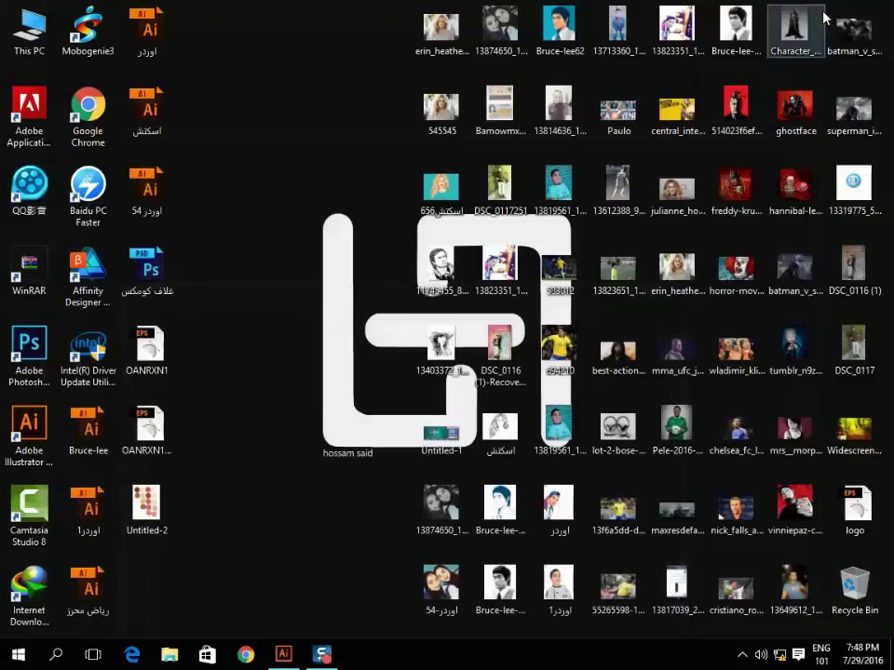
Preview the blonde woman's reference photo in Windows Photos, zooming in on her face and back out.
{"action": "double_click", "coordinate": [655, 289]}
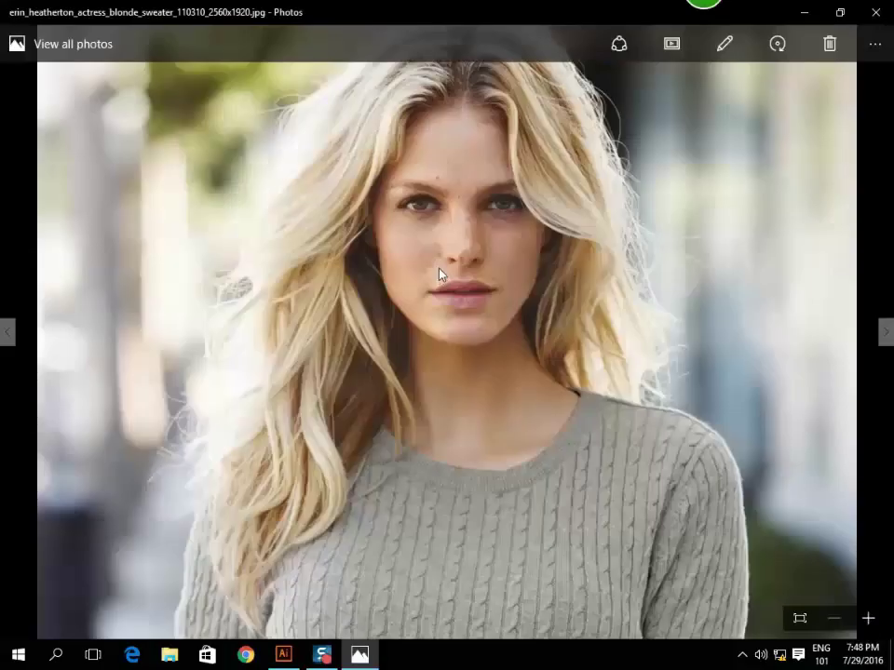
{"action": "scroll", "coordinate": [453, 279], "scroll_direction": "up", "scroll_amount": 3}
{"action": "scroll", "coordinate": [472, 295], "scroll_direction": "up", "scroll_amount": 2}
{"action": "scroll", "coordinate": [477, 296], "scroll_direction": "up", "scroll_amount": 2}
{"action": "scroll", "coordinate": [477, 296], "scroll_direction": "down", "scroll_amount": 5}
Return to Illustrator, open a copy of the woman's photo by mistake, and close it.
{"action": "left_click", "coordinate": [875, 12]}
{"action": "left_click", "coordinate": [283, 655]}
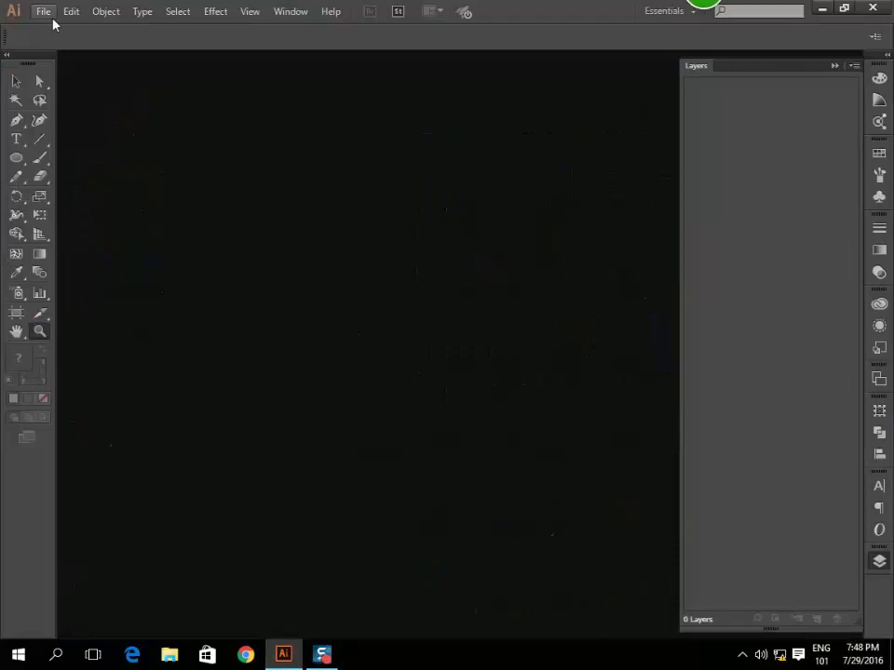
{"action": "left_click", "coordinate": [51, 13]}
{"action": "left_click", "coordinate": [72, 62]}
{"action": "scroll", "coordinate": [526, 416], "scroll_direction": "down", "scroll_amount": 3}
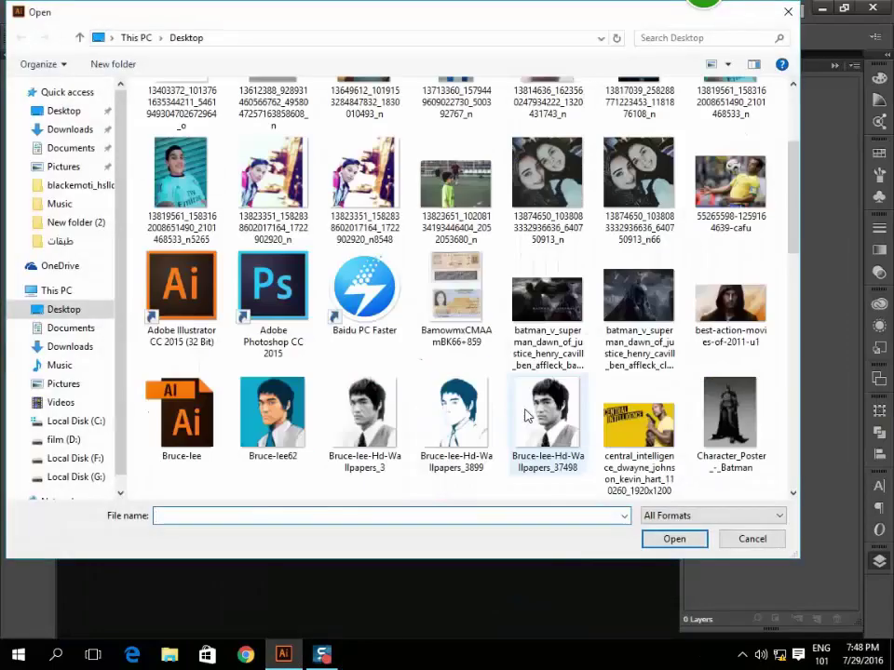
{"action": "scroll", "coordinate": [527, 416], "scroll_direction": "down", "scroll_amount": 3}
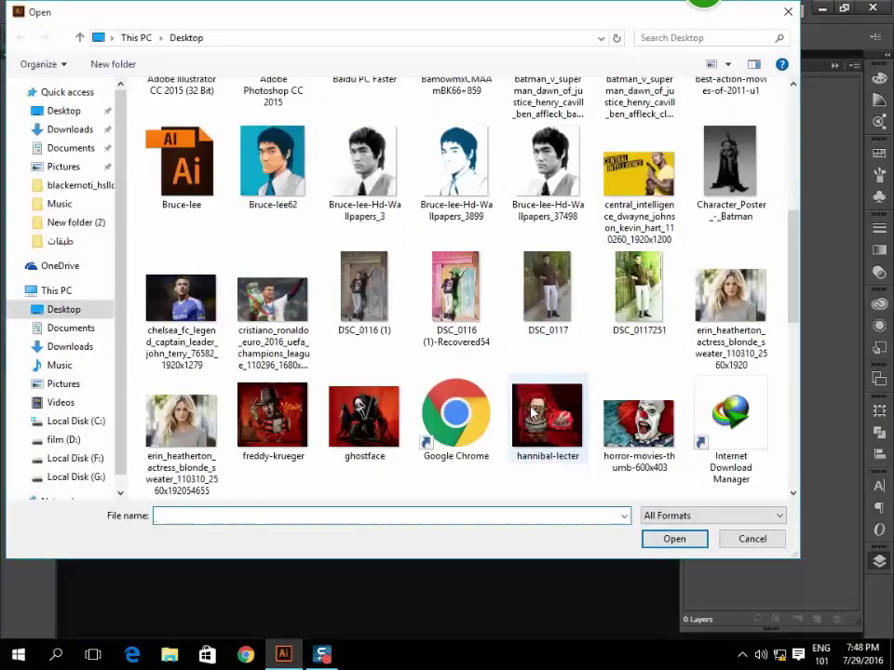
{"action": "scroll", "coordinate": [533, 413], "scroll_direction": "down", "scroll_amount": 3}
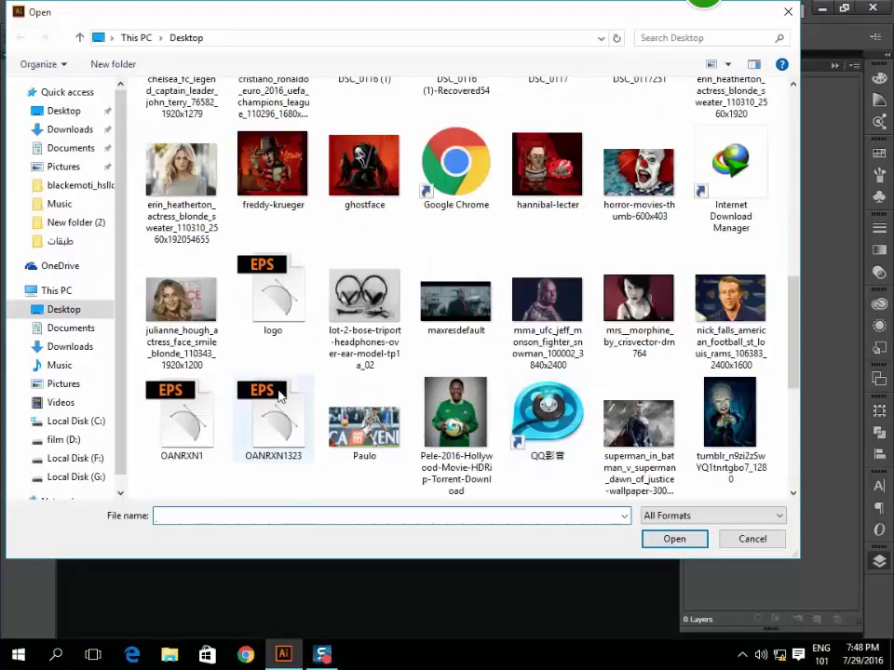
{"action": "scroll", "coordinate": [281, 395], "scroll_direction": "down", "scroll_amount": 3}
{"action": "scroll", "coordinate": [380, 345], "scroll_direction": "up", "scroll_amount": 2}
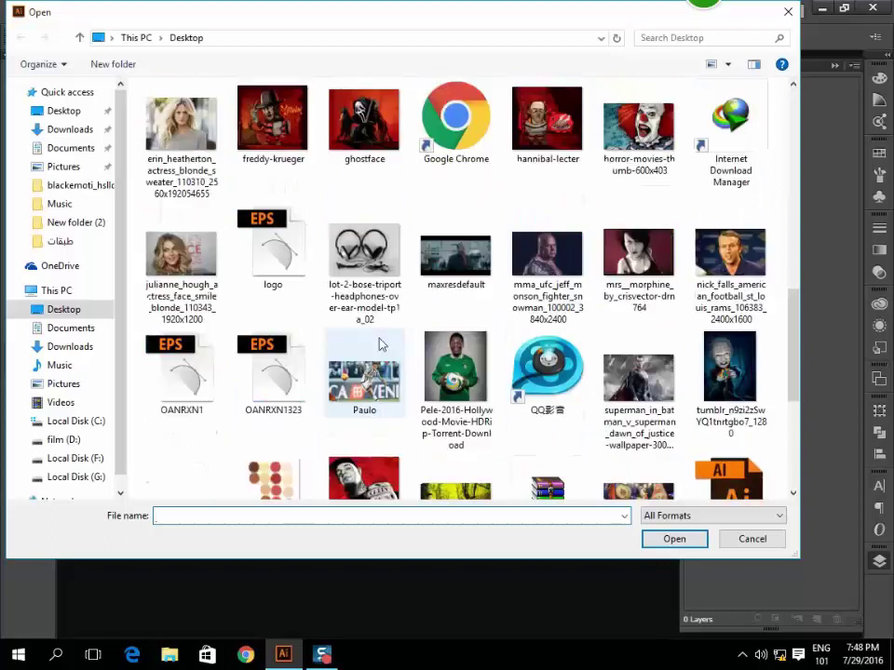
{"action": "double_click", "coordinate": [180, 128]}
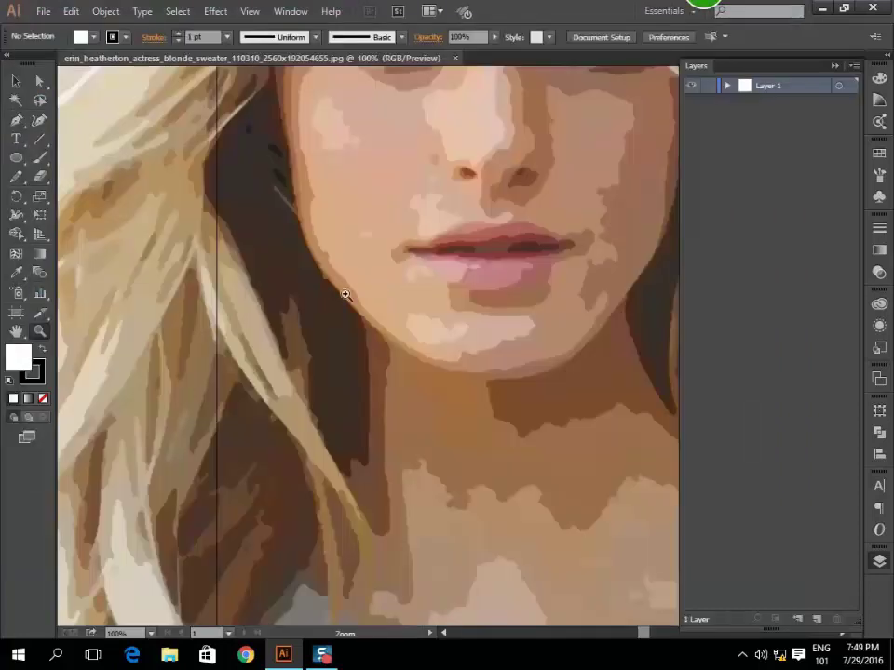
{"action": "key", "text": "ctrl+w"}
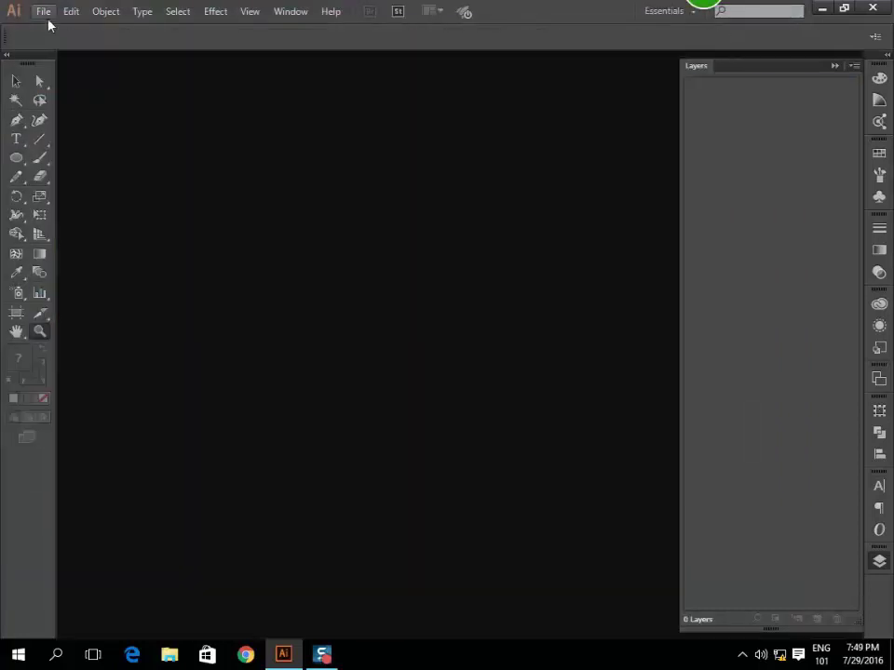
Open the 2560x1920 version of the blonde woman's photo as an Illustrator document.
{"action": "left_click", "coordinate": [35, 13]}
{"action": "left_click", "coordinate": [66, 61]}
{"action": "scroll", "coordinate": [443, 355], "scroll_direction": "down", "scroll_amount": 2}
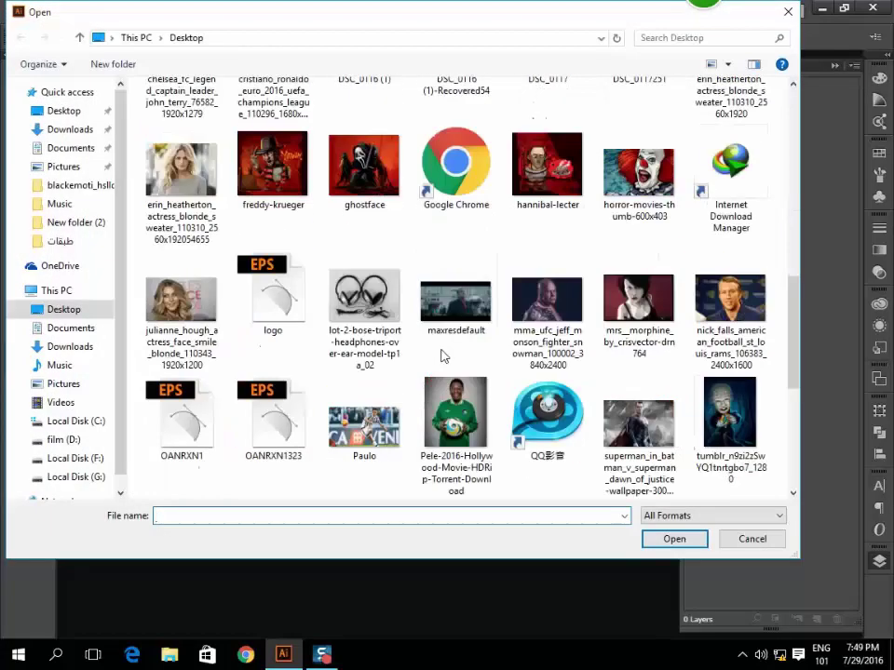
{"action": "scroll", "coordinate": [443, 355], "scroll_direction": "down", "scroll_amount": 2}
{"action": "scroll", "coordinate": [438, 370], "scroll_direction": "down", "scroll_amount": 1}
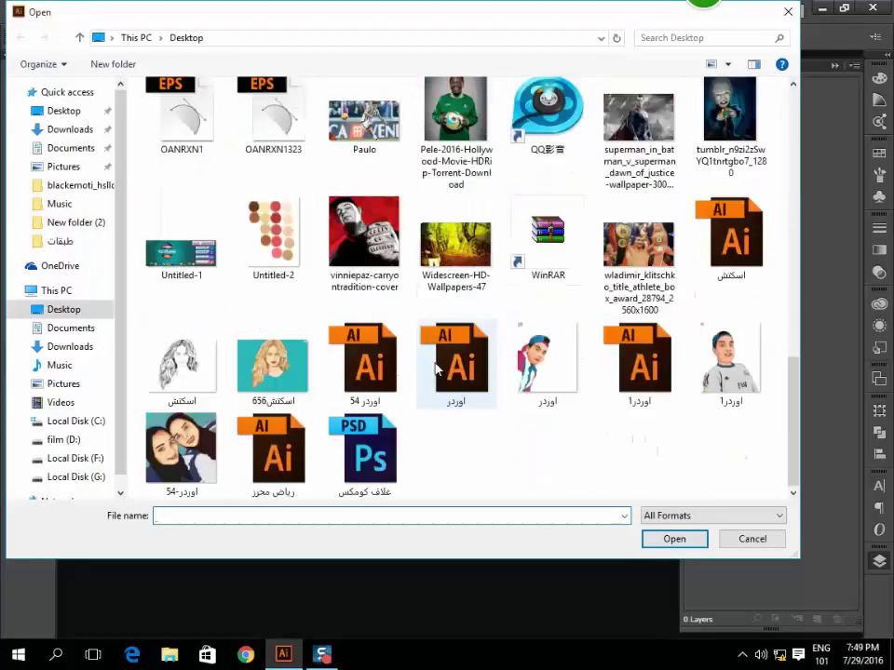
{"action": "scroll", "coordinate": [433, 335], "scroll_direction": "up", "scroll_amount": 1}
{"action": "scroll", "coordinate": [399, 389], "scroll_direction": "up", "scroll_amount": 2}
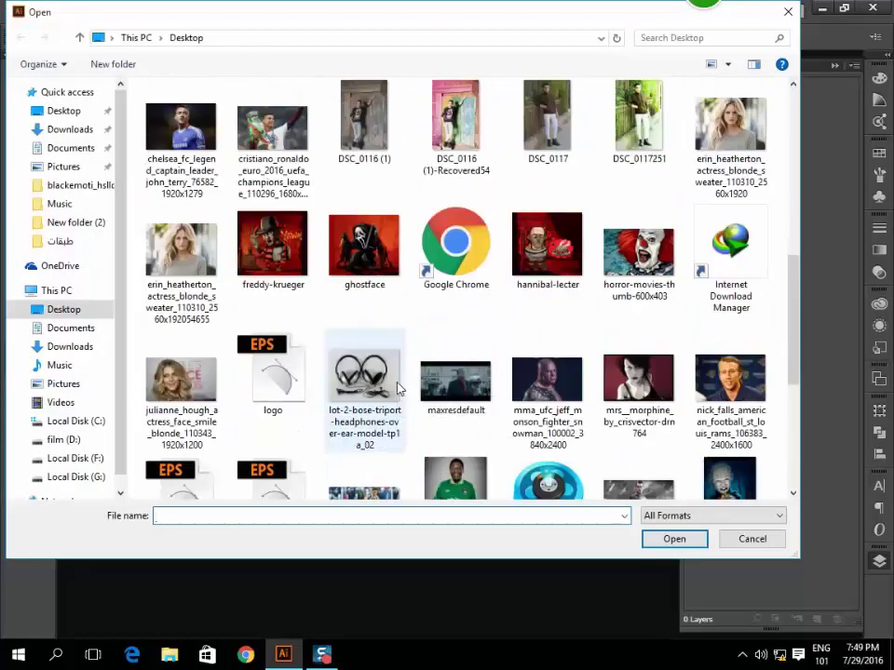
{"action": "scroll", "coordinate": [702, 187], "scroll_direction": "up", "scroll_amount": 2}
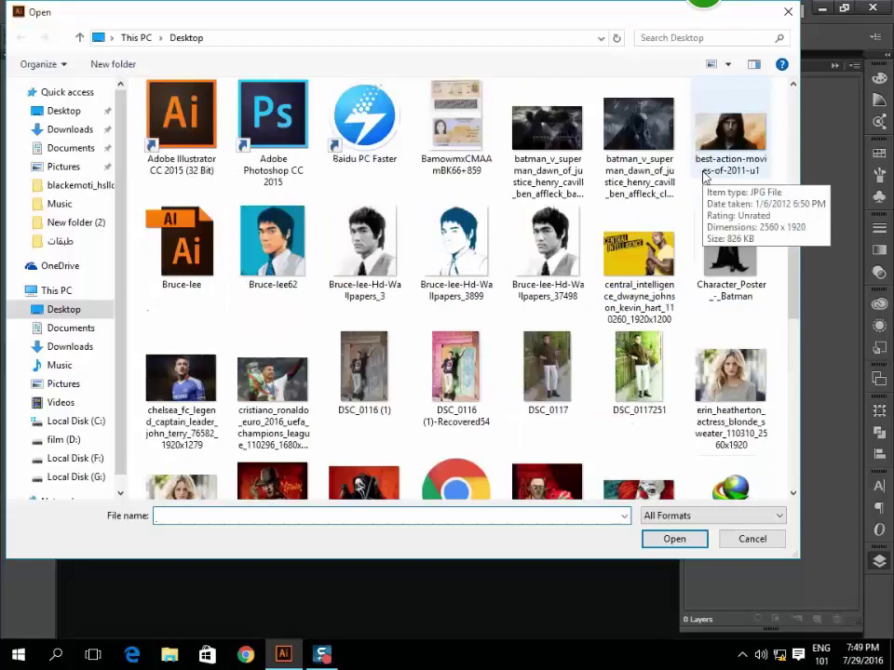
{"action": "scroll", "coordinate": [703, 210], "scroll_direction": "up", "scroll_amount": 2}
{"action": "scroll", "coordinate": [505, 170], "scroll_direction": "up", "scroll_amount": 2}
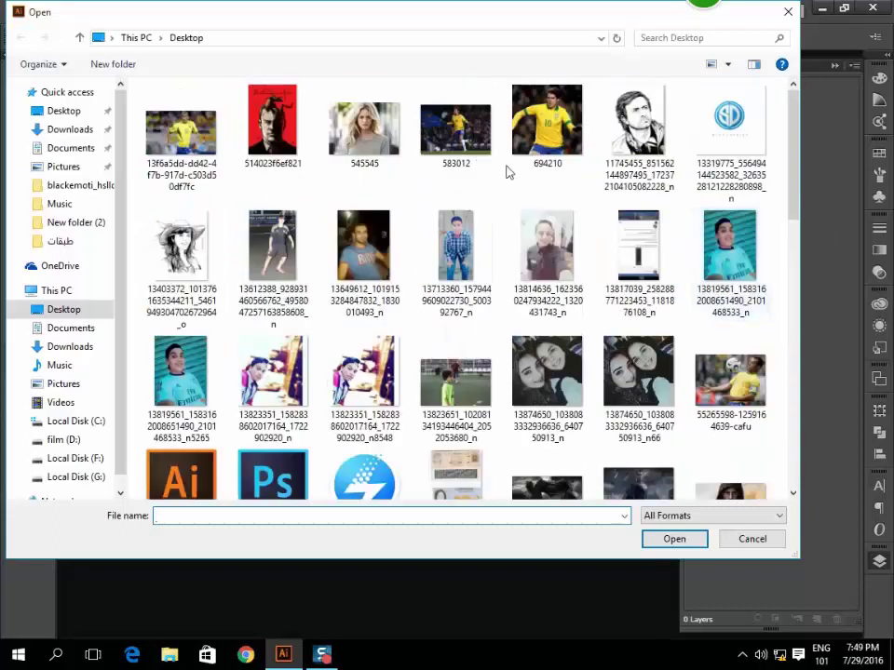
{"action": "scroll", "coordinate": [745, 372], "scroll_direction": "down", "scroll_amount": 3}
{"action": "scroll", "coordinate": [759, 382], "scroll_direction": "down", "scroll_amount": 5}
{"action": "double_click", "coordinate": [742, 335]}
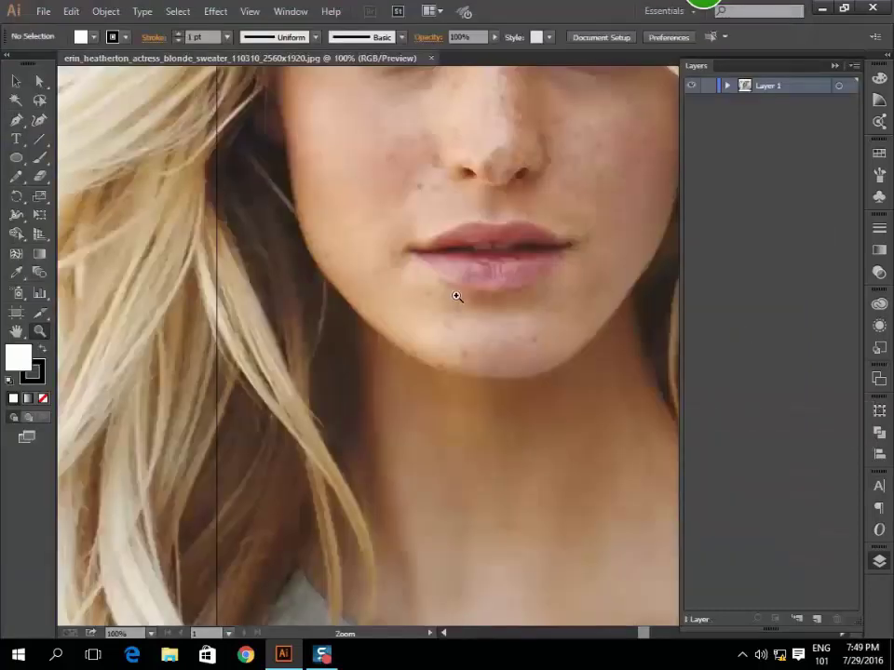
Zoom out to 25% and stretch the artboard corners to the edges of the 2560x1920 photo.
{"action": "left_click", "coordinate": [456, 296], "text": "alt"}
{"action": "left_click", "coordinate": [456, 296], "text": "alt"}
{"action": "left_click", "coordinate": [464, 211], "text": "alt"}
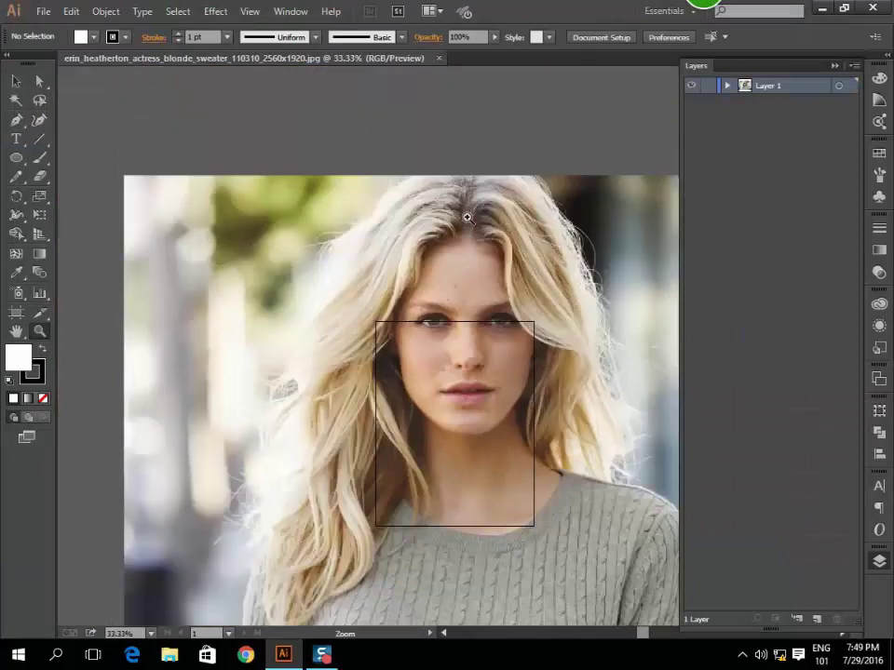
{"action": "key", "text": "v"}
{"action": "left_click_drag", "start_coordinate": [478, 367], "coordinate": [462, 344]}
{"action": "left_click", "coordinate": [41, 327]}
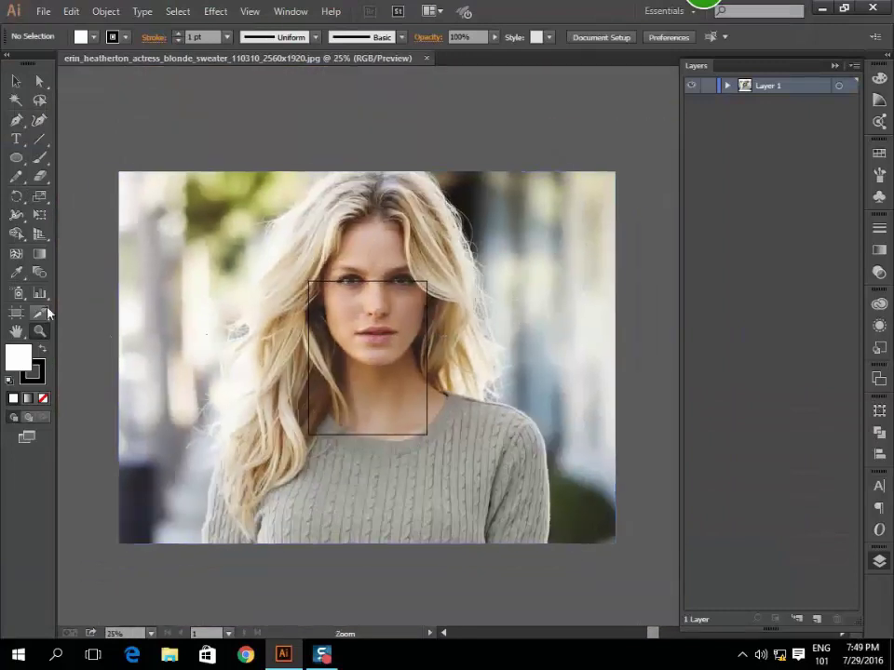
{"action": "key", "text": "shift+o"}
{"action": "left_click_drag", "start_coordinate": [308, 281], "coordinate": [120, 172]}
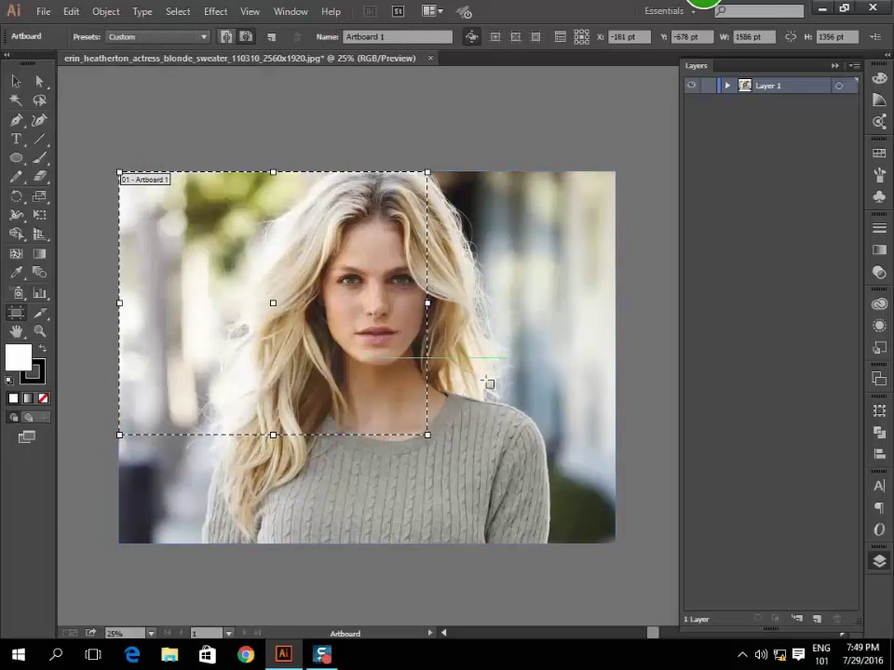
{"action": "left_click_drag", "start_coordinate": [427, 435], "coordinate": [614, 544]}
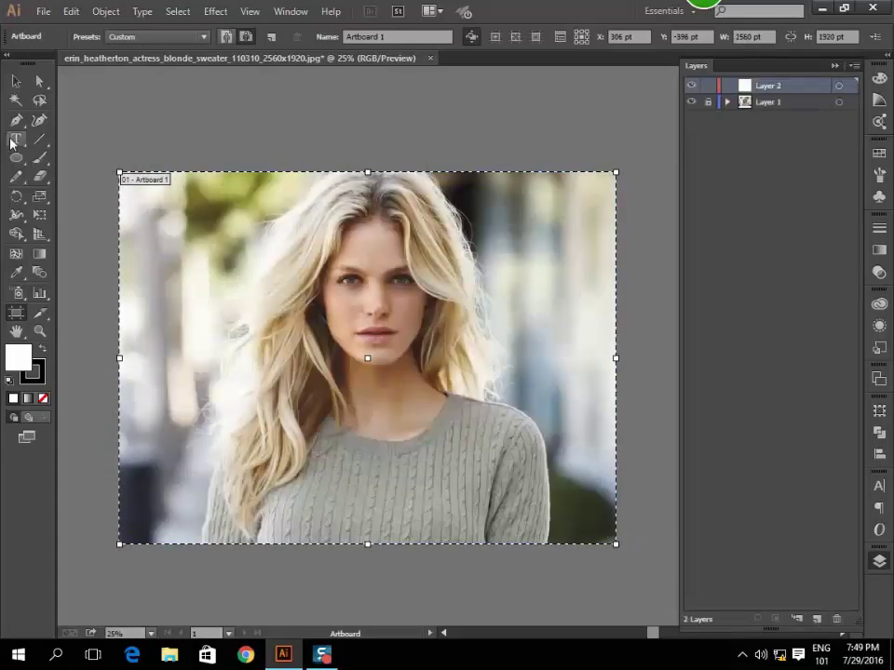
{"action": "left_click", "coordinate": [16, 120]}
Zoom in on the first eye and start a no-fill Pen path at its left corner along the lower lid.
{"action": "scroll", "coordinate": [280, 307], "scroll_direction": "up", "scroll_amount": 1}
{"action": "scroll", "coordinate": [279, 289], "scroll_direction": "up", "scroll_amount": 1}
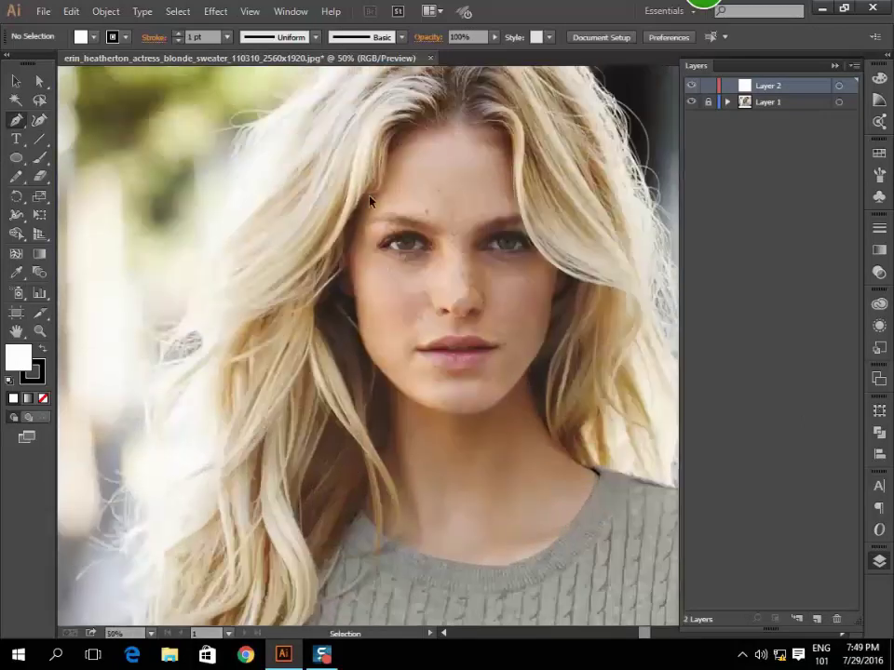
{"action": "scroll", "coordinate": [260, 279], "scroll_direction": "up", "scroll_amount": 1}
{"action": "scroll", "coordinate": [246, 270], "scroll_direction": "up", "scroll_amount": 4}
{"action": "scroll", "coordinate": [247, 270], "scroll_direction": "up", "scroll_amount": 2}
{"action": "scroll", "coordinate": [284, 284], "scroll_direction": "left", "scroll_amount": 2}
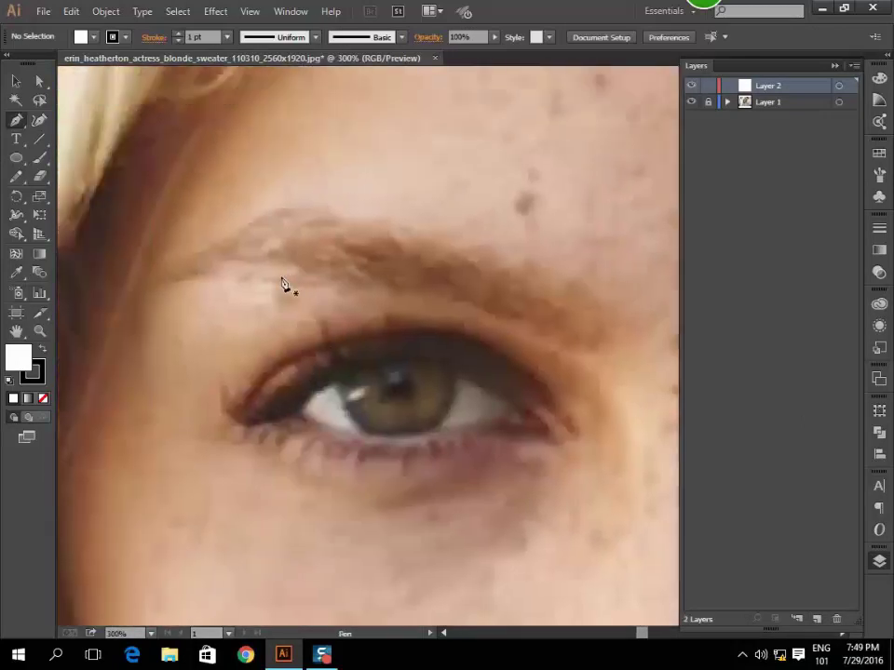
{"action": "scroll", "coordinate": [280, 287], "scroll_direction": "down", "scroll_amount": 1}
{"action": "scroll", "coordinate": [307, 298], "scroll_direction": "up", "scroll_amount": 1}
{"action": "scroll", "coordinate": [260, 349], "scroll_direction": "up", "scroll_amount": 1}
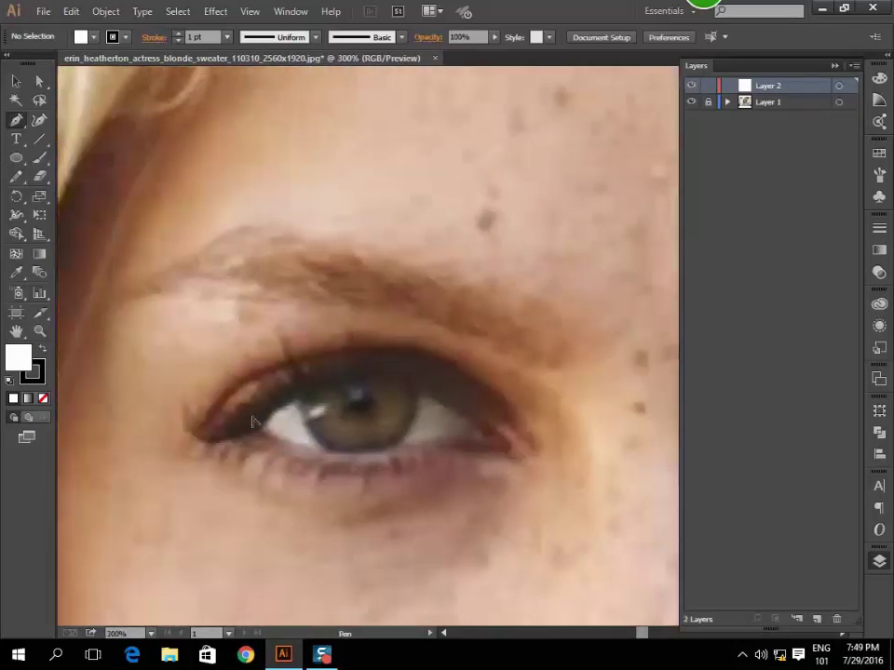
{"action": "scroll", "coordinate": [253, 422], "scroll_direction": "up", "scroll_amount": 2}
{"action": "left_click", "coordinate": [265, 445]}
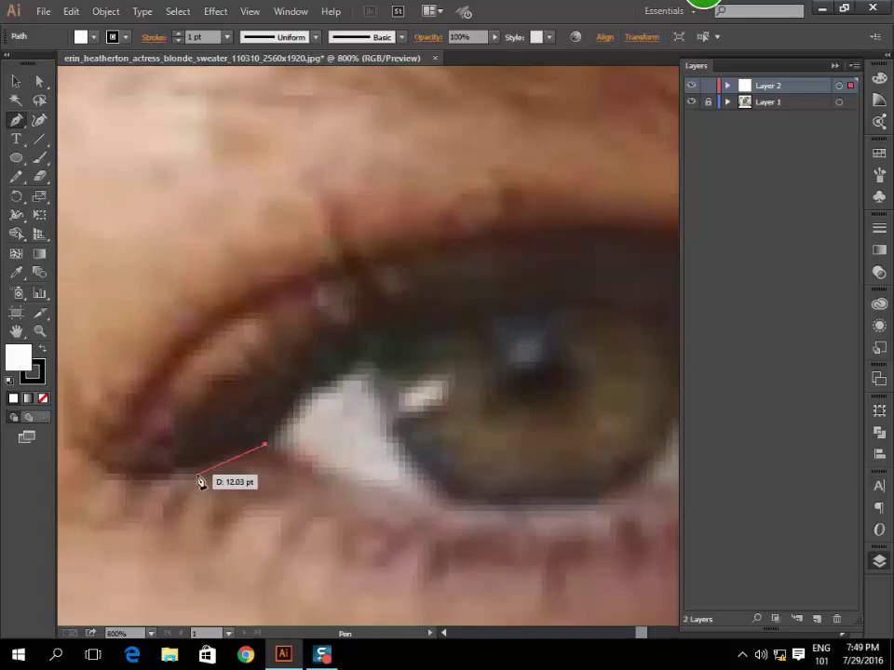
{"action": "key", "text": "ctrl+z"}
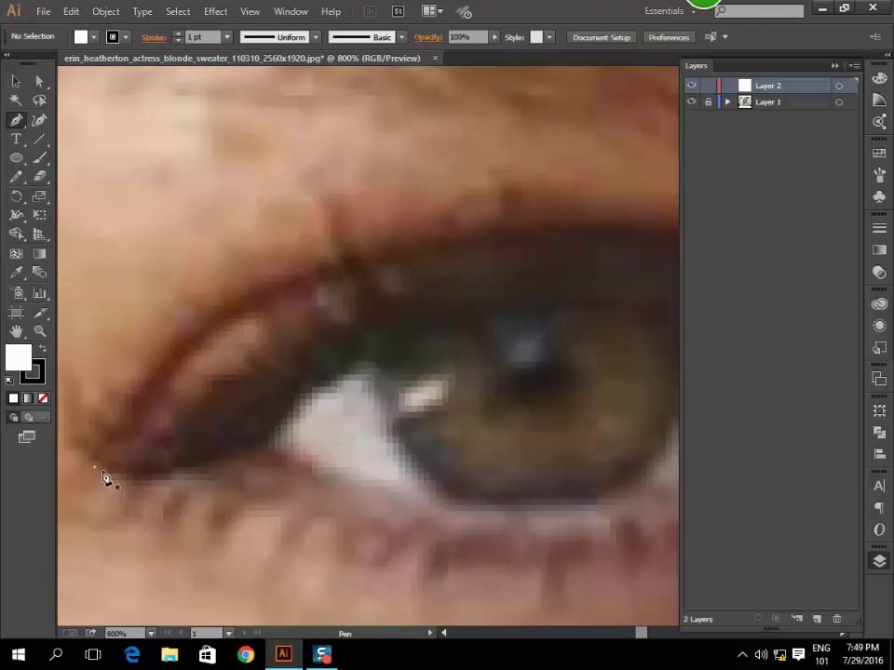
{"action": "left_click", "coordinate": [95, 467]}
{"action": "left_click_drag", "start_coordinate": [196, 482], "coordinate": [56, 416]}
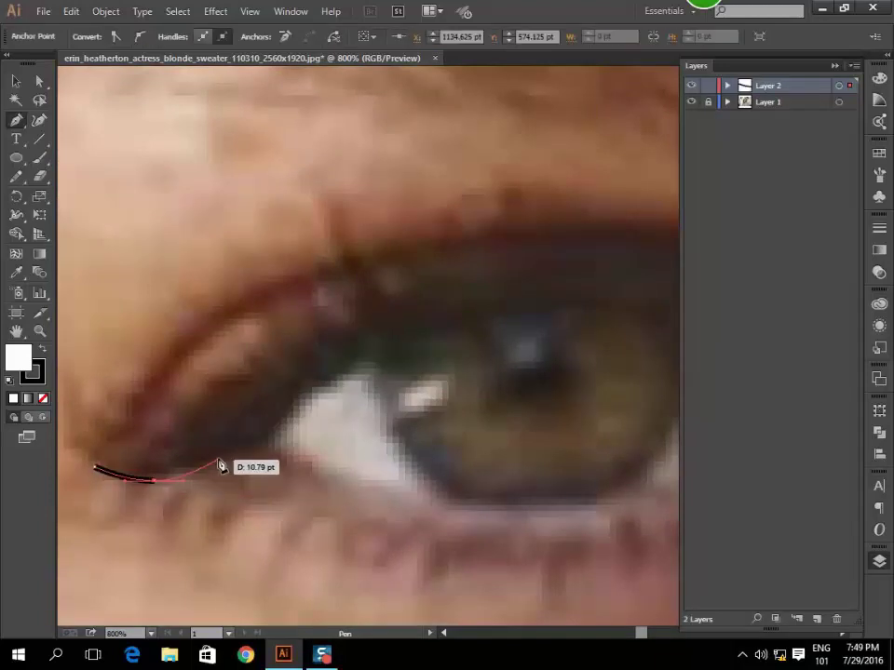
{"action": "left_click", "coordinate": [44, 398]}
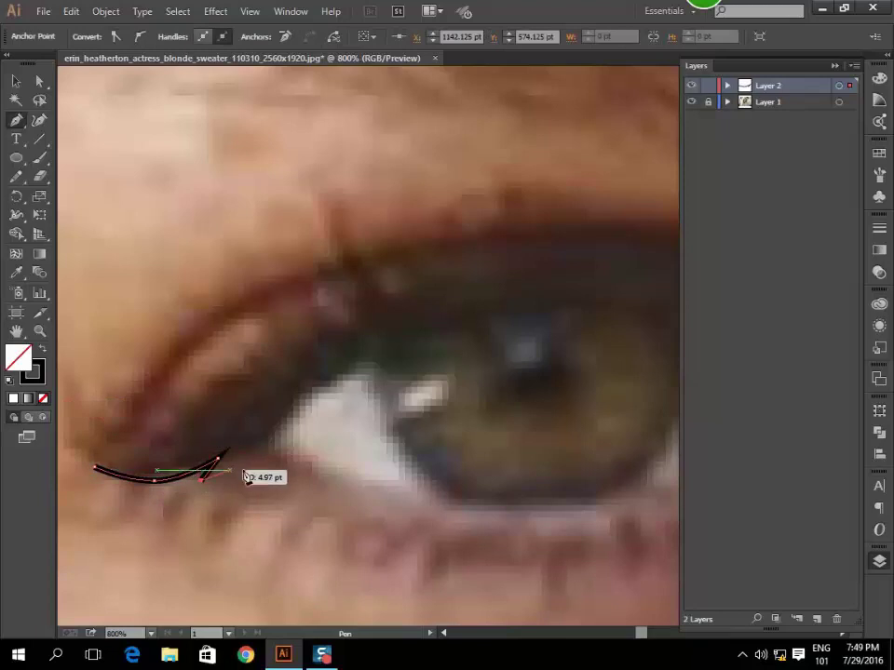
{"action": "scroll", "coordinate": [285, 482], "scroll_direction": "down", "scroll_amount": 3}
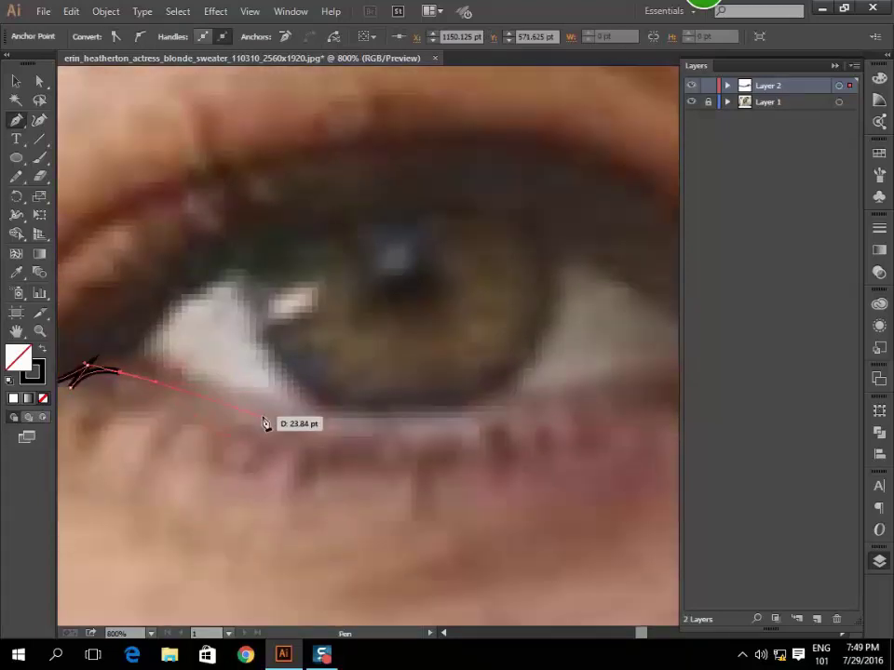
Trace the outline along the lower lash line, up the upper lid and around the outer corner.
{"action": "mouse_move", "coordinate": [263, 416]}
{"action": "left_mouse_down"}
{"action": "mouse_move", "coordinate": [347, 426]}
{"action": "mouse_move", "coordinate": [202, 379]}
{"action": "left_mouse_up"}
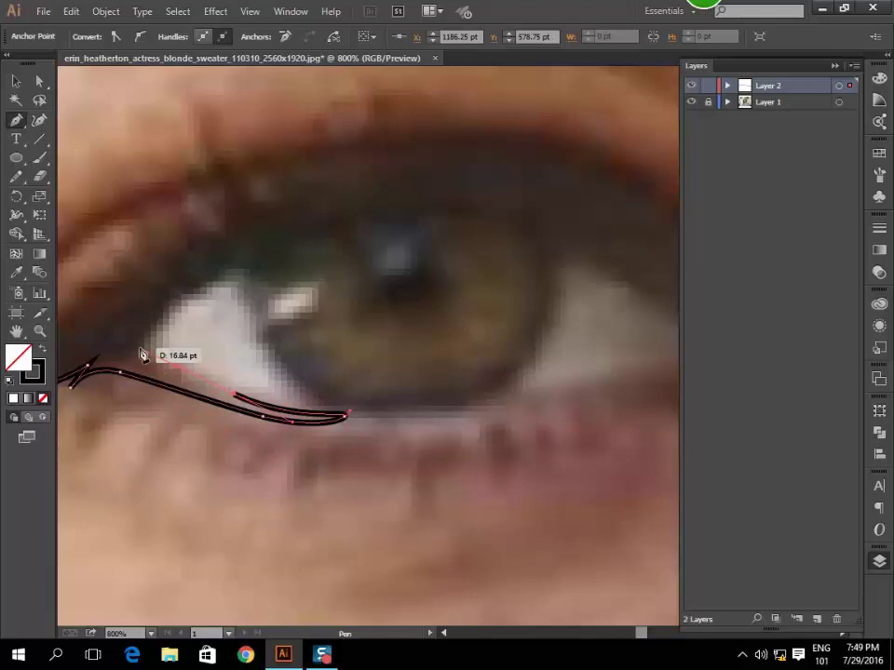
{"action": "left_click_drag", "start_coordinate": [150, 351], "coordinate": [229, 267]}
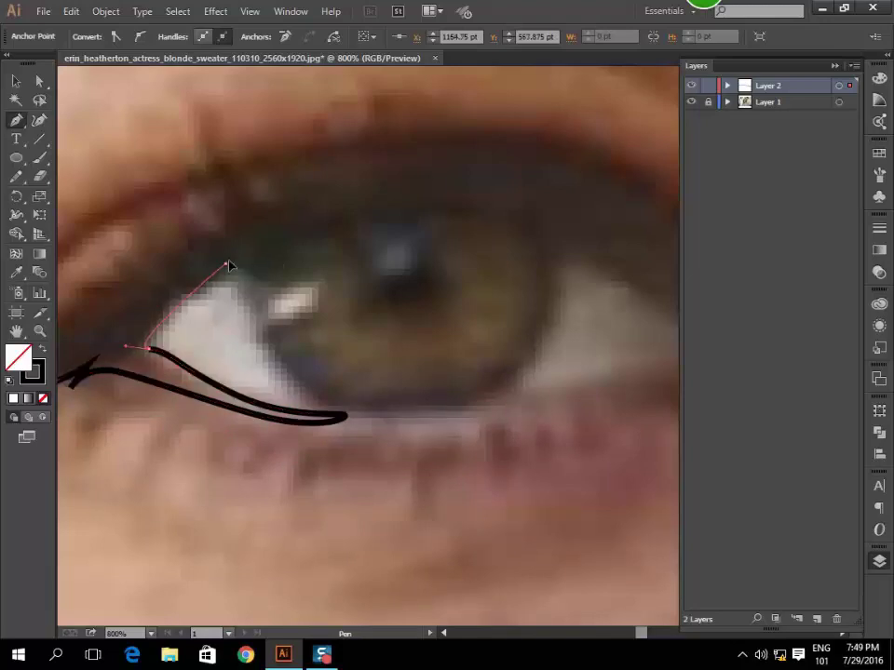
{"action": "mouse_move", "coordinate": [286, 233]}
{"action": "left_mouse_down"}
{"action": "mouse_move", "coordinate": [359, 312]}
{"action": "mouse_move", "coordinate": [461, 333]}
{"action": "left_mouse_up"}
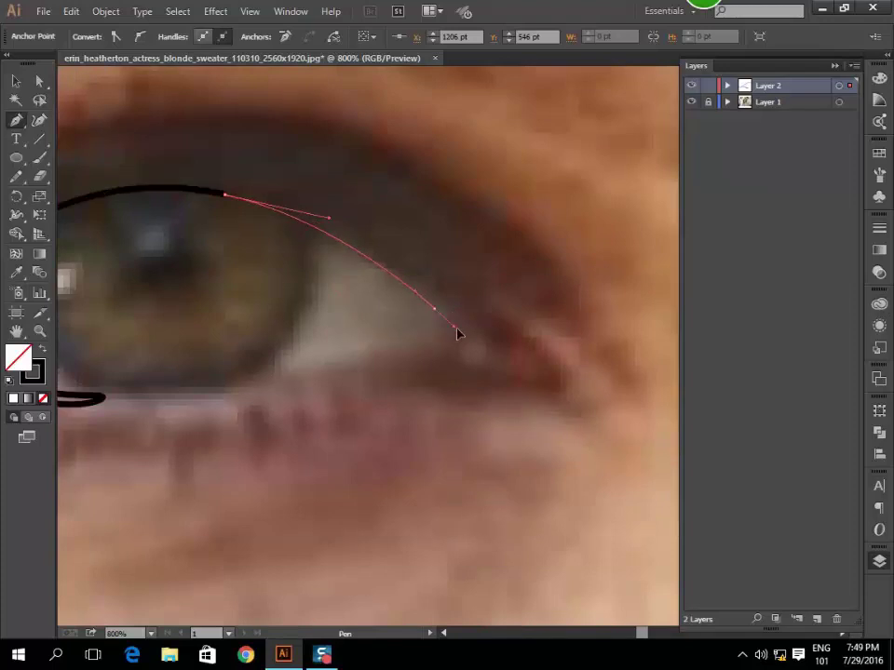
{"action": "left_click_drag", "start_coordinate": [435, 308], "coordinate": [473, 336]}
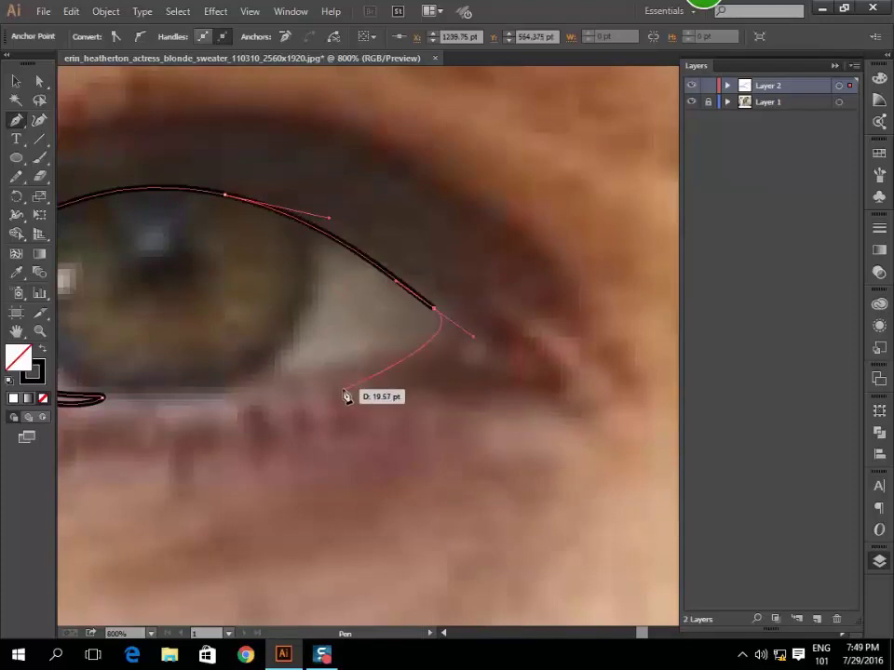
{"action": "mouse_move", "coordinate": [333, 376]}
{"action": "left_mouse_down"}
{"action": "mouse_move", "coordinate": [210, 409]}
{"action": "mouse_move", "coordinate": [252, 411]}
{"action": "left_mouse_up"}
{"action": "left_click_drag", "start_coordinate": [354, 395], "coordinate": [423, 398]}
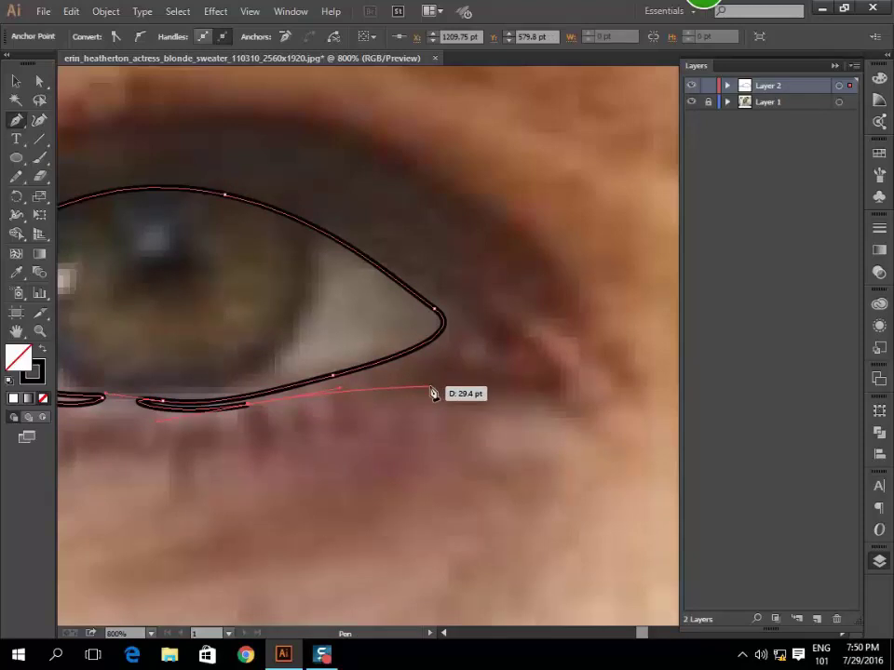
{"action": "left_click_drag", "start_coordinate": [431, 386], "coordinate": [503, 397]}
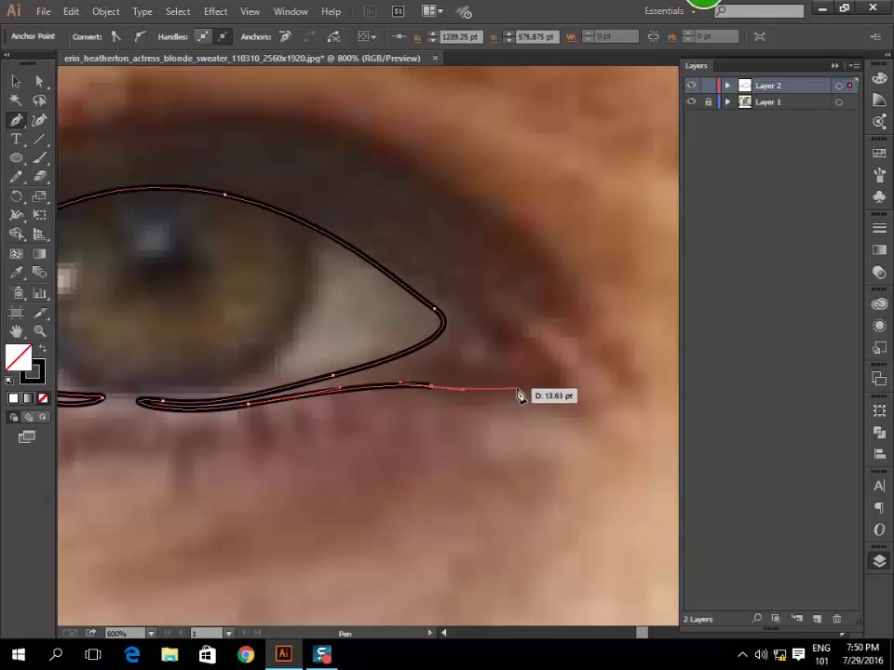
Undo the misplaced lower-lid points and redraw the curve back along the lower lid past the corner.
{"action": "key", "text": "ctrl+z"}
{"action": "key", "text": "ctrl+z"}
{"action": "key", "text": "ctrl+z"}
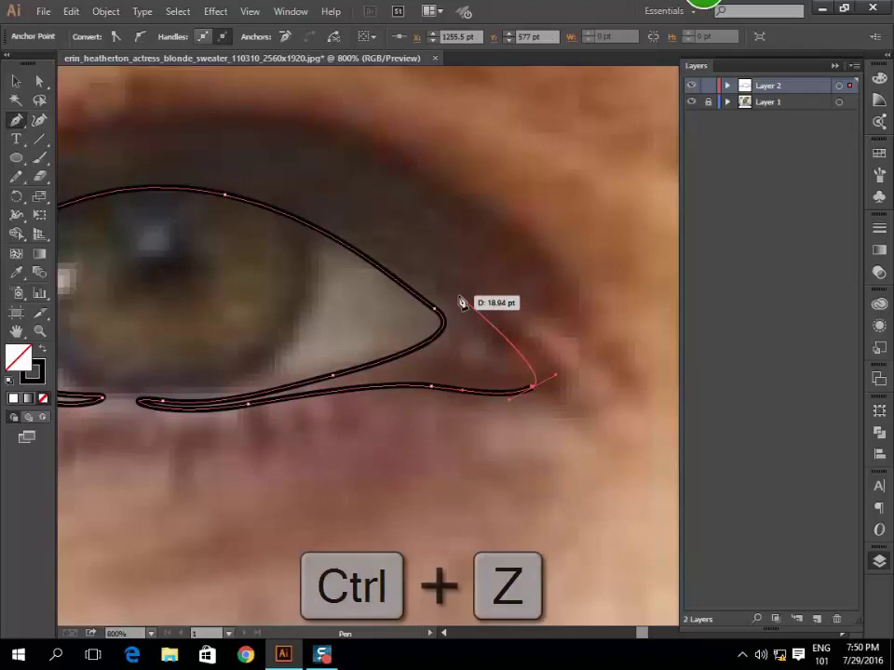
{"action": "key", "text": "ctrl+z"}
{"action": "left_click_drag", "start_coordinate": [488, 315], "coordinate": [550, 360]}
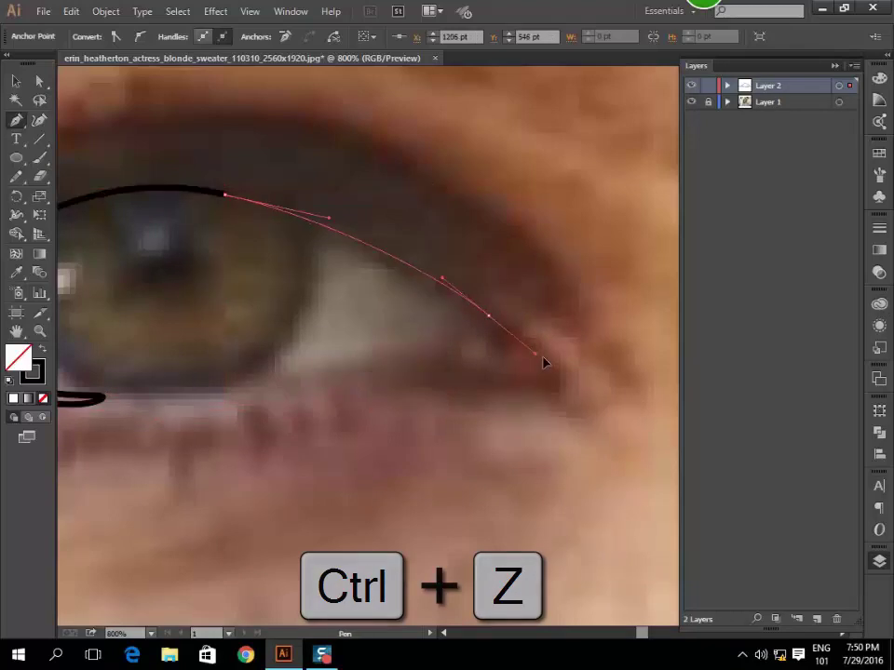
{"action": "mouse_move", "coordinate": [488, 384]}
{"action": "left_mouse_down"}
{"action": "mouse_move", "coordinate": [352, 387]}
{"action": "mouse_move", "coordinate": [250, 406]}
{"action": "left_mouse_up"}
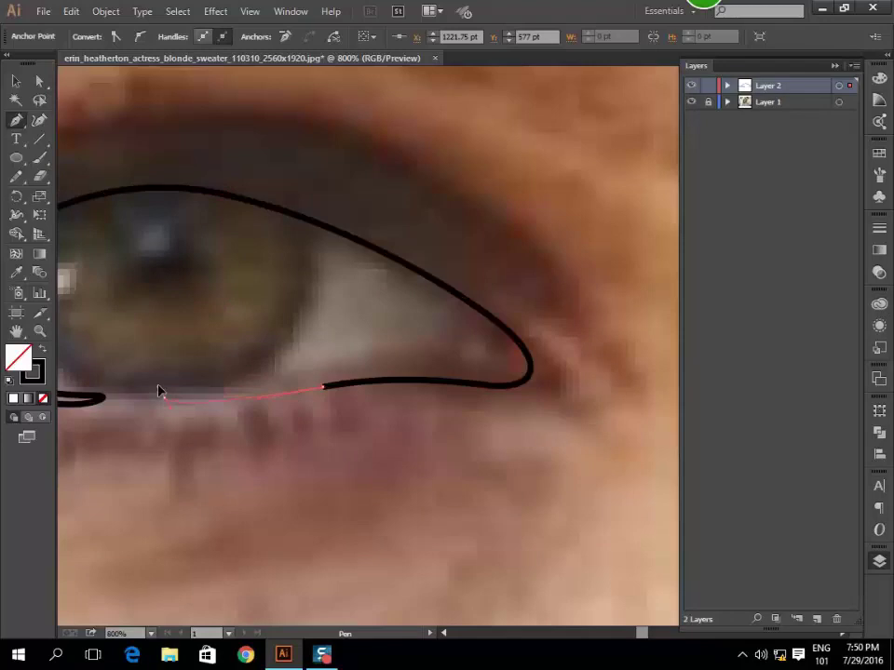
{"action": "left_click_drag", "start_coordinate": [160, 391], "coordinate": [169, 405]}
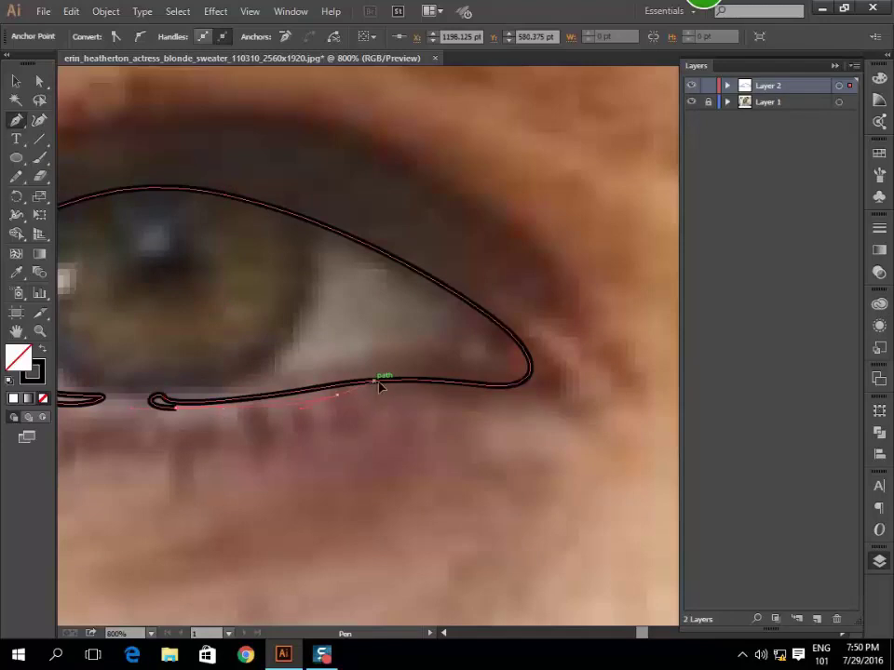
{"action": "left_click_drag", "start_coordinate": [472, 395], "coordinate": [560, 394]}
{"action": "left_click", "coordinate": [546, 391]}
Continue the eyeliner path along the upper lid to the left eye corner, undoing a stray segment.
{"action": "mouse_move", "coordinate": [484, 301]}
{"action": "left_mouse_down"}
{"action": "mouse_move", "coordinate": [428, 264]}
{"action": "mouse_move", "coordinate": [451, 270]}
{"action": "mouse_move", "coordinate": [306, 220]}
{"action": "left_mouse_up"}
{"action": "scroll", "coordinate": [428, 265], "scroll_direction": "down", "scroll_amount": 3}
{"action": "scroll", "coordinate": [437, 266], "scroll_direction": "up", "scroll_amount": 2}
{"action": "scroll", "coordinate": [305, 219], "scroll_direction": "left", "scroll_amount": 5}
{"action": "mouse_move", "coordinate": [298, 282]}
{"action": "left_mouse_down"}
{"action": "mouse_move", "coordinate": [257, 319]}
{"action": "mouse_move", "coordinate": [180, 310]}
{"action": "mouse_move", "coordinate": [229, 323]}
{"action": "mouse_move", "coordinate": [207, 343]}
{"action": "mouse_move", "coordinate": [152, 325]}
{"action": "left_mouse_up"}
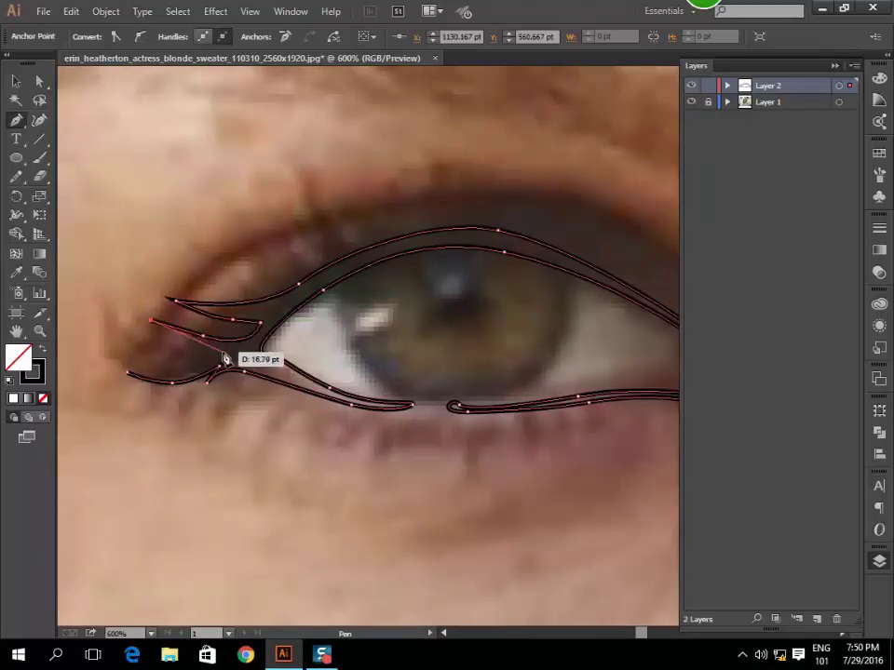
{"action": "mouse_move", "coordinate": [224, 358]}
{"action": "left_mouse_down"}
{"action": "mouse_move", "coordinate": [228, 330]}
{"action": "mouse_move", "coordinate": [135, 335]}
{"action": "left_mouse_up"}
{"action": "key", "text": "ctrl+z"}
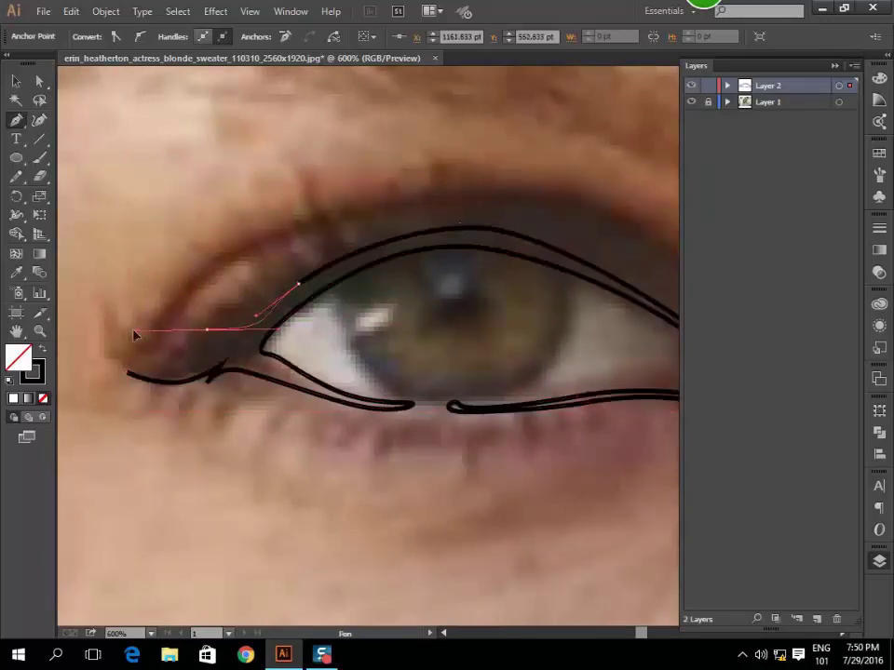
Draw the wing's upper edge and curve it down into a sharp pointed eyeliner tip.
{"action": "left_click_drag", "start_coordinate": [270, 247], "coordinate": [372, 210]}
{"action": "scroll", "coordinate": [395, 239], "scroll_direction": "up", "scroll_amount": 2}
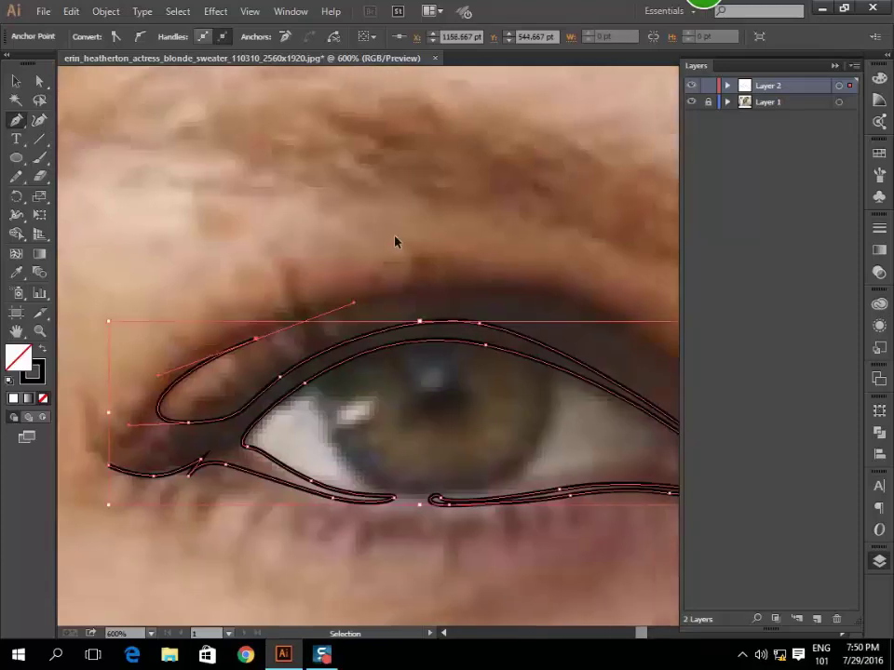
{"action": "scroll", "coordinate": [410, 270], "scroll_direction": "right", "scroll_amount": 3}
{"action": "left_click_drag", "start_coordinate": [429, 304], "coordinate": [476, 316]}
{"action": "left_click_drag", "start_coordinate": [572, 382], "coordinate": [604, 400]}
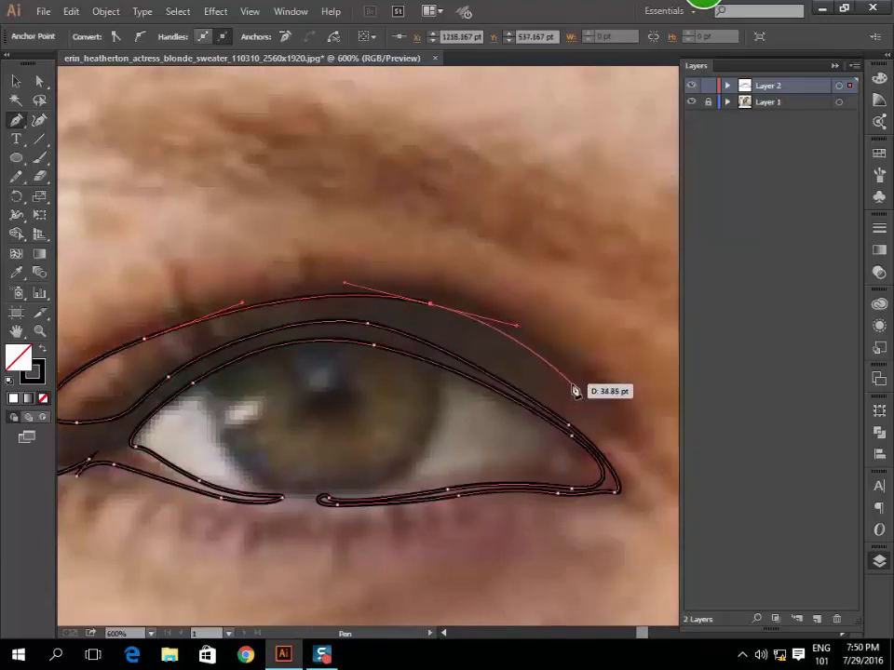
{"action": "left_click_drag", "start_coordinate": [466, 298], "coordinate": [395, 296]}
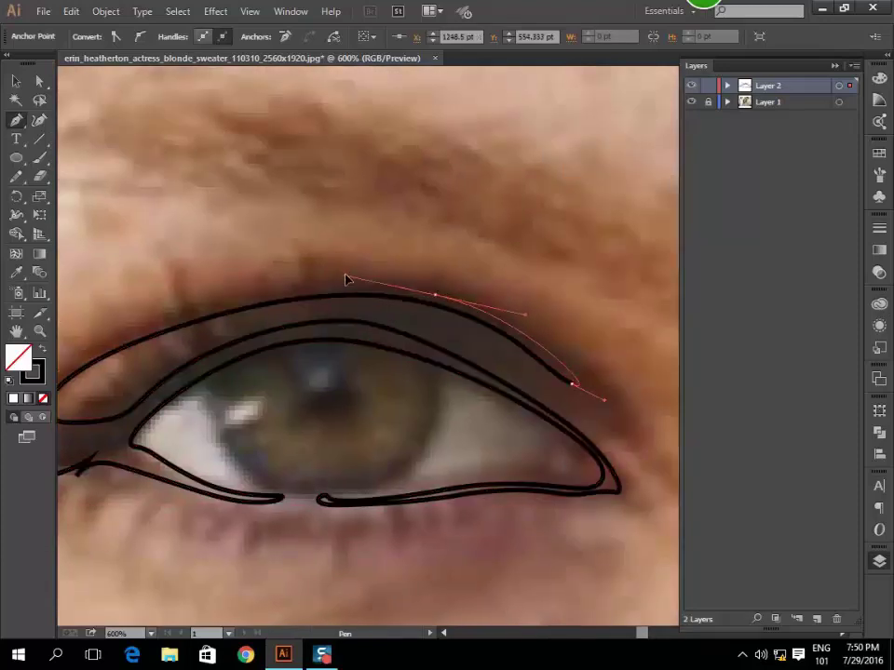
{"action": "scroll", "coordinate": [344, 279], "scroll_direction": "left", "scroll_amount": 5}
{"action": "left_click", "coordinate": [386, 324]}
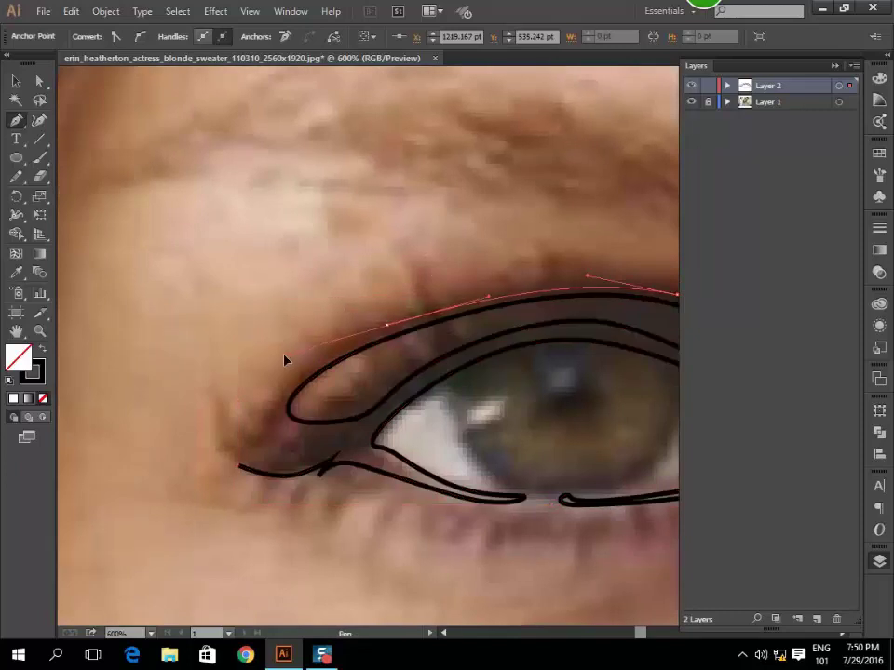
{"action": "left_click_drag", "start_coordinate": [248, 461], "coordinate": [261, 435]}
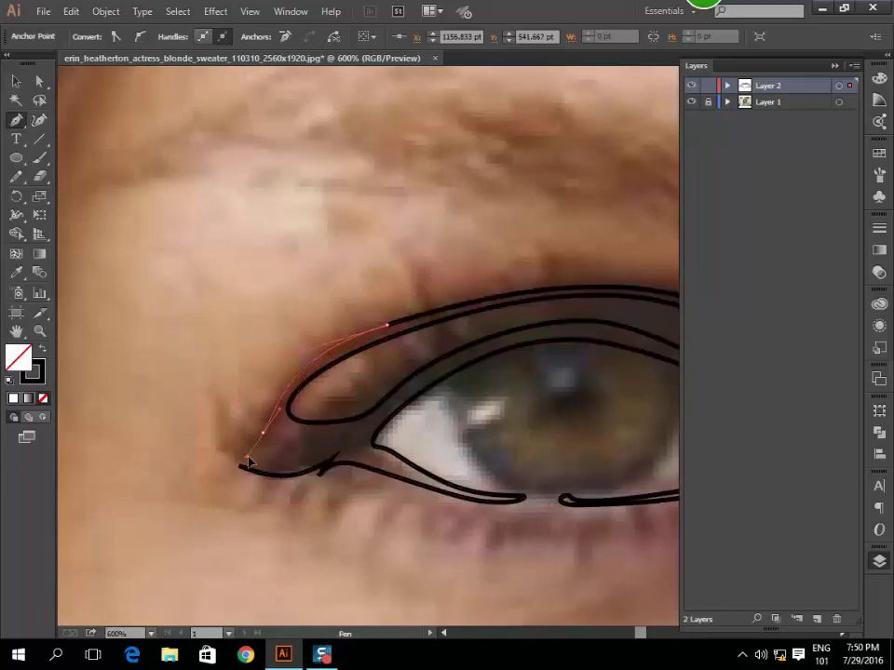
{"action": "left_click_drag", "start_coordinate": [207, 448], "coordinate": [285, 472]}
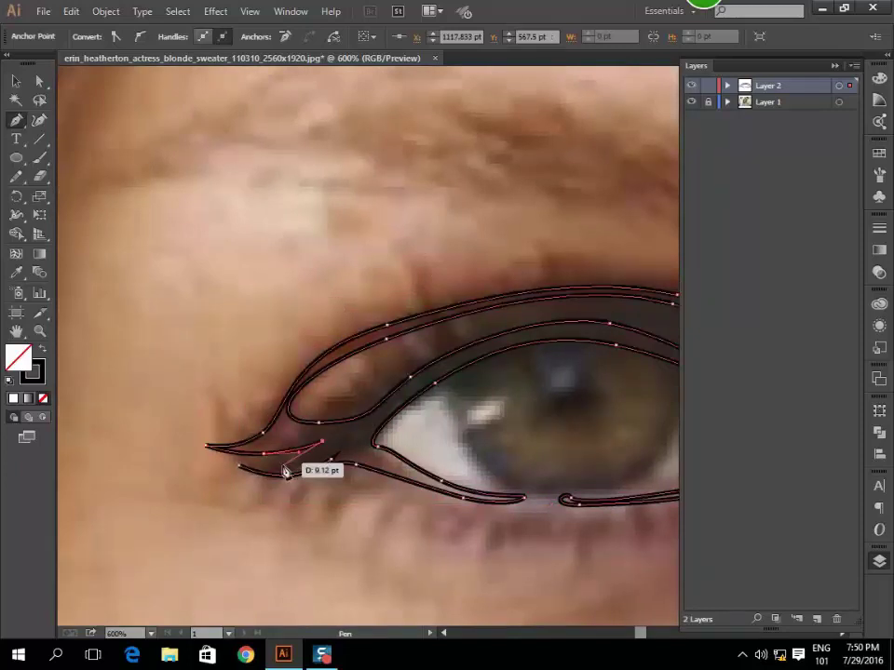
{"action": "left_click", "coordinate": [198, 455]}
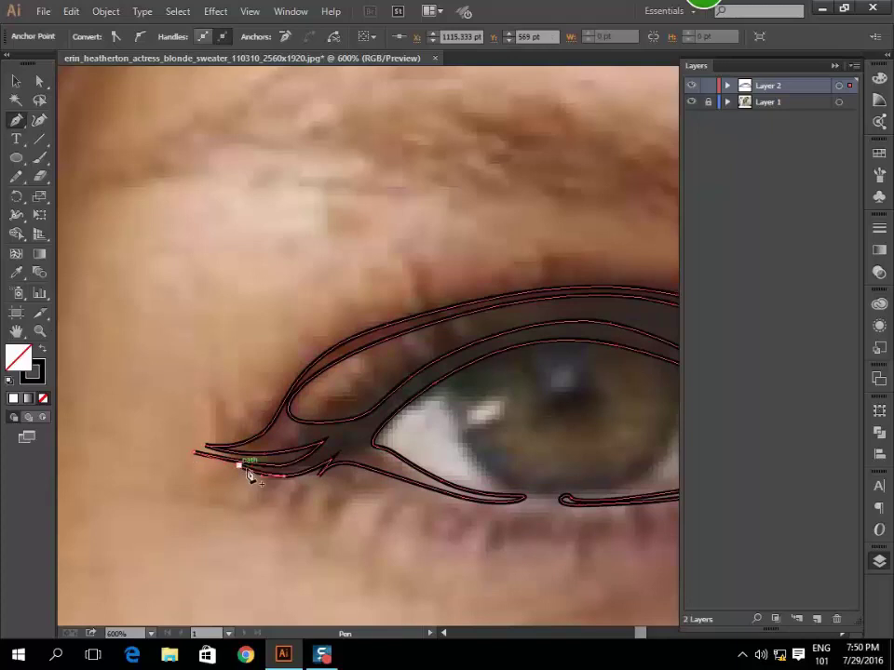
{"action": "scroll", "coordinate": [273, 473], "scroll_direction": "down", "scroll_amount": 3}
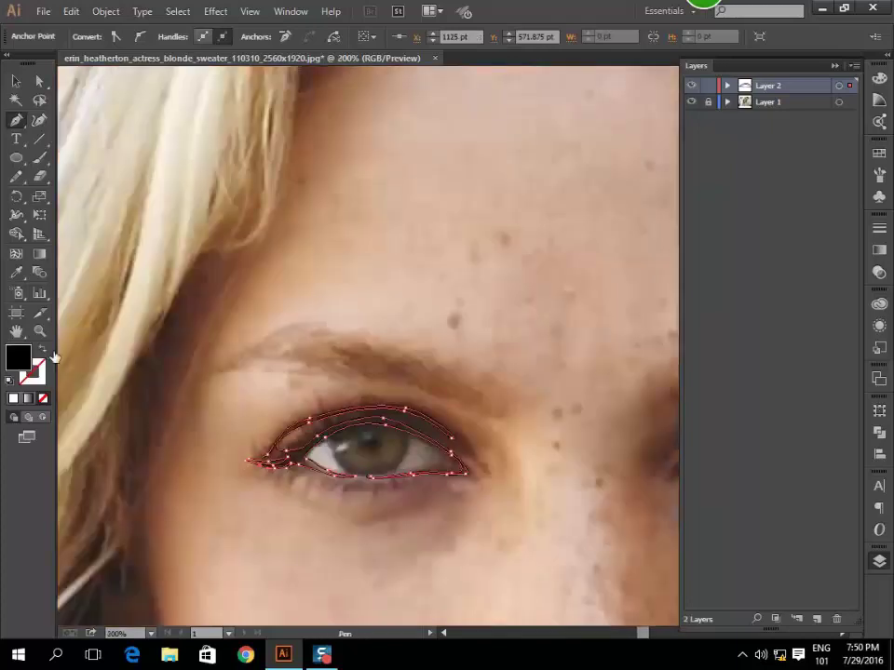
With the photo layer hidden, fill the eyeliner path dark grey, then show the photo again.
{"action": "left_click", "coordinate": [357, 295], "text": "ctrl"}
{"action": "scroll", "coordinate": [356, 295], "scroll_direction": "down", "scroll_amount": 3}
{"action": "left_click", "coordinate": [709, 102]}
{"action": "left_click", "coordinate": [691, 102]}
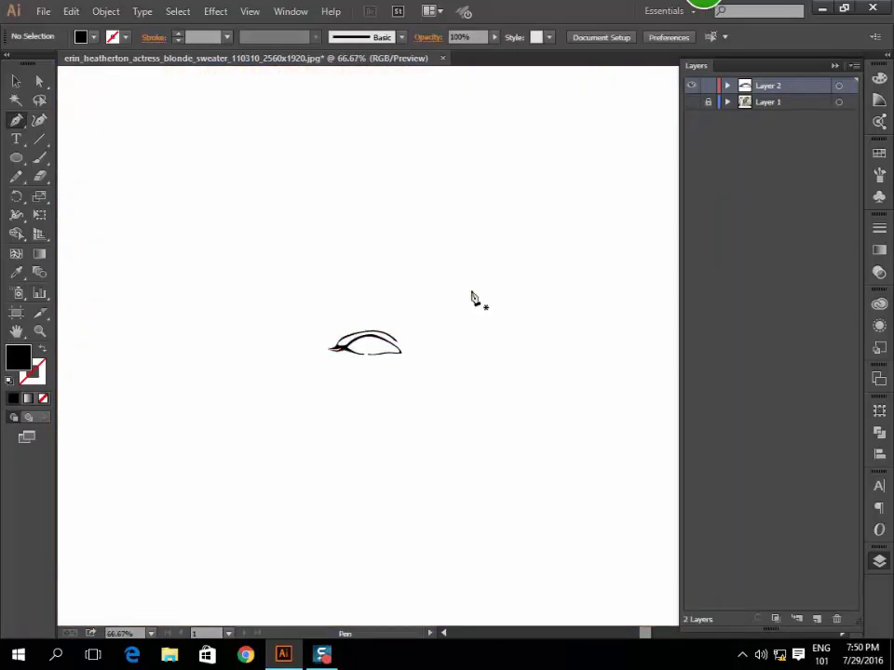
{"action": "scroll", "coordinate": [471, 299], "scroll_direction": "down", "scroll_amount": 2}
{"action": "key", "text": "ctrl+a"}
{"action": "double_click", "coordinate": [20, 364]}
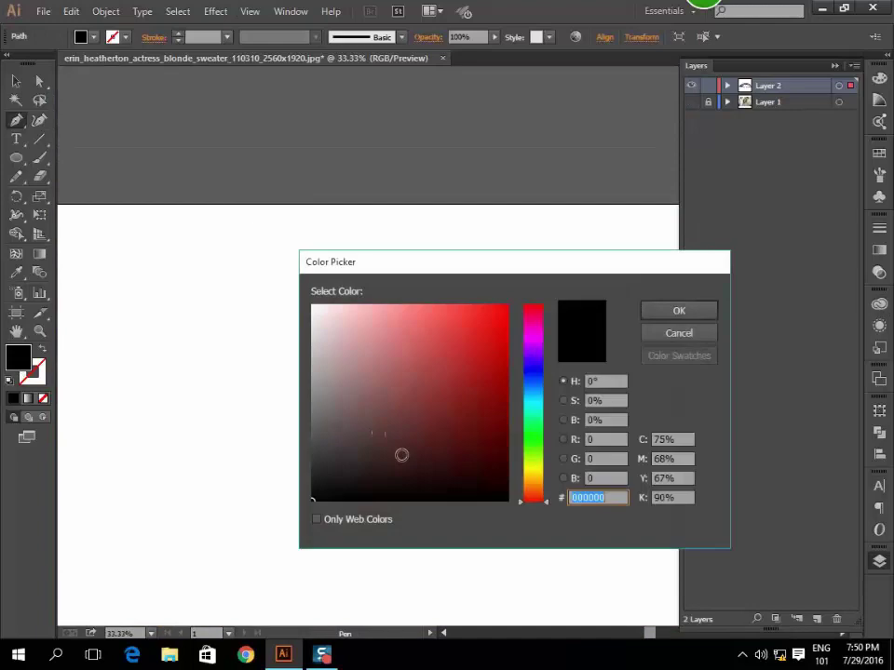
{"action": "left_click", "coordinate": [320, 460]}
{"action": "left_click", "coordinate": [679, 316]}
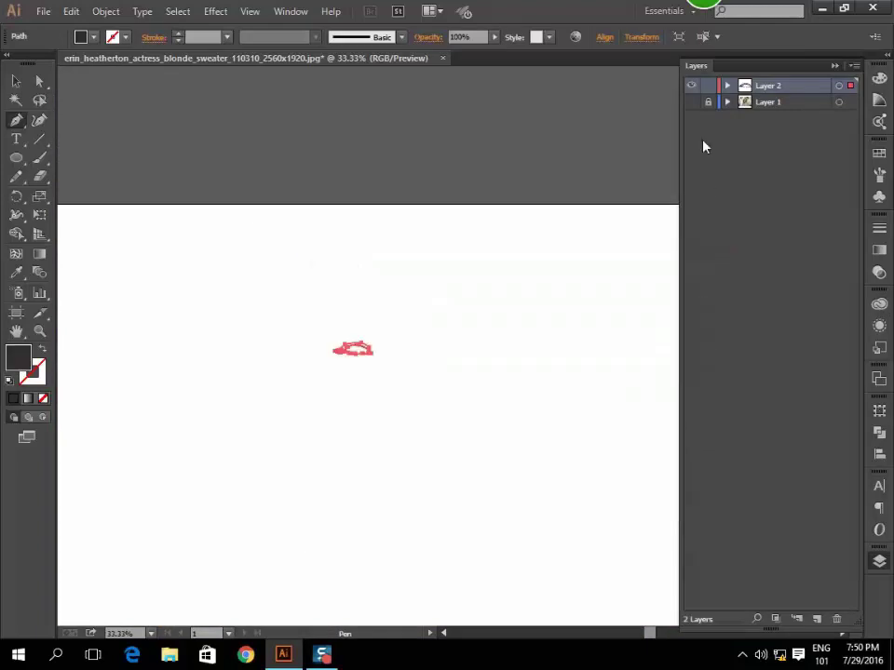
{"action": "left_click", "coordinate": [691, 103]}
{"action": "key", "text": "ctrl+plus"}
{"action": "key", "text": "ctrl+plus"}
Trace the second eye's lower-lid line from its corner with the Pen tool and adjust its curve.
{"action": "left_click", "coordinate": [479, 373], "text": "ctrl"}
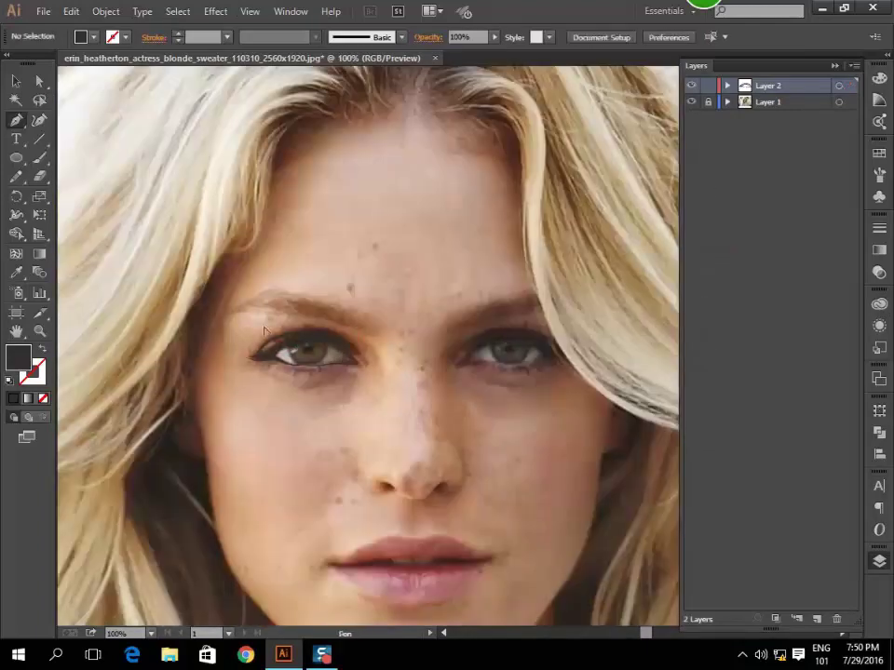
{"action": "key", "text": "ctrl+plus"}
{"action": "key", "text": "ctrl+plus"}
{"action": "key", "text": "ctrl+plus"}
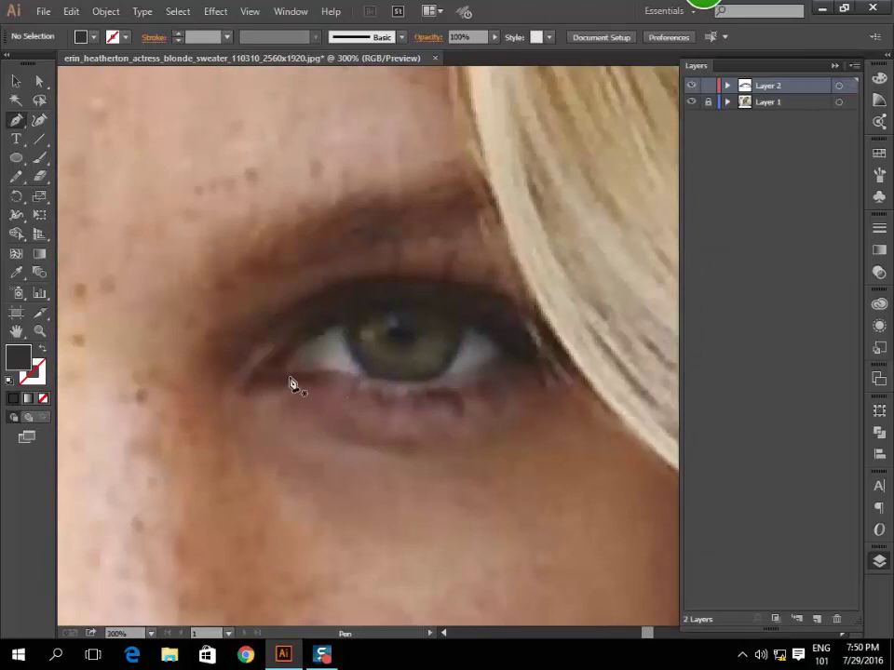
{"action": "left_click", "coordinate": [261, 383]}
{"action": "left_click_drag", "start_coordinate": [343, 383], "coordinate": [387, 397]}
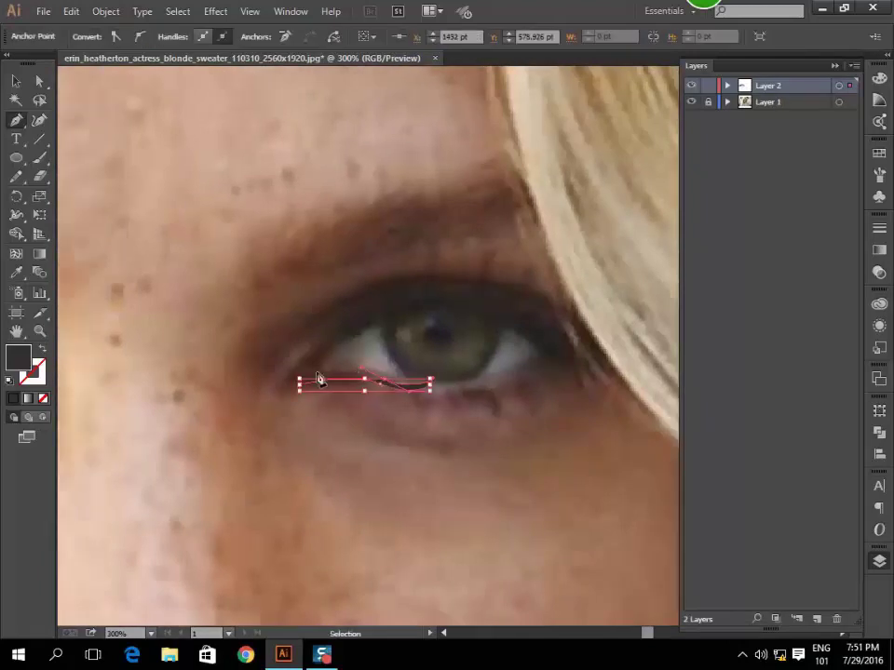
{"action": "key", "text": "ctrl+plus"}
{"action": "left_click_drag", "start_coordinate": [279, 384], "coordinate": [93, 365]}
{"action": "left_click_drag", "start_coordinate": [432, 286], "coordinate": [339, 279]}
{"action": "left_click_drag", "start_coordinate": [290, 352], "coordinate": [298, 351]}
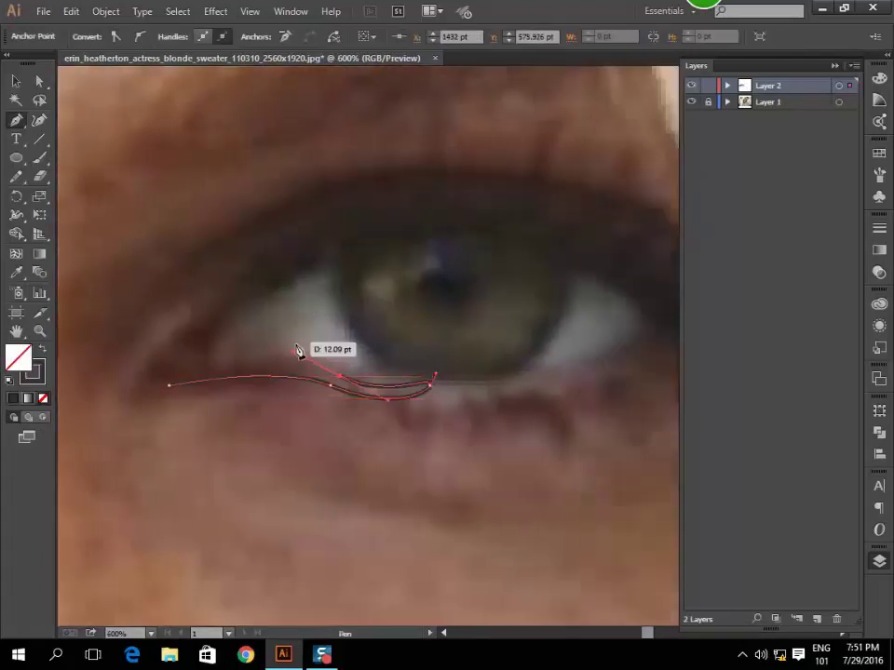
{"action": "mouse_move", "coordinate": [201, 360]}
{"action": "left_mouse_down"}
{"action": "mouse_move", "coordinate": [270, 308]}
{"action": "mouse_move", "coordinate": [194, 382]}
{"action": "mouse_move", "coordinate": [255, 283]}
{"action": "mouse_move", "coordinate": [350, 243]}
{"action": "left_mouse_up"}
Draw the second eye's upper-lid curve around the outer corner and back leftward.
{"action": "left_click_drag", "start_coordinate": [396, 271], "coordinate": [511, 269]}
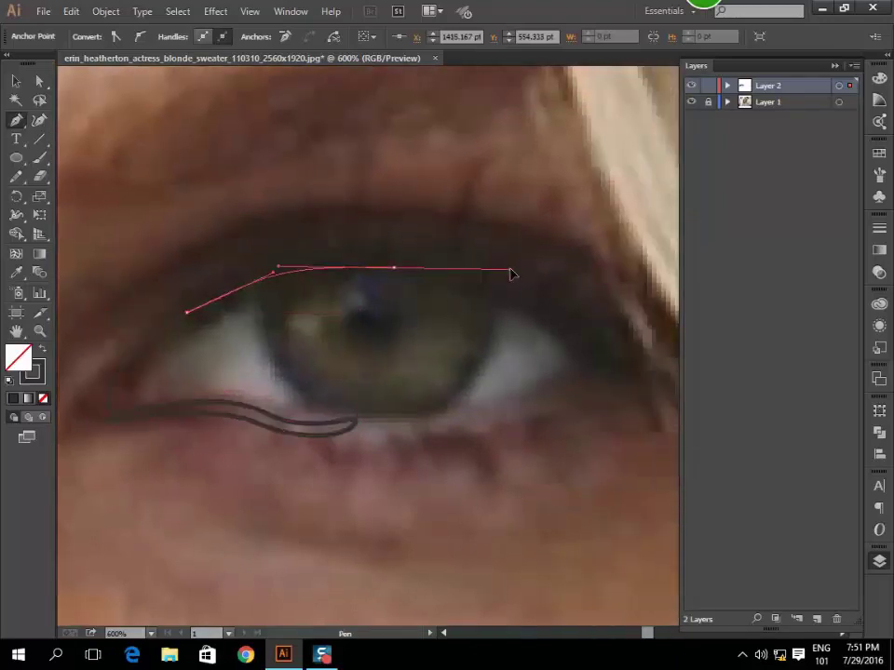
{"action": "left_click_drag", "start_coordinate": [559, 345], "coordinate": [582, 368]}
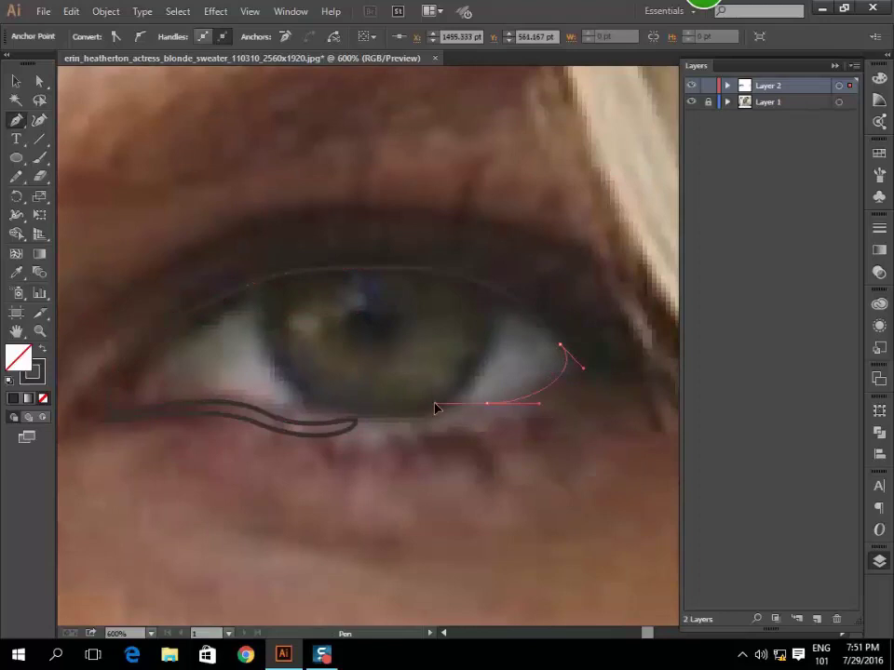
{"action": "left_click_drag", "start_coordinate": [402, 424], "coordinate": [521, 420]}
{"action": "mouse_move", "coordinate": [576, 375]}
{"action": "left_mouse_down"}
{"action": "mouse_move", "coordinate": [590, 348]}
{"action": "mouse_move", "coordinate": [522, 277]}
{"action": "left_mouse_up"}
{"action": "left_click_drag", "start_coordinate": [376, 247], "coordinate": [271, 256]}
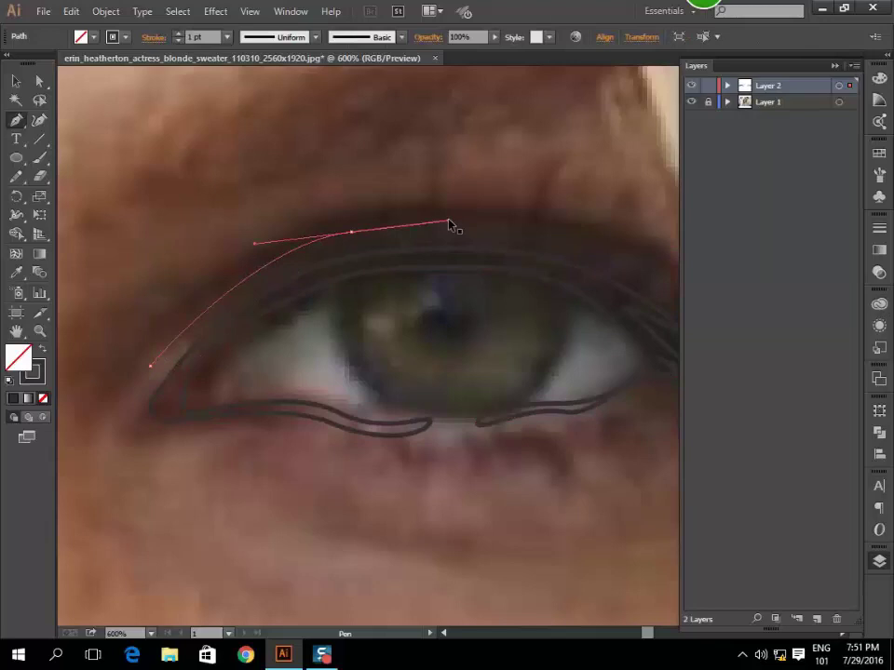
{"action": "left_click_drag", "start_coordinate": [494, 248], "coordinate": [514, 265]}
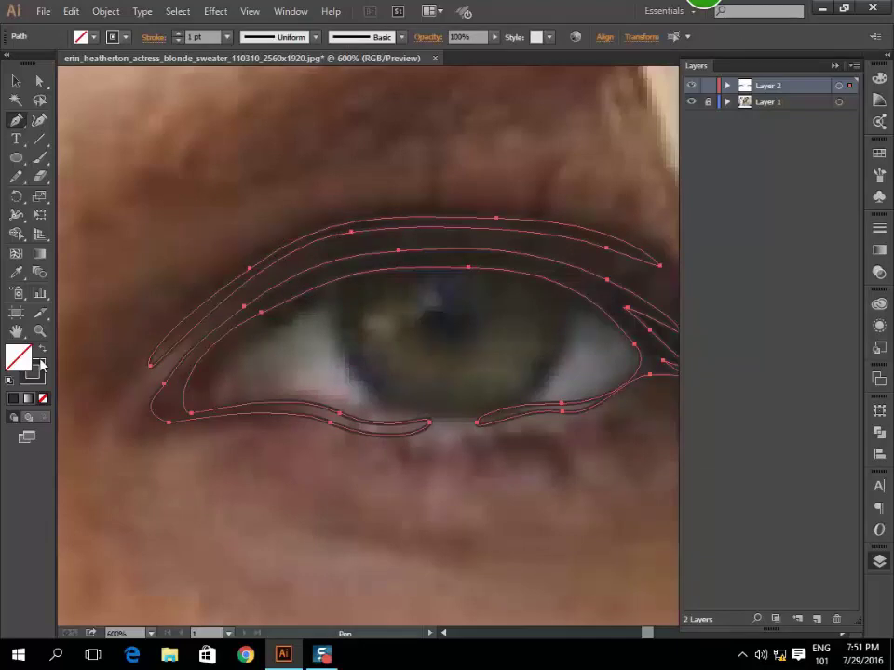
Swap the upper-lid path's fill and stroke, check the outlines without the photo, then zoom onto the right eye.
{"action": "left_click", "coordinate": [41, 352]}
{"action": "key", "text": "ctrl+minus"}
{"action": "key", "text": "ctrl+minus"}
{"action": "key", "text": "ctrl+minus"}
{"action": "key", "text": "ctrl+minus"}
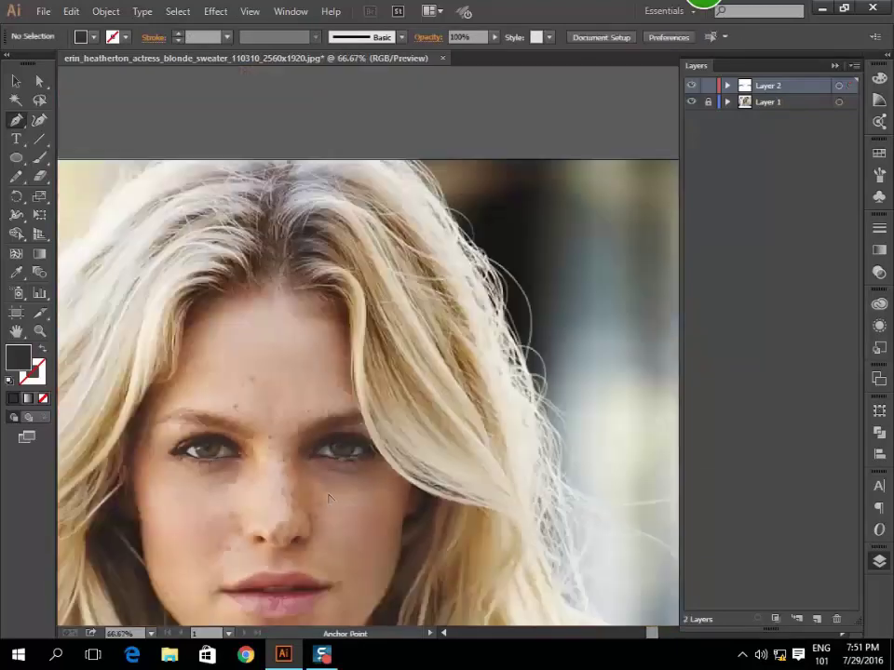
{"action": "key", "text": "ctrl+minus"}
{"action": "left_click", "coordinate": [690, 102]}
{"action": "key", "text": "ctrl+minus"}
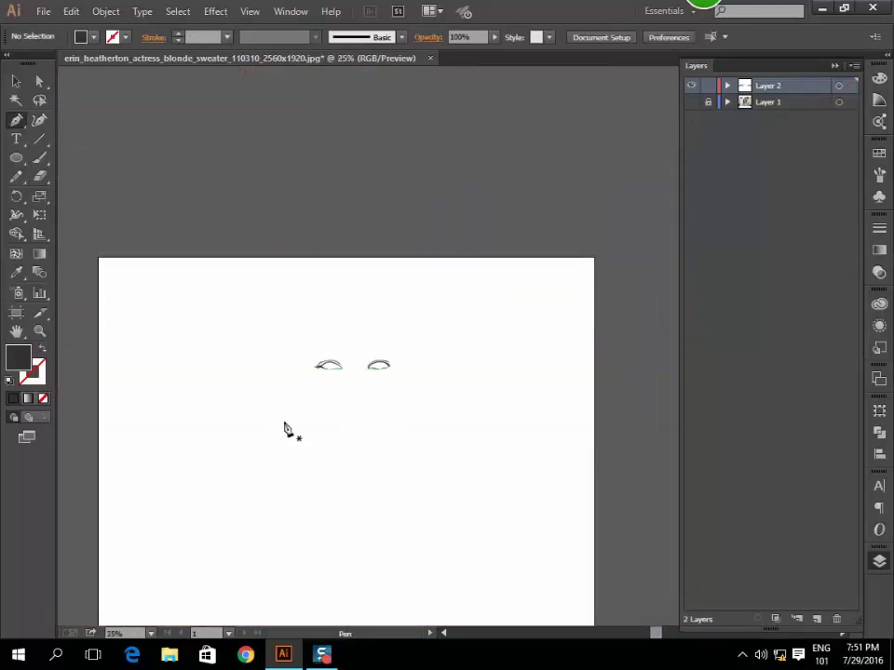
{"action": "key", "text": "ctrl+plus"}
{"action": "key", "text": "ctrl+plus"}
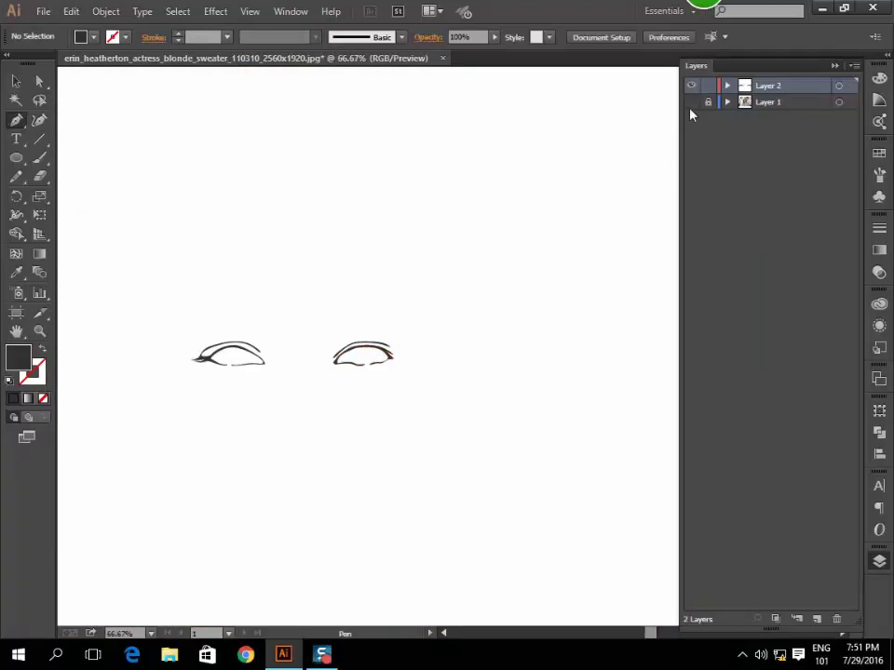
{"action": "left_click", "coordinate": [691, 101]}
{"action": "key", "text": "ctrl+plus"}
{"action": "key", "text": "ctrl+plus"}
{"action": "key", "text": "ctrl+plus"}
{"action": "key", "text": "ctrl+plus"}
{"action": "key", "text": "ctrl+plus"}
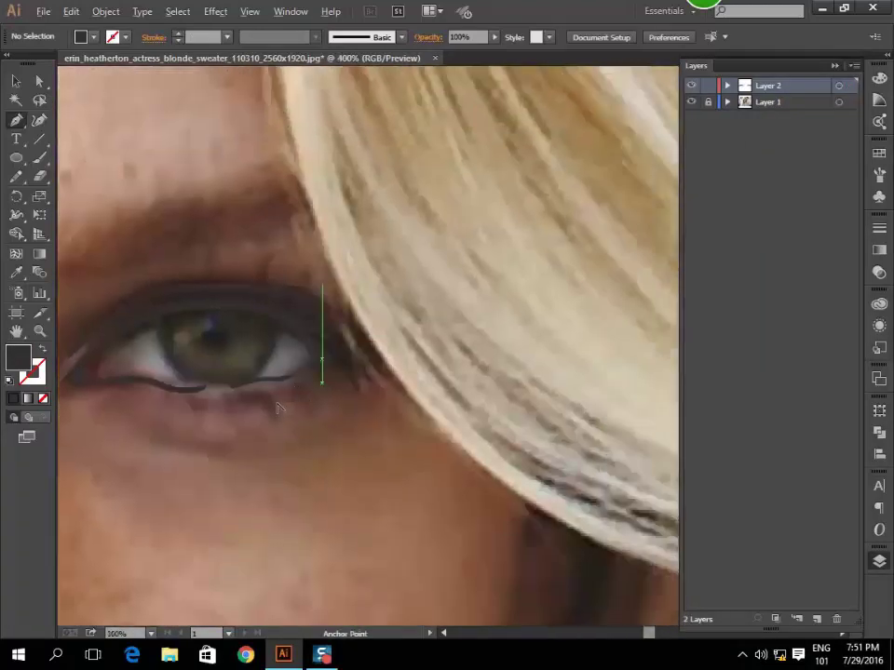
{"action": "key", "text": "ctrl+plus"}
Draw a closed eyeliner shape with a lash flick along the right eye's upper lid and fill it black.
{"action": "left_click", "coordinate": [247, 364]}
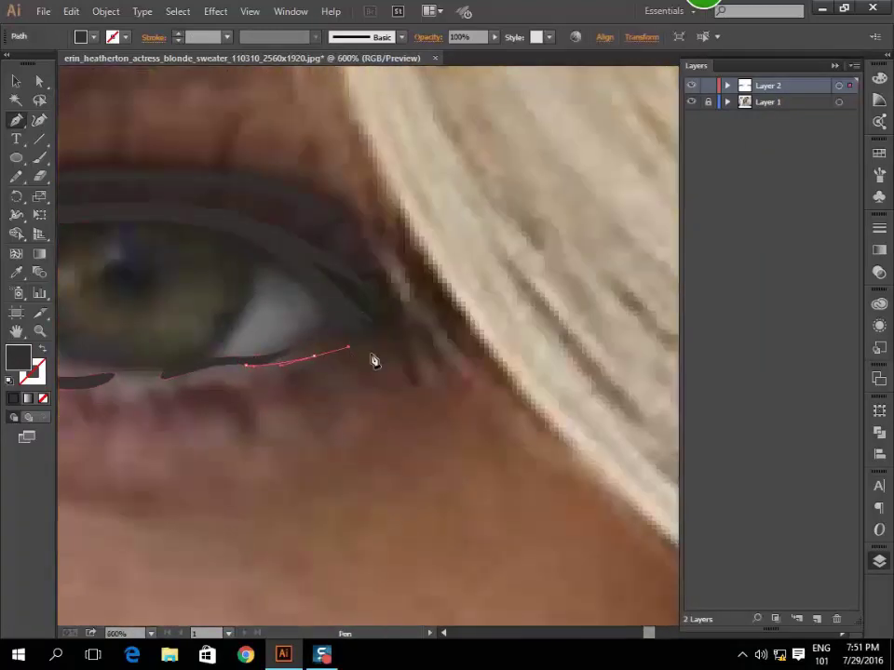
{"action": "mouse_move", "coordinate": [395, 358]}
{"action": "left_mouse_down"}
{"action": "mouse_move", "coordinate": [381, 353]}
{"action": "mouse_move", "coordinate": [340, 259]}
{"action": "mouse_move", "coordinate": [381, 250]}
{"action": "mouse_move", "coordinate": [187, 202]}
{"action": "left_mouse_up"}
{"action": "left_click_drag", "start_coordinate": [245, 364], "coordinate": [337, 361]}
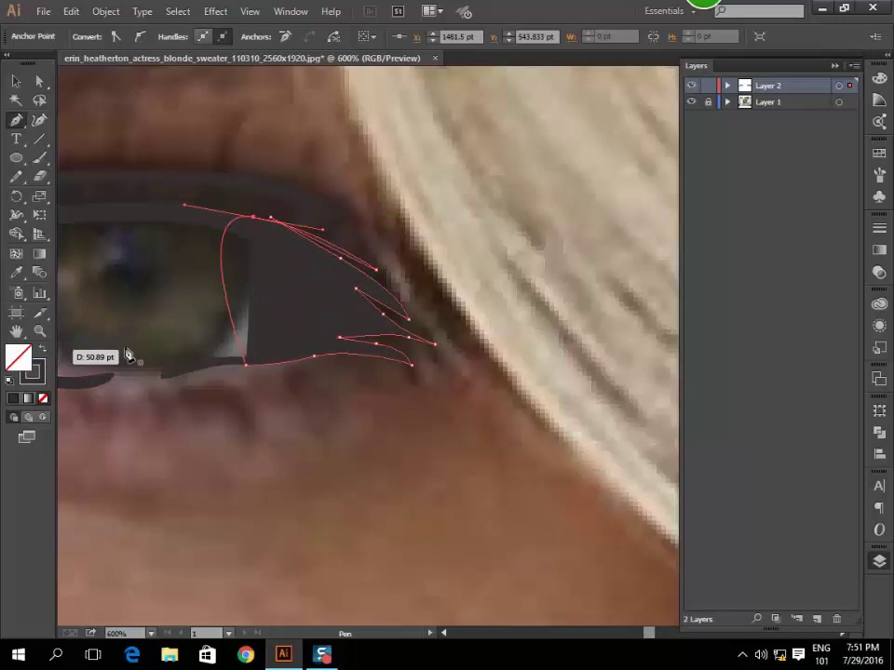
{"action": "left_click_drag", "start_coordinate": [128, 354], "coordinate": [339, 316]}
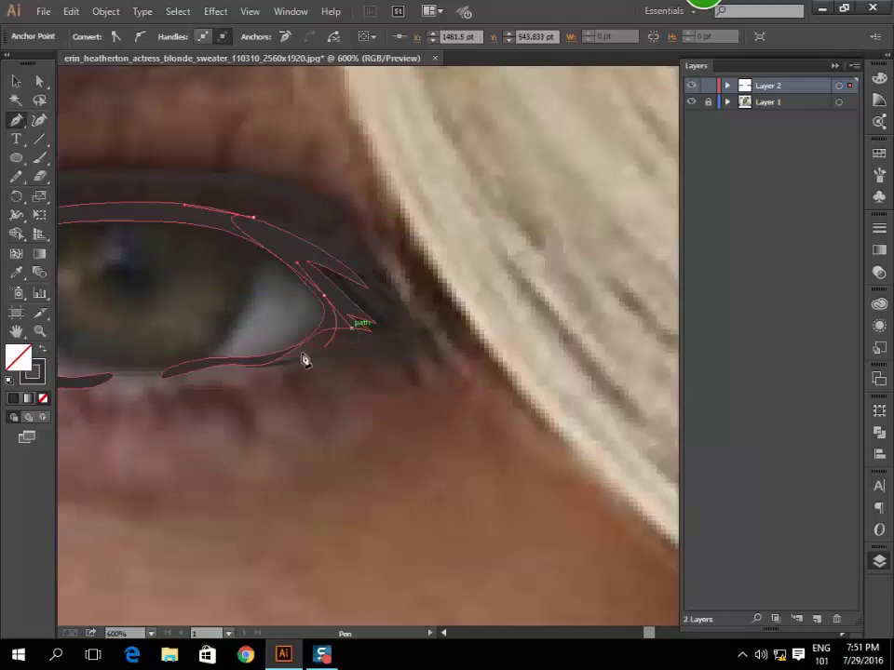
{"action": "left_click_drag", "start_coordinate": [304, 361], "coordinate": [250, 368]}
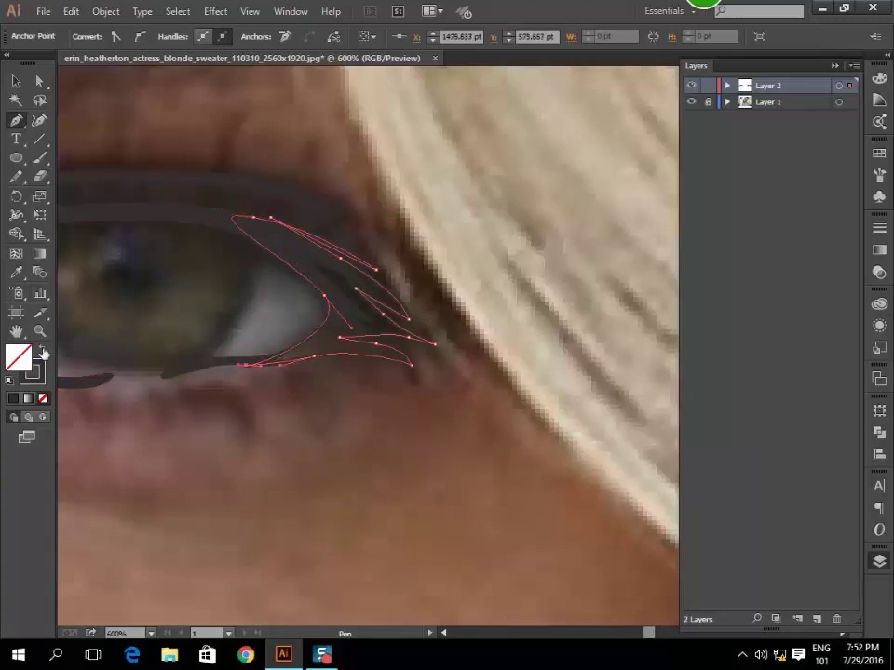
{"action": "left_click", "coordinate": [42, 352]}
{"action": "key", "text": "ctrl+shift+a"}
{"action": "key", "text": "ctrl+minus"}
{"action": "key", "text": "ctrl+minus"}
{"action": "key", "text": "ctrl+minus"}
Preview the drawing without the photo, then show Layer 1 again and make it active.
{"action": "left_click", "coordinate": [691, 102]}
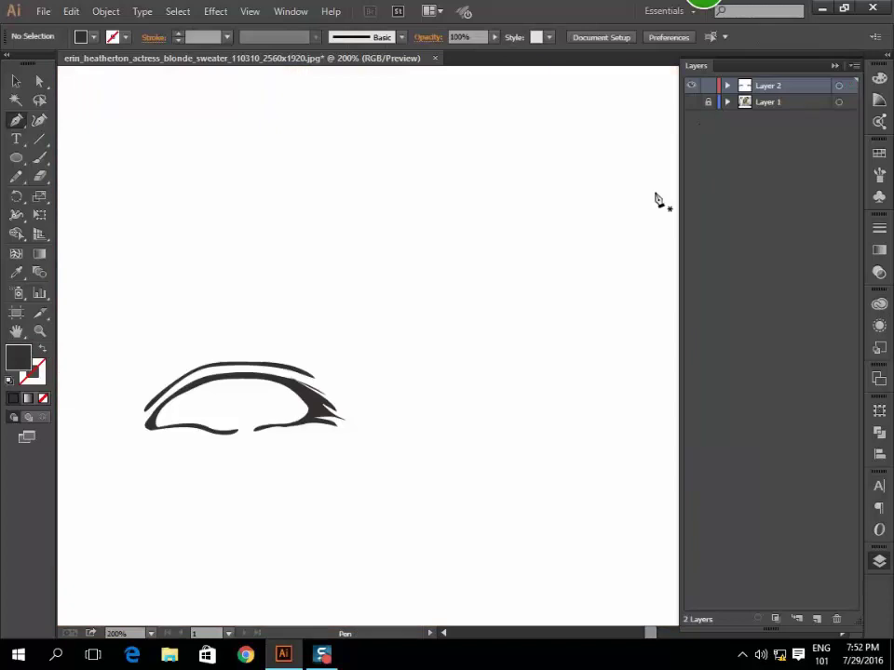
{"action": "key", "text": "ctrl+minus"}
{"action": "key", "text": "ctrl+minus"}
{"action": "key", "text": "ctrl+minus"}
{"action": "scroll", "coordinate": [268, 324], "scroll_direction": "up", "scroll_amount": 2}
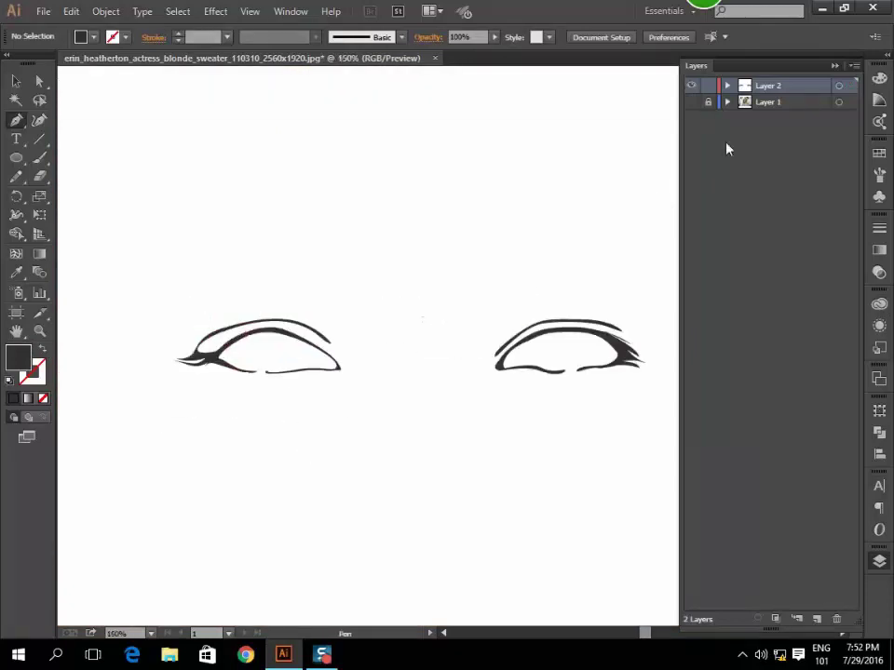
{"action": "left_click", "coordinate": [691, 102]}
{"action": "left_click", "coordinate": [768, 102]}
Zoom to the left eye and draw a curved inner-corner shape with the Pen.
{"action": "scroll", "coordinate": [316, 354], "scroll_direction": "up", "scroll_amount": 3}
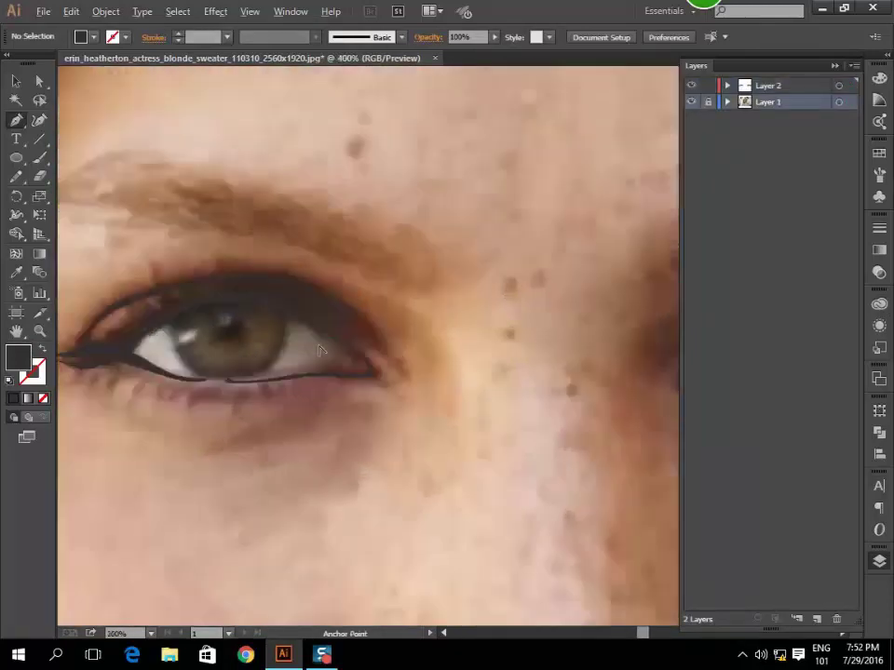
{"action": "scroll", "coordinate": [330, 354], "scroll_direction": "up", "scroll_amount": 1}
{"action": "scroll", "coordinate": [336, 353], "scroll_direction": "up", "scroll_amount": 1}
{"action": "left_click", "coordinate": [334, 311]}
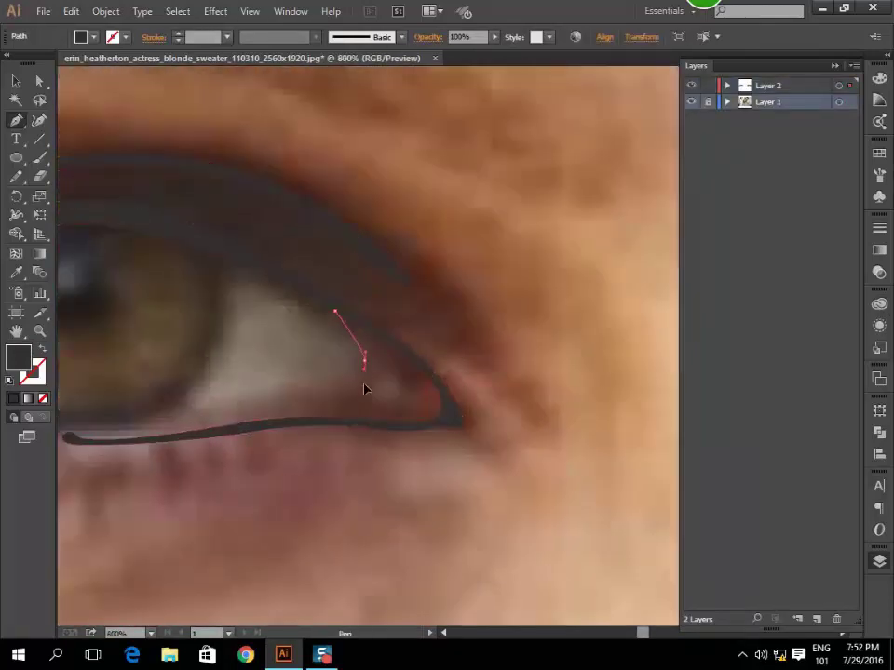
{"action": "mouse_move", "coordinate": [321, 403]}
{"action": "left_mouse_down"}
{"action": "mouse_move", "coordinate": [316, 417]}
{"action": "mouse_move", "coordinate": [351, 383]}
{"action": "mouse_move", "coordinate": [379, 299]}
{"action": "mouse_move", "coordinate": [355, 255]}
{"action": "mouse_move", "coordinate": [307, 224]}
{"action": "left_mouse_up"}
Draw a closed curved inner-corner shape at the right eye, then deselect it.
{"action": "scroll", "coordinate": [361, 399], "scroll_direction": "up", "scroll_amount": 2}
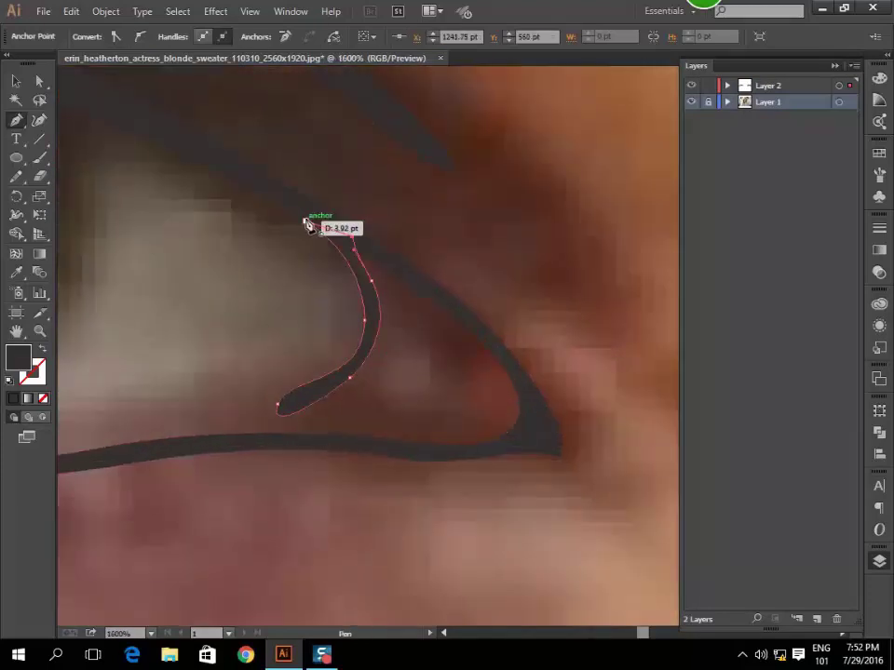
{"action": "scroll", "coordinate": [488, 378], "scroll_direction": "down", "scroll_amount": 5}
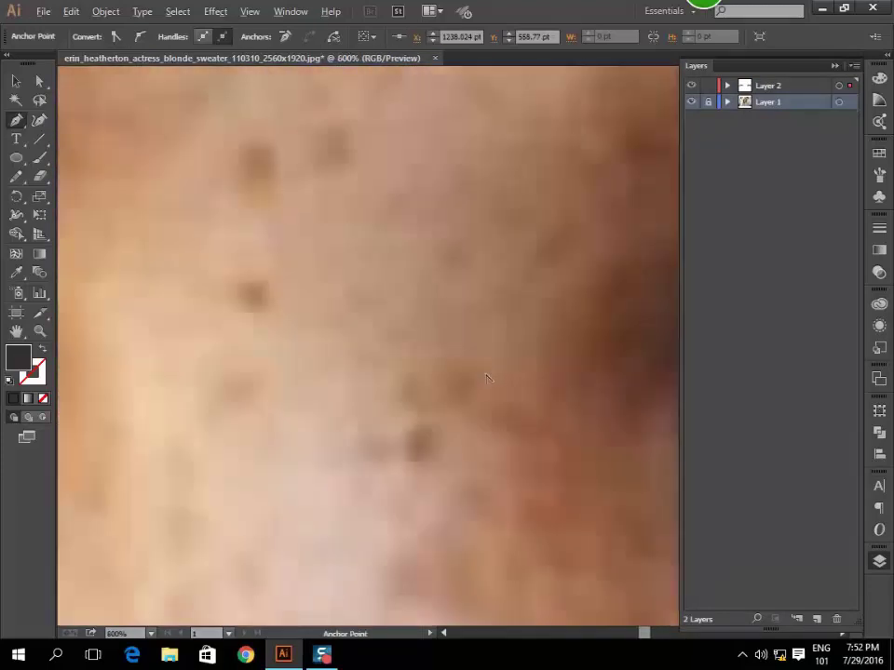
{"action": "scroll", "coordinate": [485, 378], "scroll_direction": "up", "scroll_amount": 2}
{"action": "scroll", "coordinate": [419, 372], "scroll_direction": "up", "scroll_amount": 2}
{"action": "scroll", "coordinate": [355, 375], "scroll_direction": "up", "scroll_amount": 2}
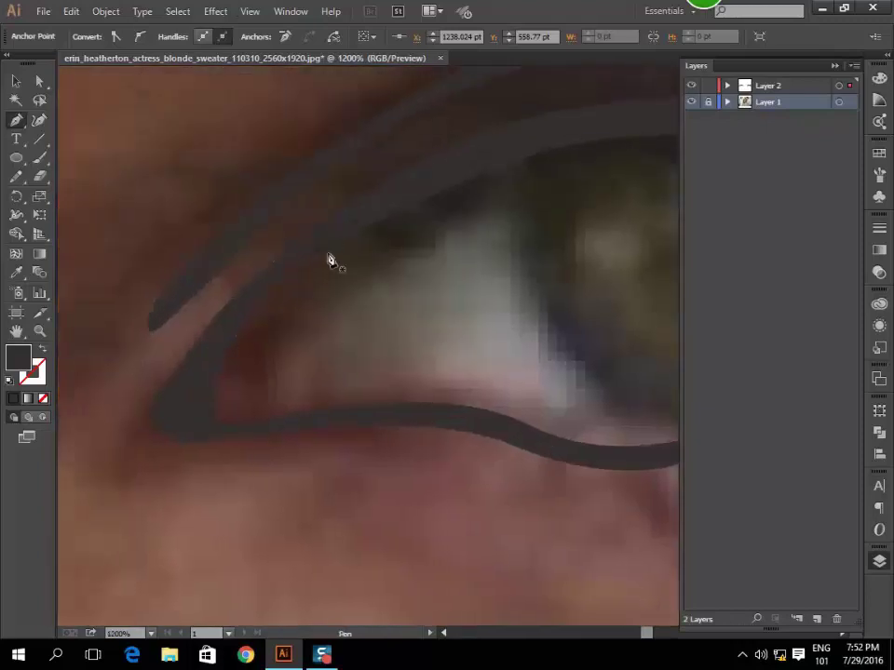
{"action": "left_click", "coordinate": [322, 229]}
{"action": "mouse_move", "coordinate": [311, 364]}
{"action": "left_mouse_down"}
{"action": "mouse_move", "coordinate": [364, 418]}
{"action": "mouse_move", "coordinate": [319, 403]}
{"action": "left_mouse_up"}
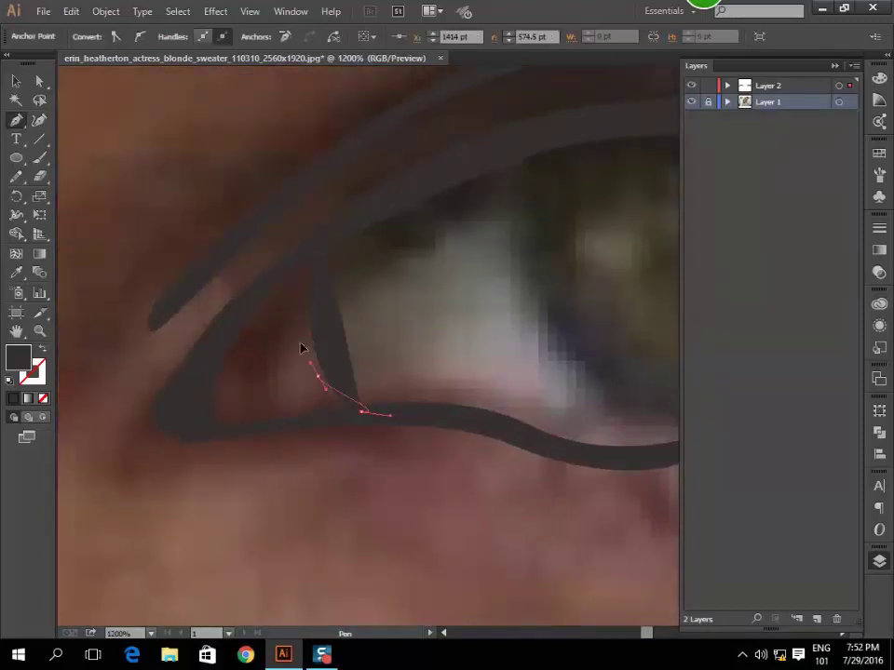
{"action": "left_click_drag", "start_coordinate": [322, 229], "coordinate": [329, 234]}
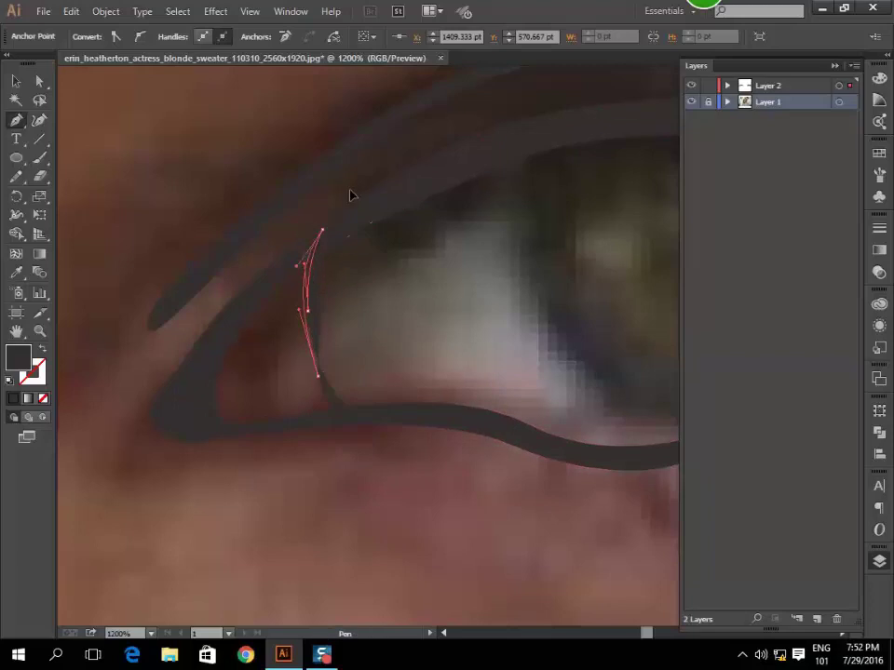
{"action": "left_click", "coordinate": [465, 322], "text": "ctrl"}
Hide and lock the photo layer and zoom out to view the drawing.
{"action": "scroll", "coordinate": [465, 322], "scroll_direction": "down", "scroll_amount": 2}
{"action": "scroll", "coordinate": [465, 322], "scroll_direction": "down", "scroll_amount": 2}
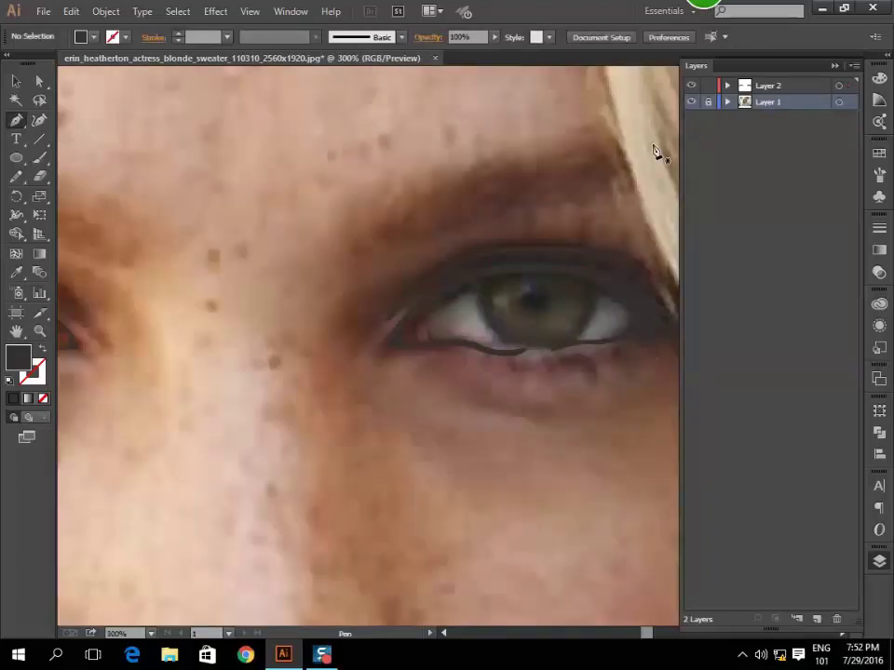
{"action": "left_click", "coordinate": [691, 105]}
{"action": "left_click", "coordinate": [707, 102]}
{"action": "scroll", "coordinate": [468, 309], "scroll_direction": "down", "scroll_amount": 2}
Show the reference photo, zoom to the left iris and start its outline along the bottom.
{"action": "scroll", "coordinate": [433, 344], "scroll_direction": "down", "scroll_amount": 1}
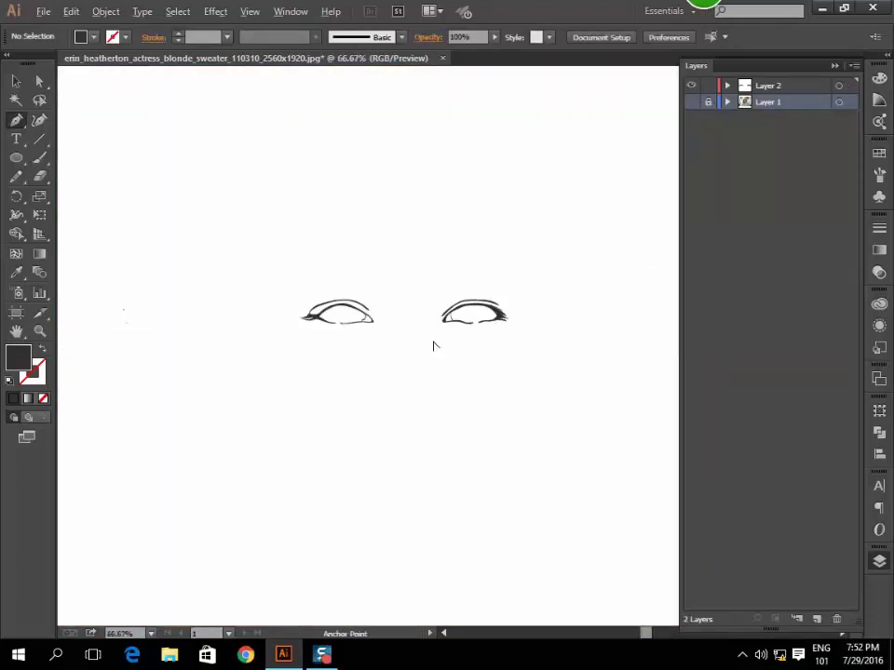
{"action": "scroll", "coordinate": [450, 360], "scroll_direction": "down", "scroll_amount": 1}
{"action": "scroll", "coordinate": [451, 360], "scroll_direction": "down", "scroll_amount": 1}
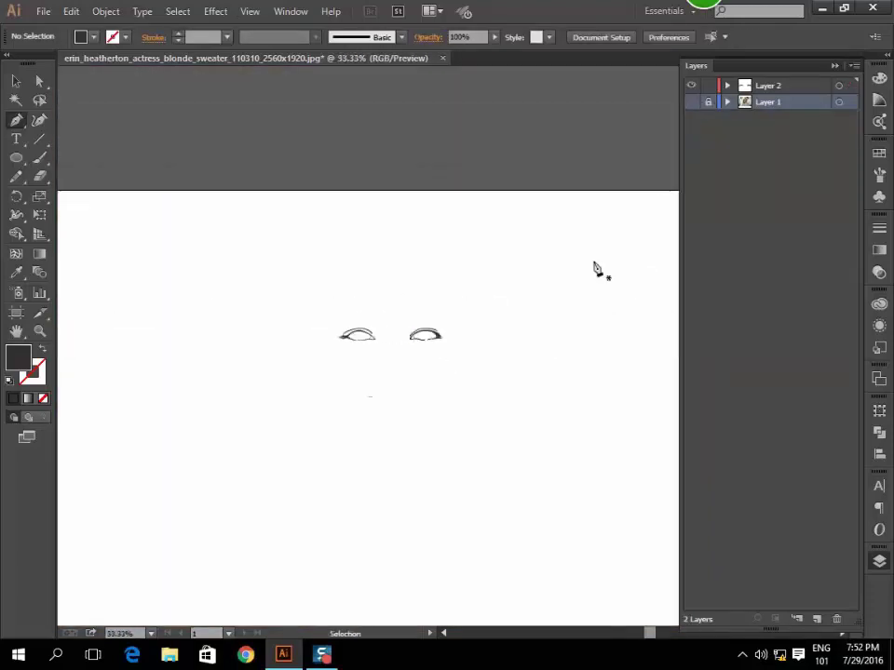
{"action": "left_click", "coordinate": [690, 105]}
{"action": "scroll", "coordinate": [343, 335], "scroll_direction": "up", "scroll_amount": 2}
{"action": "scroll", "coordinate": [342, 333], "scroll_direction": "up", "scroll_amount": 1}
{"action": "scroll", "coordinate": [342, 334], "scroll_direction": "up", "scroll_amount": 3}
{"action": "scroll", "coordinate": [341, 330], "scroll_direction": "up", "scroll_amount": 1}
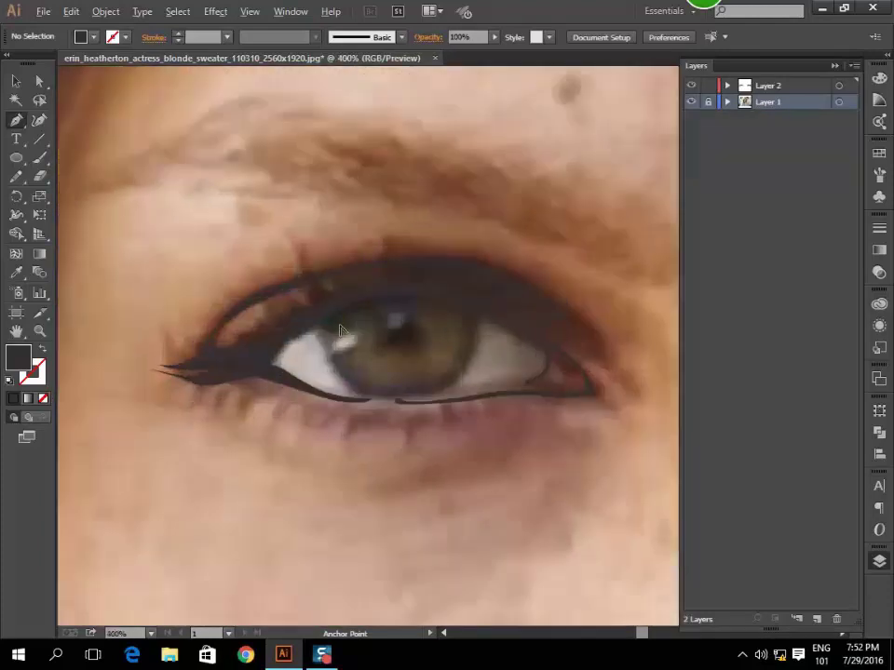
{"action": "scroll", "coordinate": [326, 333], "scroll_direction": "up", "scroll_amount": 2}
{"action": "scroll", "coordinate": [280, 326], "scroll_direction": "up", "scroll_amount": 1}
{"action": "left_click", "coordinate": [234, 292]}
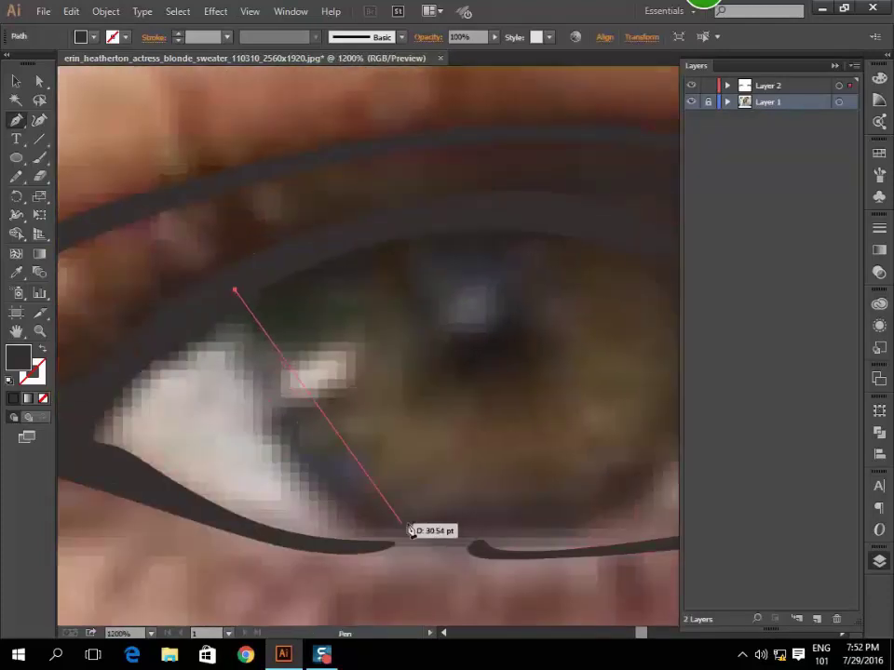
{"action": "left_click_drag", "start_coordinate": [428, 539], "coordinate": [536, 547]}
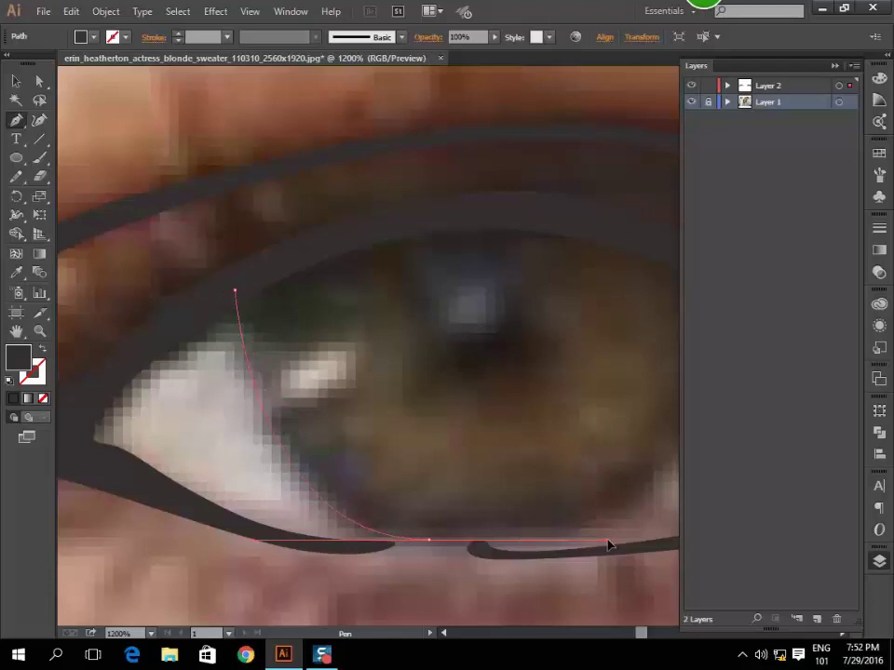
Switch the path to stroke display and trace the iris outline up its right side.
{"action": "scroll", "coordinate": [607, 545], "scroll_direction": "right", "scroll_amount": 2}
{"action": "left_click", "coordinate": [43, 348]}
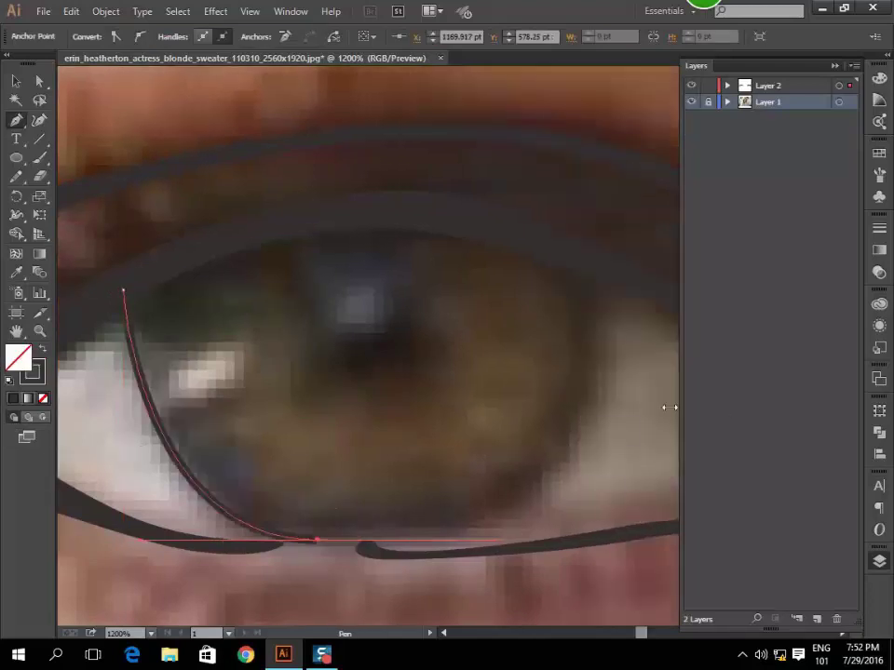
{"action": "left_click_drag", "start_coordinate": [584, 359], "coordinate": [610, 305]}
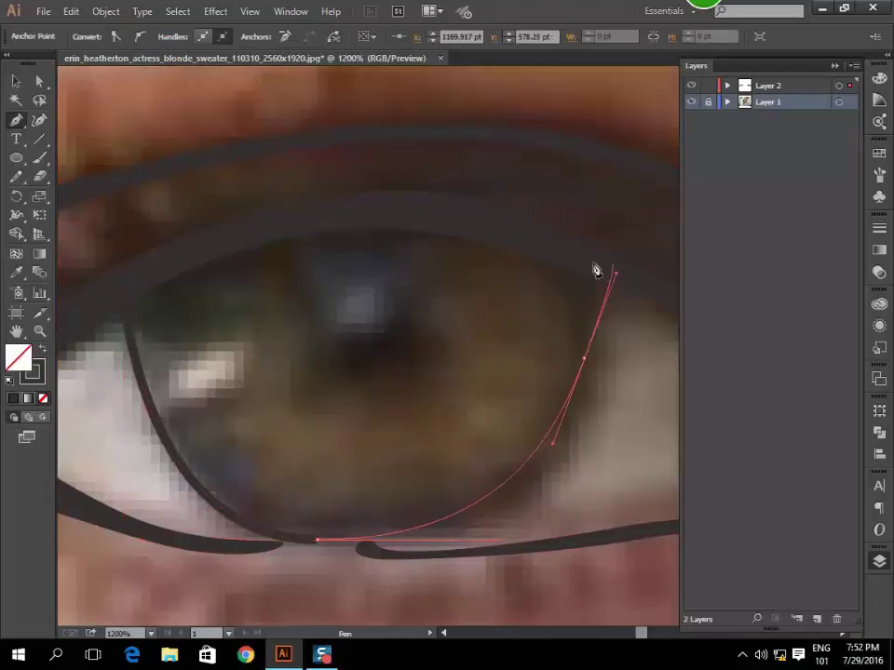
{"action": "mouse_move", "coordinate": [550, 243]}
{"action": "left_mouse_down"}
{"action": "mouse_move", "coordinate": [550, 344]}
{"action": "mouse_move", "coordinate": [568, 369]}
{"action": "mouse_move", "coordinate": [555, 410]}
{"action": "left_mouse_up"}
Trace the lobed inner iris edge down the right side and along the bottom.
{"action": "left_click", "coordinate": [501, 352]}
{"action": "left_click", "coordinate": [491, 406]}
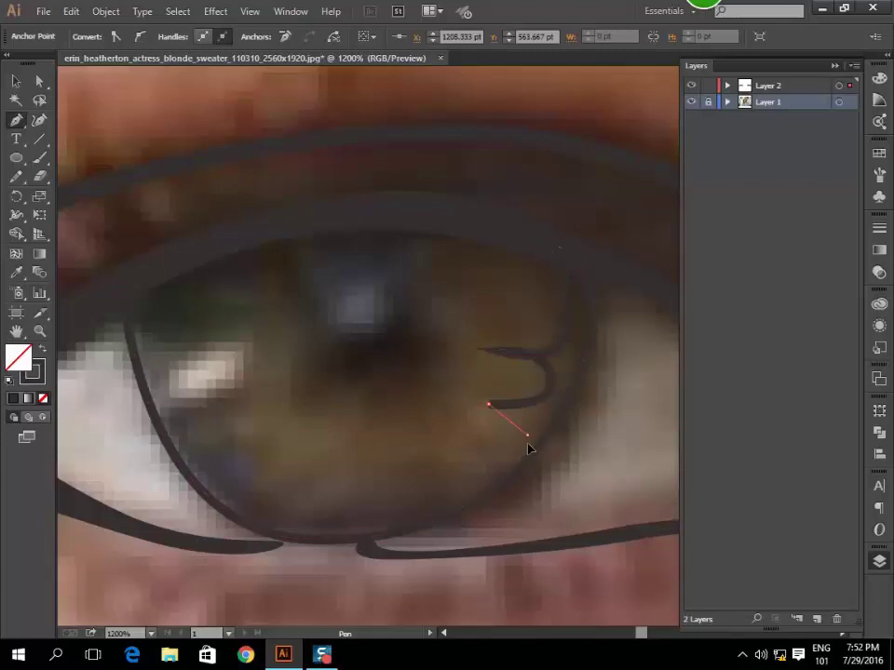
{"action": "left_click", "coordinate": [522, 423]}
{"action": "left_click_drag", "start_coordinate": [486, 437], "coordinate": [481, 498]}
{"action": "left_click", "coordinate": [450, 447]}
{"action": "left_click_drag", "start_coordinate": [346, 516], "coordinate": [282, 517]}
{"action": "left_click_drag", "start_coordinate": [278, 512], "coordinate": [263, 489]}
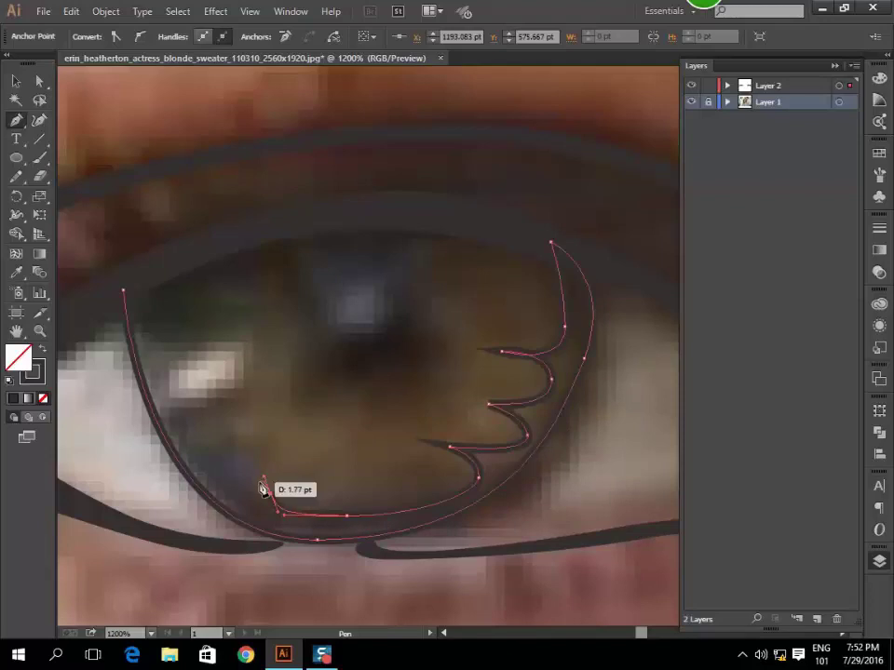
Trace the scalloped lobes up the iris's left side to its top left.
{"action": "left_click", "coordinate": [238, 485]}
{"action": "left_click", "coordinate": [273, 421]}
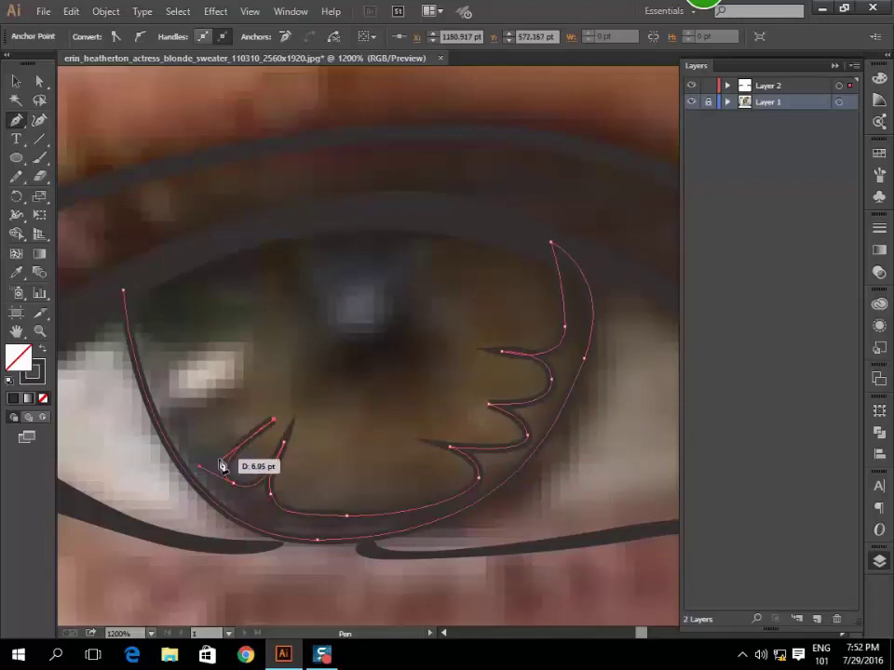
{"action": "left_click", "coordinate": [195, 444]}
{"action": "left_click_drag", "start_coordinate": [177, 431], "coordinate": [177, 417]}
{"action": "mouse_move", "coordinate": [219, 374]}
{"action": "left_mouse_down"}
{"action": "mouse_move", "coordinate": [191, 379]}
{"action": "mouse_move", "coordinate": [172, 335]}
{"action": "mouse_move", "coordinate": [167, 277]}
{"action": "mouse_move", "coordinate": [249, 234]}
{"action": "left_mouse_up"}
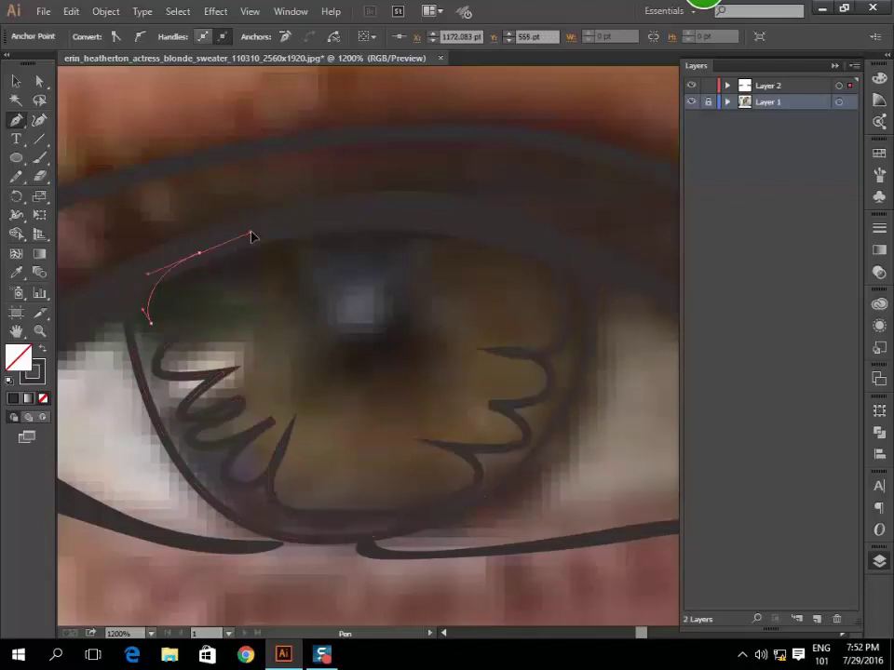
{"action": "mouse_move", "coordinate": [317, 277]}
{"action": "left_mouse_down"}
{"action": "mouse_move", "coordinate": [338, 319]}
{"action": "mouse_move", "coordinate": [268, 330]}
{"action": "mouse_move", "coordinate": [283, 390]}
{"action": "left_mouse_up"}
Curve the path around the pupil and back to close the iris shape.
{"action": "left_click_drag", "start_coordinate": [361, 392], "coordinate": [401, 378]}
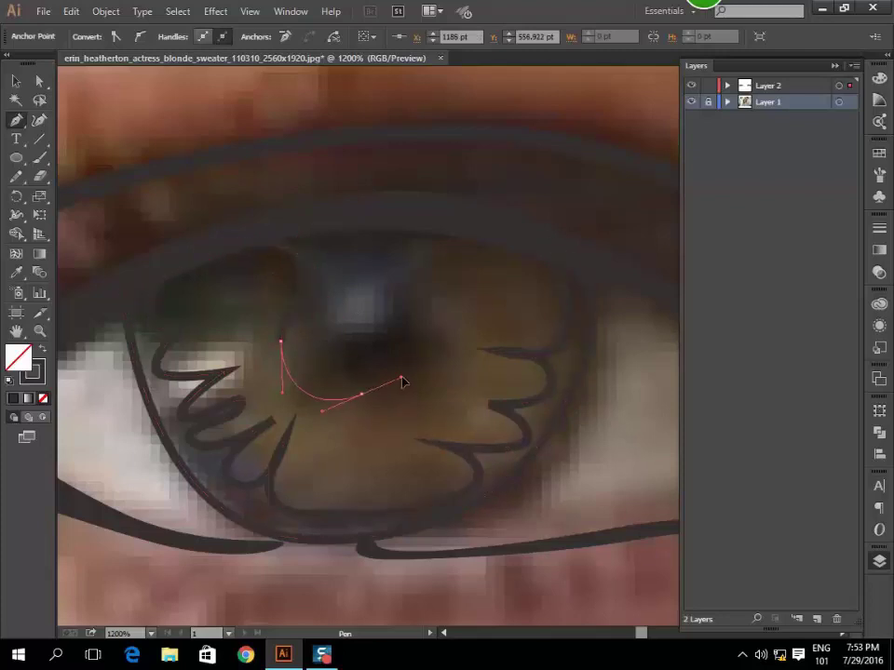
{"action": "left_click_drag", "start_coordinate": [403, 323], "coordinate": [399, 291]}
{"action": "left_click_drag", "start_coordinate": [415, 217], "coordinate": [481, 189]}
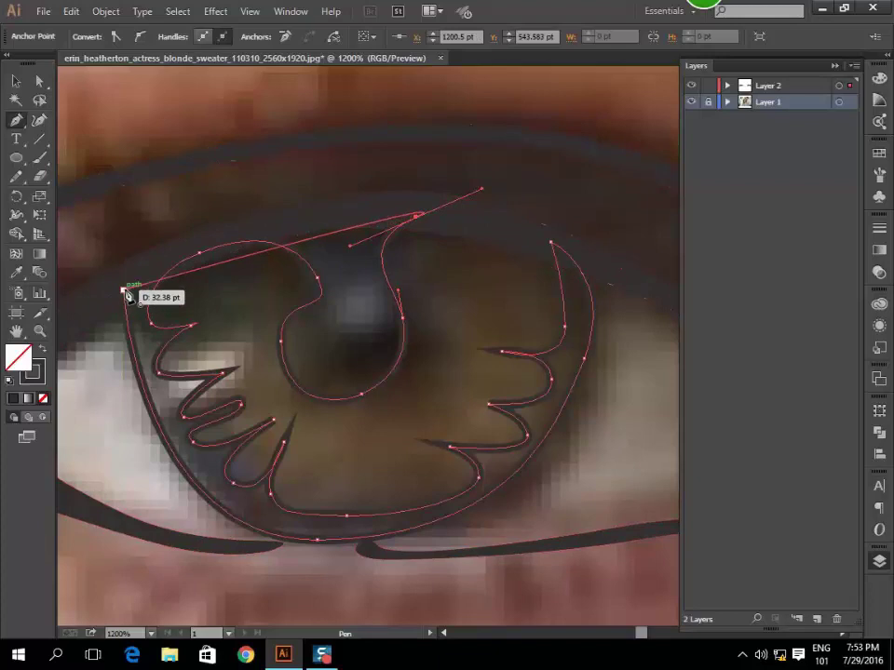
{"action": "left_click_drag", "start_coordinate": [124, 291], "coordinate": [51, 396]}
Fill the iris shape dark with Shift+X, deselect it and zoom out.
{"action": "key", "text": "shift+x"}
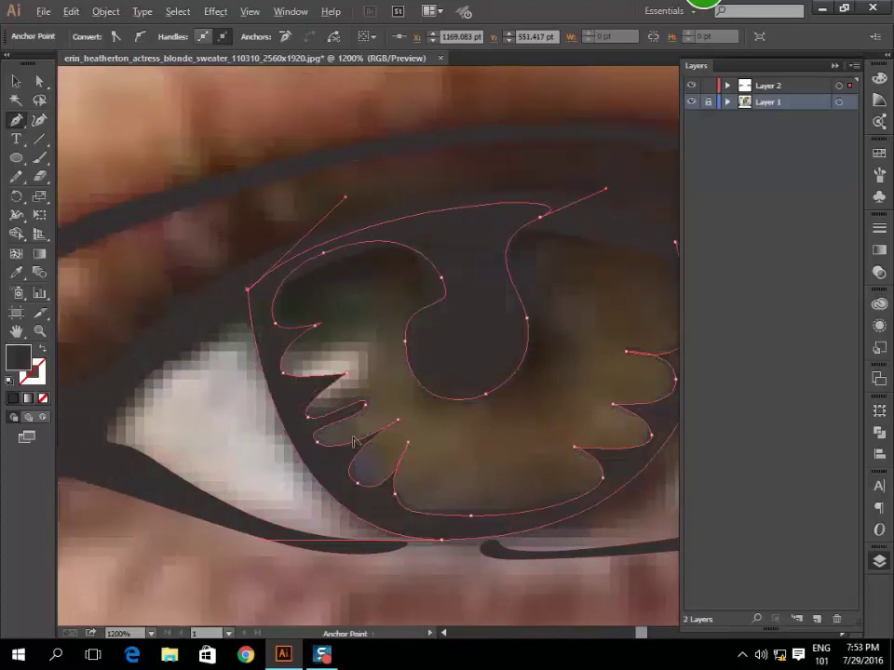
{"action": "key", "text": "ctrl+minus"}
{"action": "key", "text": "ctrl+minus"}
{"action": "key", "text": "ctrl+minus"}
{"action": "key", "text": "ctrl+shift+a"}
{"action": "key", "text": "ctrl+minus"}
{"action": "key", "text": "ctrl+minus"}
Zoom in and trace the iris outline across its bottom, right side and top point.
{"action": "scroll", "coordinate": [405, 510], "scroll_direction": "right", "scroll_amount": 5}
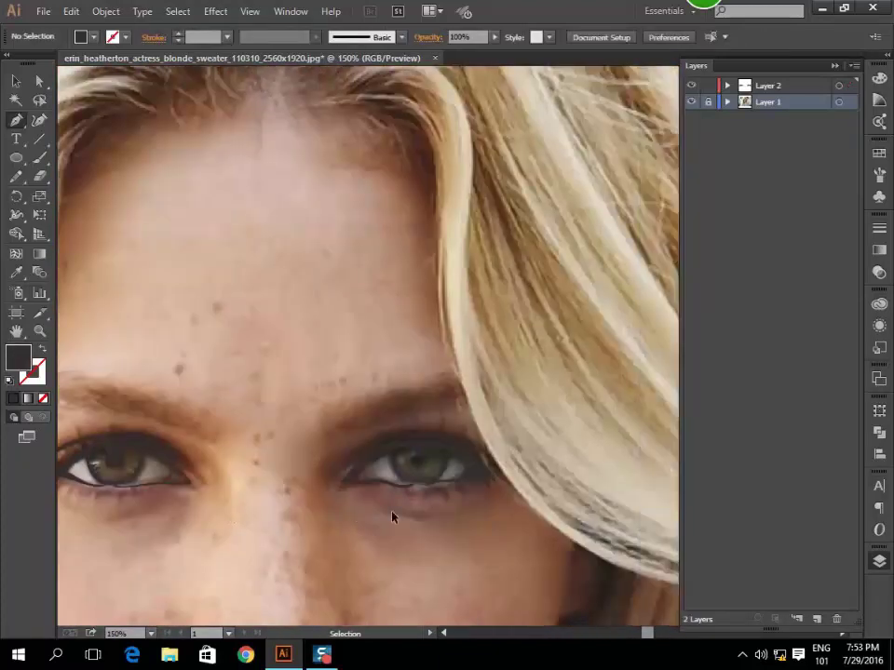
{"action": "key", "text": "ctrl+plus"}
{"action": "key", "text": "ctrl+plus"}
{"action": "key", "text": "ctrl+plus"}
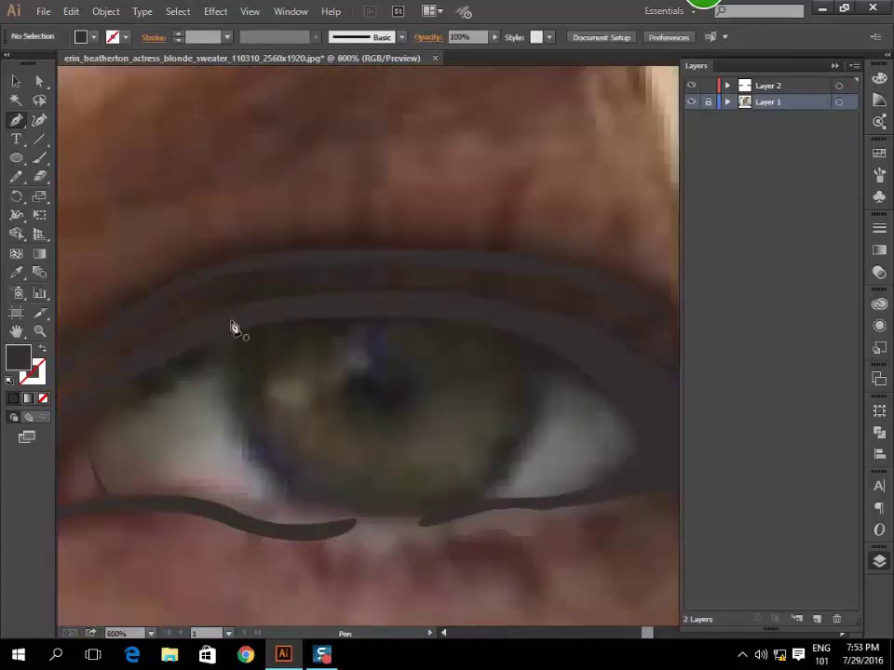
{"action": "left_click", "coordinate": [233, 327]}
{"action": "key", "text": "ctrl+plus"}
{"action": "key", "text": "ctrl+plus"}
{"action": "left_click_drag", "start_coordinate": [405, 540], "coordinate": [719, 553]}
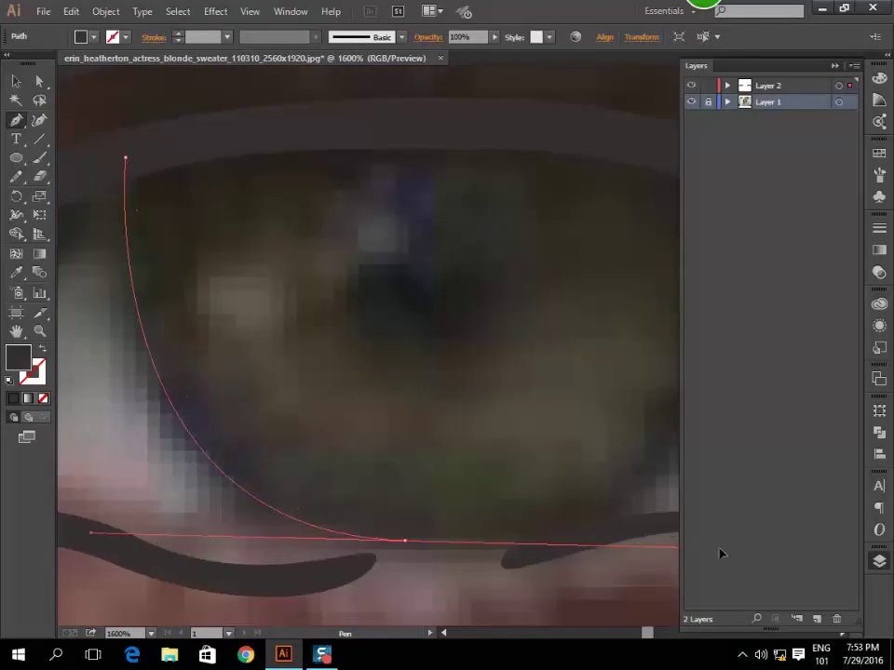
{"action": "scroll", "coordinate": [650, 506], "scroll_direction": "right", "scroll_amount": 3}
{"action": "left_click_drag", "start_coordinate": [477, 282], "coordinate": [485, 221]}
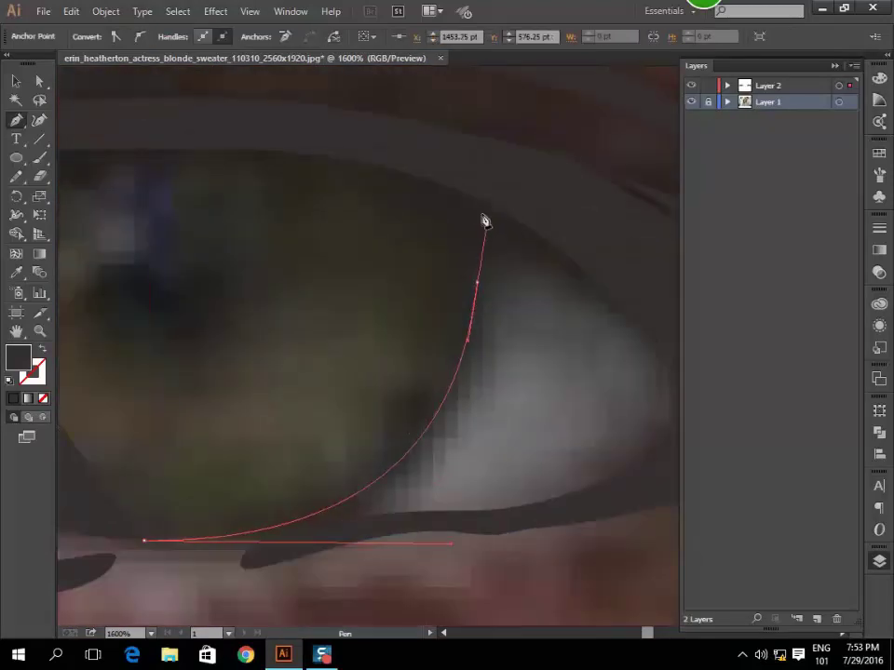
{"action": "left_click", "coordinate": [437, 167]}
{"action": "left_click", "coordinate": [43, 348]}
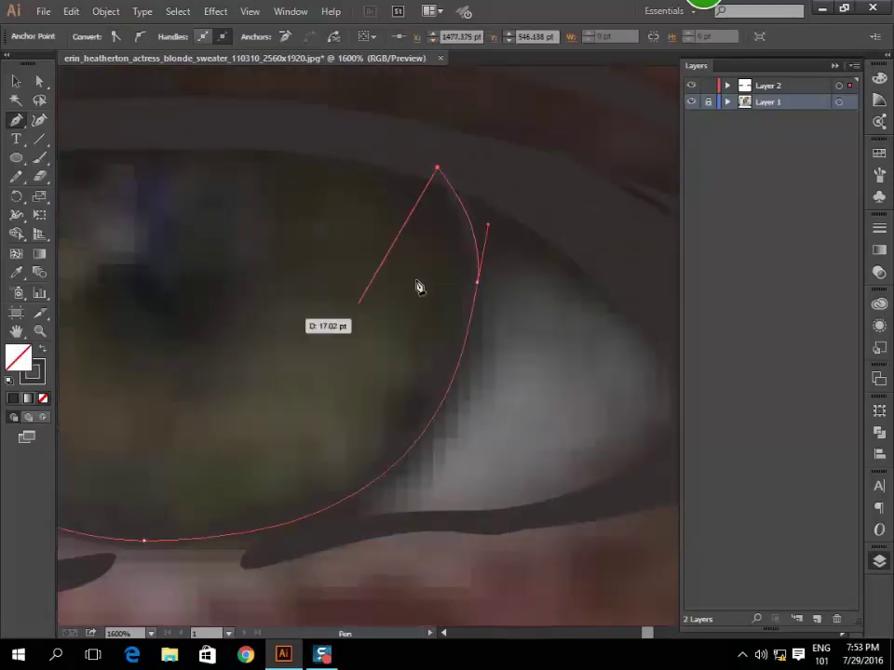
Trace the spiky inner iris edge down the right side toward the bottom.
{"action": "left_click_drag", "start_coordinate": [443, 265], "coordinate": [447, 319]}
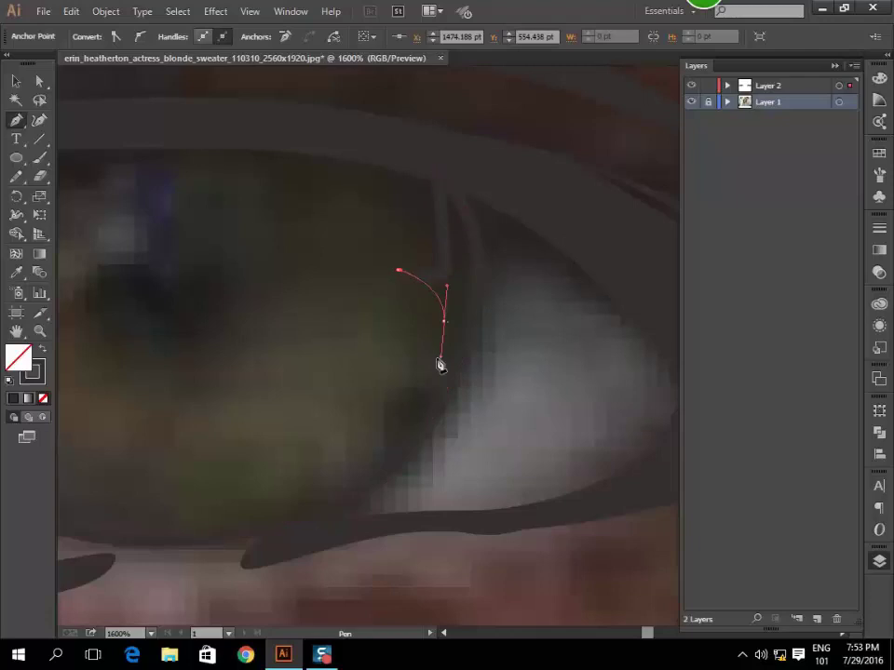
{"action": "left_click", "coordinate": [442, 321]}
{"action": "mouse_move", "coordinate": [387, 333]}
{"action": "left_mouse_down"}
{"action": "mouse_move", "coordinate": [411, 375]}
{"action": "mouse_move", "coordinate": [405, 421]}
{"action": "left_mouse_up"}
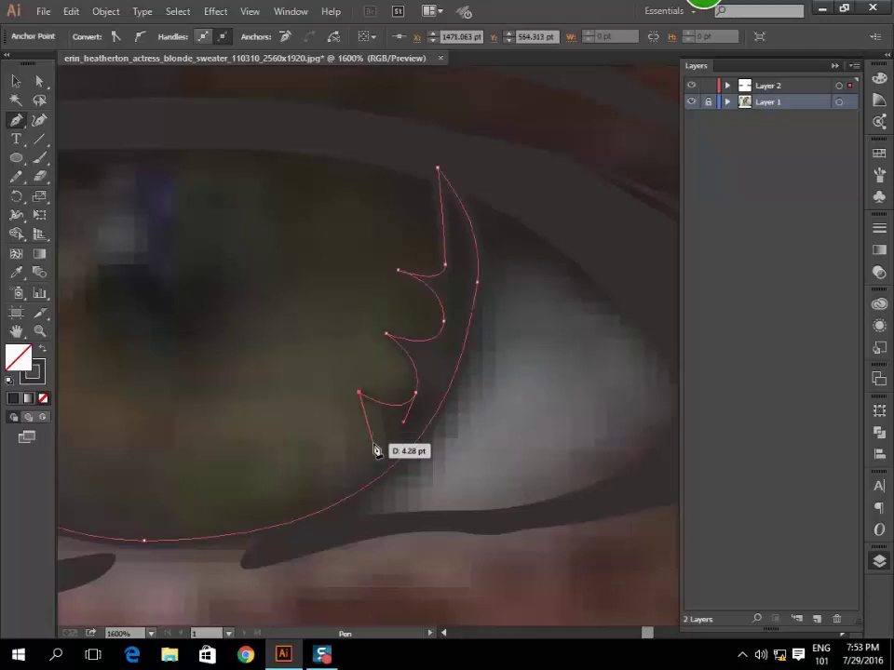
{"action": "left_click", "coordinate": [360, 393]}
{"action": "left_click_drag", "start_coordinate": [357, 462], "coordinate": [335, 482]}
{"action": "left_click_drag", "start_coordinate": [264, 512], "coordinate": [271, 511]}
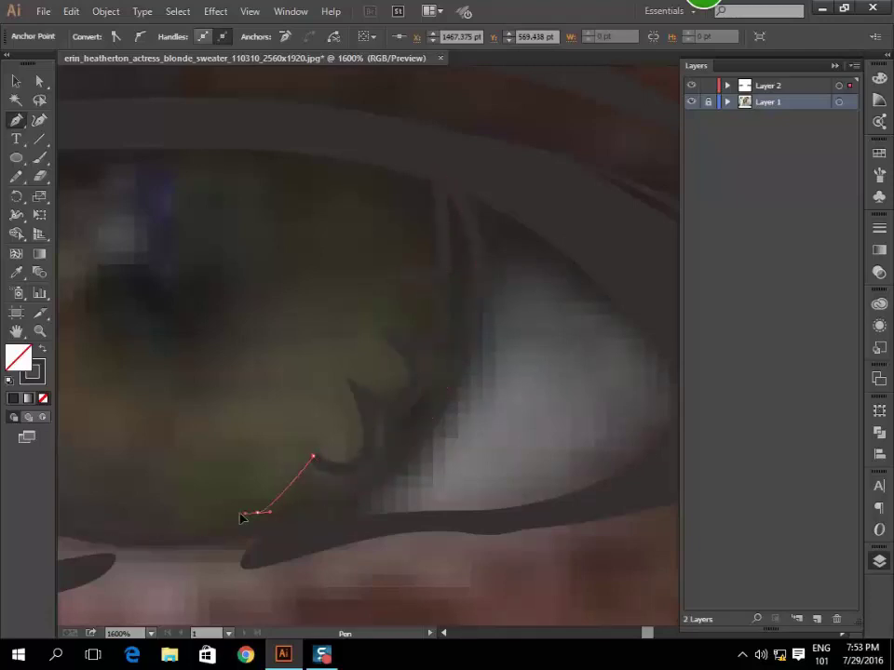
{"action": "left_click_drag", "start_coordinate": [196, 515], "coordinate": [317, 517]}
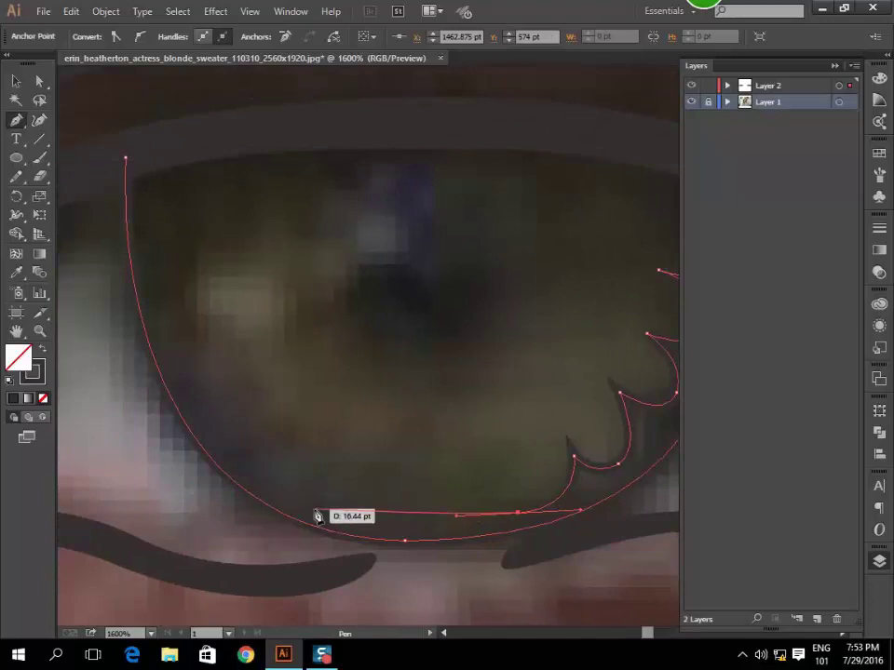
Continue the spikes along the iris bottom, up the left side and over the top.
{"action": "left_click_drag", "start_coordinate": [322, 437], "coordinate": [247, 470]}
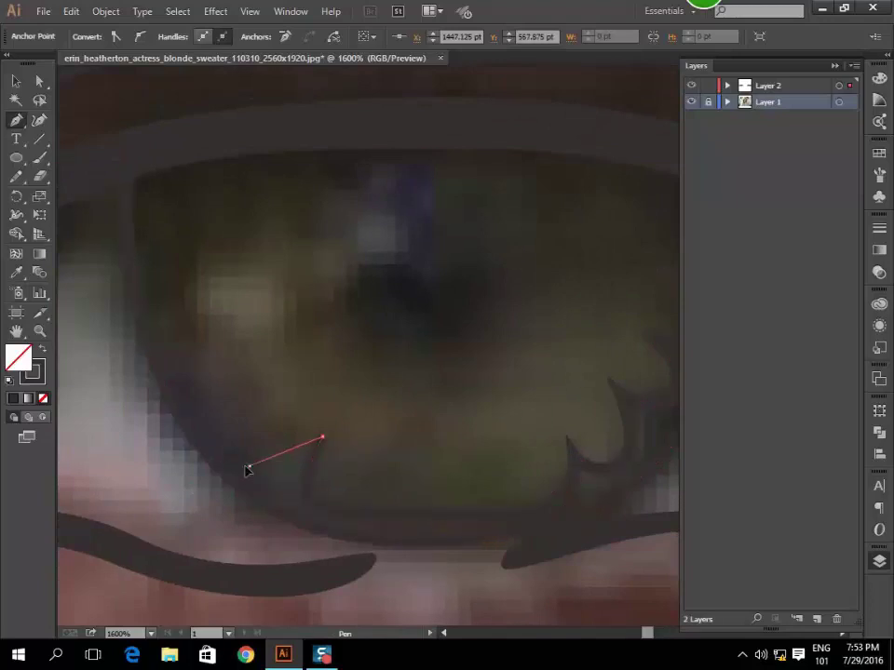
{"action": "left_click_drag", "start_coordinate": [265, 399], "coordinate": [280, 391]}
{"action": "mouse_move", "coordinate": [198, 409]}
{"action": "left_mouse_down"}
{"action": "mouse_move", "coordinate": [206, 416]}
{"action": "mouse_move", "coordinate": [179, 360]}
{"action": "left_mouse_up"}
{"action": "left_click_drag", "start_coordinate": [243, 295], "coordinate": [248, 304]}
{"action": "left_click_drag", "start_coordinate": [163, 277], "coordinate": [142, 183]}
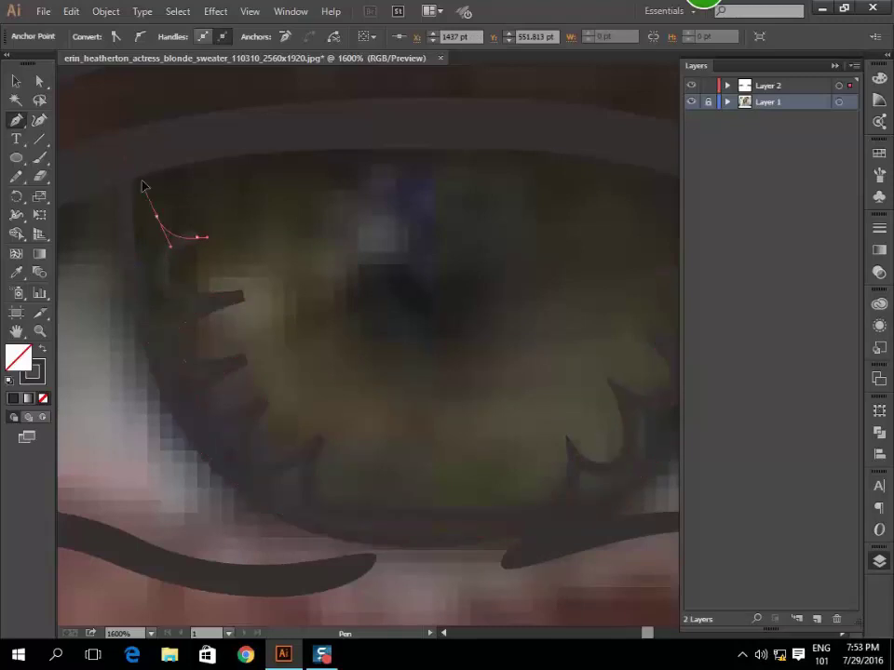
{"action": "left_click_drag", "start_coordinate": [292, 125], "coordinate": [382, 129]}
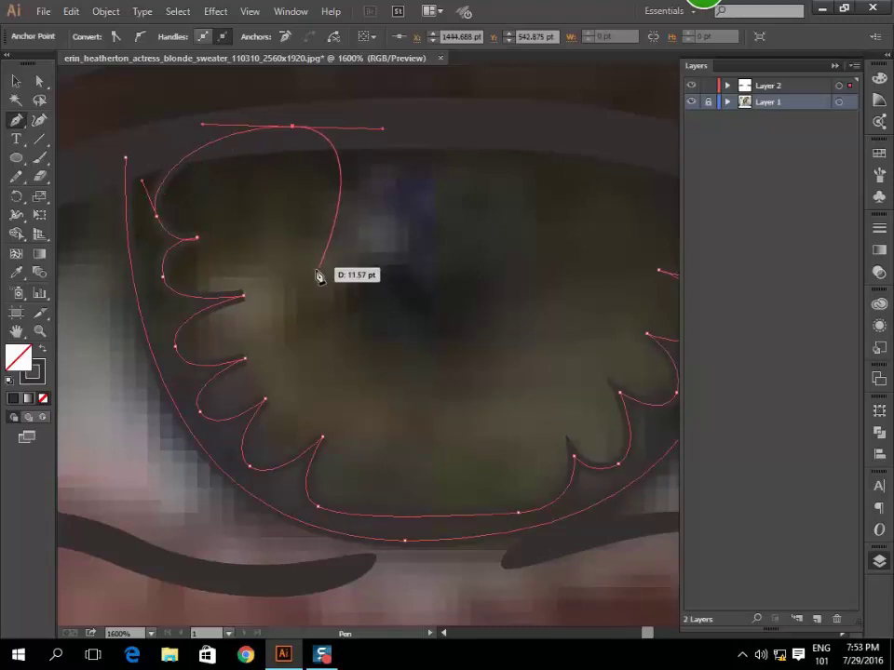
Trace around the pupil, close the iris at its start point and zoom out.
{"action": "left_click_drag", "start_coordinate": [314, 270], "coordinate": [264, 272]}
{"action": "left_click_drag", "start_coordinate": [387, 381], "coordinate": [498, 362]}
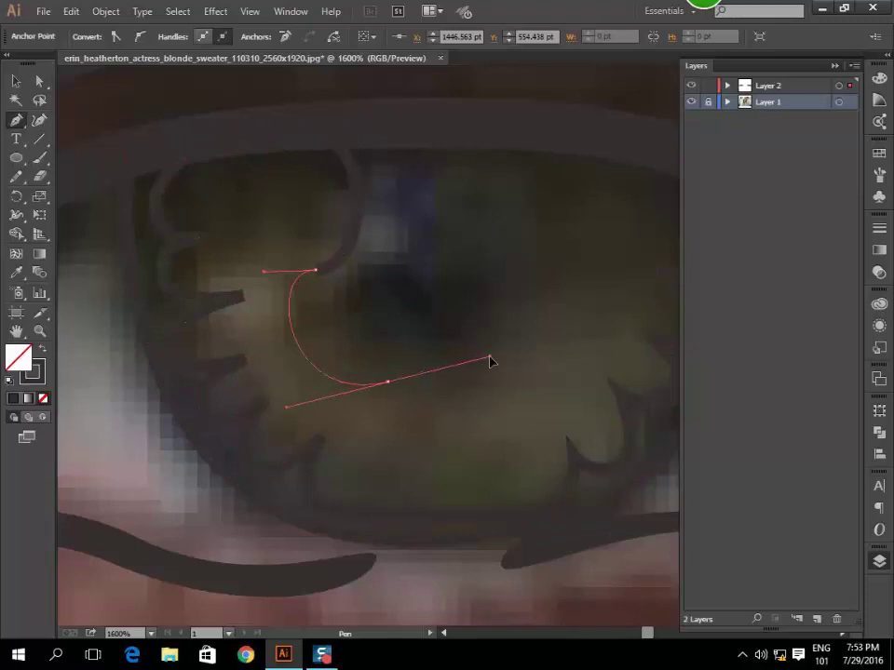
{"action": "left_click_drag", "start_coordinate": [503, 275], "coordinate": [502, 274]}
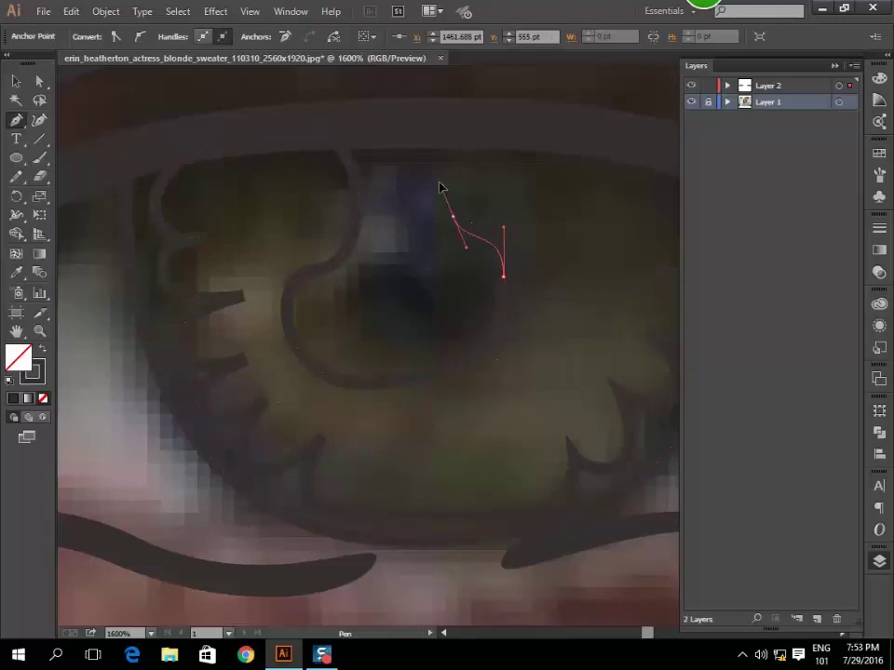
{"action": "left_click", "coordinate": [453, 216]}
{"action": "left_click_drag", "start_coordinate": [546, 133], "coordinate": [652, 147]}
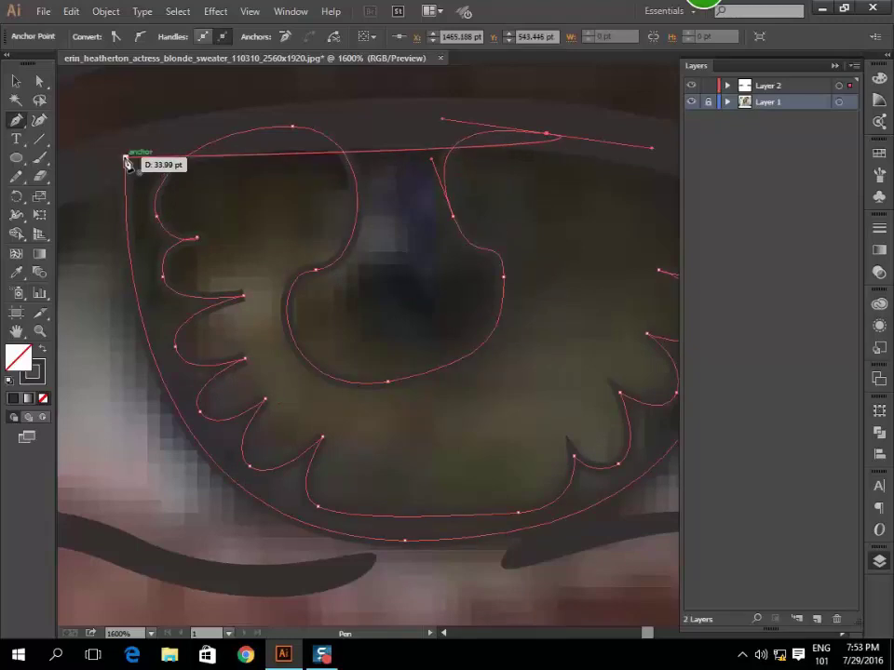
{"action": "left_click_drag", "start_coordinate": [105, 195], "coordinate": [16, 268]}
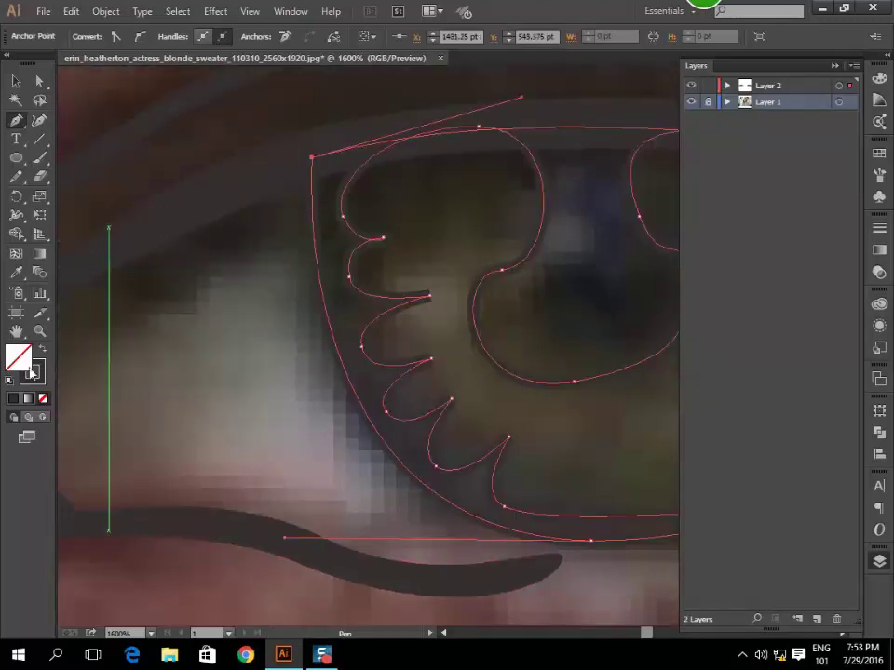
{"action": "key", "text": "ctrl+minus"}
{"action": "key", "text": "ctrl+minus"}
{"action": "key", "text": "ctrl+minus"}
{"action": "key", "text": "ctrl+minus"}
{"action": "key", "text": "ctrl+minus"}
Deselect the iris, preview both eyes without the photo, then show it and zoom to the eyebrow.
{"action": "left_click", "coordinate": [281, 467], "text": "ctrl"}
{"action": "key", "text": "ctrl+minus"}
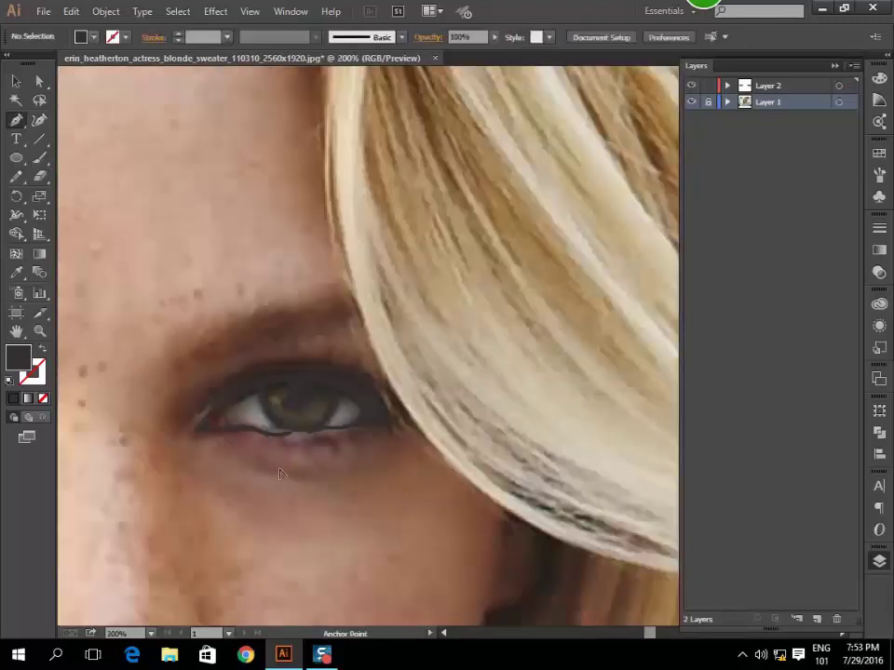
{"action": "key", "text": "ctrl+minus"}
{"action": "key", "text": "ctrl+minus"}
{"action": "left_click", "coordinate": [691, 101]}
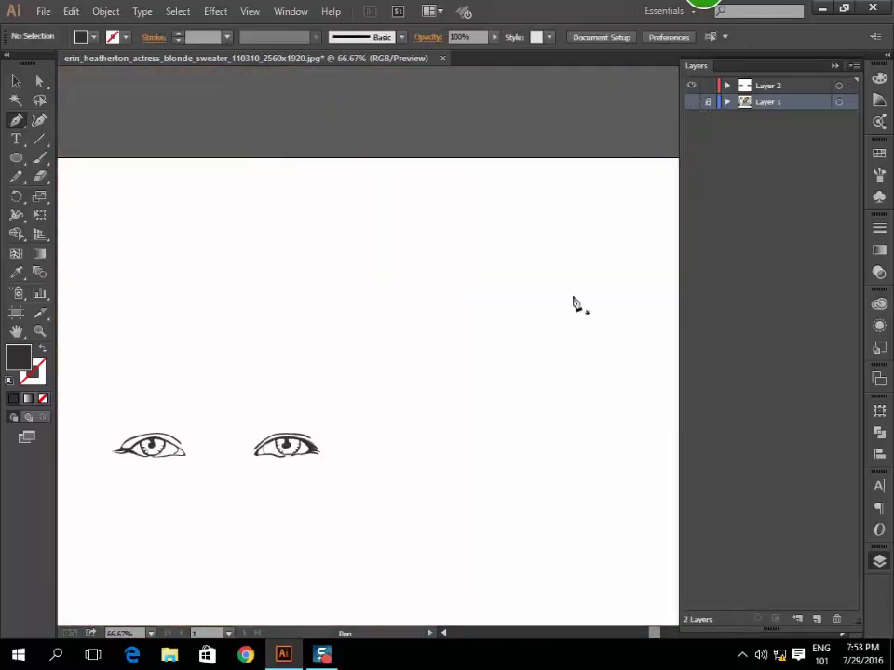
{"action": "key", "text": "ctrl+minus"}
{"action": "key", "text": "ctrl+minus"}
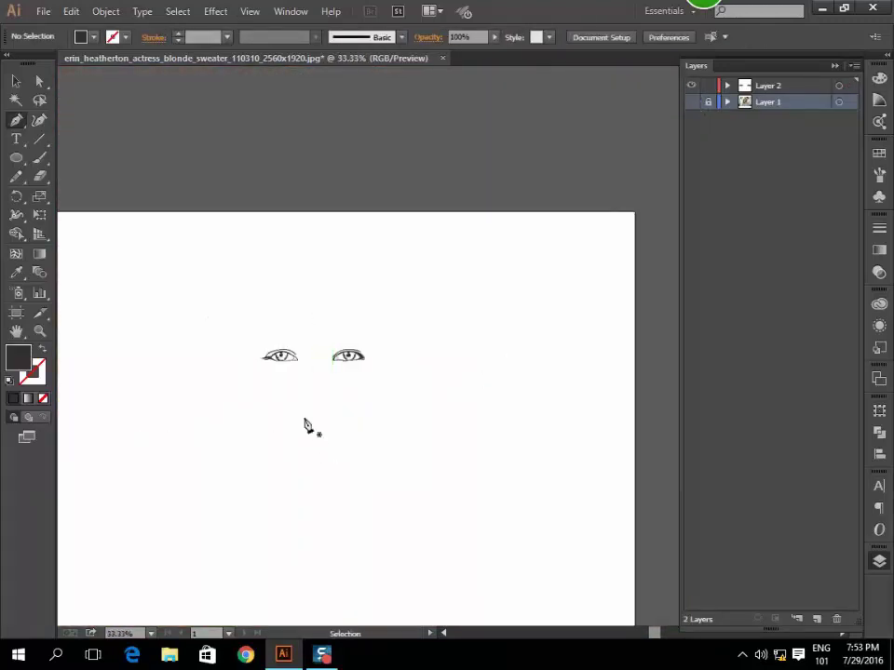
{"action": "left_click", "coordinate": [691, 101]}
{"action": "key", "text": "ctrl+plus"}
{"action": "key", "text": "ctrl+plus"}
{"action": "key", "text": "ctrl+plus"}
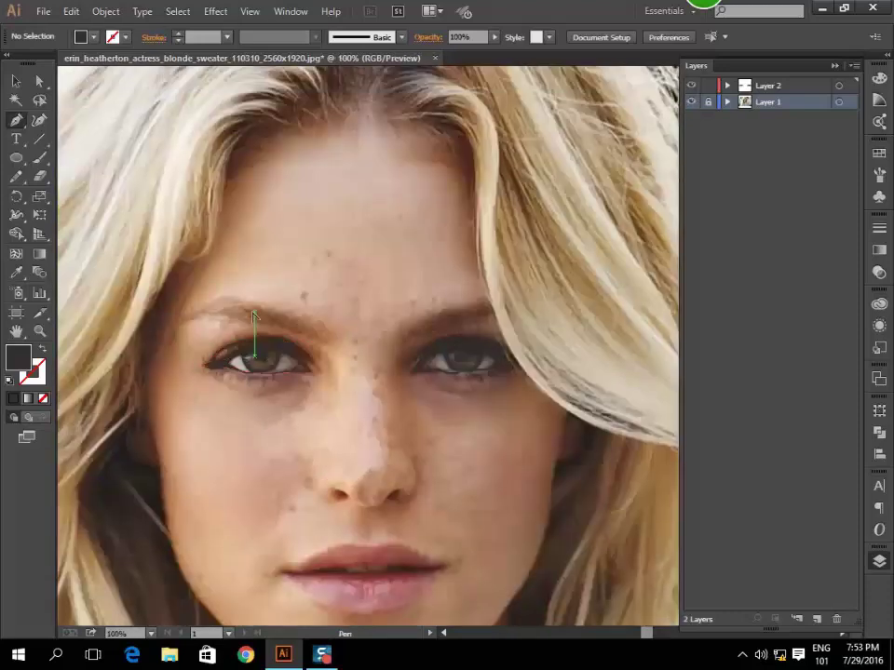
{"action": "key", "text": "ctrl+plus"}
{"action": "key", "text": "ctrl+plus"}
{"action": "key", "text": "ctrl+plus"}
{"action": "key", "text": "ctrl+plus"}
Trace the first curved eyebrow hair as a stroked outline, zoomed in on the brow.
{"action": "left_click", "coordinate": [199, 317]}
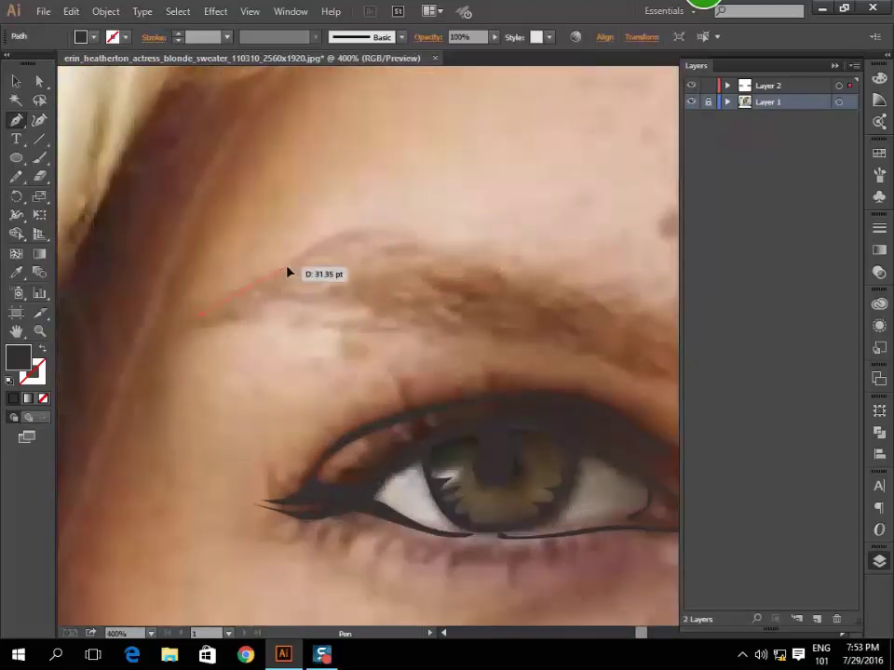
{"action": "left_click_drag", "start_coordinate": [380, 234], "coordinate": [71, 315]}
{"action": "left_click", "coordinate": [42, 352]}
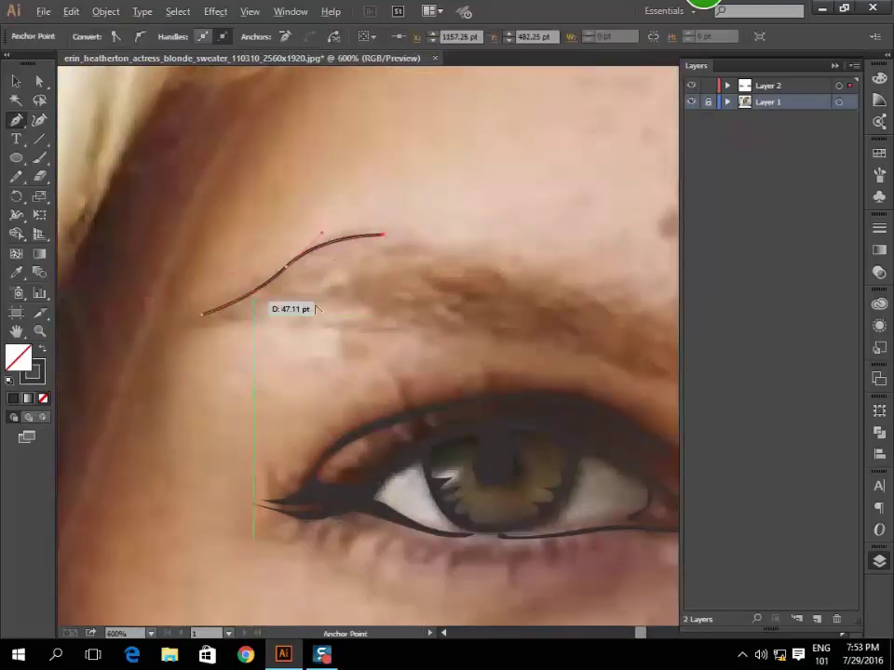
{"action": "key", "text": "ctrl+plus"}
{"action": "scroll", "coordinate": [316, 270], "scroll_direction": "up", "scroll_amount": 1}
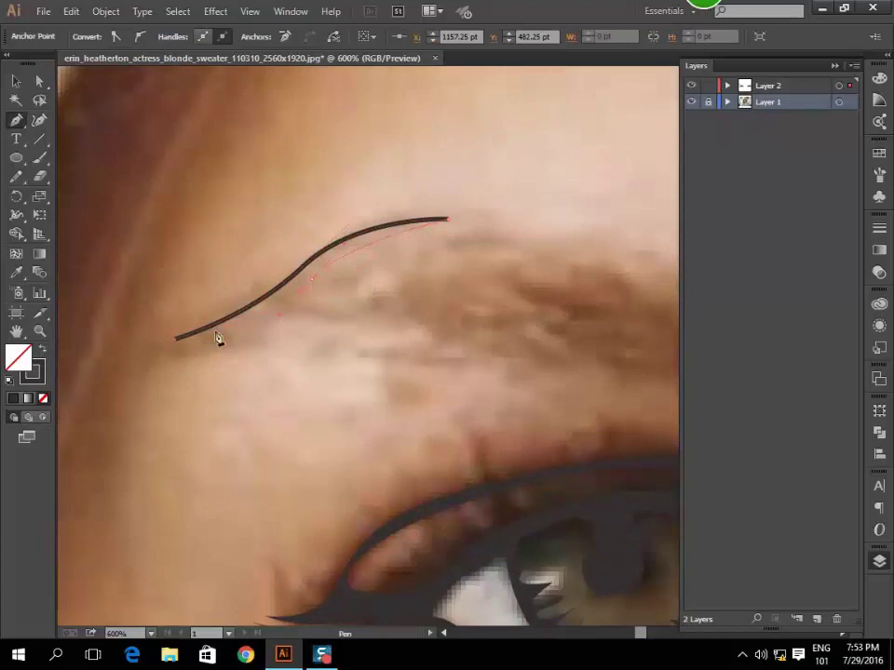
{"action": "left_click_drag", "start_coordinate": [176, 338], "coordinate": [179, 346]}
Draw the second, third and longer fourth eyebrow hairs with the Pen tool.
{"action": "left_click_drag", "start_coordinate": [251, 326], "coordinate": [313, 306]}
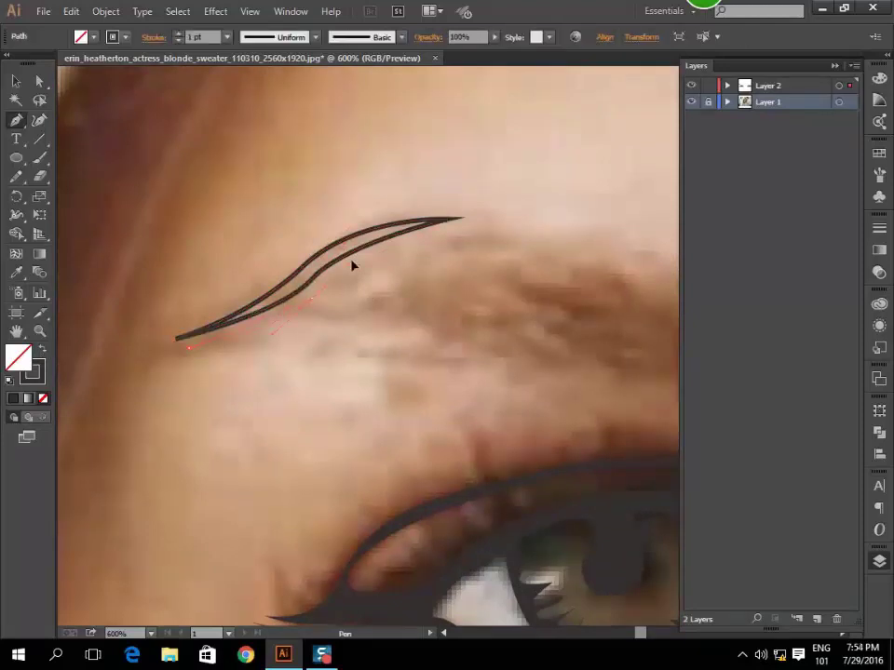
{"action": "left_click_drag", "start_coordinate": [452, 240], "coordinate": [456, 243]}
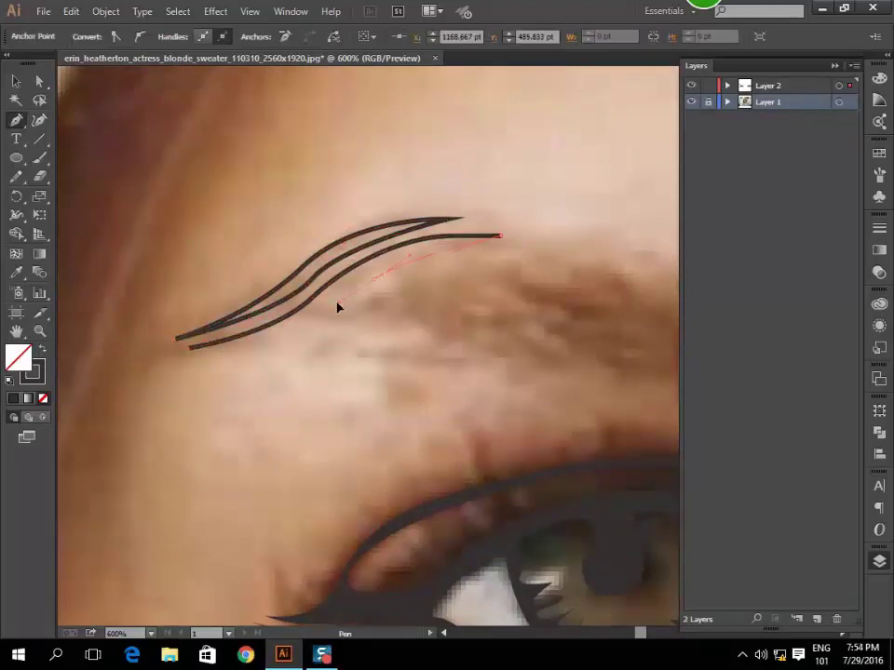
{"action": "mouse_move", "coordinate": [335, 303]}
{"action": "left_mouse_down"}
{"action": "mouse_move", "coordinate": [473, 269]}
{"action": "mouse_move", "coordinate": [428, 288]}
{"action": "left_mouse_up"}
{"action": "left_click", "coordinate": [602, 261]}
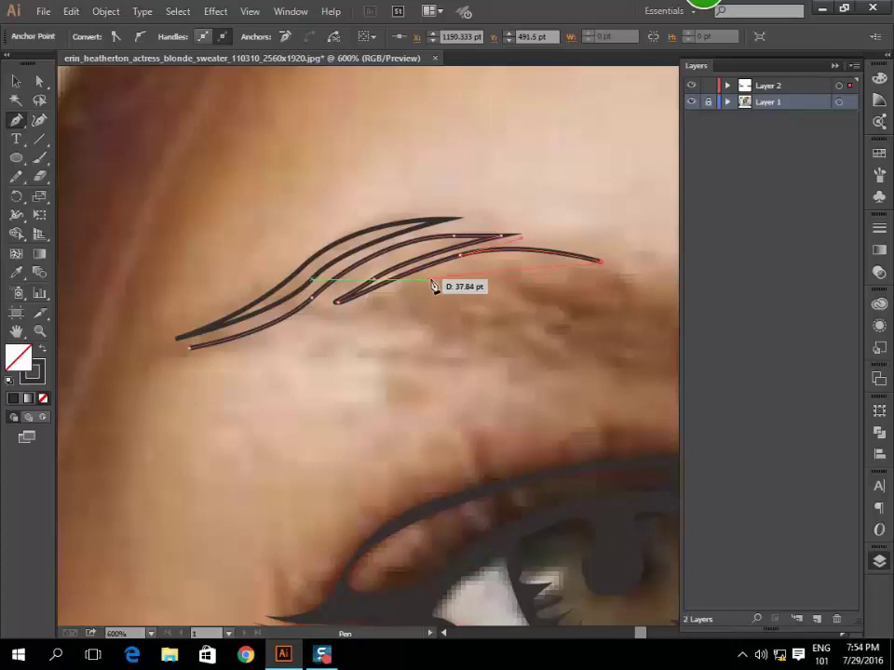
{"action": "left_click_drag", "start_coordinate": [291, 334], "coordinate": [253, 345]}
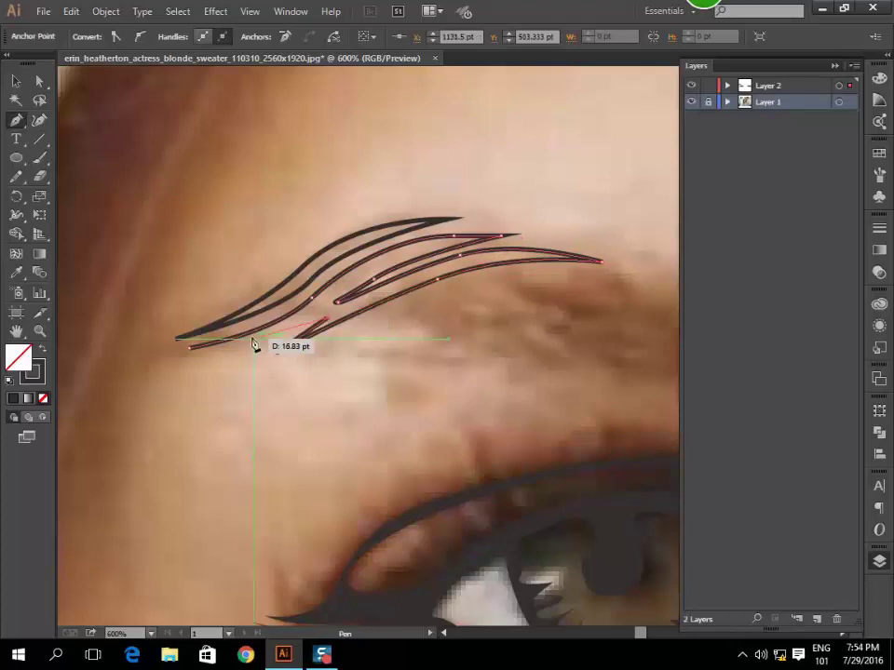
{"action": "left_click_drag", "start_coordinate": [193, 354], "coordinate": [149, 341]}
{"action": "left_click", "coordinate": [315, 351], "text": "ctrl"}
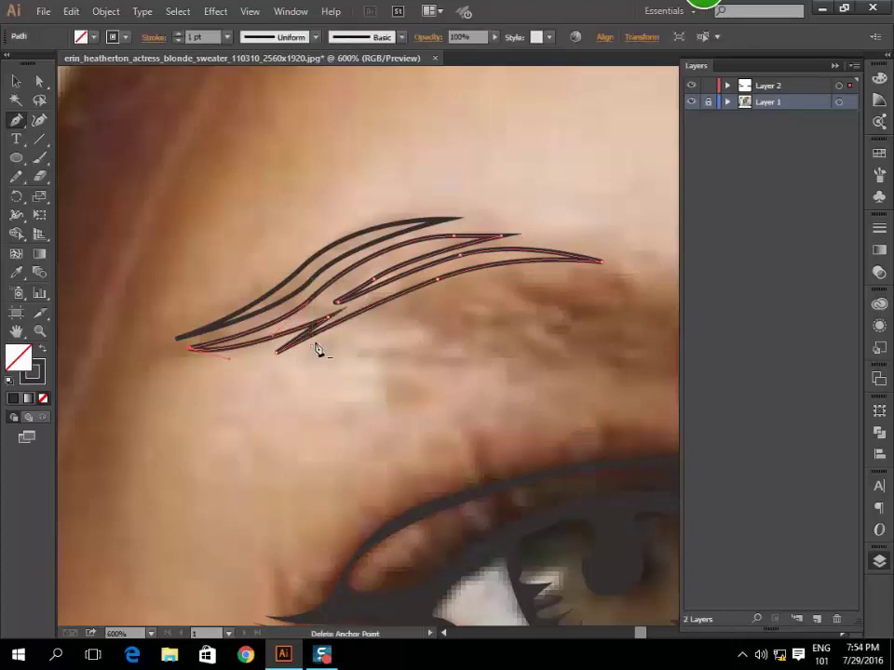
Add another curved eyebrow hair further right along the brow.
{"action": "scroll", "coordinate": [366, 380], "scroll_direction": "up", "scroll_amount": 2}
{"action": "scroll", "coordinate": [366, 380], "scroll_direction": "right", "scroll_amount": 2}
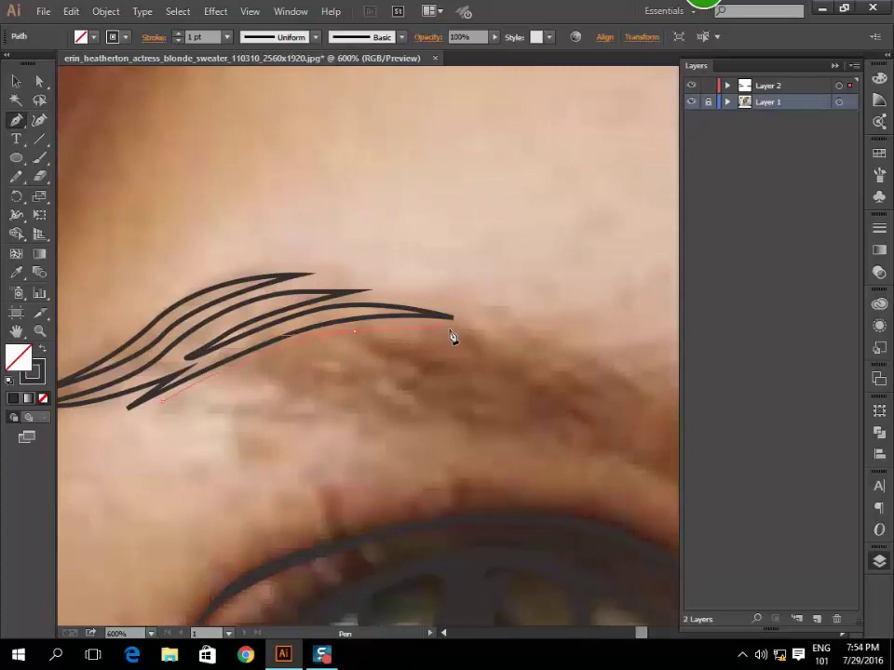
{"action": "mouse_move", "coordinate": [451, 333]}
{"action": "left_mouse_down"}
{"action": "mouse_move", "coordinate": [385, 349]}
{"action": "mouse_move", "coordinate": [456, 362]}
{"action": "left_mouse_up"}
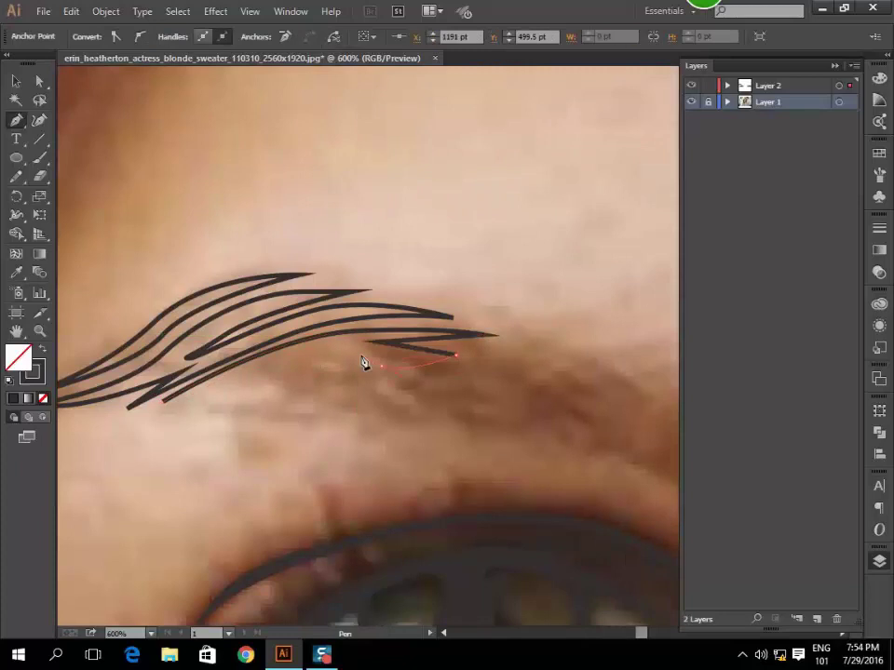
{"action": "mouse_move", "coordinate": [364, 362]}
{"action": "left_mouse_down"}
{"action": "mouse_move", "coordinate": [198, 406]}
{"action": "mouse_move", "coordinate": [276, 391]}
{"action": "mouse_move", "coordinate": [419, 395]}
{"action": "mouse_move", "coordinate": [203, 417]}
{"action": "mouse_move", "coordinate": [169, 399]}
{"action": "left_mouse_up"}
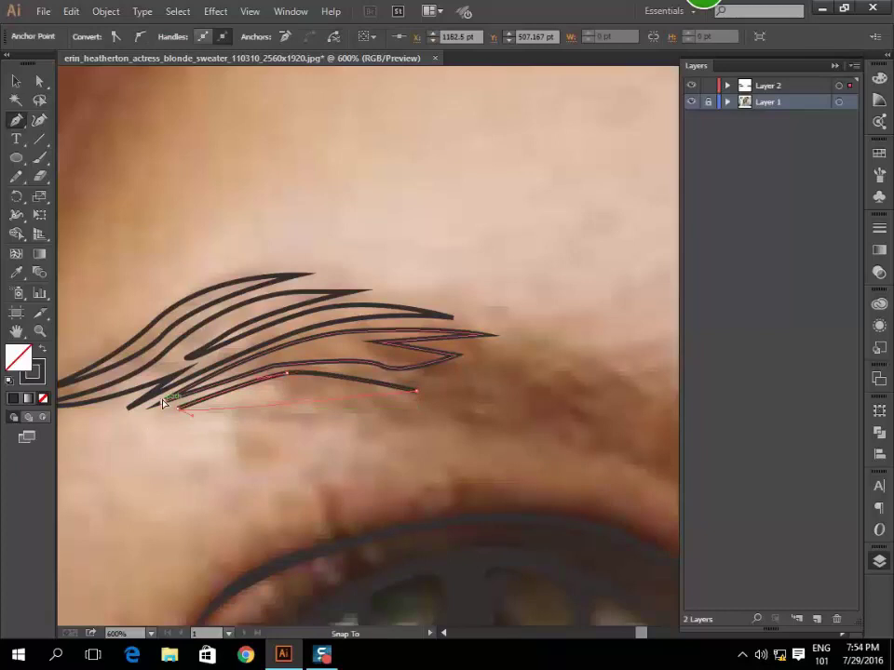
{"action": "left_click", "coordinate": [282, 415]}
Trace a lower curved strand with a zigzag tip and its lower edge.
{"action": "left_click_drag", "start_coordinate": [429, 408], "coordinate": [480, 393]}
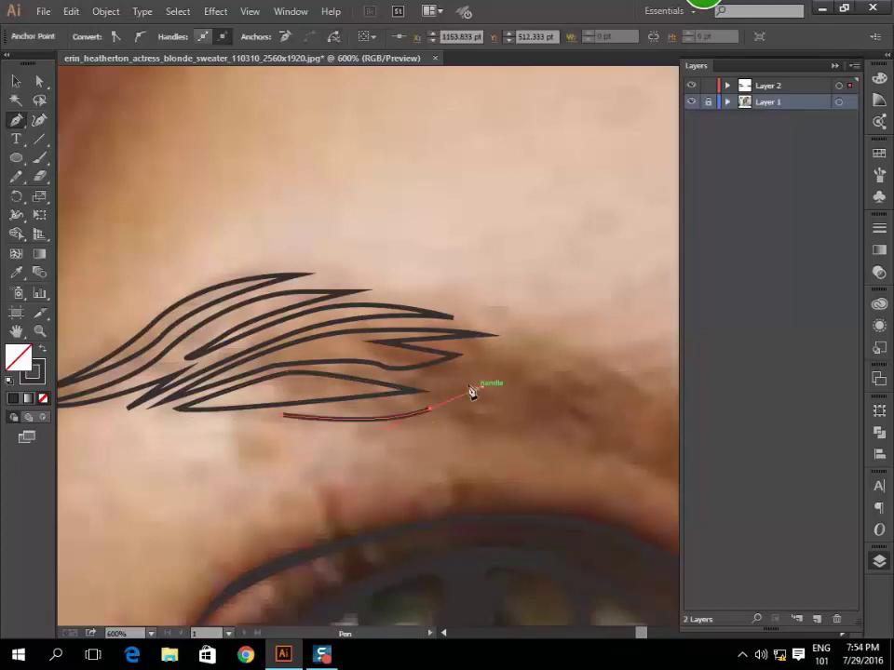
{"action": "left_click", "coordinate": [483, 386]}
{"action": "left_click", "coordinate": [427, 371]}
{"action": "left_click", "coordinate": [531, 349]}
{"action": "scroll", "coordinate": [544, 381], "scroll_direction": "right", "scroll_amount": 3}
{"action": "scroll", "coordinate": [544, 381], "scroll_direction": "right", "scroll_amount": 2}
{"action": "left_click_drag", "start_coordinate": [447, 394], "coordinate": [292, 373]}
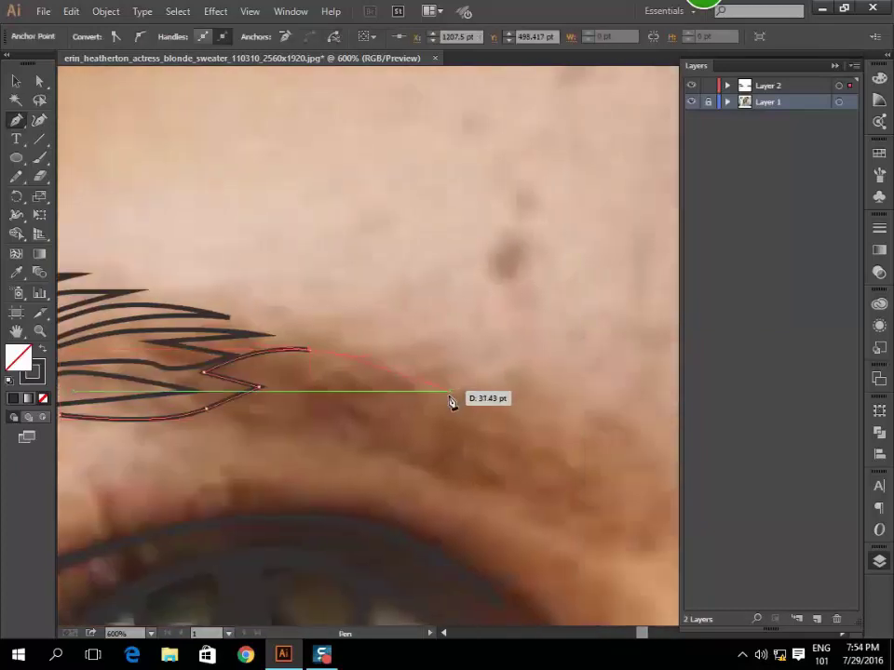
{"action": "left_click", "coordinate": [383, 394]}
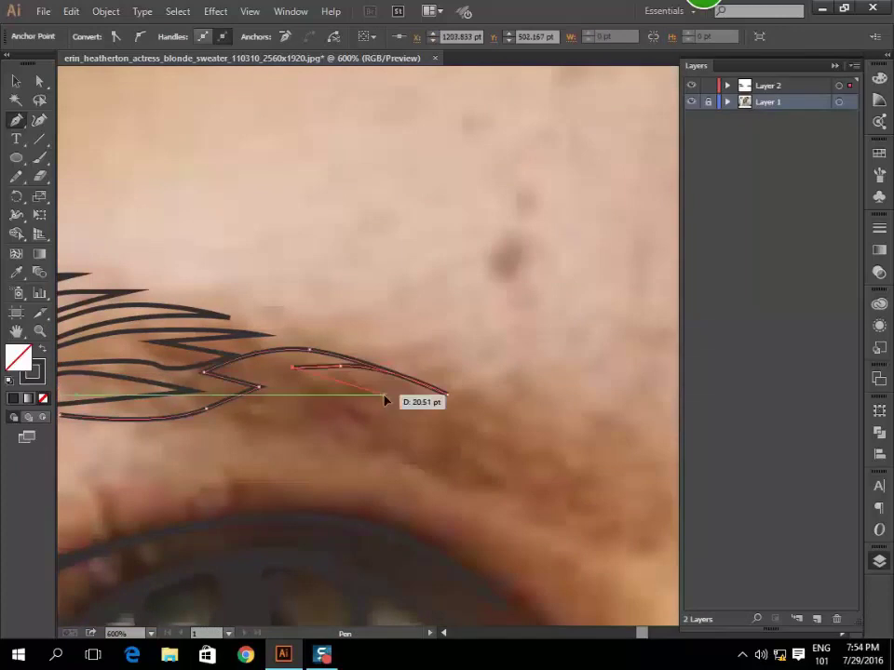
{"action": "left_click", "coordinate": [292, 408]}
{"action": "left_click", "coordinate": [226, 420]}
{"action": "scroll", "coordinate": [149, 428], "scroll_direction": "left", "scroll_amount": 2}
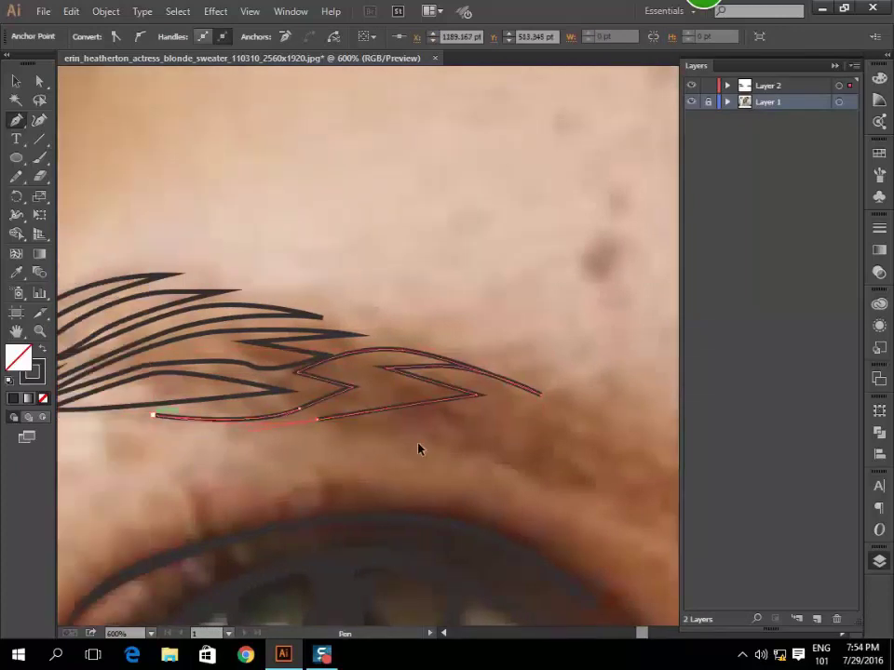
{"action": "scroll", "coordinate": [418, 450], "scroll_direction": "right", "scroll_amount": 2}
Draw another zigzag-tipped hair strand along the brow, closed at its start.
{"action": "left_click", "coordinate": [225, 430]}
{"action": "left_click_drag", "start_coordinate": [389, 407], "coordinate": [442, 413]}
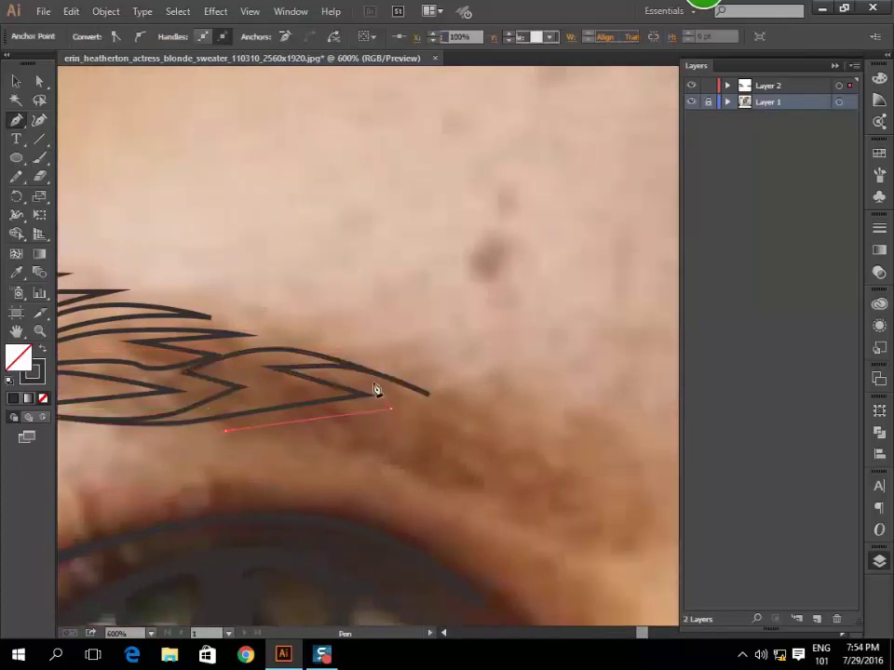
{"action": "left_click", "coordinate": [500, 423]}
{"action": "left_click", "coordinate": [452, 419]}
{"action": "left_click", "coordinate": [507, 443]}
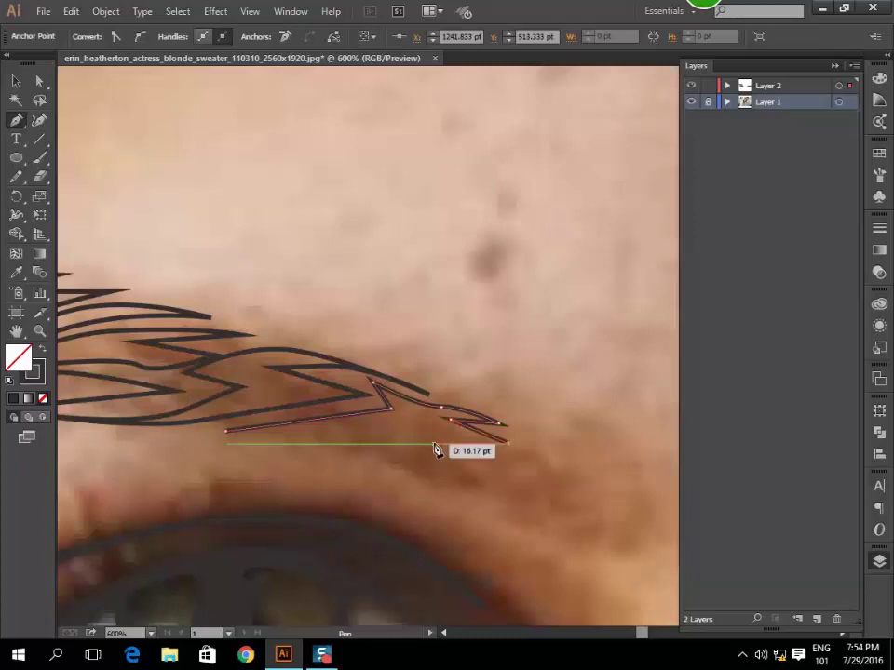
{"action": "left_click", "coordinate": [225, 431]}
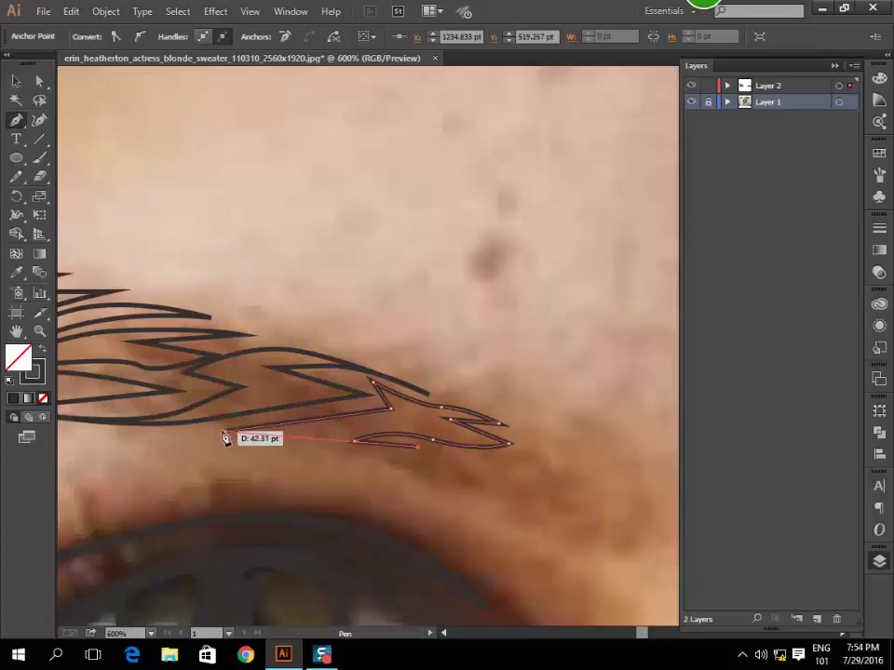
{"action": "scroll", "coordinate": [253, 433], "scroll_direction": "right", "scroll_amount": 2}
{"action": "scroll", "coordinate": [253, 433], "scroll_direction": "right", "scroll_amount": 1}
{"action": "scroll", "coordinate": [234, 398], "scroll_direction": "down", "scroll_amount": 1}
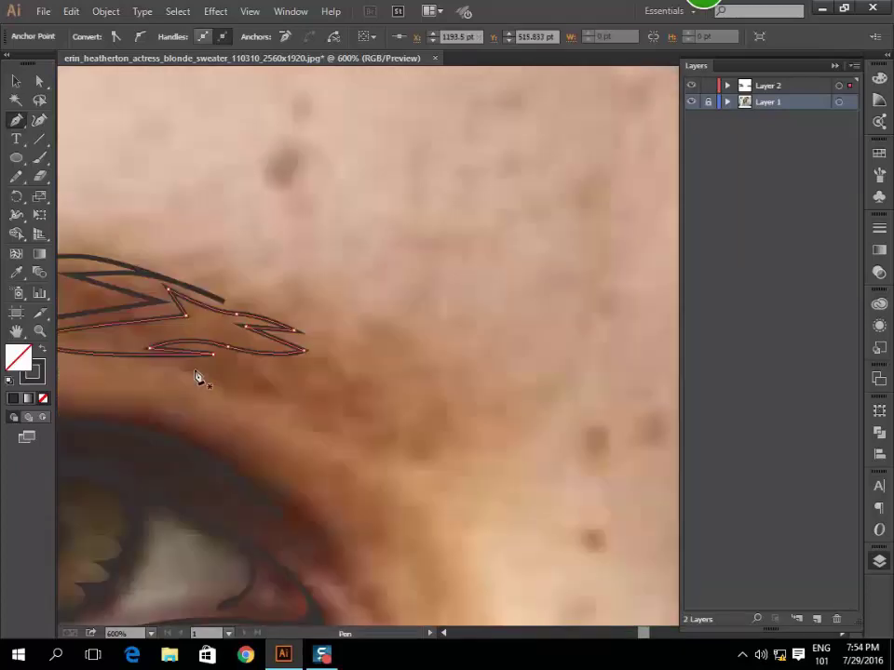
Add a small zigzag strand under the brow and zoom out to the whole face.
{"action": "left_click", "coordinate": [195, 370]}
{"action": "left_click", "coordinate": [244, 363]}
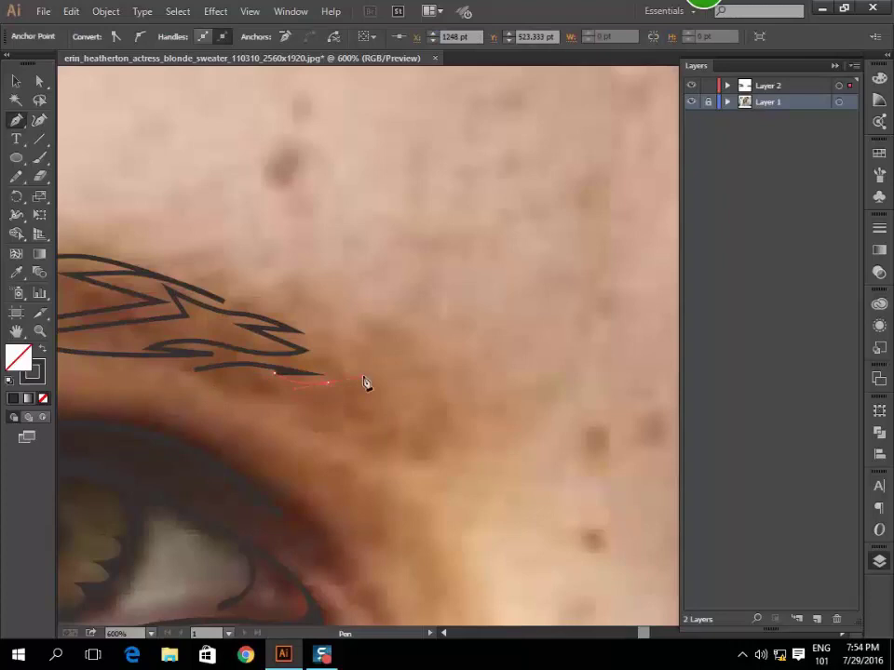
{"action": "left_click", "coordinate": [319, 410]}
{"action": "left_click", "coordinate": [342, 421]}
{"action": "left_click", "coordinate": [308, 422]}
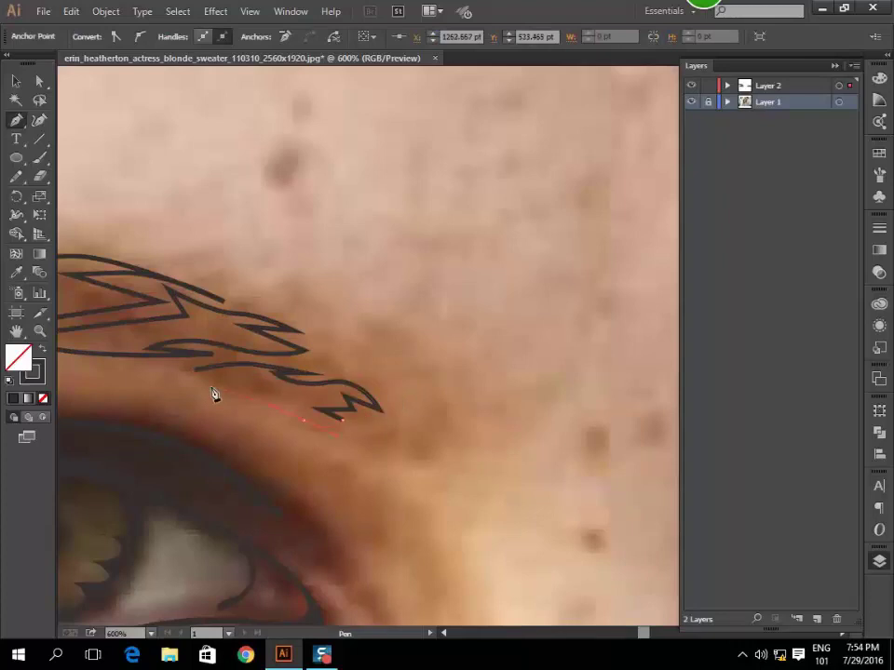
{"action": "left_click", "coordinate": [202, 377]}
{"action": "key", "text": "ctrl+minus"}
{"action": "key", "text": "ctrl+minus"}
{"action": "key", "text": "ctrl+minus"}
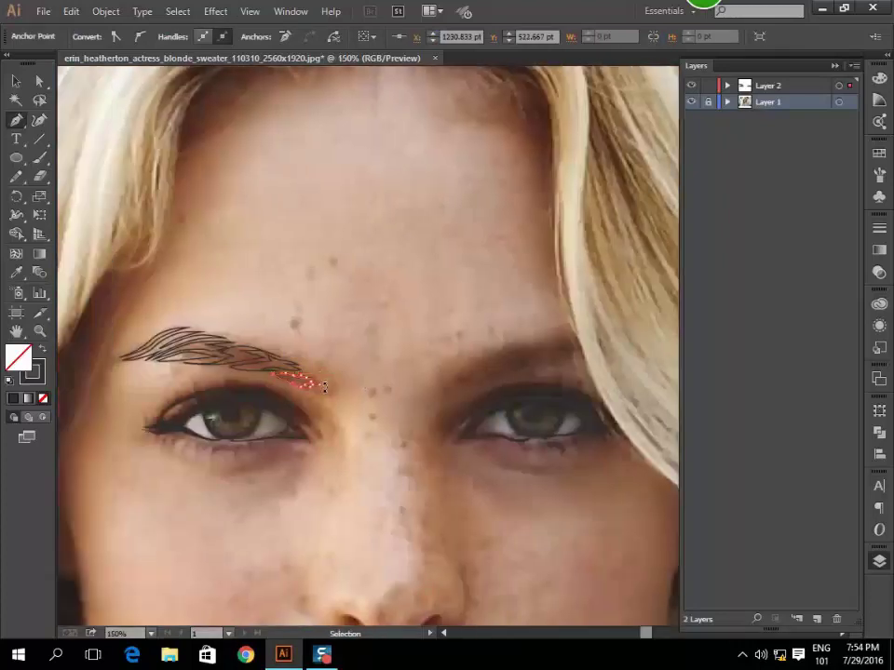
{"action": "left_click", "coordinate": [256, 352]}
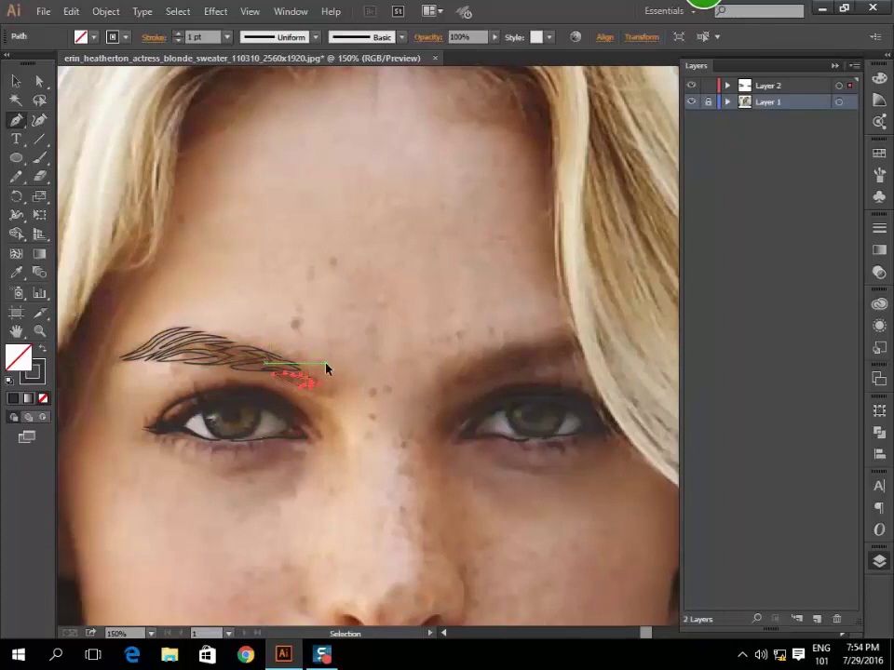
Select all eyebrow strands, make them solid black fills, and deselect.
{"action": "key", "text": "ctrl+a"}
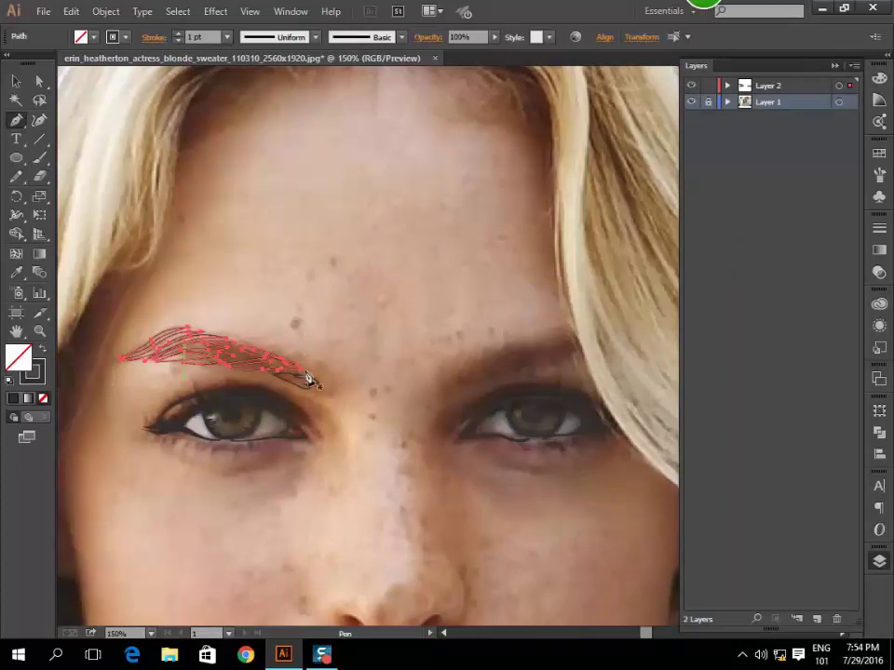
{"action": "left_click", "coordinate": [41, 348]}
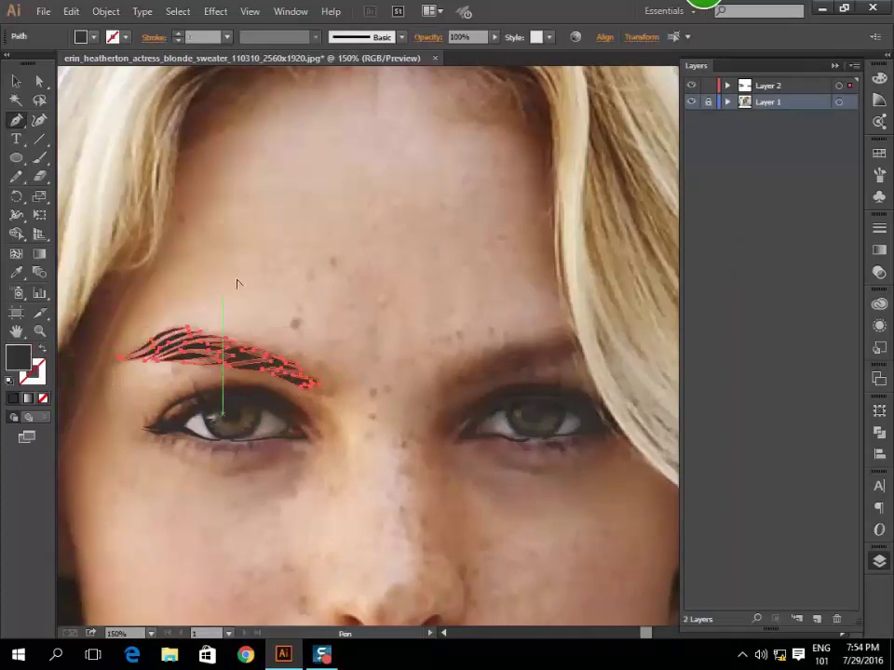
{"action": "left_click", "coordinate": [332, 258], "text": "ctrl"}
{"action": "scroll", "coordinate": [333, 258], "scroll_direction": "down", "scroll_amount": 3}
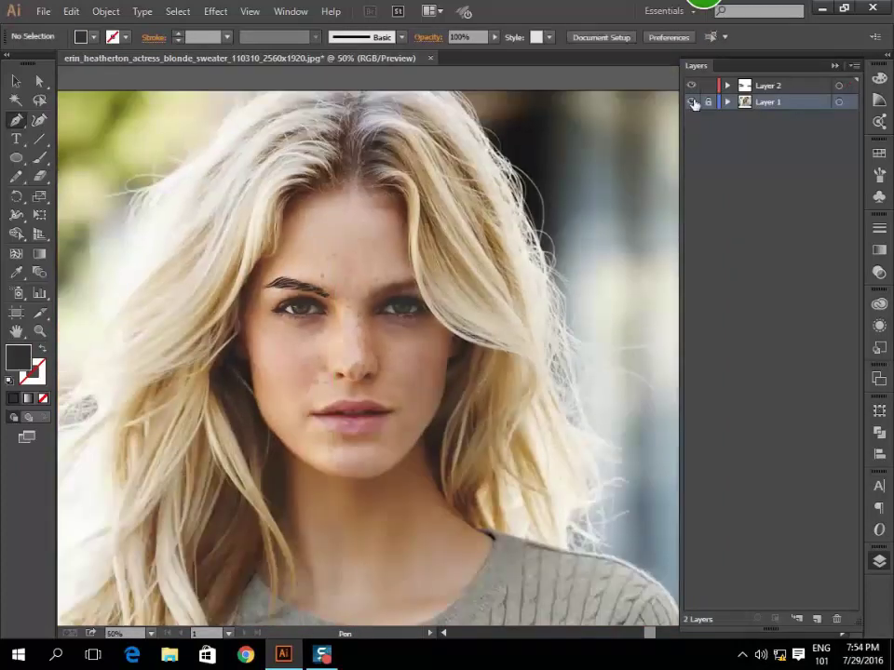
Hide Layer 1 to view the traced drawing without the photo.
{"action": "left_click", "coordinate": [691, 102]}
{"action": "scroll", "coordinate": [541, 305], "scroll_direction": "down", "scroll_amount": 1}
{"action": "scroll", "coordinate": [363, 285], "scroll_direction": "up", "scroll_amount": 1}
{"action": "scroll", "coordinate": [395, 277], "scroll_direction": "up", "scroll_amount": 1}
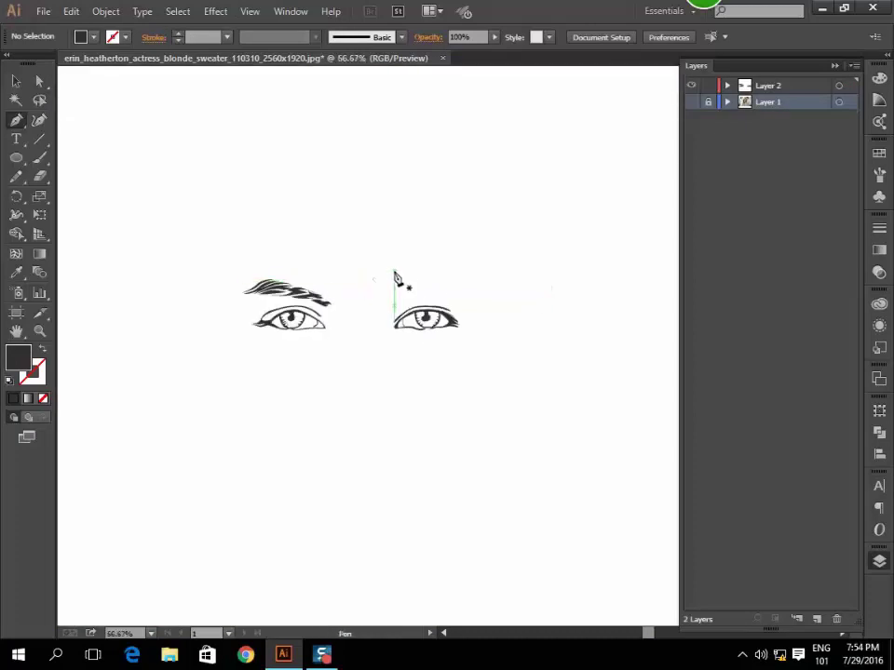
{"action": "scroll", "coordinate": [393, 277], "scroll_direction": "up", "scroll_amount": 1}
{"action": "scroll", "coordinate": [393, 280], "scroll_direction": "up", "scroll_amount": 1}
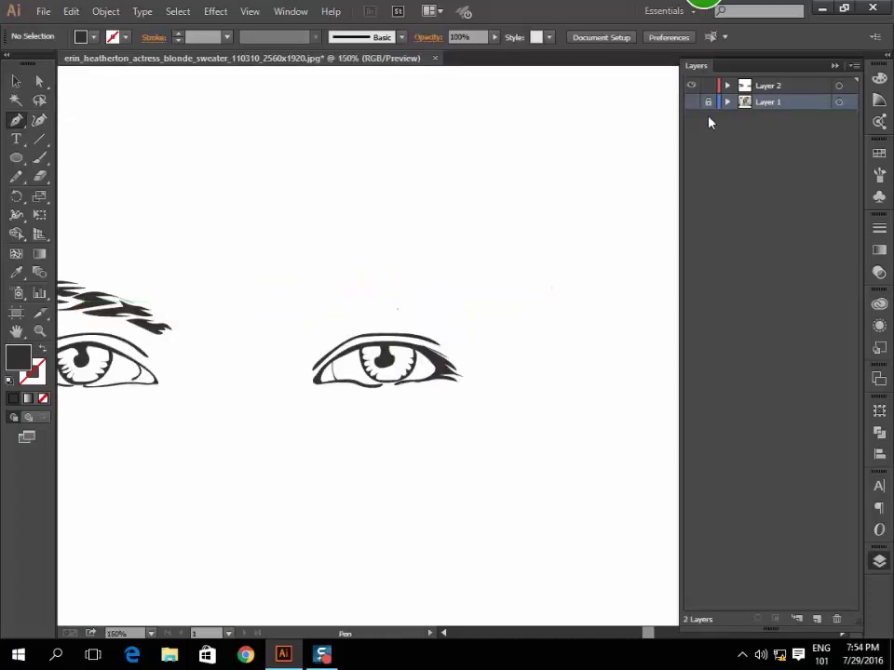
Open the اسكتش.jpg line-art sketch from File > Open as a second document.
{"action": "left_click", "coordinate": [43, 12]}
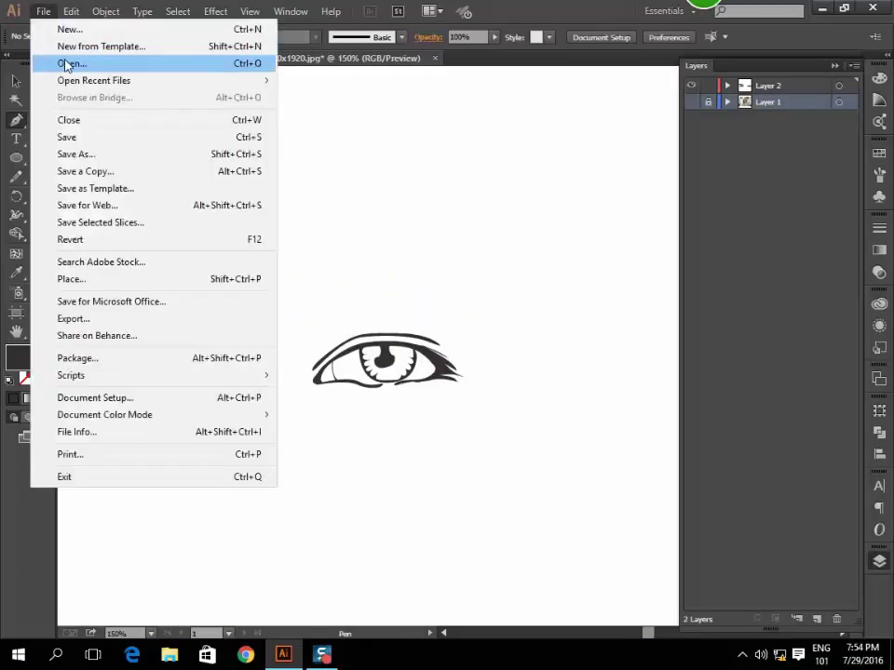
{"action": "left_click", "coordinate": [70, 62]}
{"action": "scroll", "coordinate": [298, 380], "scroll_direction": "down", "scroll_amount": 10}
{"action": "double_click", "coordinate": [181, 363]}
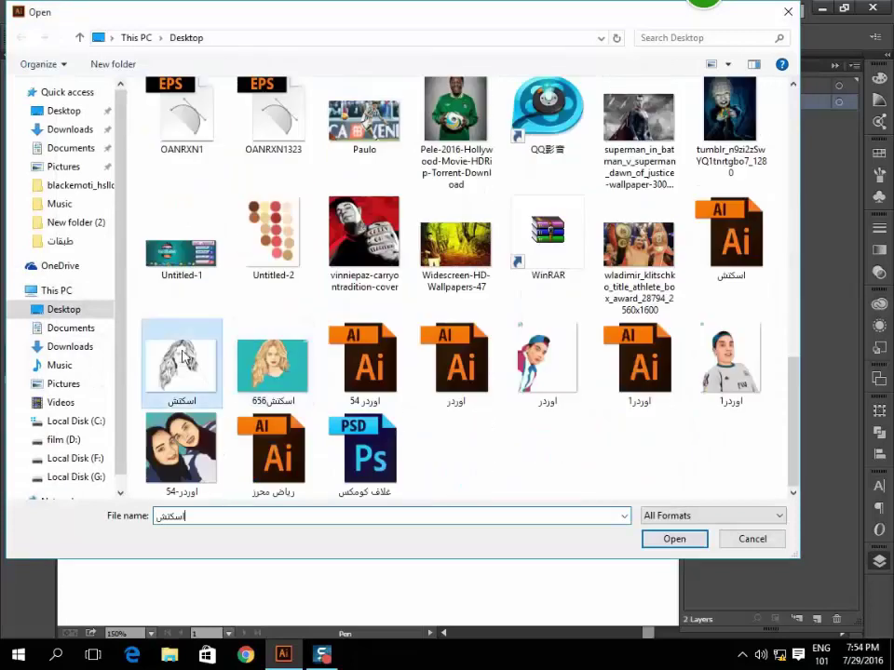
{"action": "scroll", "coordinate": [447, 272], "scroll_direction": "up", "scroll_amount": 1}
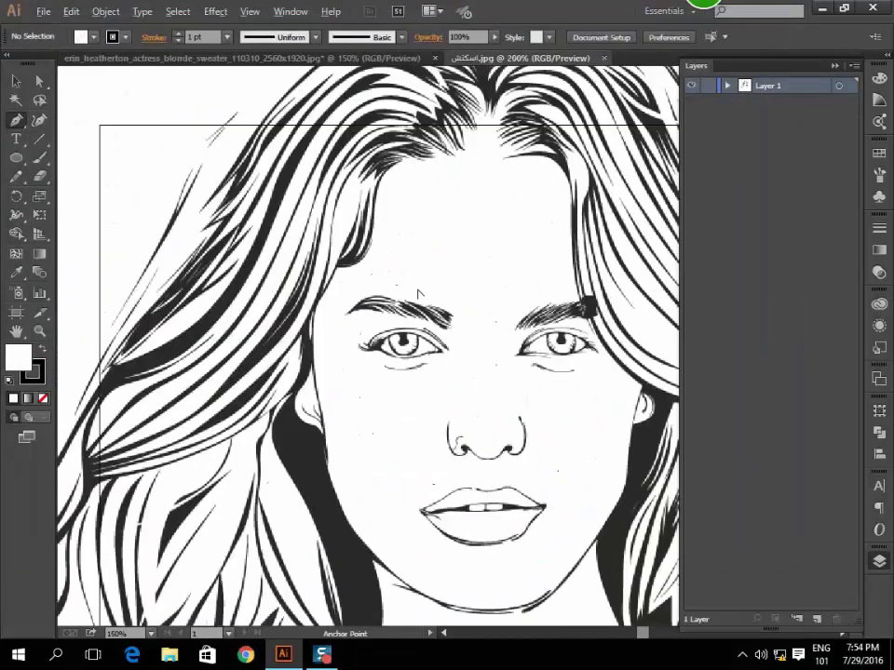
{"action": "scroll", "coordinate": [427, 267], "scroll_direction": "up", "scroll_amount": 1}
Compare the sketch with the portrait, then turn Layer 1 visibility back on.
{"action": "left_click", "coordinate": [205, 58]}
{"action": "scroll", "coordinate": [299, 280], "scroll_direction": "down", "scroll_amount": 1}
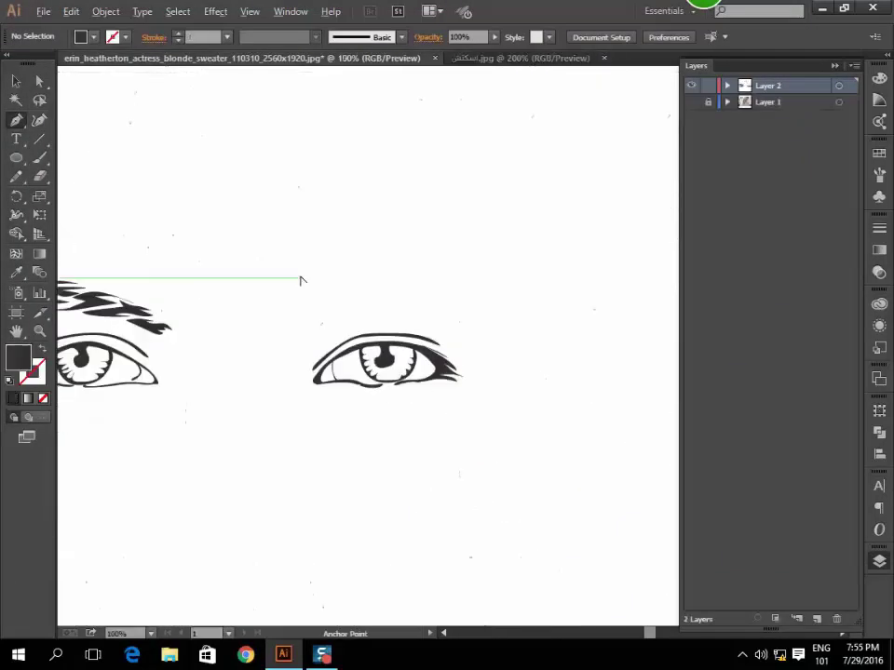
{"action": "scroll", "coordinate": [299, 279], "scroll_direction": "down", "scroll_amount": 1}
{"action": "scroll", "coordinate": [299, 280], "scroll_direction": "down", "scroll_amount": 1}
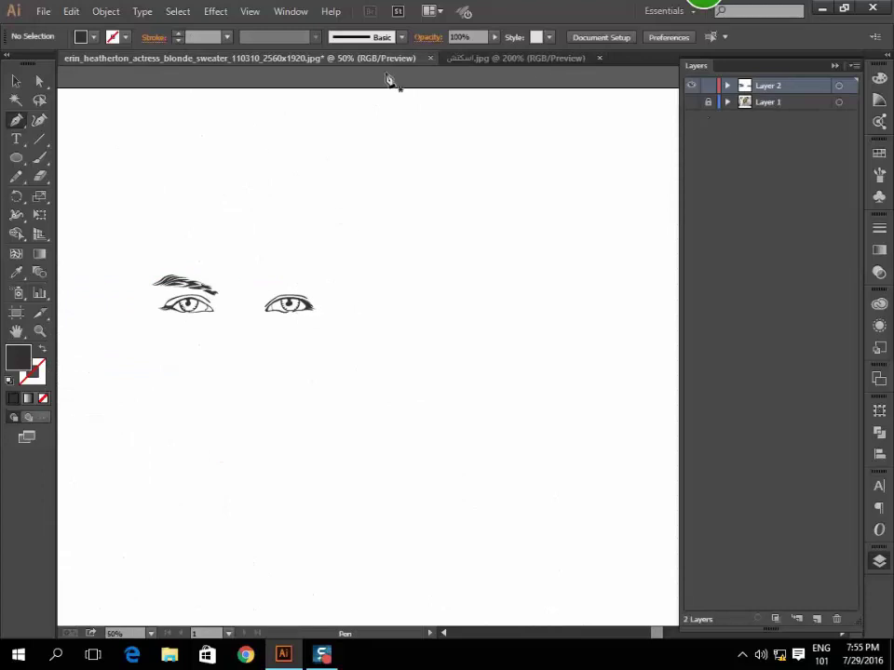
{"action": "left_click", "coordinate": [533, 59]}
{"action": "left_click", "coordinate": [275, 58]}
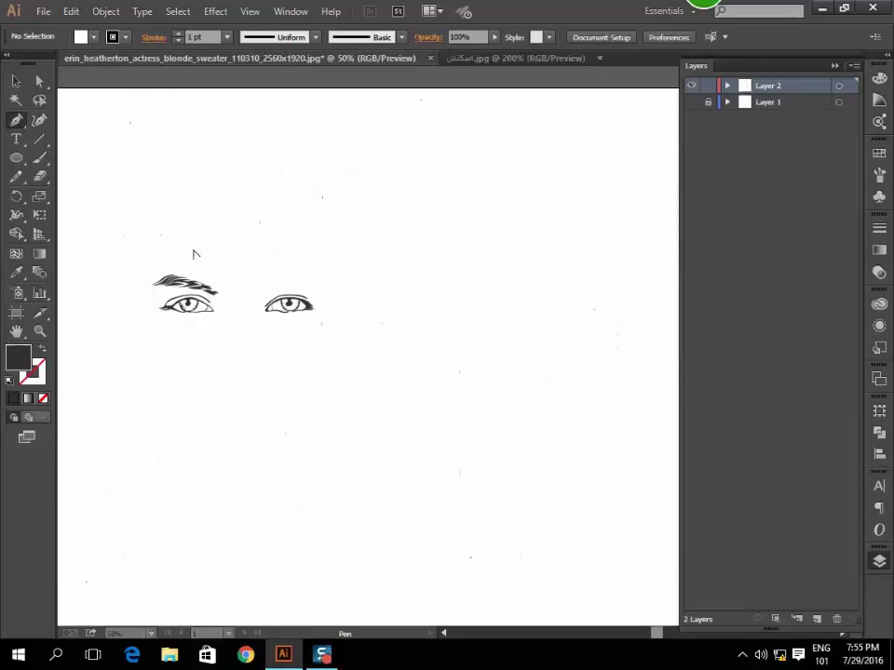
{"action": "scroll", "coordinate": [187, 277], "scroll_direction": "up", "scroll_amount": 2}
{"action": "scroll", "coordinate": [187, 277], "scroll_direction": "up", "scroll_amount": 2}
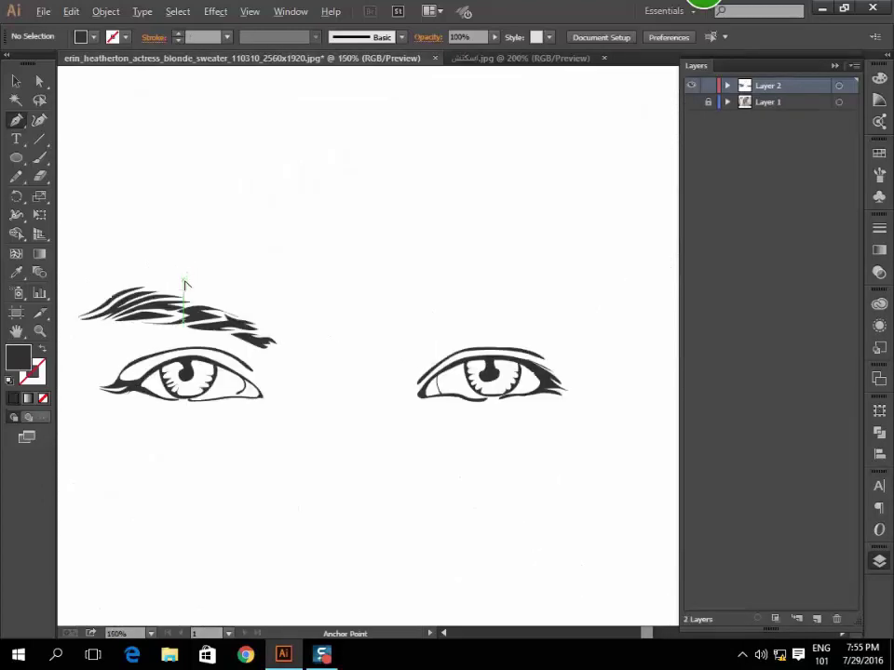
{"action": "left_click", "coordinate": [690, 101]}
{"action": "scroll", "coordinate": [367, 356], "scroll_direction": "up", "scroll_amount": 1}
{"action": "scroll", "coordinate": [317, 341], "scroll_direction": "up", "scroll_amount": 2}
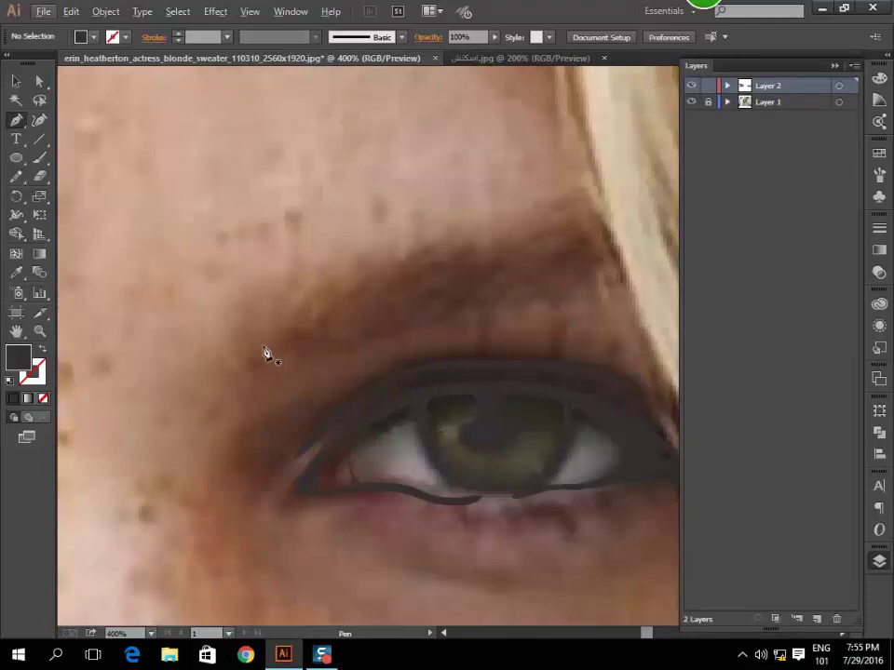
Start an outline-only hair strand above the right eye.
{"action": "left_click_drag", "start_coordinate": [260, 346], "coordinate": [320, 295]}
{"action": "left_click_drag", "start_coordinate": [360, 268], "coordinate": [326, 320]}
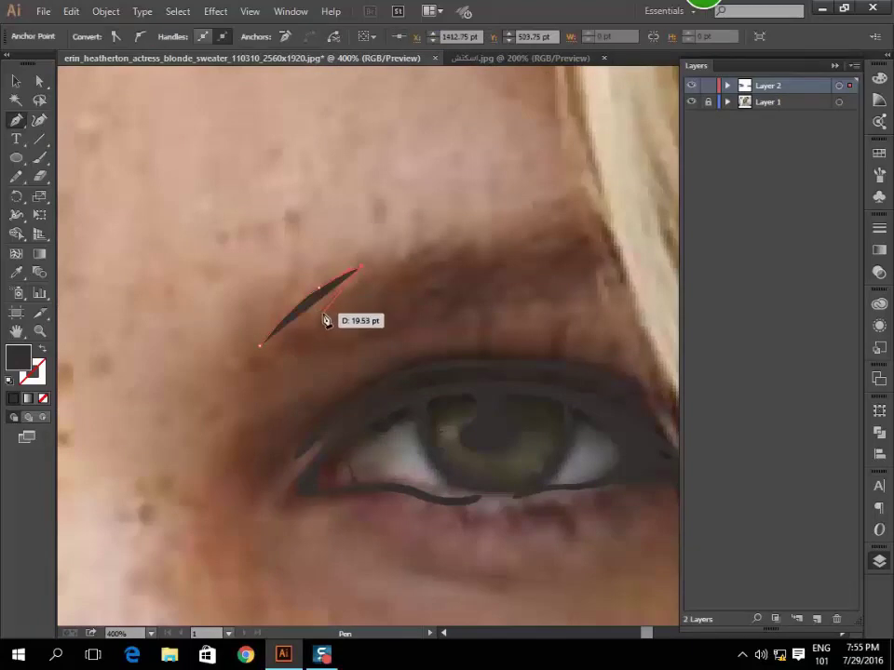
{"action": "left_click", "coordinate": [41, 360]}
{"action": "scroll", "coordinate": [272, 335], "scroll_direction": "up", "scroll_amount": 2}
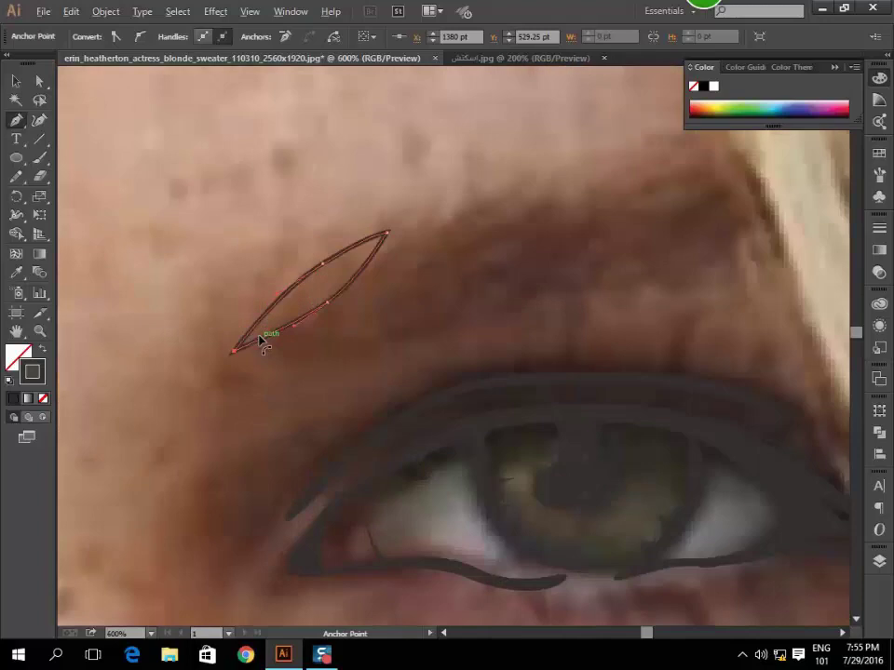
Draw a closed leaf-shaped strand from the previous shape's lower tip.
{"action": "left_click_drag", "start_coordinate": [242, 362], "coordinate": [257, 365]}
{"action": "left_click_drag", "start_coordinate": [200, 367], "coordinate": [387, 304]}
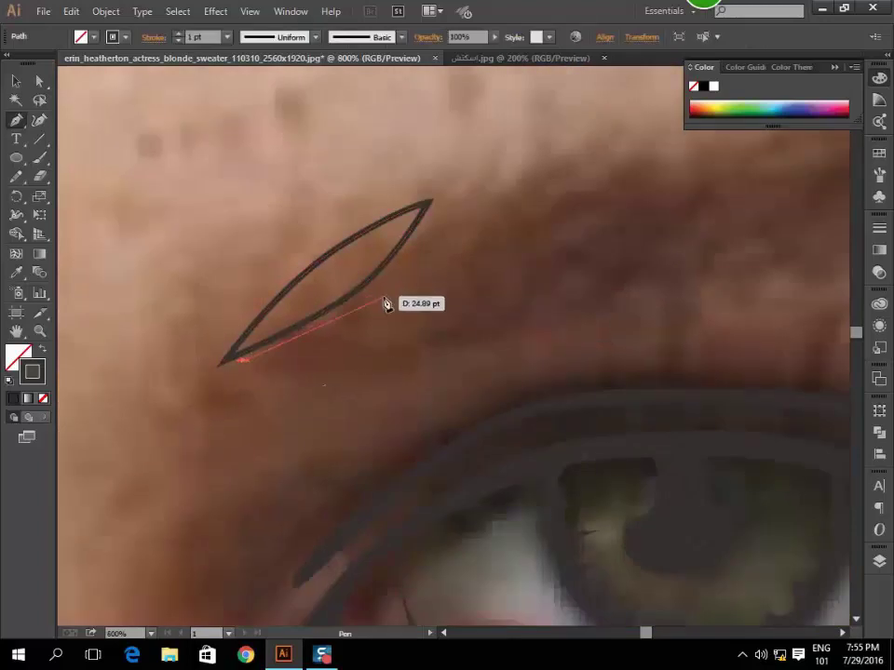
{"action": "left_click_drag", "start_coordinate": [494, 197], "coordinate": [399, 309]}
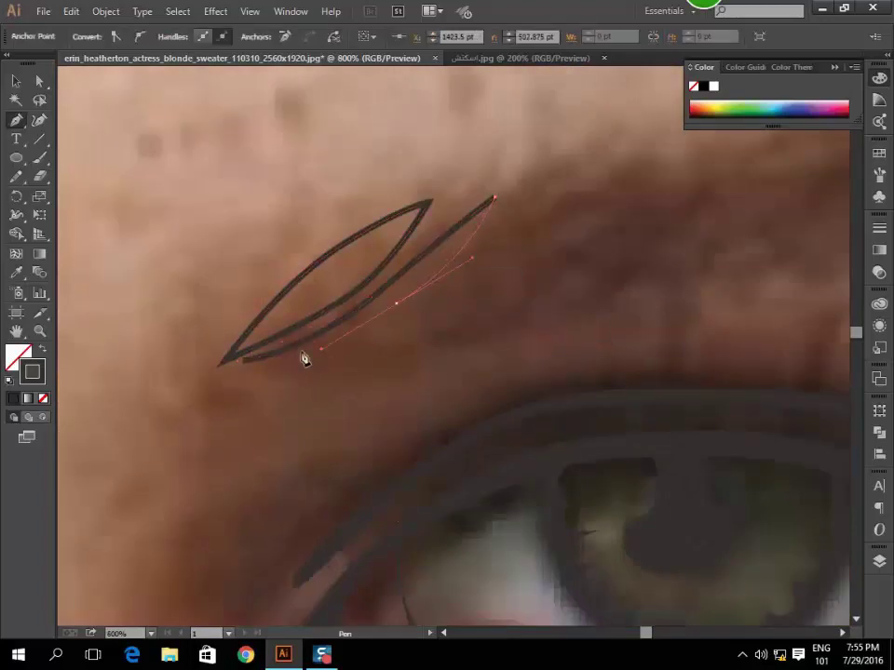
{"action": "mouse_move", "coordinate": [245, 359]}
{"action": "left_mouse_down"}
{"action": "mouse_move", "coordinate": [292, 375]}
{"action": "mouse_move", "coordinate": [428, 321]}
{"action": "left_mouse_up"}
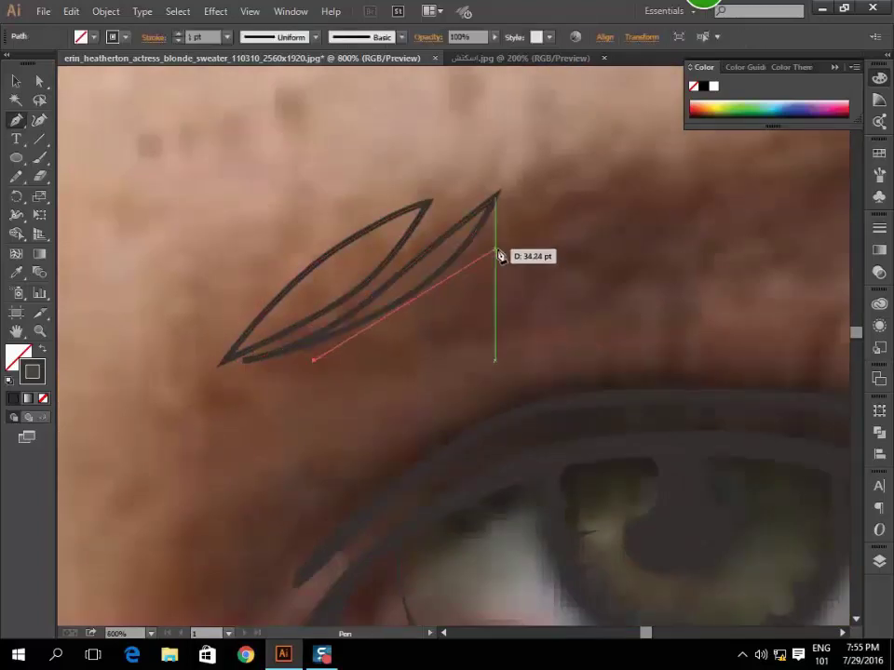
Add a third leaf stroke and another closed hair stroke along the eyebrow.
{"action": "left_click_drag", "start_coordinate": [494, 247], "coordinate": [588, 186]}
{"action": "left_click", "coordinate": [635, 176]}
{"action": "left_click_drag", "start_coordinate": [536, 244], "coordinate": [534, 277]}
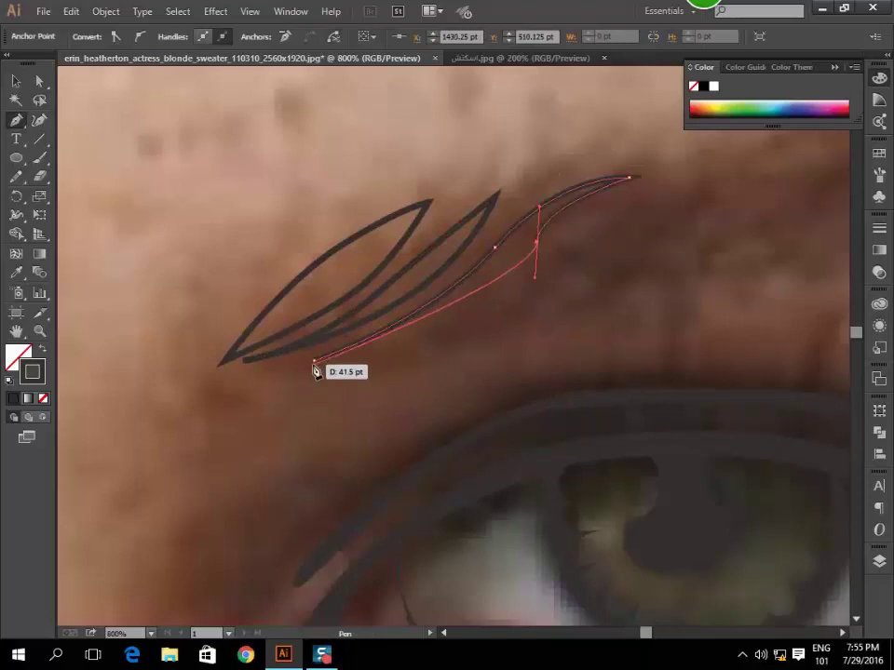
{"action": "left_click_drag", "start_coordinate": [314, 362], "coordinate": [382, 372]}
{"action": "left_click", "coordinate": [614, 266]}
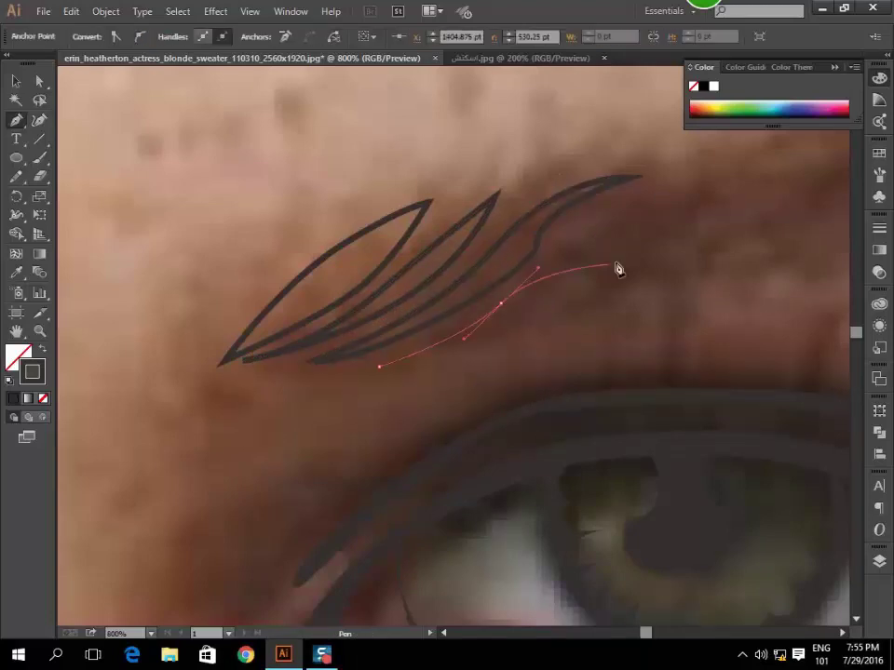
{"action": "left_click", "coordinate": [377, 368]}
{"action": "scroll", "coordinate": [380, 371], "scroll_direction": "right", "scroll_amount": 3}
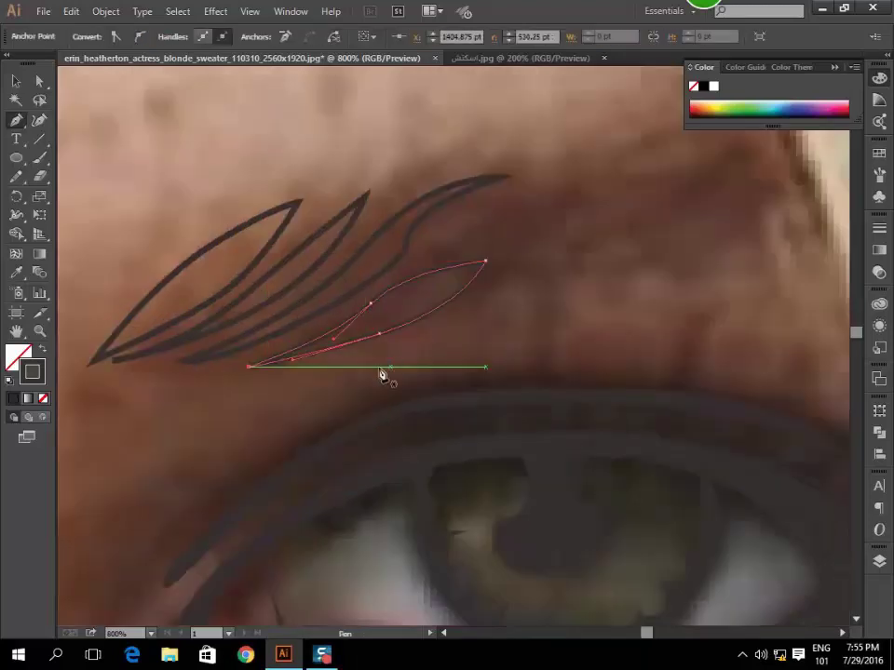
Draw two more closed leaf-shaped hair strokes further along the brow.
{"action": "mouse_move", "coordinate": [470, 306]}
{"action": "left_mouse_down"}
{"action": "mouse_move", "coordinate": [510, 251]}
{"action": "mouse_move", "coordinate": [501, 346]}
{"action": "left_mouse_up"}
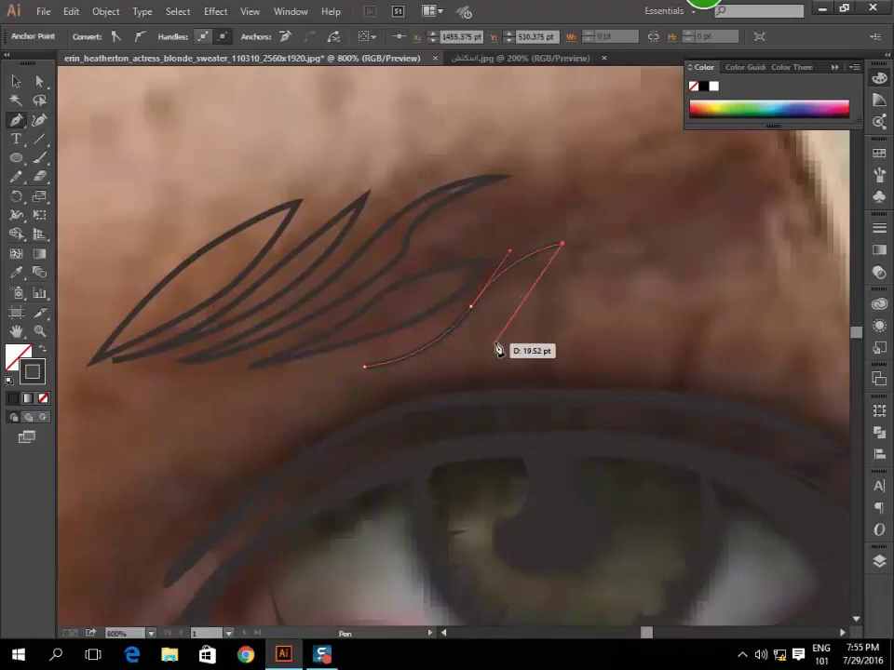
{"action": "left_click", "coordinate": [364, 366]}
{"action": "scroll", "coordinate": [370, 377], "scroll_direction": "right", "scroll_amount": 3}
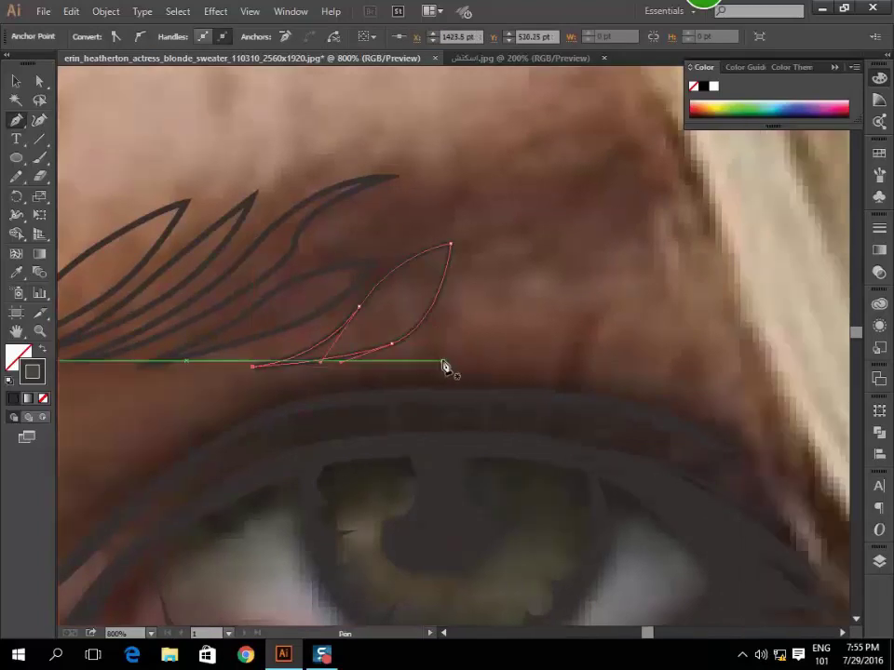
{"action": "left_click_drag", "start_coordinate": [432, 360], "coordinate": [503, 305]}
{"action": "mouse_move", "coordinate": [622, 246]}
{"action": "left_mouse_down"}
{"action": "mouse_move", "coordinate": [567, 274]}
{"action": "mouse_move", "coordinate": [627, 272]}
{"action": "left_mouse_up"}
{"action": "left_click", "coordinate": [432, 360]}
Trace a pointed leaf stroke near the brow's end, undoing an accidental anchor deletion.
{"action": "left_click", "coordinate": [512, 352]}
{"action": "left_click", "coordinate": [734, 285]}
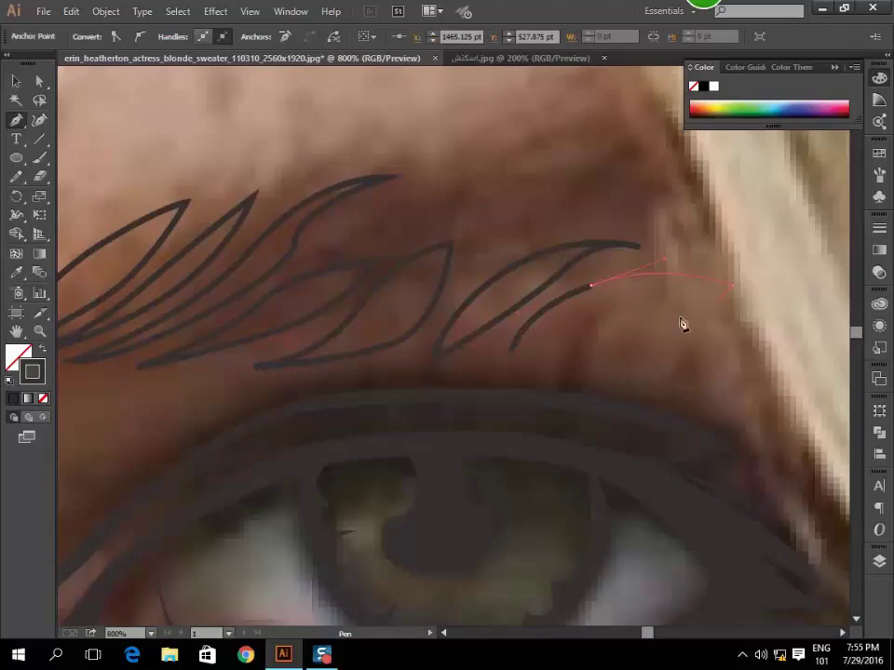
{"action": "left_click_drag", "start_coordinate": [639, 319], "coordinate": [606, 311]}
{"action": "left_click_drag", "start_coordinate": [511, 352], "coordinate": [515, 363]}
{"action": "left_click", "coordinate": [513, 355]}
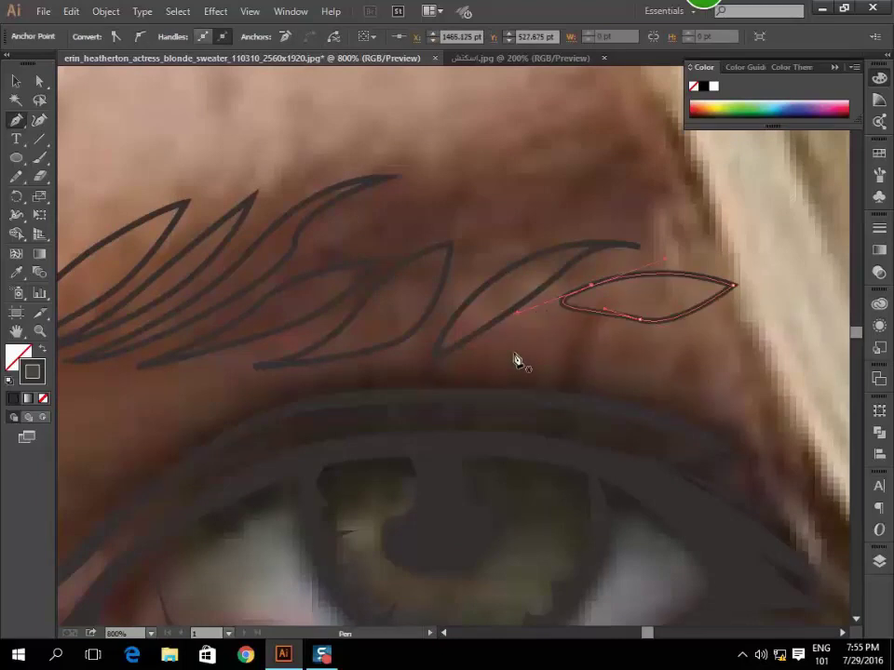
{"action": "key", "text": "ctrl+z"}
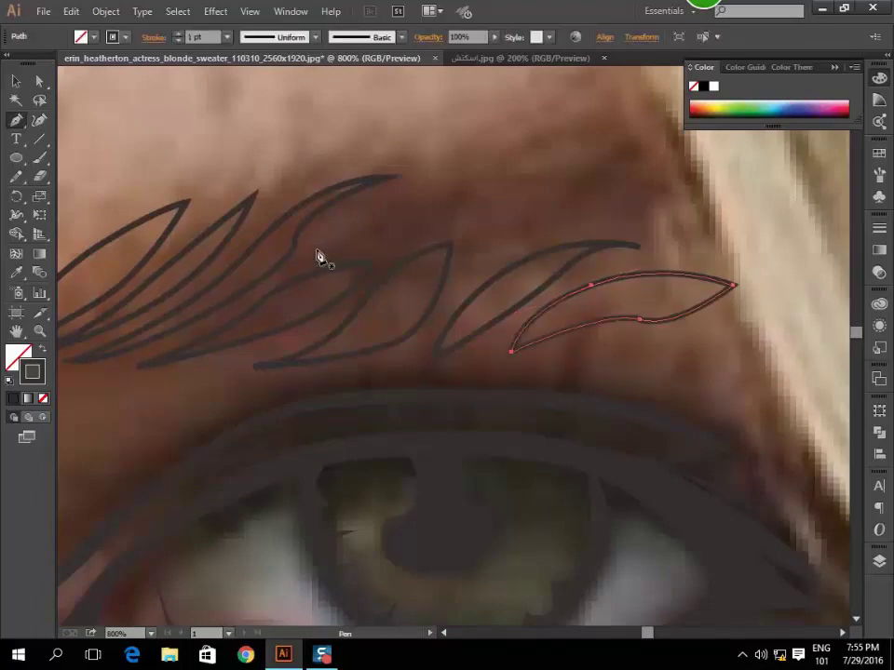
Draw a closed leaf-shaped hair stroke mid-brow.
{"action": "left_click_drag", "start_coordinate": [309, 249], "coordinate": [369, 225]}
{"action": "left_click_drag", "start_coordinate": [521, 150], "coordinate": [455, 200]}
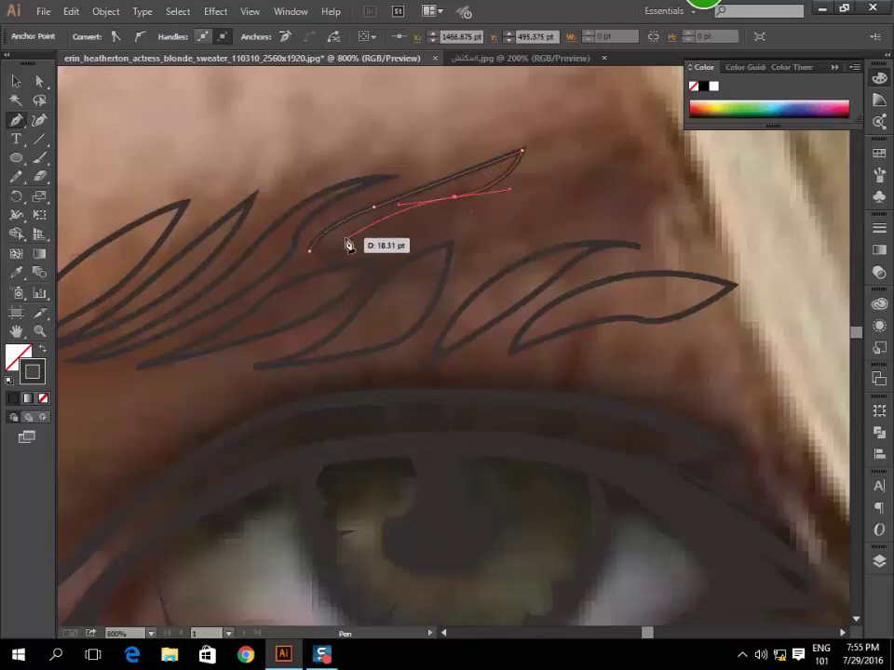
{"action": "mouse_move", "coordinate": [309, 249]}
{"action": "left_mouse_down"}
{"action": "mouse_move", "coordinate": [350, 269]}
{"action": "mouse_move", "coordinate": [504, 206]}
{"action": "left_mouse_up"}
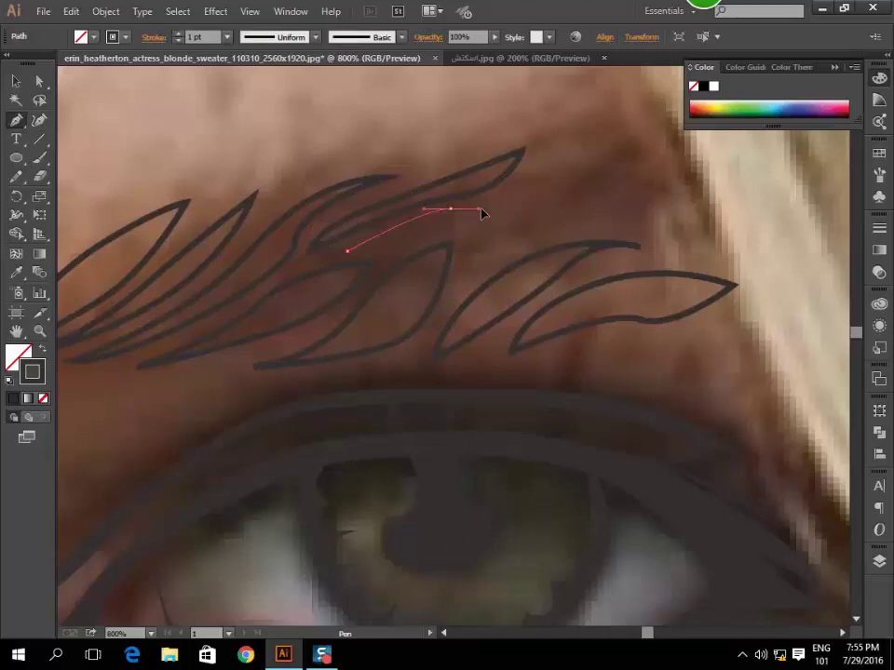
{"action": "left_click_drag", "start_coordinate": [550, 175], "coordinate": [552, 178]}
Add a final curved hair stroke, zoom out, and select all eyebrow strokes.
{"action": "left_click_drag", "start_coordinate": [523, 216], "coordinate": [556, 232]}
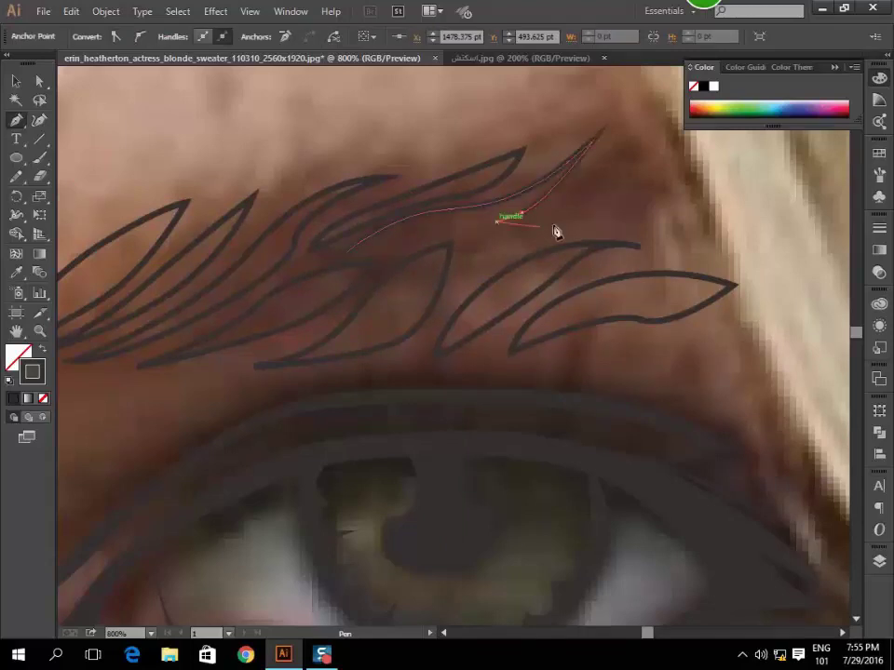
{"action": "left_click", "coordinate": [601, 132]}
{"action": "left_click_drag", "start_coordinate": [622, 216], "coordinate": [567, 235]}
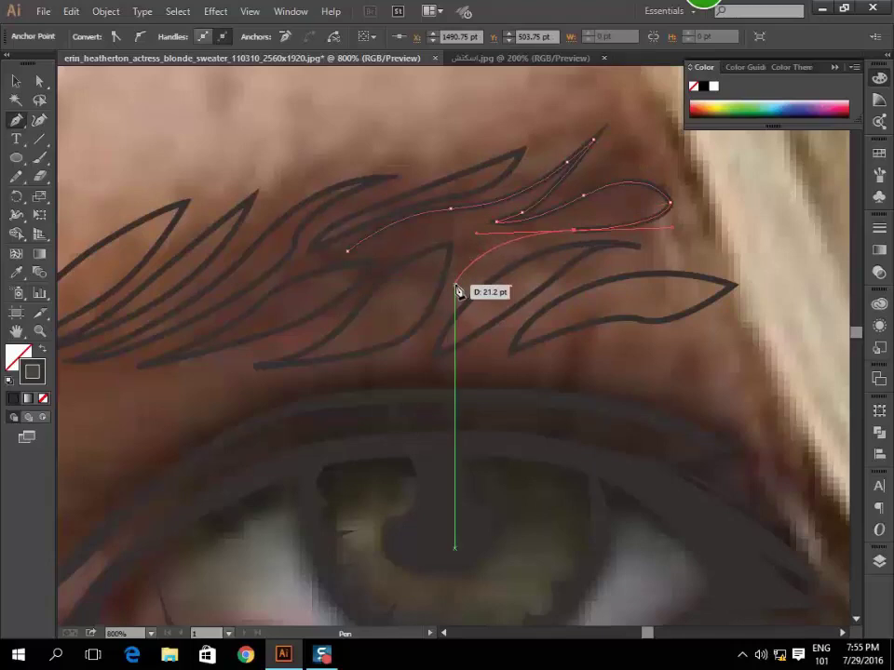
{"action": "mouse_move", "coordinate": [461, 287]}
{"action": "left_mouse_down"}
{"action": "mouse_move", "coordinate": [471, 238]}
{"action": "mouse_move", "coordinate": [381, 257]}
{"action": "left_mouse_up"}
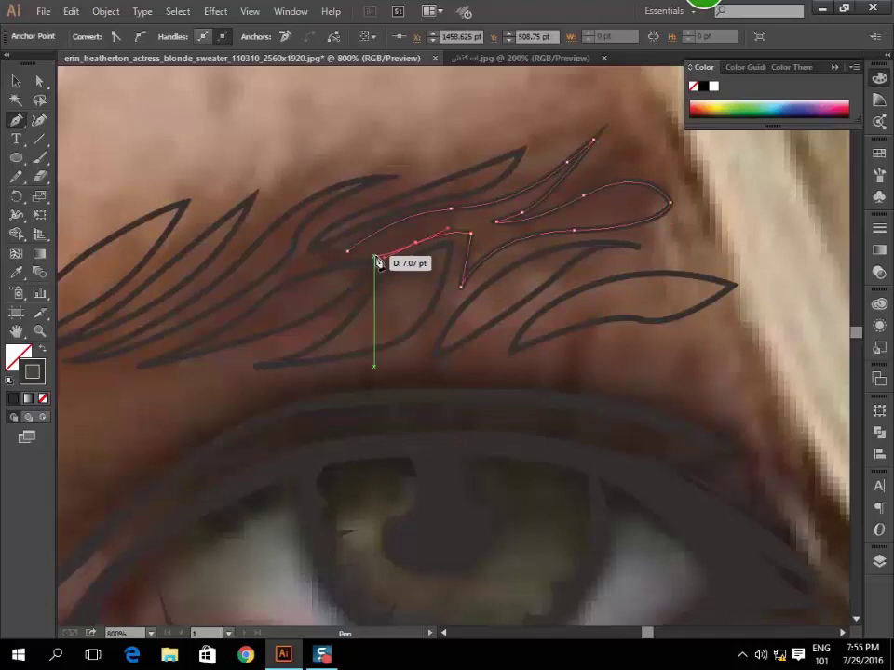
{"action": "left_click", "coordinate": [348, 251]}
{"action": "key", "text": "ctrl+minus"}
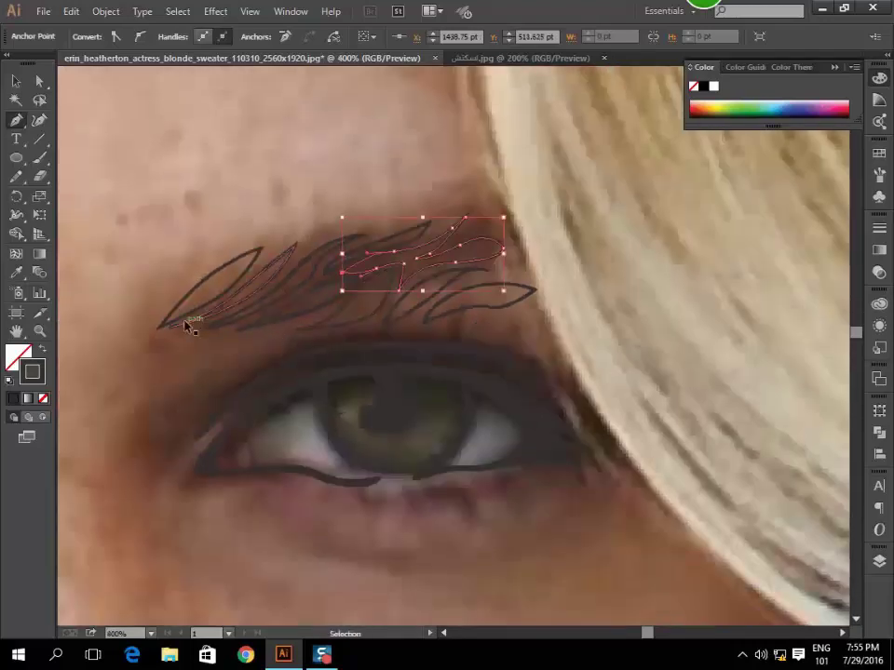
{"action": "key", "text": "ctrl+a"}
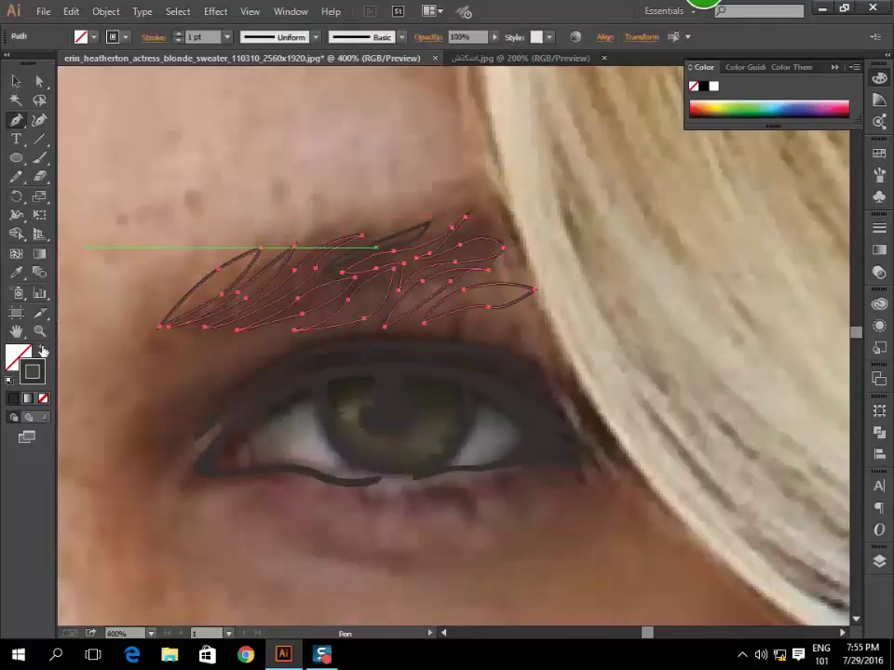
Select the eyebrow stroke group, swap it to a solid dark fill with Shift+X, then deselect.
{"action": "left_click_drag", "start_coordinate": [323, 219], "coordinate": [431, 269]}
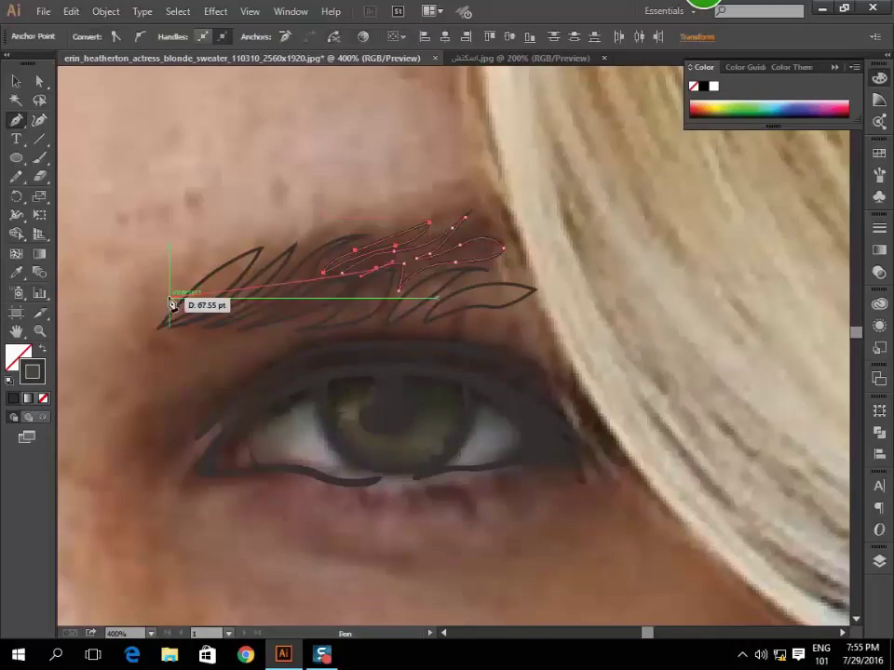
{"action": "mouse_move", "coordinate": [169, 299]}
{"action": "left_mouse_down"}
{"action": "mouse_move", "coordinate": [368, 289]}
{"action": "mouse_move", "coordinate": [318, 253]}
{"action": "left_mouse_up"}
{"action": "scroll", "coordinate": [368, 288], "scroll_direction": "up", "scroll_amount": 3}
{"action": "scroll", "coordinate": [296, 259], "scroll_direction": "up", "scroll_amount": 2}
{"action": "scroll", "coordinate": [317, 254], "scroll_direction": "down", "scroll_amount": 3}
{"action": "scroll", "coordinate": [307, 308], "scroll_direction": "down", "scroll_amount": 2}
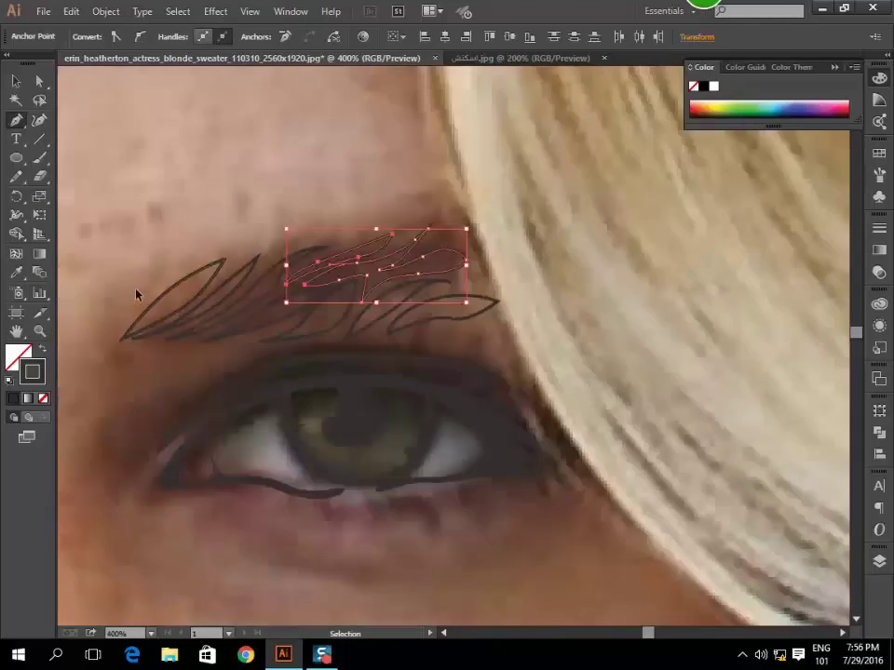
{"action": "left_click", "coordinate": [453, 317], "text": "ctrl"}
{"action": "key", "text": "shift+x"}
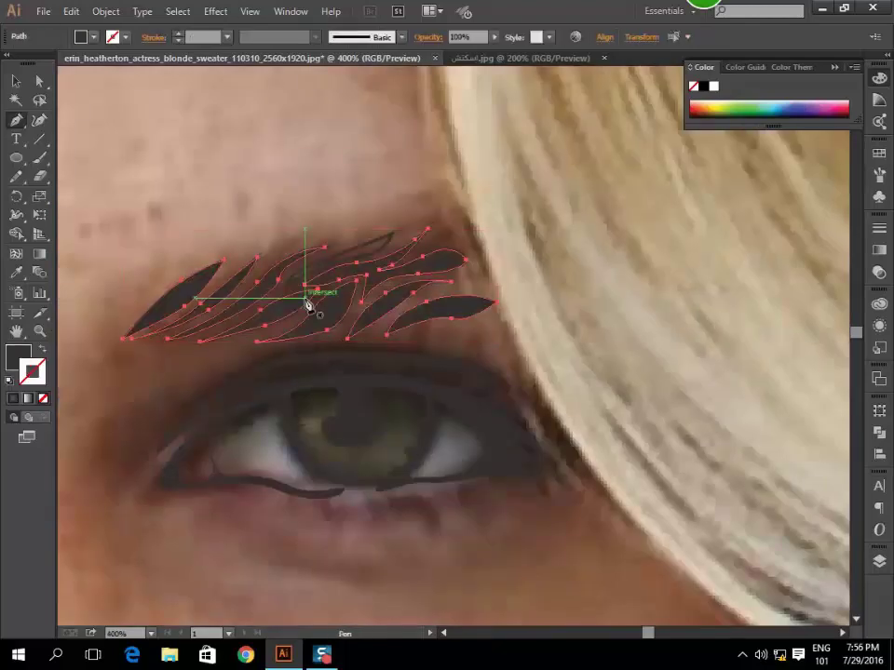
{"action": "left_click", "coordinate": [284, 272], "text": "ctrl"}
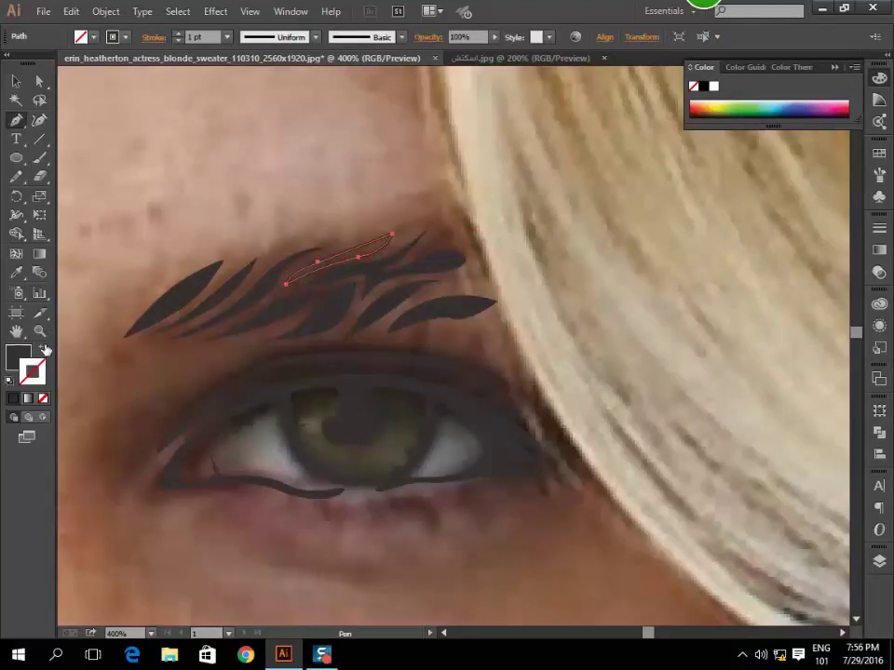
{"action": "key", "text": "ctrl+shift+a"}
In the Layers panel, hide the photo layer to check the drawing, then show it again.
{"action": "scroll", "coordinate": [445, 268], "scroll_direction": "down", "scroll_amount": 5}
{"action": "left_click", "coordinate": [878, 561]}
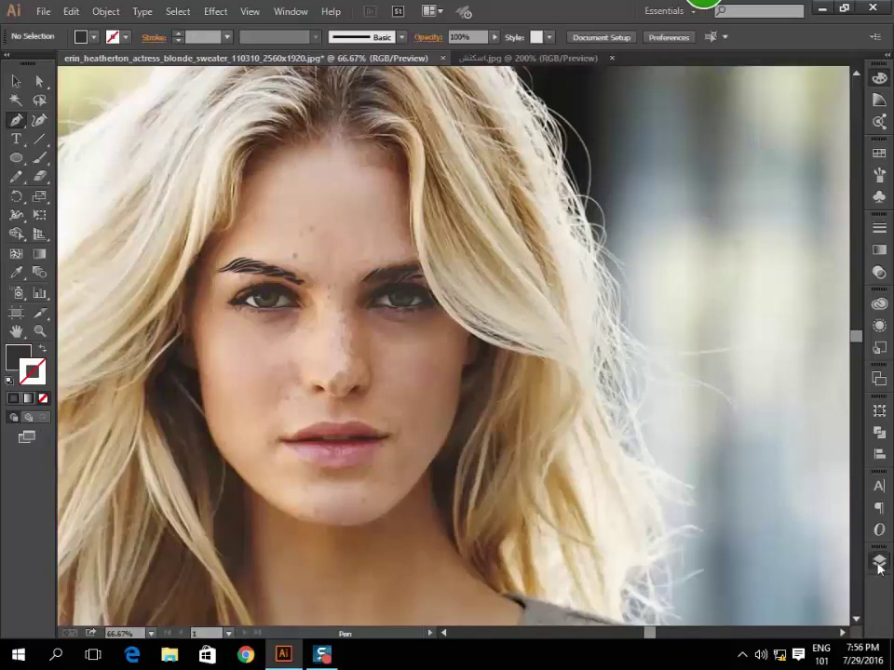
{"action": "left_click", "coordinate": [690, 101]}
{"action": "scroll", "coordinate": [307, 361], "scroll_direction": "down", "scroll_amount": 2}
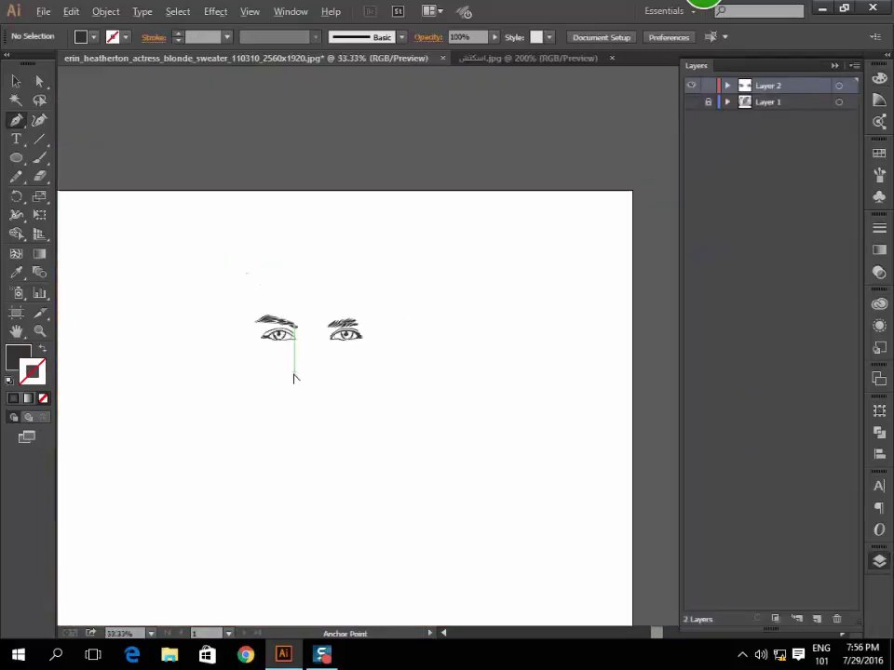
{"action": "scroll", "coordinate": [295, 375], "scroll_direction": "left", "scroll_amount": 2}
{"action": "scroll", "coordinate": [307, 368], "scroll_direction": "down", "scroll_amount": 2}
{"action": "scroll", "coordinate": [310, 301], "scroll_direction": "up", "scroll_amount": 1}
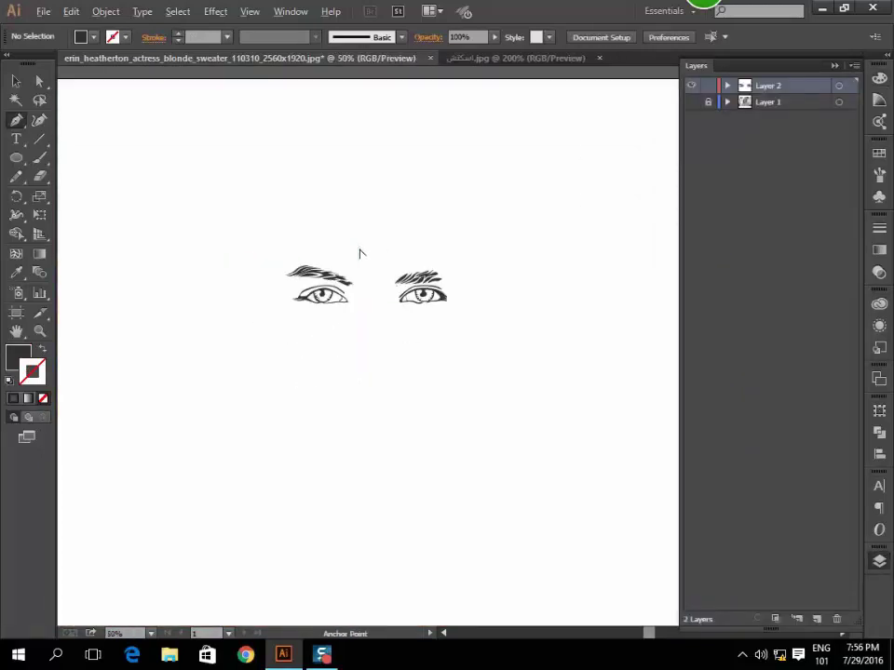
{"action": "scroll", "coordinate": [360, 253], "scroll_direction": "up", "scroll_amount": 1}
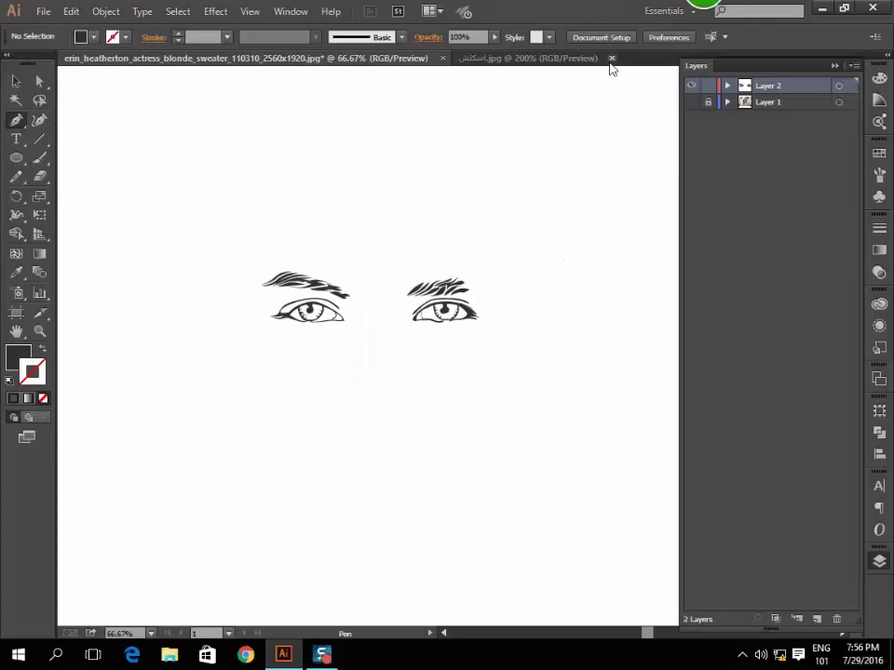
{"action": "left_click", "coordinate": [691, 102]}
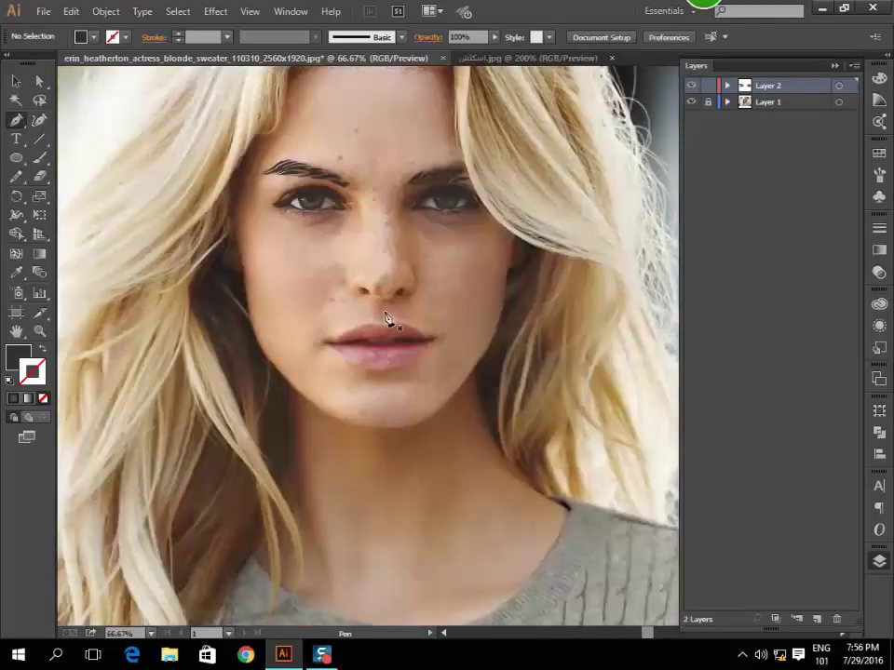
Compare the photo document against the finished line-art reference document.
{"action": "scroll", "coordinate": [351, 212], "scroll_direction": "up", "scroll_amount": 1}
{"action": "scroll", "coordinate": [352, 296], "scroll_direction": "up", "scroll_amount": 2}
{"action": "scroll", "coordinate": [357, 317], "scroll_direction": "down", "scroll_amount": 1}
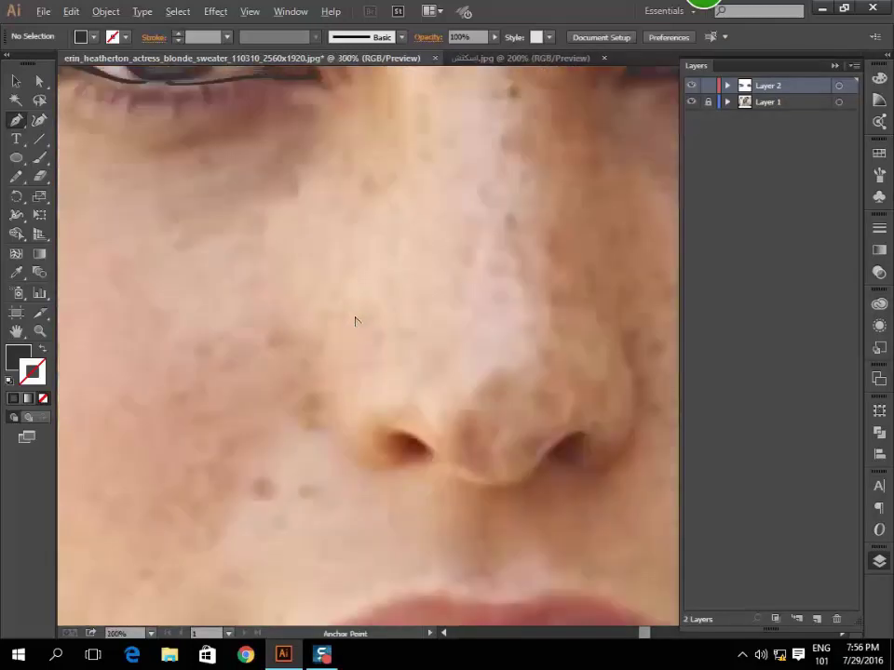
{"action": "scroll", "coordinate": [372, 249], "scroll_direction": "down", "scroll_amount": 1}
{"action": "scroll", "coordinate": [400, 177], "scroll_direction": "up", "scroll_amount": 1}
{"action": "left_click", "coordinate": [473, 59]}
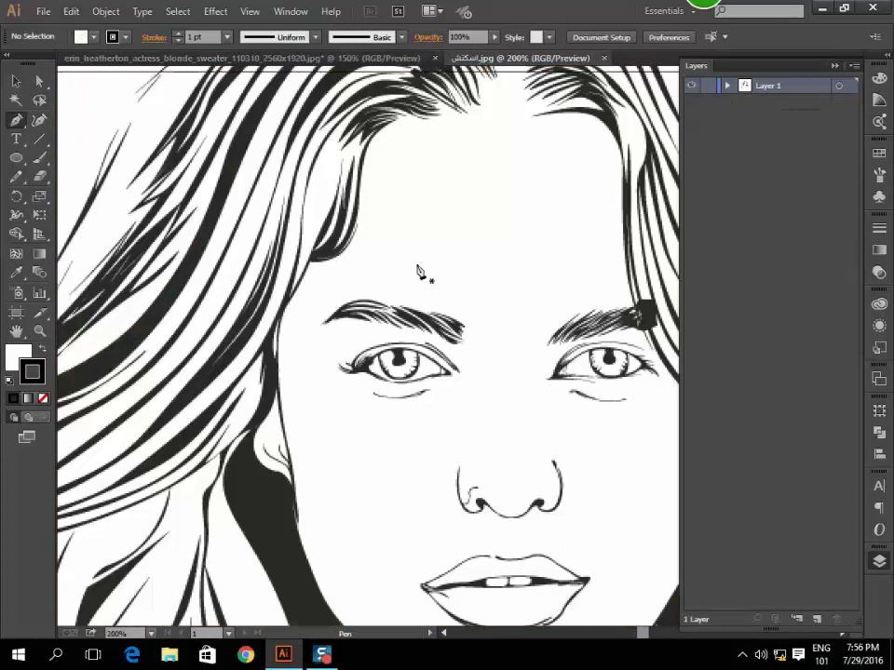
{"action": "left_click", "coordinate": [315, 60]}
{"action": "scroll", "coordinate": [285, 295], "scroll_direction": "down", "scroll_amount": 1}
{"action": "scroll", "coordinate": [253, 295], "scroll_direction": "up", "scroll_amount": 1}
{"action": "scroll", "coordinate": [265, 406], "scroll_direction": "up", "scroll_amount": 1}
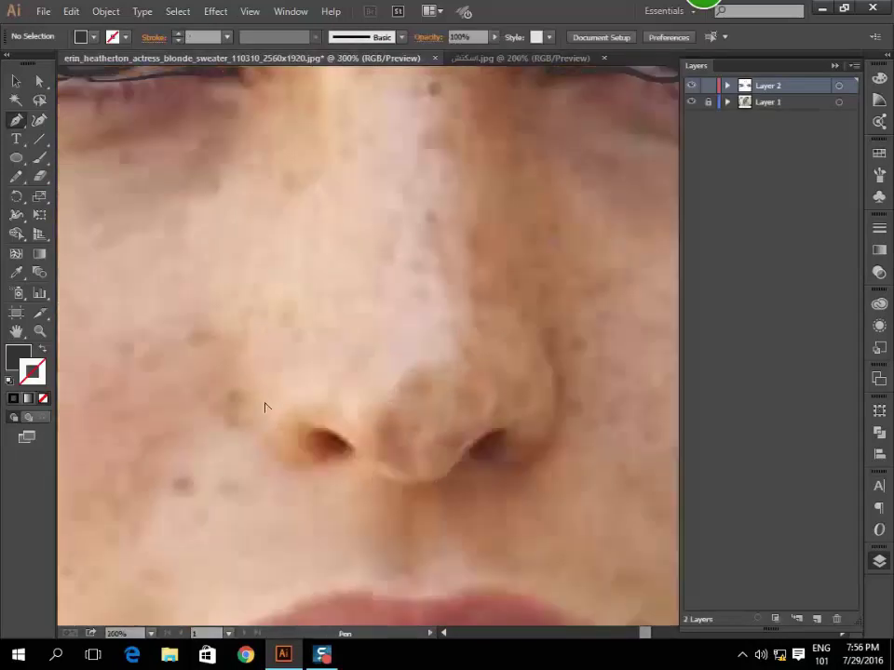
{"action": "scroll", "coordinate": [255, 363], "scroll_direction": "up", "scroll_amount": 1}
Trace the left nostril with curved anchors and a lower-left corner point, closing the shape.
{"action": "left_click", "coordinate": [249, 304]}
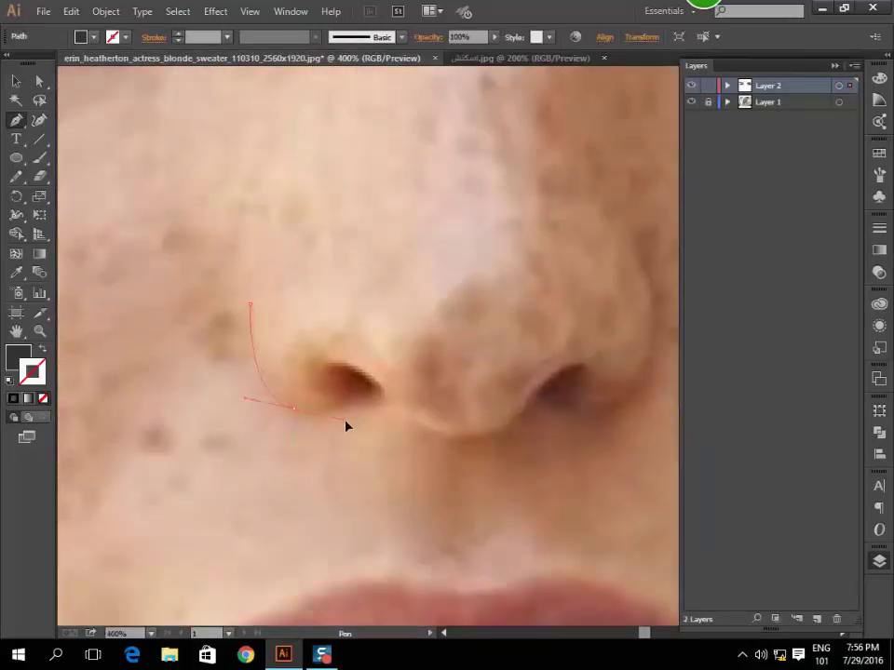
{"action": "left_click_drag", "start_coordinate": [345, 426], "coordinate": [346, 424]}
{"action": "mouse_move", "coordinate": [333, 374]}
{"action": "left_mouse_down"}
{"action": "mouse_move", "coordinate": [359, 379]}
{"action": "mouse_move", "coordinate": [370, 402]}
{"action": "left_mouse_up"}
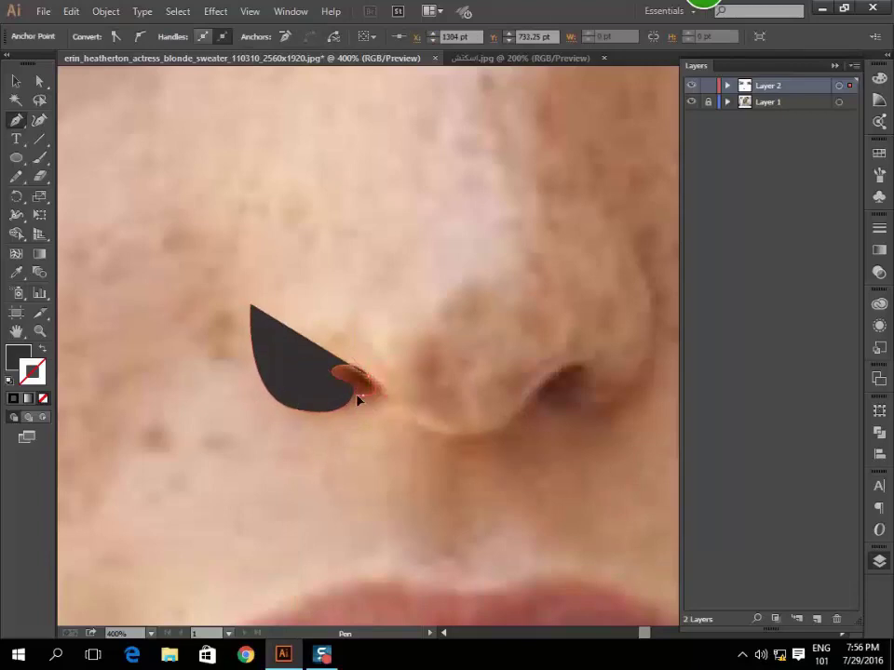
{"action": "left_click_drag", "start_coordinate": [296, 409], "coordinate": [333, 449]}
{"action": "scroll", "coordinate": [299, 419], "scroll_direction": "up", "scroll_amount": 1}
{"action": "left_click", "coordinate": [225, 398]}
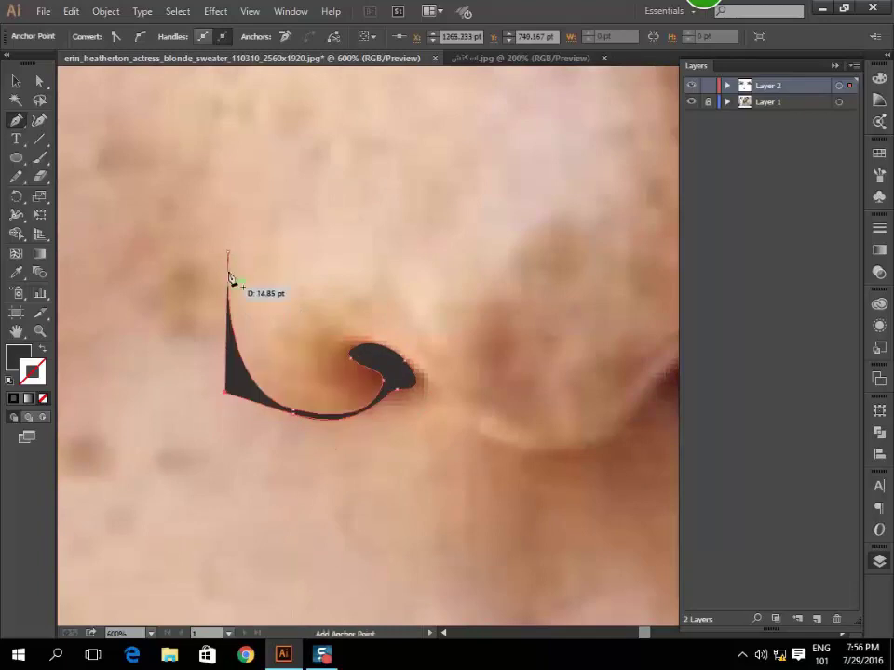
{"action": "left_click_drag", "start_coordinate": [230, 254], "coordinate": [240, 188]}
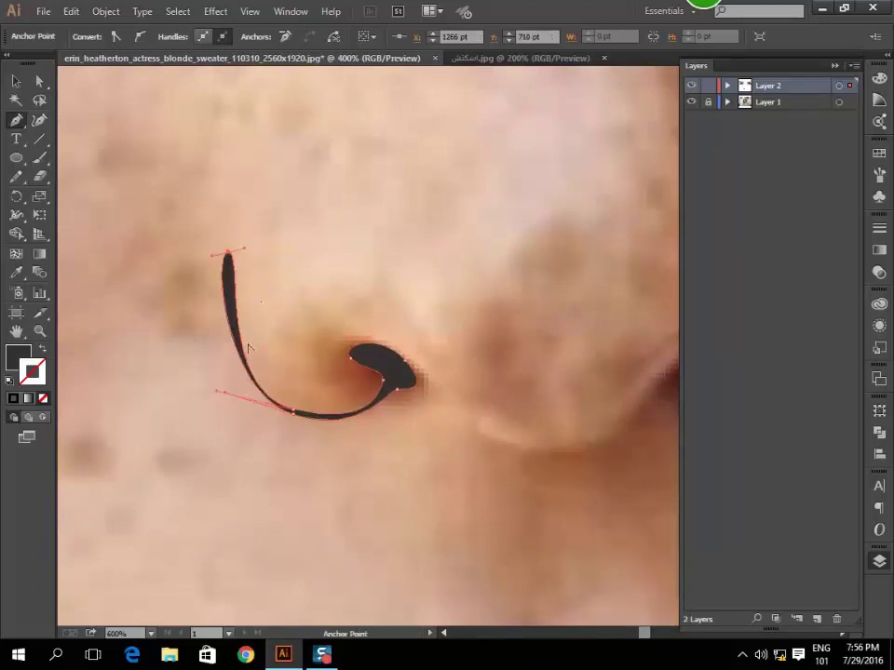
{"action": "scroll", "coordinate": [260, 416], "scroll_direction": "down", "scroll_amount": 3}
{"action": "scroll", "coordinate": [316, 395], "scroll_direction": "up", "scroll_amount": 1}
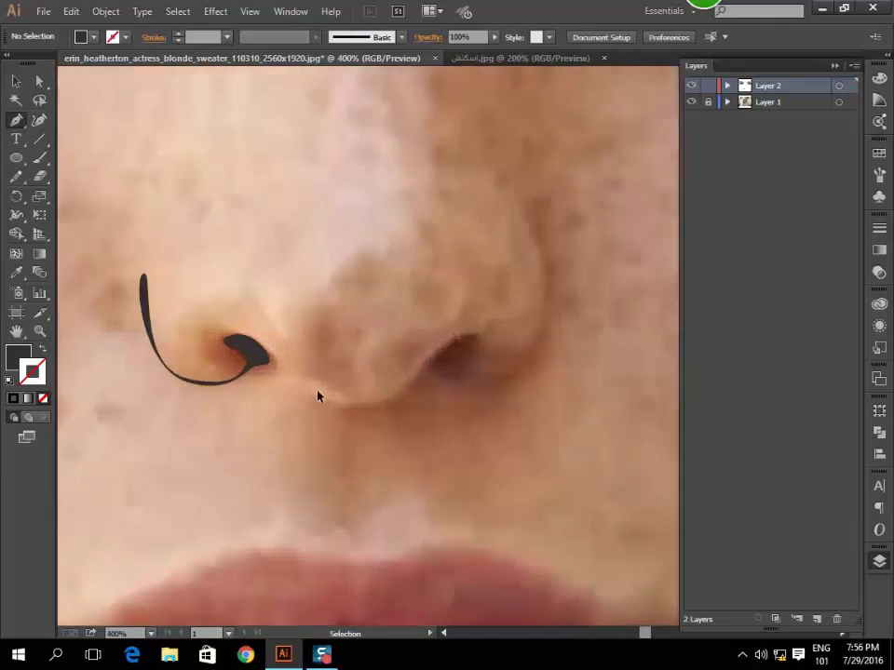
{"action": "scroll", "coordinate": [279, 387], "scroll_direction": "up", "scroll_amount": 2}
Trace a tapered curve along the nose base from the left nostril toward the right nostril.
{"action": "left_click", "coordinate": [240, 344]}
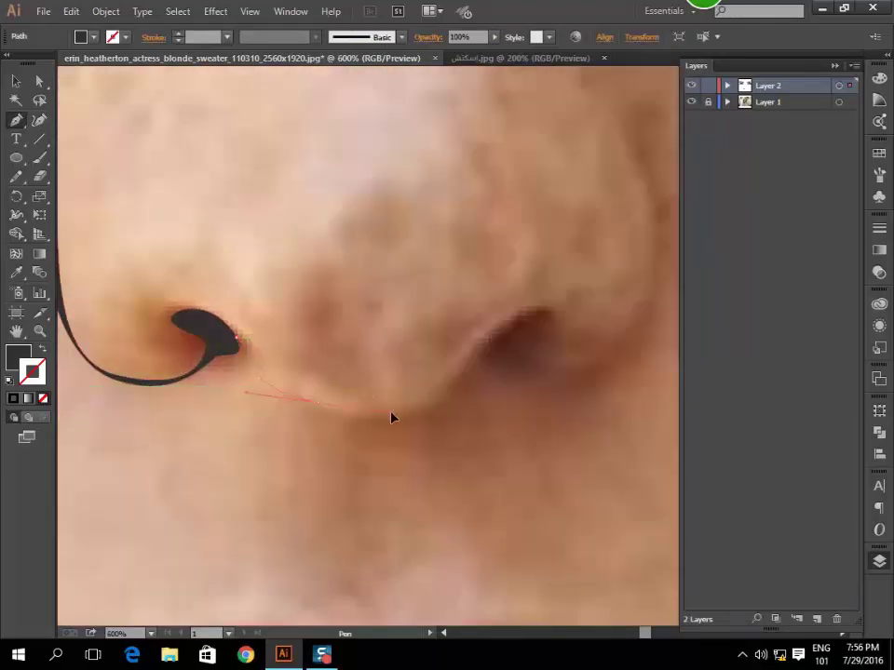
{"action": "left_click_drag", "start_coordinate": [416, 404], "coordinate": [381, 422]}
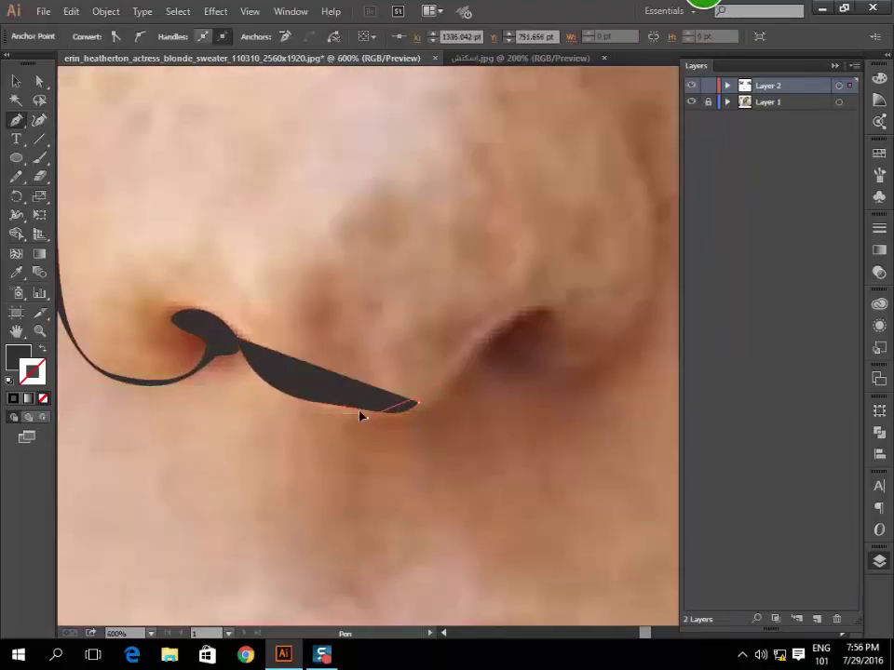
{"action": "mouse_move", "coordinate": [308, 413]}
{"action": "left_mouse_down"}
{"action": "mouse_move", "coordinate": [242, 369]}
{"action": "mouse_move", "coordinate": [221, 342]}
{"action": "left_mouse_up"}
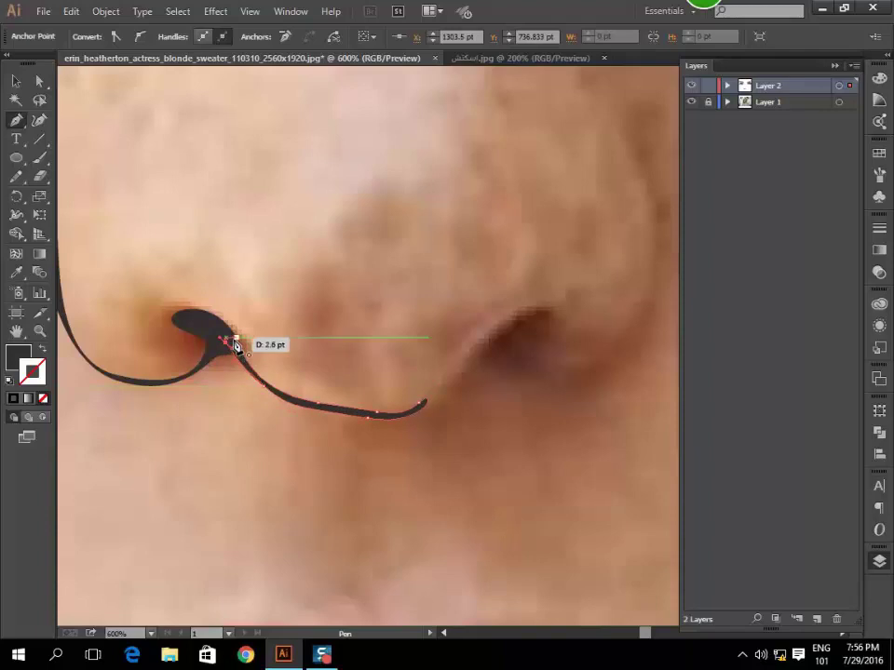
{"action": "scroll", "coordinate": [403, 403], "scroll_direction": "right", "scroll_amount": 4}
{"action": "scroll", "coordinate": [391, 391], "scroll_direction": "right", "scroll_amount": 1}
{"action": "mouse_move", "coordinate": [352, 362]}
{"action": "left_mouse_down"}
{"action": "mouse_move", "coordinate": [407, 317]}
{"action": "mouse_move", "coordinate": [456, 385]}
{"action": "left_mouse_up"}
Trace the right nostril curl and nose wing, then finish the path back at the nostril tip.
{"action": "left_click_drag", "start_coordinate": [508, 346], "coordinate": [556, 294]}
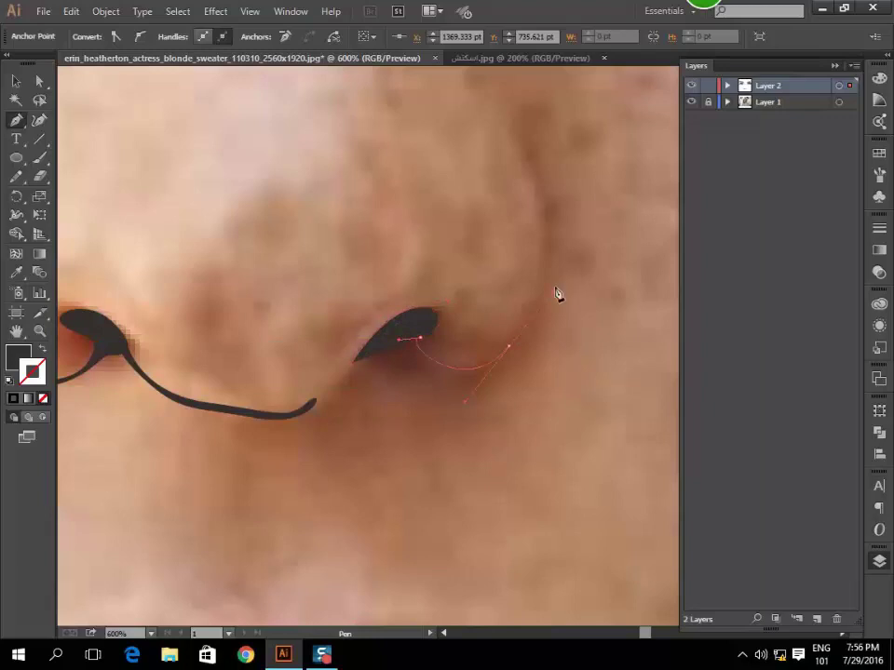
{"action": "left_click_drag", "start_coordinate": [523, 190], "coordinate": [550, 246]}
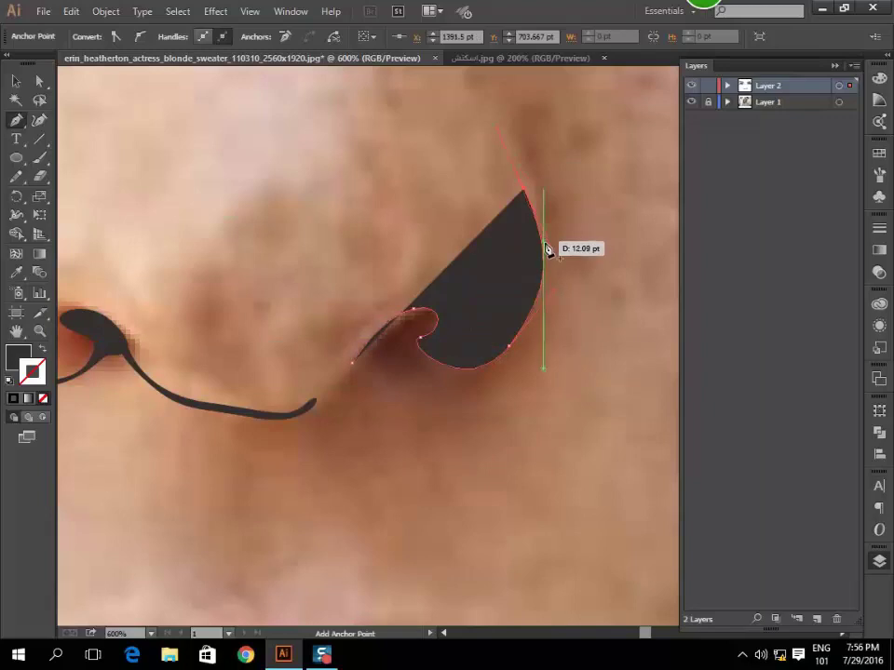
{"action": "left_click_drag", "start_coordinate": [467, 374], "coordinate": [416, 377]}
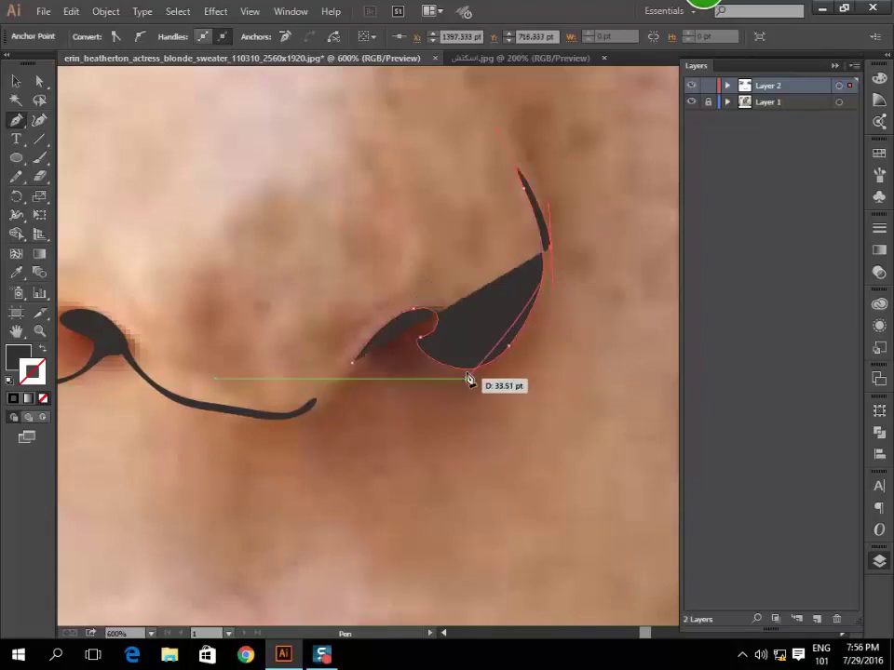
{"action": "scroll", "coordinate": [416, 377], "scroll_direction": "up", "scroll_amount": 1}
{"action": "left_click_drag", "start_coordinate": [408, 326], "coordinate": [414, 345]}
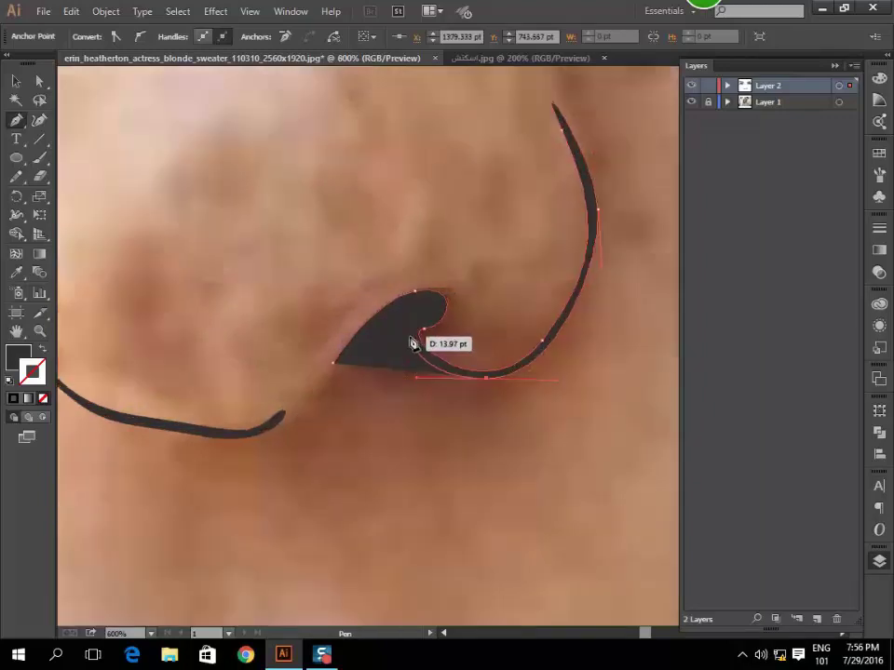
{"action": "left_click_drag", "start_coordinate": [335, 361], "coordinate": [342, 371]}
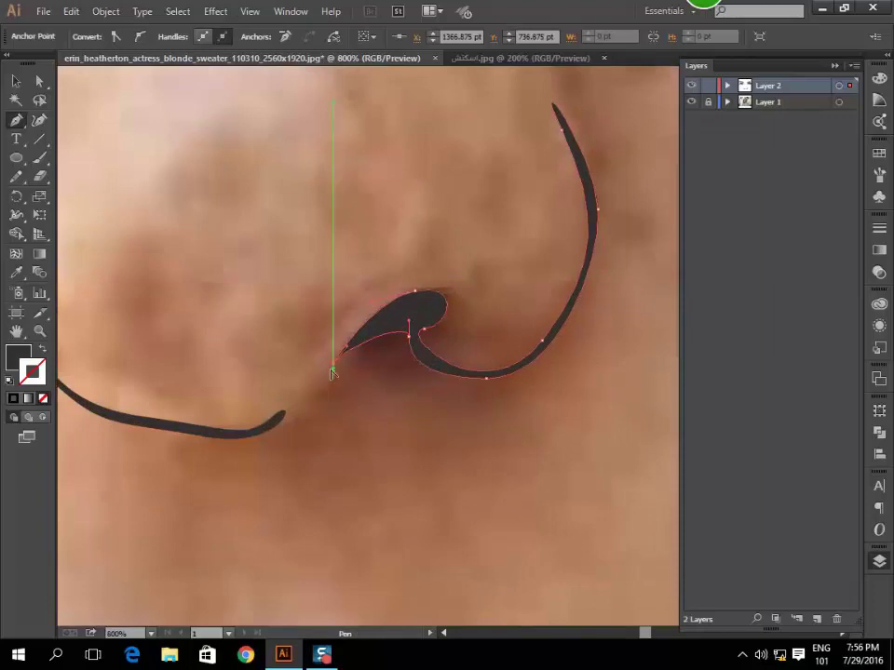
{"action": "left_click", "coordinate": [332, 362]}
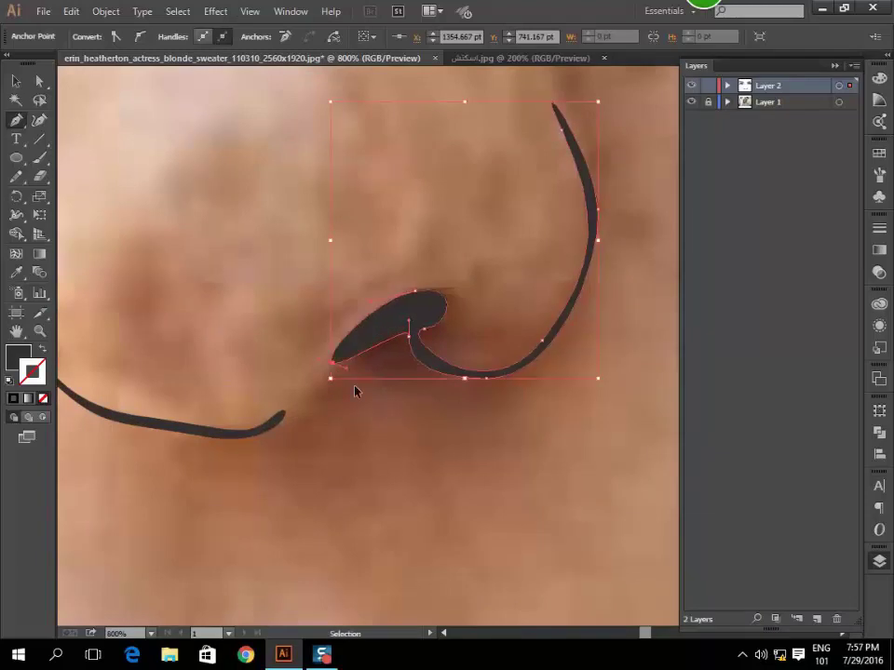
{"action": "left_click", "coordinate": [355, 388], "text": "ctrl"}
{"action": "scroll", "coordinate": [355, 385], "scroll_direction": "down", "scroll_amount": 2}
{"action": "scroll", "coordinate": [355, 384], "scroll_direction": "down", "scroll_amount": 2}
Hide the background photo and compare the nose lines with the reference sketch.
{"action": "left_click", "coordinate": [691, 102]}
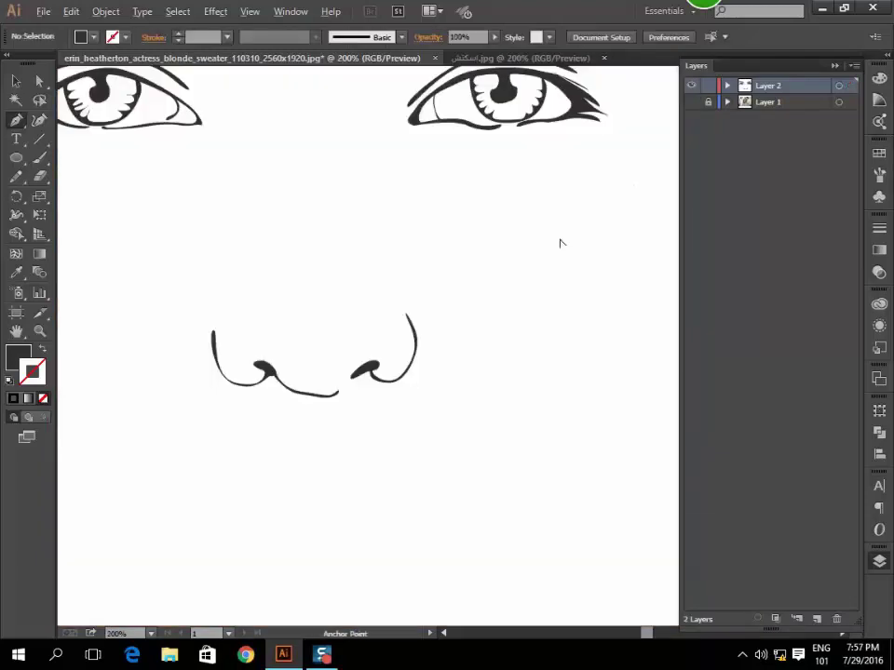
{"action": "scroll", "coordinate": [508, 282], "scroll_direction": "down", "scroll_amount": 2}
{"action": "scroll", "coordinate": [504, 287], "scroll_direction": "down", "scroll_amount": 2}
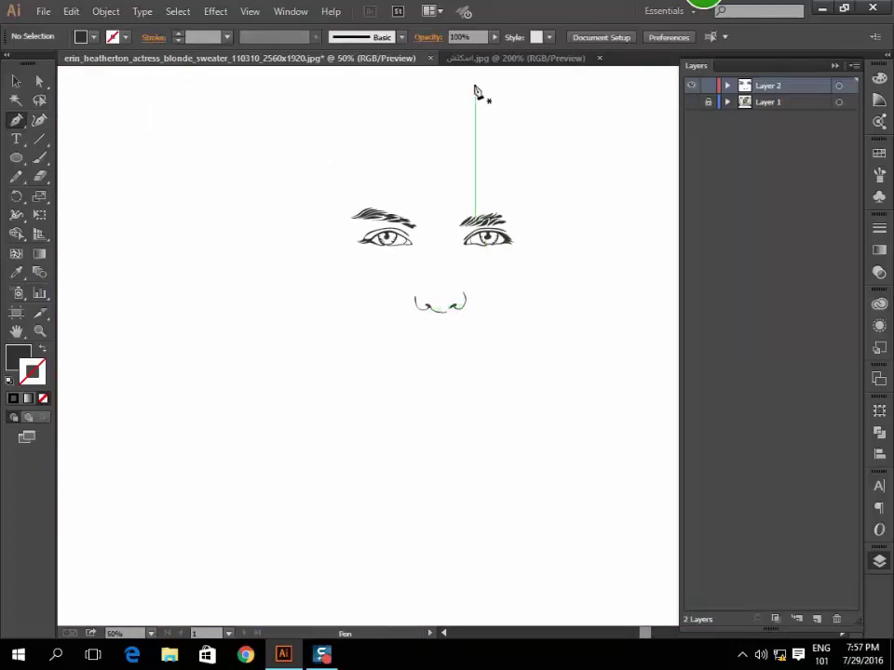
{"action": "left_click", "coordinate": [480, 58]}
{"action": "scroll", "coordinate": [498, 429], "scroll_direction": "down", "scroll_amount": 2}
{"action": "scroll", "coordinate": [419, 363], "scroll_direction": "down", "scroll_amount": 2}
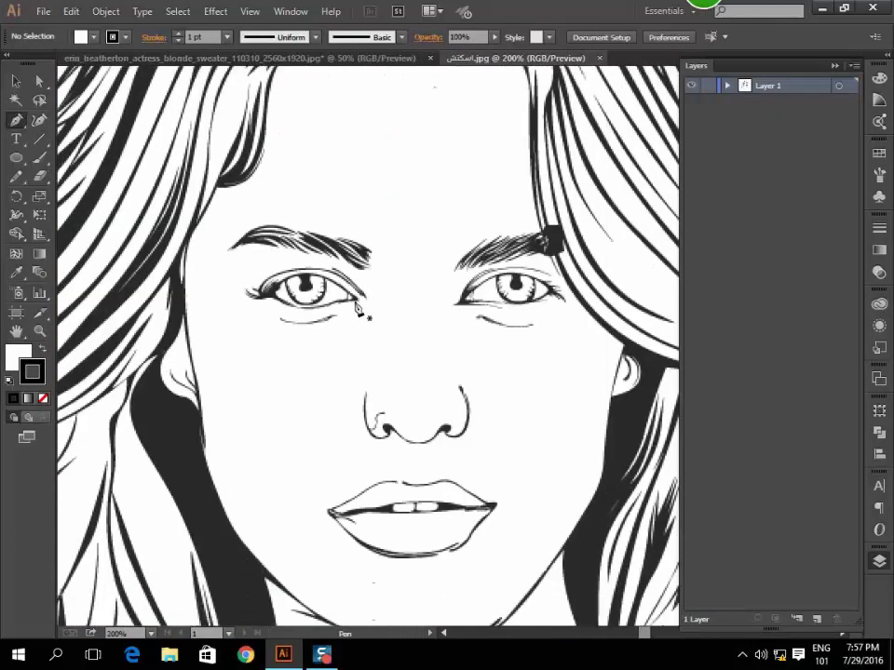
{"action": "left_click", "coordinate": [286, 58]}
Delete the selected curve under the nose.
{"action": "scroll", "coordinate": [418, 355], "scroll_direction": "down", "scroll_amount": 1}
{"action": "scroll", "coordinate": [423, 310], "scroll_direction": "up", "scroll_amount": 2}
{"action": "scroll", "coordinate": [403, 419], "scroll_direction": "up", "scroll_amount": 4}
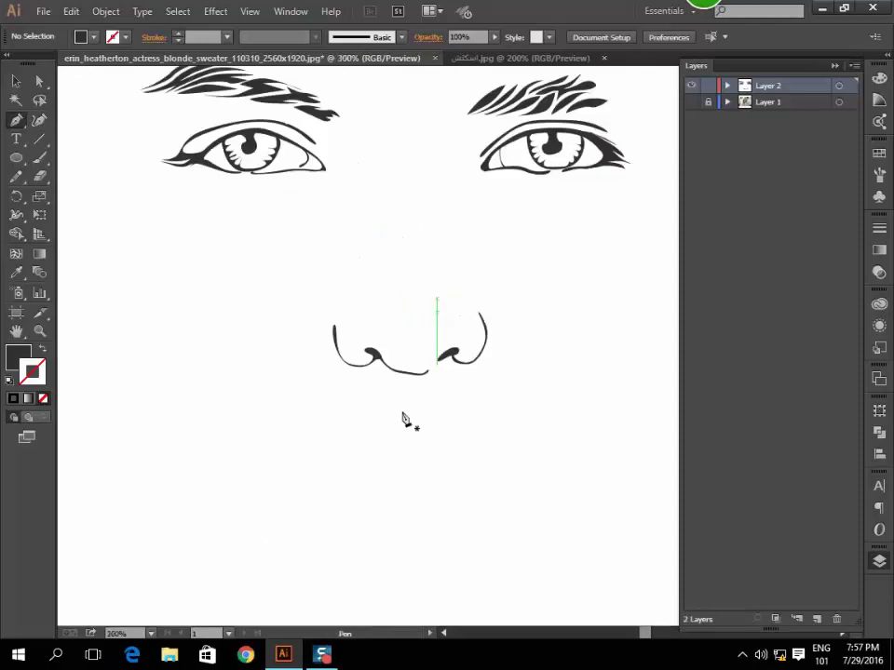
{"action": "scroll", "coordinate": [403, 419], "scroll_direction": "up", "scroll_amount": 2}
{"action": "scroll", "coordinate": [377, 462], "scroll_direction": "up", "scroll_amount": 1}
{"action": "key", "text": "Delete"}
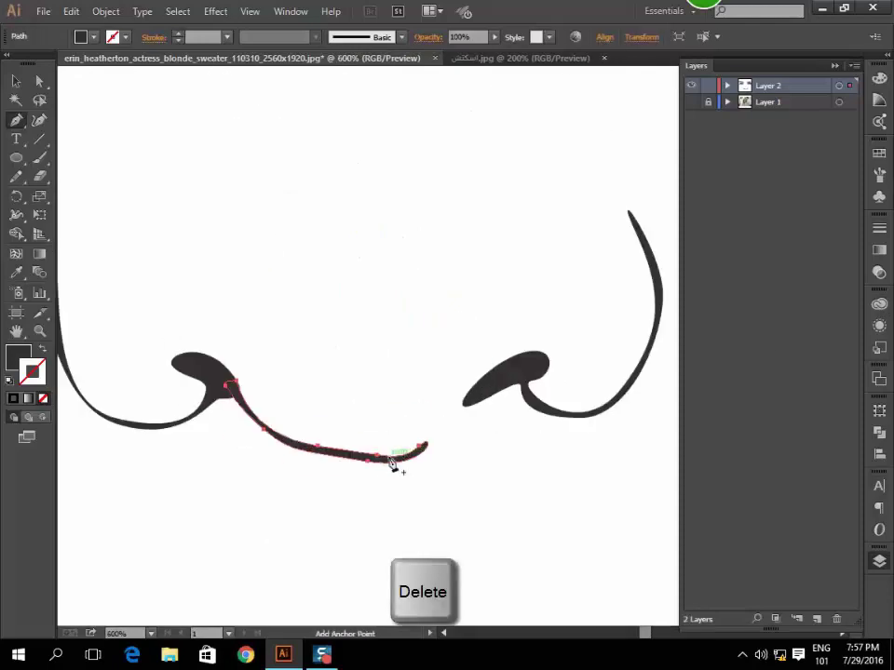
Show the photo again and draw one smooth curve from the left nostril to the right nostril.
{"action": "key", "text": "Delete"}
{"action": "left_click", "coordinate": [691, 101]}
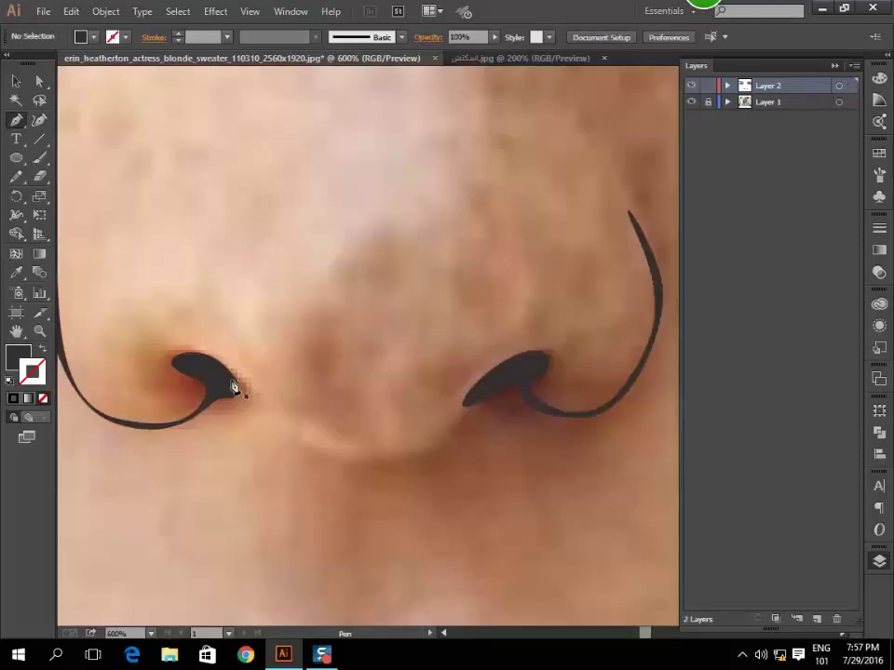
{"action": "left_click", "coordinate": [238, 381]}
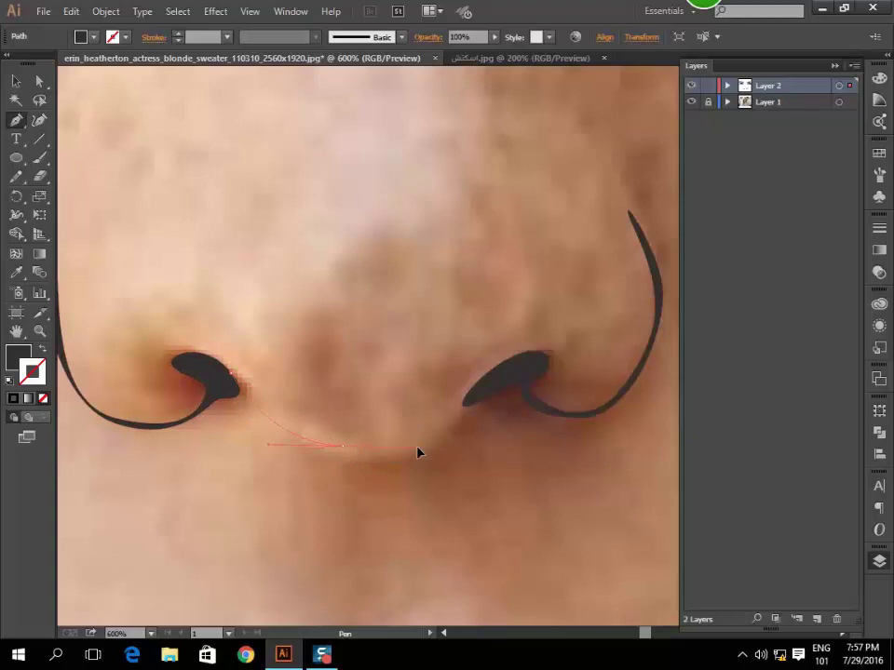
{"action": "mouse_move", "coordinate": [463, 399]}
{"action": "left_mouse_down"}
{"action": "mouse_move", "coordinate": [443, 431]}
{"action": "mouse_move", "coordinate": [330, 458]}
{"action": "mouse_move", "coordinate": [240, 401]}
{"action": "mouse_move", "coordinate": [235, 378]}
{"action": "left_mouse_up"}
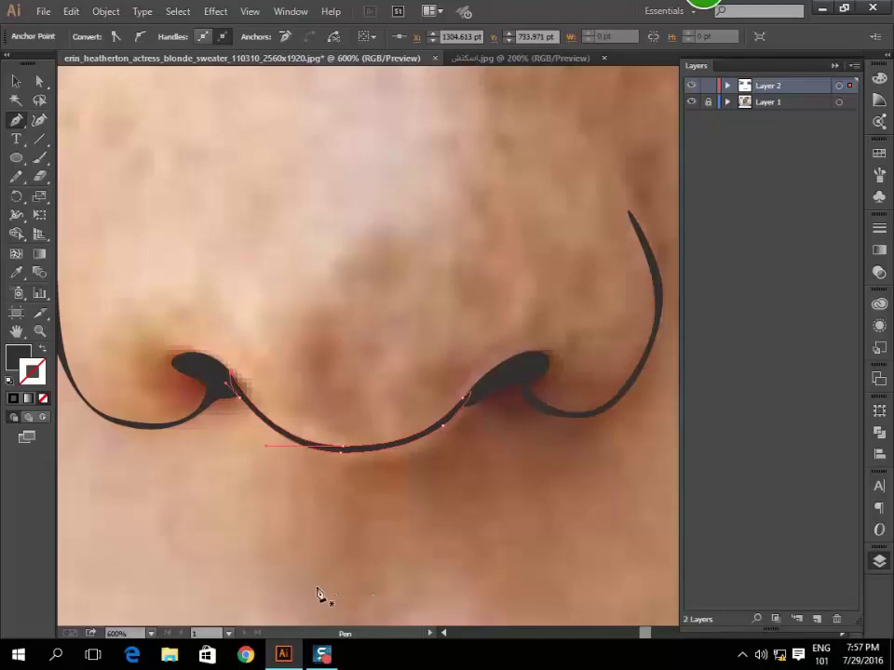
{"action": "key", "text": "ctrl+minus"}
{"action": "key", "text": "ctrl+minus"}
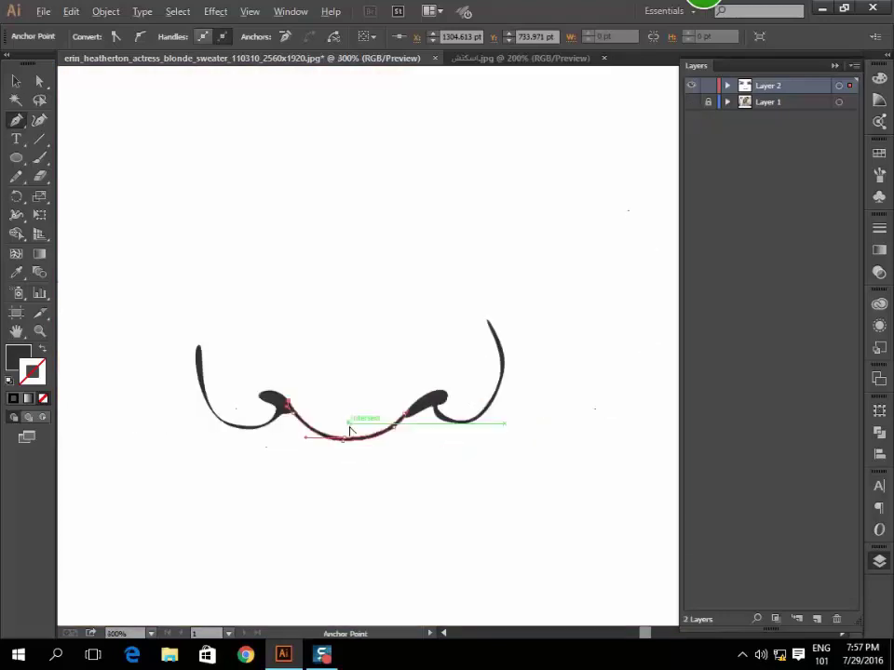
{"action": "key", "text": "ctrl+minus"}
{"action": "key", "text": "ctrl+minus"}
{"action": "left_click", "coordinate": [365, 489], "text": "ctrl"}
{"action": "key", "text": "ctrl+minus"}
{"action": "key", "text": "ctrl+minus"}
{"action": "key", "text": "ctrl+minus"}
{"action": "scroll", "coordinate": [466, 379], "scroll_direction": "down", "scroll_amount": 3}
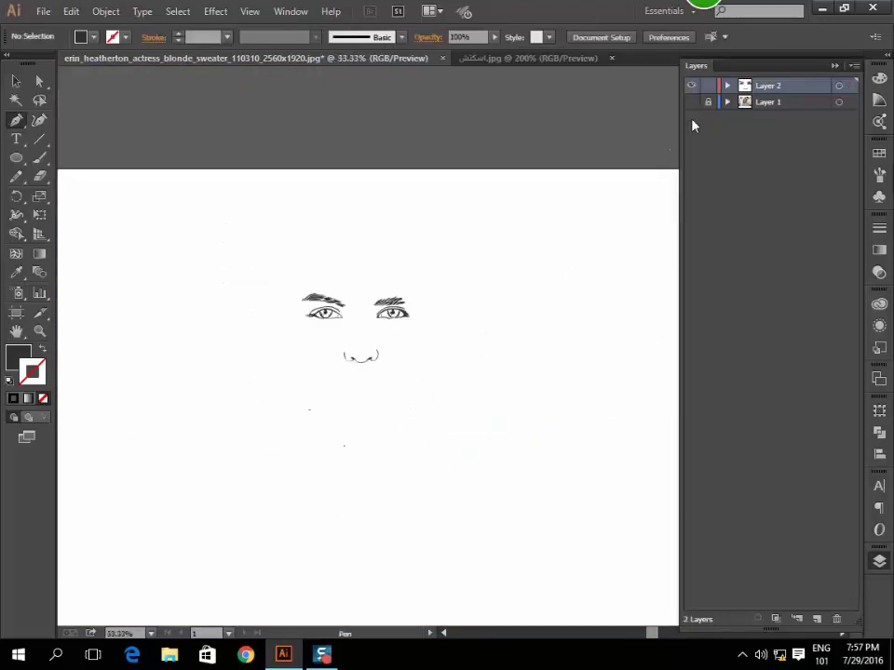
{"action": "left_click", "coordinate": [692, 102]}
Trace the line between the lips to the right corner, set to black outline, no fill.
{"action": "scroll", "coordinate": [369, 428], "scroll_direction": "up", "scroll_amount": 3}
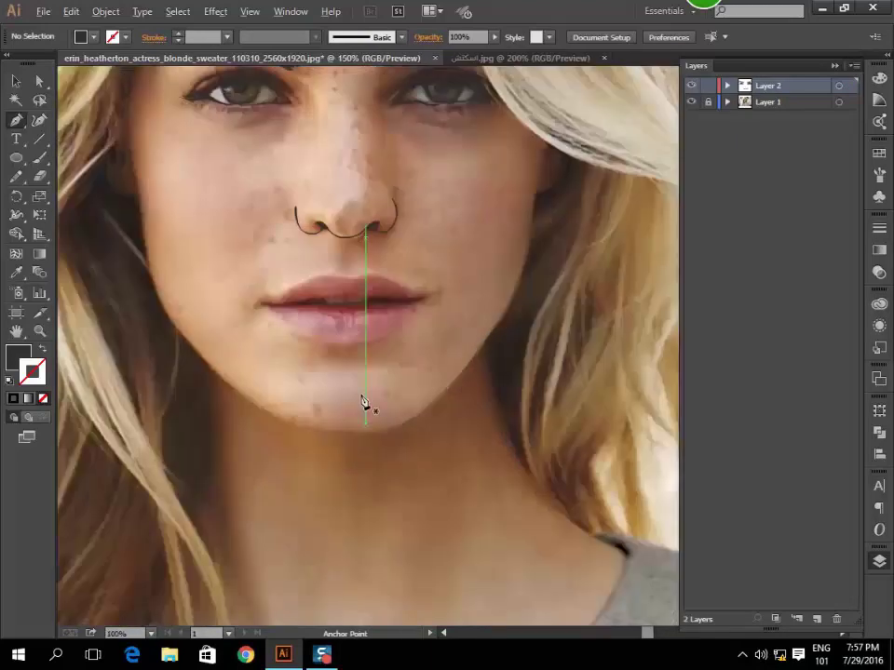
{"action": "scroll", "coordinate": [258, 343], "scroll_direction": "up", "scroll_amount": 2}
{"action": "scroll", "coordinate": [269, 475], "scroll_direction": "up", "scroll_amount": 2}
{"action": "scroll", "coordinate": [265, 444], "scroll_direction": "up", "scroll_amount": 1}
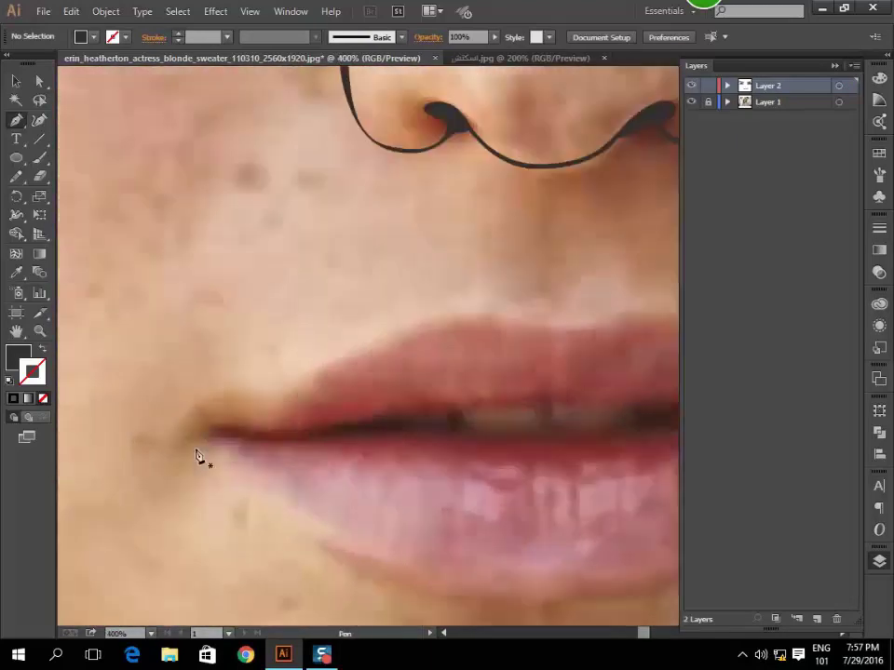
{"action": "mouse_move", "coordinate": [339, 444]}
{"action": "left_mouse_down"}
{"action": "mouse_move", "coordinate": [415, 448]}
{"action": "mouse_move", "coordinate": [400, 436]}
{"action": "left_mouse_up"}
{"action": "scroll", "coordinate": [424, 446], "scroll_direction": "right", "scroll_amount": 5}
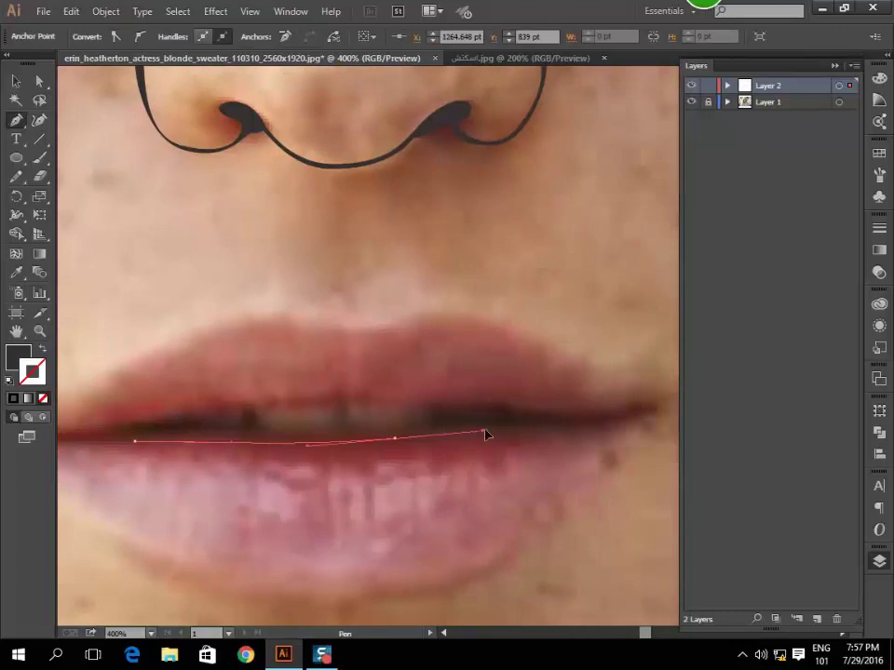
{"action": "left_click_drag", "start_coordinate": [485, 434], "coordinate": [555, 430]}
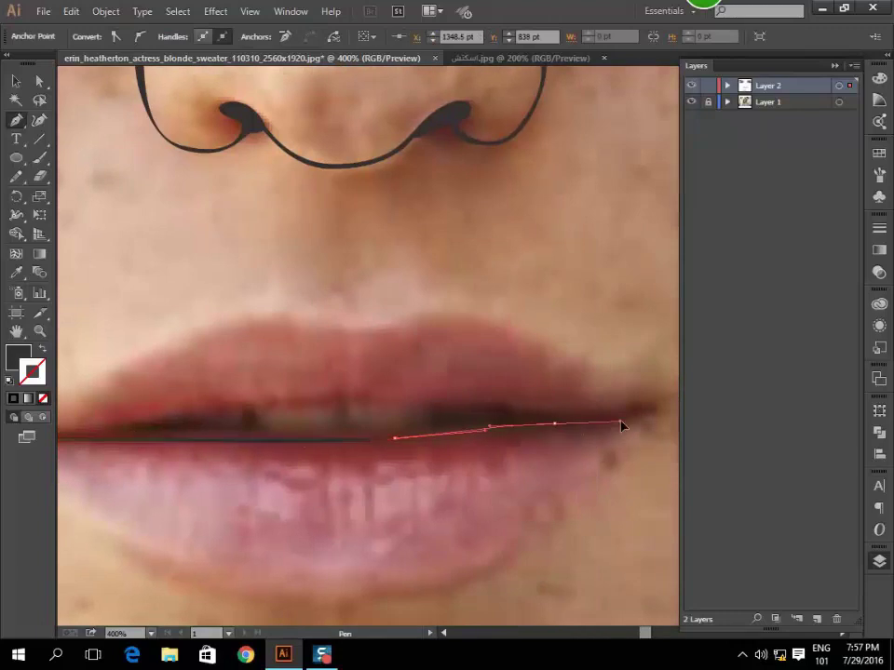
{"action": "left_click_drag", "start_coordinate": [642, 410], "coordinate": [135, 398]}
{"action": "left_click", "coordinate": [39, 349]}
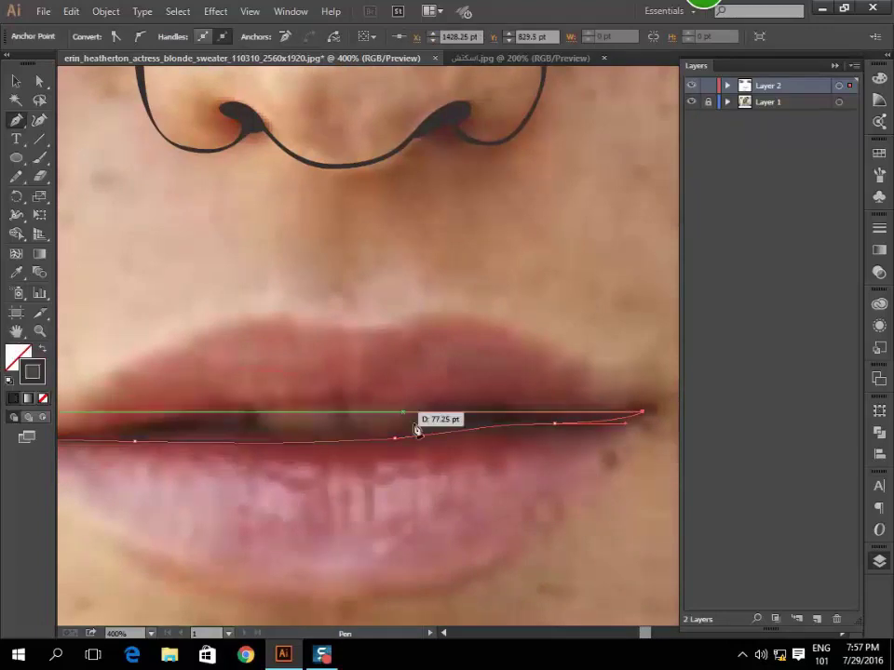
{"action": "scroll", "coordinate": [445, 447], "scroll_direction": "up", "scroll_amount": 1}
Trace the mouth-gap path back through the lips and around the front teeth opening.
{"action": "left_click_drag", "start_coordinate": [612, 413], "coordinate": [555, 400]}
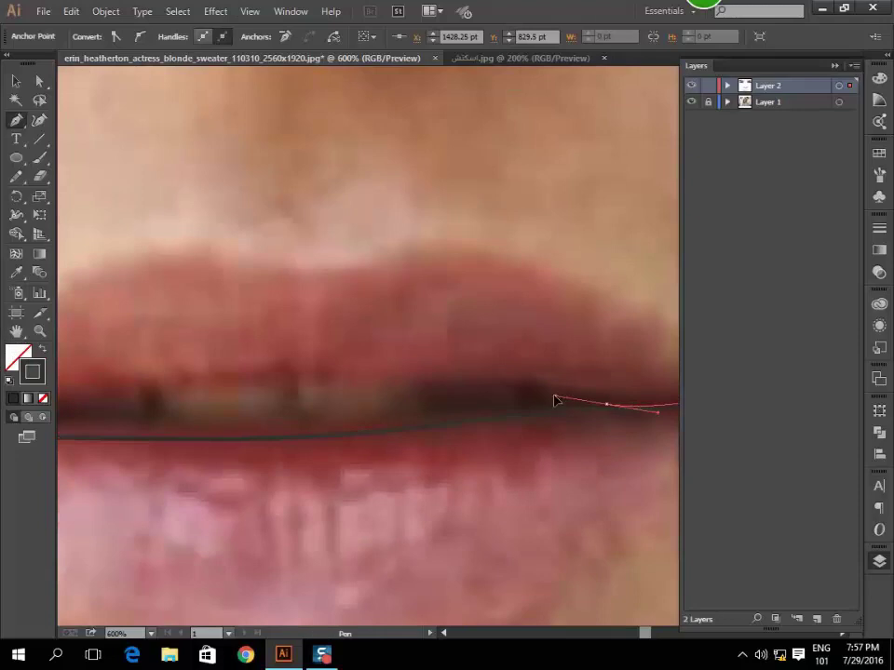
{"action": "left_click_drag", "start_coordinate": [370, 431], "coordinate": [485, 392]}
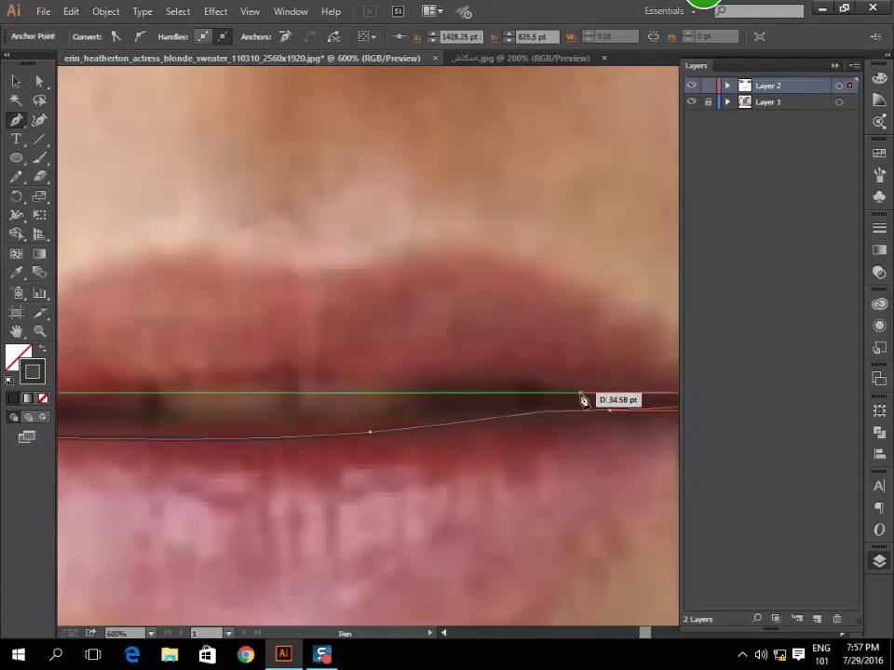
{"action": "mouse_move", "coordinate": [485, 396]}
{"action": "left_mouse_down"}
{"action": "mouse_move", "coordinate": [517, 379]}
{"action": "mouse_move", "coordinate": [444, 384]}
{"action": "left_mouse_up"}
{"action": "mouse_move", "coordinate": [377, 421]}
{"action": "left_mouse_down"}
{"action": "mouse_move", "coordinate": [386, 422]}
{"action": "mouse_move", "coordinate": [303, 429]}
{"action": "mouse_move", "coordinate": [295, 400]}
{"action": "left_mouse_up"}
{"action": "left_click", "coordinate": [293, 382]}
{"action": "key", "text": "ctrl+plus"}
{"action": "key", "text": "ctrl+plus"}
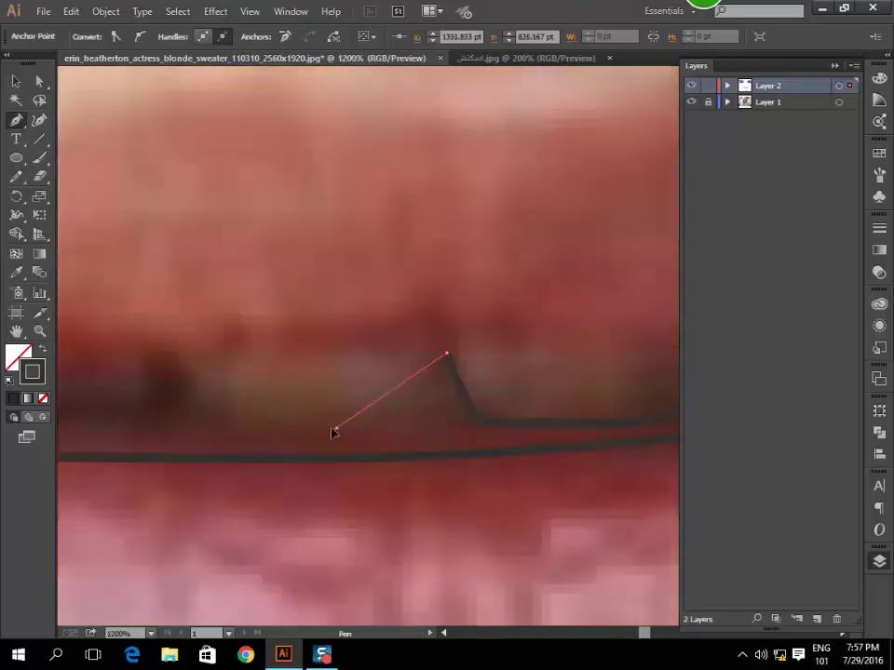
{"action": "left_click_drag", "start_coordinate": [178, 432], "coordinate": [173, 363]}
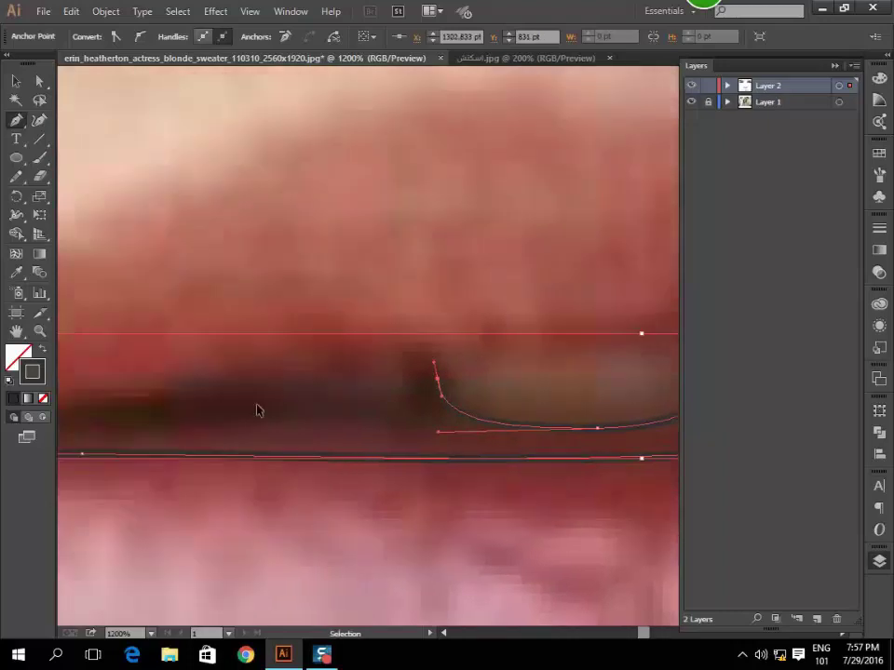
{"action": "mouse_move", "coordinate": [262, 376]}
{"action": "left_mouse_down"}
{"action": "mouse_move", "coordinate": [207, 395]}
{"action": "mouse_move", "coordinate": [178, 389]}
{"action": "left_mouse_up"}
{"action": "key", "text": "ctrl+minus"}
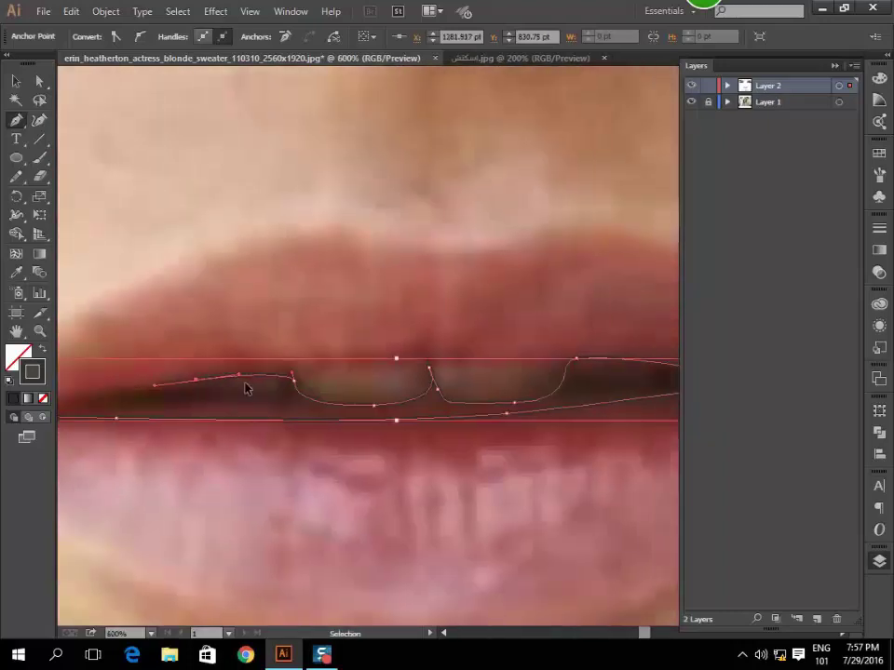
{"action": "mouse_move", "coordinate": [293, 407]}
{"action": "left_mouse_down"}
{"action": "mouse_move", "coordinate": [289, 386]}
{"action": "mouse_move", "coordinate": [354, 391]}
{"action": "mouse_move", "coordinate": [423, 380]}
{"action": "left_mouse_up"}
{"action": "key", "text": "ctrl+plus"}
{"action": "key", "text": "ctrl+plus"}
{"action": "left_click_drag", "start_coordinate": [449, 443], "coordinate": [448, 445]}
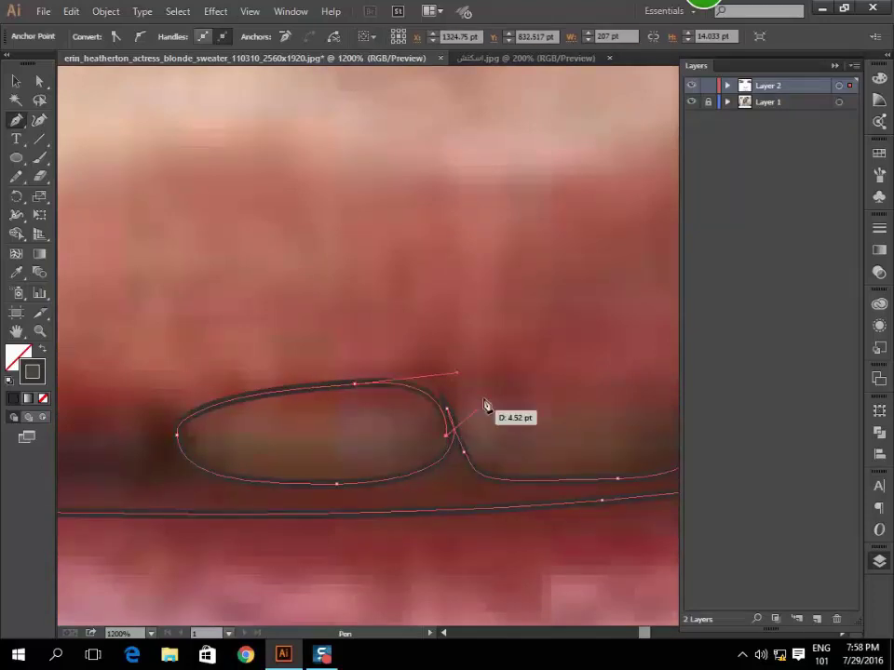
{"action": "left_click_drag", "start_coordinate": [448, 445], "coordinate": [595, 381]}
Close the mouth-gap path at the left corner and fill it solid black.
{"action": "key", "text": "ctrl+minus"}
{"action": "key", "text": "ctrl+minus"}
{"action": "key", "text": "ctrl+minus"}
{"action": "key", "text": "ctrl+plus"}
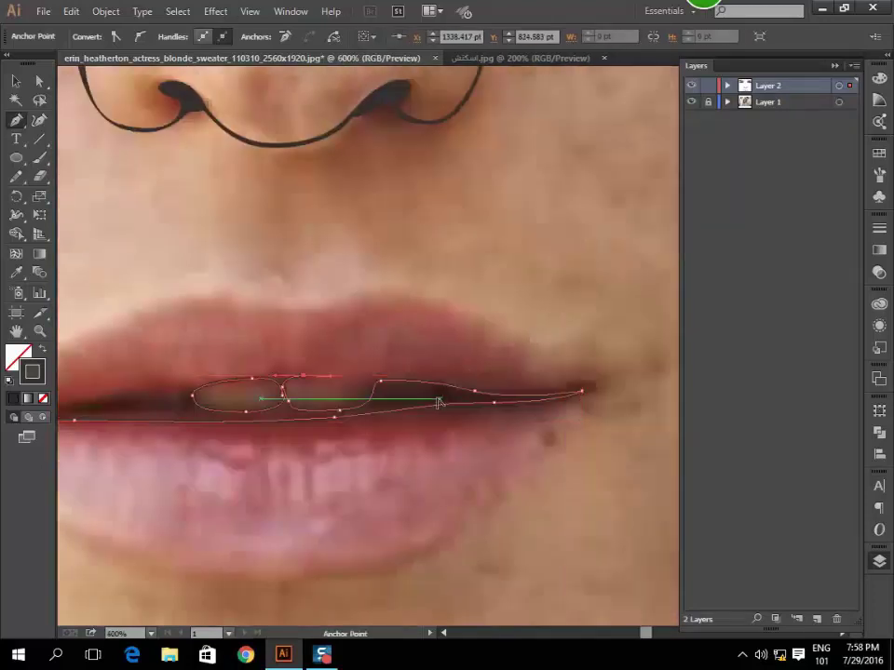
{"action": "key", "text": "ctrl+plus"}
{"action": "mouse_move", "coordinate": [358, 374]}
{"action": "left_mouse_down"}
{"action": "mouse_move", "coordinate": [133, 354]}
{"action": "mouse_move", "coordinate": [137, 397]}
{"action": "left_mouse_up"}
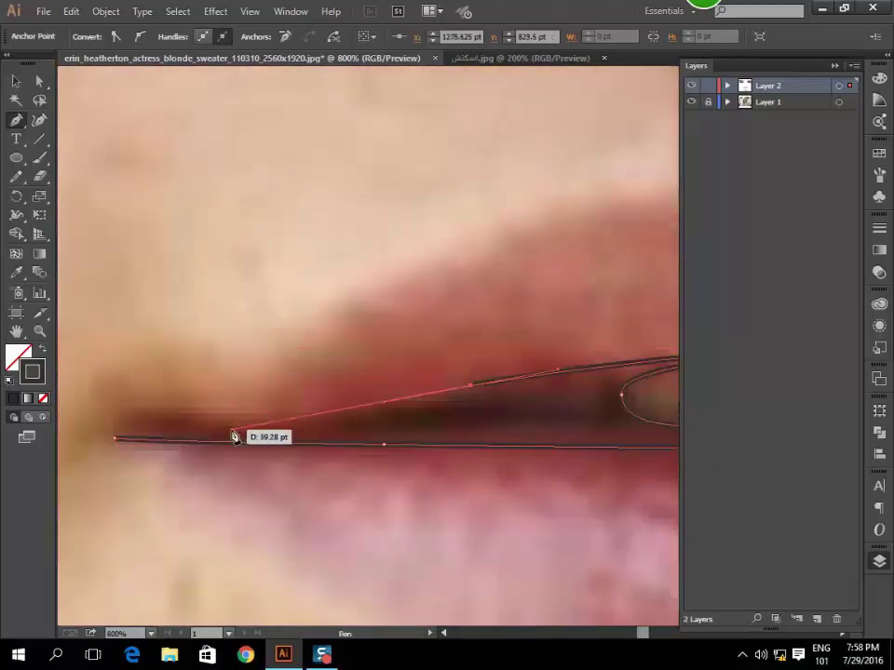
{"action": "left_click_drag", "start_coordinate": [240, 431], "coordinate": [194, 431]}
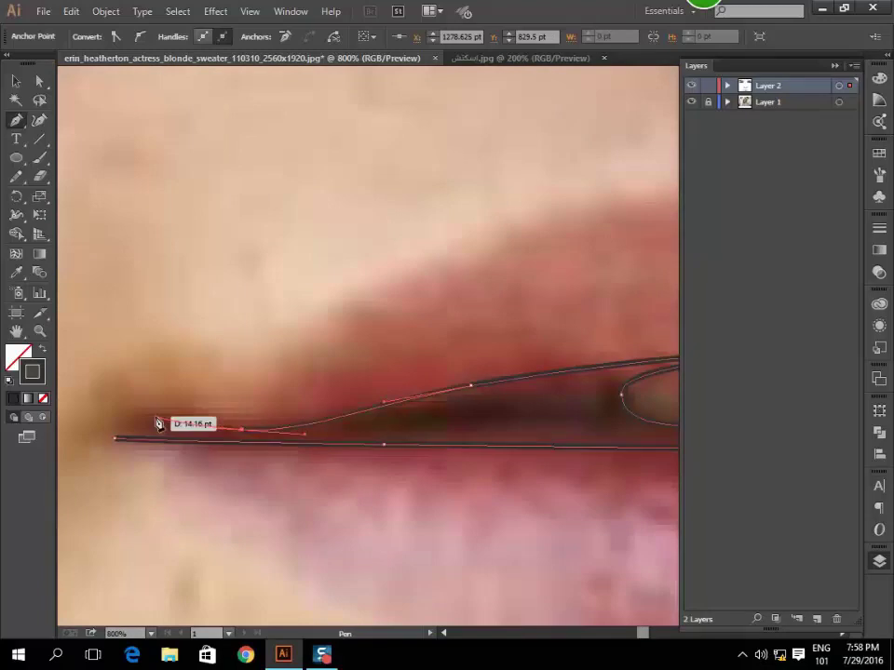
{"action": "left_click_drag", "start_coordinate": [142, 413], "coordinate": [115, 412]}
{"action": "left_click", "coordinate": [115, 437]}
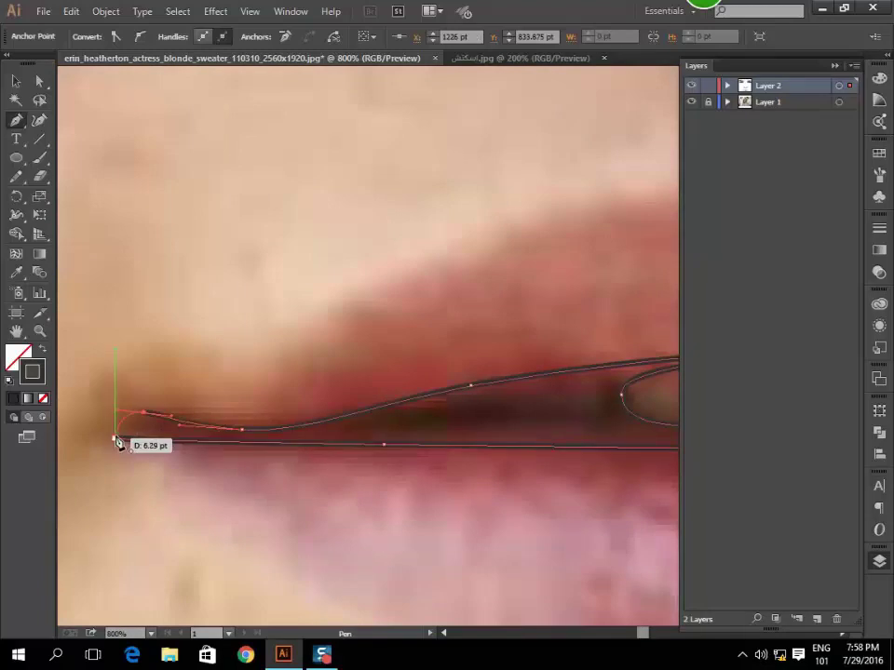
{"action": "left_click", "coordinate": [41, 352]}
{"action": "key", "text": "ctrl+minus"}
{"action": "key", "text": "ctrl+minus"}
{"action": "key", "text": "ctrl+minus"}
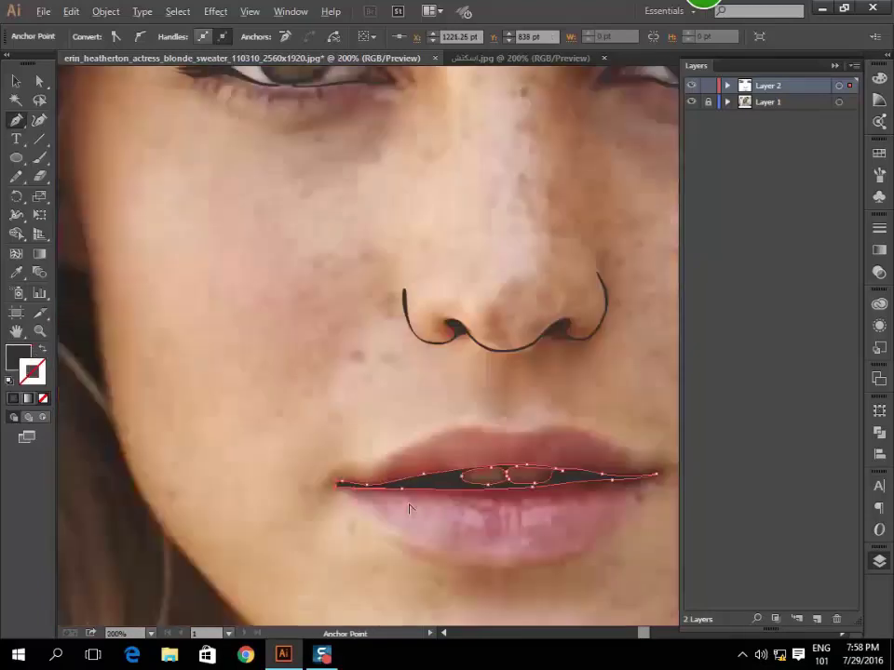
{"action": "key", "text": "ctrl+minus"}
{"action": "key", "text": "ctrl+shift+a"}
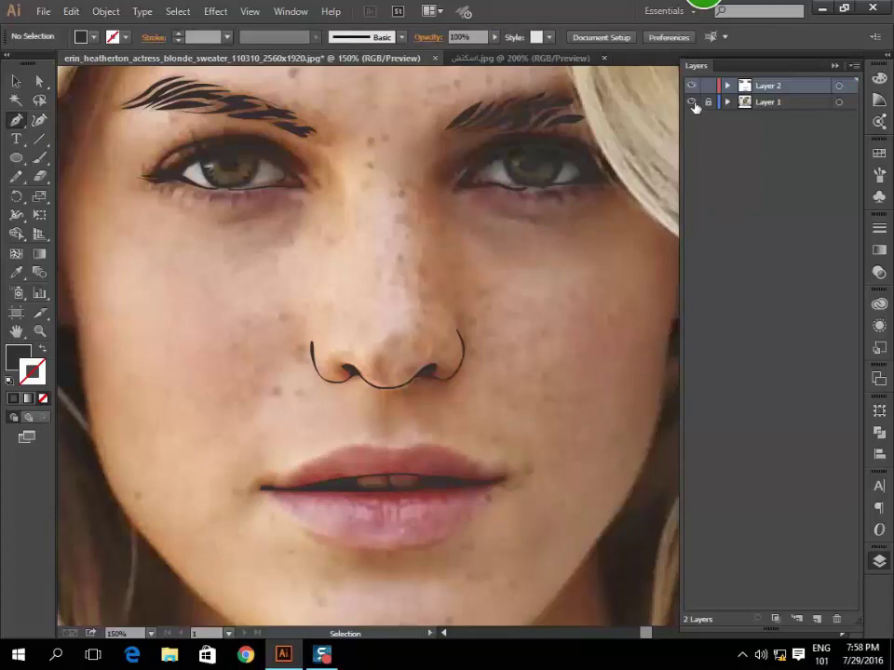
Hide and re-show the background photo to check the traced line drawing.
{"action": "left_click", "coordinate": [692, 102]}
{"action": "key", "text": "ctrl+minus"}
{"action": "key", "text": "ctrl+minus"}
{"action": "key", "text": "ctrl+minus"}
{"action": "key", "text": "ctrl+minus"}
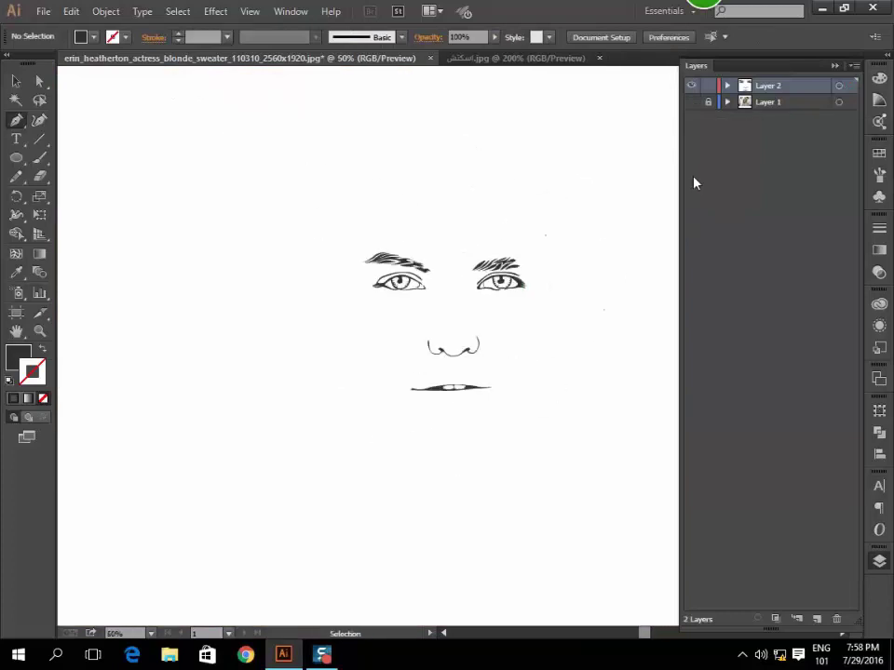
{"action": "left_click", "coordinate": [691, 102]}
{"action": "scroll", "coordinate": [459, 396], "scroll_direction": "up", "scroll_amount": 3}
{"action": "scroll", "coordinate": [393, 422], "scroll_direction": "up", "scroll_amount": 1}
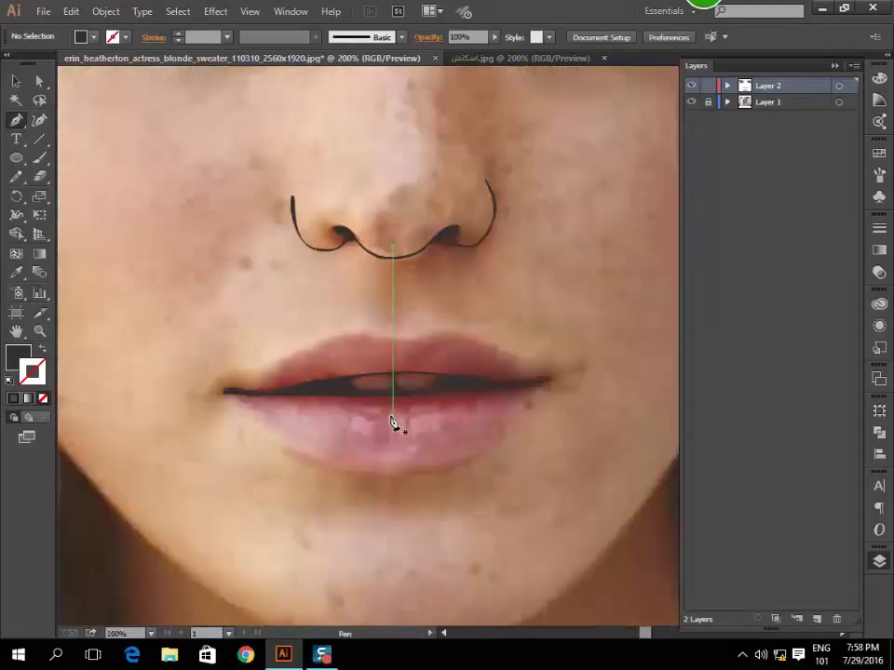
Compare with the line-art reference, then place the first lower-lip anchor at the left corner.
{"action": "left_click", "coordinate": [484, 58]}
{"action": "scroll", "coordinate": [372, 326], "scroll_direction": "down", "scroll_amount": 3}
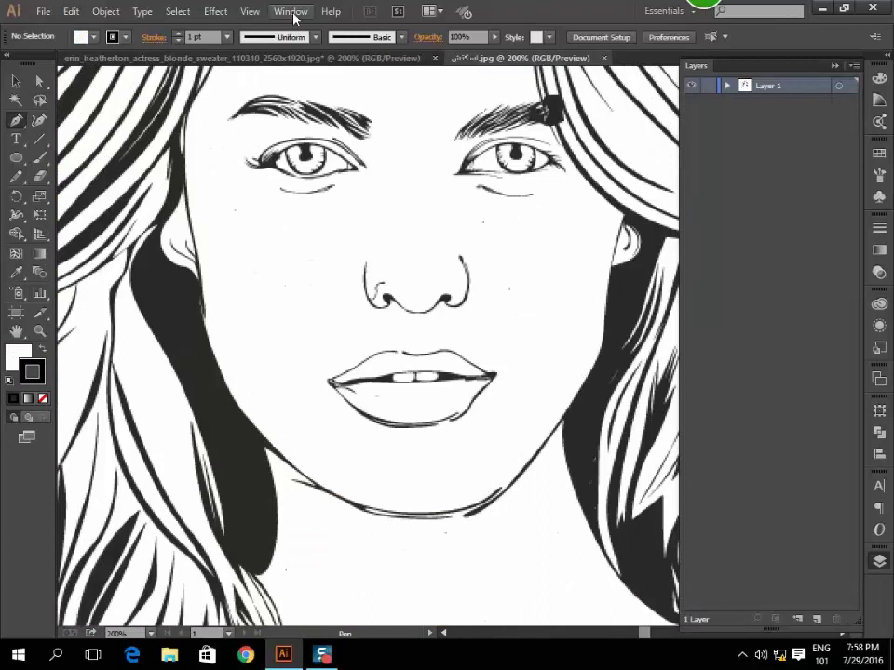
{"action": "left_click", "coordinate": [327, 62]}
{"action": "scroll", "coordinate": [269, 361], "scroll_direction": "up", "scroll_amount": 1}
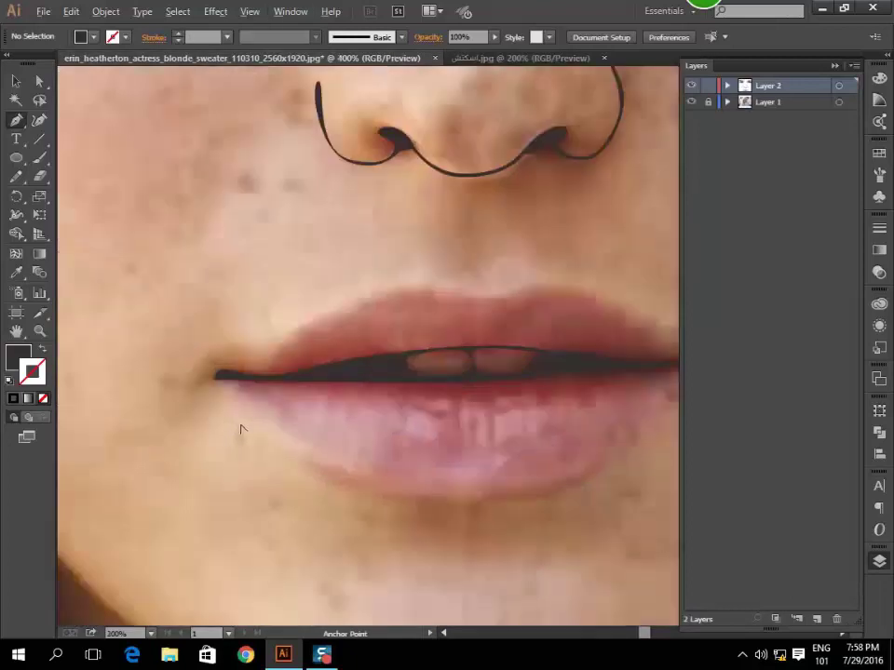
{"action": "scroll", "coordinate": [225, 365], "scroll_direction": "up", "scroll_amount": 1}
{"action": "scroll", "coordinate": [278, 425], "scroll_direction": "down", "scroll_amount": 1}
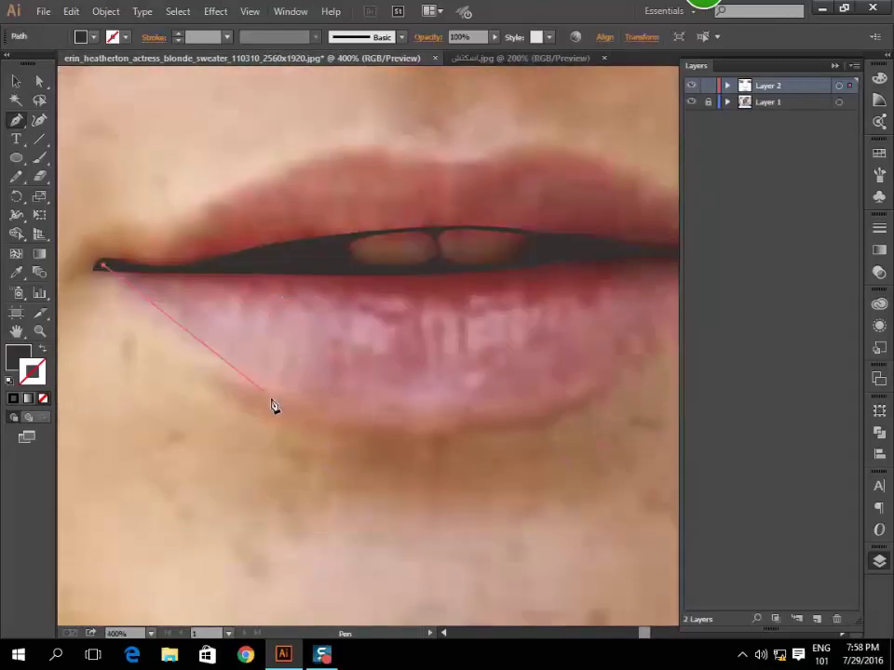
{"action": "left_click", "coordinate": [465, 58]}
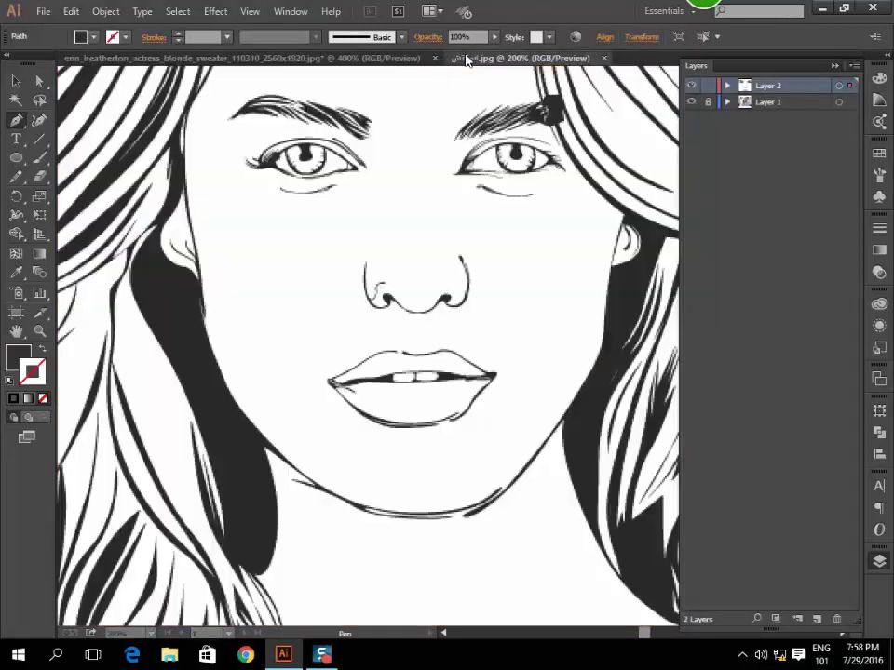
{"action": "left_click", "coordinate": [353, 60]}
{"action": "mouse_move", "coordinate": [318, 424]}
{"action": "left_mouse_down"}
{"action": "mouse_move", "coordinate": [426, 454]}
{"action": "mouse_move", "coordinate": [465, 432]}
{"action": "left_mouse_up"}
Add curved anchors along the lower lip's bottom edge and close the thin tapered shape.
{"action": "scroll", "coordinate": [465, 433], "scroll_direction": "up", "scroll_amount": 1}
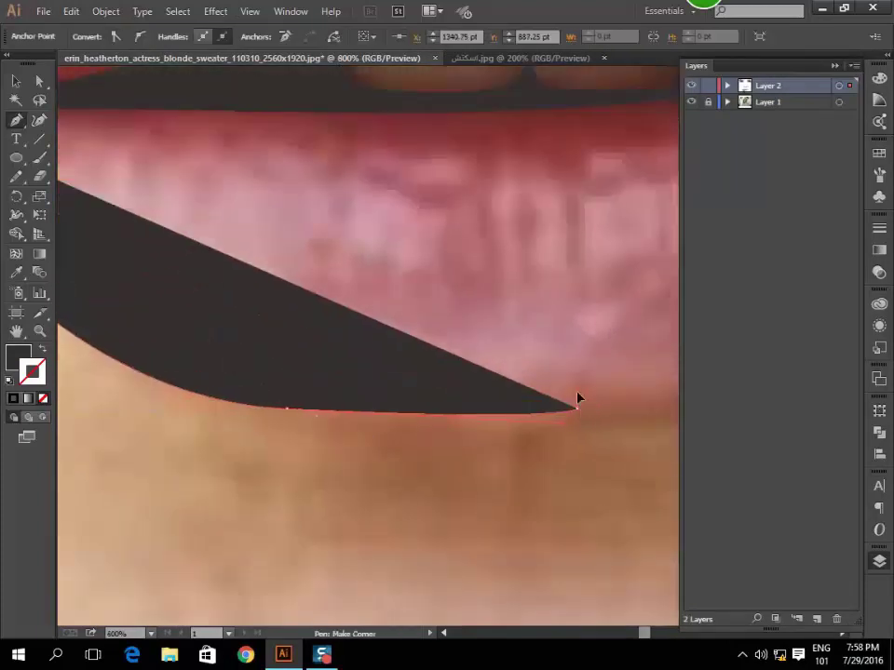
{"action": "mouse_move", "coordinate": [577, 398]}
{"action": "left_mouse_down"}
{"action": "mouse_move", "coordinate": [586, 400]}
{"action": "mouse_move", "coordinate": [578, 424]}
{"action": "left_mouse_up"}
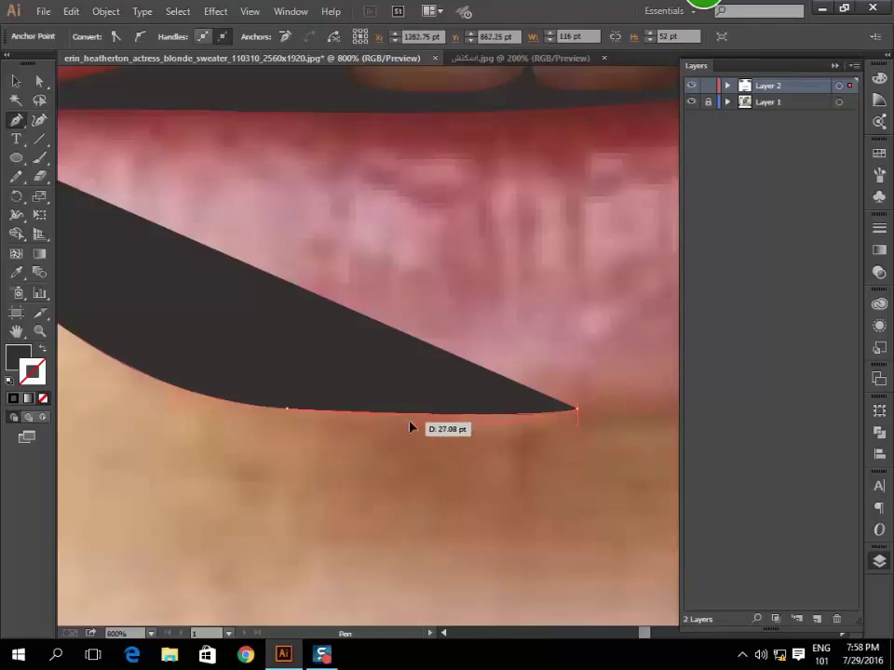
{"action": "left_click_drag", "start_coordinate": [248, 407], "coordinate": [396, 441]}
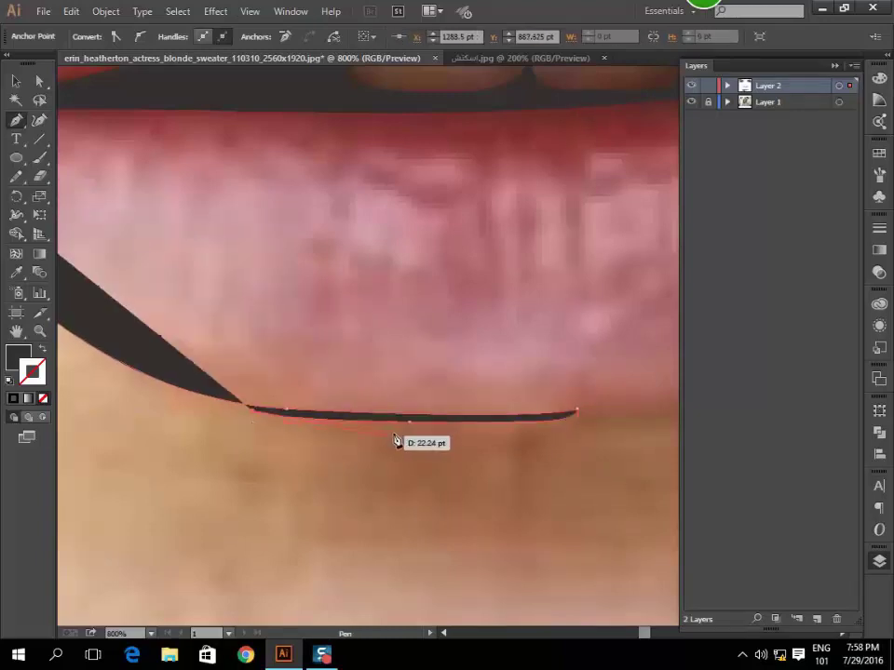
{"action": "mouse_move", "coordinate": [577, 411]}
{"action": "left_mouse_down"}
{"action": "mouse_move", "coordinate": [590, 426]}
{"action": "mouse_move", "coordinate": [439, 447]}
{"action": "mouse_move", "coordinate": [265, 437]}
{"action": "mouse_move", "coordinate": [199, 414]}
{"action": "mouse_move", "coordinate": [264, 472]}
{"action": "mouse_move", "coordinate": [253, 461]}
{"action": "left_mouse_up"}
{"action": "scroll", "coordinate": [553, 431], "scroll_direction": "right", "scroll_amount": 3}
{"action": "scroll", "coordinate": [222, 484], "scroll_direction": "up", "scroll_amount": 3}
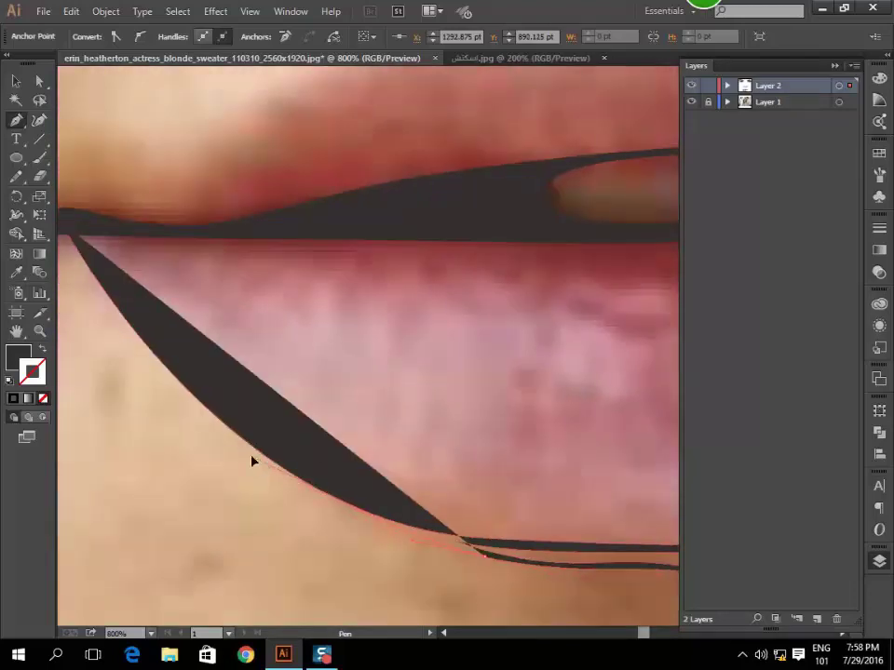
{"action": "mouse_move", "coordinate": [74, 228]}
{"action": "left_mouse_down"}
{"action": "mouse_move", "coordinate": [170, 371]}
{"action": "mouse_move", "coordinate": [173, 343]}
{"action": "mouse_move", "coordinate": [245, 337]}
{"action": "left_mouse_up"}
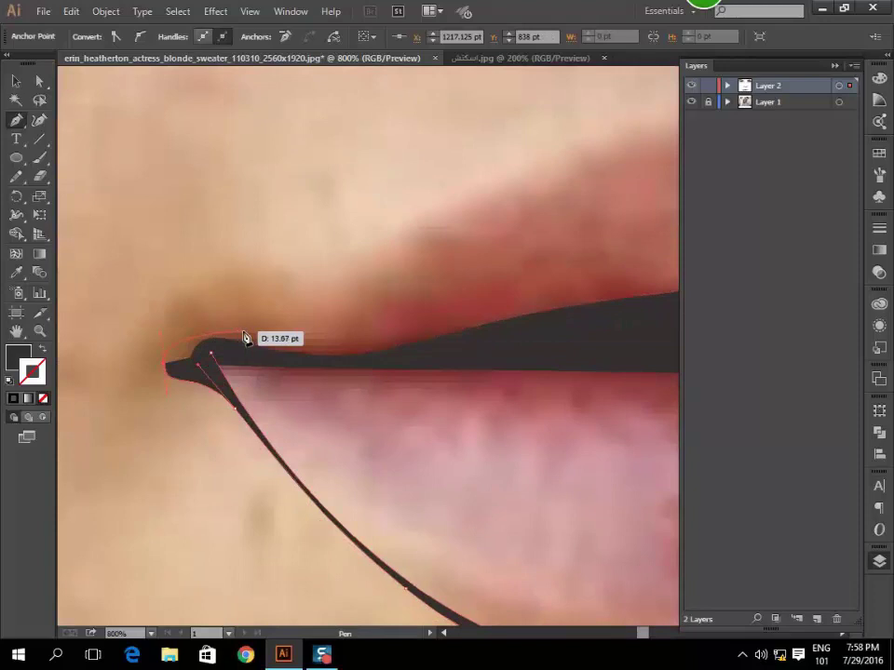
{"action": "scroll", "coordinate": [377, 251], "scroll_direction": "down", "scroll_amount": 2}
Trace the upper lip's top edge toward the right corner as an unfilled outline (Shift+X).
{"action": "scroll", "coordinate": [400, 317], "scroll_direction": "down", "scroll_amount": 2}
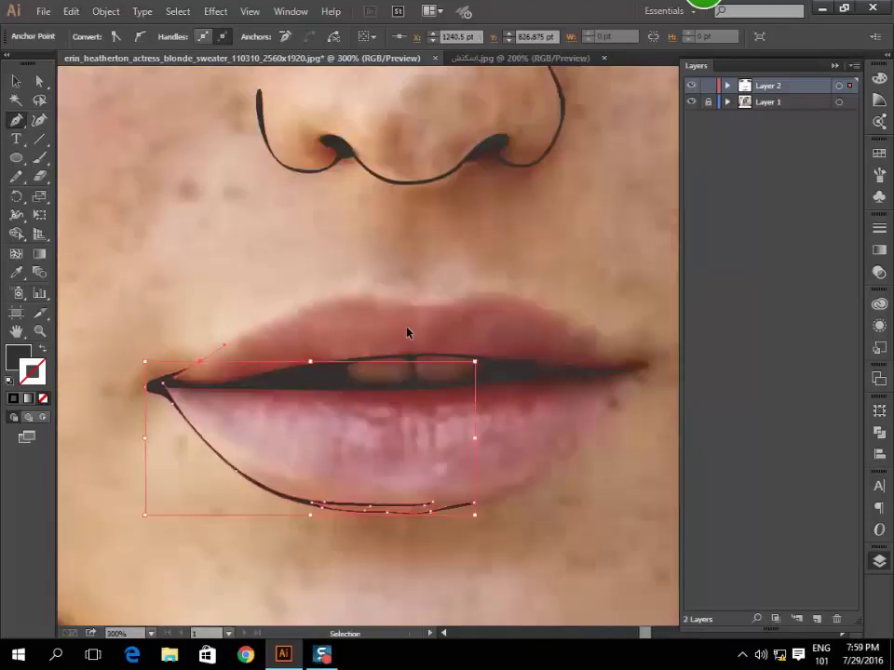
{"action": "scroll", "coordinate": [392, 319], "scroll_direction": "up", "scroll_amount": 3}
{"action": "left_click_drag", "start_coordinate": [414, 287], "coordinate": [452, 301]}
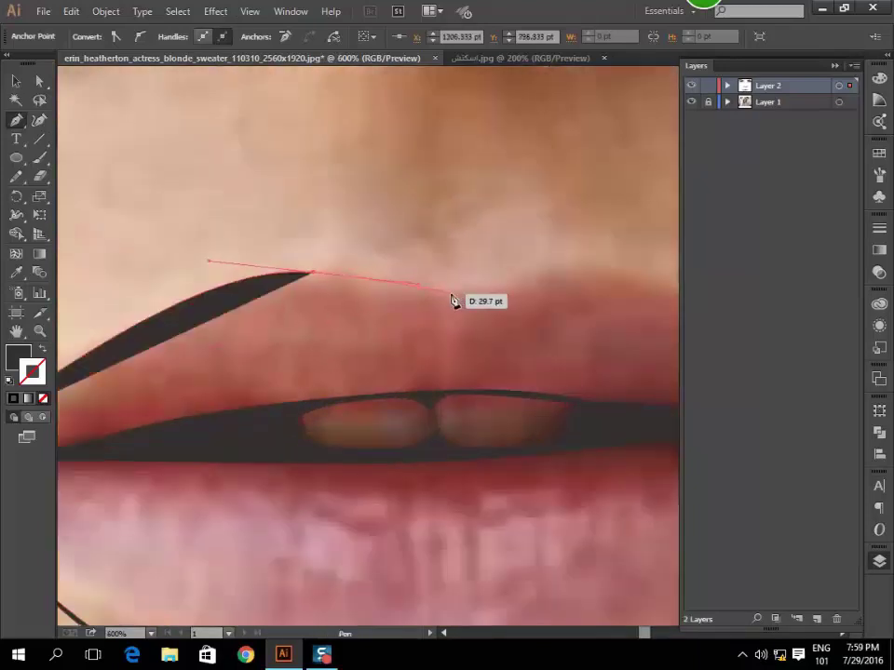
{"action": "scroll", "coordinate": [522, 292], "scroll_direction": "down", "scroll_amount": 2}
{"action": "scroll", "coordinate": [464, 358], "scroll_direction": "up", "scroll_amount": 2}
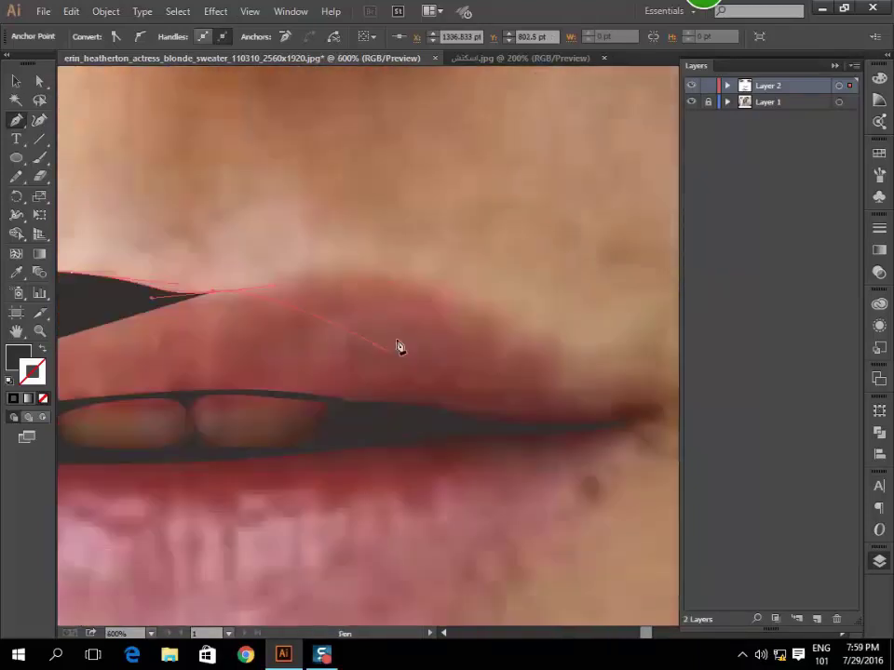
{"action": "left_click_drag", "start_coordinate": [363, 299], "coordinate": [426, 305]}
{"action": "mouse_move", "coordinate": [575, 379]}
{"action": "left_mouse_down"}
{"action": "mouse_move", "coordinate": [652, 410]}
{"action": "mouse_move", "coordinate": [639, 439]}
{"action": "mouse_move", "coordinate": [638, 431]}
{"action": "mouse_move", "coordinate": [63, 340]}
{"action": "mouse_move", "coordinate": [520, 363]}
{"action": "left_mouse_up"}
{"action": "key", "text": "shift+x"}
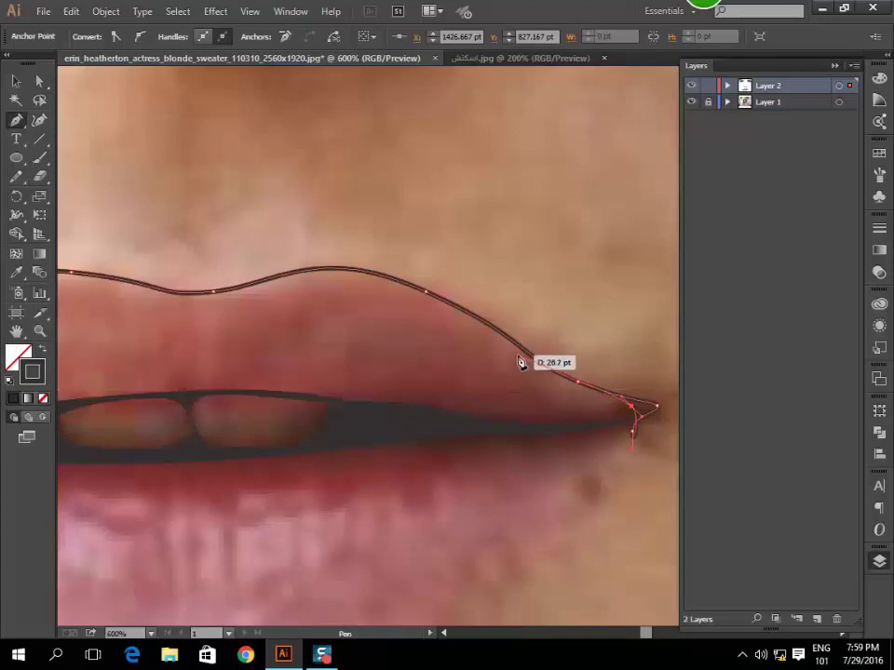
{"action": "mouse_move", "coordinate": [477, 317]}
{"action": "left_mouse_down"}
{"action": "mouse_move", "coordinate": [298, 272]}
{"action": "mouse_move", "coordinate": [458, 302]}
{"action": "mouse_move", "coordinate": [451, 304]}
{"action": "left_mouse_up"}
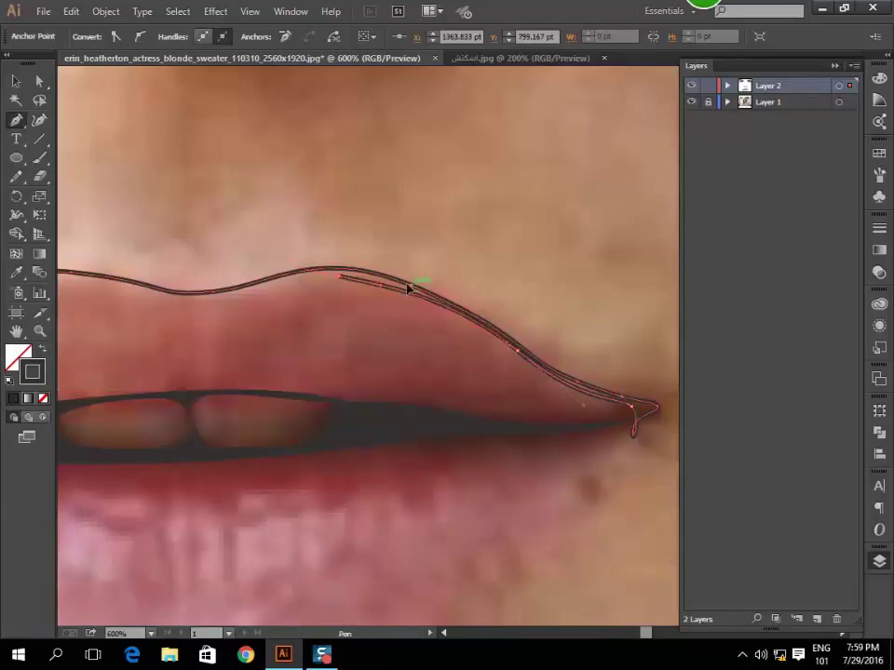
{"action": "scroll", "coordinate": [320, 277], "scroll_direction": "left", "scroll_amount": 1}
{"action": "left_click_drag", "start_coordinate": [301, 322], "coordinate": [263, 309]}
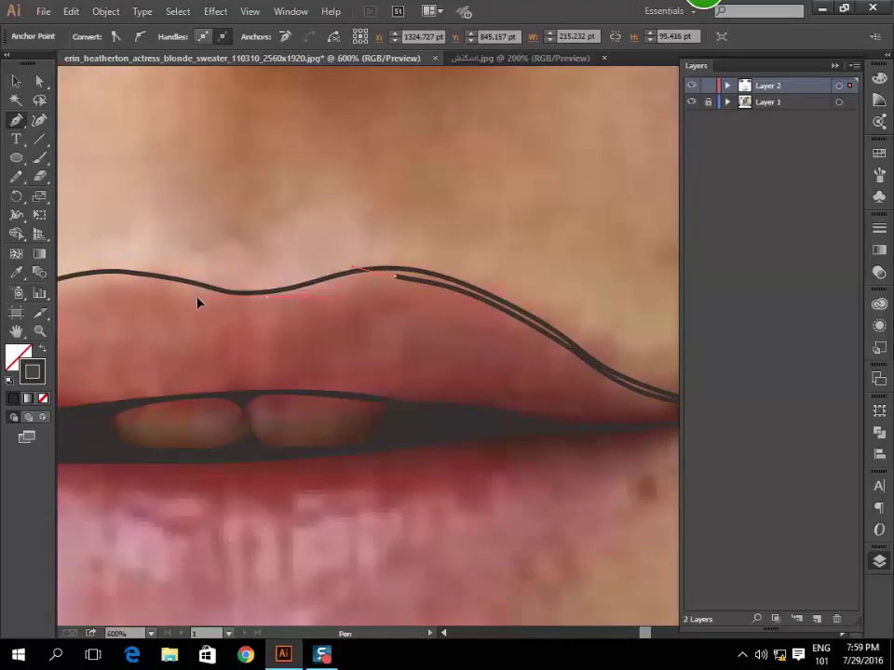
Move the upper-lip path so it meets the left mouth corner, then deselect it.
{"action": "key", "text": "ctrl"}
{"action": "left_click_drag", "start_coordinate": [195, 295], "coordinate": [259, 320]}
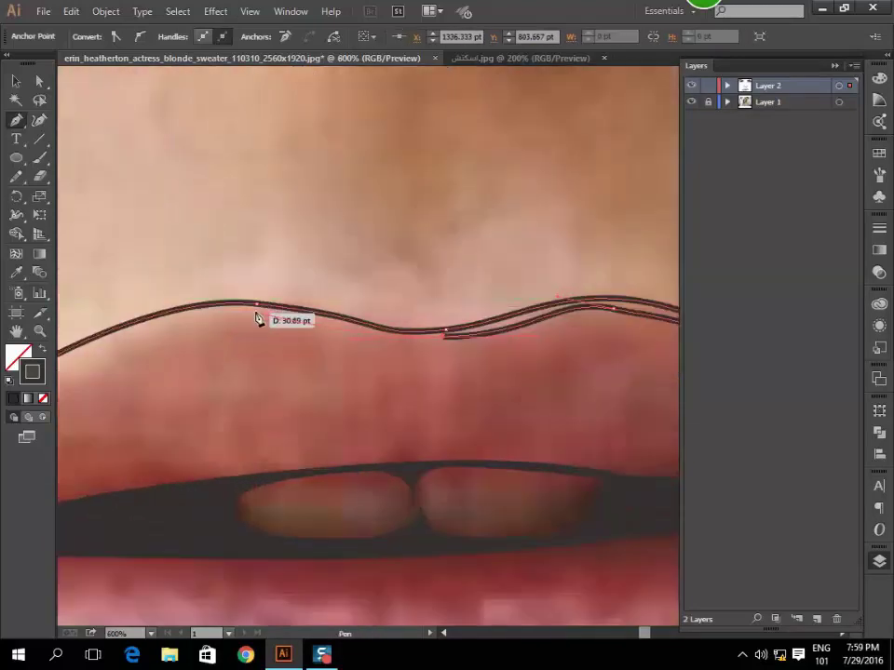
{"action": "scroll", "coordinate": [223, 335], "scroll_direction": "left", "scroll_amount": 3}
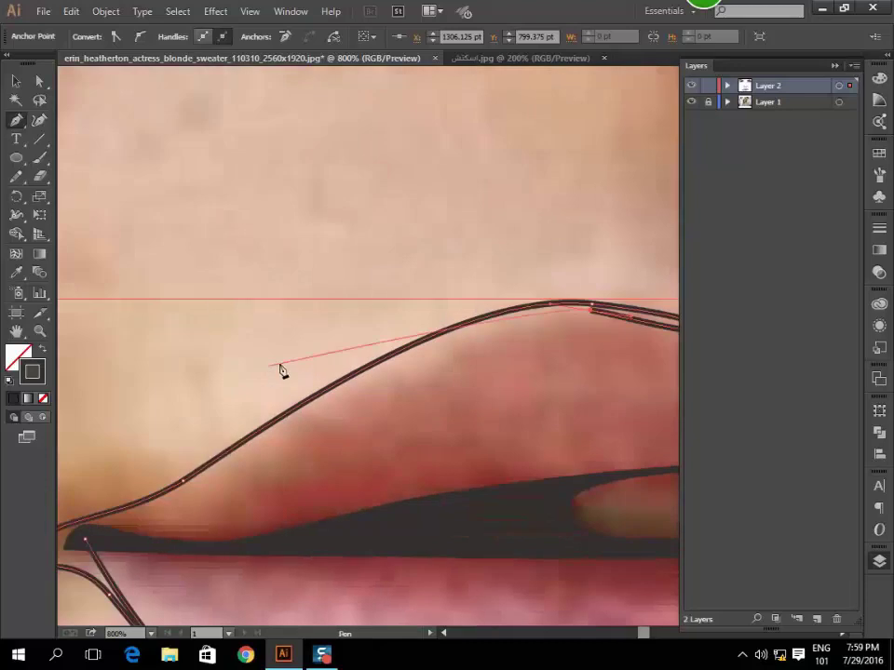
{"action": "scroll", "coordinate": [279, 369], "scroll_direction": "down", "scroll_amount": 3}
{"action": "left_click_drag", "start_coordinate": [182, 342], "coordinate": [86, 369]}
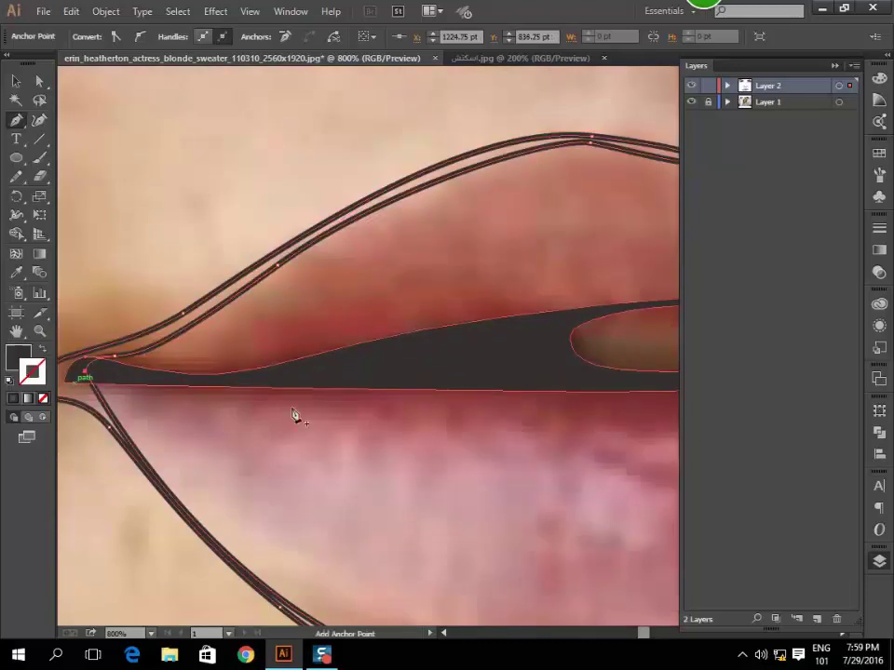
{"action": "scroll", "coordinate": [457, 438], "scroll_direction": "down", "scroll_amount": 3}
{"action": "left_click", "coordinate": [478, 576], "text": "ctrl"}
Start the lower-lip curve at the right mouth corner, undoing one misplaced anchor.
{"action": "scroll", "coordinate": [475, 573], "scroll_direction": "down", "scroll_amount": 3}
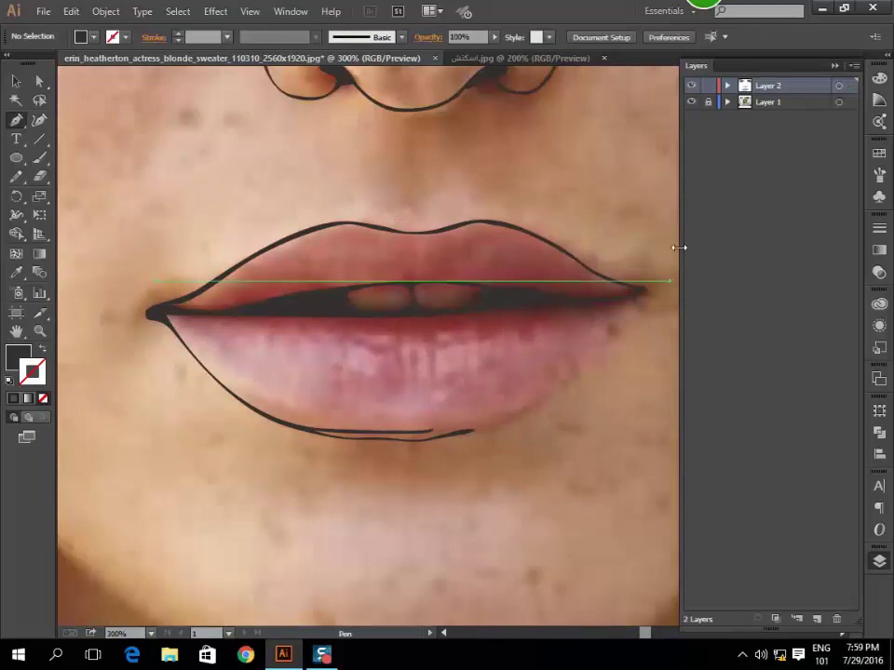
{"action": "scroll", "coordinate": [547, 336], "scroll_direction": "up", "scroll_amount": 1}
{"action": "scroll", "coordinate": [535, 344], "scroll_direction": "up", "scroll_amount": 1}
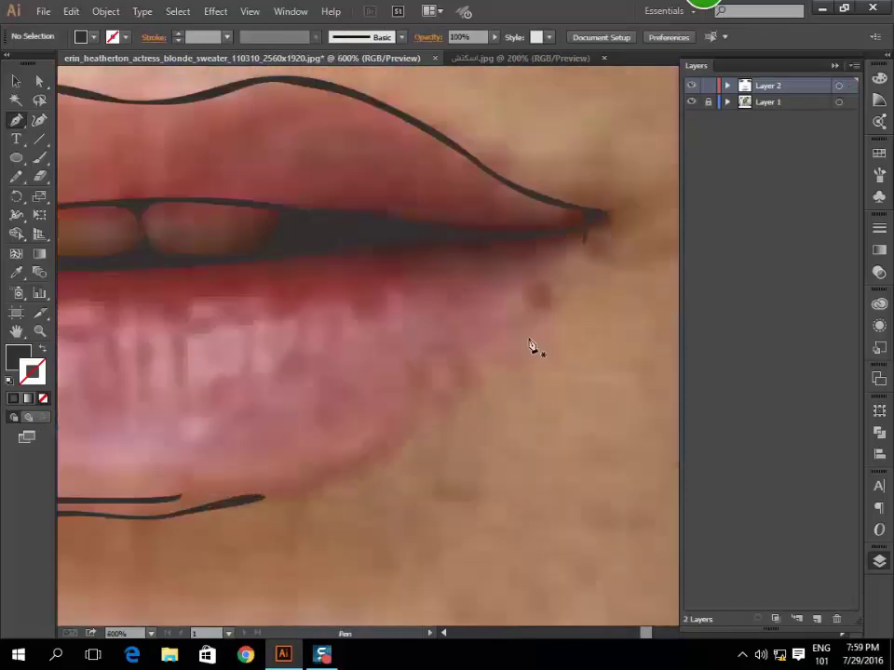
{"action": "mouse_move", "coordinate": [497, 235]}
{"action": "left_mouse_down"}
{"action": "mouse_move", "coordinate": [598, 251]}
{"action": "mouse_move", "coordinate": [587, 262]}
{"action": "left_mouse_up"}
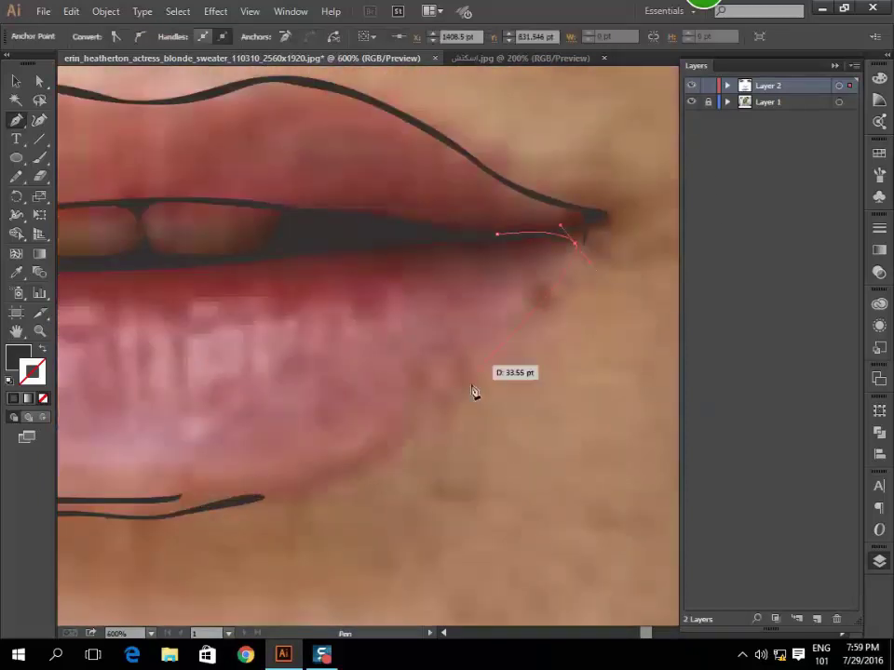
{"action": "left_click_drag", "start_coordinate": [260, 470], "coordinate": [355, 469]}
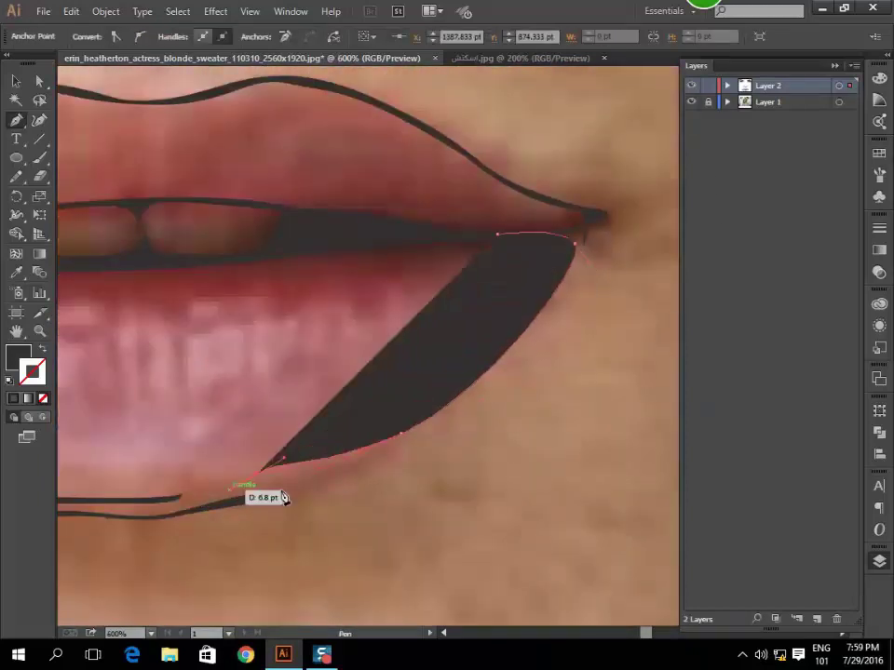
{"action": "key", "text": "ctrl+z"}
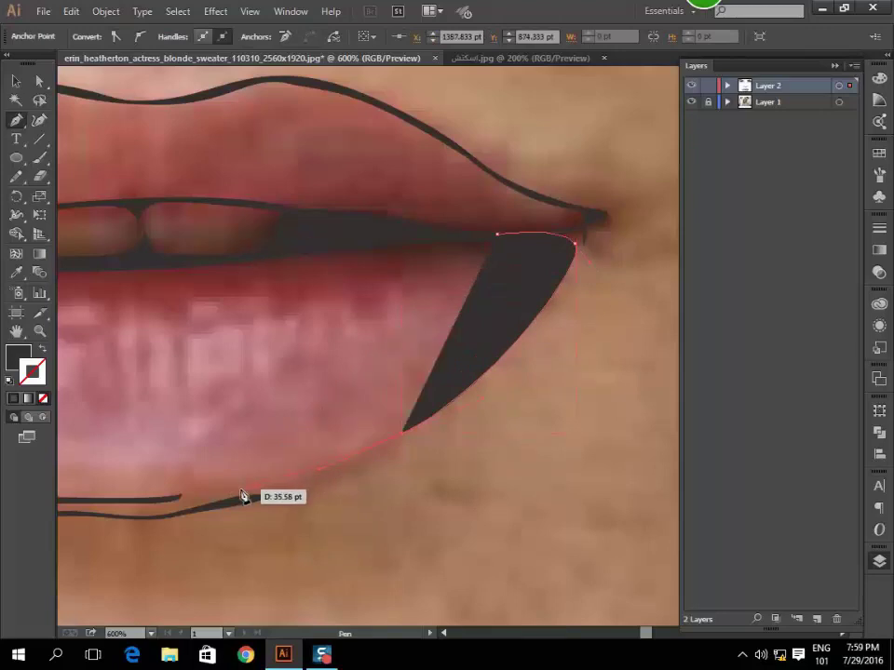
{"action": "mouse_move", "coordinate": [238, 488]}
{"action": "left_mouse_down"}
{"action": "mouse_move", "coordinate": [286, 488]}
{"action": "mouse_move", "coordinate": [457, 420]}
{"action": "left_mouse_up"}
Carry the lower-lip path back up to the mouth corner and along the lip line.
{"action": "scroll", "coordinate": [515, 369], "scroll_direction": "up", "scroll_amount": 2}
{"action": "scroll", "coordinate": [515, 369], "scroll_direction": "right", "scroll_amount": 3}
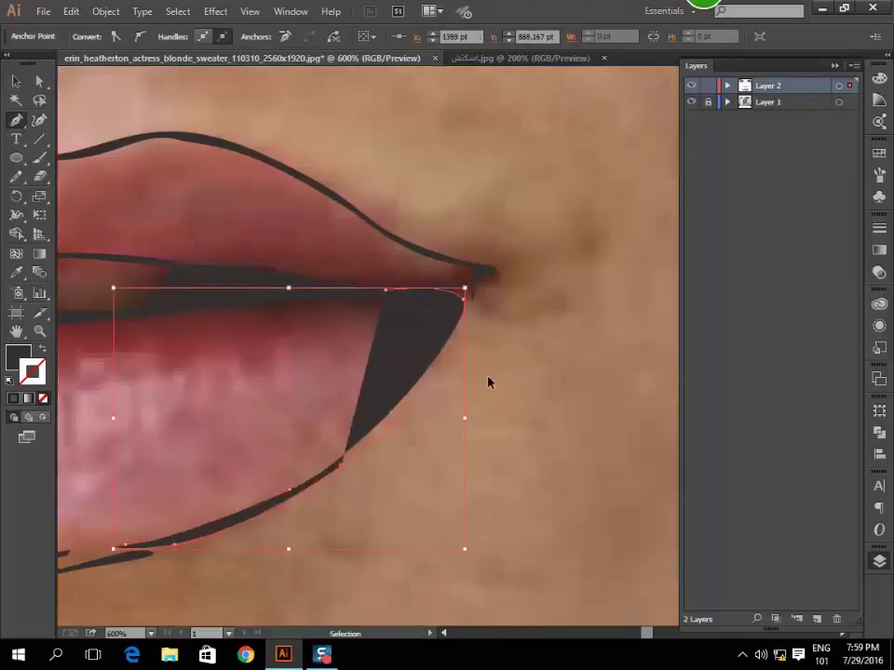
{"action": "left_click_drag", "start_coordinate": [465, 289], "coordinate": [464, 333]}
{"action": "left_click", "coordinate": [500, 284]}
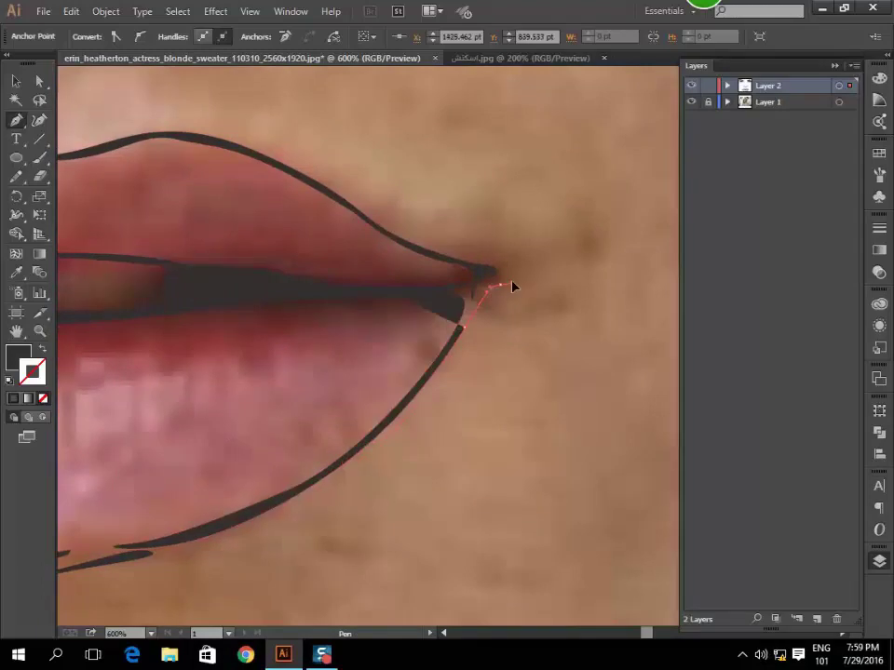
{"action": "left_click_drag", "start_coordinate": [489, 269], "coordinate": [385, 291]}
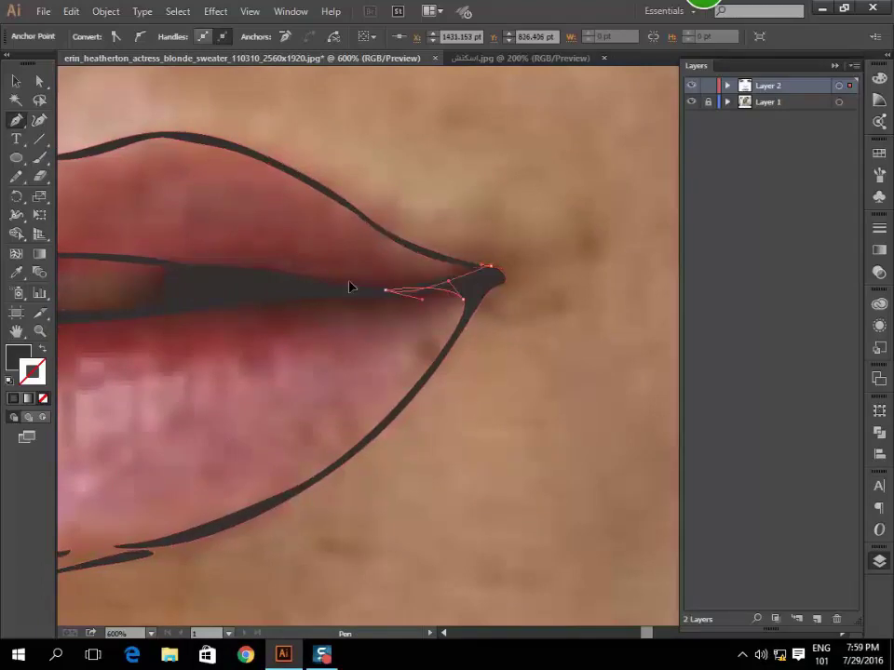
{"action": "left_click", "coordinate": [533, 384], "text": "ctrl"}
{"action": "scroll", "coordinate": [532, 385], "scroll_direction": "down", "scroll_amount": 2}
{"action": "scroll", "coordinate": [532, 385], "scroll_direction": "down", "scroll_amount": 2}
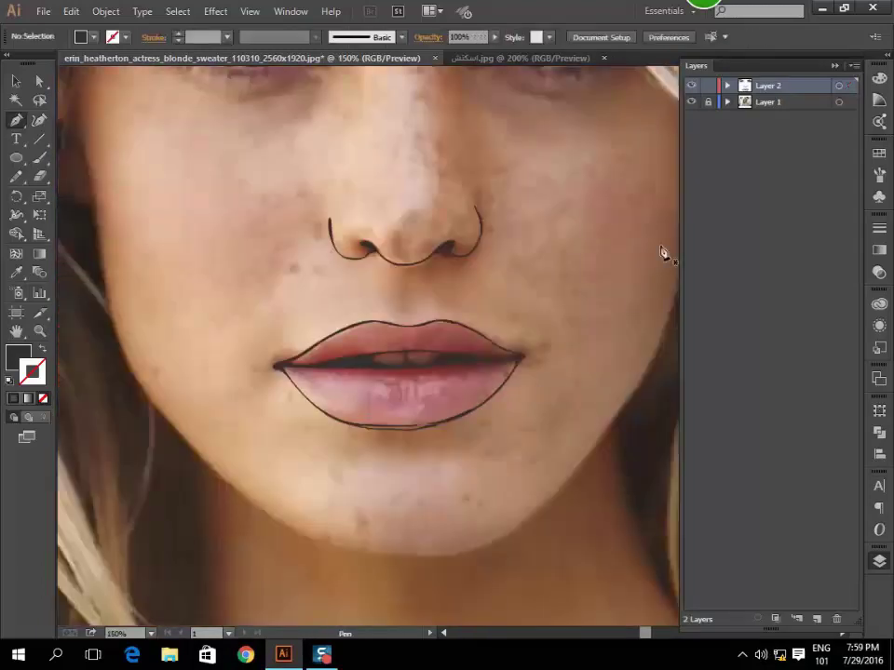
Hide the Layer 1 face photo so only the line art shows.
{"action": "left_click", "coordinate": [690, 101]}
{"action": "scroll", "coordinate": [540, 390], "scroll_direction": "down", "scroll_amount": 3}
{"action": "scroll", "coordinate": [534, 365], "scroll_direction": "down", "scroll_amount": 1}
{"action": "scroll", "coordinate": [521, 280], "scroll_direction": "right", "scroll_amount": 2}
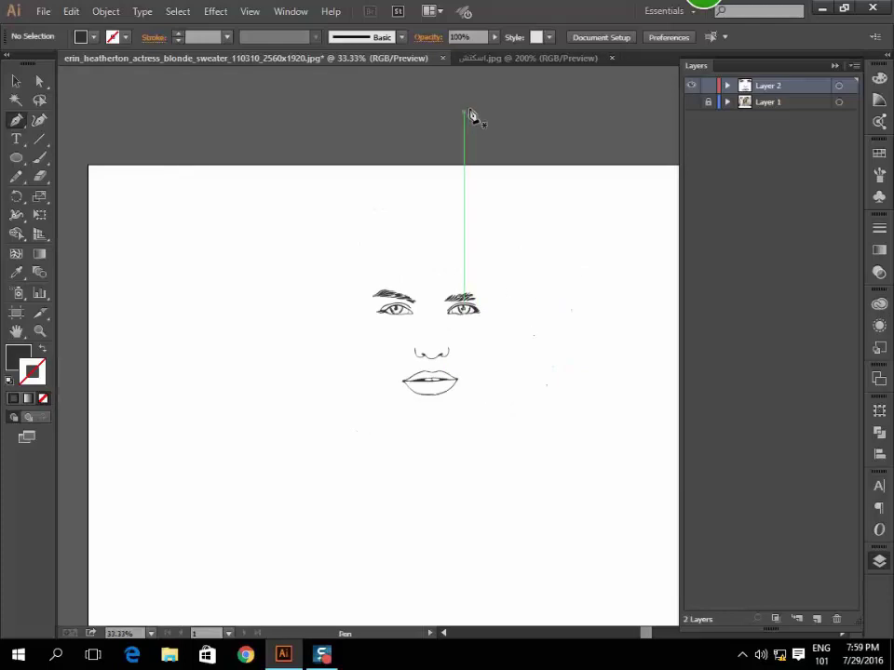
Compare the traced lips with the reference drawing's lips, then return to the portrait document.
{"action": "left_click", "coordinate": [511, 61]}
{"action": "left_click", "coordinate": [242, 58]}
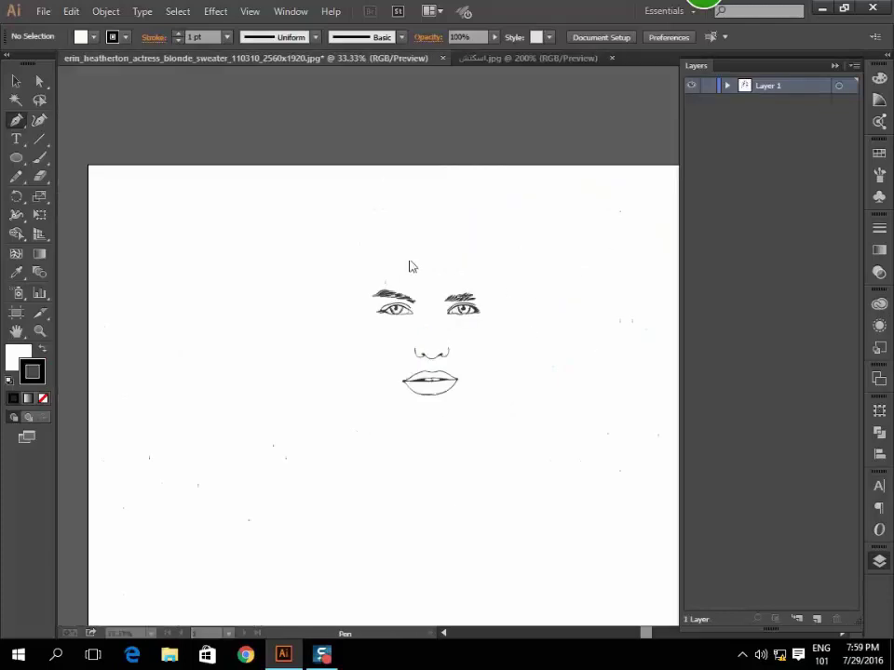
{"action": "scroll", "coordinate": [426, 402], "scroll_direction": "up", "scroll_amount": 2}
{"action": "scroll", "coordinate": [426, 402], "scroll_direction": "up", "scroll_amount": 2}
{"action": "scroll", "coordinate": [424, 399], "scroll_direction": "up", "scroll_amount": 1}
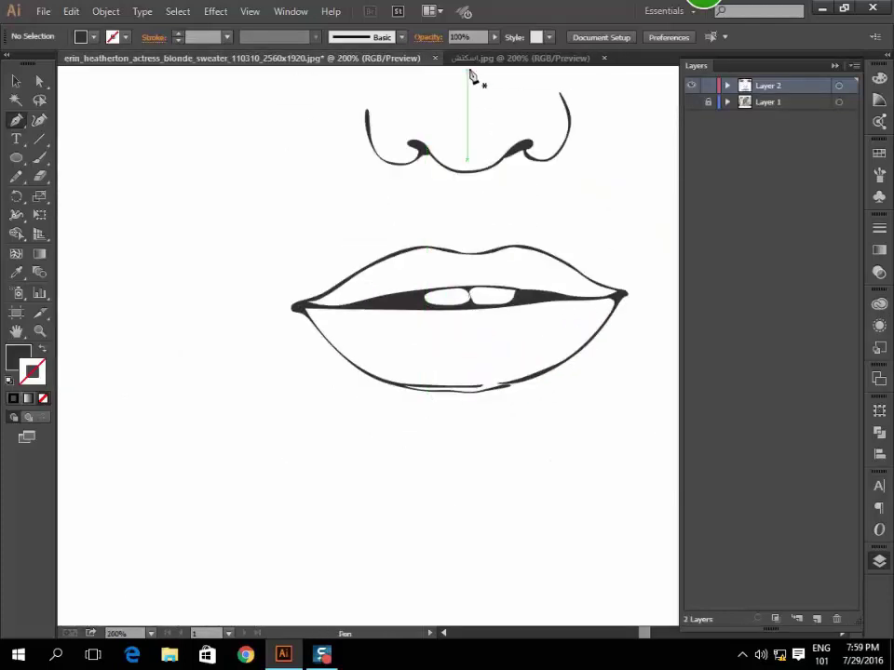
{"action": "scroll", "coordinate": [323, 313], "scroll_direction": "up", "scroll_amount": 1}
{"action": "scroll", "coordinate": [323, 313], "scroll_direction": "up", "scroll_amount": 1}
{"action": "left_click", "coordinate": [517, 58]}
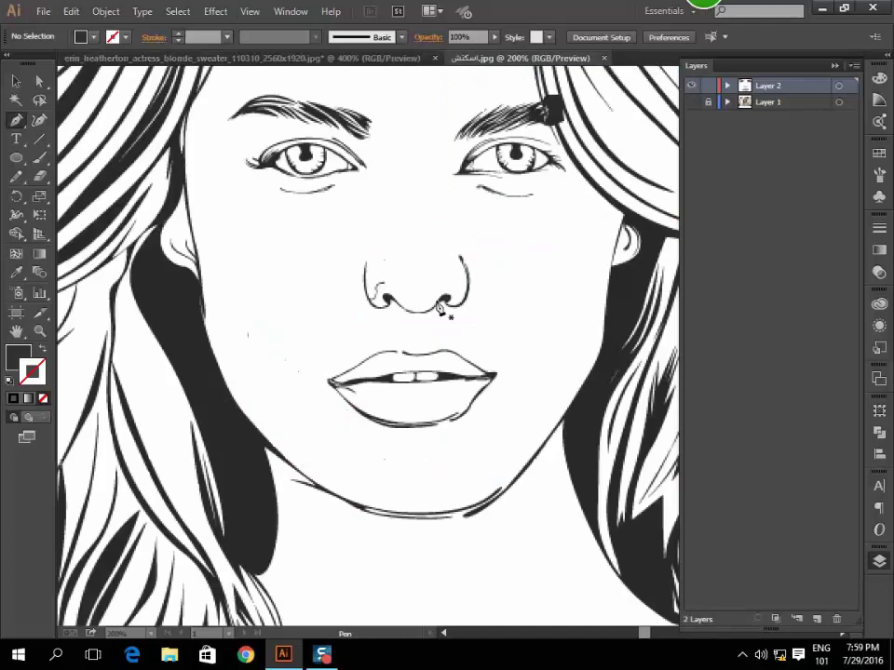
{"action": "scroll", "coordinate": [380, 363], "scroll_direction": "up", "scroll_amount": 1}
{"action": "scroll", "coordinate": [379, 377], "scroll_direction": "up", "scroll_amount": 2}
{"action": "left_click", "coordinate": [292, 55]}
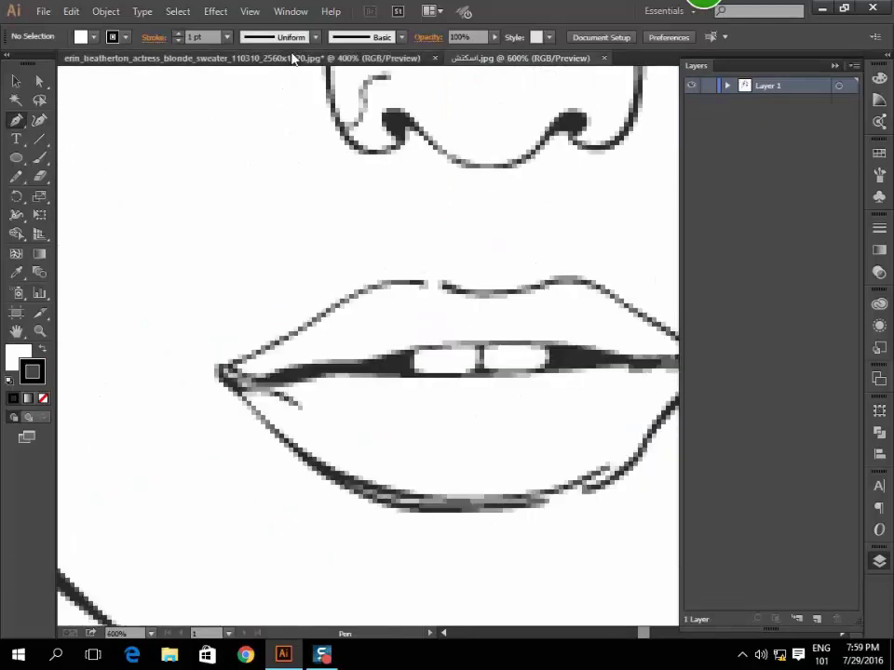
{"action": "scroll", "coordinate": [298, 362], "scroll_direction": "up", "scroll_amount": 2}
Draw a closed inner-lip shape and the first pointed spike at the left mouth corner.
{"action": "left_click", "coordinate": [268, 308]}
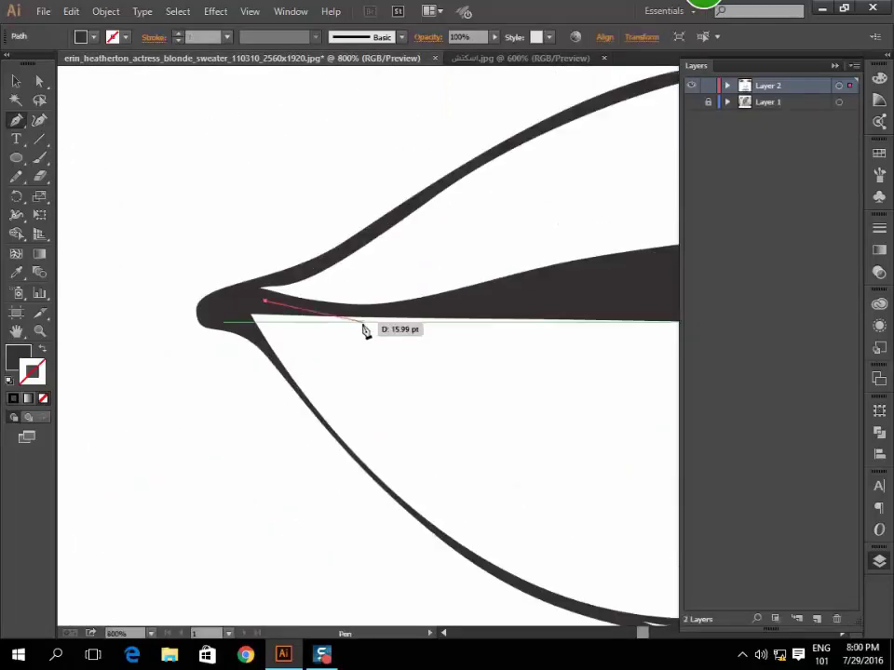
{"action": "mouse_move", "coordinate": [432, 331]}
{"action": "left_mouse_down"}
{"action": "mouse_move", "coordinate": [320, 325]}
{"action": "mouse_move", "coordinate": [316, 359]}
{"action": "mouse_move", "coordinate": [261, 319]}
{"action": "left_mouse_up"}
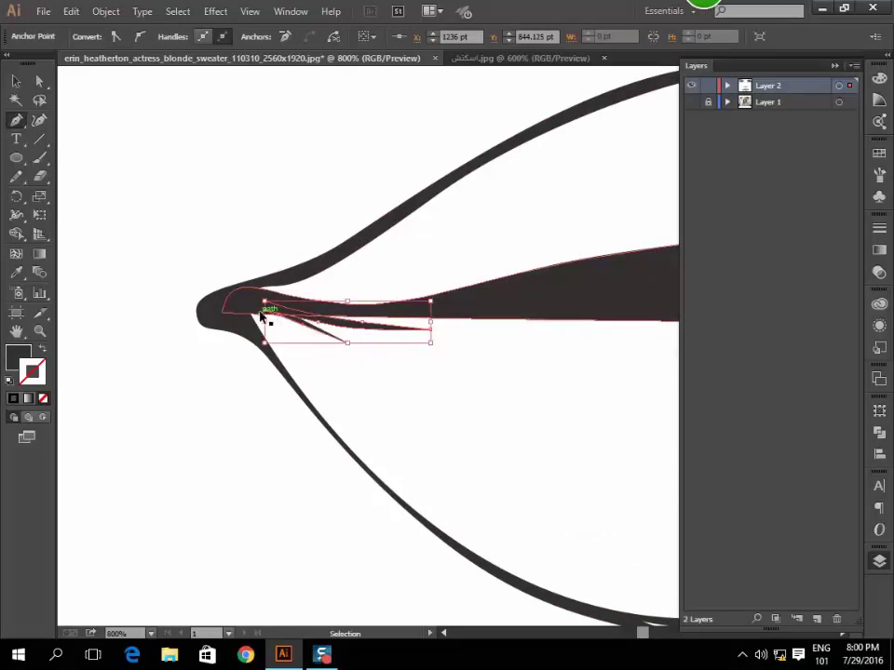
{"action": "left_click", "coordinate": [276, 325], "text": "ctrl"}
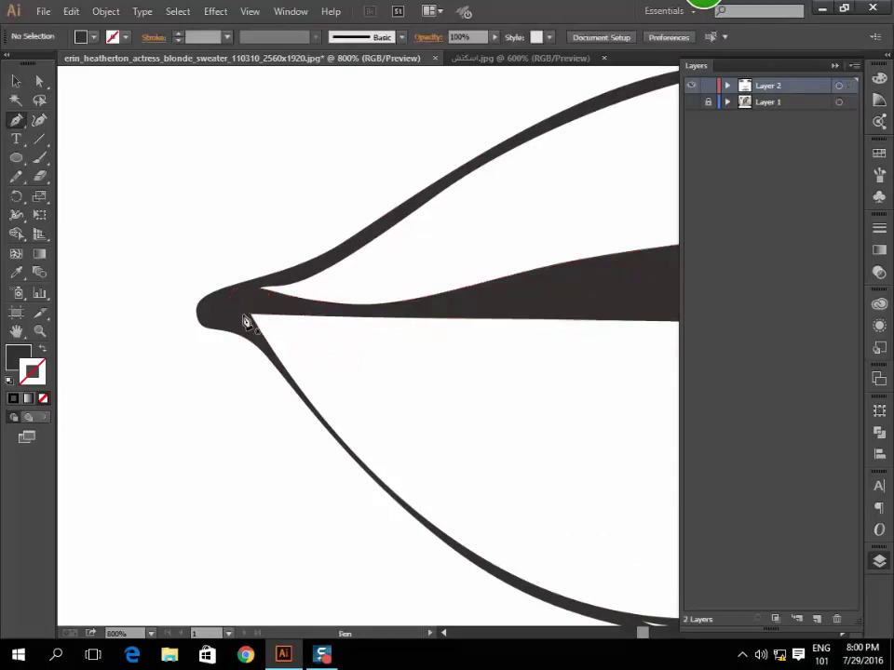
{"action": "left_click", "coordinate": [251, 316]}
{"action": "left_click", "coordinate": [380, 321]}
{"action": "left_click", "coordinate": [279, 327]}
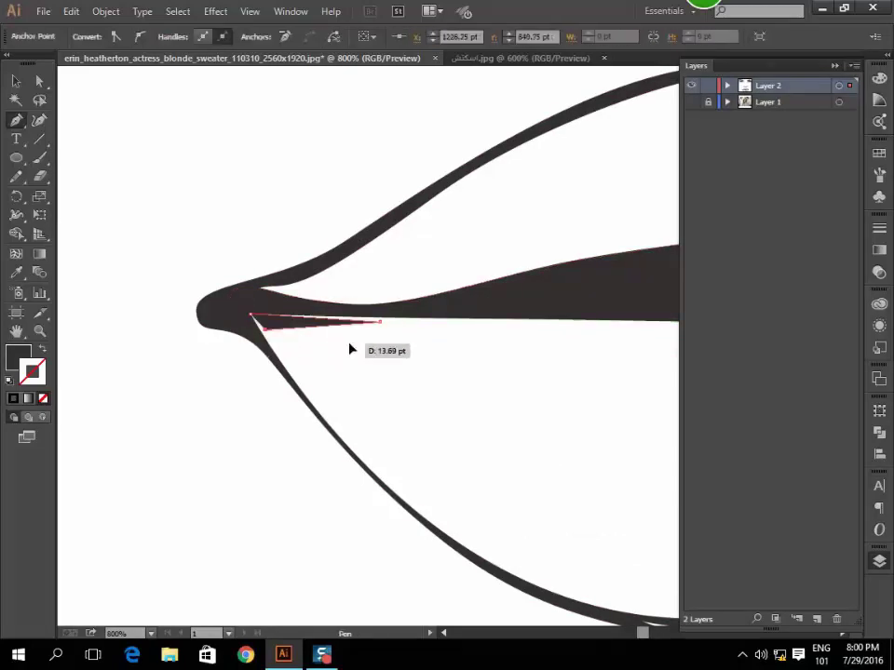
{"action": "left_click", "coordinate": [347, 343]}
{"action": "left_click", "coordinate": [252, 316]}
Draw a third, lower spike closed back at the corner, then deselect the finished shapes.
{"action": "left_click", "coordinate": [284, 343]}
{"action": "left_click", "coordinate": [307, 379]}
{"action": "left_click", "coordinate": [333, 386]}
{"action": "left_click", "coordinate": [286, 367]}
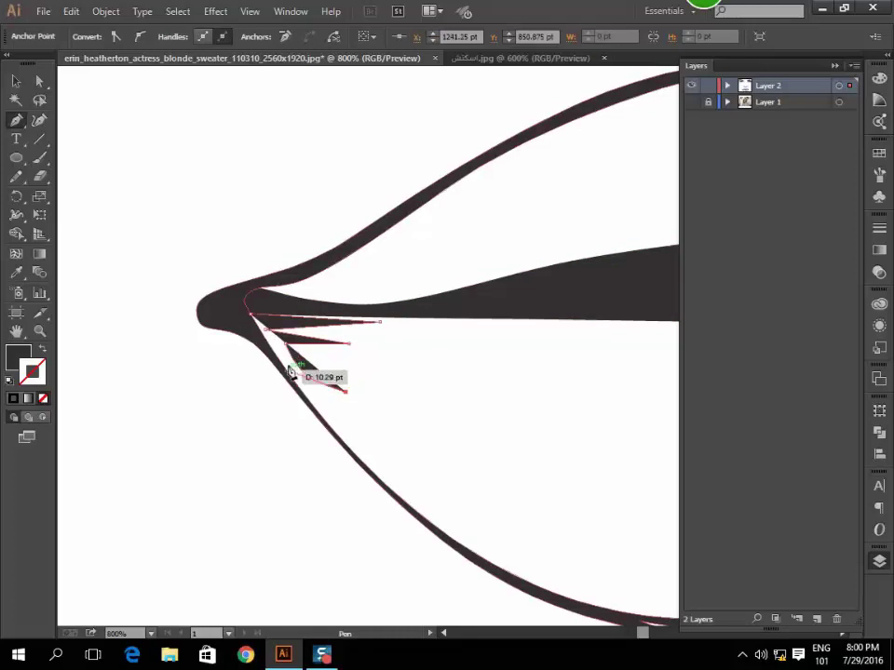
{"action": "left_click", "coordinate": [246, 327]}
{"action": "left_click", "coordinate": [254, 321]}
{"action": "left_click", "coordinate": [435, 403], "text": "ctrl"}
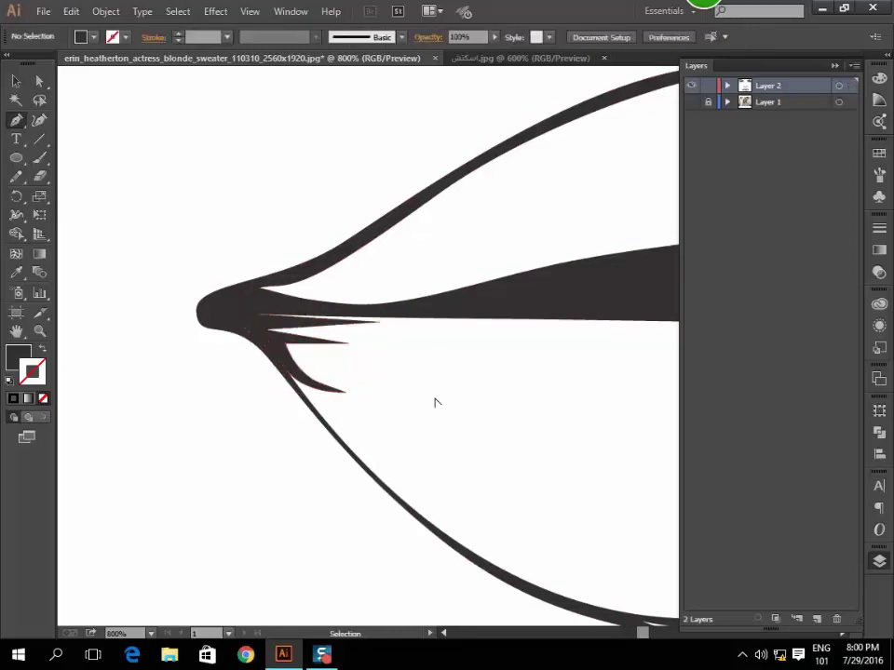
{"action": "scroll", "coordinate": [433, 403], "scroll_direction": "down", "scroll_amount": 3}
{"action": "scroll", "coordinate": [419, 408], "scroll_direction": "down", "scroll_amount": 1}
{"action": "scroll", "coordinate": [410, 410], "scroll_direction": "down", "scroll_amount": 1}
{"action": "scroll", "coordinate": [413, 401], "scroll_direction": "down", "scroll_amount": 3}
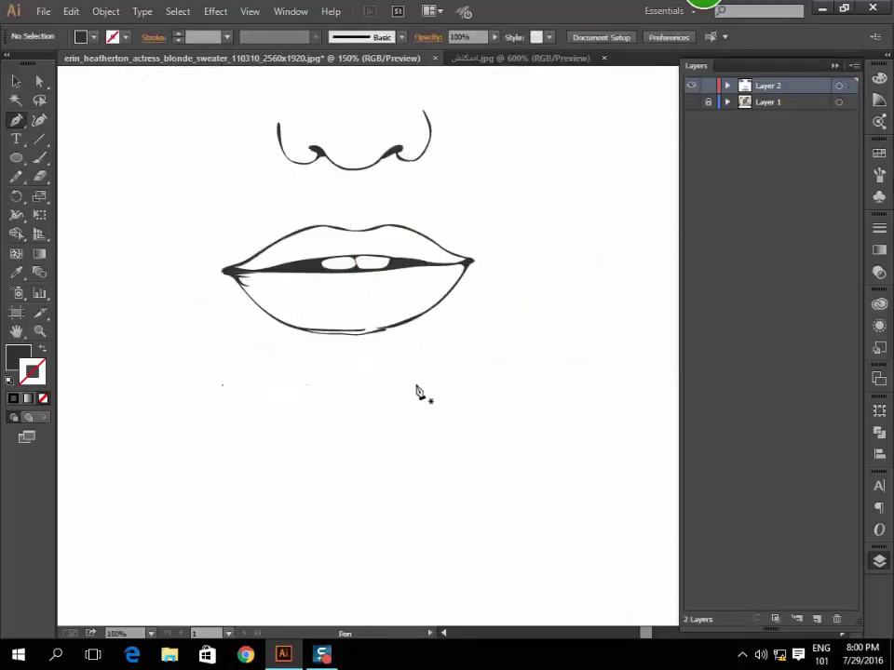
Select all the lip paths and narrow them slightly from the top-right handle.
{"action": "left_click_drag", "start_coordinate": [437, 225], "coordinate": [438, 227]}
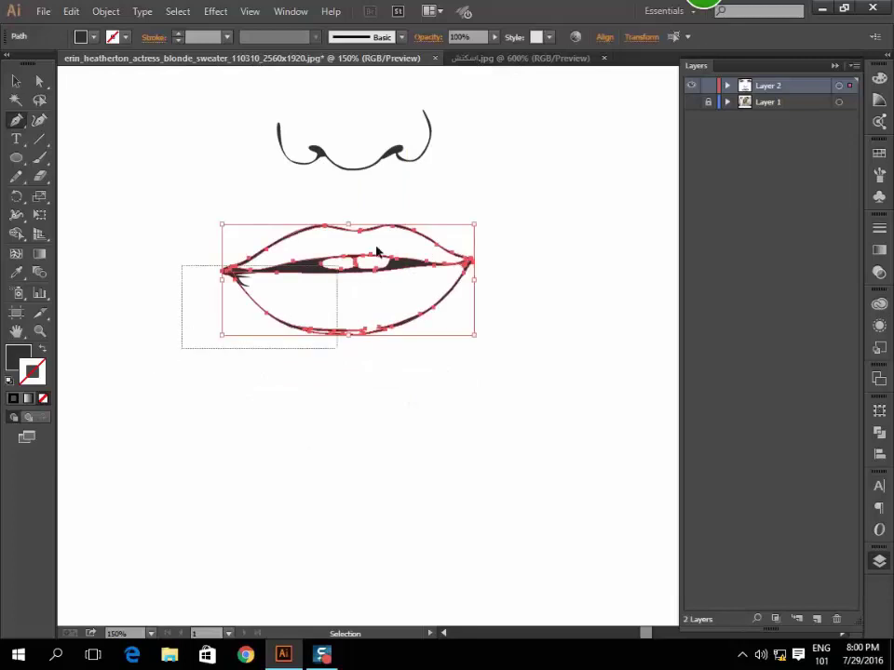
{"action": "key", "text": "ctrl+="}
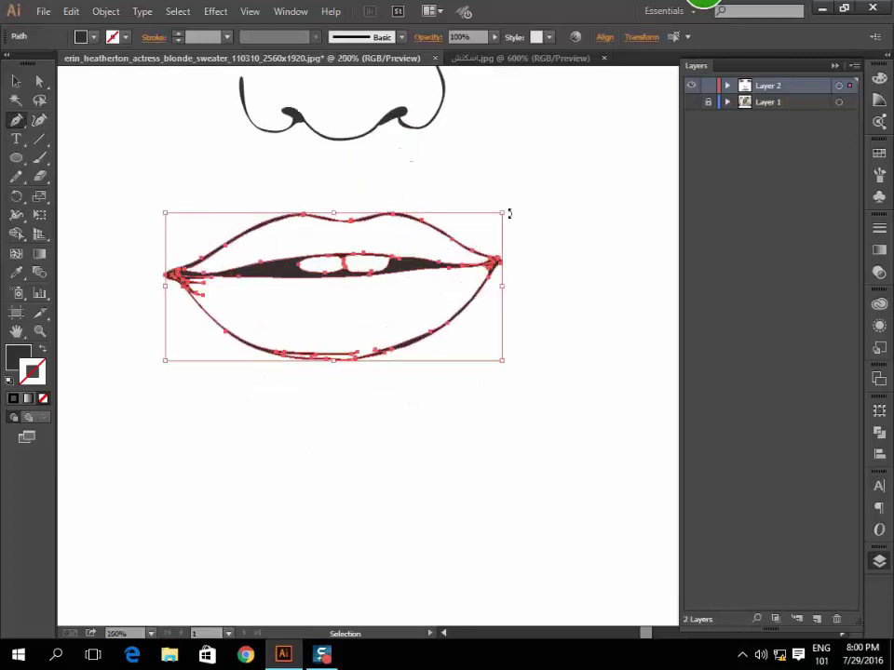
{"action": "left_click_drag", "start_coordinate": [503, 214], "coordinate": [475, 216]}
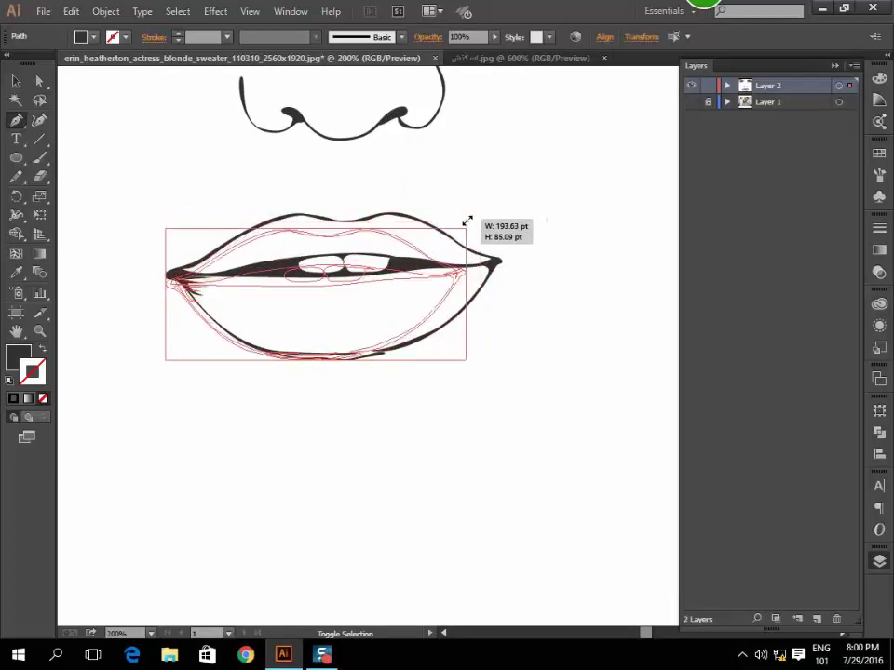
With the photo shown again, nudge the lips up to match its mouth.
{"action": "scroll", "coordinate": [407, 300], "scroll_direction": "up", "scroll_amount": 1}
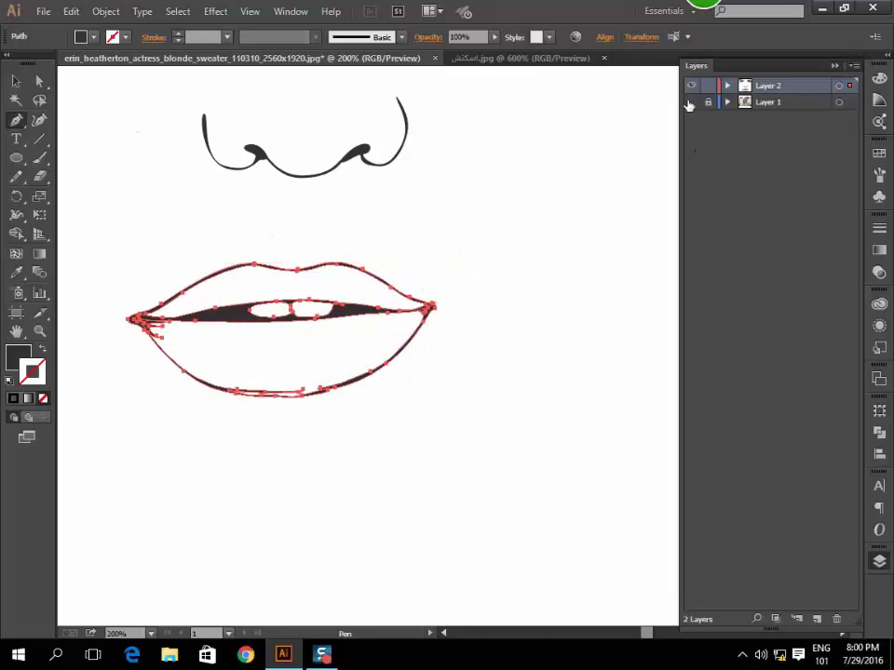
{"action": "left_click", "coordinate": [691, 102]}
{"action": "left_click_drag", "start_coordinate": [342, 318], "coordinate": [343, 313]}
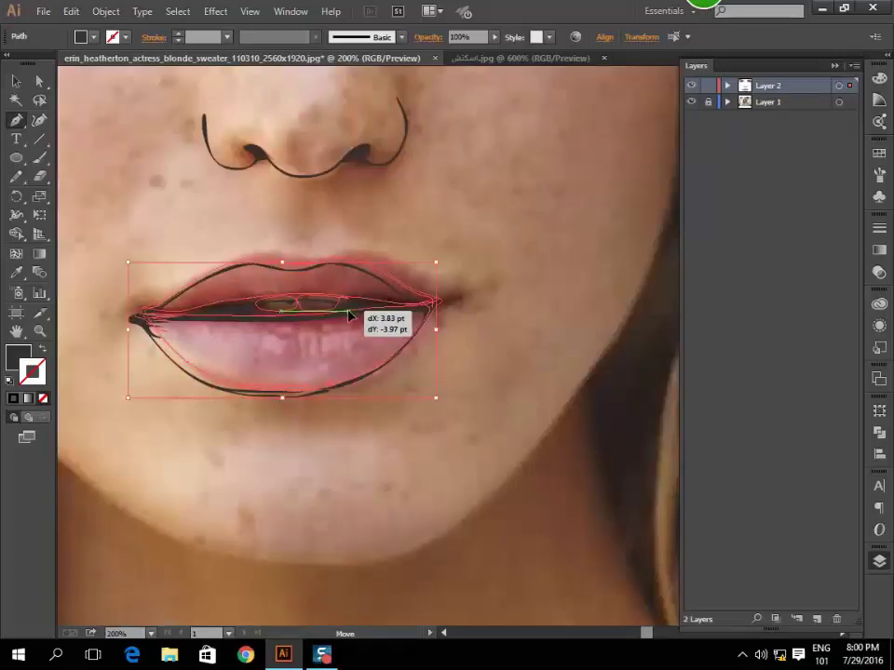
{"action": "left_click", "coordinate": [542, 353], "text": "ctrl"}
{"action": "scroll", "coordinate": [543, 353], "scroll_direction": "down", "scroll_amount": 2}
Toggle the Layer 1 photo off and back on beneath the traced eyes, brows, nose and lips.
{"action": "left_click", "coordinate": [690, 102]}
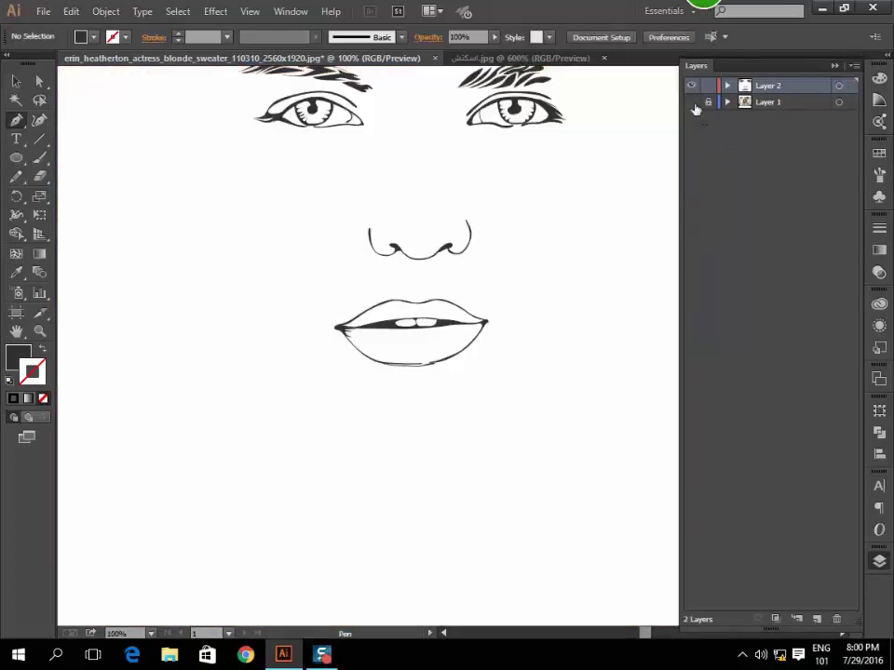
{"action": "scroll", "coordinate": [624, 152], "scroll_direction": "down", "scroll_amount": 2}
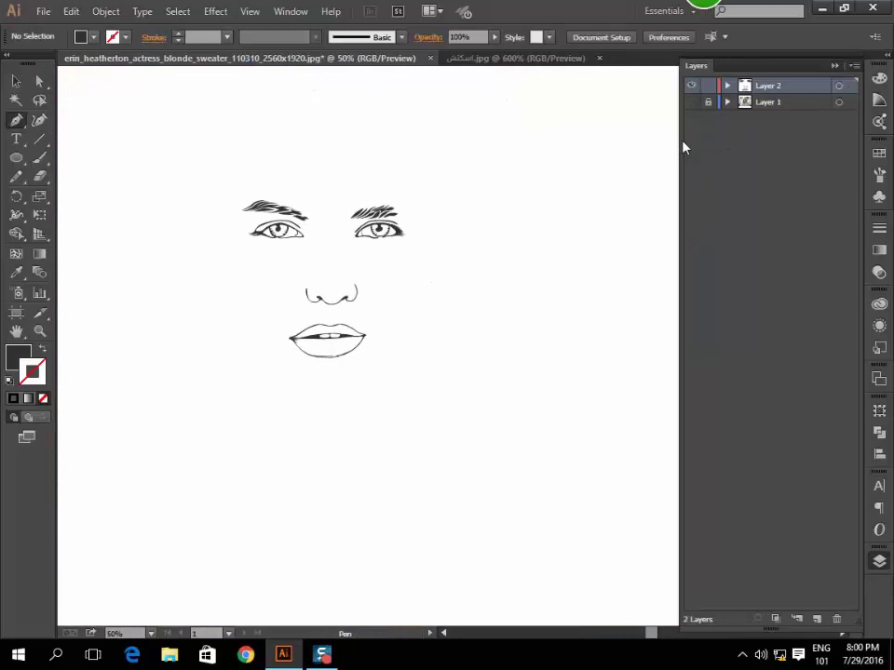
{"action": "scroll", "coordinate": [475, 250], "scroll_direction": "down", "scroll_amount": 2}
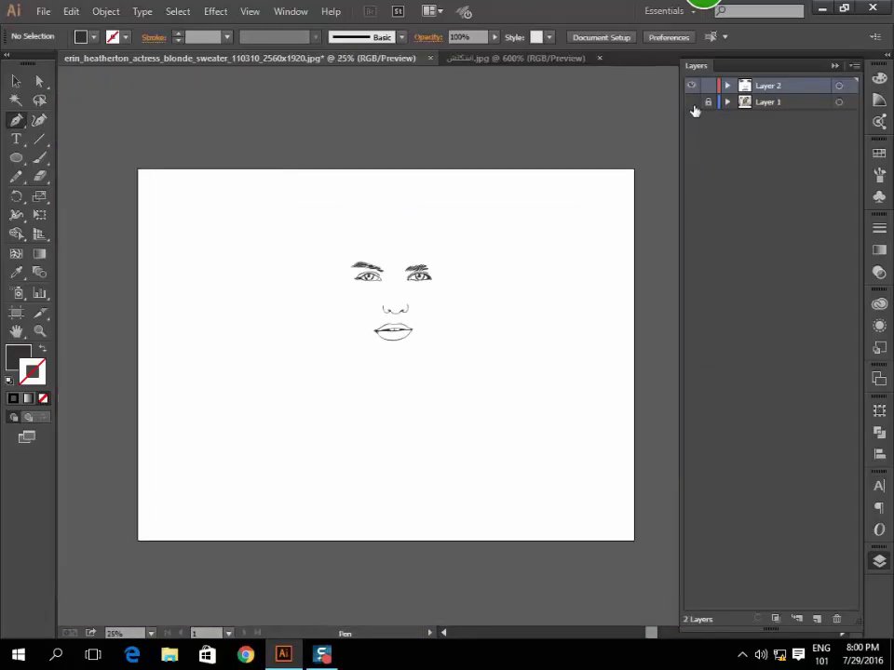
{"action": "left_click", "coordinate": [692, 103]}
{"action": "scroll", "coordinate": [335, 244], "scroll_direction": "up", "scroll_amount": 2}
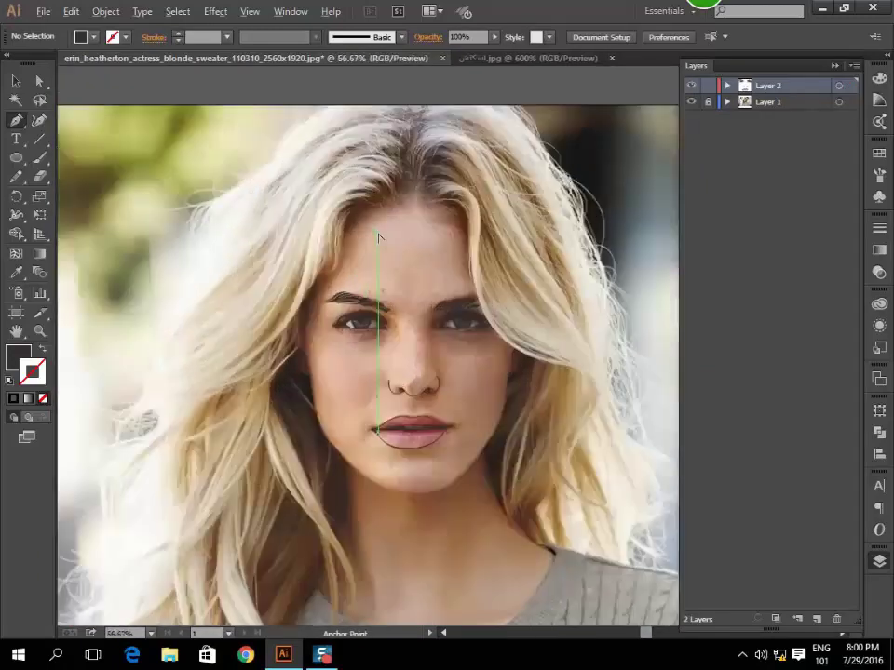
{"action": "scroll", "coordinate": [379, 238], "scroll_direction": "up", "scroll_amount": 1}
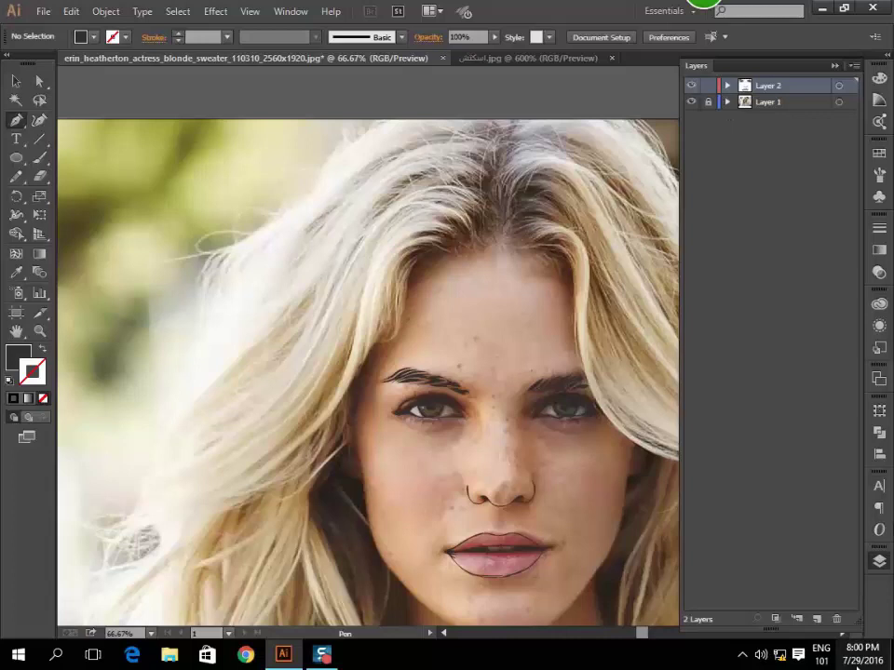
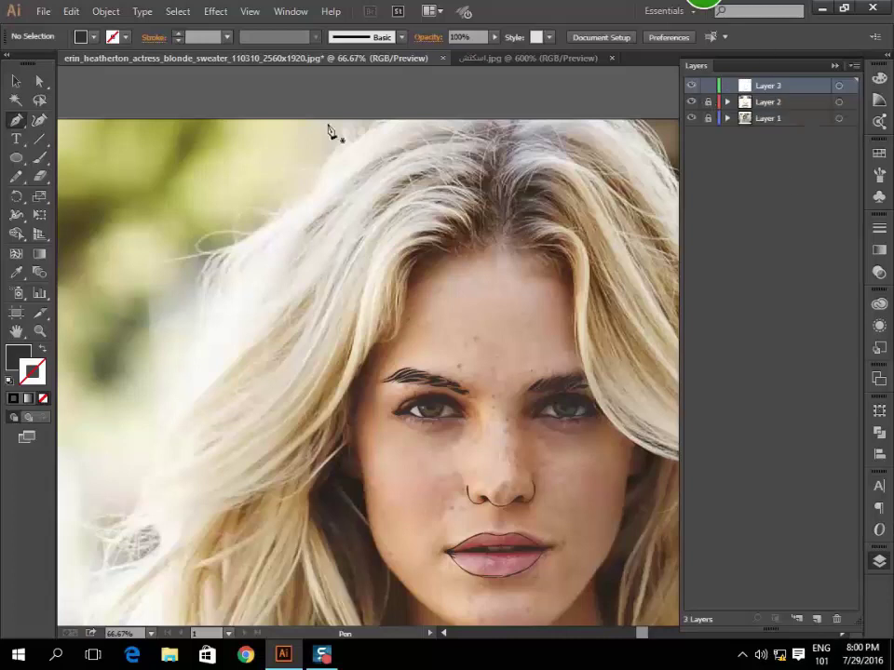
Compare against the finished line-art sketch, then return to the portrait photo.
{"action": "left_click", "coordinate": [515, 58]}
{"action": "scroll", "coordinate": [357, 371], "scroll_direction": "down", "scroll_amount": 3}
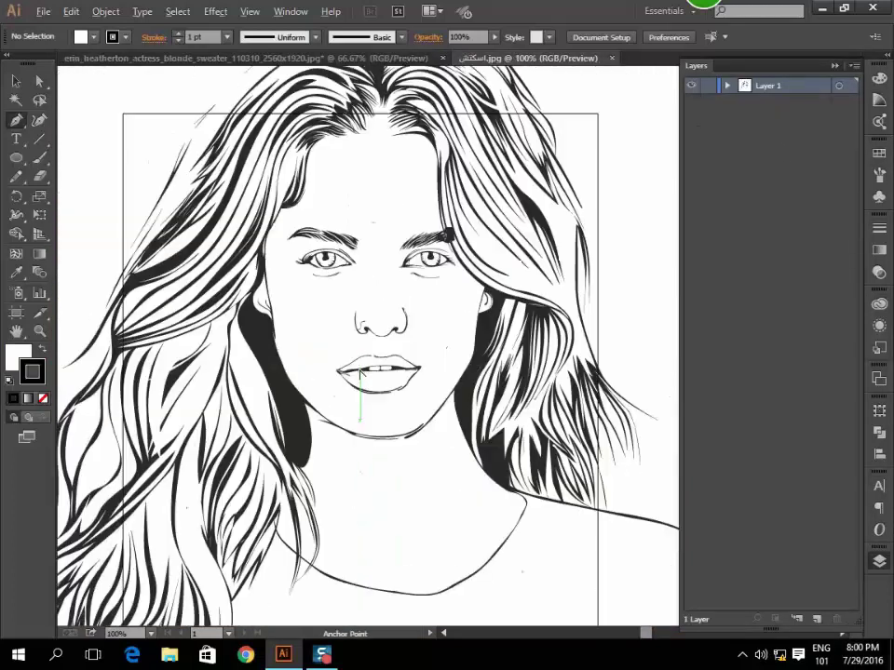
{"action": "left_click", "coordinate": [279, 57]}
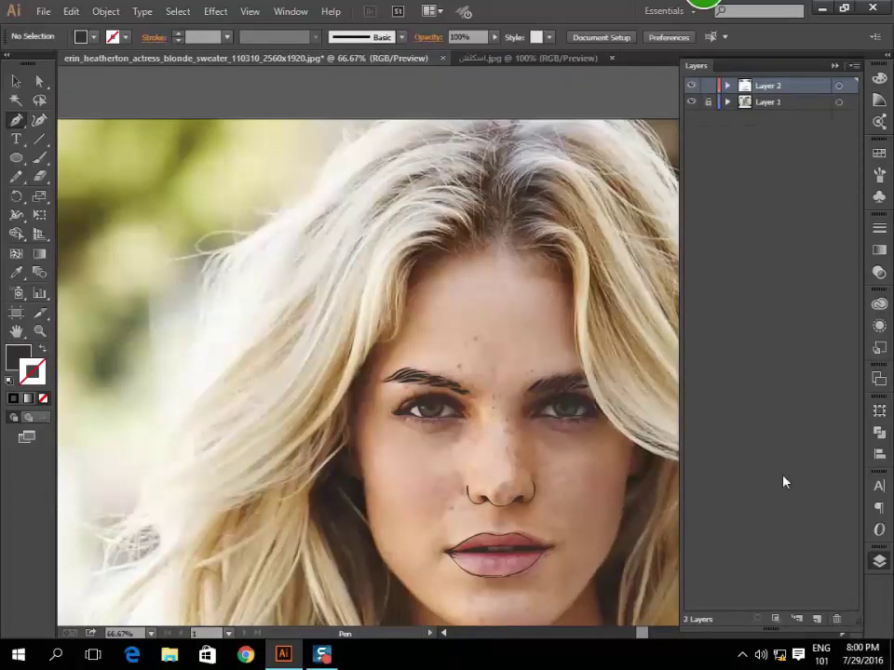
Zoom out and pan the photo to the hairline above the forehead.
{"action": "key", "text": "ctrl+minus"}
{"action": "scroll", "coordinate": [405, 393], "scroll_direction": "down", "scroll_amount": 3}
{"action": "scroll", "coordinate": [407, 351], "scroll_direction": "down", "scroll_amount": 3}
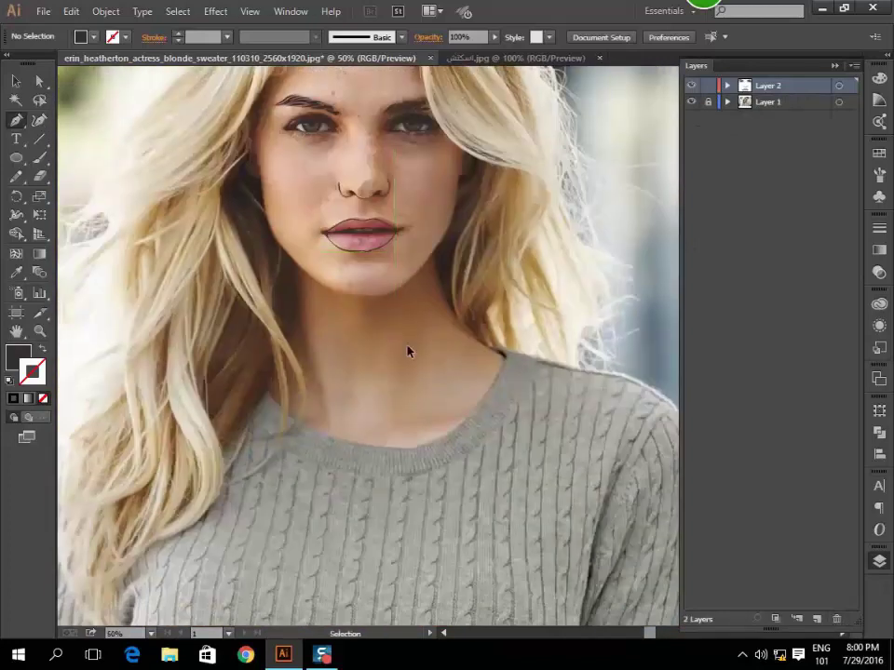
{"action": "scroll", "coordinate": [353, 375], "scroll_direction": "up", "scroll_amount": 2}
{"action": "scroll", "coordinate": [354, 376], "scroll_direction": "left", "scroll_amount": 2}
{"action": "scroll", "coordinate": [336, 425], "scroll_direction": "down", "scroll_amount": 5}
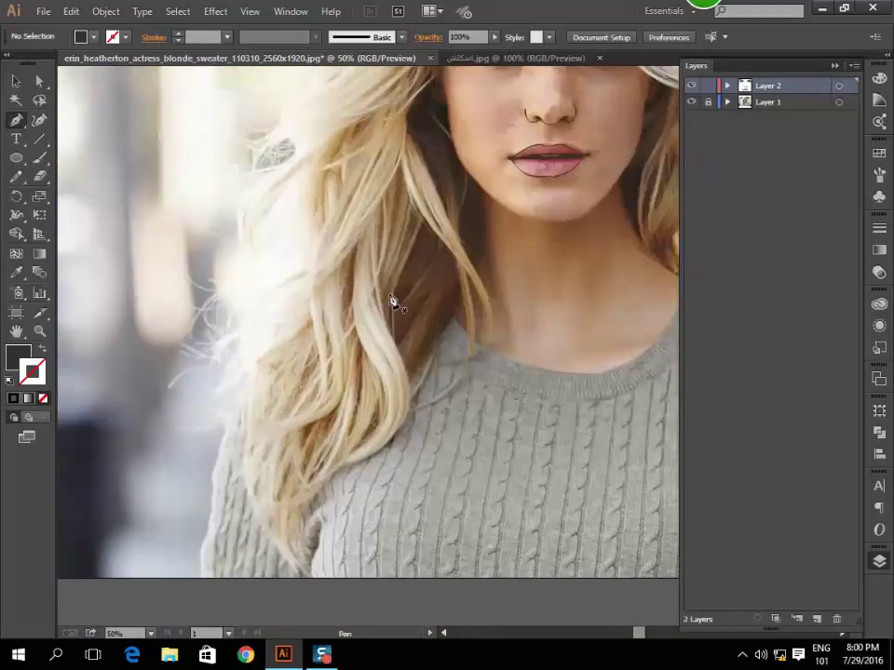
{"action": "scroll", "coordinate": [393, 299], "scroll_direction": "up", "scroll_amount": 6}
{"action": "scroll", "coordinate": [330, 259], "scroll_direction": "right", "scroll_amount": 2}
{"action": "scroll", "coordinate": [391, 265], "scroll_direction": "up", "scroll_amount": 1}
{"action": "scroll", "coordinate": [455, 271], "scroll_direction": "up", "scroll_amount": 3}
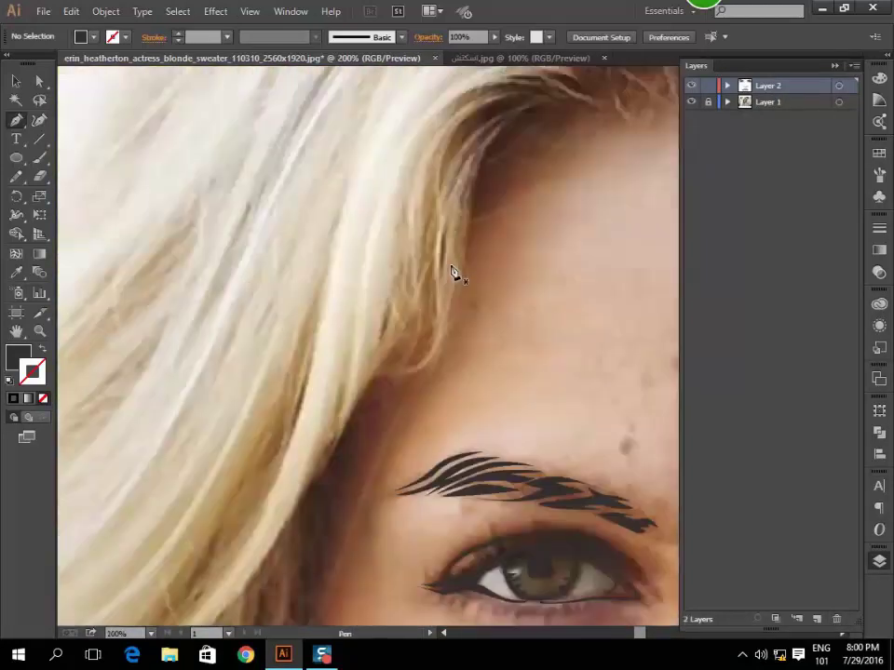
{"action": "scroll", "coordinate": [473, 294], "scroll_direction": "right", "scroll_amount": 3}
{"action": "scroll", "coordinate": [456, 326], "scroll_direction": "up", "scroll_amount": 3}
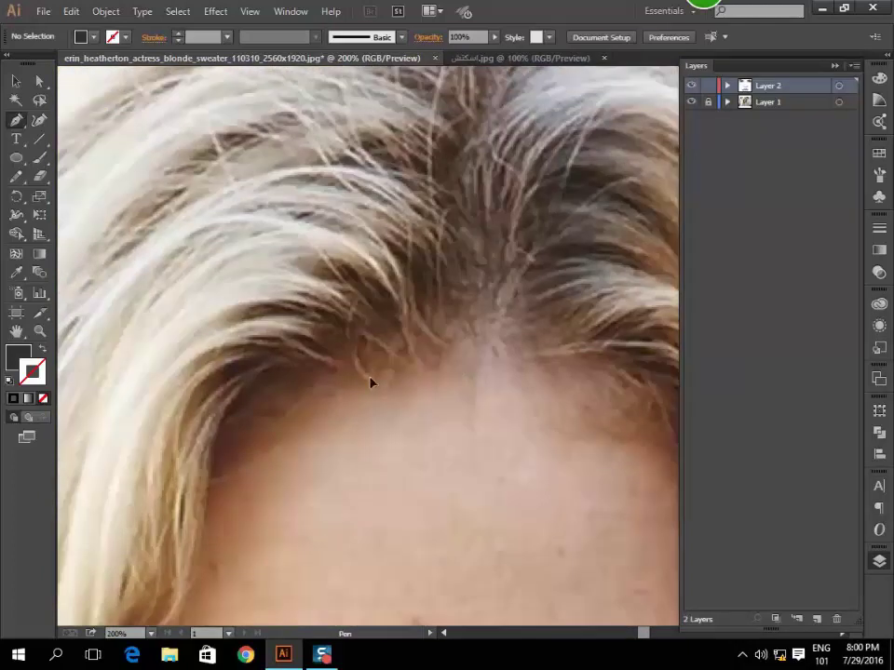
Start an unfilled, black-outlined hair path at the hairline, climbing up the parting.
{"action": "left_click_drag", "start_coordinate": [343, 365], "coordinate": [377, 370]}
{"action": "key", "text": "ctrl+equal"}
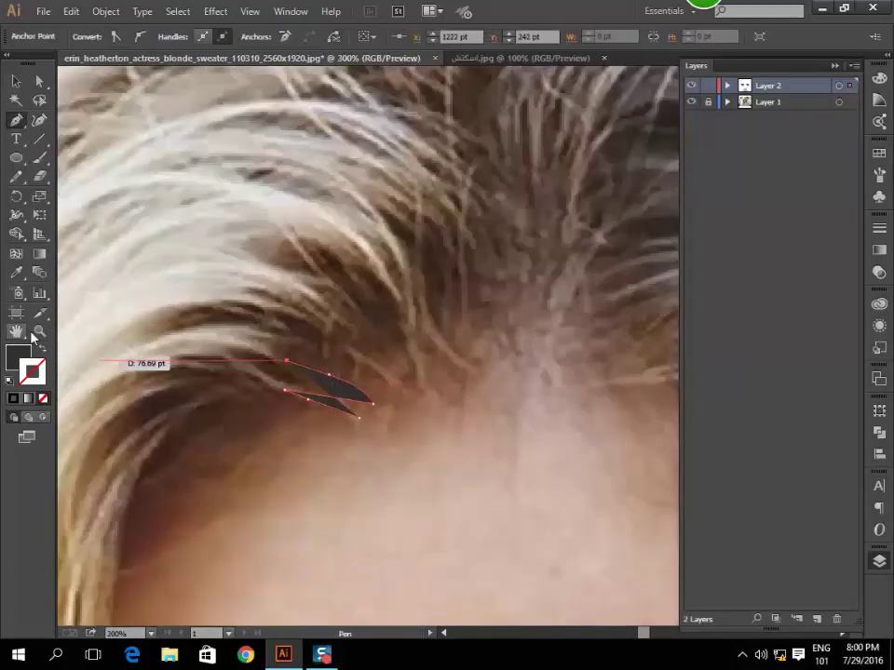
{"action": "left_click", "coordinate": [42, 352]}
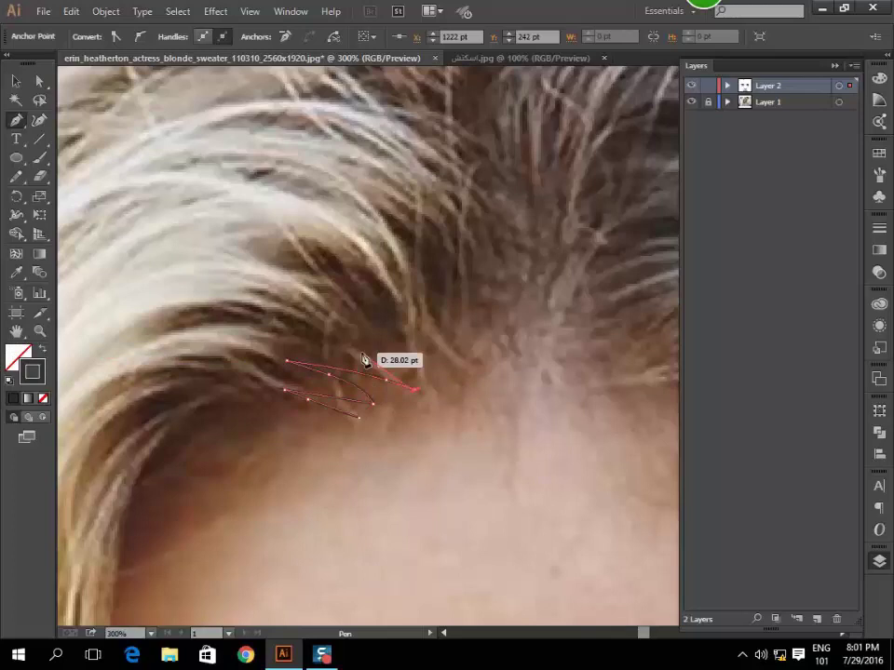
{"action": "mouse_move", "coordinate": [365, 360]}
{"action": "left_mouse_down"}
{"action": "mouse_move", "coordinate": [413, 363]}
{"action": "mouse_move", "coordinate": [391, 313]}
{"action": "left_mouse_up"}
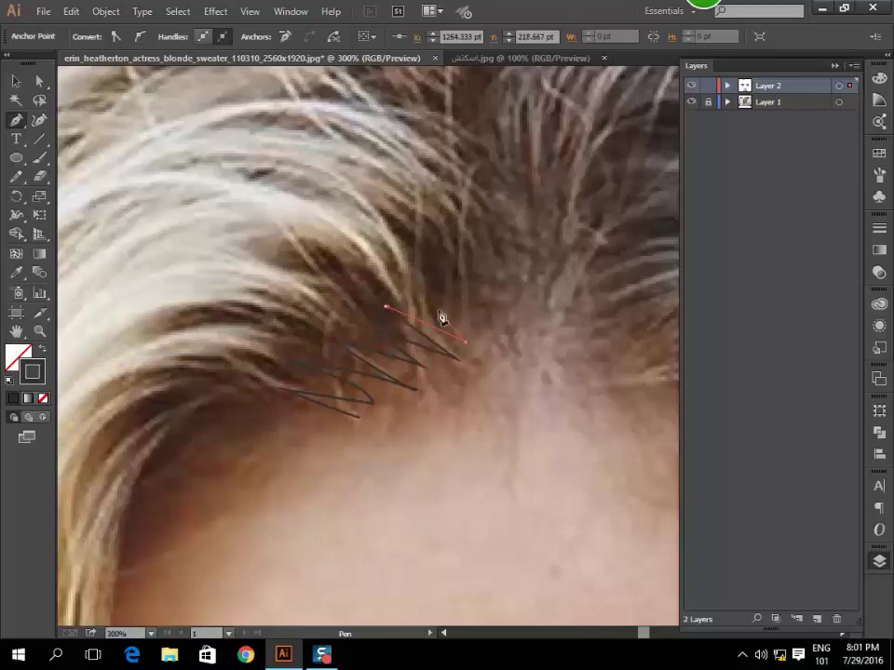
{"action": "mouse_move", "coordinate": [466, 279]}
{"action": "left_mouse_down"}
{"action": "mouse_move", "coordinate": [494, 304]}
{"action": "mouse_move", "coordinate": [505, 357]}
{"action": "left_mouse_up"}
{"action": "scroll", "coordinate": [498, 289], "scroll_direction": "up", "scroll_amount": 2}
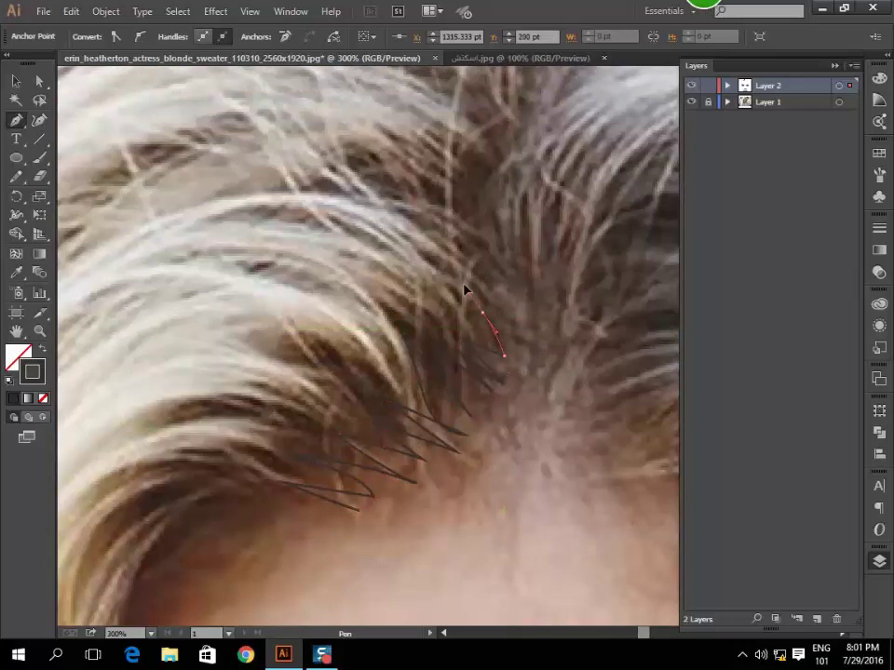
{"action": "left_click_drag", "start_coordinate": [481, 284], "coordinate": [511, 324]}
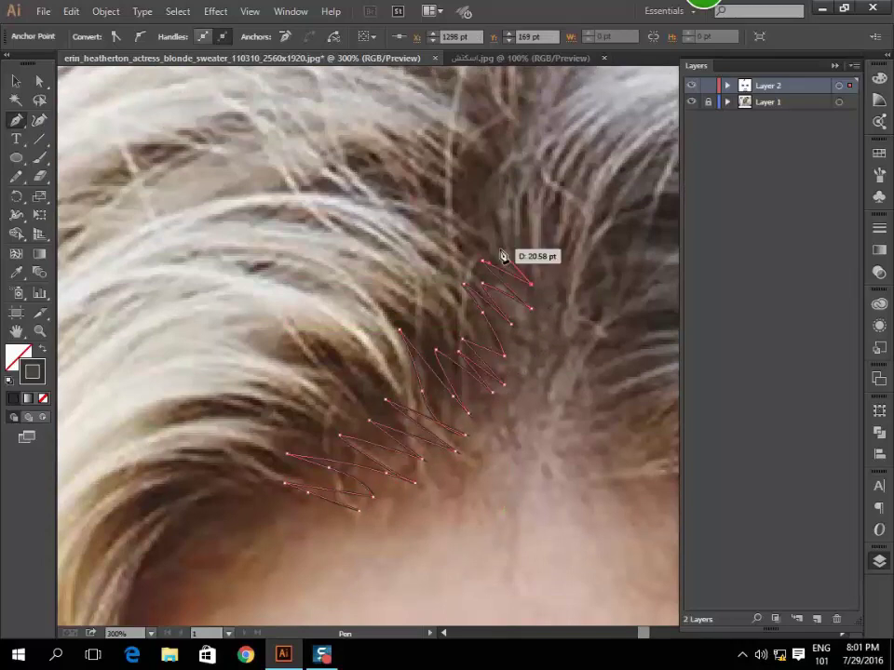
{"action": "key", "text": "ctrl+minus"}
{"action": "key", "text": "ctrl+minus"}
{"action": "scroll", "coordinate": [423, 354], "scroll_direction": "up", "scroll_amount": 2}
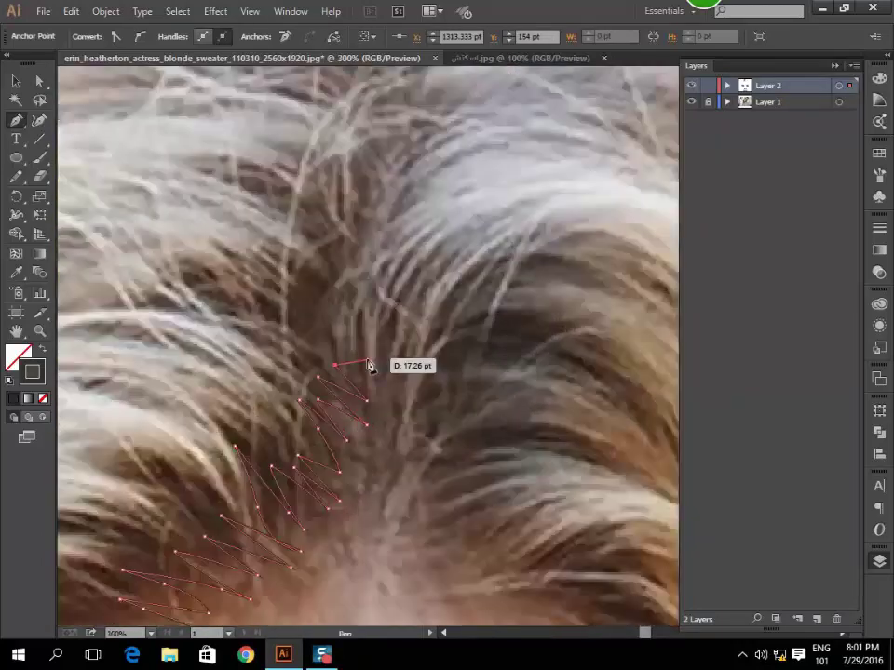
Add zigzag points along the hair tips down toward the forehead.
{"action": "left_click", "coordinate": [349, 319]}
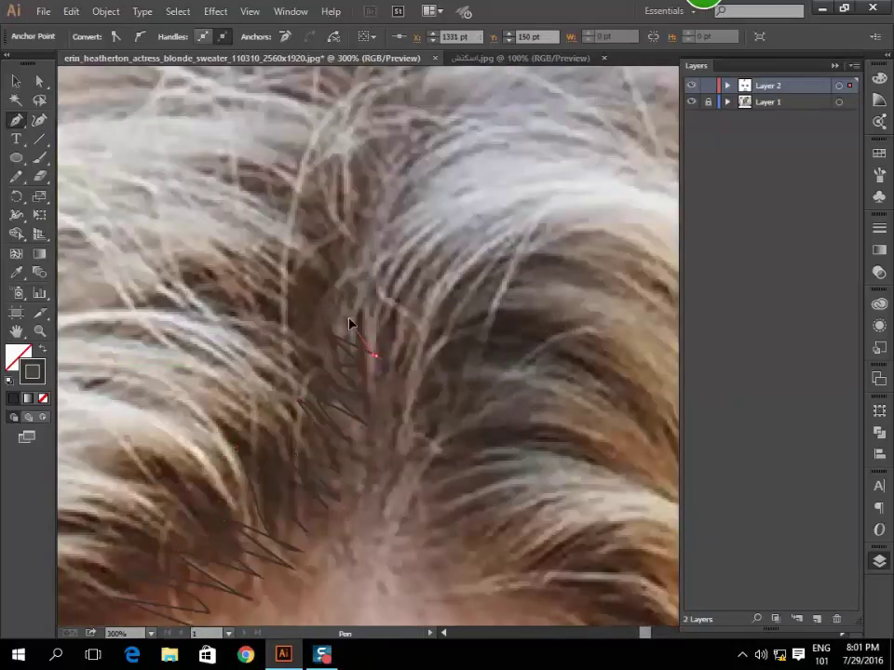
{"action": "left_click_drag", "start_coordinate": [395, 346], "coordinate": [431, 320]}
{"action": "left_click", "coordinate": [431, 357]}
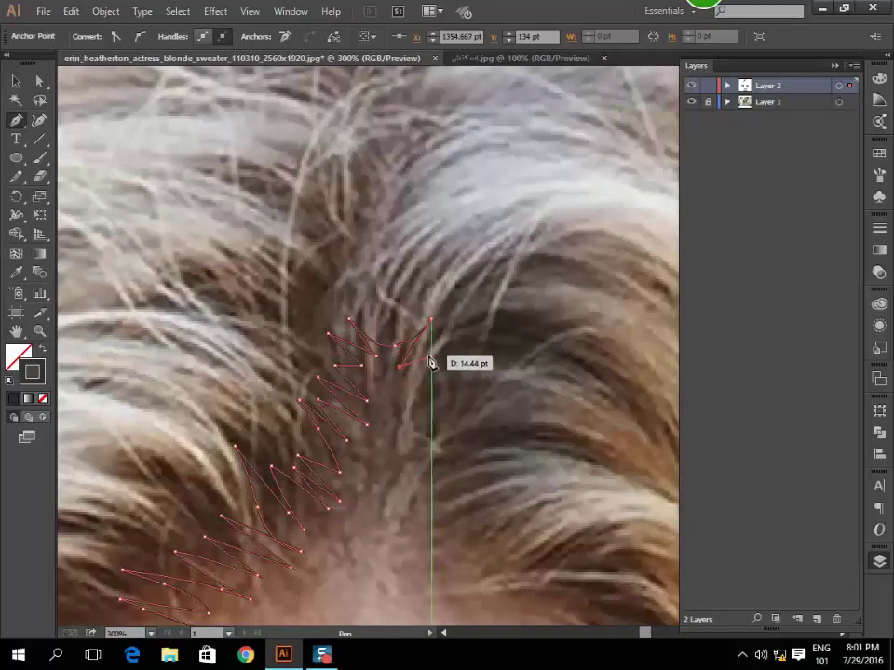
{"action": "left_click", "coordinate": [399, 366]}
{"action": "left_click", "coordinate": [427, 379]}
{"action": "left_click", "coordinate": [397, 392]}
{"action": "left_click", "coordinate": [394, 416]}
{"action": "left_click", "coordinate": [395, 445]}
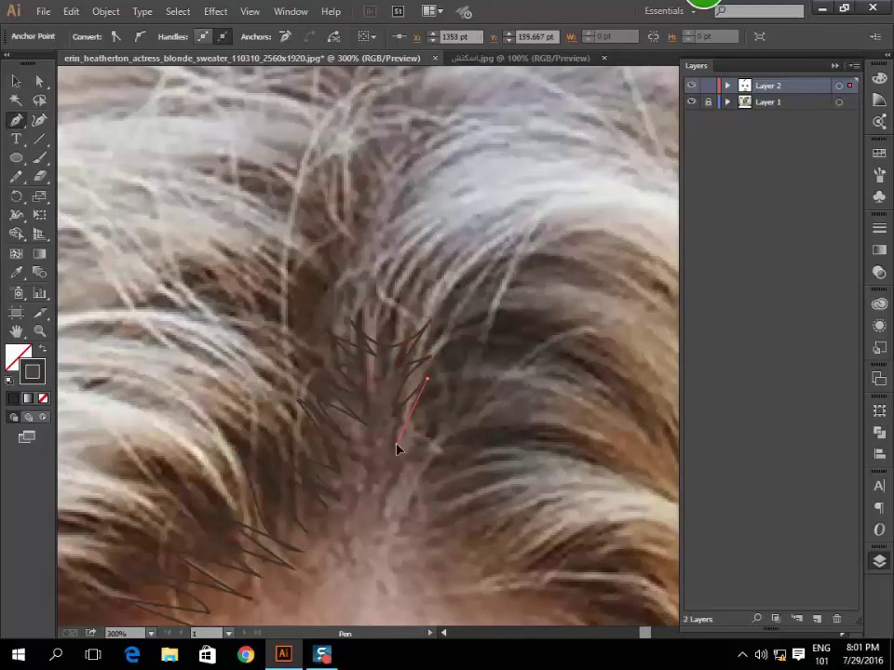
Zigzag the path down the parting's right side to the forehead hairline.
{"action": "scroll", "coordinate": [403, 438], "scroll_direction": "down", "scroll_amount": 2}
{"action": "left_click", "coordinate": [399, 390]}
{"action": "left_click", "coordinate": [440, 351]}
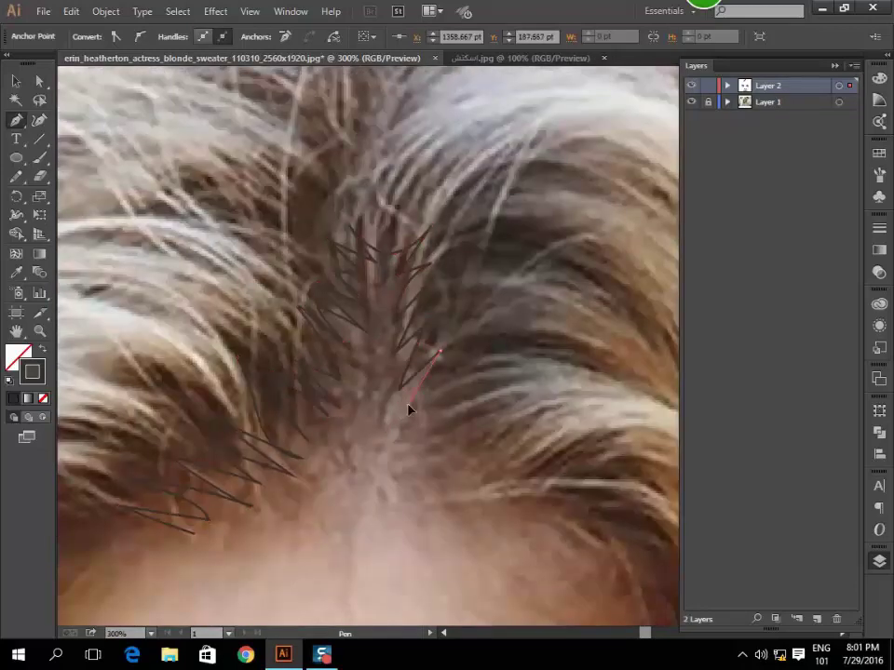
{"action": "left_click", "coordinate": [465, 395]}
{"action": "left_click", "coordinate": [407, 425]}
{"action": "key", "text": "ctrl+minus"}
{"action": "key", "text": "ctrl+minus"}
Curve the outline from the forehead hairline rightward and down the side of the face.
{"action": "key", "text": "ctrl+plus"}
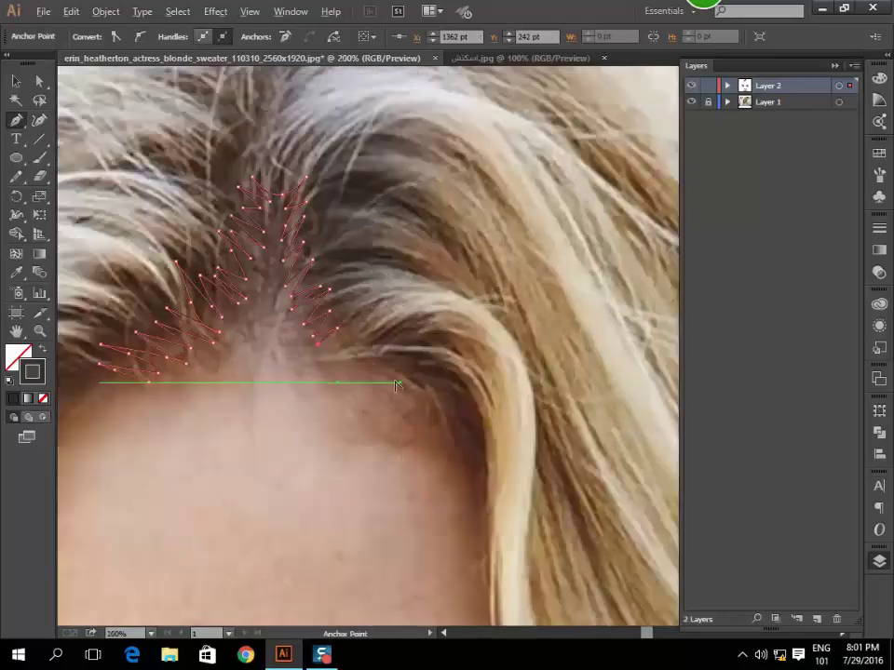
{"action": "left_click", "coordinate": [317, 362]}
{"action": "left_click_drag", "start_coordinate": [445, 373], "coordinate": [486, 390]}
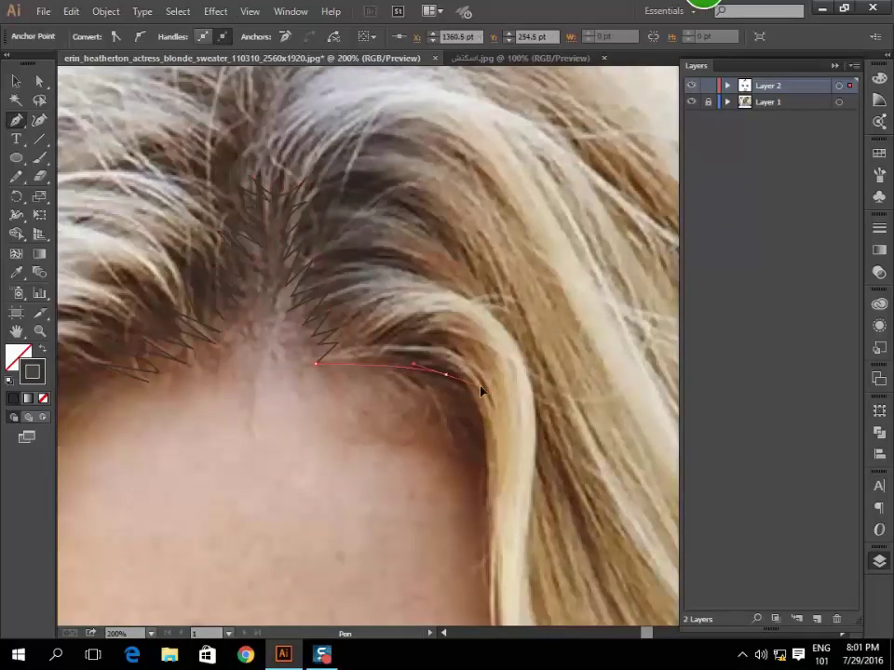
{"action": "left_click_drag", "start_coordinate": [478, 473], "coordinate": [463, 407]}
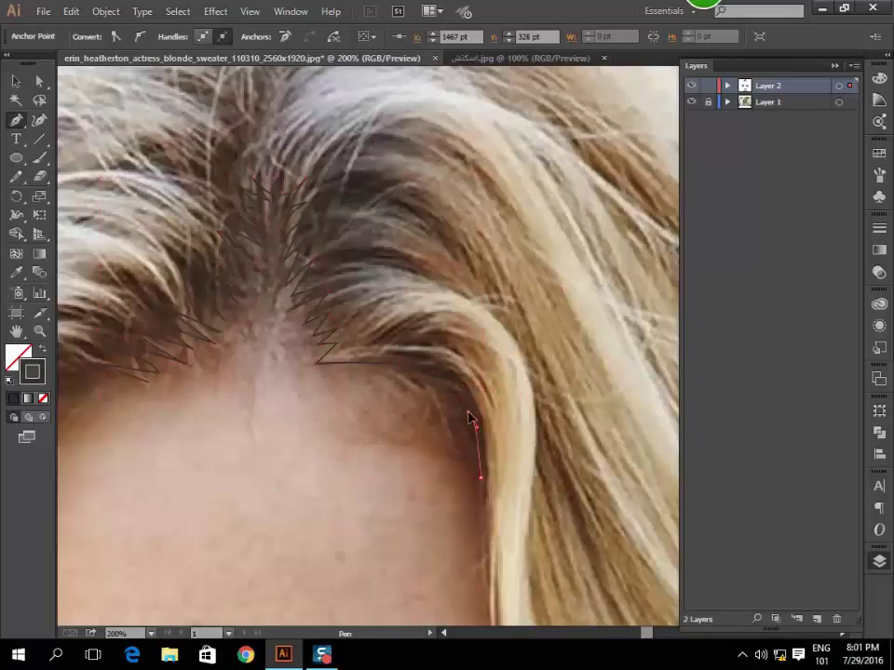
{"action": "scroll", "coordinate": [471, 418], "scroll_direction": "down", "scroll_amount": 2}
{"action": "scroll", "coordinate": [471, 426], "scroll_direction": "down", "scroll_amount": 2}
{"action": "scroll", "coordinate": [493, 364], "scroll_direction": "up", "scroll_amount": 2}
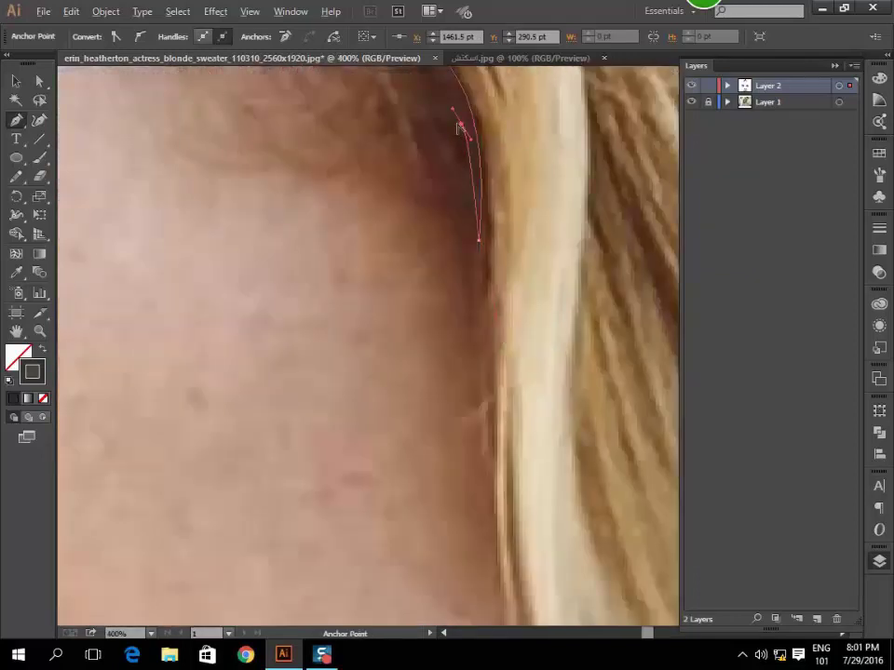
{"action": "left_click", "coordinate": [482, 377]}
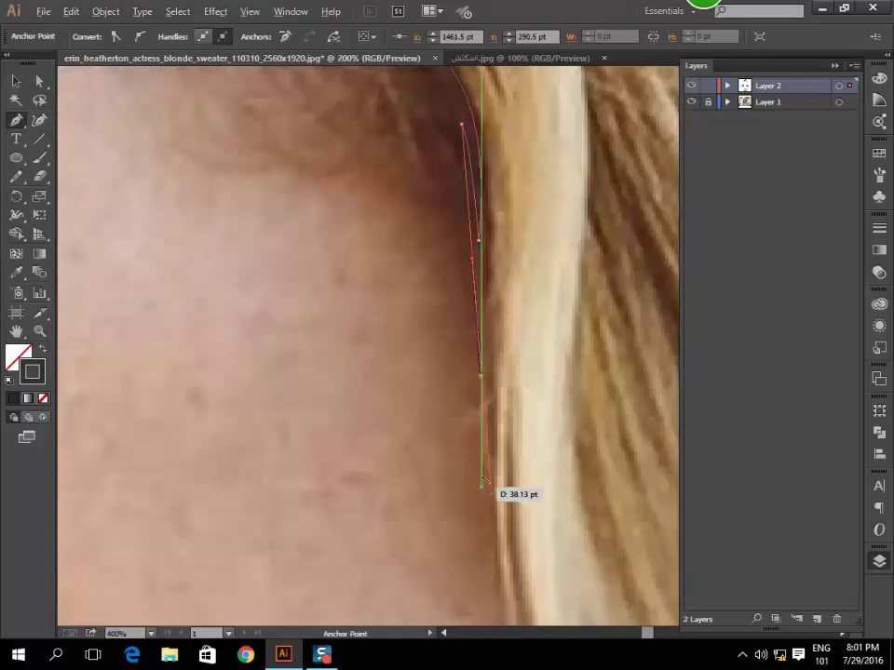
{"action": "scroll", "coordinate": [399, 379], "scroll_direction": "down", "scroll_amount": 3}
{"action": "scroll", "coordinate": [425, 400], "scroll_direction": "down", "scroll_amount": 3}
{"action": "scroll", "coordinate": [459, 372], "scroll_direction": "up", "scroll_amount": 3}
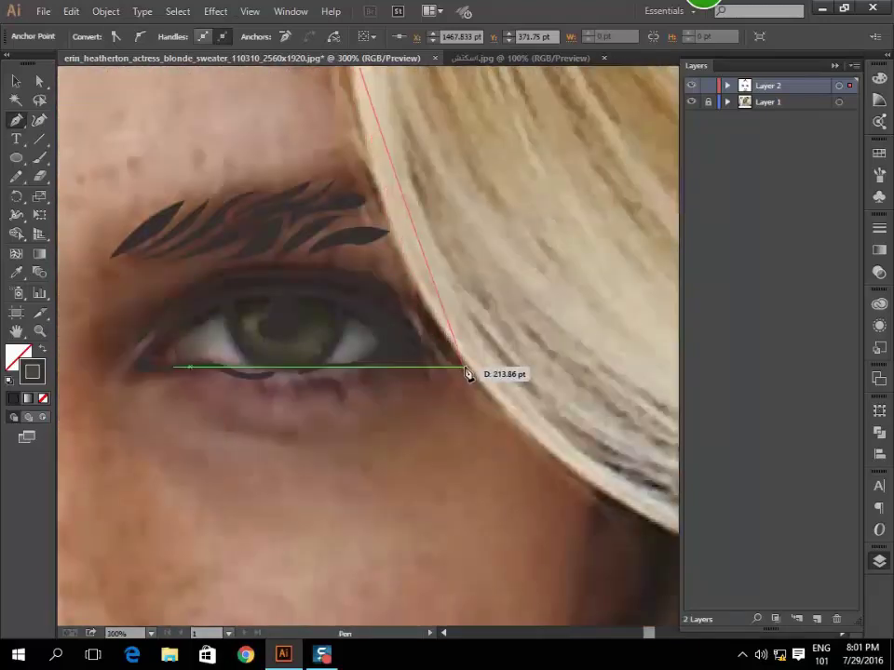
Continue the curved outline past the outer eye corner along the hair's edge.
{"action": "left_click_drag", "start_coordinate": [459, 373], "coordinate": [577, 479]}
{"action": "scroll", "coordinate": [559, 480], "scroll_direction": "right", "scroll_amount": 3}
{"action": "scroll", "coordinate": [466, 446], "scroll_direction": "down", "scroll_amount": 3}
{"action": "left_click_drag", "start_coordinate": [367, 388], "coordinate": [409, 401]}
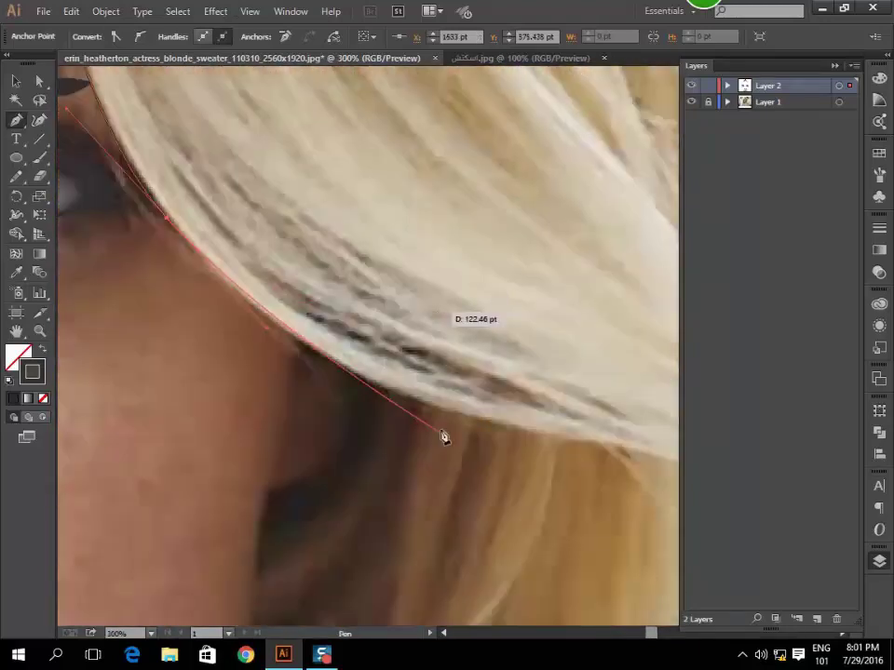
{"action": "scroll", "coordinate": [449, 412], "scroll_direction": "down", "scroll_amount": 2}
{"action": "scroll", "coordinate": [415, 405], "scroll_direction": "down", "scroll_amount": 3}
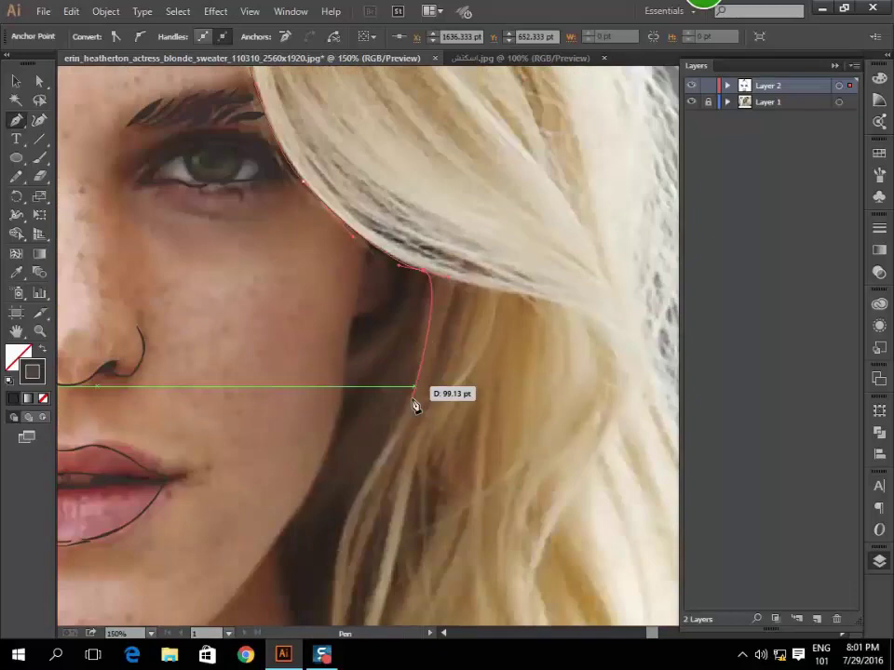
{"action": "scroll", "coordinate": [415, 405], "scroll_direction": "down", "scroll_amount": 3}
{"action": "scroll", "coordinate": [373, 316], "scroll_direction": "left", "scroll_amount": 2}
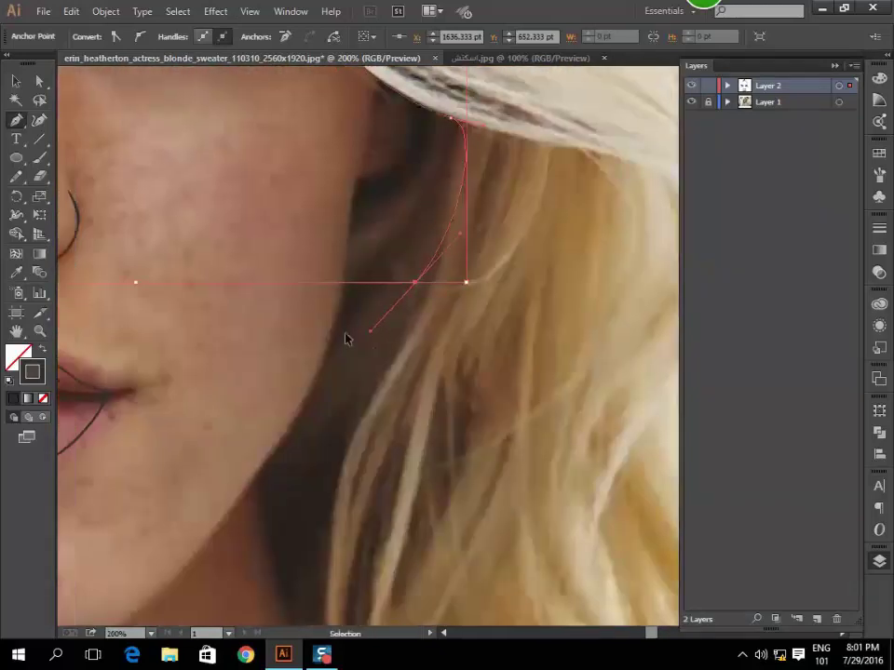
{"action": "scroll", "coordinate": [363, 335], "scroll_direction": "down", "scroll_amount": 5}
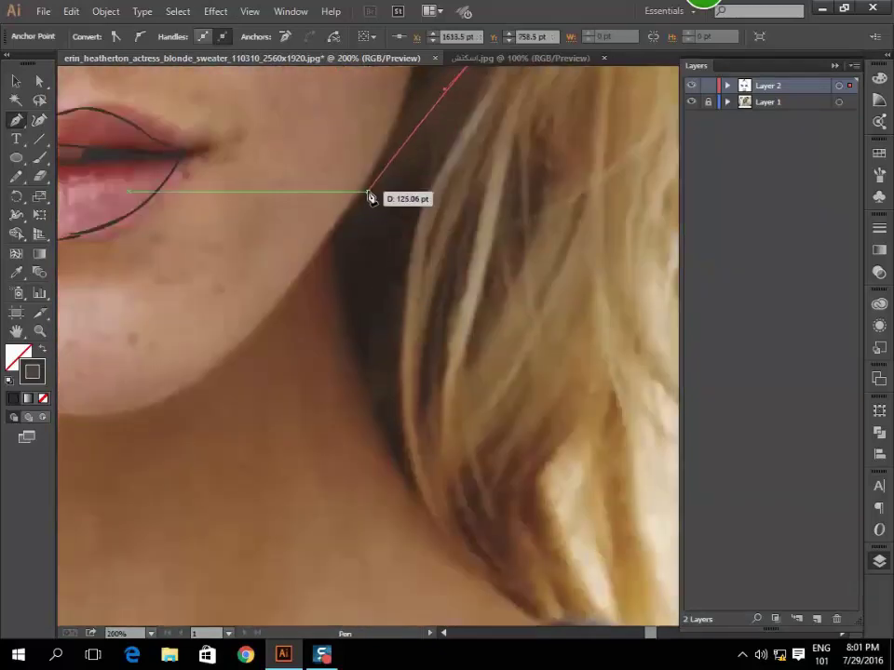
{"action": "scroll", "coordinate": [377, 200], "scroll_direction": "up", "scroll_amount": 5}
Trace curved anchors down the cheek, jaw and neck to the sweater.
{"action": "left_click", "coordinate": [526, 175]}
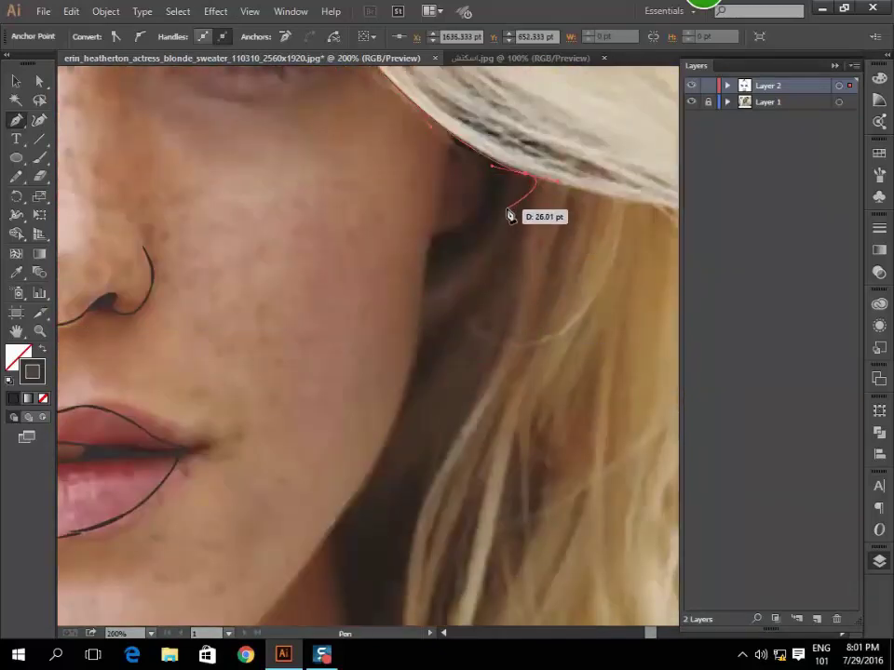
{"action": "key", "text": "ctrl+space"}
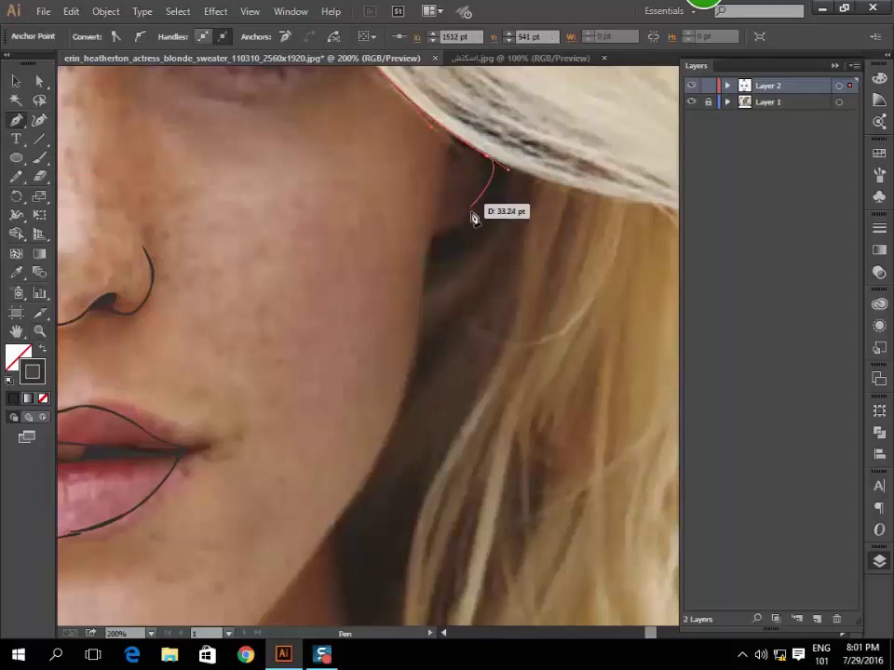
{"action": "left_click_drag", "start_coordinate": [465, 217], "coordinate": [447, 223]}
{"action": "left_click_drag", "start_coordinate": [419, 331], "coordinate": [414, 343]}
{"action": "scroll", "coordinate": [433, 340], "scroll_direction": "left", "scroll_amount": 2}
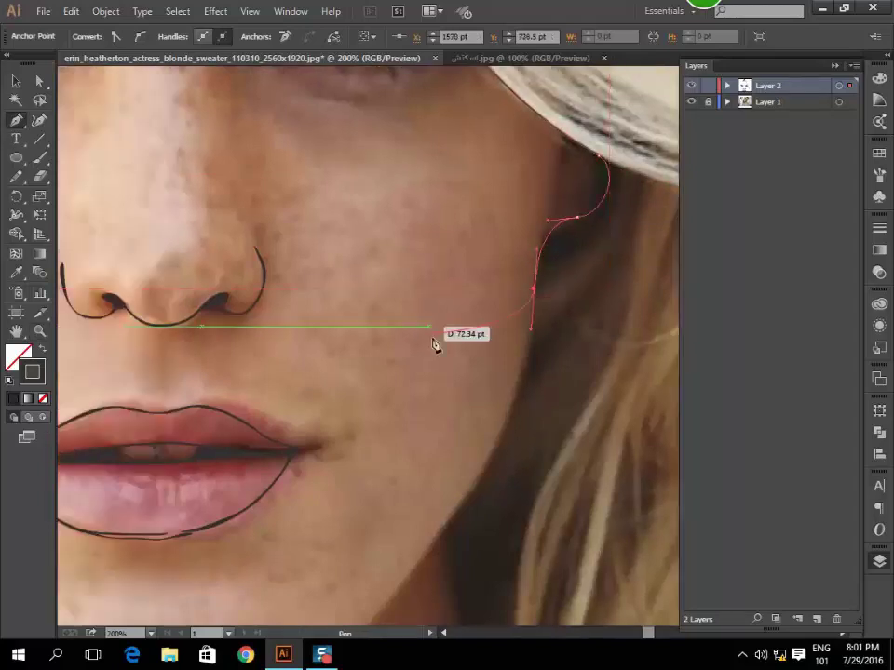
{"action": "scroll", "coordinate": [436, 346], "scroll_direction": "down", "scroll_amount": 4}
{"action": "left_click_drag", "start_coordinate": [486, 249], "coordinate": [472, 280]}
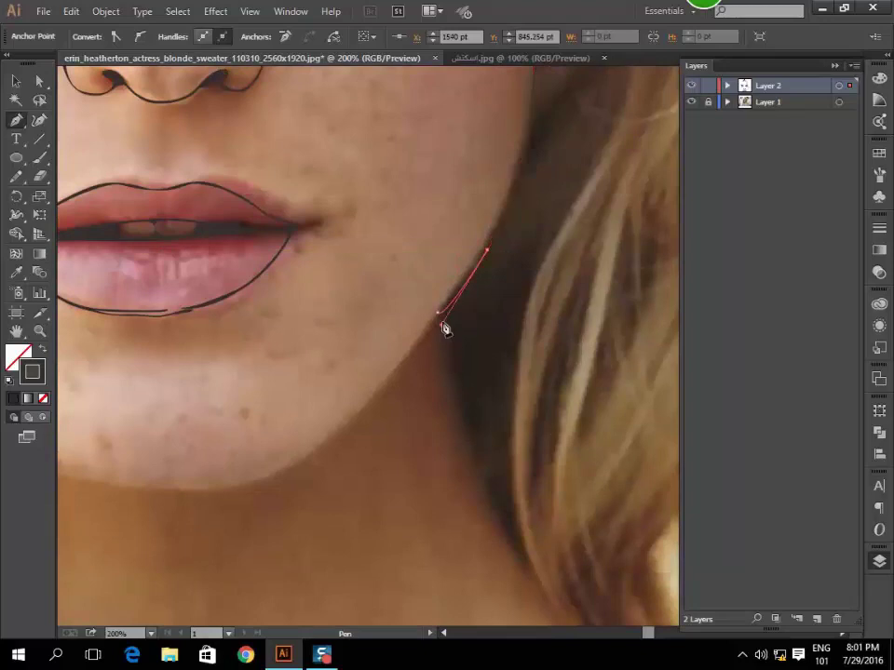
{"action": "scroll", "coordinate": [384, 330], "scroll_direction": "right", "scroll_amount": 2}
{"action": "scroll", "coordinate": [373, 309], "scroll_direction": "down", "scroll_amount": 5}
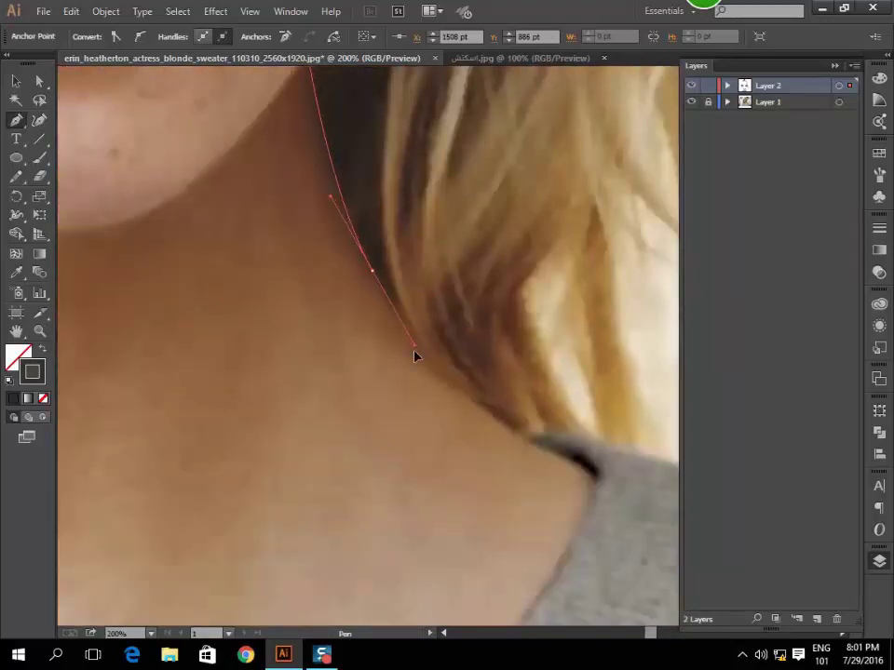
{"action": "scroll", "coordinate": [417, 355], "scroll_direction": "down", "scroll_amount": 3}
{"action": "scroll", "coordinate": [417, 354], "scroll_direction": "right", "scroll_amount": 1}
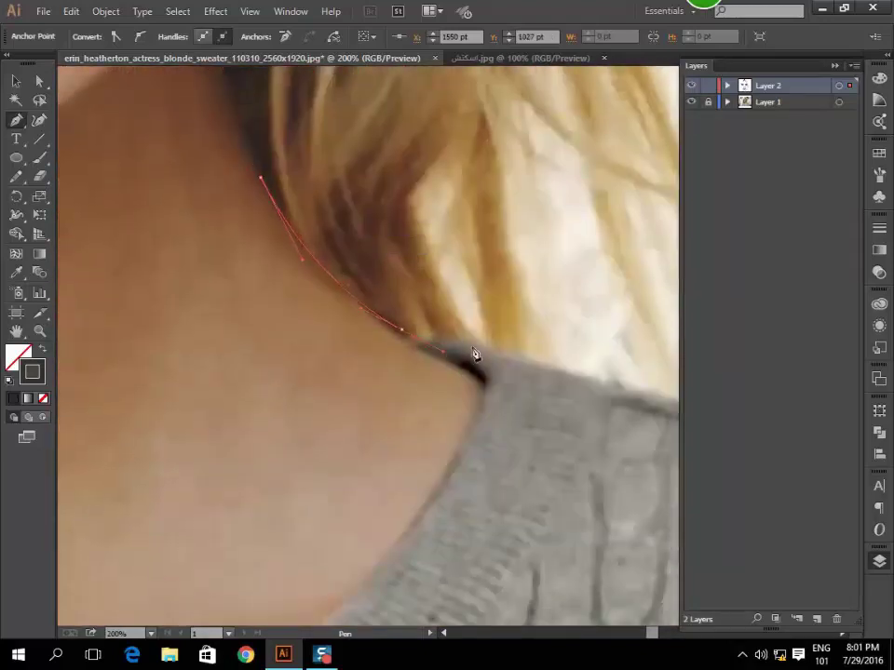
{"action": "mouse_move", "coordinate": [511, 356]}
{"action": "left_mouse_down"}
{"action": "mouse_move", "coordinate": [468, 310]}
{"action": "mouse_move", "coordinate": [538, 370]}
{"action": "left_mouse_up"}
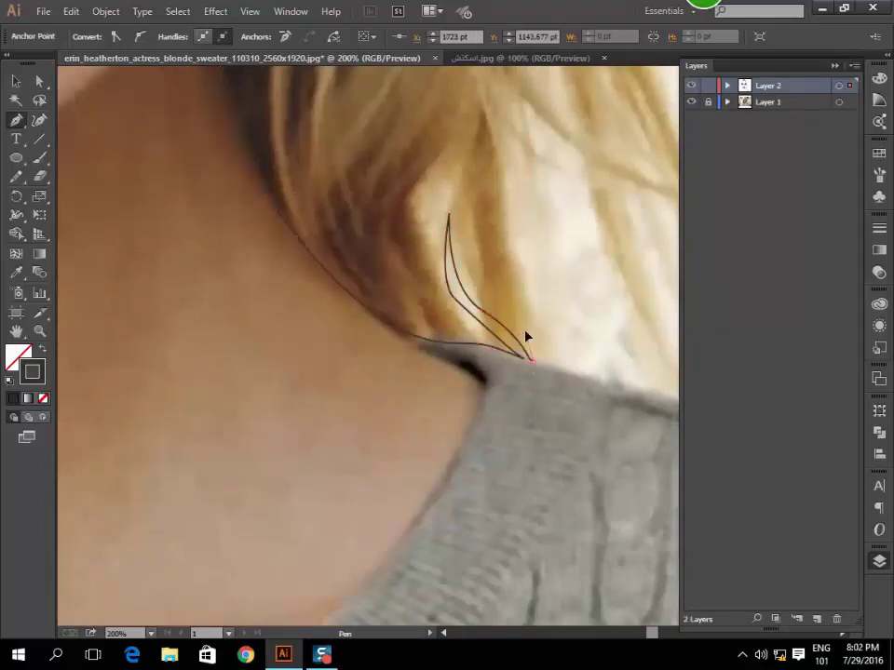
Add sharp hair-strand spikes over the shoulder down to the sweater edge.
{"action": "left_click_drag", "start_coordinate": [537, 369], "coordinate": [507, 204]}
{"action": "scroll", "coordinate": [503, 244], "scroll_direction": "right", "scroll_amount": 5}
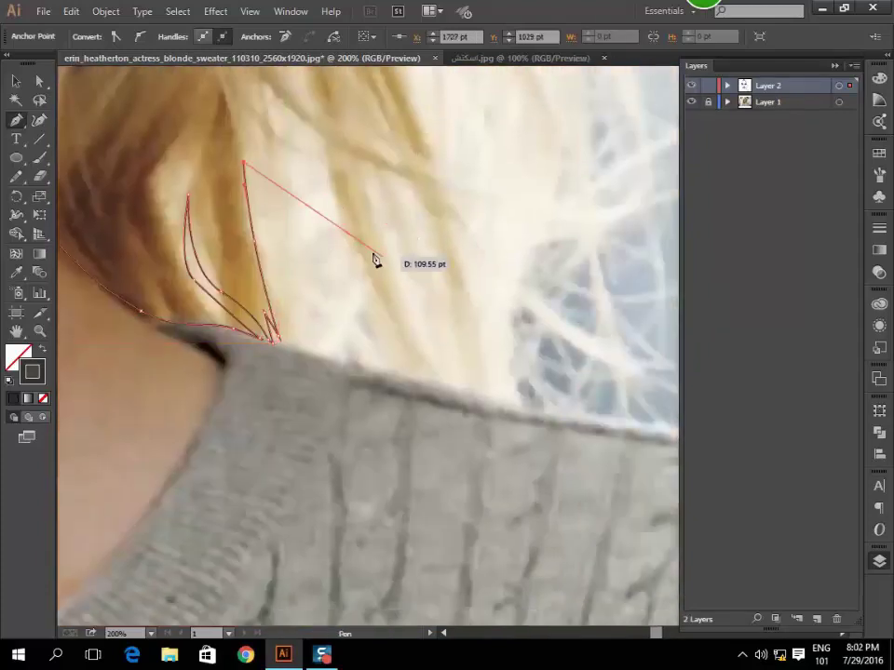
{"action": "scroll", "coordinate": [335, 206], "scroll_direction": "up", "scroll_amount": 2}
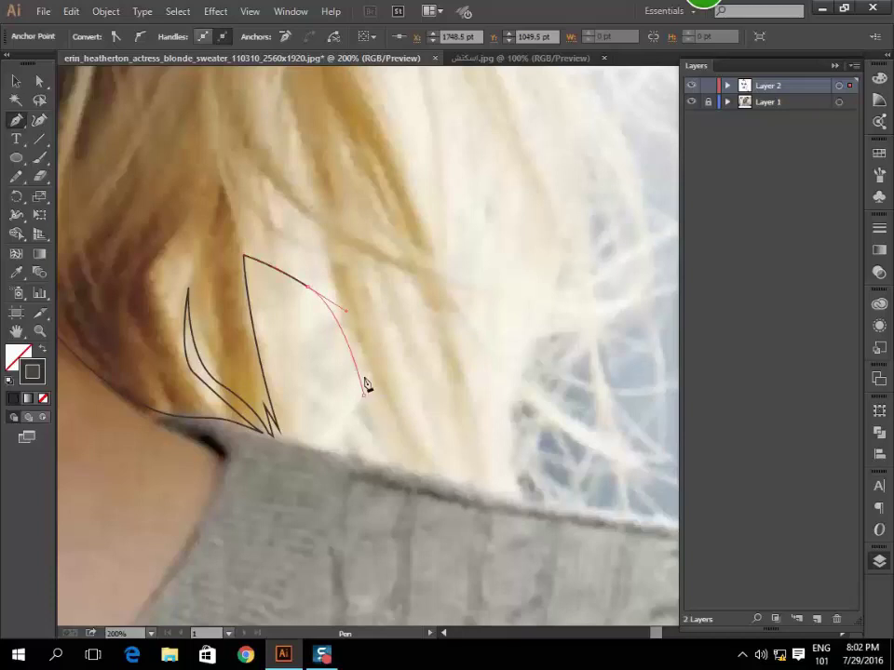
{"action": "left_click", "coordinate": [363, 394]}
{"action": "left_click_drag", "start_coordinate": [461, 483], "coordinate": [435, 445]}
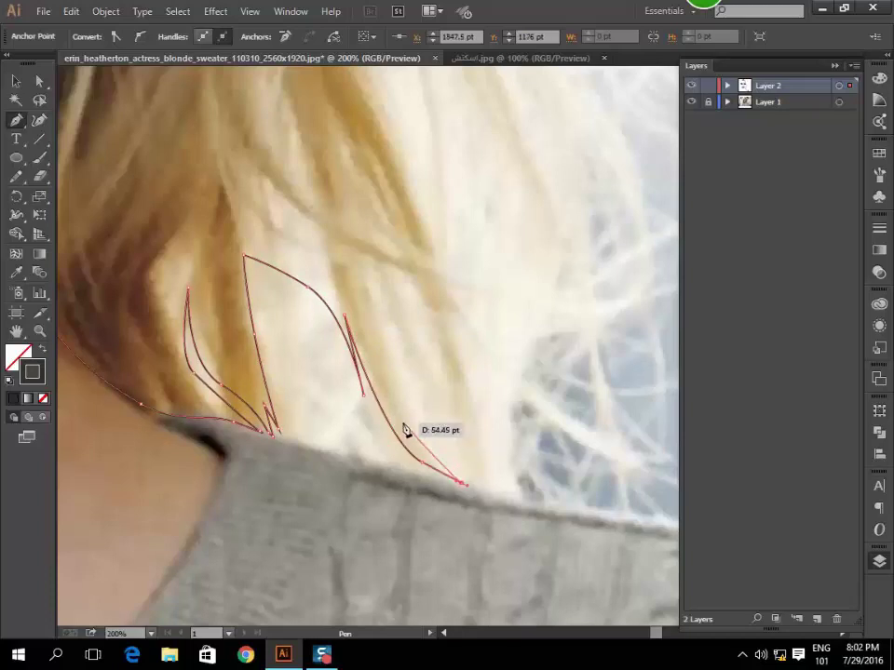
{"action": "left_click", "coordinate": [394, 395]}
{"action": "mouse_move", "coordinate": [461, 482]}
{"action": "left_mouse_down"}
{"action": "mouse_move", "coordinate": [481, 495]}
{"action": "mouse_move", "coordinate": [470, 429]}
{"action": "left_mouse_up"}
{"action": "left_click", "coordinate": [500, 488]}
{"action": "left_click", "coordinate": [472, 403]}
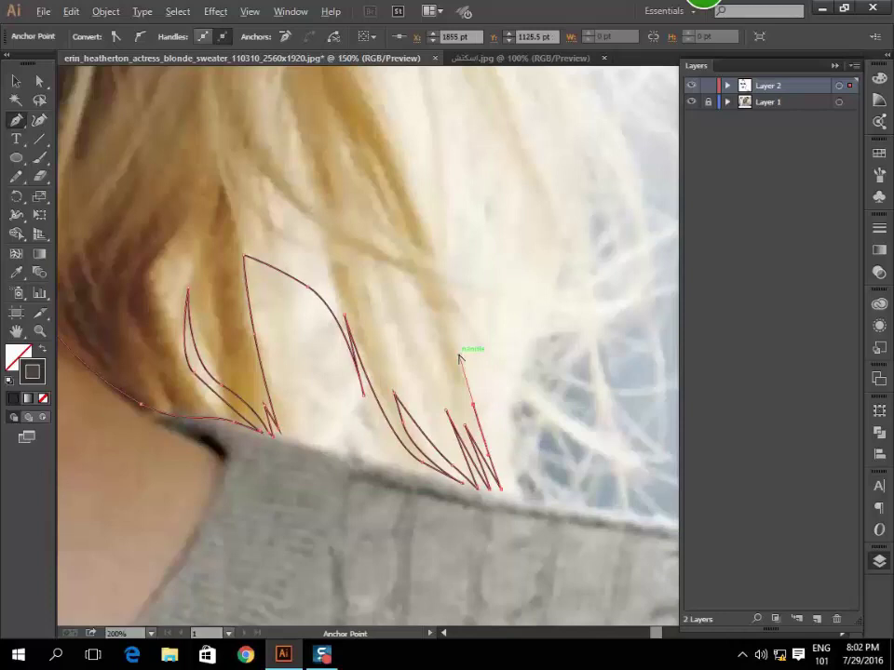
{"action": "scroll", "coordinate": [455, 360], "scroll_direction": "down", "scroll_amount": 3}
{"action": "scroll", "coordinate": [362, 461], "scroll_direction": "up", "scroll_amount": 3}
{"action": "left_click_drag", "start_coordinate": [359, 478], "coordinate": [400, 492]}
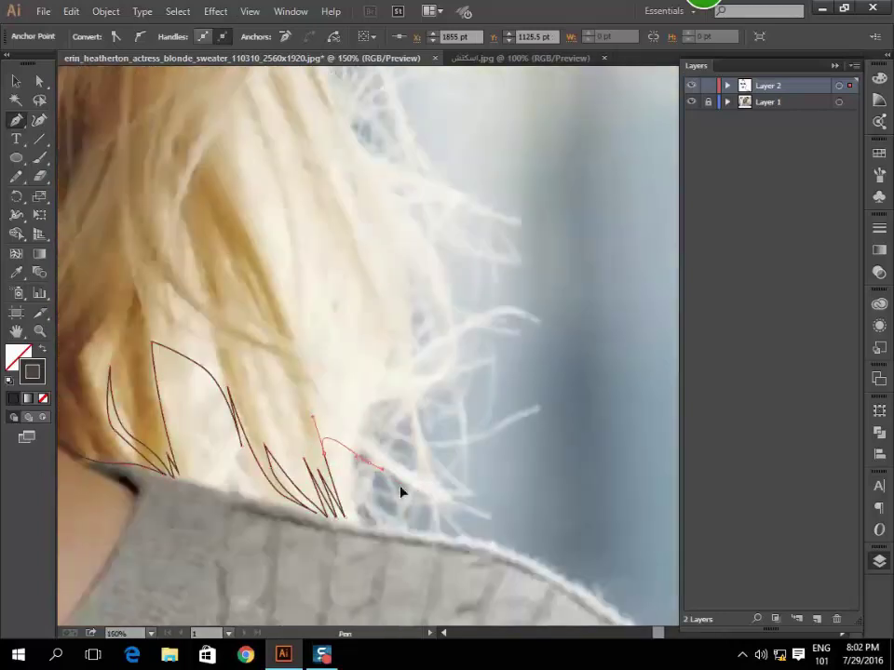
{"action": "left_click", "coordinate": [469, 503]}
{"action": "scroll", "coordinate": [363, 465], "scroll_direction": "up", "scroll_amount": 1}
Trace a curved strand rising from the shoulder, with sharp corner tips.
{"action": "left_click_drag", "start_coordinate": [317, 399], "coordinate": [417, 393]}
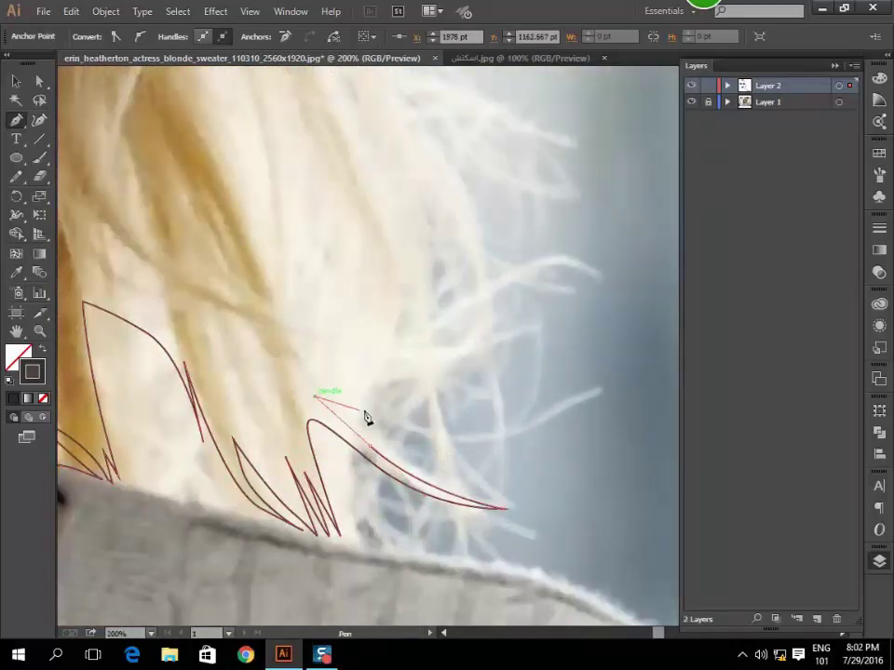
{"action": "left_click_drag", "start_coordinate": [412, 308], "coordinate": [405, 384]}
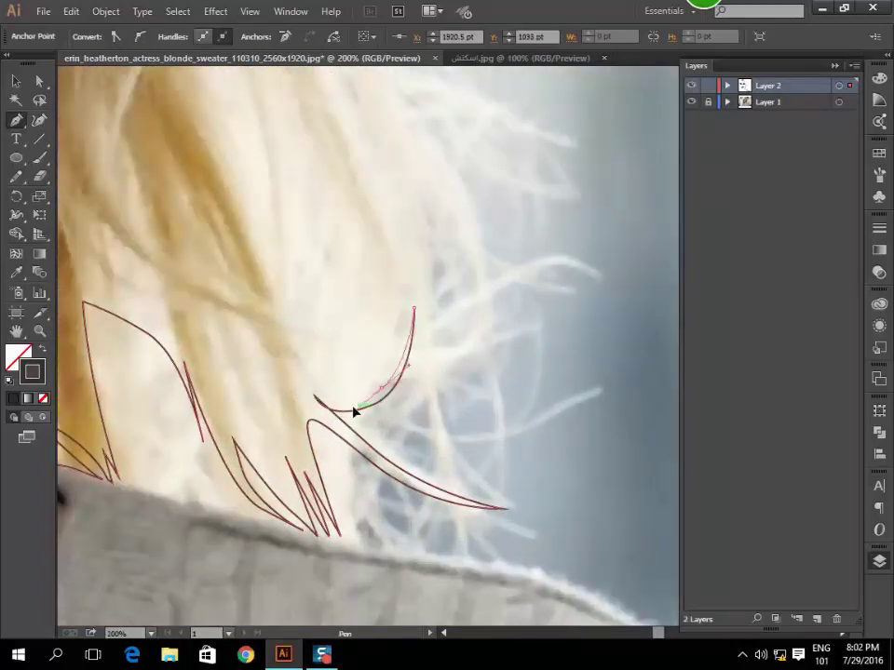
{"action": "left_click_drag", "start_coordinate": [414, 309], "coordinate": [395, 253]}
{"action": "scroll", "coordinate": [395, 253], "scroll_direction": "up", "scroll_amount": 5}
{"action": "left_click_drag", "start_coordinate": [373, 356], "coordinate": [417, 419]}
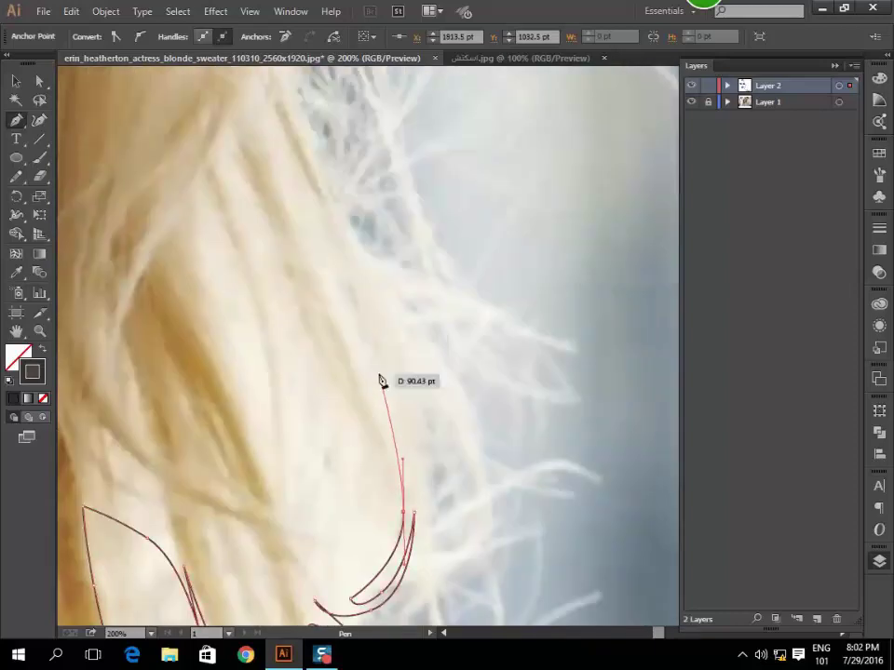
{"action": "left_click", "coordinate": [411, 353]}
{"action": "left_click", "coordinate": [415, 418]}
{"action": "left_click_drag", "start_coordinate": [472, 457], "coordinate": [490, 540]}
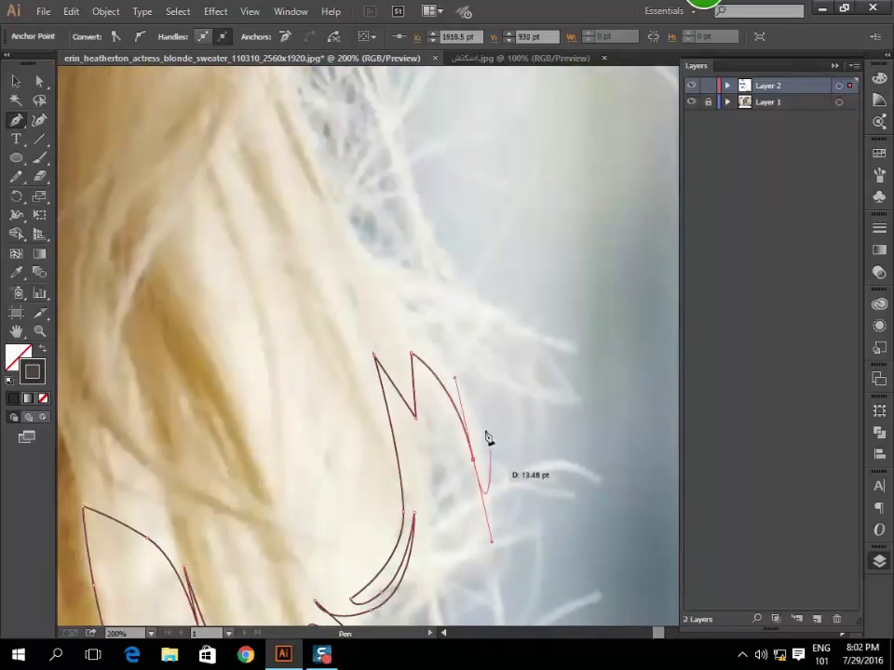
{"action": "left_click_drag", "start_coordinate": [475, 440], "coordinate": [439, 363]}
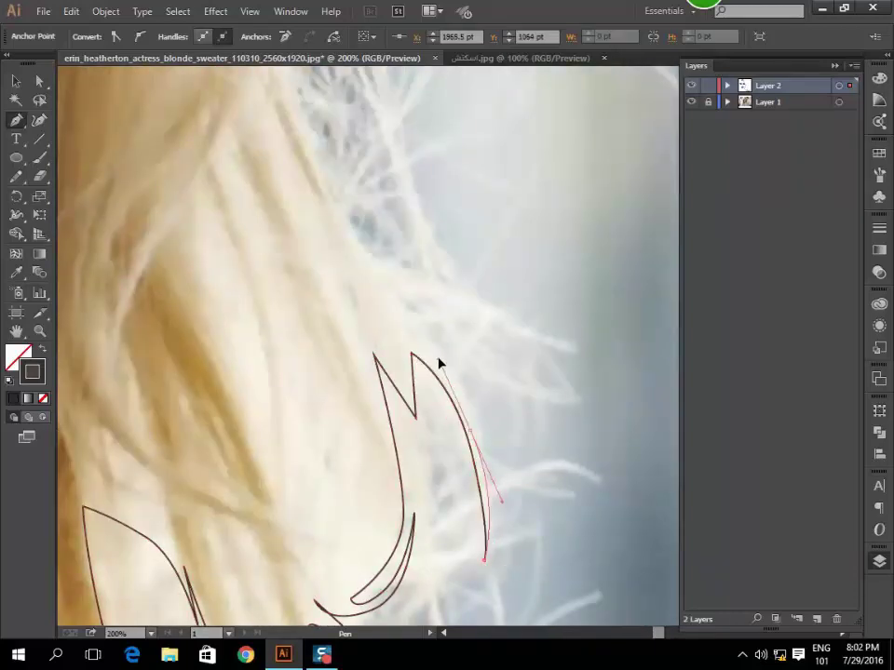
Continue smooth anchors up the hair's outer right edge past the image top.
{"action": "left_click_drag", "start_coordinate": [335, 201], "coordinate": [401, 347]}
{"action": "scroll", "coordinate": [320, 254], "scroll_direction": "up", "scroll_amount": 3}
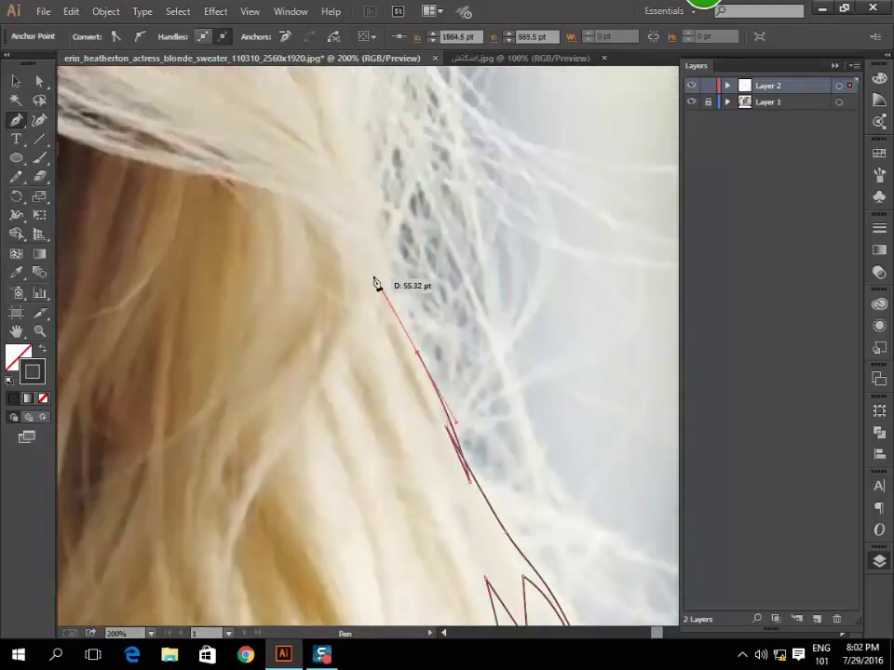
{"action": "scroll", "coordinate": [382, 307], "scroll_direction": "up", "scroll_amount": 5}
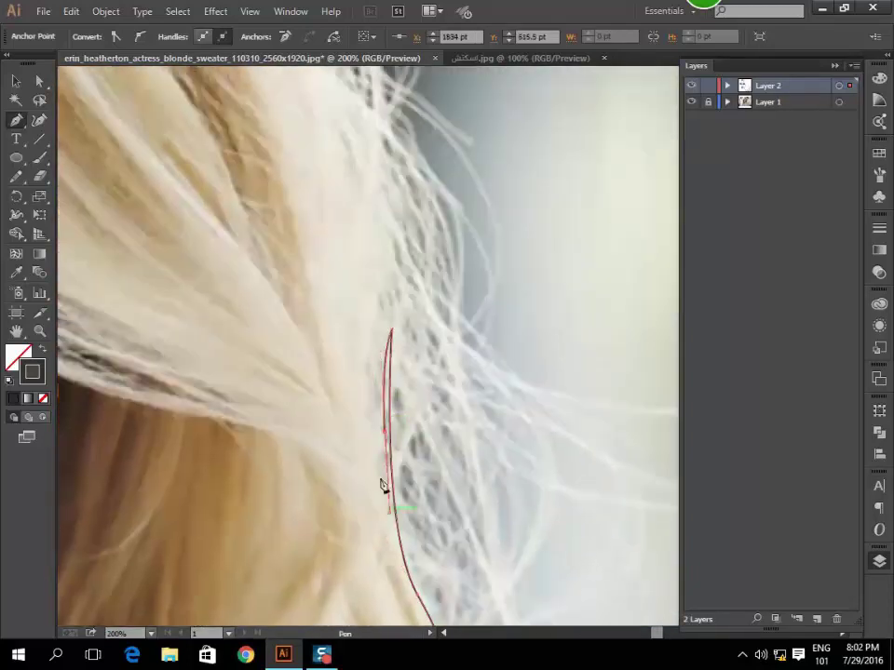
{"action": "mouse_move", "coordinate": [374, 279]}
{"action": "left_mouse_down"}
{"action": "mouse_move", "coordinate": [393, 194]}
{"action": "mouse_move", "coordinate": [391, 375]}
{"action": "left_mouse_up"}
{"action": "scroll", "coordinate": [381, 242], "scroll_direction": "up", "scroll_amount": 5}
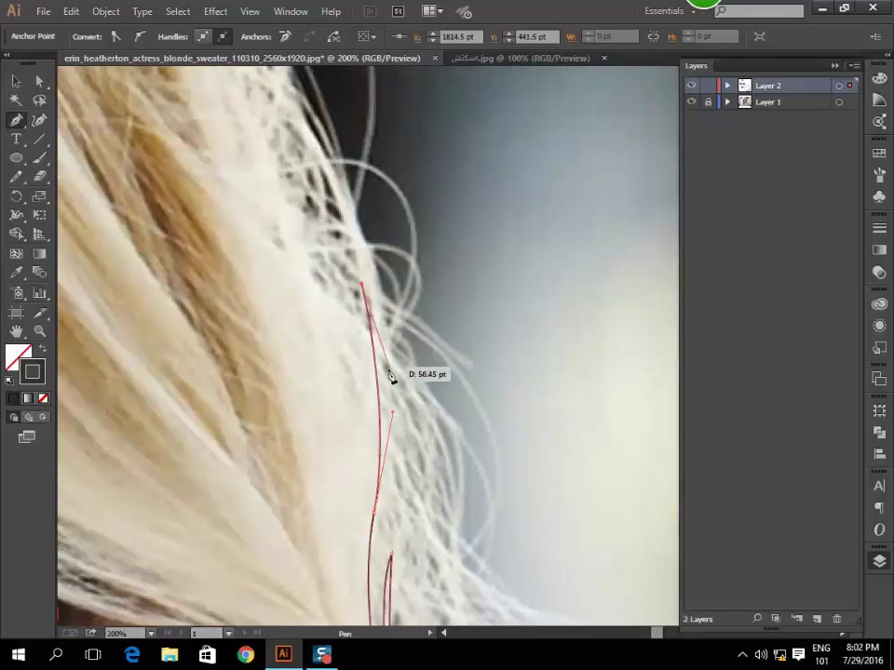
{"action": "scroll", "coordinate": [354, 280], "scroll_direction": "up", "scroll_amount": 3}
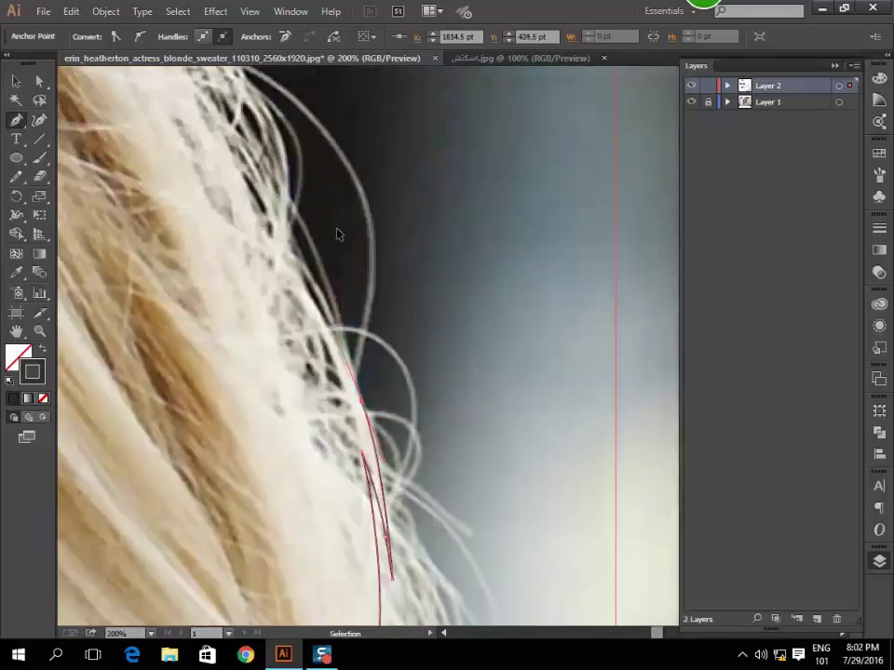
{"action": "scroll", "coordinate": [373, 325], "scroll_direction": "left", "scroll_amount": 5}
{"action": "mouse_move", "coordinate": [479, 445]}
{"action": "left_mouse_down"}
{"action": "mouse_move", "coordinate": [438, 362]}
{"action": "mouse_move", "coordinate": [397, 314]}
{"action": "left_mouse_up"}
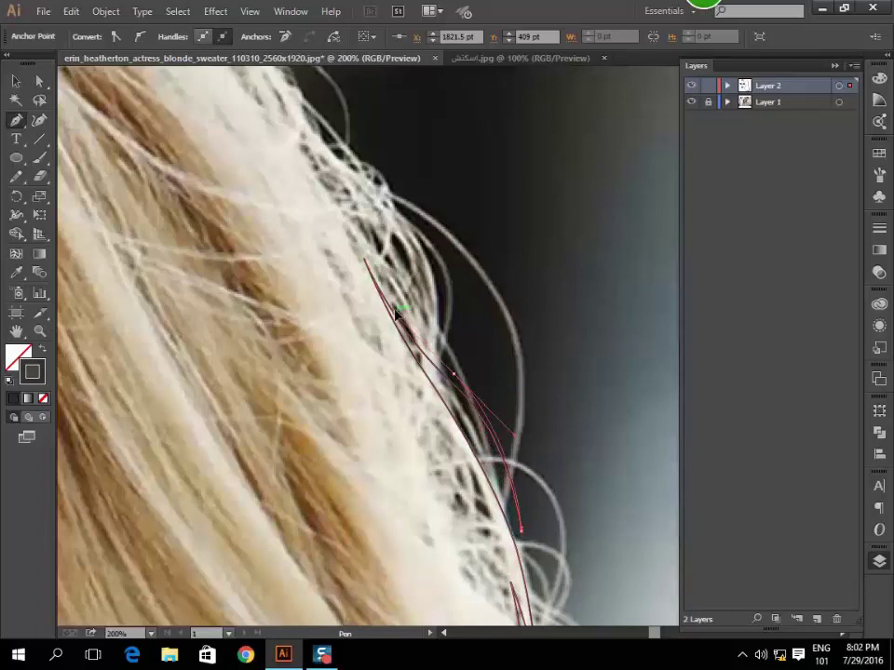
{"action": "scroll", "coordinate": [365, 256], "scroll_direction": "up", "scroll_amount": 3}
{"action": "scroll", "coordinate": [363, 258], "scroll_direction": "up", "scroll_amount": 3}
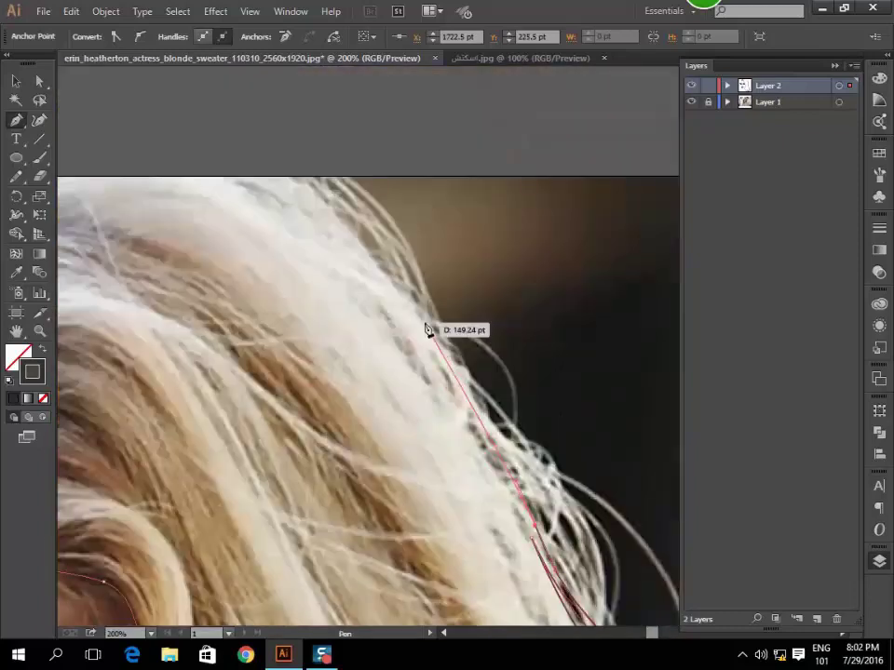
{"action": "left_click_drag", "start_coordinate": [275, 161], "coordinate": [196, 139]}
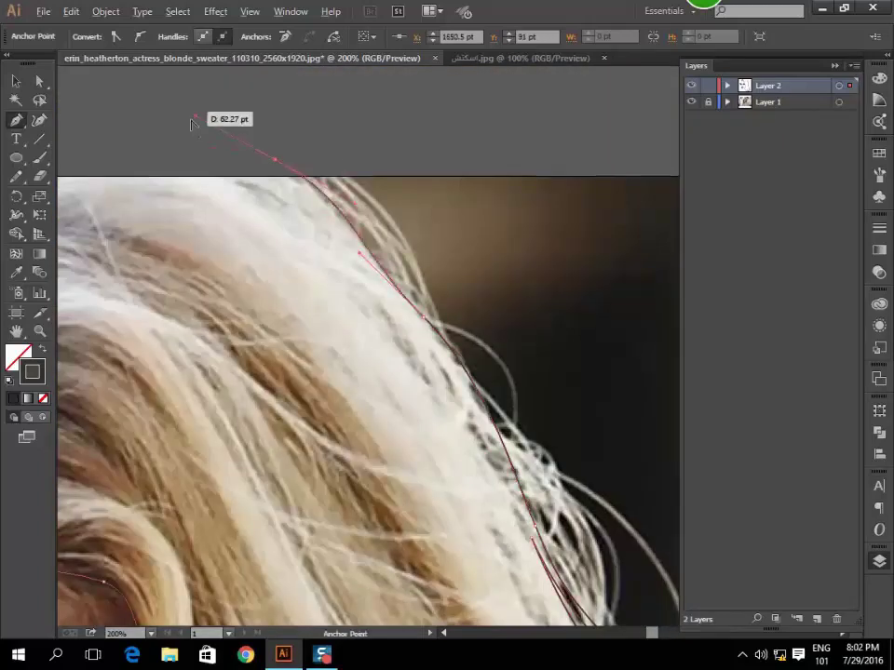
{"action": "scroll", "coordinate": [191, 124], "scroll_direction": "down", "scroll_amount": 4}
{"action": "scroll", "coordinate": [213, 225], "scroll_direction": "up", "scroll_amount": 1}
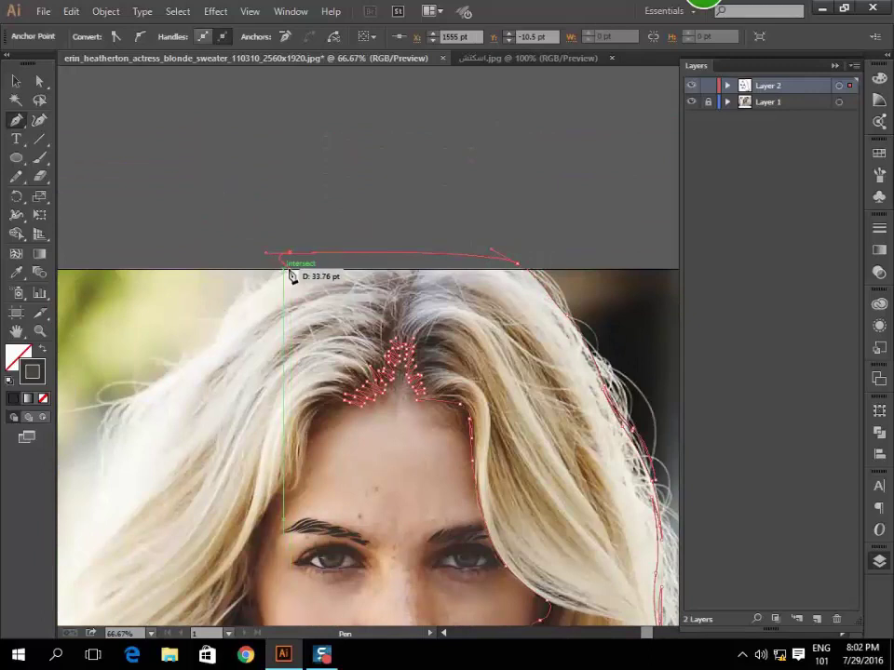
Curve the outline across the upper-left hair and finish the thin strand's tip at the crown.
{"action": "scroll", "coordinate": [276, 296], "scroll_direction": "up", "scroll_amount": 4}
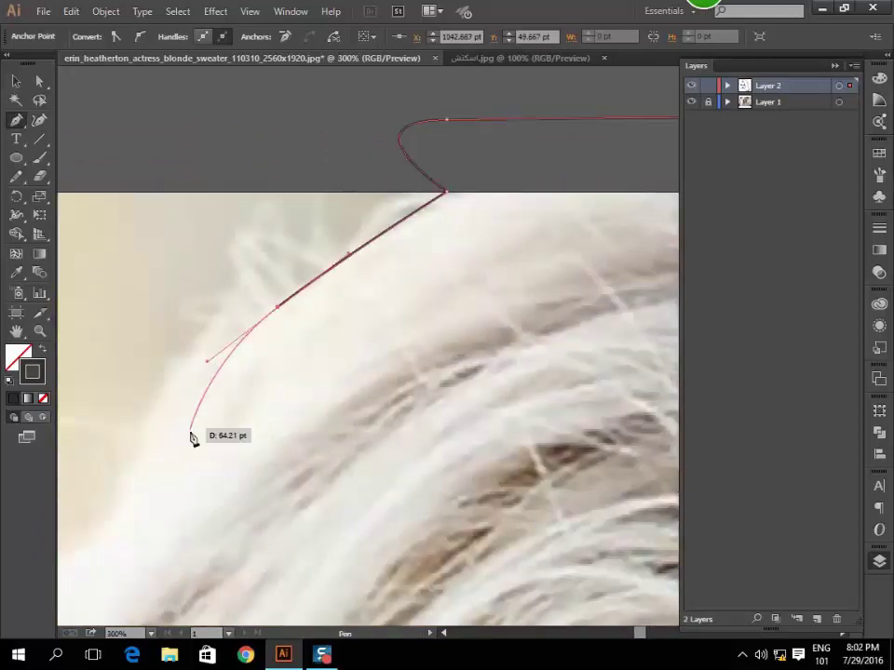
{"action": "left_click_drag", "start_coordinate": [192, 433], "coordinate": [265, 303]}
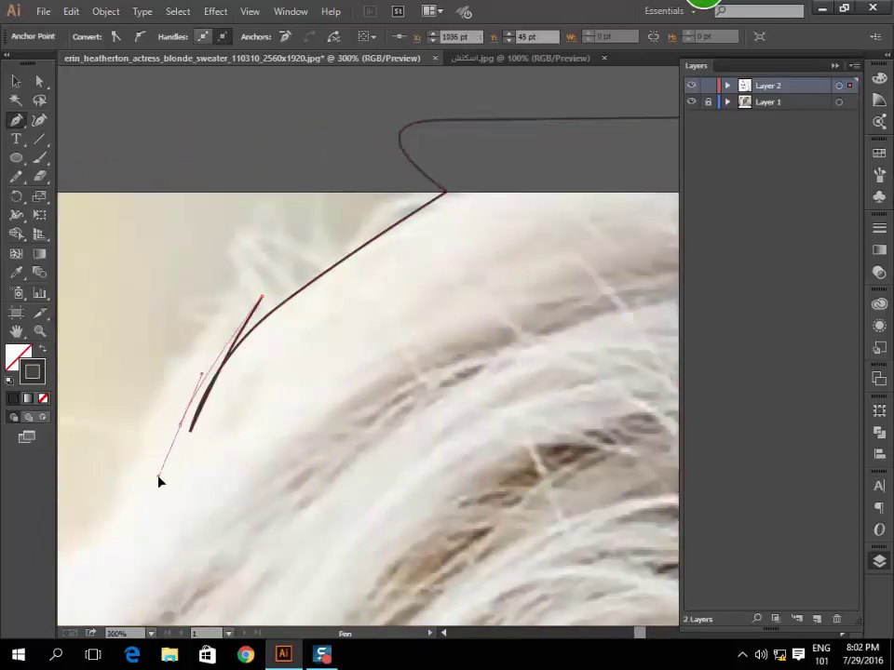
{"action": "scroll", "coordinate": [158, 475], "scroll_direction": "down", "scroll_amount": 2}
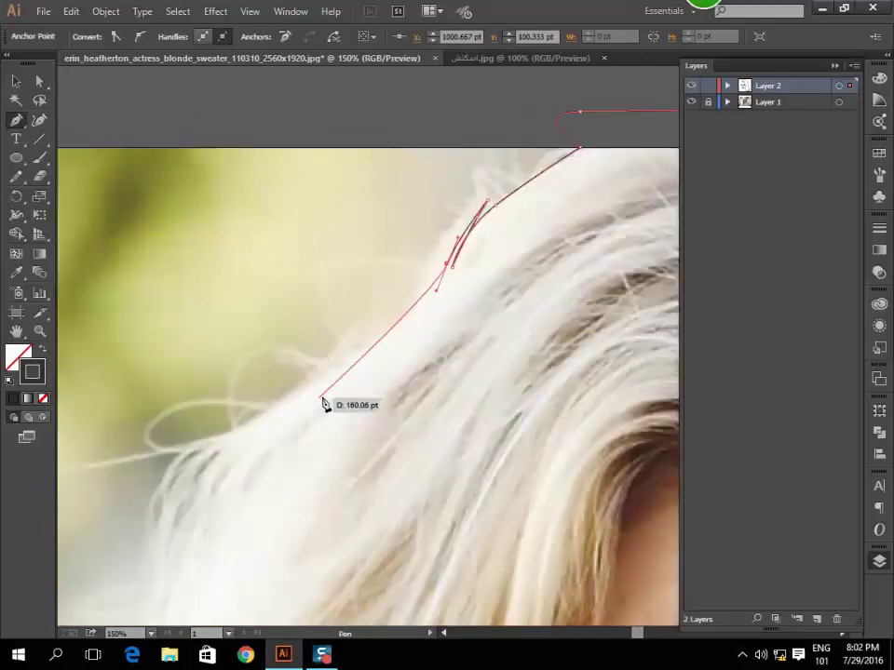
{"action": "left_click_drag", "start_coordinate": [322, 399], "coordinate": [257, 414]}
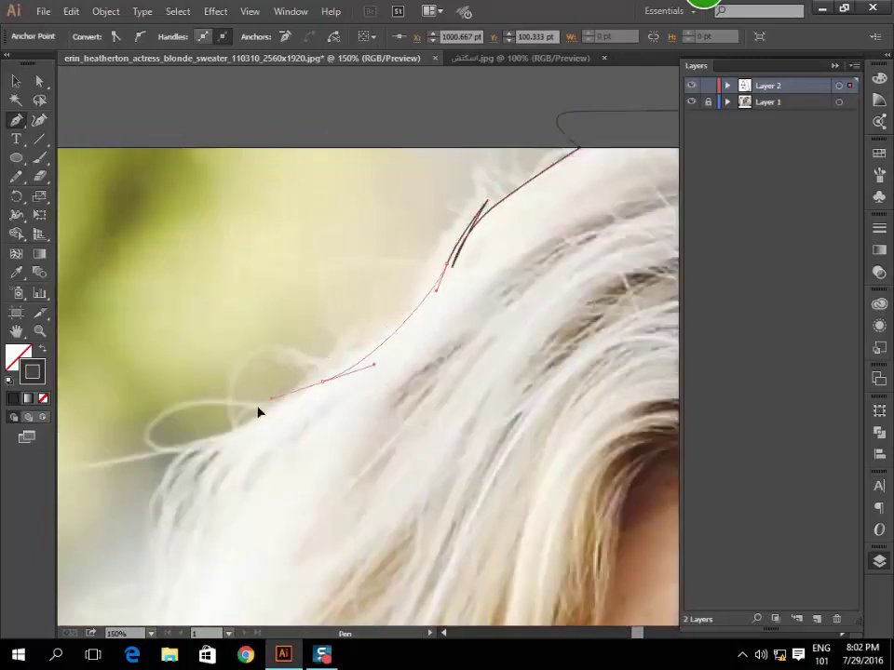
{"action": "left_click", "coordinate": [167, 543]}
{"action": "scroll", "coordinate": [201, 500], "scroll_direction": "left", "scroll_amount": 2}
{"action": "scroll", "coordinate": [280, 438], "scroll_direction": "up", "scroll_amount": 2}
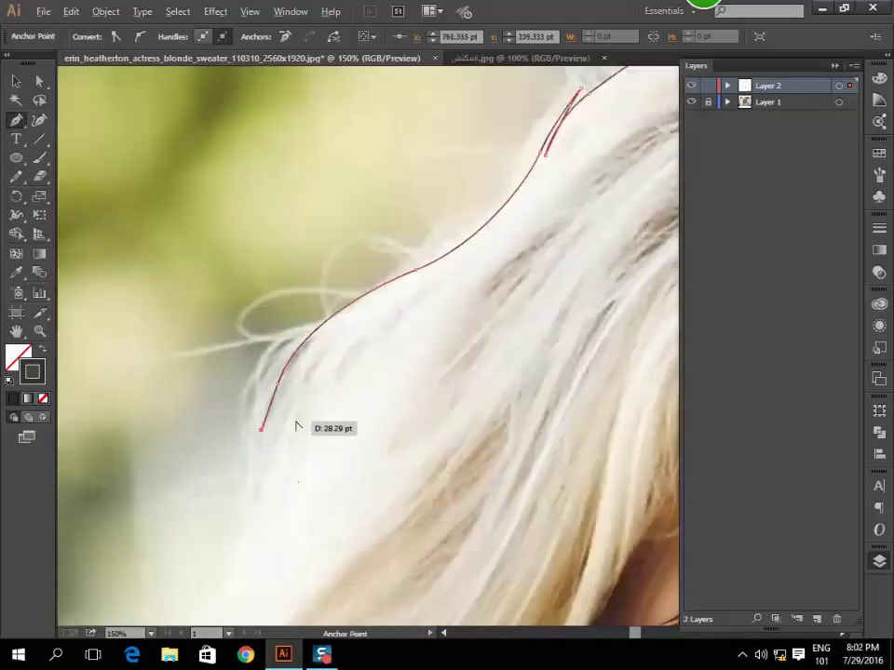
{"action": "scroll", "coordinate": [354, 300], "scroll_direction": "up", "scroll_amount": 2}
{"action": "left_click_drag", "start_coordinate": [364, 276], "coordinate": [549, 156]}
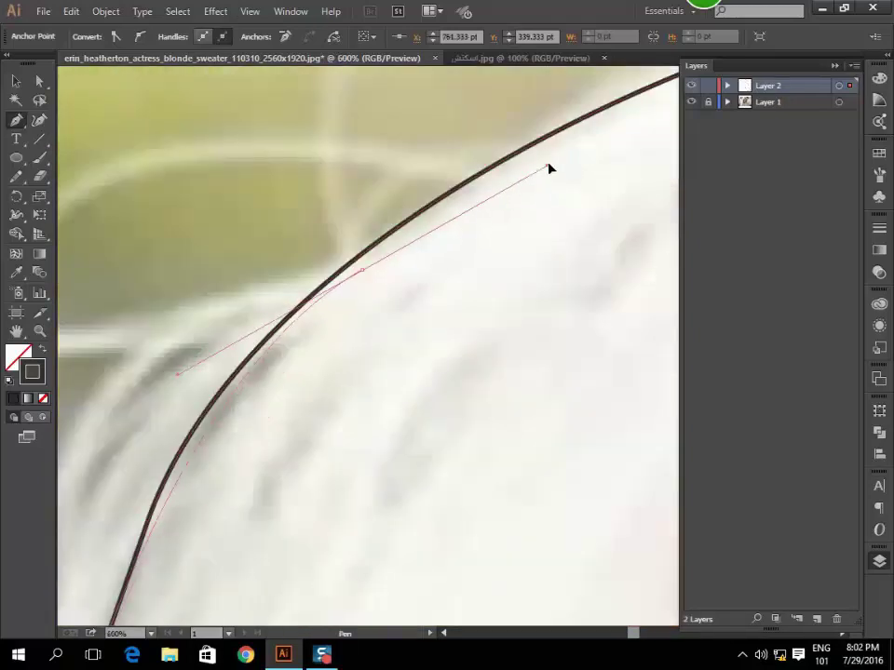
{"action": "scroll", "coordinate": [265, 438], "scroll_direction": "down", "scroll_amount": 2}
{"action": "scroll", "coordinate": [247, 466], "scroll_direction": "up", "scroll_amount": 1}
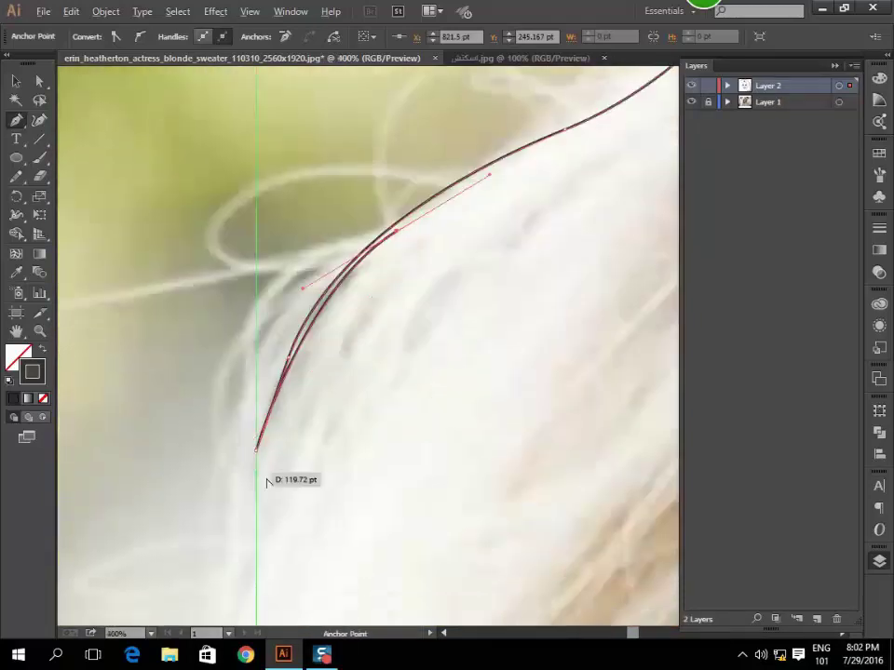
{"action": "left_click_drag", "start_coordinate": [254, 442], "coordinate": [226, 594]}
{"action": "left_click", "coordinate": [474, 131]}
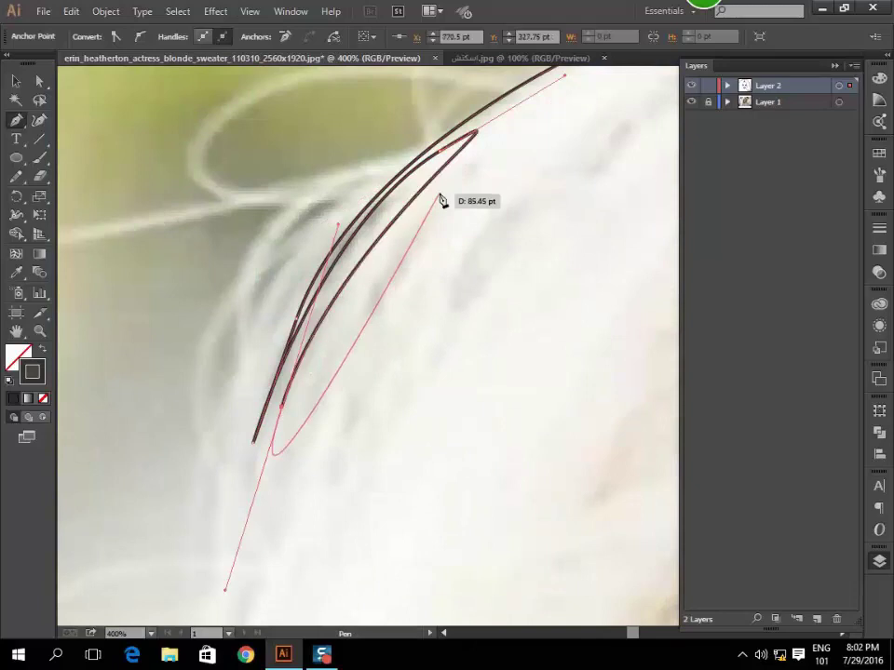
{"action": "scroll", "coordinate": [550, 140], "scroll_direction": "up", "scroll_amount": 3}
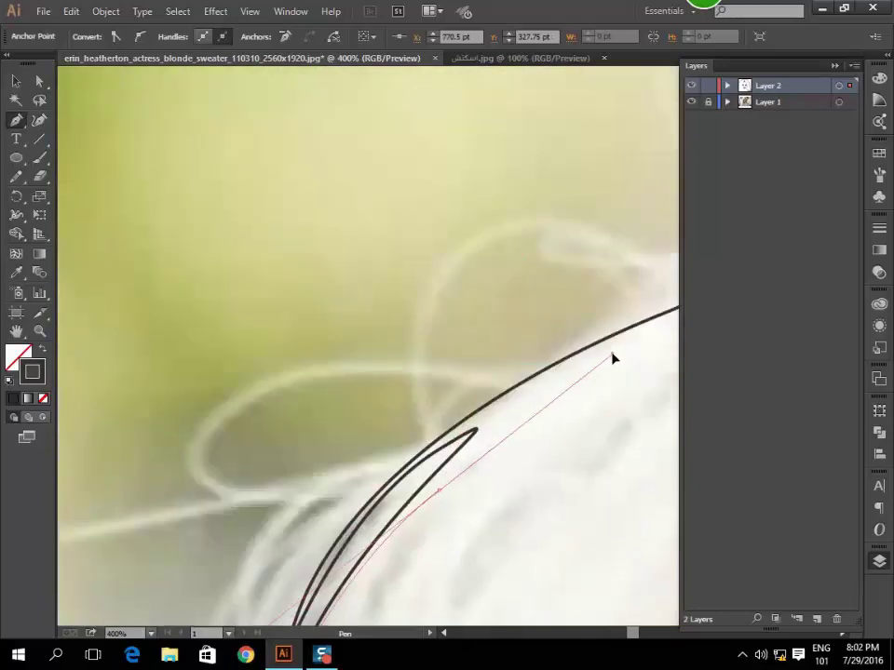
{"action": "scroll", "coordinate": [428, 379], "scroll_direction": "down", "scroll_amount": 1}
{"action": "scroll", "coordinate": [383, 364], "scroll_direction": "down", "scroll_amount": 5}
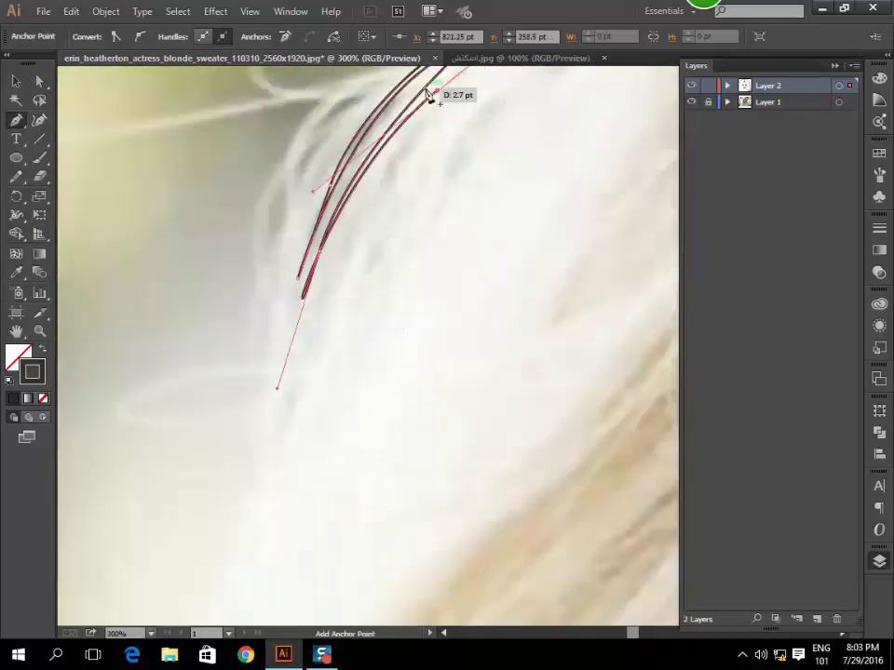
Start a new path with curved anchors down the hair's outer left edge.
{"action": "left_click_drag", "start_coordinate": [347, 285], "coordinate": [319, 285]}
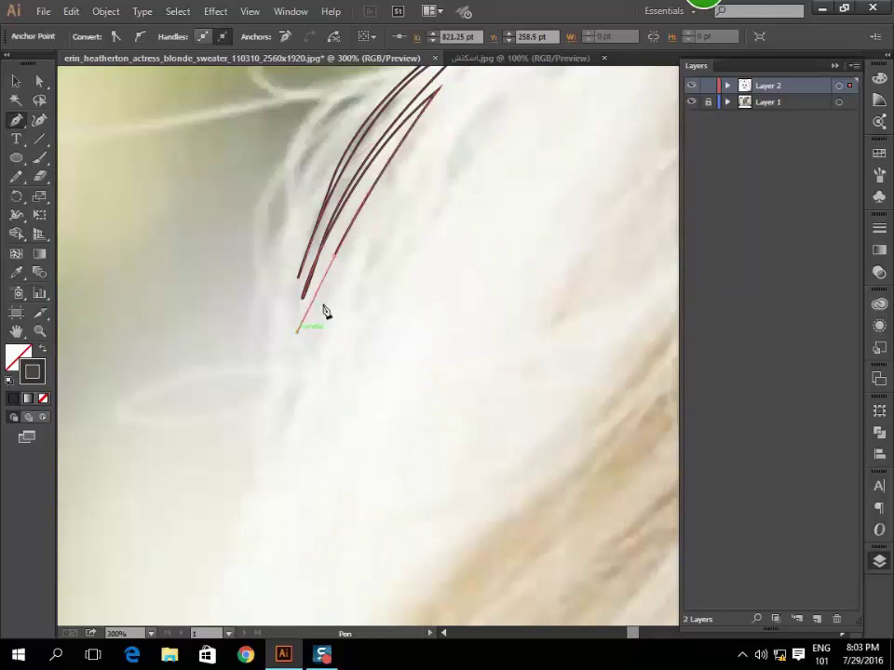
{"action": "left_click", "coordinate": [297, 330]}
{"action": "left_click_drag", "start_coordinate": [339, 228], "coordinate": [379, 194]}
{"action": "left_click_drag", "start_coordinate": [425, 159], "coordinate": [347, 388]}
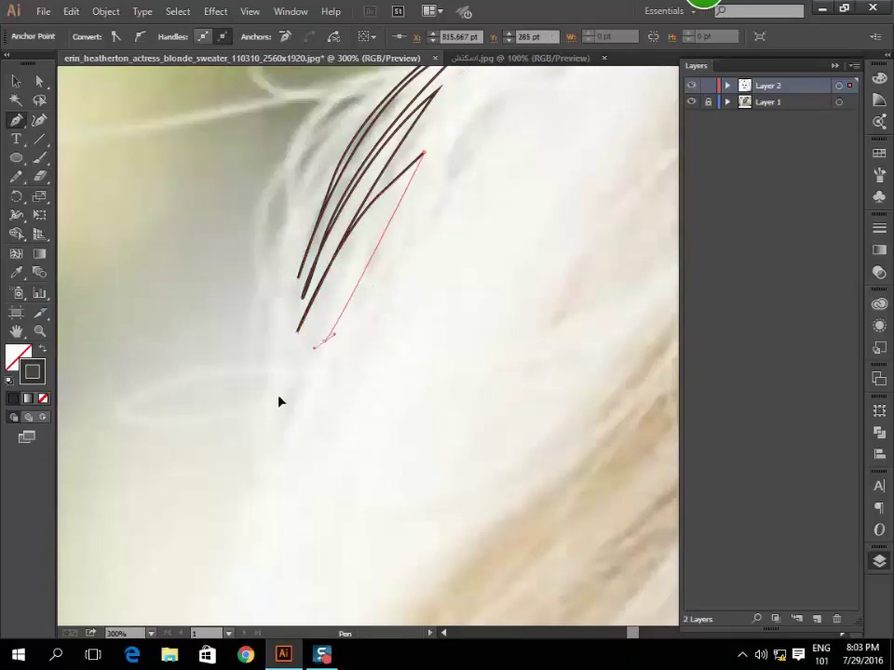
{"action": "scroll", "coordinate": [271, 427], "scroll_direction": "down", "scroll_amount": 2}
{"action": "scroll", "coordinate": [275, 429], "scroll_direction": "down", "scroll_amount": 5}
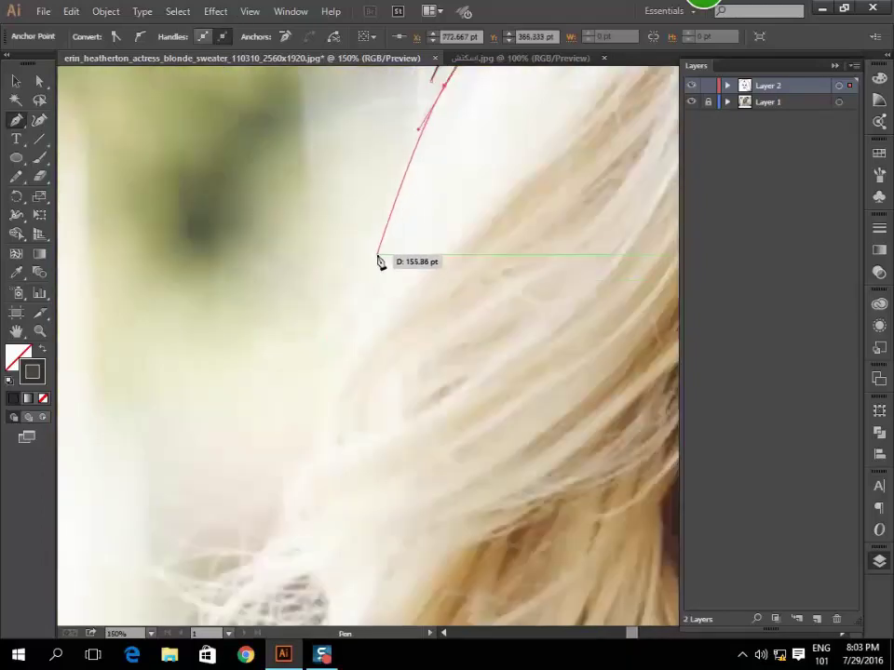
{"action": "left_click", "coordinate": [353, 297]}
{"action": "left_click", "coordinate": [389, 231]}
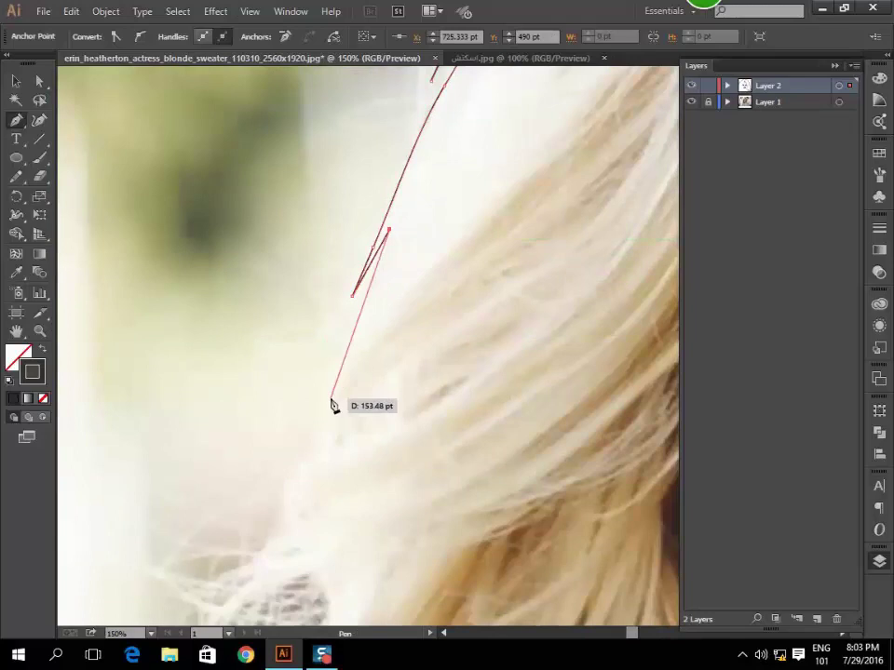
{"action": "left_click_drag", "start_coordinate": [297, 434], "coordinate": [290, 435]}
Curve the left hair outline around the wispy strands and down along the hair edge.
{"action": "scroll", "coordinate": [289, 465], "scroll_direction": "down", "scroll_amount": 2, "text": "alt"}
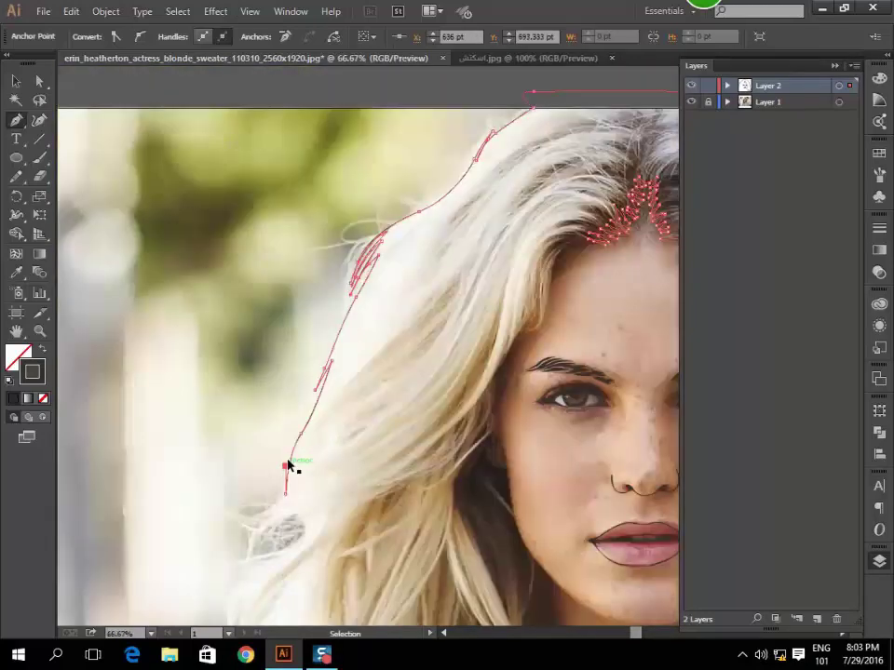
{"action": "scroll", "coordinate": [349, 385], "scroll_direction": "down", "scroll_amount": 3}
{"action": "scroll", "coordinate": [361, 339], "scroll_direction": "up", "scroll_amount": 1, "text": "alt"}
{"action": "scroll", "coordinate": [363, 307], "scroll_direction": "up", "scroll_amount": 1, "text": "alt"}
{"action": "scroll", "coordinate": [363, 308], "scroll_direction": "up", "scroll_amount": 1, "text": "alt"}
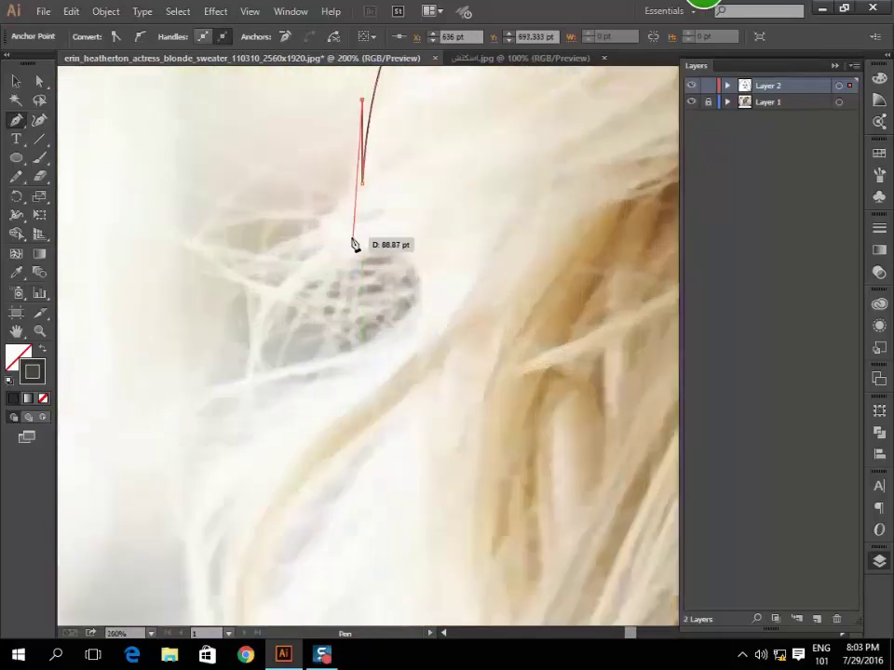
{"action": "left_click_drag", "start_coordinate": [419, 248], "coordinate": [418, 245]}
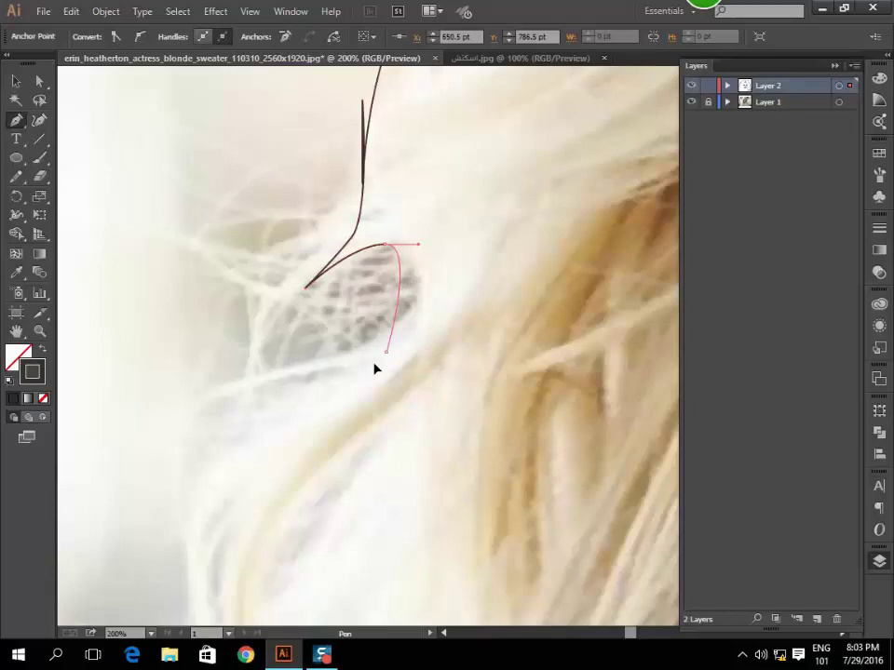
{"action": "left_click_drag", "start_coordinate": [333, 398], "coordinate": [333, 399]}
{"action": "scroll", "coordinate": [322, 393], "scroll_direction": "down", "scroll_amount": 2, "text": "alt"}
{"action": "scroll", "coordinate": [351, 387], "scroll_direction": "up", "scroll_amount": 1, "text": "alt"}
{"action": "scroll", "coordinate": [351, 387], "scroll_direction": "up", "scroll_amount": 1, "text": "alt"}
{"action": "left_click_drag", "start_coordinate": [316, 302], "coordinate": [297, 379]}
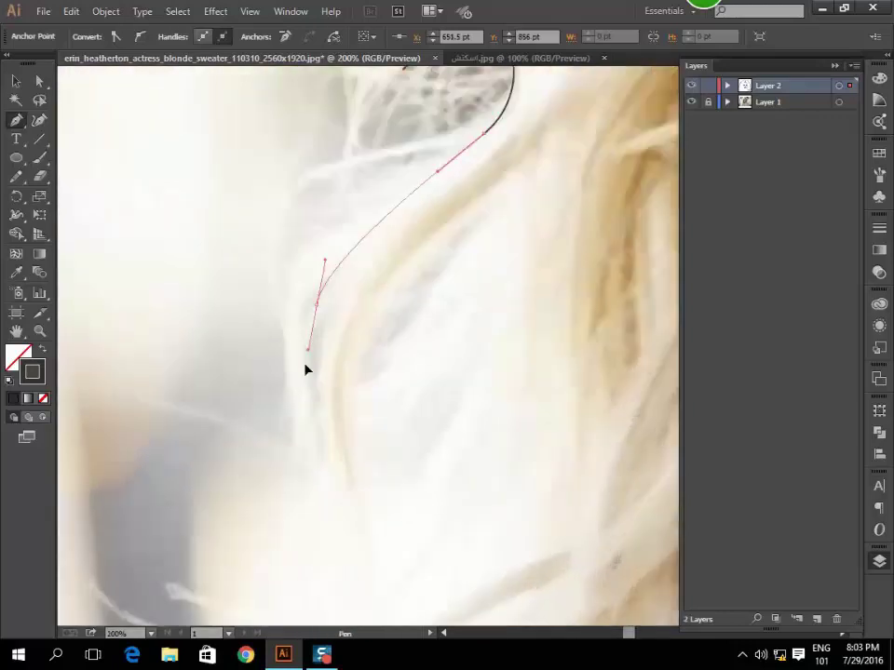
{"action": "left_click_drag", "start_coordinate": [316, 451], "coordinate": [328, 287]}
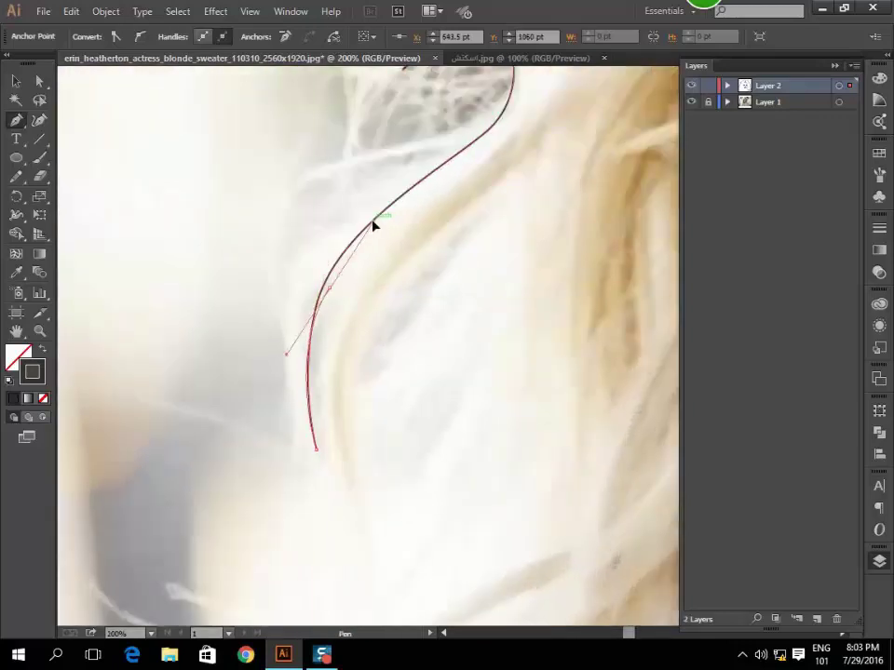
{"action": "left_click_drag", "start_coordinate": [372, 224], "coordinate": [331, 371]}
{"action": "left_click_drag", "start_coordinate": [342, 458], "coordinate": [325, 391]}
Trace the stray wisp spikes and extend the outline down toward the sweater.
{"action": "scroll", "coordinate": [326, 410], "scroll_direction": "down", "scroll_amount": 2, "text": "alt"}
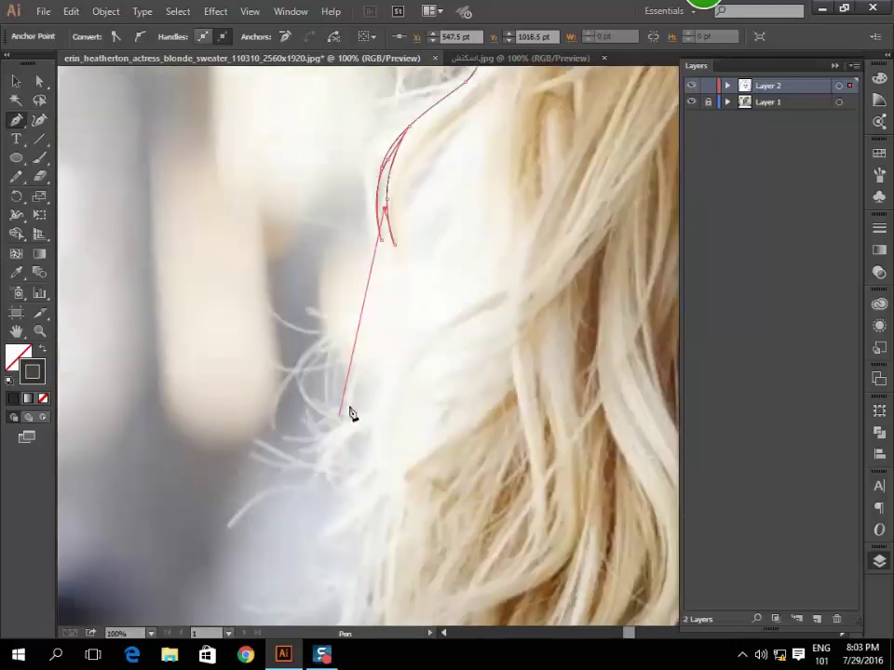
{"action": "scroll", "coordinate": [368, 360], "scroll_direction": "up", "scroll_amount": 2, "text": "alt"}
{"action": "left_click_drag", "start_coordinate": [385, 406], "coordinate": [373, 304]}
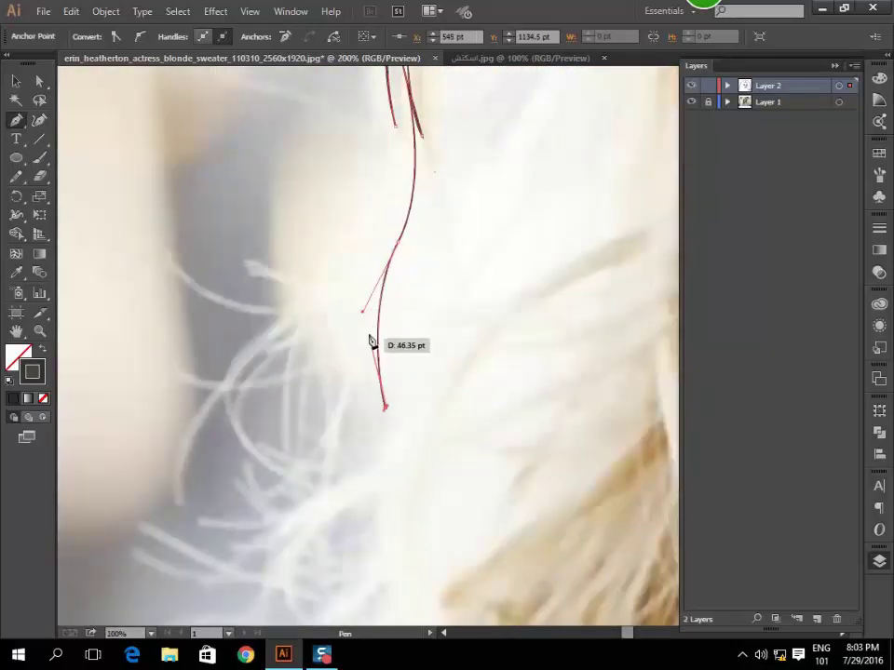
{"action": "left_click_drag", "start_coordinate": [370, 428], "coordinate": [385, 479]}
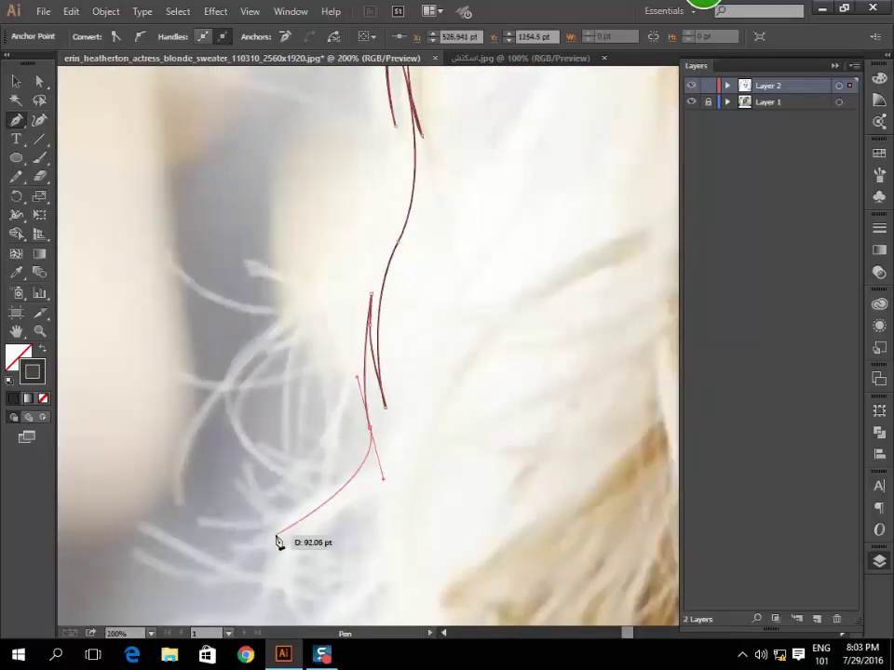
{"action": "mouse_move", "coordinate": [274, 535]}
{"action": "left_mouse_down"}
{"action": "mouse_move", "coordinate": [364, 484]}
{"action": "mouse_move", "coordinate": [379, 455]}
{"action": "left_mouse_up"}
{"action": "left_click", "coordinate": [379, 456]}
{"action": "scroll", "coordinate": [337, 598], "scroll_direction": "down", "scroll_amount": 2, "text": "alt"}
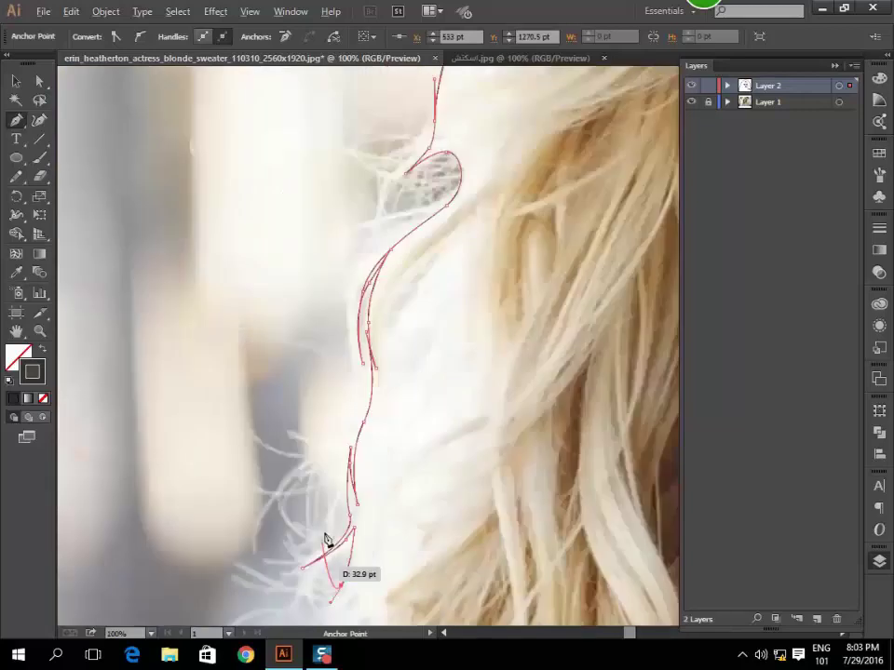
{"action": "left_click_drag", "start_coordinate": [324, 534], "coordinate": [318, 450]}
{"action": "scroll", "coordinate": [319, 450], "scroll_direction": "down", "scroll_amount": 3}
{"action": "scroll", "coordinate": [343, 383], "scroll_direction": "up", "scroll_amount": 2, "text": "alt"}
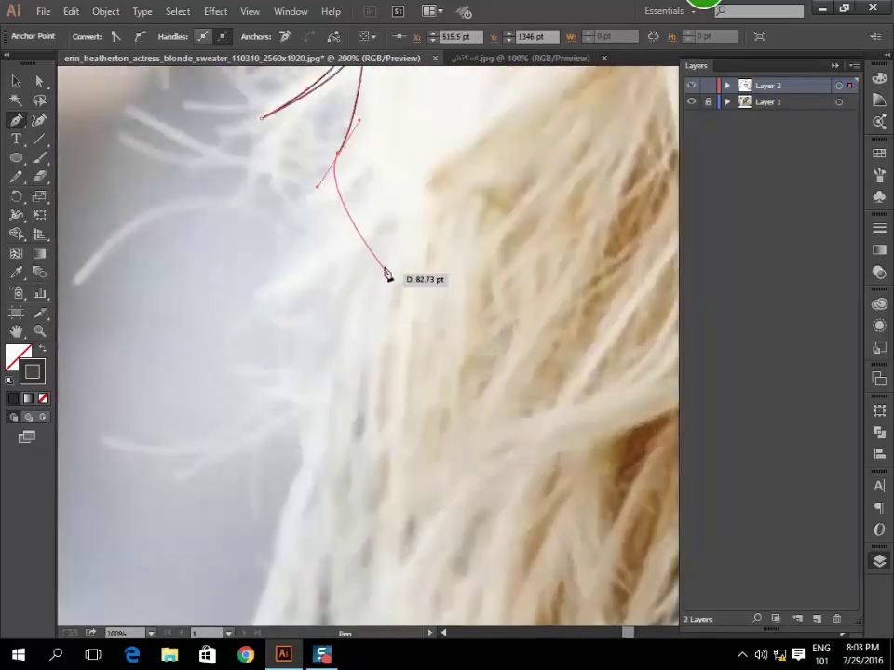
{"action": "mouse_move", "coordinate": [395, 309]}
{"action": "left_mouse_down"}
{"action": "mouse_move", "coordinate": [316, 276]}
{"action": "mouse_move", "coordinate": [365, 131]}
{"action": "left_mouse_up"}
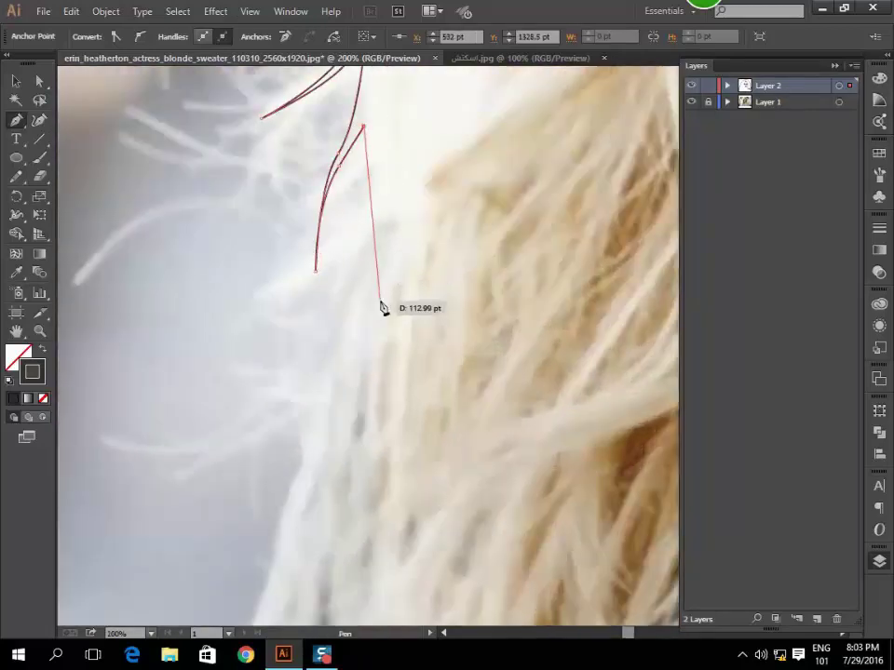
{"action": "scroll", "coordinate": [352, 396], "scroll_direction": "down", "scroll_amount": 3, "text": "alt"}
{"action": "scroll", "coordinate": [343, 389], "scroll_direction": "right", "scroll_amount": 2}
{"action": "scroll", "coordinate": [323, 359], "scroll_direction": "up", "scroll_amount": 1, "text": "alt"}
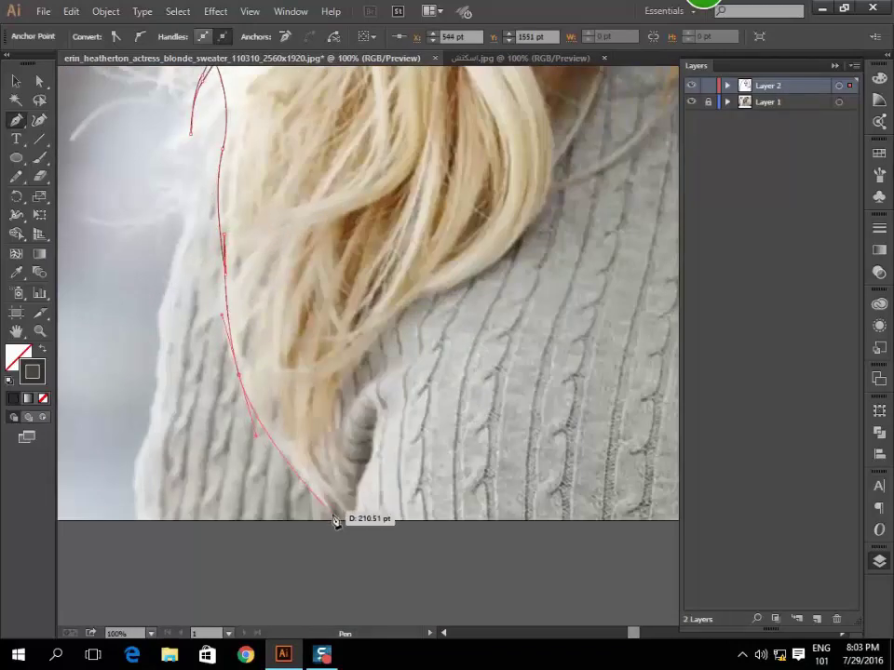
Curve the hair outline down to the hair's bottom edge at the sweater.
{"action": "left_click_drag", "start_coordinate": [335, 521], "coordinate": [333, 518]}
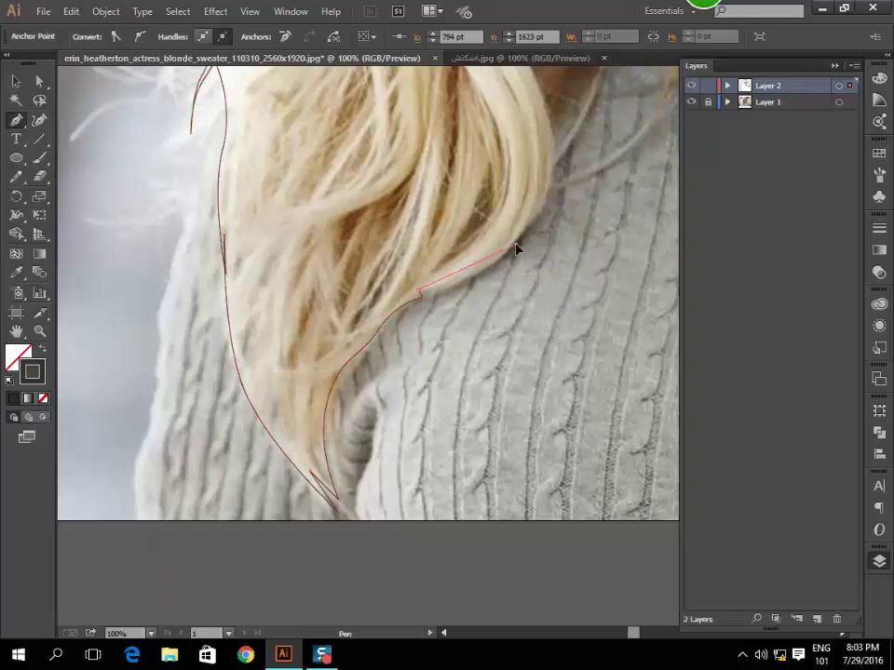
{"action": "scroll", "coordinate": [549, 233], "scroll_direction": "up", "scroll_amount": 3}
{"action": "scroll", "coordinate": [475, 335], "scroll_direction": "right", "scroll_amount": 2}
{"action": "scroll", "coordinate": [372, 414], "scroll_direction": "up", "scroll_amount": 2, "text": "alt"}
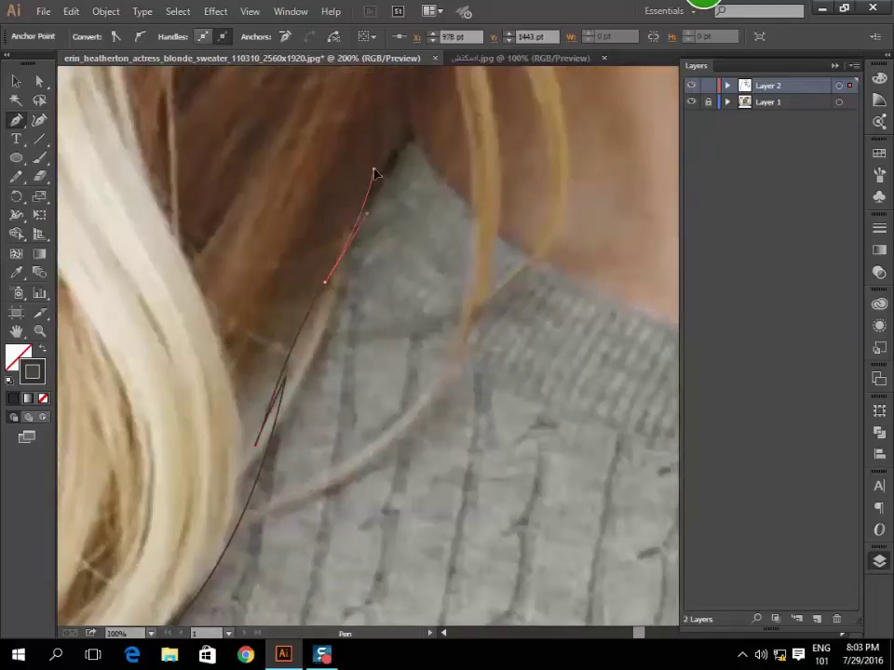
{"action": "scroll", "coordinate": [345, 229], "scroll_direction": "up", "scroll_amount": 2}
{"action": "scroll", "coordinate": [317, 226], "scroll_direction": "right", "scroll_amount": 2}
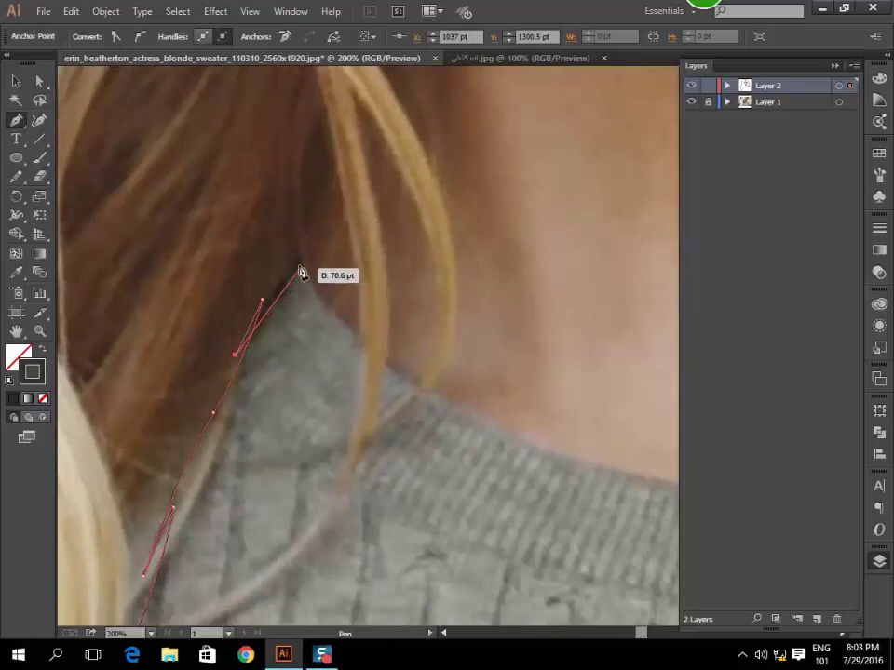
Trace the hair's inner edge over the sweater up toward the neck and finish the path.
{"action": "left_click_drag", "start_coordinate": [300, 272], "coordinate": [306, 177]}
{"action": "left_click_drag", "start_coordinate": [361, 358], "coordinate": [340, 472]}
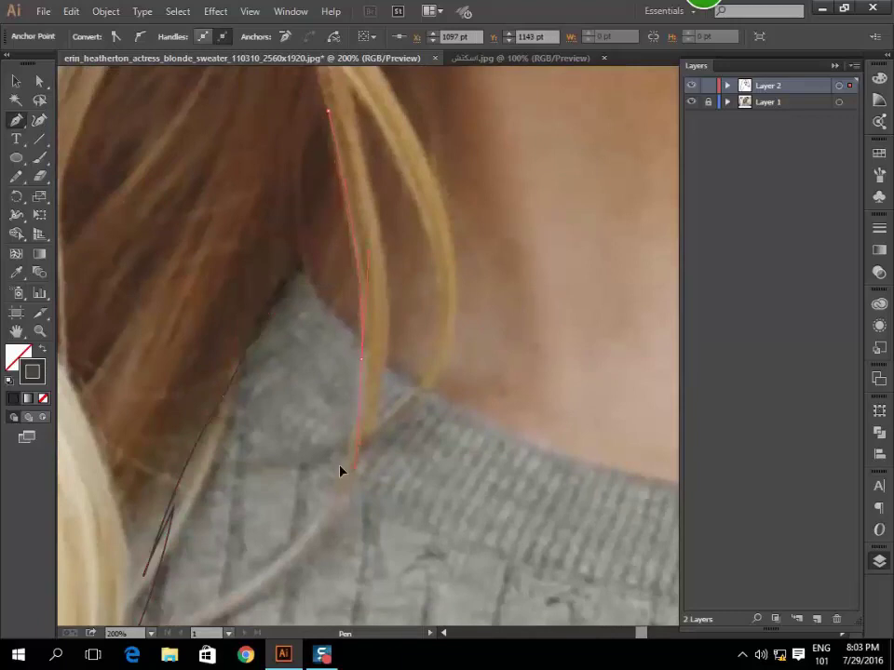
{"action": "scroll", "coordinate": [340, 472], "scroll_direction": "down", "scroll_amount": 2}
{"action": "scroll", "coordinate": [328, 466], "scroll_direction": "left", "scroll_amount": 2}
{"action": "left_click", "coordinate": [328, 441]}
{"action": "left_click", "coordinate": [237, 503]}
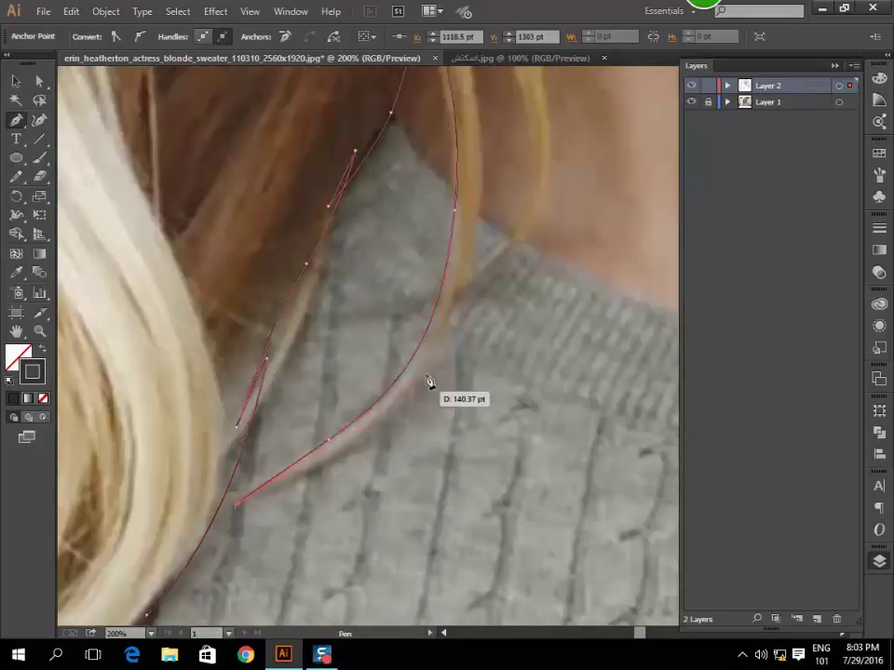
{"action": "left_click", "coordinate": [497, 154], "text": "ctrl"}
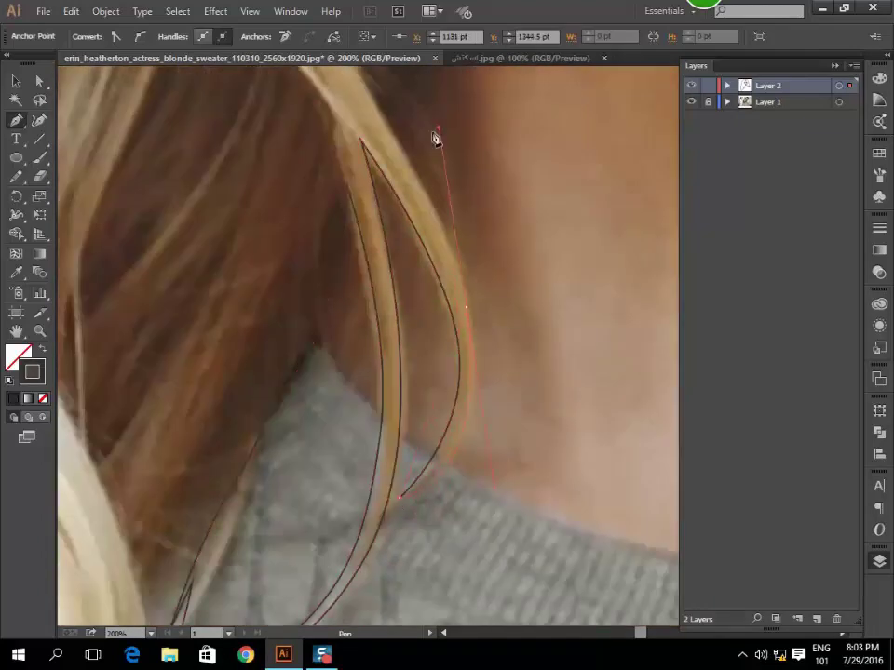
Start a new strand path near the neck with a curved anchor.
{"action": "scroll", "coordinate": [434, 137], "scroll_direction": "up", "scroll_amount": 5}
{"action": "left_click", "coordinate": [346, 305]}
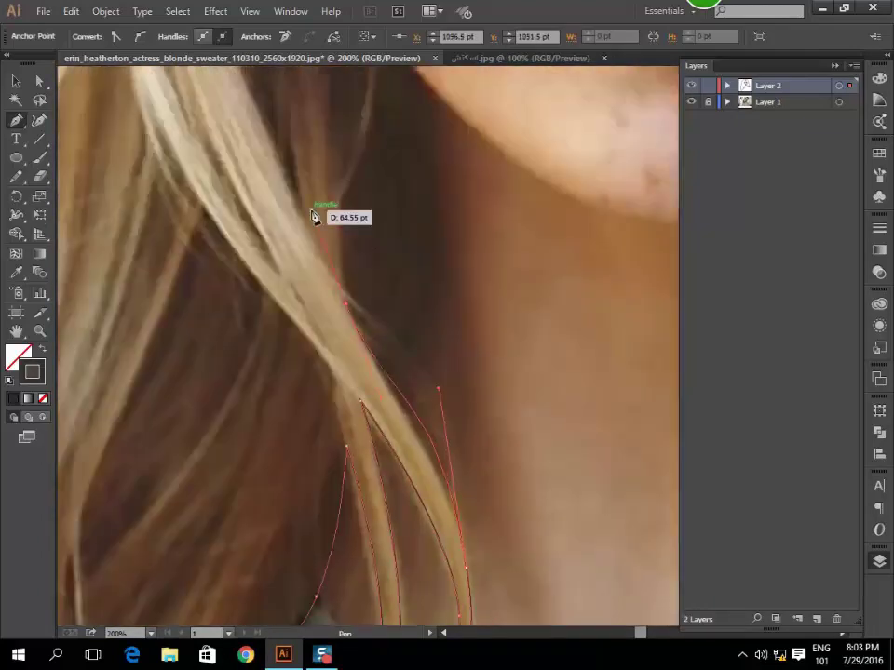
{"action": "left_click_drag", "start_coordinate": [413, 337], "coordinate": [462, 236]}
{"action": "scroll", "coordinate": [434, 278], "scroll_direction": "up", "scroll_amount": 3}
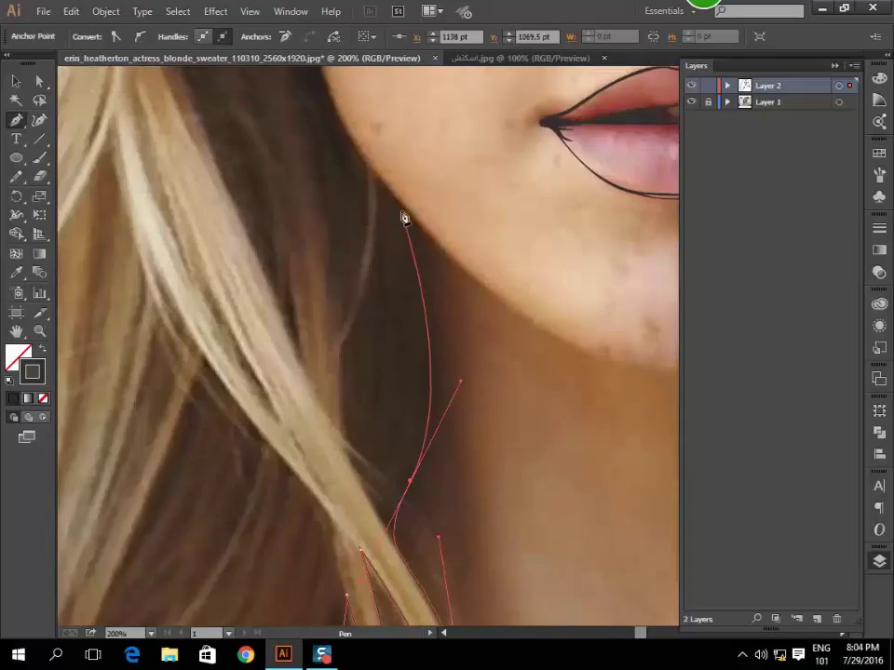
{"action": "scroll", "coordinate": [351, 299], "scroll_direction": "up", "scroll_amount": 3}
{"action": "scroll", "coordinate": [349, 304], "scroll_direction": "up", "scroll_amount": 4}
{"action": "scroll", "coordinate": [373, 336], "scroll_direction": "left", "scroll_amount": 2}
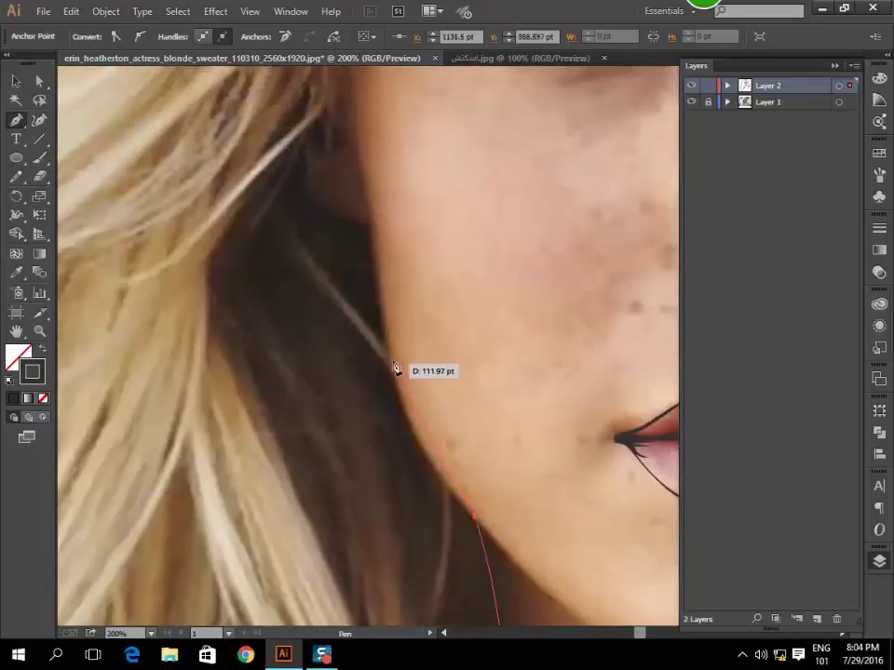
{"action": "scroll", "coordinate": [367, 234], "scroll_direction": "up", "scroll_amount": 4}
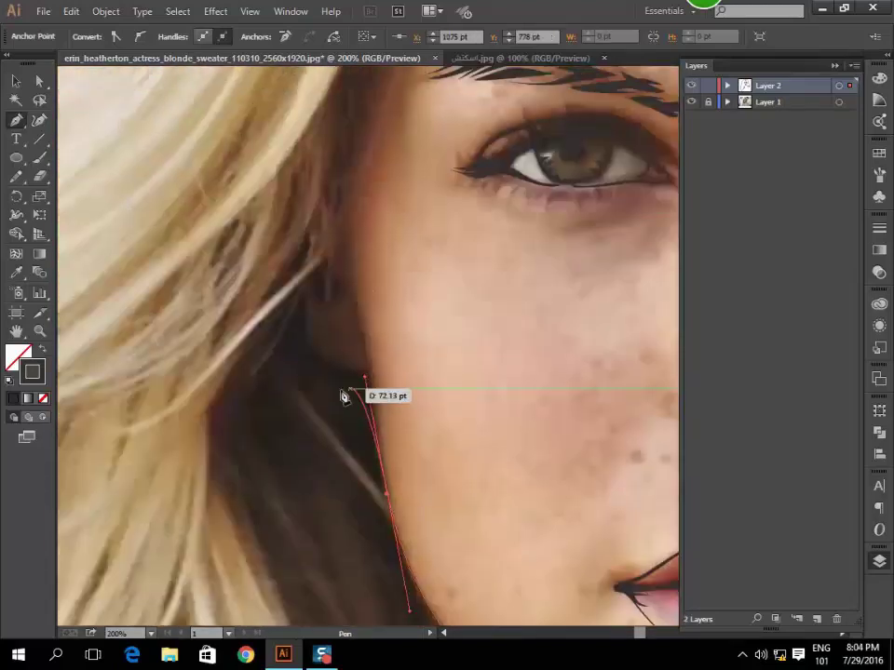
Curve the thin strand along the jawline to a pointed tip and close its shape.
{"action": "left_click_drag", "start_coordinate": [342, 375], "coordinate": [323, 366]}
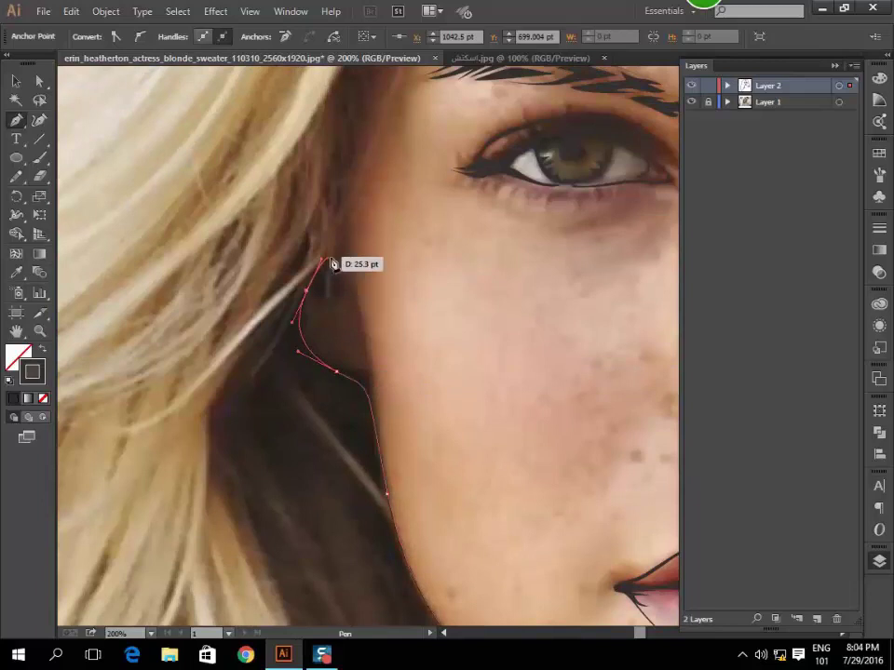
{"action": "left_click_drag", "start_coordinate": [332, 261], "coordinate": [347, 233]}
{"action": "scroll", "coordinate": [348, 280], "scroll_direction": "up", "scroll_amount": 4}
{"action": "scroll", "coordinate": [353, 343], "scroll_direction": "up", "scroll_amount": 3}
{"action": "left_click_drag", "start_coordinate": [356, 328], "coordinate": [392, 267]}
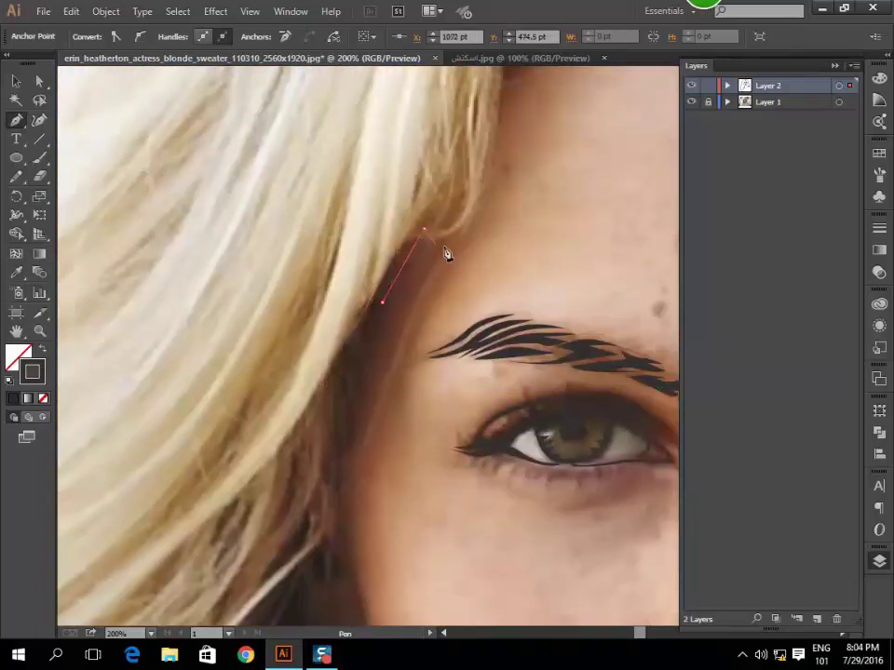
{"action": "scroll", "coordinate": [466, 355], "scroll_direction": "up", "scroll_amount": 5}
{"action": "scroll", "coordinate": [349, 407], "scroll_direction": "right", "scroll_amount": 2}
{"action": "left_click", "coordinate": [377, 348]}
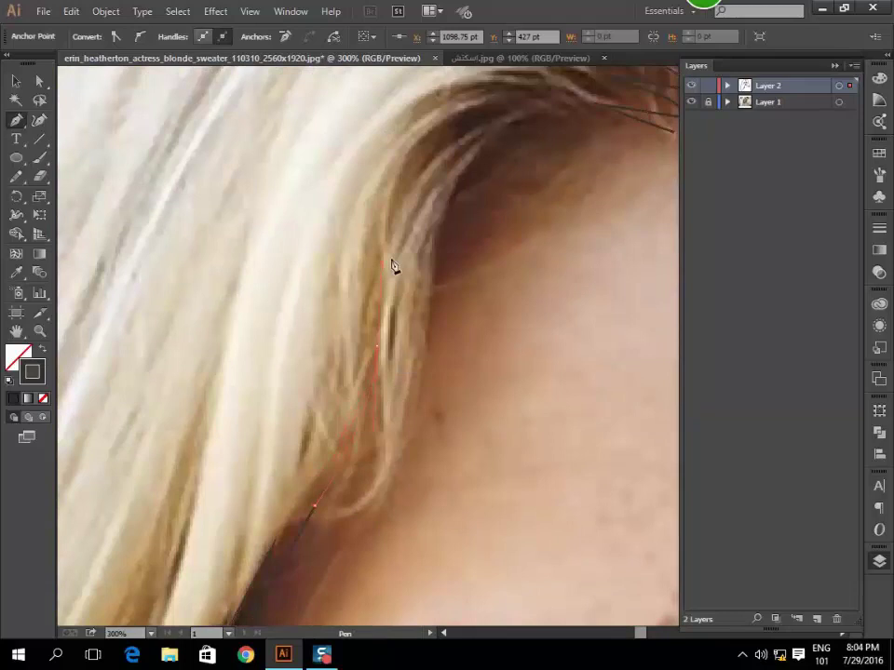
{"action": "left_click_drag", "start_coordinate": [408, 247], "coordinate": [397, 303]}
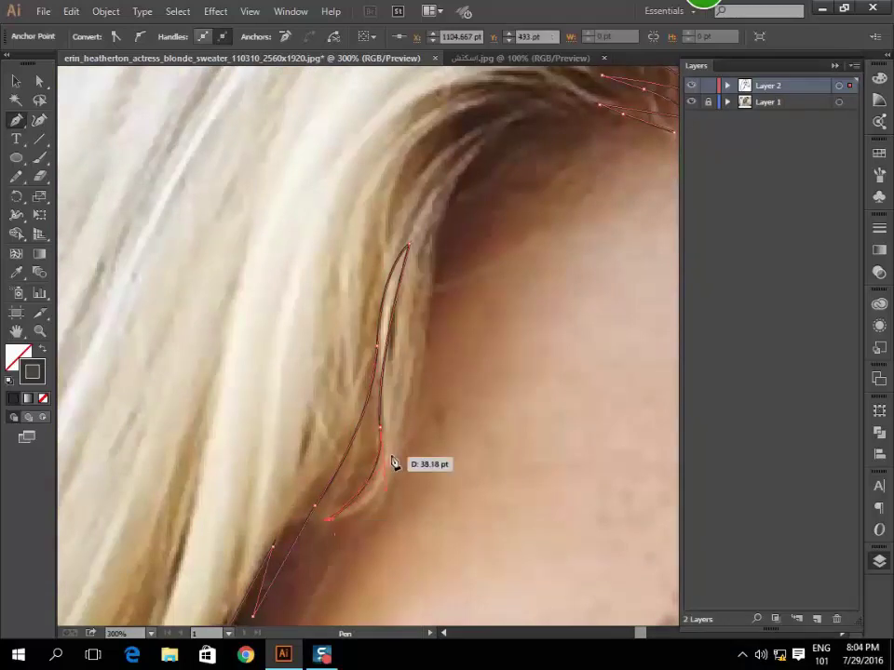
{"action": "left_click_drag", "start_coordinate": [335, 528], "coordinate": [393, 485]}
{"action": "left_click", "coordinate": [350, 531], "text": "ctrl"}
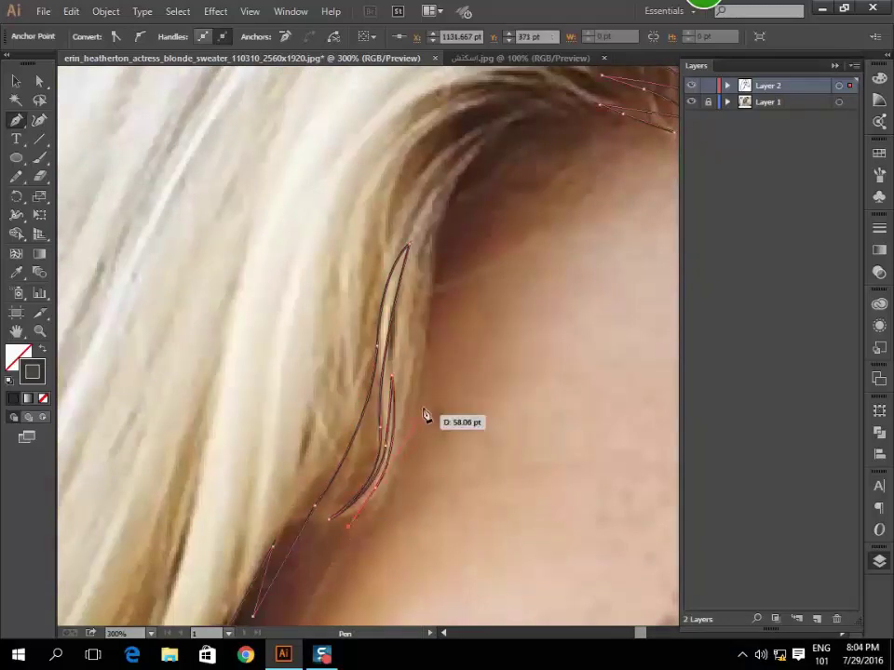
Begin tracing the hairline near the forehead with curved points.
{"action": "scroll", "coordinate": [421, 291], "scroll_direction": "up", "scroll_amount": 4}
{"action": "scroll", "coordinate": [423, 273], "scroll_direction": "up", "scroll_amount": 2}
{"action": "scroll", "coordinate": [437, 408], "scroll_direction": "right", "scroll_amount": 2}
{"action": "mouse_move", "coordinate": [402, 399]}
{"action": "left_mouse_down"}
{"action": "mouse_move", "coordinate": [425, 377]}
{"action": "mouse_move", "coordinate": [495, 393]}
{"action": "left_mouse_up"}
{"action": "left_click", "coordinate": [492, 387]}
{"action": "left_click_drag", "start_coordinate": [580, 391], "coordinate": [583, 399]}
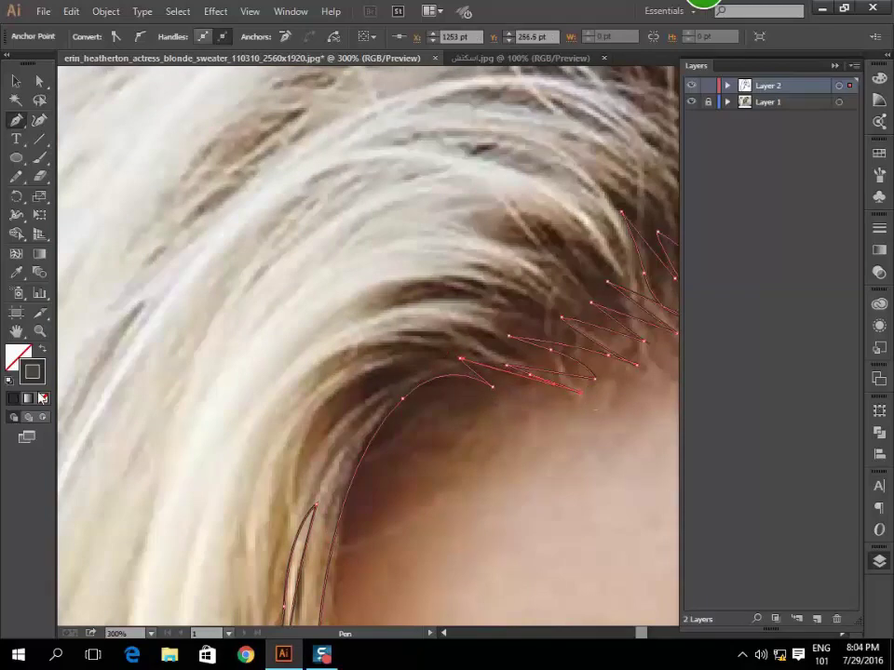
Hide the photo layer, select the traced hair shape and swap its fill and stroke.
{"action": "scroll", "coordinate": [500, 400], "scroll_direction": "down", "scroll_amount": 2}
{"action": "scroll", "coordinate": [500, 400], "scroll_direction": "down", "scroll_amount": 3}
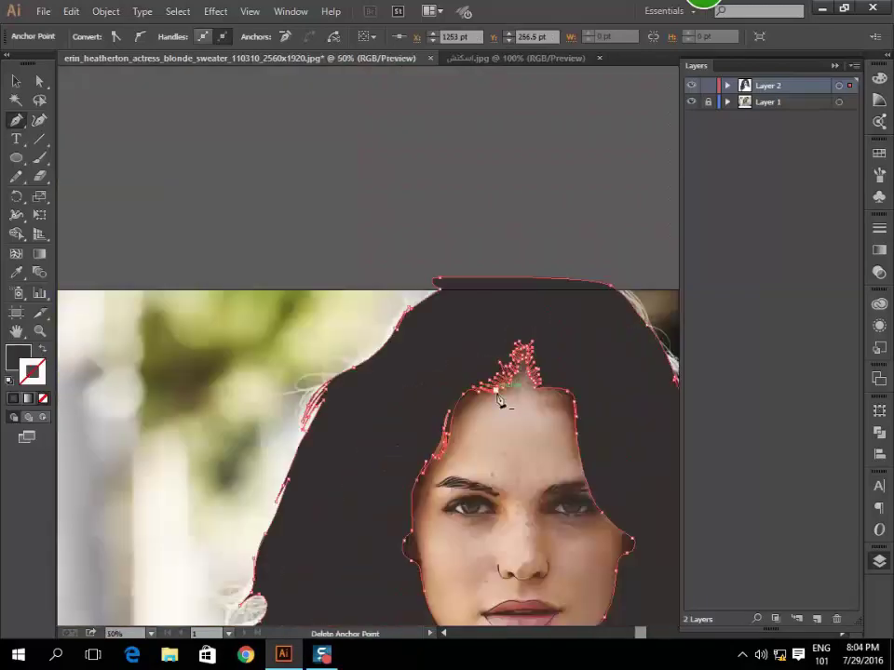
{"action": "left_click", "coordinate": [691, 102]}
{"action": "scroll", "coordinate": [526, 265], "scroll_direction": "down", "scroll_amount": 1}
{"action": "scroll", "coordinate": [559, 353], "scroll_direction": "down", "scroll_amount": 1}
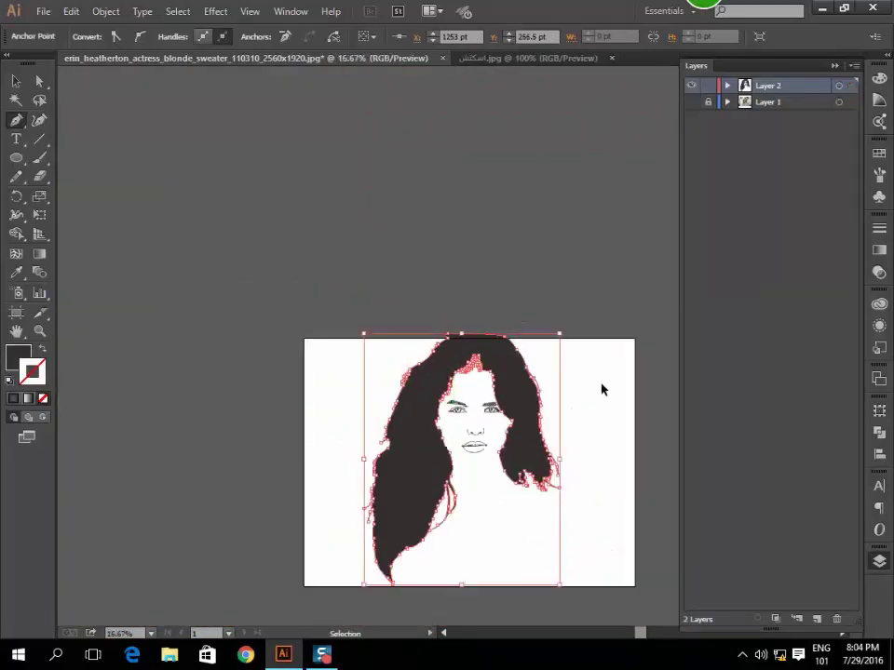
{"action": "key", "text": "ctrl+shift+a"}
{"action": "scroll", "coordinate": [428, 447], "scroll_direction": "up", "scroll_amount": 1}
{"action": "scroll", "coordinate": [427, 445], "scroll_direction": "up", "scroll_amount": 1}
{"action": "left_click", "coordinate": [427, 442], "text": "ctrl"}
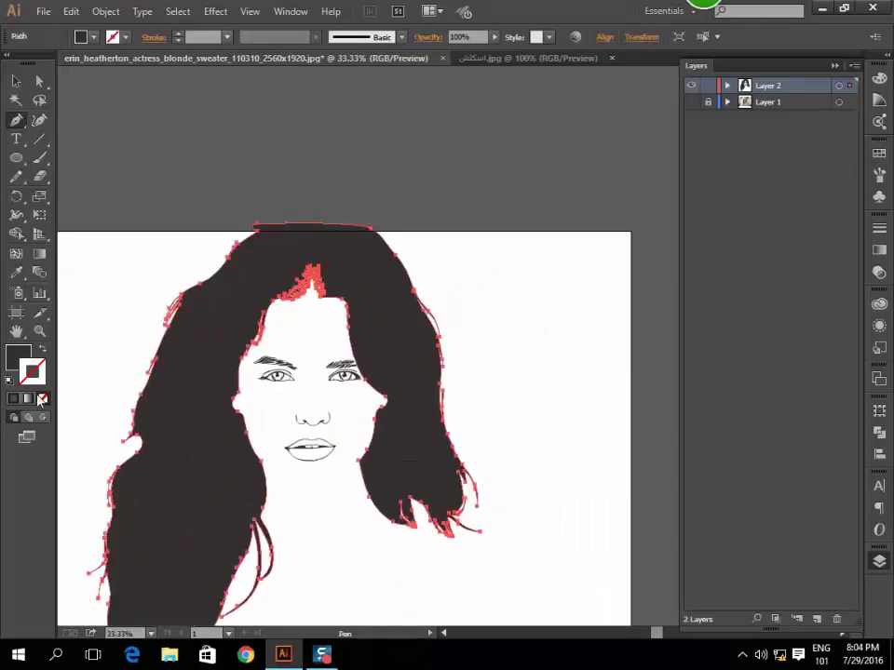
{"action": "left_click", "coordinate": [43, 350]}
Show the photo layer again, deselect the hair, and lock the photo layer.
{"action": "left_click", "coordinate": [691, 102]}
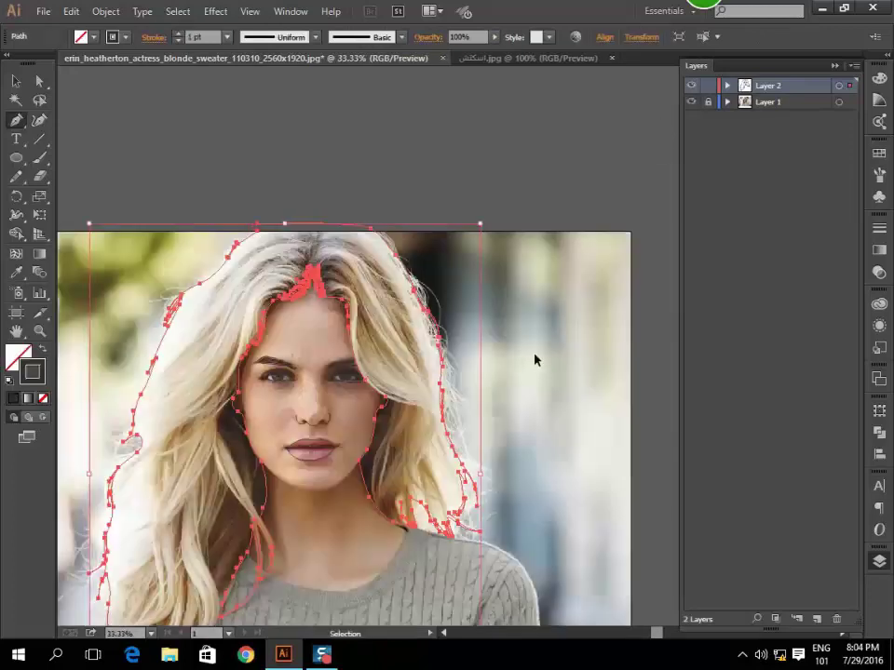
{"action": "key", "text": "ctrl+shift+a"}
{"action": "scroll", "coordinate": [389, 343], "scroll_direction": "up", "scroll_amount": 1}
{"action": "scroll", "coordinate": [402, 342], "scroll_direction": "up", "scroll_amount": 1}
{"action": "scroll", "coordinate": [405, 344], "scroll_direction": "down", "scroll_amount": 2}
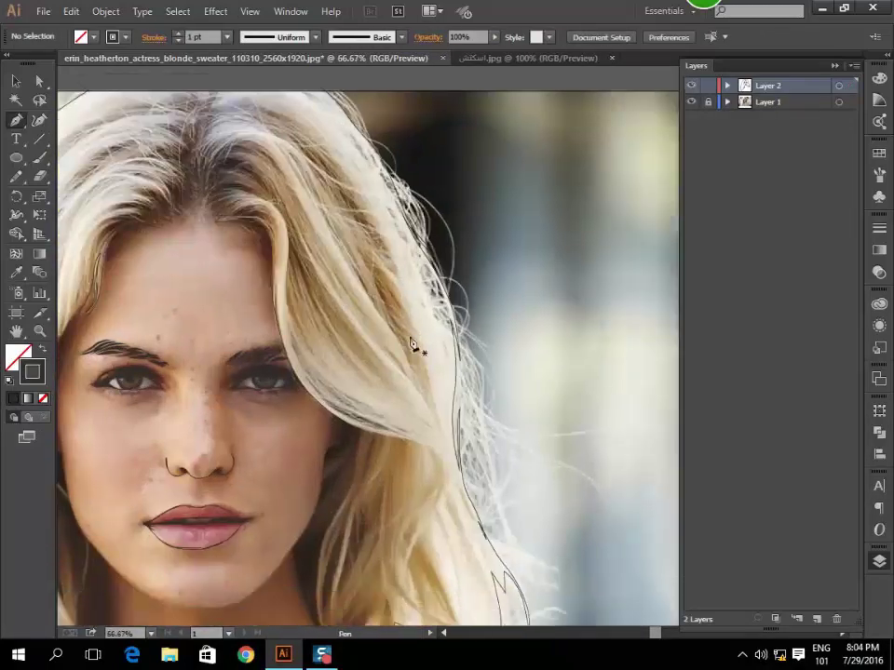
{"action": "left_click", "coordinate": [708, 102]}
{"action": "scroll", "coordinate": [253, 212], "scroll_direction": "up", "scroll_amount": 1}
{"action": "scroll", "coordinate": [253, 214], "scroll_direction": "up", "scroll_amount": 1}
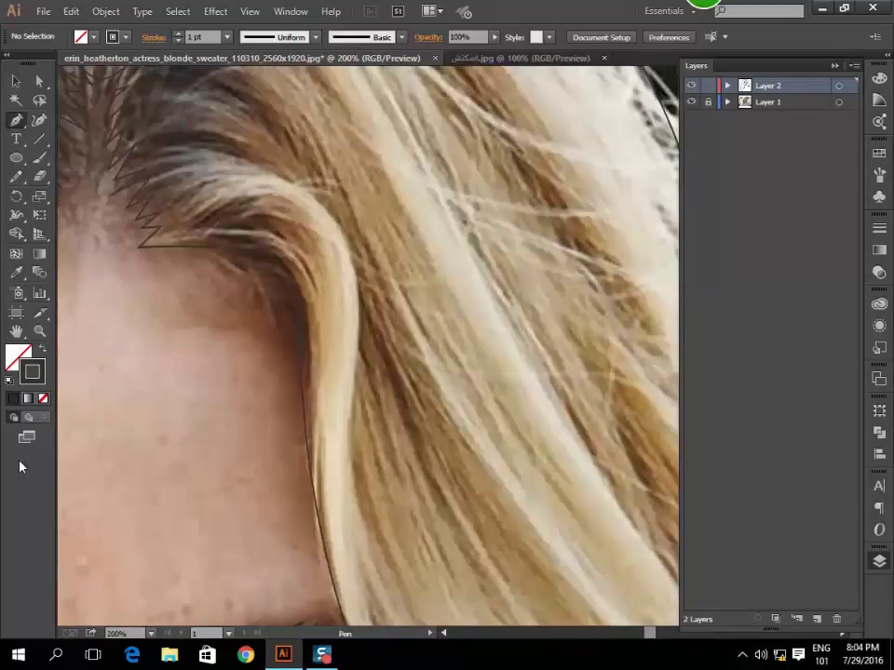
Outline the hair lock sweeping past the eye with curved points and a pointed tip.
{"action": "left_click", "coordinate": [198, 225]}
{"action": "scroll", "coordinate": [337, 345], "scroll_direction": "down", "scroll_amount": 2}
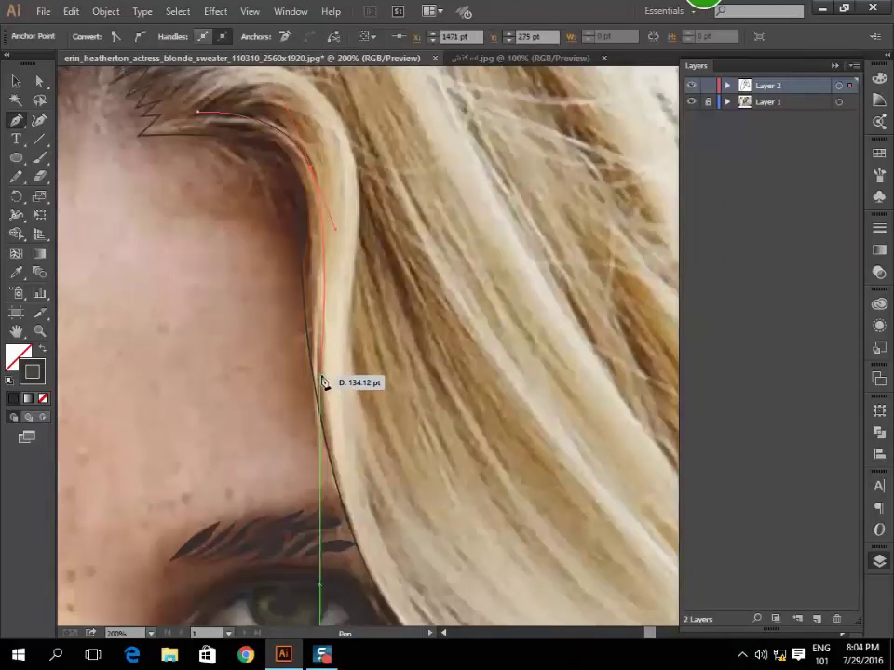
{"action": "scroll", "coordinate": [340, 465], "scroll_direction": "down", "scroll_amount": 3}
{"action": "scroll", "coordinate": [372, 406], "scroll_direction": "down", "scroll_amount": 2}
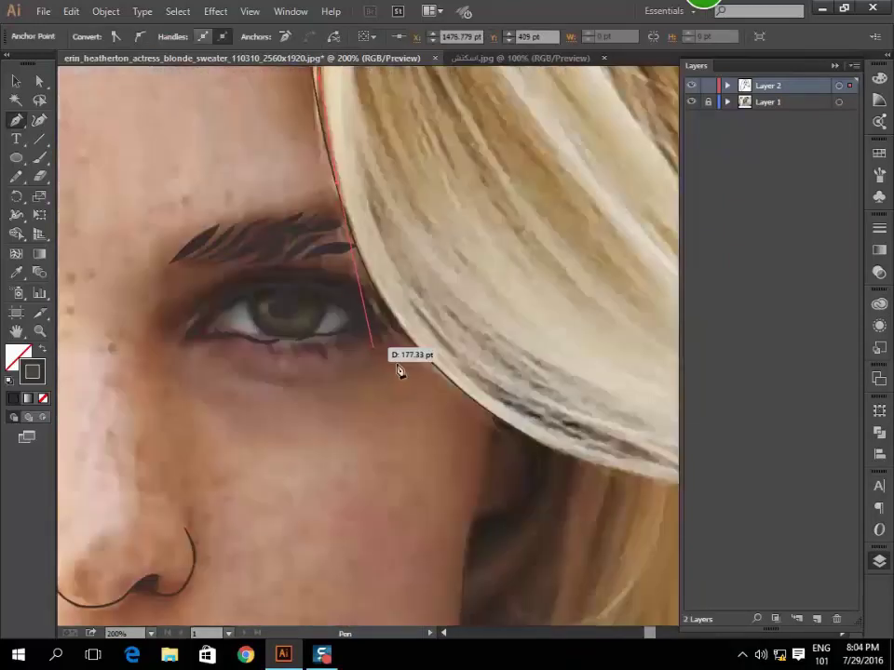
{"action": "left_click_drag", "start_coordinate": [479, 402], "coordinate": [531, 432]}
{"action": "scroll", "coordinate": [473, 431], "scroll_direction": "right", "scroll_amount": 4}
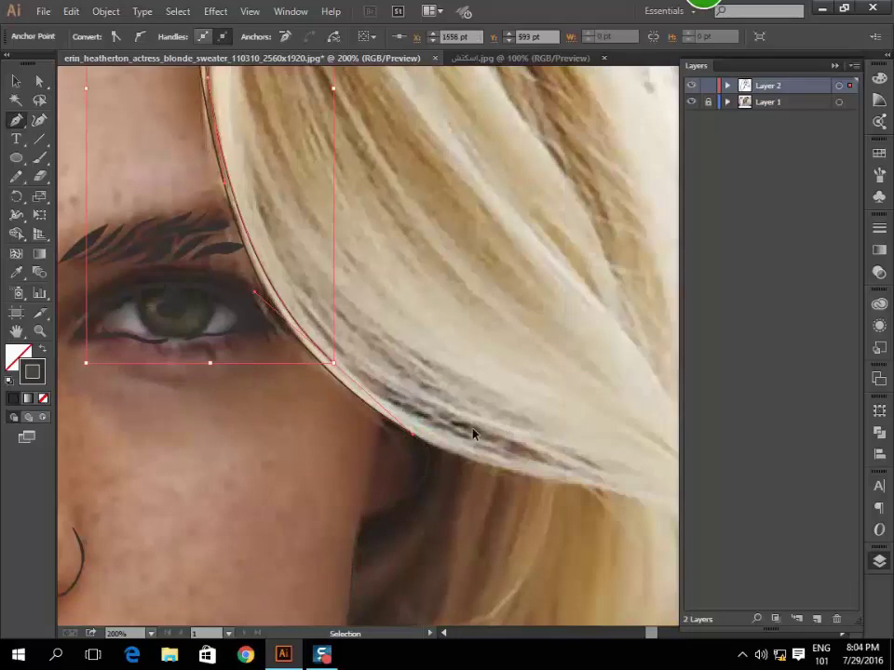
{"action": "left_click", "coordinate": [260, 413]}
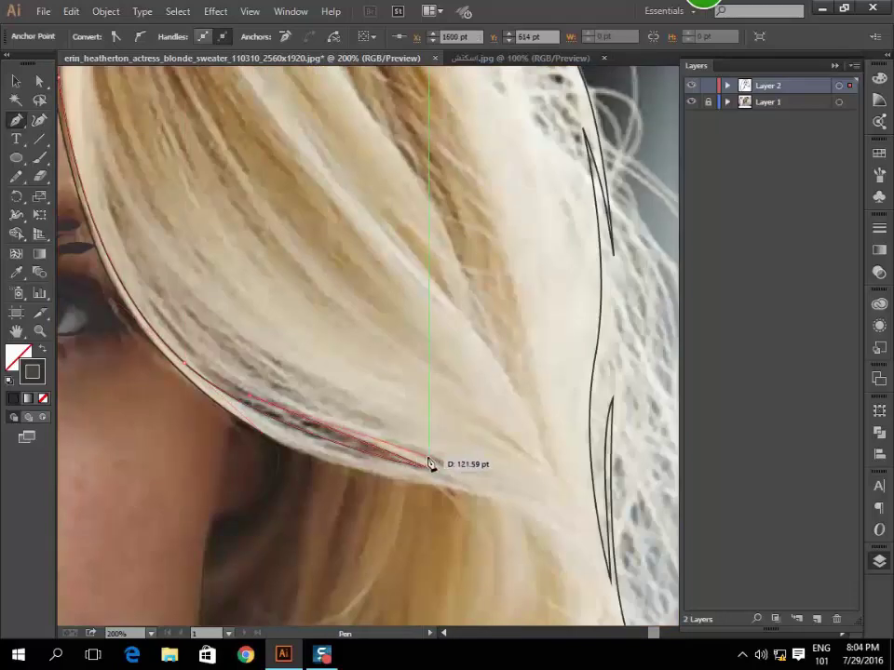
{"action": "scroll", "coordinate": [510, 485], "scroll_direction": "down", "scroll_amount": 2}
{"action": "scroll", "coordinate": [410, 448], "scroll_direction": "right", "scroll_amount": 2}
{"action": "scroll", "coordinate": [405, 415], "scroll_direction": "up", "scroll_amount": 2}
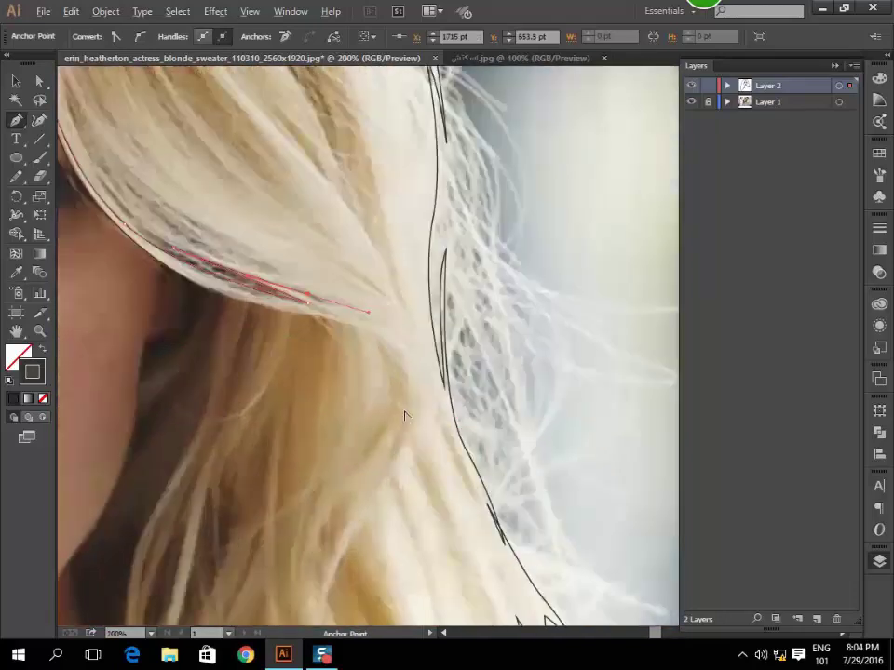
{"action": "left_click_drag", "start_coordinate": [420, 380], "coordinate": [422, 424]}
{"action": "scroll", "coordinate": [410, 447], "scroll_direction": "down", "scroll_amount": 1}
{"action": "scroll", "coordinate": [372, 400], "scroll_direction": "down", "scroll_amount": 4}
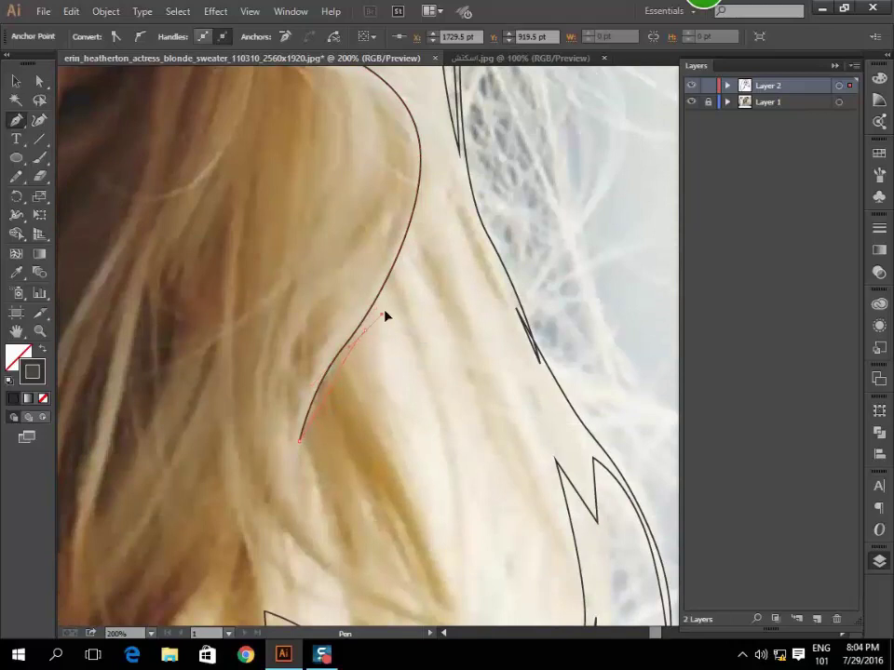
Draw a thin pointed strand shape curving back toward its start.
{"action": "mouse_move", "coordinate": [398, 298]}
{"action": "left_mouse_down"}
{"action": "mouse_move", "coordinate": [363, 413]}
{"action": "mouse_move", "coordinate": [419, 479]}
{"action": "left_mouse_up"}
{"action": "left_click_drag", "start_coordinate": [398, 410], "coordinate": [435, 489]}
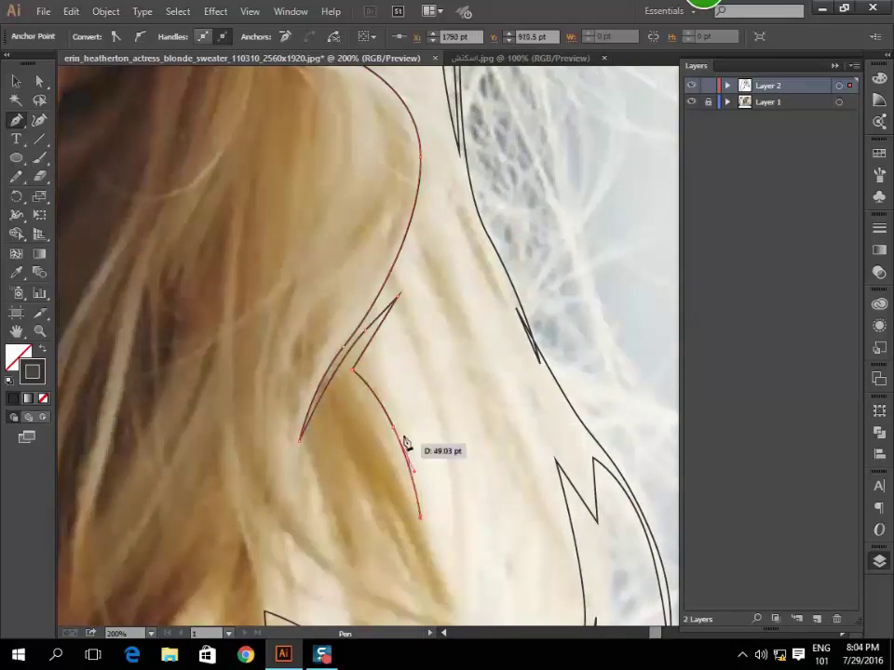
{"action": "scroll", "coordinate": [459, 511], "scroll_direction": "down", "scroll_amount": 5}
{"action": "left_click_drag", "start_coordinate": [475, 517], "coordinate": [463, 290]}
{"action": "scroll", "coordinate": [448, 295], "scroll_direction": "up", "scroll_amount": 3}
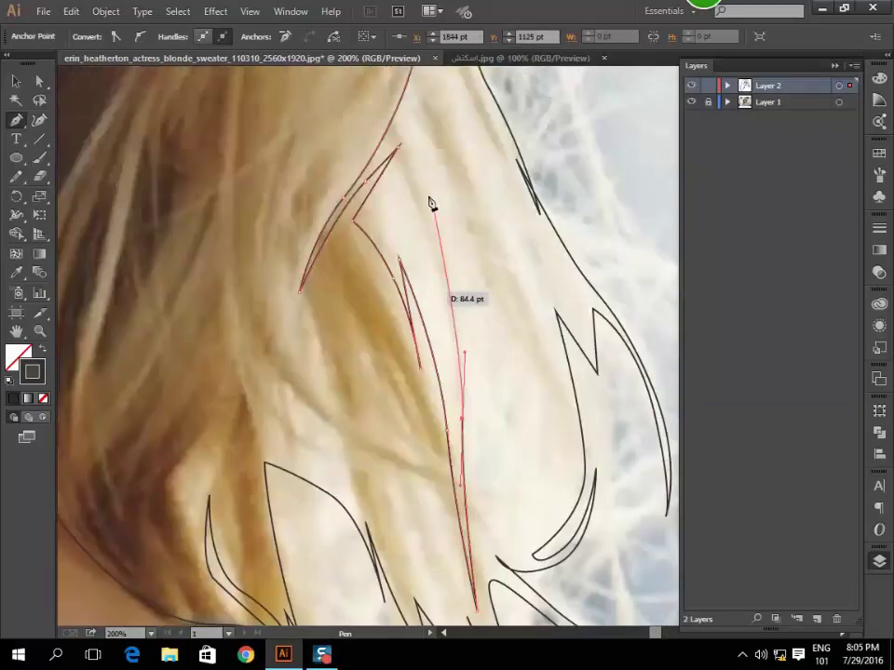
{"action": "left_click_drag", "start_coordinate": [422, 252], "coordinate": [476, 470]}
{"action": "scroll", "coordinate": [482, 539], "scroll_direction": "down", "scroll_amount": 1}
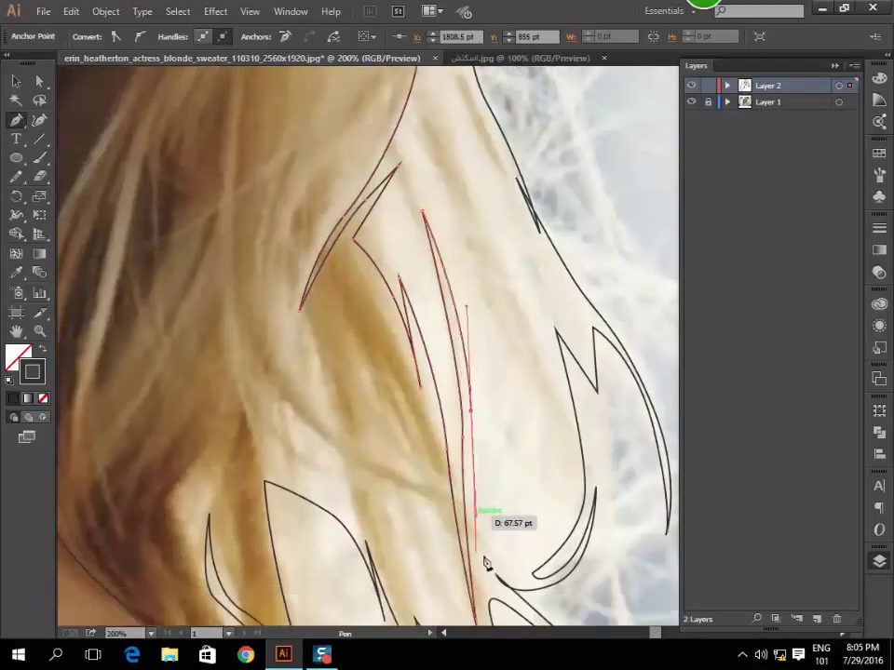
{"action": "mouse_move", "coordinate": [475, 563]}
{"action": "left_mouse_down"}
{"action": "mouse_move", "coordinate": [479, 338]}
{"action": "mouse_move", "coordinate": [485, 365]}
{"action": "mouse_move", "coordinate": [524, 396]}
{"action": "mouse_move", "coordinate": [526, 414]}
{"action": "left_mouse_up"}
Draw another closed pointed strand, then begin a strand along the outer hair edge.
{"action": "left_click", "coordinate": [440, 194]}
{"action": "left_click_drag", "start_coordinate": [499, 543], "coordinate": [522, 319]}
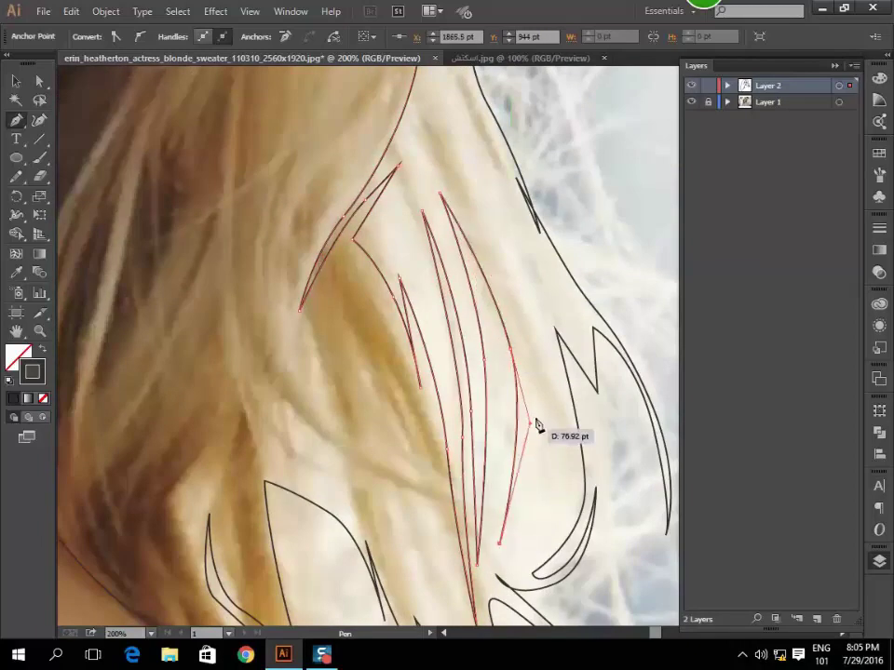
{"action": "mouse_move", "coordinate": [440, 194]}
{"action": "left_mouse_down"}
{"action": "mouse_move", "coordinate": [475, 205]}
{"action": "mouse_move", "coordinate": [562, 405]}
{"action": "left_mouse_up"}
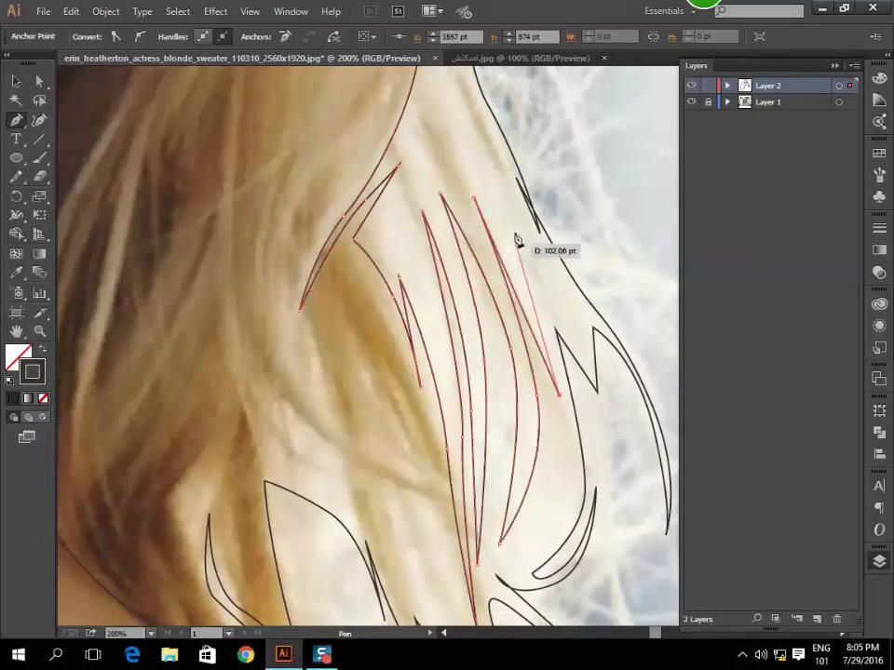
{"action": "left_click_drag", "start_coordinate": [544, 220], "coordinate": [578, 338]}
{"action": "scroll", "coordinate": [490, 305], "scroll_direction": "up", "scroll_amount": 3}
{"action": "scroll", "coordinate": [490, 305], "scroll_direction": "up", "scroll_amount": 3}
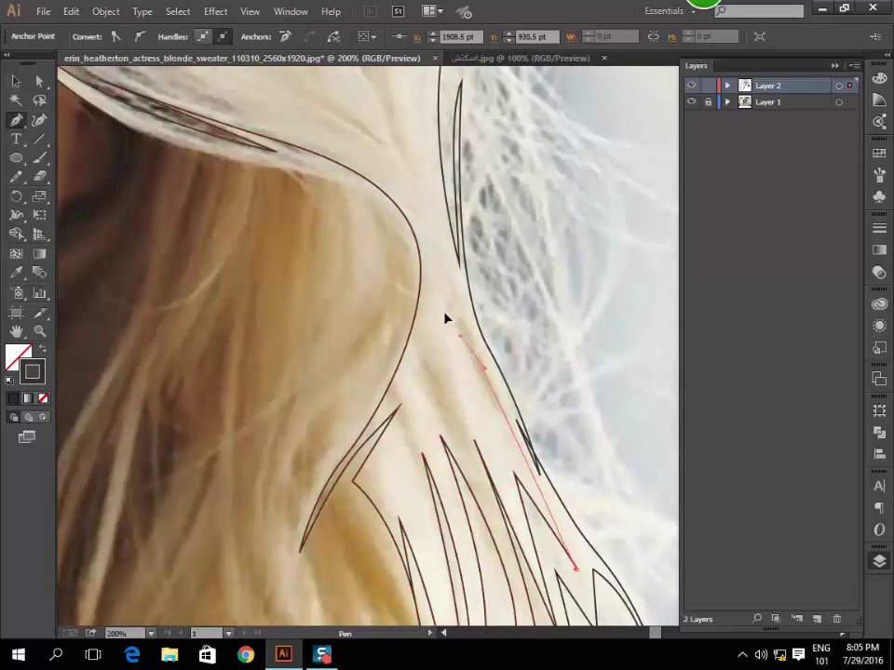
{"action": "scroll", "coordinate": [427, 298], "scroll_direction": "up", "scroll_amount": 4}
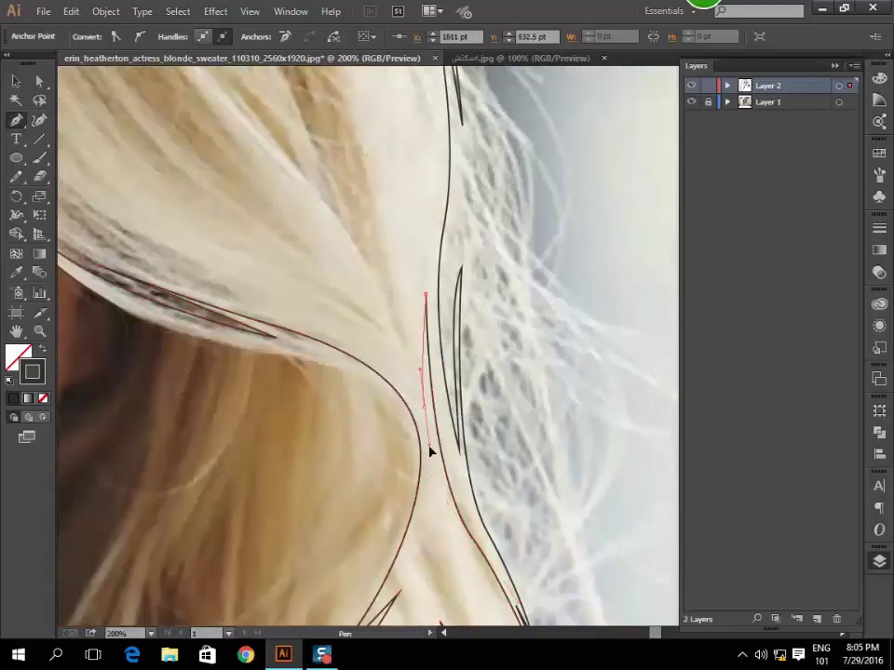
{"action": "left_click_drag", "start_coordinate": [429, 448], "coordinate": [424, 284]}
Place Pen anchors along the hair edge by the eye to outline a strand.
{"action": "scroll", "coordinate": [269, 371], "scroll_direction": "up", "scroll_amount": 4}
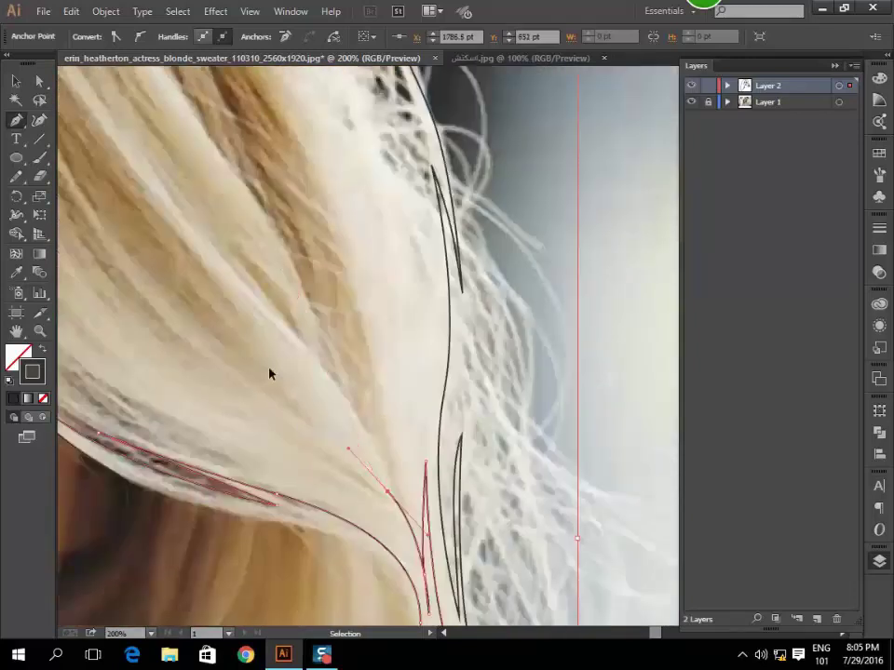
{"action": "scroll", "coordinate": [288, 391], "scroll_direction": "left", "scroll_amount": 6}
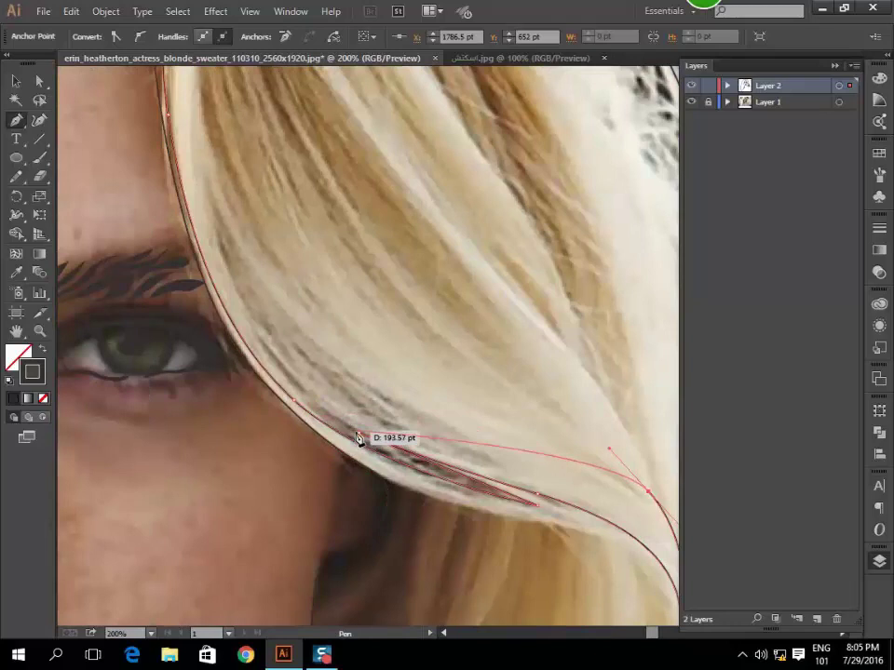
{"action": "left_click", "coordinate": [345, 419]}
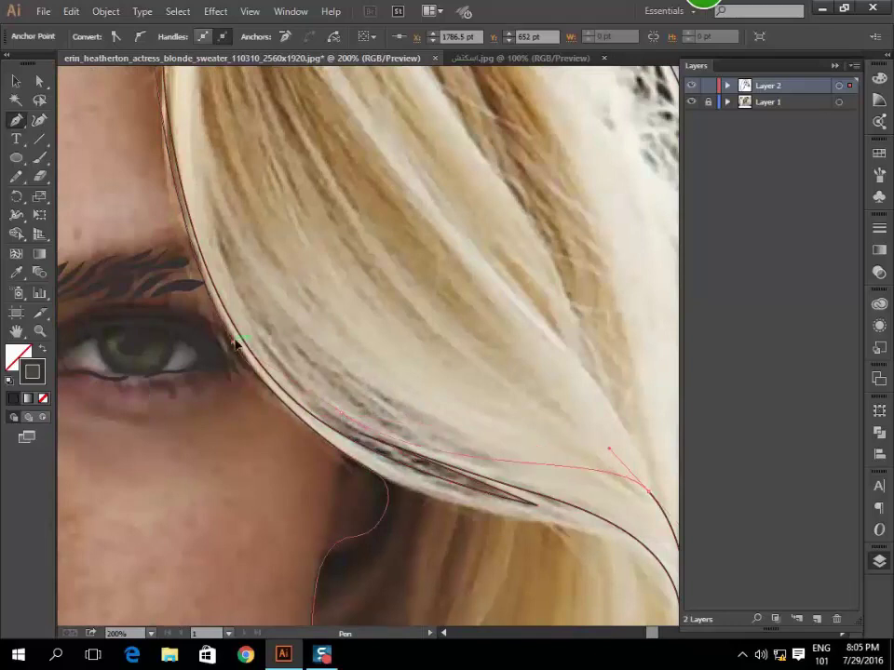
{"action": "scroll", "coordinate": [236, 335], "scroll_direction": "up", "scroll_amount": 5}
{"action": "left_click", "coordinate": [200, 278]}
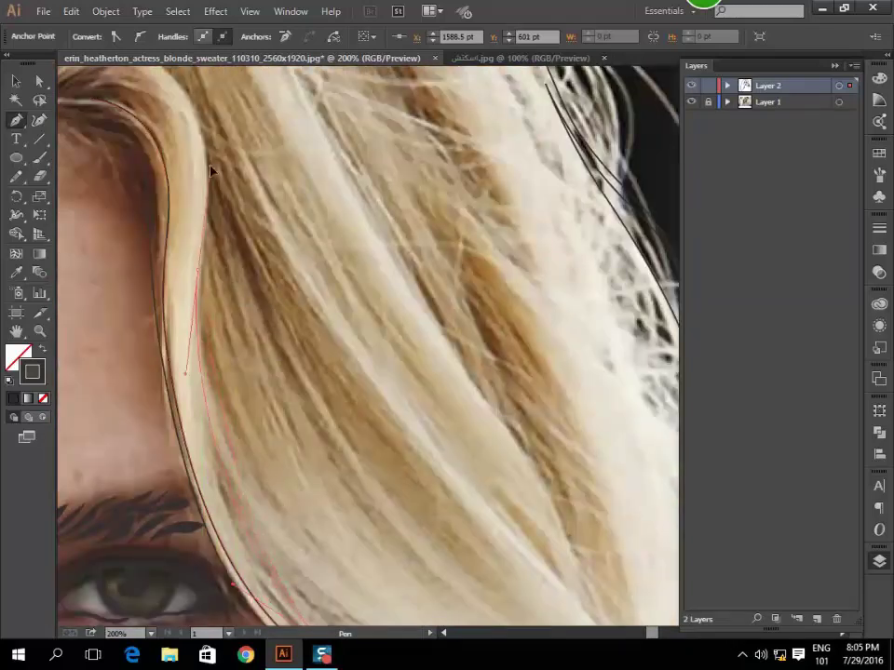
{"action": "scroll", "coordinate": [195, 270], "scroll_direction": "up", "scroll_amount": 4}
{"action": "scroll", "coordinate": [189, 265], "scroll_direction": "left", "scroll_amount": 2}
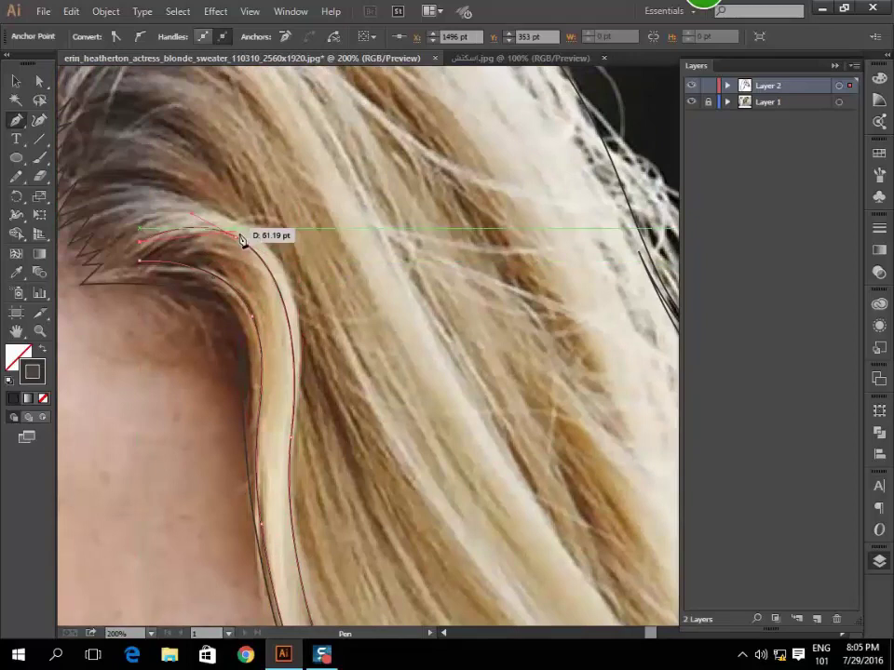
{"action": "left_click", "coordinate": [249, 235]}
{"action": "scroll", "coordinate": [283, 366], "scroll_direction": "right", "scroll_amount": 2}
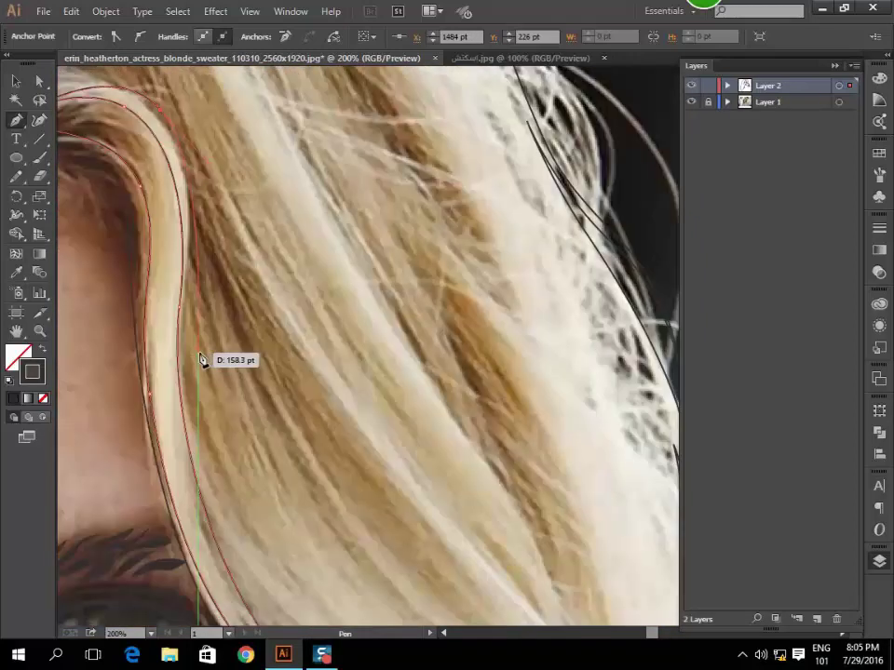
{"action": "left_click_drag", "start_coordinate": [200, 359], "coordinate": [209, 473]}
{"action": "scroll", "coordinate": [209, 473], "scroll_direction": "down", "scroll_amount": 5}
{"action": "left_click_drag", "start_coordinate": [298, 435], "coordinate": [458, 483]}
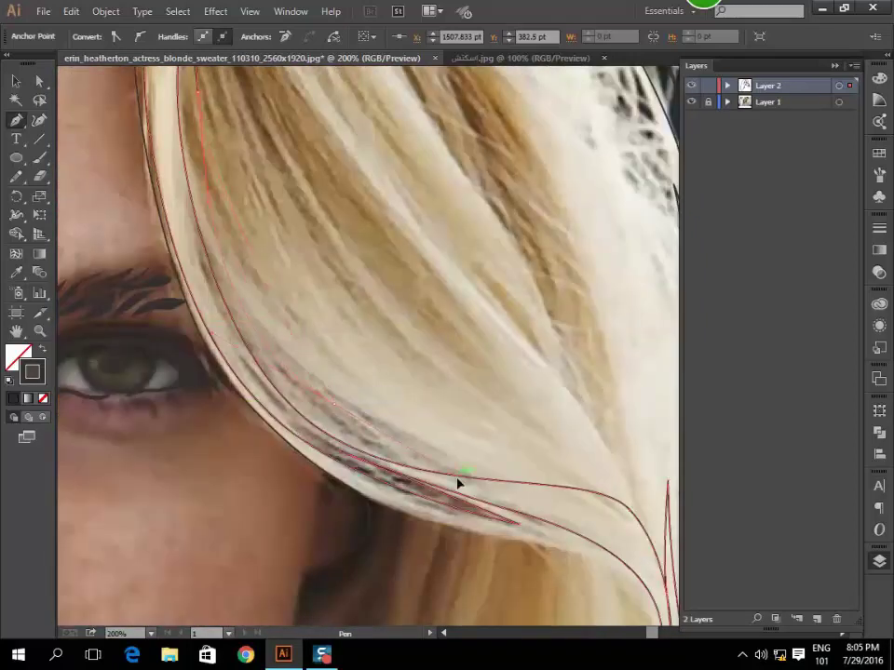
{"action": "scroll", "coordinate": [461, 437], "scroll_direction": "down", "scroll_amount": 3}
{"action": "scroll", "coordinate": [447, 419], "scroll_direction": "right", "scroll_amount": 3}
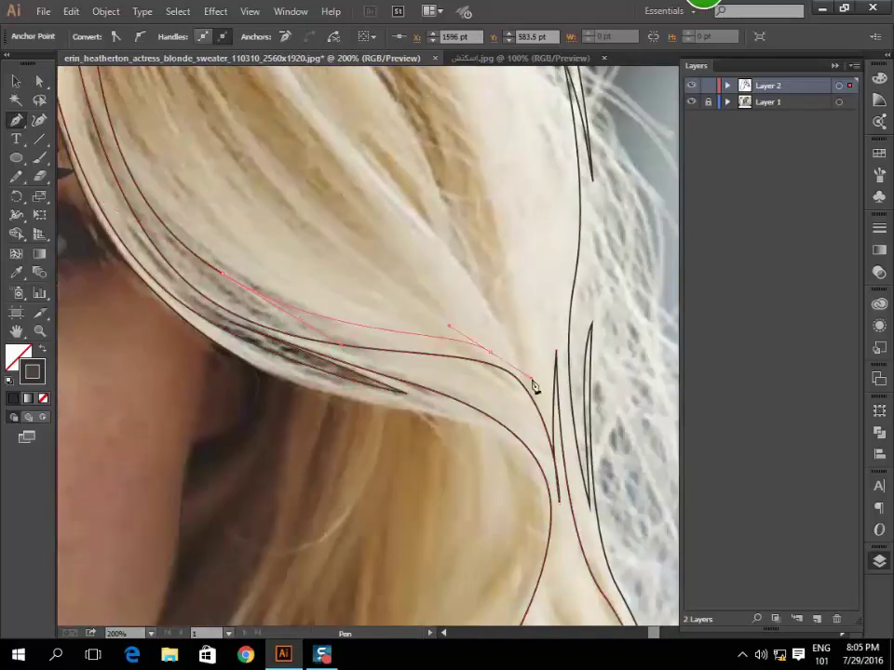
Curve the strand outline down the hair lock past the eye with dragged anchors.
{"action": "mouse_move", "coordinate": [409, 317]}
{"action": "left_mouse_down"}
{"action": "mouse_move", "coordinate": [299, 287]}
{"action": "mouse_move", "coordinate": [291, 310]}
{"action": "left_mouse_up"}
{"action": "scroll", "coordinate": [279, 280], "scroll_direction": "up", "scroll_amount": 3}
{"action": "scroll", "coordinate": [231, 176], "scroll_direction": "up", "scroll_amount": 3}
{"action": "mouse_move", "coordinate": [231, 175]}
{"action": "left_mouse_down"}
{"action": "mouse_move", "coordinate": [225, 241]}
{"action": "mouse_move", "coordinate": [241, 232]}
{"action": "left_mouse_up"}
{"action": "scroll", "coordinate": [233, 224], "scroll_direction": "up", "scroll_amount": 3}
{"action": "scroll", "coordinate": [225, 203], "scroll_direction": "up", "scroll_amount": 2}
{"action": "scroll", "coordinate": [305, 286], "scroll_direction": "down", "scroll_amount": 3}
{"action": "mouse_move", "coordinate": [304, 285]}
{"action": "left_mouse_down"}
{"action": "mouse_move", "coordinate": [257, 316]}
{"action": "mouse_move", "coordinate": [221, 369]}
{"action": "left_mouse_up"}
{"action": "scroll", "coordinate": [221, 369], "scroll_direction": "down", "scroll_amount": 3}
{"action": "scroll", "coordinate": [305, 375], "scroll_direction": "down", "scroll_amount": 2}
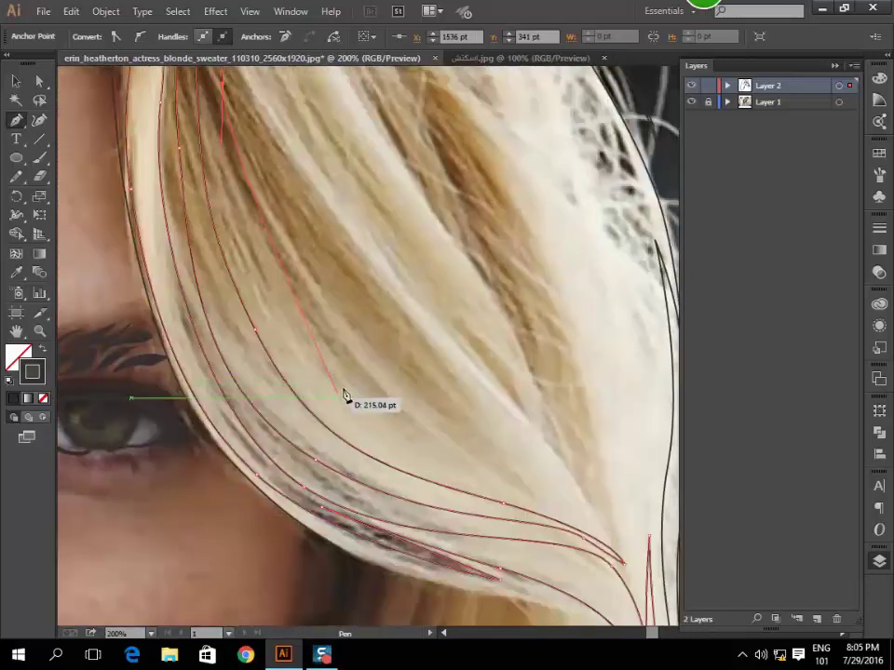
{"action": "left_click_drag", "start_coordinate": [342, 391], "coordinate": [457, 473]}
{"action": "scroll", "coordinate": [438, 447], "scroll_direction": "down", "scroll_amount": 2}
{"action": "scroll", "coordinate": [437, 447], "scroll_direction": "right", "scroll_amount": 2}
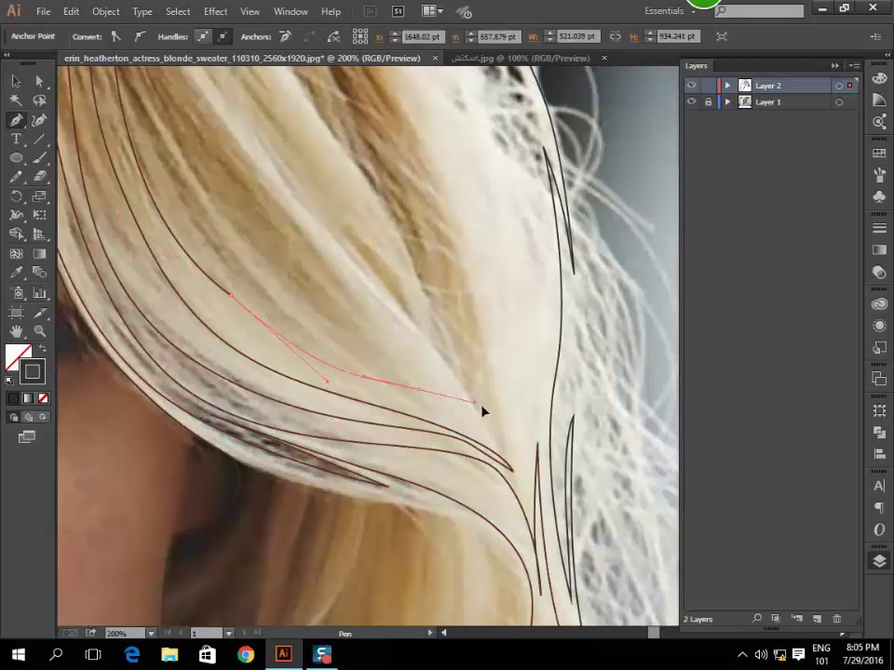
{"action": "mouse_move", "coordinate": [483, 408]}
{"action": "left_mouse_down"}
{"action": "mouse_move", "coordinate": [422, 362]}
{"action": "mouse_move", "coordinate": [328, 339]}
{"action": "mouse_move", "coordinate": [332, 365]}
{"action": "left_mouse_up"}
Add a curved point near the upper hair and start a new strand at the hairline.
{"action": "scroll", "coordinate": [338, 330], "scroll_direction": "up", "scroll_amount": 3}
{"action": "scroll", "coordinate": [279, 316], "scroll_direction": "left", "scroll_amount": 3}
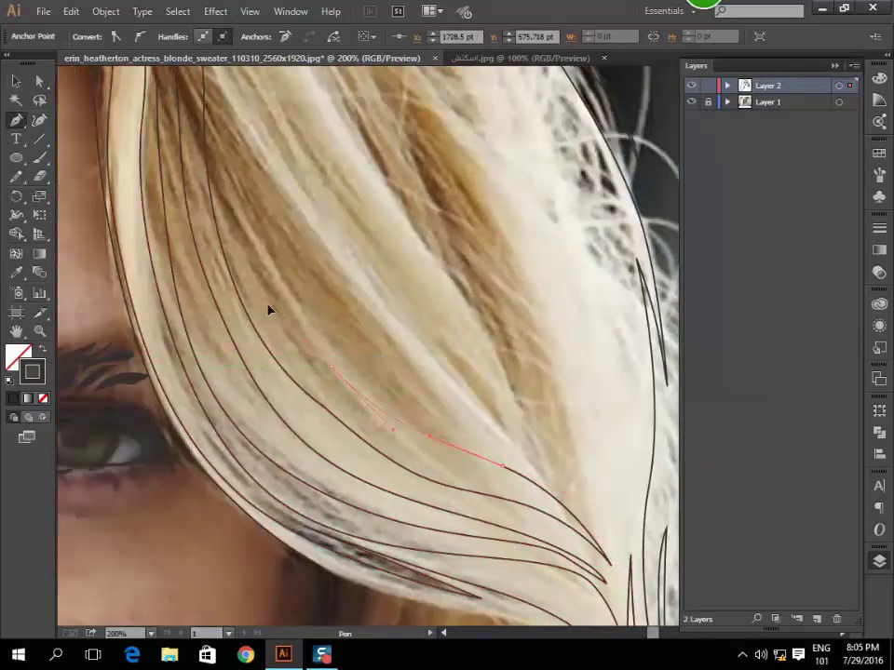
{"action": "scroll", "coordinate": [269, 310], "scroll_direction": "up", "scroll_amount": 3}
{"action": "left_click_drag", "start_coordinate": [237, 340], "coordinate": [225, 174]}
{"action": "scroll", "coordinate": [236, 265], "scroll_direction": "up", "scroll_amount": 3}
{"action": "scroll", "coordinate": [219, 187], "scroll_direction": "up", "scroll_amount": 3}
{"action": "mouse_move", "coordinate": [179, 308]}
{"action": "left_mouse_down"}
{"action": "mouse_move", "coordinate": [192, 270]}
{"action": "mouse_move", "coordinate": [321, 319]}
{"action": "mouse_move", "coordinate": [335, 347]}
{"action": "left_mouse_up"}
Continue the temple strand downward, curving it along the hairline.
{"action": "scroll", "coordinate": [389, 302], "scroll_direction": "right", "scroll_amount": 3}
{"action": "scroll", "coordinate": [335, 347], "scroll_direction": "down", "scroll_amount": 3}
{"action": "left_click", "coordinate": [340, 414]}
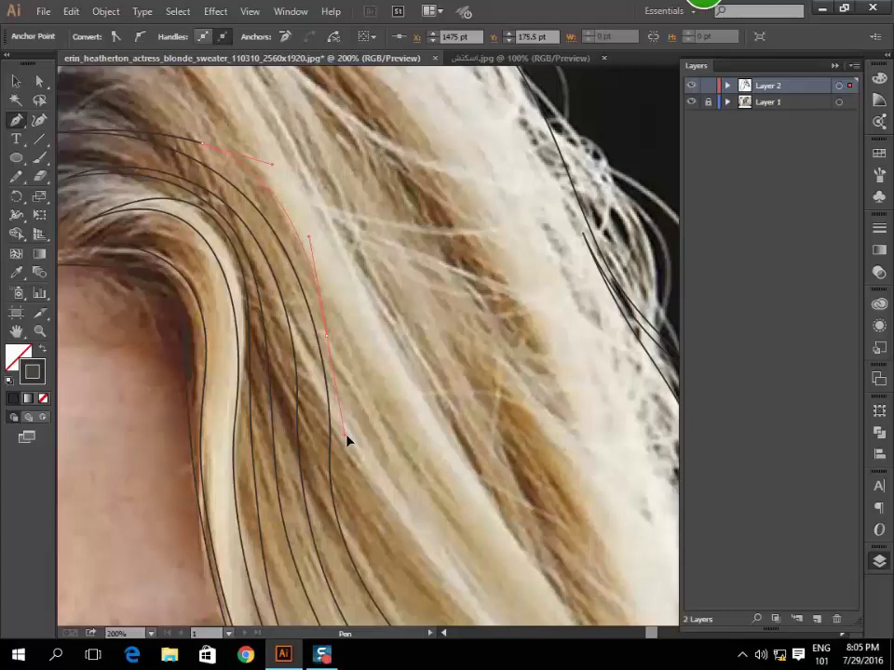
{"action": "scroll", "coordinate": [349, 405], "scroll_direction": "down", "scroll_amount": 5}
{"action": "left_click_drag", "start_coordinate": [346, 440], "coordinate": [419, 379]}
{"action": "mouse_move", "coordinate": [566, 471]}
{"action": "left_mouse_down"}
{"action": "mouse_move", "coordinate": [575, 482]}
{"action": "mouse_move", "coordinate": [438, 333]}
{"action": "mouse_move", "coordinate": [361, 293]}
{"action": "left_mouse_up"}
{"action": "scroll", "coordinate": [625, 507], "scroll_direction": "right", "scroll_amount": 3}
{"action": "scroll", "coordinate": [591, 485], "scroll_direction": "down", "scroll_amount": 3}
{"action": "scroll", "coordinate": [281, 265], "scroll_direction": "up", "scroll_amount": 5}
{"action": "mouse_move", "coordinate": [277, 347]}
{"action": "left_mouse_down"}
{"action": "mouse_move", "coordinate": [261, 296]}
{"action": "mouse_move", "coordinate": [265, 319]}
{"action": "left_mouse_up"}
{"action": "scroll", "coordinate": [241, 270], "scroll_direction": "up", "scroll_amount": 3}
{"action": "scroll", "coordinate": [241, 270], "scroll_direction": "left", "scroll_amount": 3}
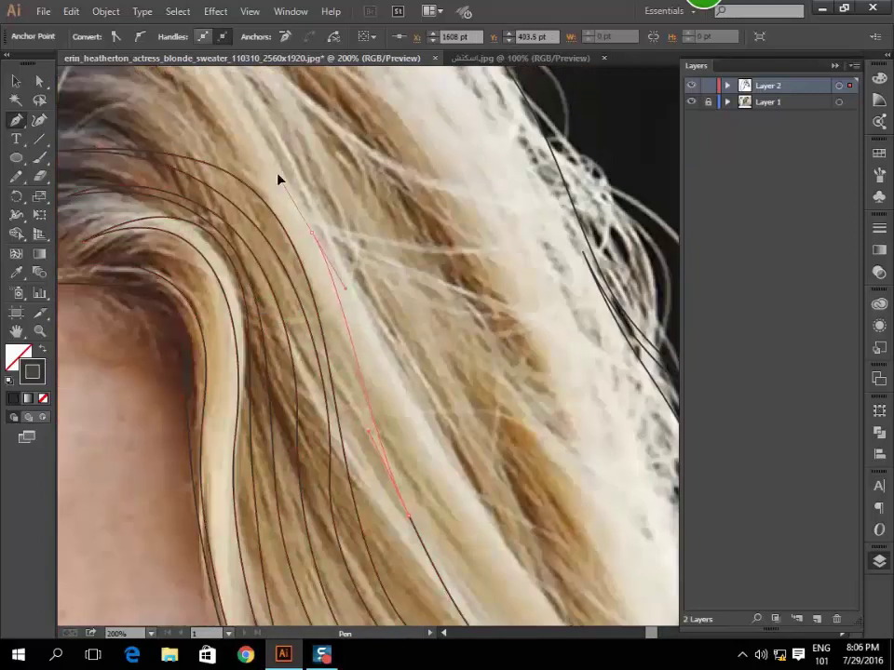
{"action": "scroll", "coordinate": [278, 179], "scroll_direction": "up", "scroll_amount": 4}
{"action": "scroll", "coordinate": [278, 180], "scroll_direction": "left", "scroll_amount": 4}
{"action": "mouse_move", "coordinate": [407, 305]}
{"action": "left_mouse_down"}
{"action": "mouse_move", "coordinate": [304, 251]}
{"action": "mouse_move", "coordinate": [382, 229]}
{"action": "mouse_move", "coordinate": [455, 359]}
{"action": "left_mouse_up"}
{"action": "left_click", "coordinate": [207, 261]}
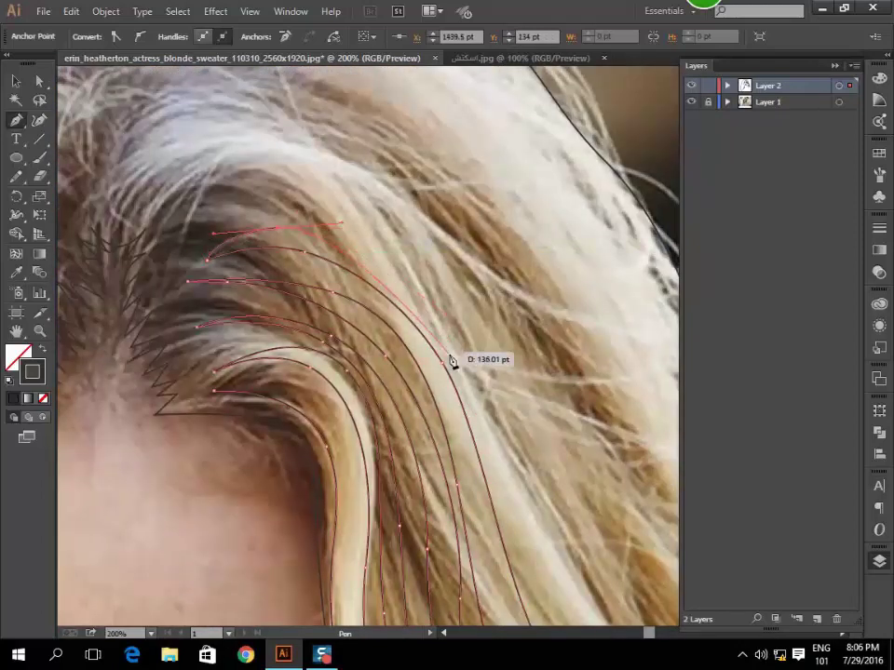
Finish the strand with sharp tapered tips and zigzag points at the hairline.
{"action": "scroll", "coordinate": [498, 443], "scroll_direction": "down", "scroll_amount": 6}
{"action": "scroll", "coordinate": [471, 451], "scroll_direction": "right", "scroll_amount": 4}
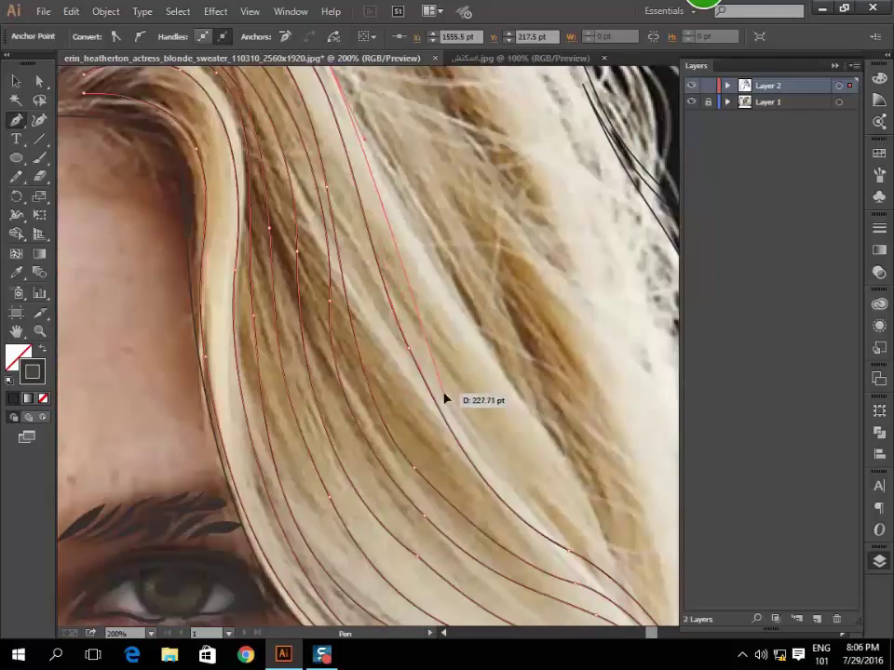
{"action": "scroll", "coordinate": [500, 496], "scroll_direction": "down", "scroll_amount": 3}
{"action": "scroll", "coordinate": [500, 497], "scroll_direction": "right", "scroll_amount": 2}
{"action": "mouse_move", "coordinate": [461, 453]}
{"action": "left_mouse_down"}
{"action": "mouse_move", "coordinate": [471, 473]}
{"action": "mouse_move", "coordinate": [379, 310]}
{"action": "left_mouse_up"}
{"action": "left_click", "coordinate": [335, 185]}
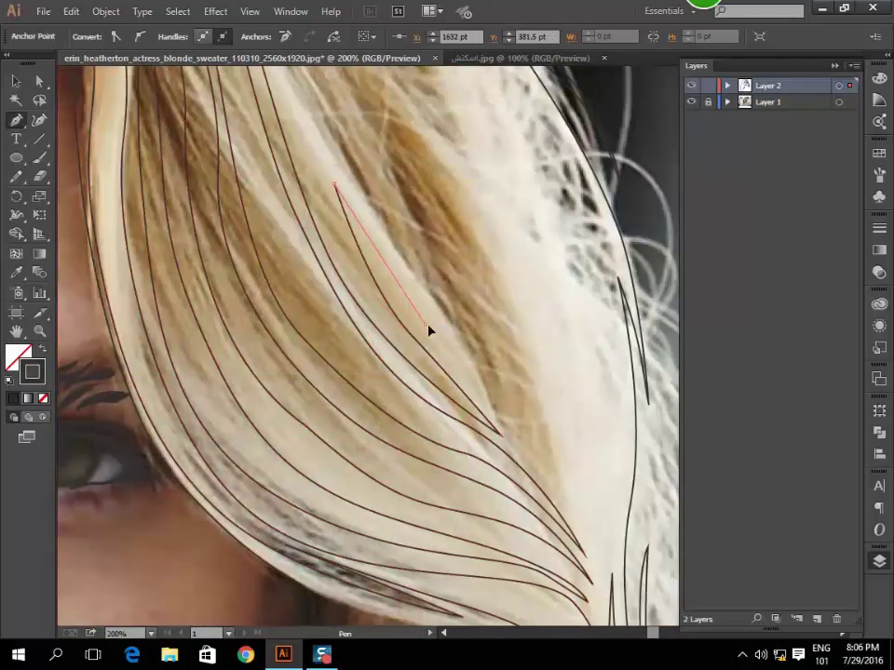
{"action": "left_click_drag", "start_coordinate": [491, 408], "coordinate": [429, 295]}
{"action": "scroll", "coordinate": [316, 262], "scroll_direction": "up", "scroll_amount": 5}
{"action": "scroll", "coordinate": [315, 261], "scroll_direction": "left", "scroll_amount": 3}
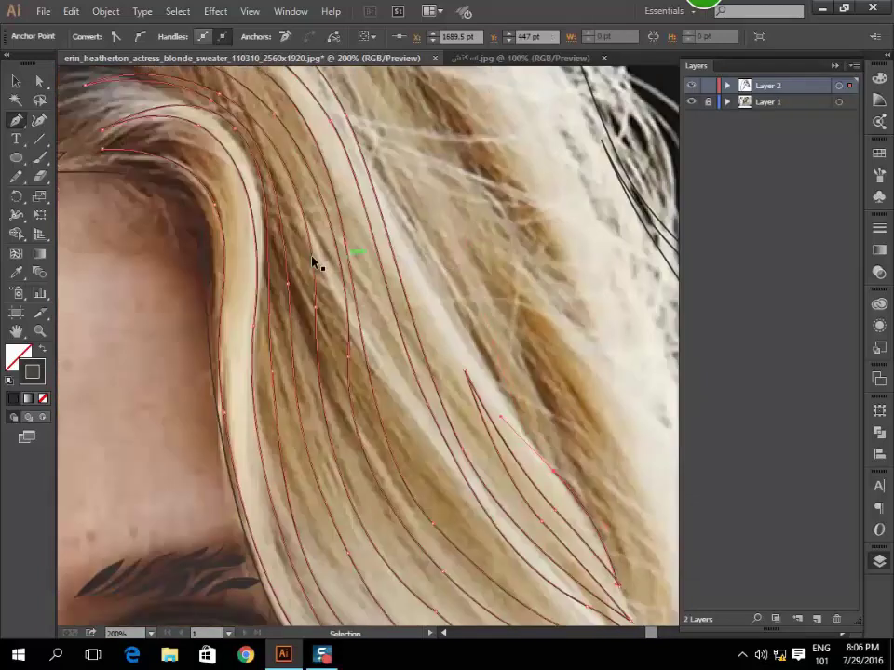
{"action": "scroll", "coordinate": [365, 241], "scroll_direction": "up", "scroll_amount": 5}
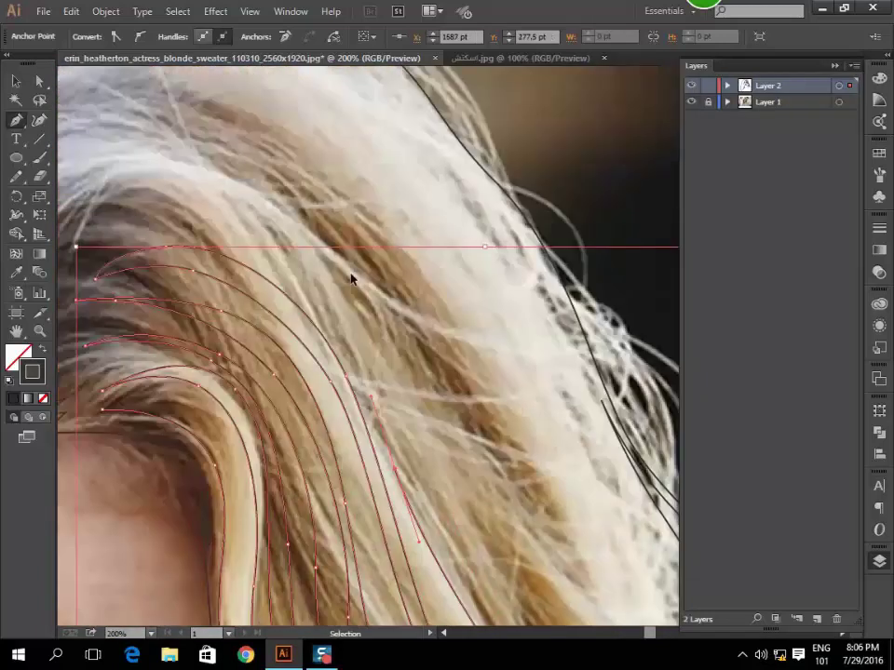
{"action": "scroll", "coordinate": [351, 278], "scroll_direction": "left", "scroll_amount": 3}
{"action": "left_click_drag", "start_coordinate": [289, 216], "coordinate": [173, 253]}
{"action": "left_click_drag", "start_coordinate": [143, 291], "coordinate": [189, 296]}
{"action": "left_click_drag", "start_coordinate": [144, 321], "coordinate": [189, 321]}
{"action": "mouse_move", "coordinate": [149, 359]}
{"action": "left_mouse_down"}
{"action": "mouse_move", "coordinate": [203, 370]}
{"action": "mouse_move", "coordinate": [195, 421]}
{"action": "left_mouse_up"}
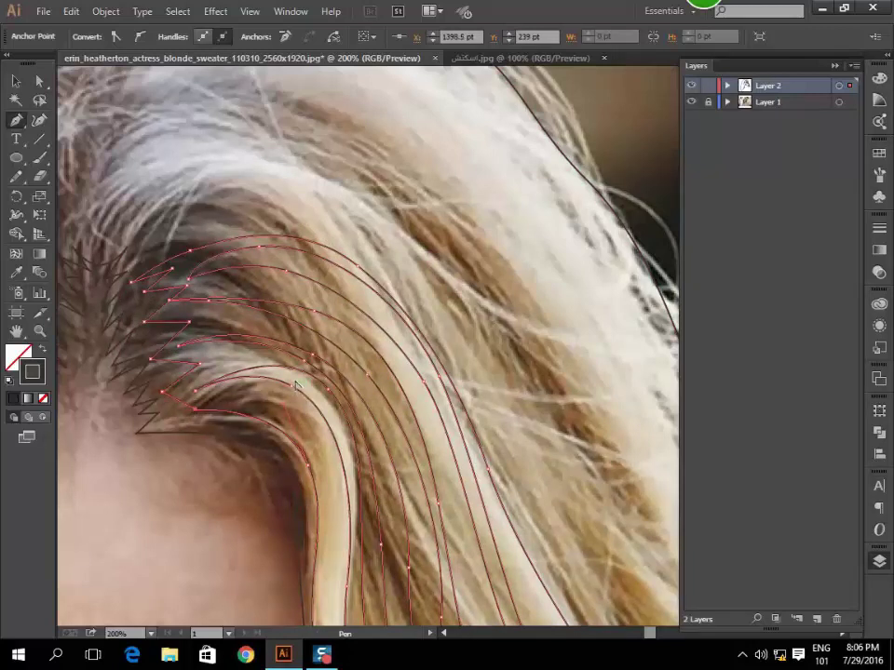
Fill the traced hair strands solid black and deselect them.
{"action": "key", "text": "shift+x"}
{"action": "key", "text": "ctrl+shift+a"}
{"action": "scroll", "coordinate": [158, 470], "scroll_direction": "down", "scroll_amount": 4}
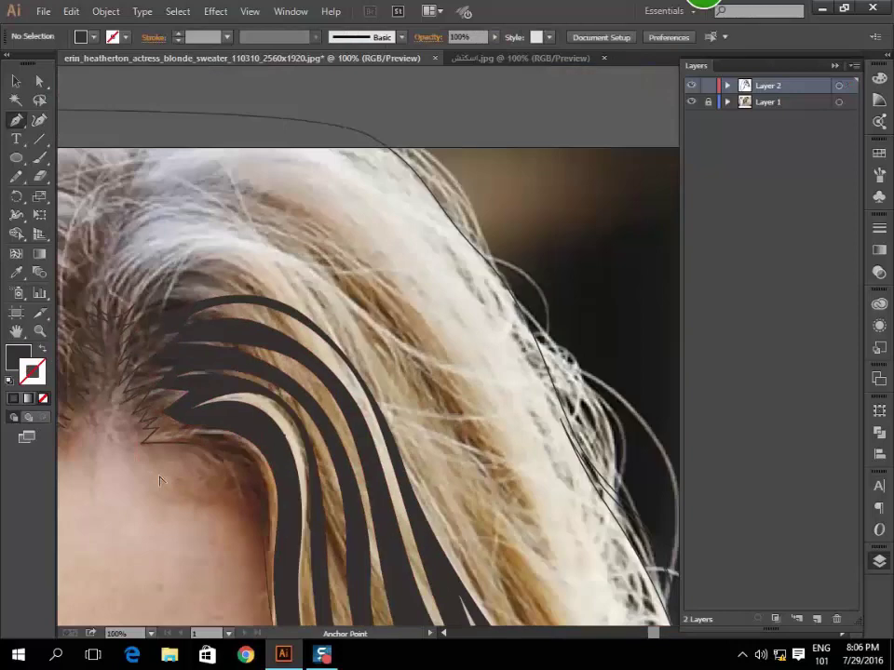
{"action": "scroll", "coordinate": [164, 475], "scroll_direction": "up", "scroll_amount": 2}
{"action": "scroll", "coordinate": [150, 421], "scroll_direction": "up", "scroll_amount": 1}
Start a new strand outline above the stripes, drawn as an unfilled outline.
{"action": "scroll", "coordinate": [159, 254], "scroll_direction": "up", "scroll_amount": 1}
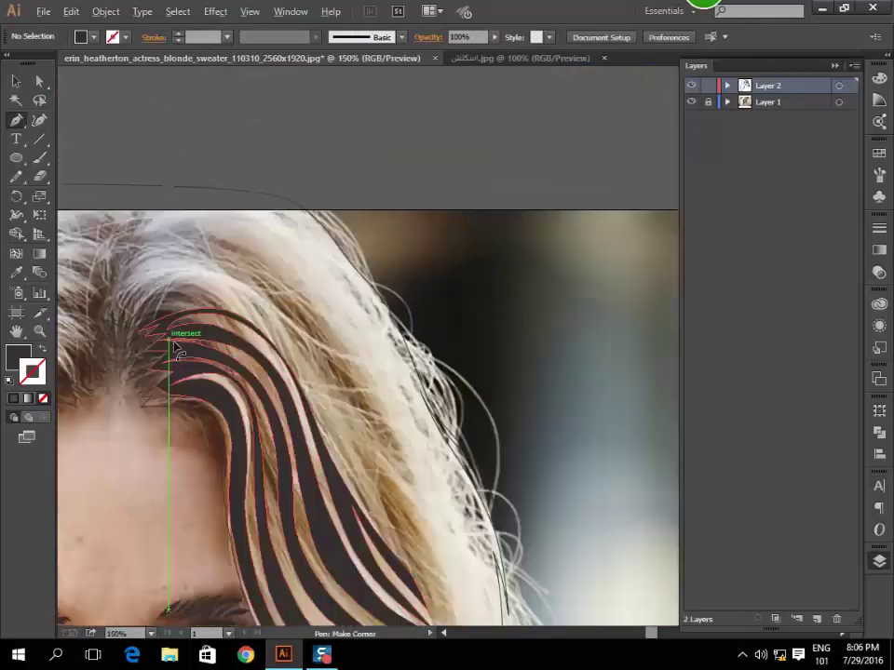
{"action": "scroll", "coordinate": [175, 353], "scroll_direction": "up", "scroll_amount": 1}
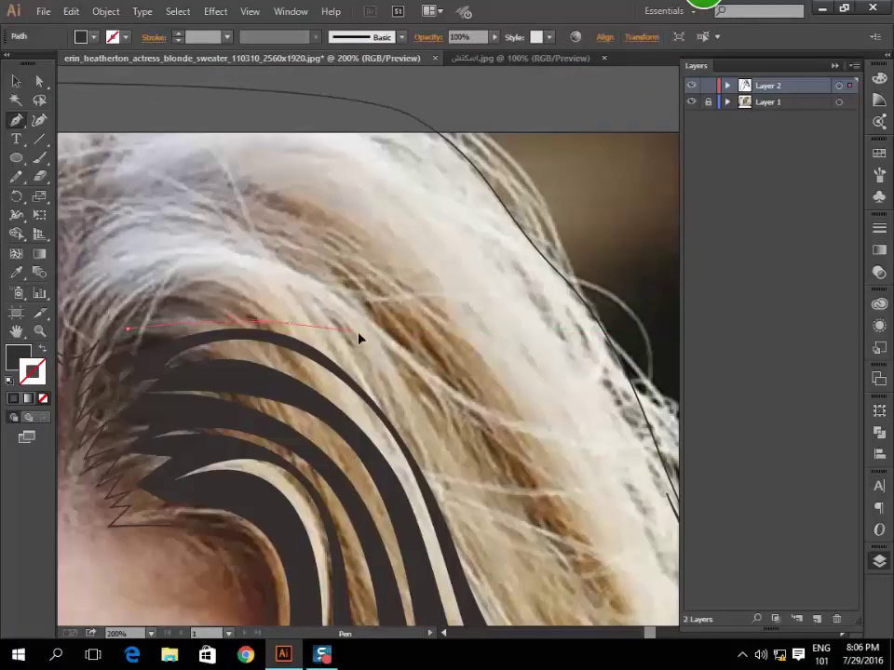
{"action": "left_click_drag", "start_coordinate": [360, 339], "coordinate": [317, 380]}
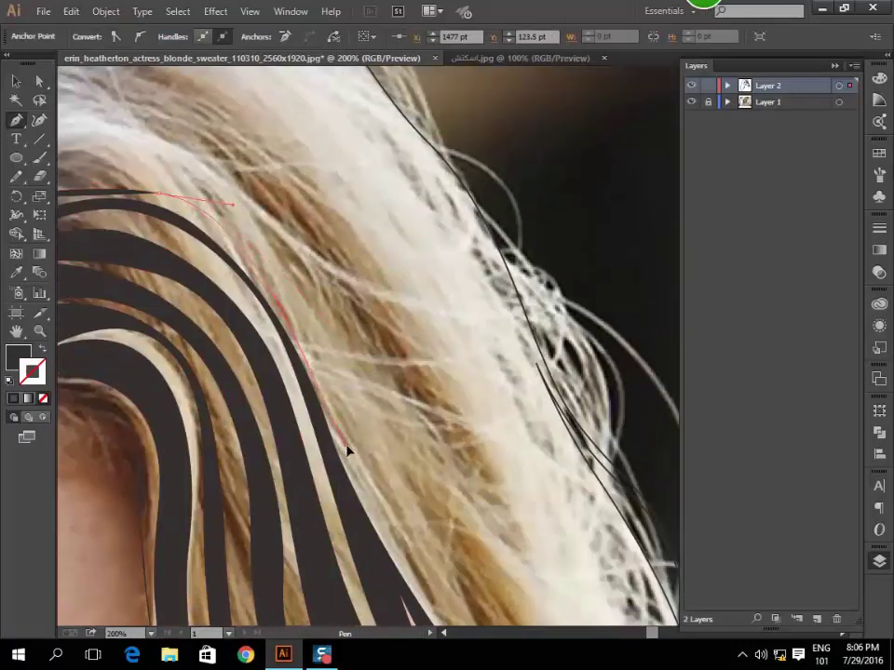
{"action": "left_click_drag", "start_coordinate": [344, 460], "coordinate": [3, 214]}
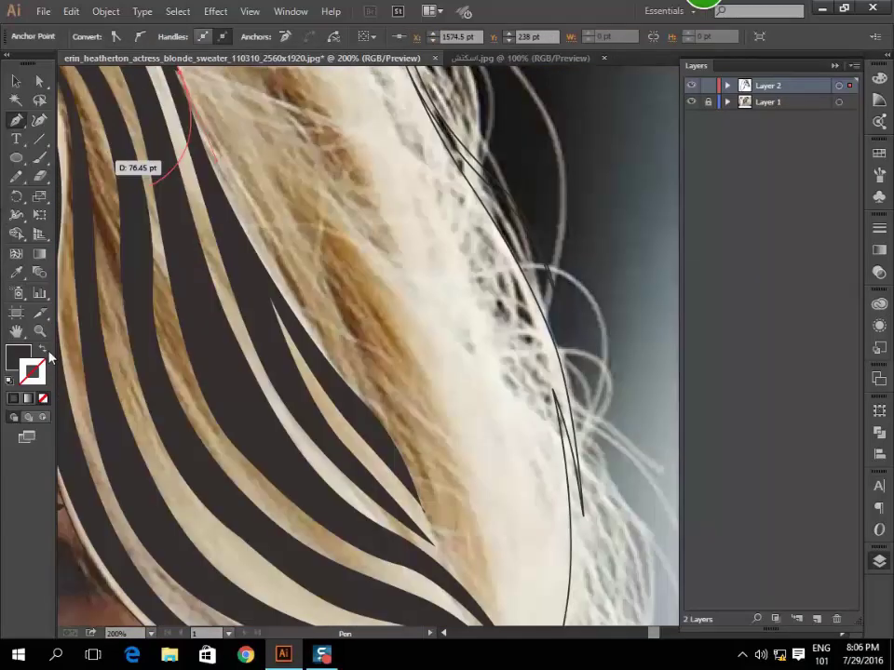
{"action": "left_click", "coordinate": [42, 351]}
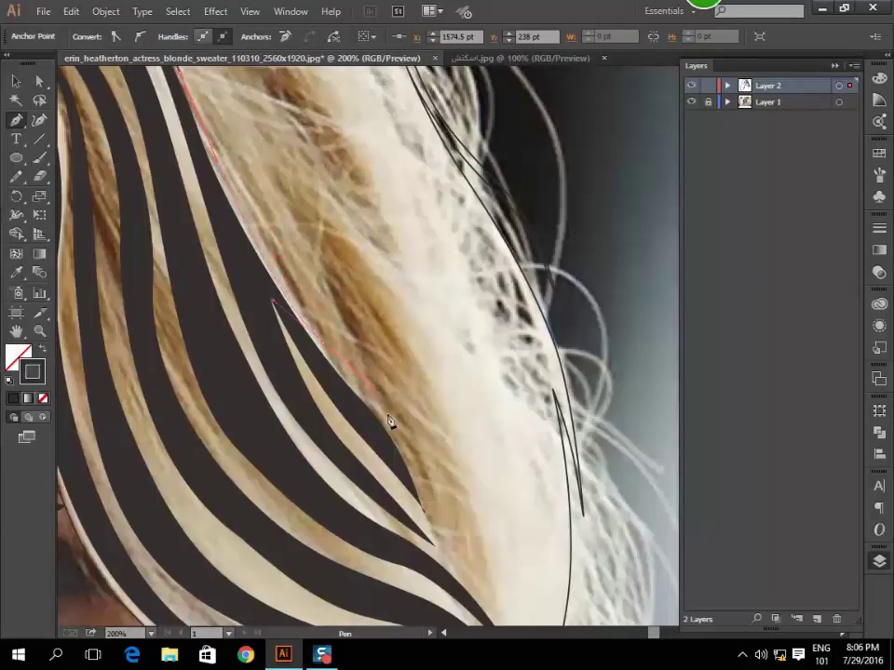
{"action": "left_click_drag", "start_coordinate": [339, 347], "coordinate": [259, 274]}
Trace the strand up to the hair top and back down to its lower point.
{"action": "scroll", "coordinate": [256, 261], "scroll_direction": "up", "scroll_amount": 2}
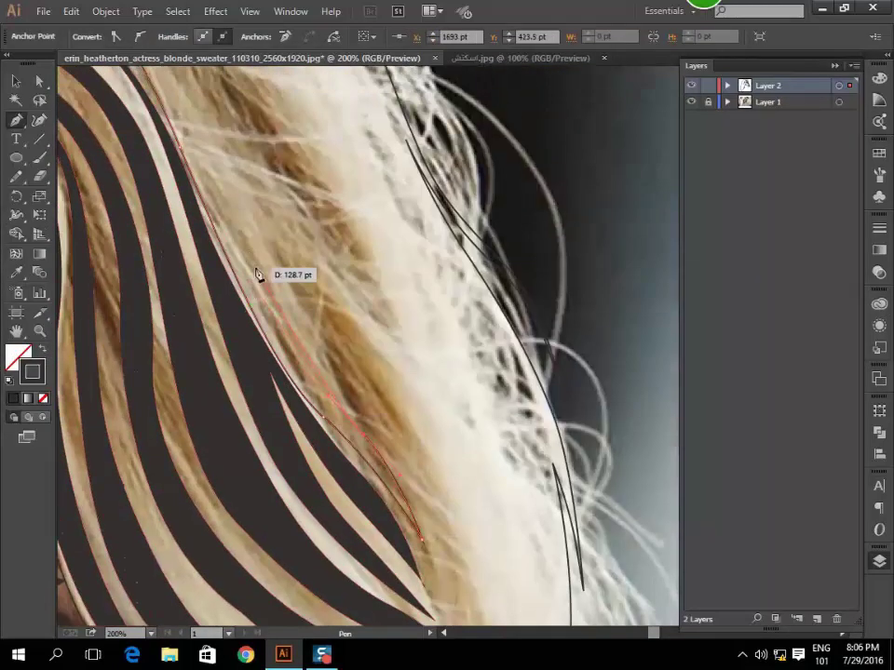
{"action": "left_click_drag", "start_coordinate": [225, 219], "coordinate": [257, 282]}
{"action": "scroll", "coordinate": [256, 282], "scroll_direction": "up", "scroll_amount": 3}
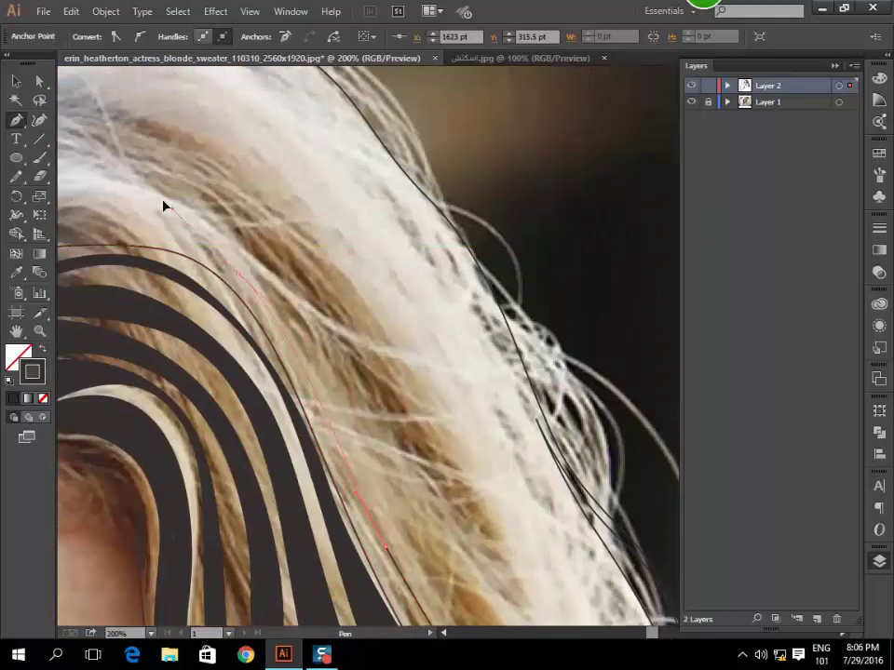
{"action": "scroll", "coordinate": [163, 210], "scroll_direction": "left", "scroll_amount": 2}
{"action": "scroll", "coordinate": [159, 215], "scroll_direction": "left", "scroll_amount": 2}
{"action": "mouse_move", "coordinate": [203, 251]}
{"action": "left_mouse_down"}
{"action": "mouse_move", "coordinate": [207, 262]}
{"action": "mouse_move", "coordinate": [386, 232]}
{"action": "left_mouse_up"}
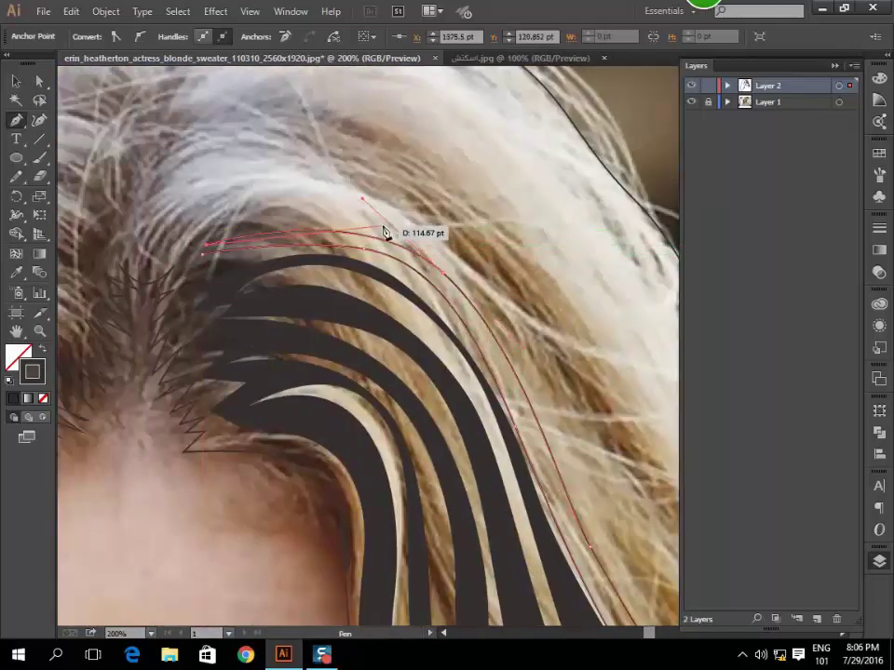
{"action": "scroll", "coordinate": [466, 288], "scroll_direction": "down", "scroll_amount": 3}
{"action": "scroll", "coordinate": [437, 305], "scroll_direction": "right", "scroll_amount": 3}
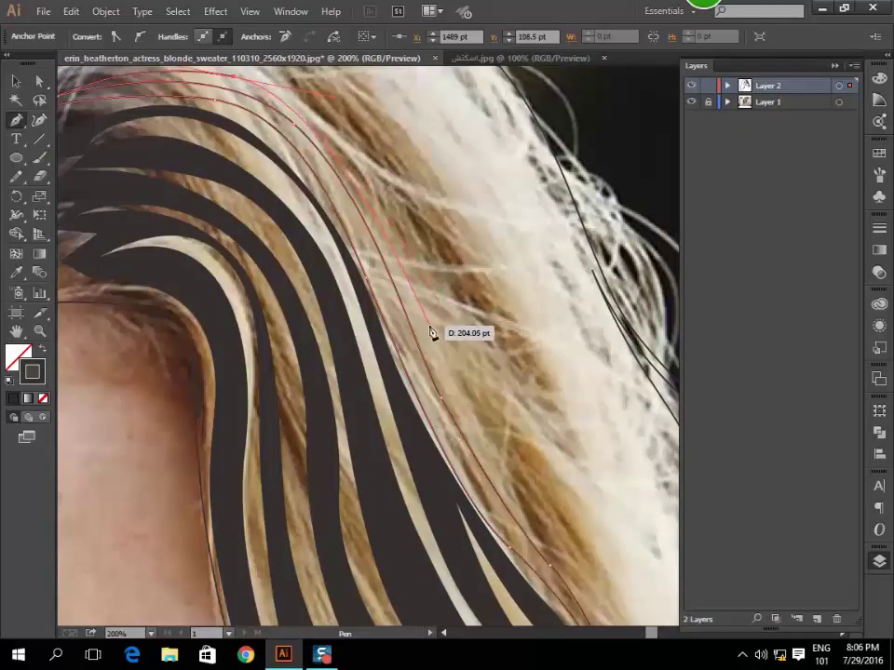
{"action": "left_click_drag", "start_coordinate": [433, 333], "coordinate": [484, 454]}
{"action": "scroll", "coordinate": [463, 419], "scroll_direction": "right", "scroll_amount": 3}
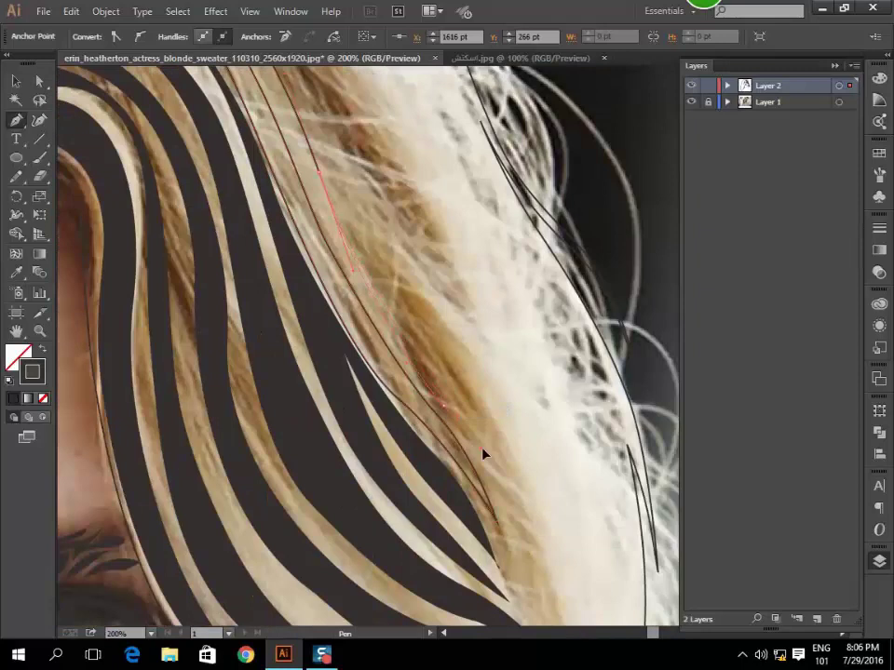
{"action": "left_click_drag", "start_coordinate": [505, 542], "coordinate": [483, 427]}
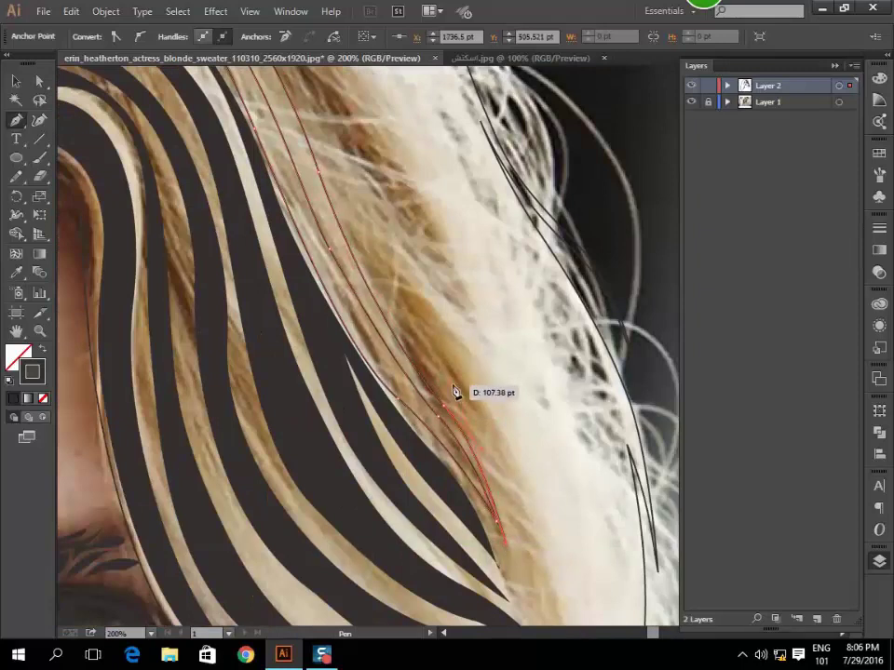
Begin the next strand with curved anchors near the top of the hair.
{"action": "scroll", "coordinate": [279, 217], "scroll_direction": "up", "scroll_amount": 5}
{"action": "scroll", "coordinate": [298, 223], "scroll_direction": "up", "scroll_amount": 3}
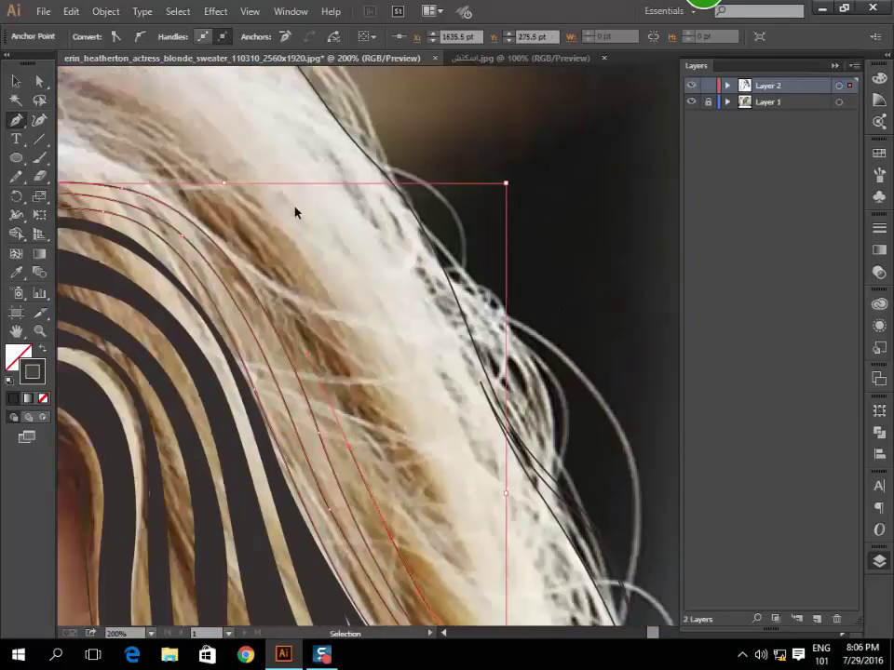
{"action": "scroll", "coordinate": [296, 205], "scroll_direction": "left", "scroll_amount": 3}
{"action": "scroll", "coordinate": [214, 149], "scroll_direction": "left", "scroll_amount": 3}
{"action": "mouse_move", "coordinate": [210, 143]}
{"action": "left_mouse_down"}
{"action": "mouse_move", "coordinate": [238, 185]}
{"action": "mouse_move", "coordinate": [391, 155]}
{"action": "left_mouse_up"}
{"action": "mouse_move", "coordinate": [465, 174]}
{"action": "left_mouse_down"}
{"action": "mouse_move", "coordinate": [575, 314]}
{"action": "mouse_move", "coordinate": [575, 303]}
{"action": "left_mouse_up"}
{"action": "scroll", "coordinate": [455, 260], "scroll_direction": "right", "scroll_amount": 3}
{"action": "scroll", "coordinate": [454, 261], "scroll_direction": "down", "scroll_amount": 3}
{"action": "mouse_move", "coordinate": [391, 220]}
{"action": "left_mouse_down"}
{"action": "mouse_move", "coordinate": [468, 321]}
{"action": "mouse_move", "coordinate": [449, 395]}
{"action": "mouse_move", "coordinate": [511, 487]}
{"action": "left_mouse_up"}
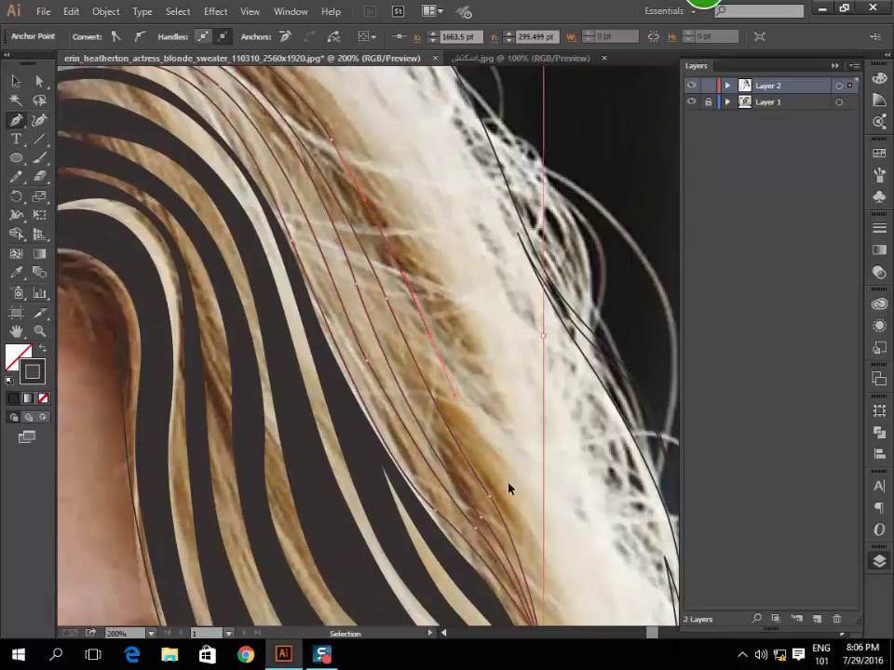
Curve the strand down the light right hair edge to its tip.
{"action": "scroll", "coordinate": [511, 487], "scroll_direction": "right", "scroll_amount": 3}
{"action": "scroll", "coordinate": [433, 410], "scroll_direction": "down", "scroll_amount": 3}
{"action": "left_click_drag", "start_coordinate": [432, 410], "coordinate": [437, 313]}
{"action": "left_click_drag", "start_coordinate": [523, 551], "coordinate": [526, 564]}
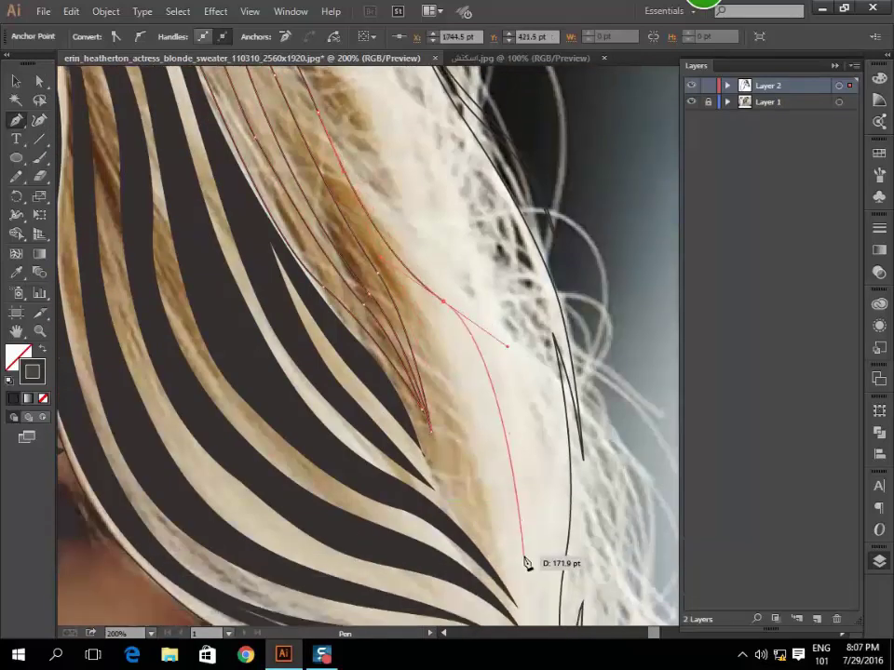
{"action": "scroll", "coordinate": [518, 501], "scroll_direction": "down", "scroll_amount": 3}
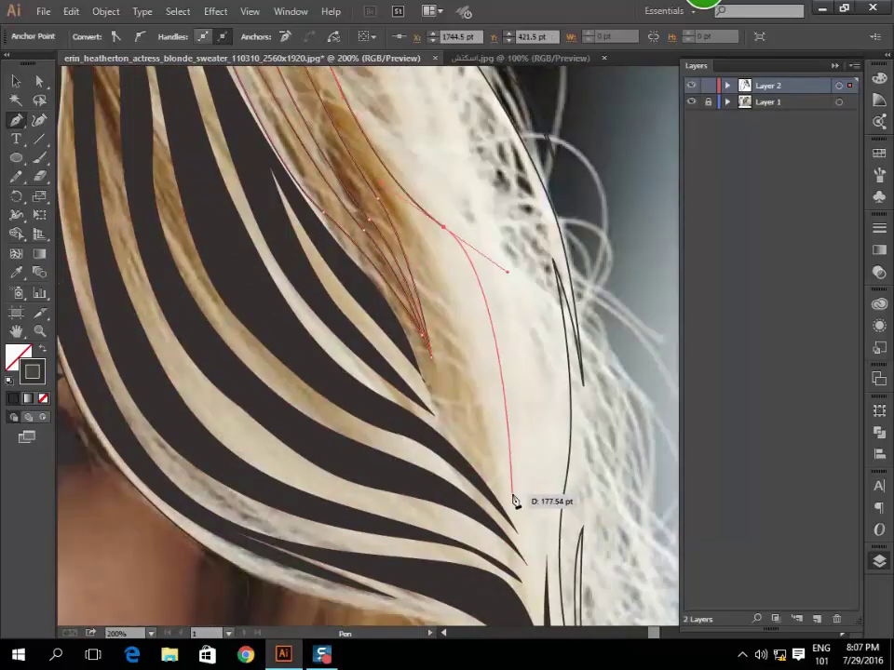
{"action": "left_click_drag", "start_coordinate": [510, 493], "coordinate": [438, 269]}
{"action": "left_click_drag", "start_coordinate": [461, 362], "coordinate": [479, 468]}
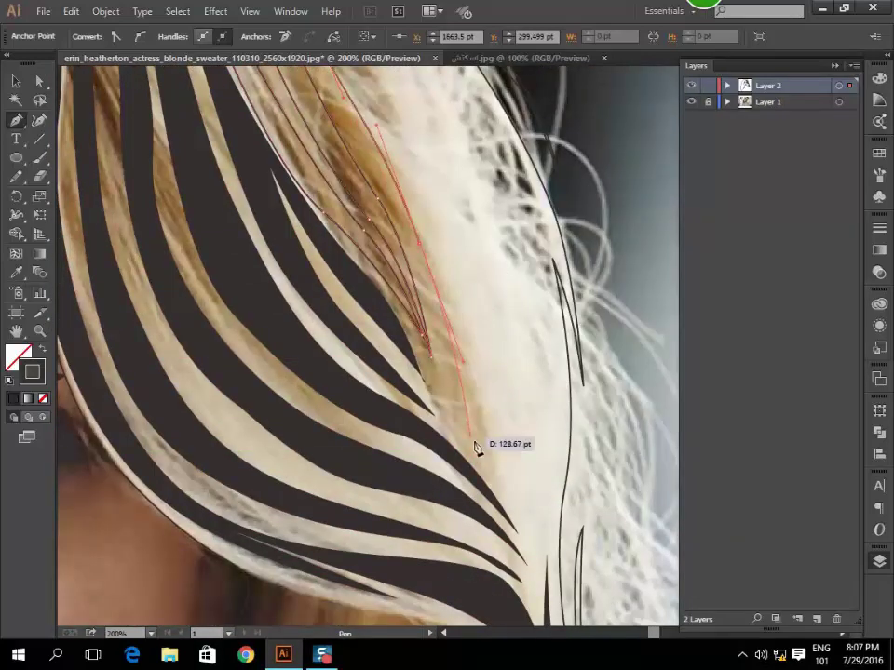
{"action": "mouse_move", "coordinate": [529, 520]}
{"action": "left_mouse_down"}
{"action": "mouse_move", "coordinate": [535, 527]}
{"action": "mouse_move", "coordinate": [480, 411]}
{"action": "mouse_move", "coordinate": [497, 286]}
{"action": "left_mouse_up"}
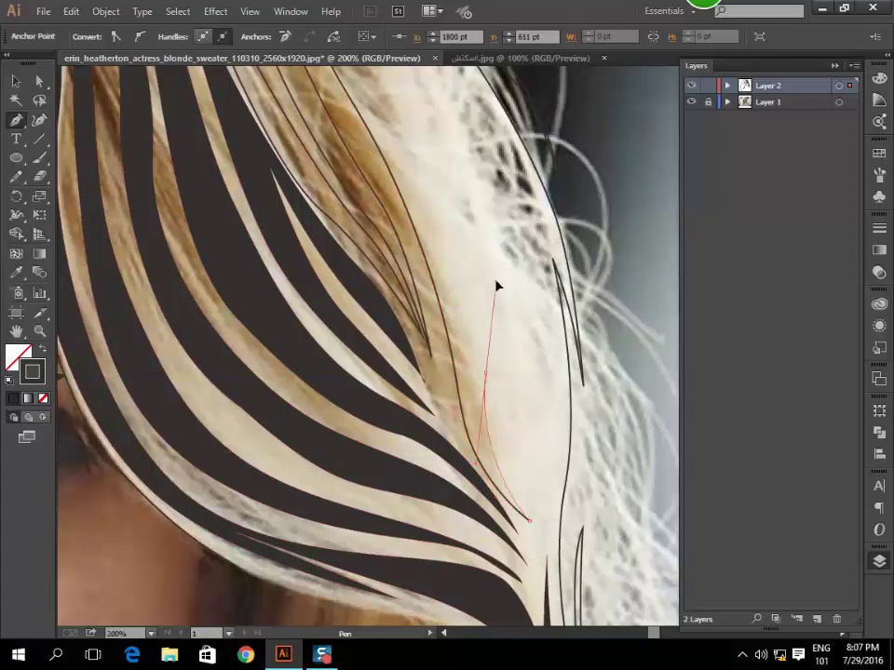
{"action": "scroll", "coordinate": [476, 276], "scroll_direction": "up", "scroll_amount": 5}
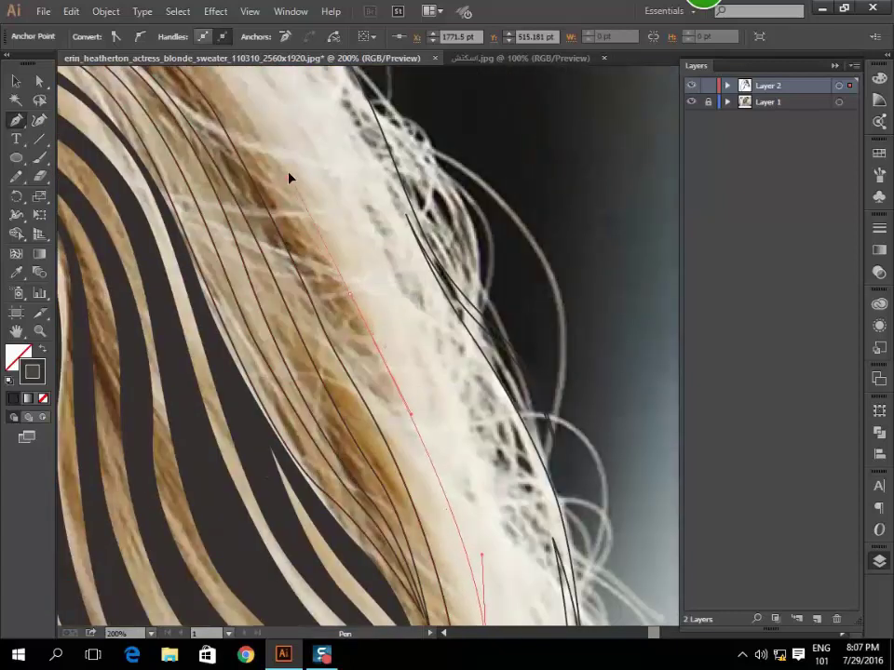
{"action": "scroll", "coordinate": [288, 177], "scroll_direction": "up", "scroll_amount": 5}
Trace the strand outline up over the head and back down to its bottom tip.
{"action": "left_click_drag", "start_coordinate": [455, 453], "coordinate": [310, 233]}
{"action": "left_click_drag", "start_coordinate": [315, 303], "coordinate": [241, 200]}
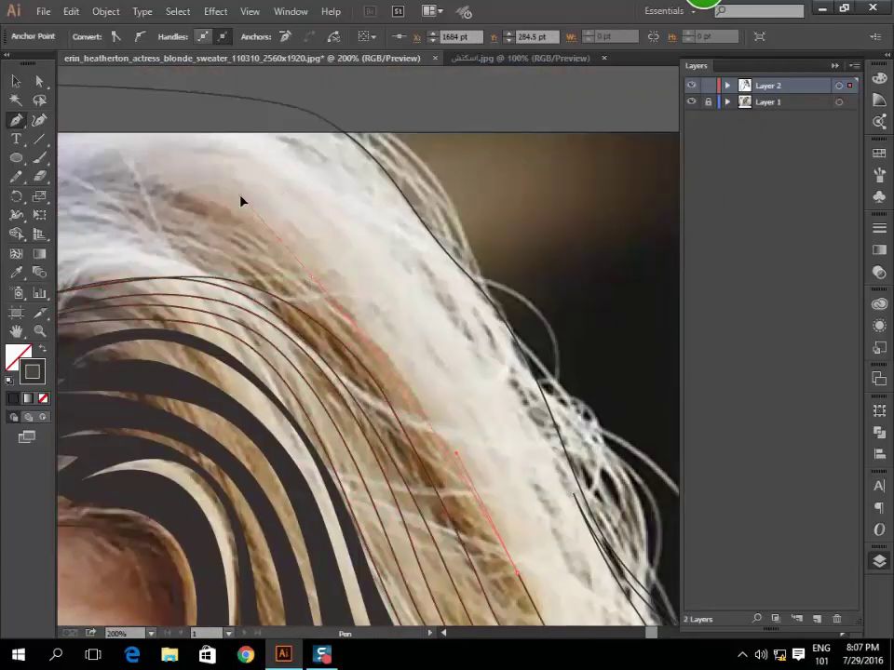
{"action": "scroll", "coordinate": [215, 194], "scroll_direction": "left", "scroll_amount": 5}
{"action": "left_click_drag", "start_coordinate": [160, 276], "coordinate": [350, 225]}
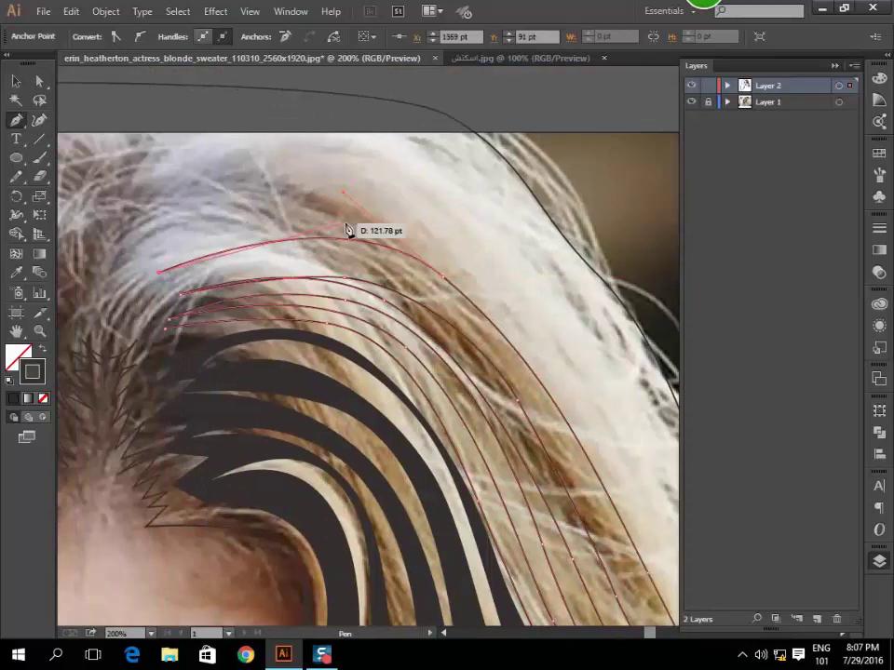
{"action": "scroll", "coordinate": [419, 273], "scroll_direction": "right", "scroll_amount": 3}
{"action": "scroll", "coordinate": [431, 296], "scroll_direction": "down", "scroll_amount": 5}
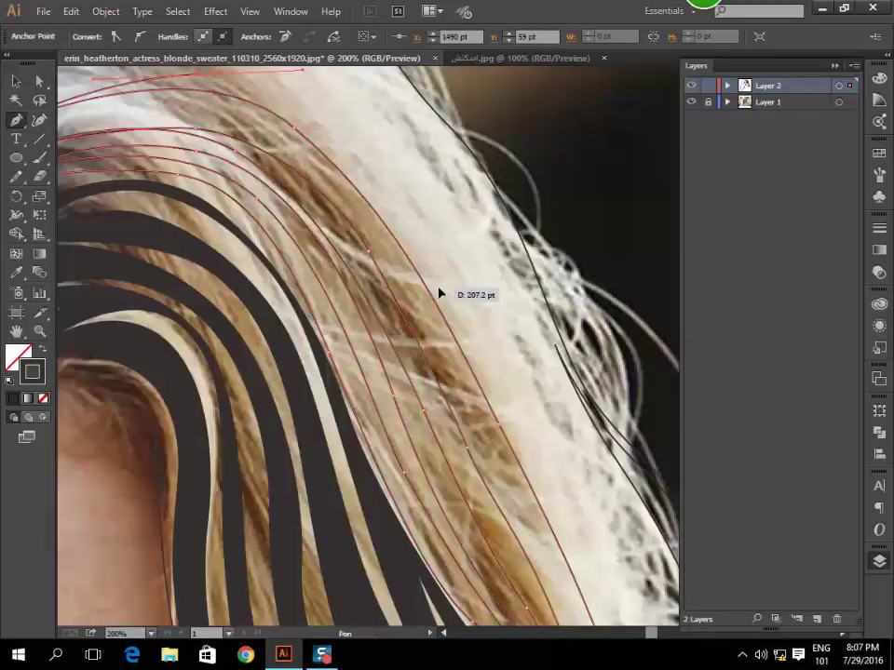
{"action": "left_click_drag", "start_coordinate": [441, 294], "coordinate": [526, 415]}
{"action": "scroll", "coordinate": [521, 418], "scroll_direction": "down", "scroll_amount": 5}
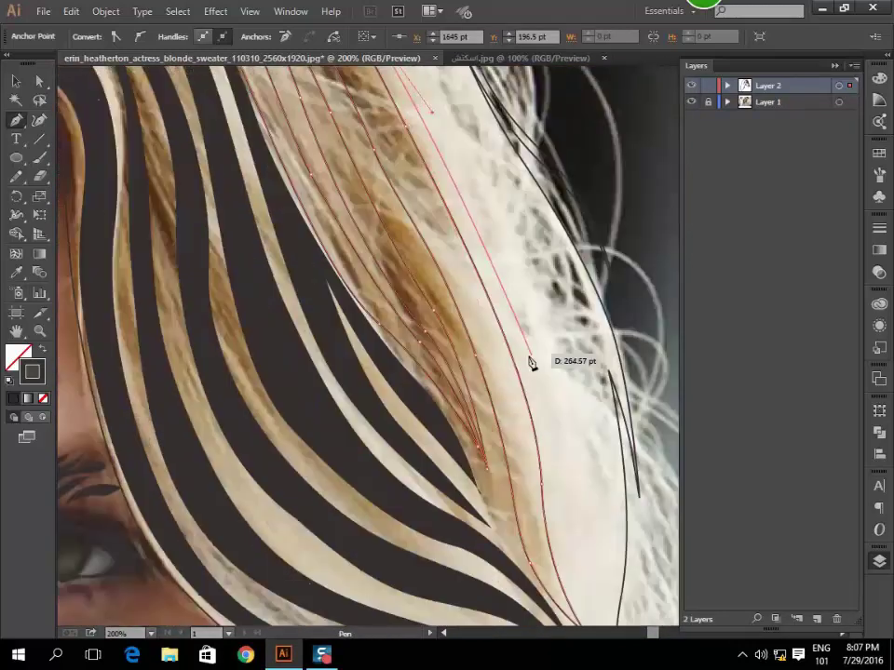
{"action": "left_click_drag", "start_coordinate": [531, 363], "coordinate": [561, 452]}
{"action": "left_click_drag", "start_coordinate": [563, 521], "coordinate": [597, 616]}
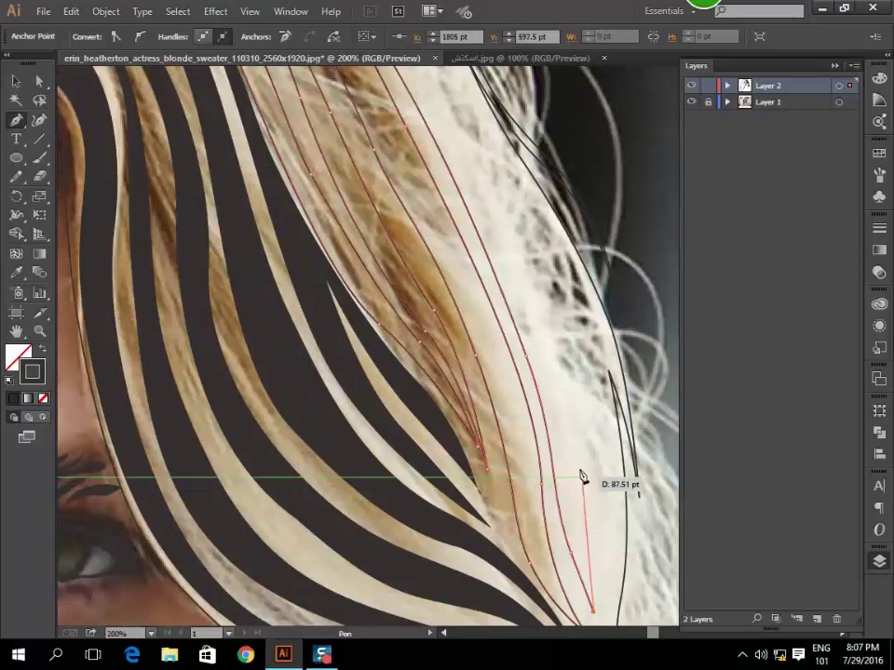
{"action": "left_click_drag", "start_coordinate": [581, 477], "coordinate": [564, 373]}
{"action": "scroll", "coordinate": [458, 214], "scroll_direction": "up", "scroll_amount": 5}
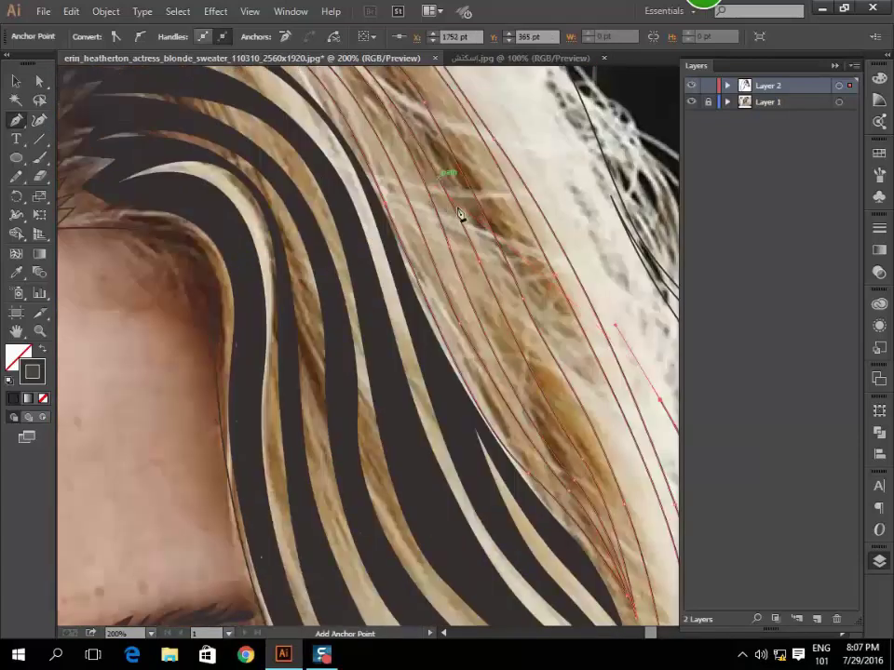
{"action": "scroll", "coordinate": [458, 214], "scroll_direction": "up", "scroll_amount": 3}
{"action": "scroll", "coordinate": [438, 186], "scroll_direction": "up", "scroll_amount": 5}
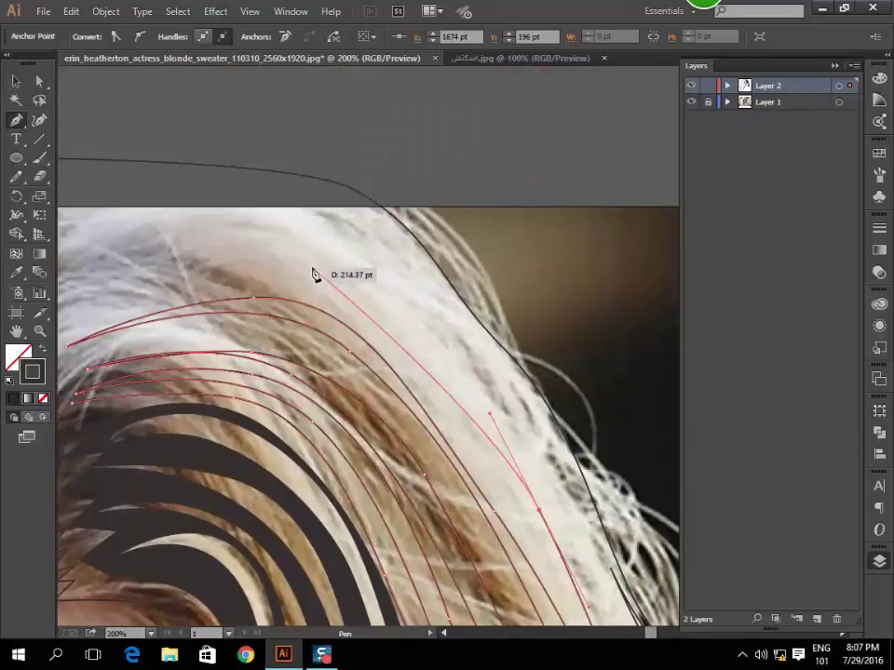
{"action": "scroll", "coordinate": [222, 236], "scroll_direction": "left", "scroll_amount": 3}
Add curved anchors over the top of the head and along the right strand edge.
{"action": "mouse_move", "coordinate": [196, 319]}
{"action": "left_mouse_down"}
{"action": "mouse_move", "coordinate": [437, 247]}
{"action": "mouse_move", "coordinate": [544, 248]}
{"action": "left_mouse_up"}
{"action": "scroll", "coordinate": [537, 256], "scroll_direction": "right", "scroll_amount": 3}
{"action": "scroll", "coordinate": [495, 262], "scroll_direction": "down", "scroll_amount": 3}
{"action": "mouse_move", "coordinate": [409, 336]}
{"action": "left_mouse_down"}
{"action": "mouse_move", "coordinate": [407, 306]}
{"action": "mouse_move", "coordinate": [436, 421]}
{"action": "mouse_move", "coordinate": [423, 319]}
{"action": "mouse_move", "coordinate": [444, 255]}
{"action": "left_mouse_up"}
{"action": "scroll", "coordinate": [428, 400], "scroll_direction": "down", "scroll_amount": 5}
{"action": "mouse_move", "coordinate": [498, 435]}
{"action": "left_mouse_down"}
{"action": "mouse_move", "coordinate": [495, 566]}
{"action": "mouse_move", "coordinate": [499, 365]}
{"action": "left_mouse_up"}
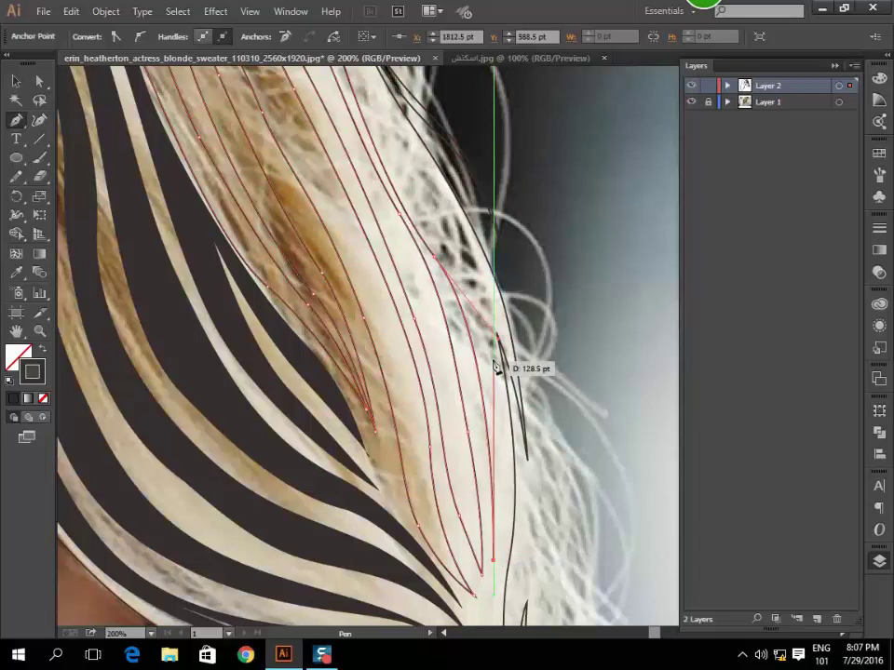
{"action": "mouse_move", "coordinate": [481, 267]}
{"action": "left_mouse_down"}
{"action": "mouse_move", "coordinate": [507, 337]}
{"action": "mouse_move", "coordinate": [424, 285]}
{"action": "mouse_move", "coordinate": [385, 303]}
{"action": "left_mouse_up"}
{"action": "scroll", "coordinate": [507, 337], "scroll_direction": "up", "scroll_amount": 3}
{"action": "scroll", "coordinate": [363, 194], "scroll_direction": "up", "scroll_amount": 3}
{"action": "scroll", "coordinate": [328, 218], "scroll_direction": "up", "scroll_amount": 3}
{"action": "scroll", "coordinate": [354, 251], "scroll_direction": "up", "scroll_amount": 3}
{"action": "scroll", "coordinate": [354, 251], "scroll_direction": "up", "scroll_amount": 3}
{"action": "mouse_move", "coordinate": [354, 259]}
{"action": "left_mouse_down"}
{"action": "mouse_move", "coordinate": [328, 233]}
{"action": "mouse_move", "coordinate": [103, 270]}
{"action": "mouse_move", "coordinate": [196, 209]}
{"action": "left_mouse_up"}
{"action": "scroll", "coordinate": [291, 201], "scroll_direction": "left", "scroll_amount": 3}
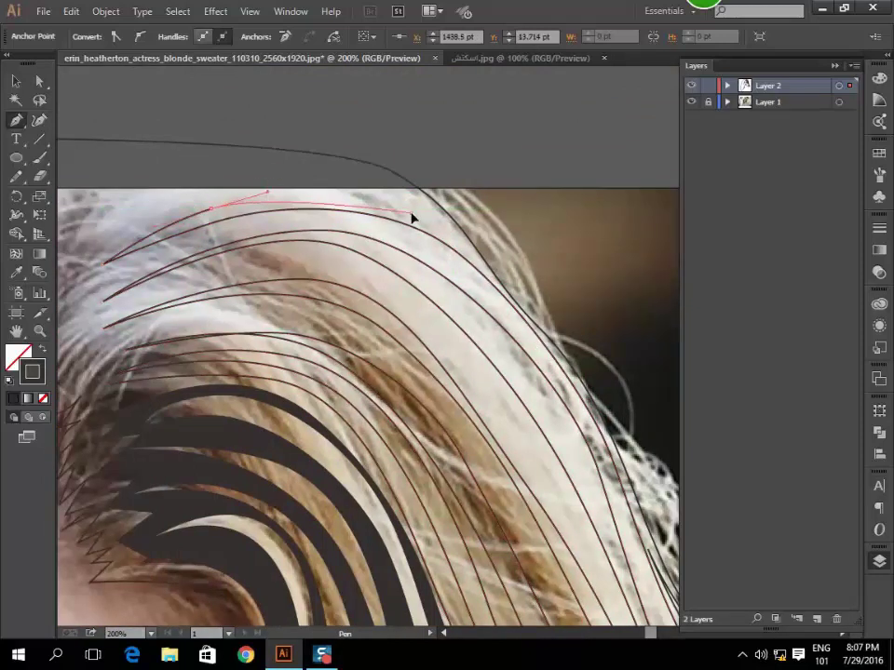
Shape zigzag spiky tips along the hairline to the parting, close the strand, and fill it black.
{"action": "left_click_drag", "start_coordinate": [307, 190], "coordinate": [270, 240]}
{"action": "scroll", "coordinate": [215, 187], "scroll_direction": "left", "scroll_amount": 3}
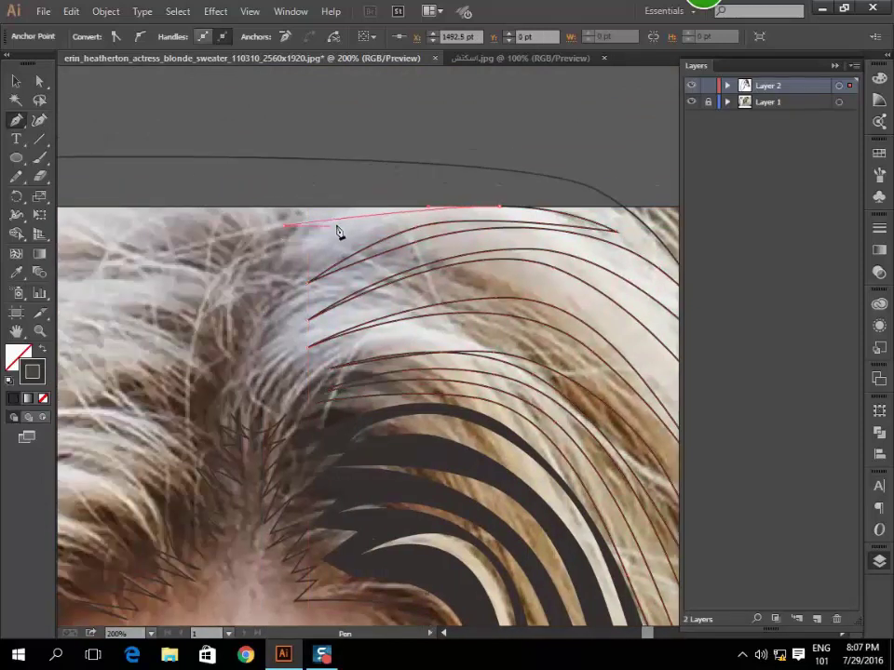
{"action": "mouse_move", "coordinate": [337, 218]}
{"action": "left_mouse_down"}
{"action": "mouse_move", "coordinate": [321, 244]}
{"action": "mouse_move", "coordinate": [331, 255]}
{"action": "left_mouse_up"}
{"action": "left_click_drag", "start_coordinate": [272, 300], "coordinate": [325, 299]}
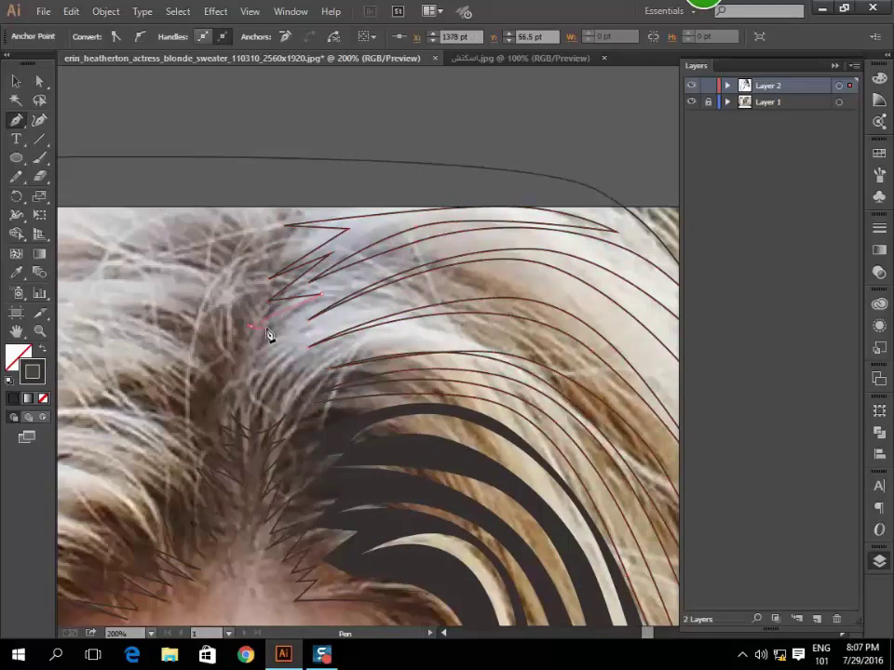
{"action": "left_click_drag", "start_coordinate": [268, 335], "coordinate": [320, 313]}
{"action": "left_click_drag", "start_coordinate": [265, 353], "coordinate": [349, 333]}
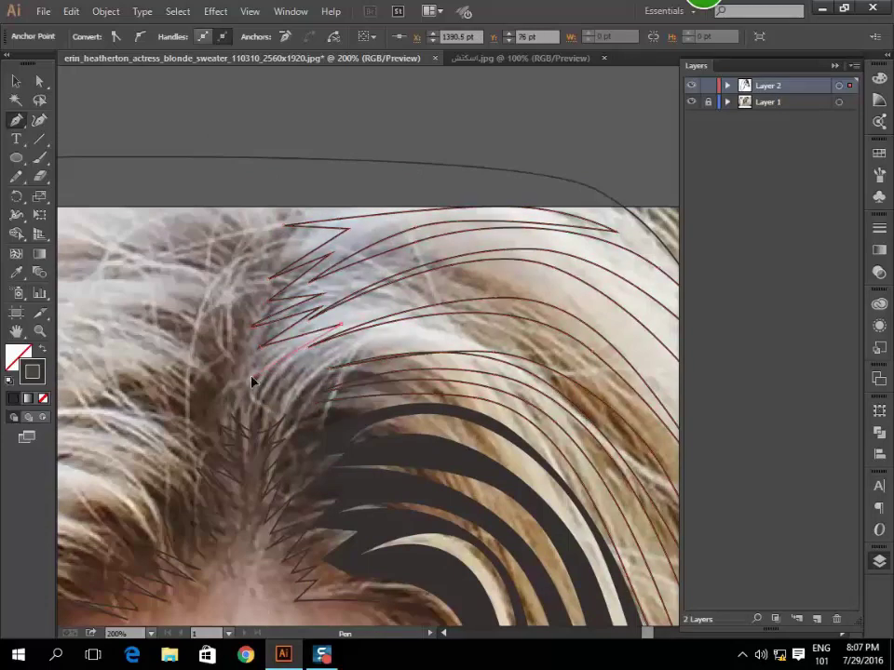
{"action": "mouse_move", "coordinate": [305, 385]}
{"action": "left_mouse_down"}
{"action": "mouse_move", "coordinate": [339, 360]}
{"action": "mouse_move", "coordinate": [280, 399]}
{"action": "mouse_move", "coordinate": [339, 379]}
{"action": "mouse_move", "coordinate": [333, 374]}
{"action": "left_mouse_up"}
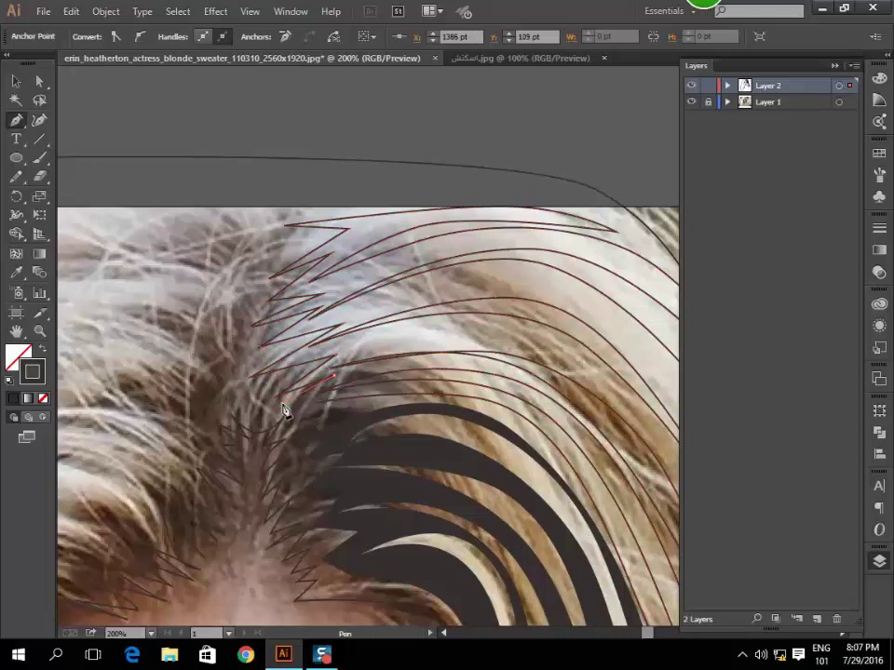
{"action": "left_click_drag", "start_coordinate": [284, 407], "coordinate": [314, 407]}
{"action": "left_click", "coordinate": [40, 349]}
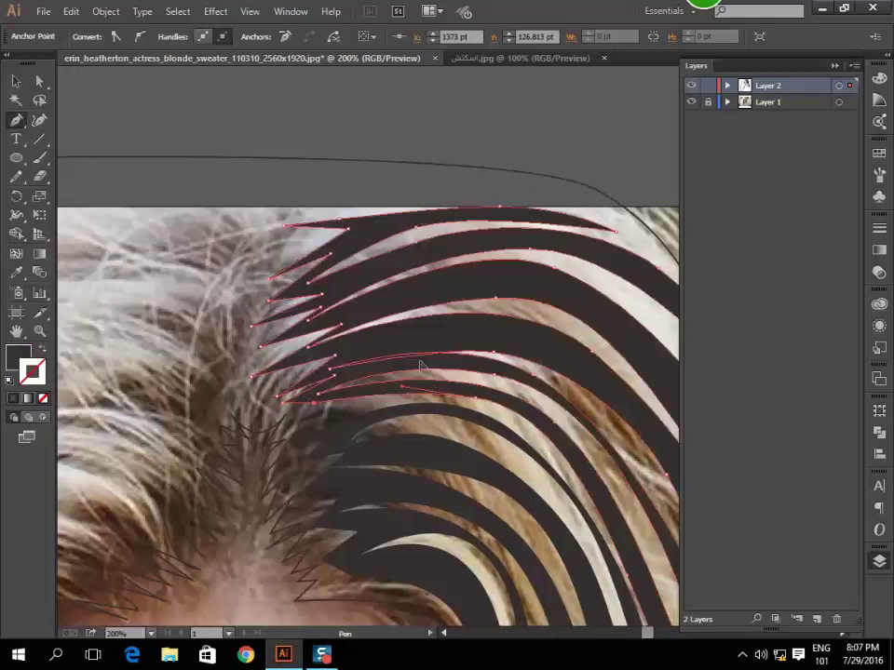
{"action": "key", "text": "ctrl+minus"}
{"action": "key", "text": "ctrl+minus"}
{"action": "key", "text": "ctrl+minus"}
Deselect the finished strand, zoom in on the cheek, and draw a short path along the hair edge.
{"action": "key", "text": "ctrl+shift+a"}
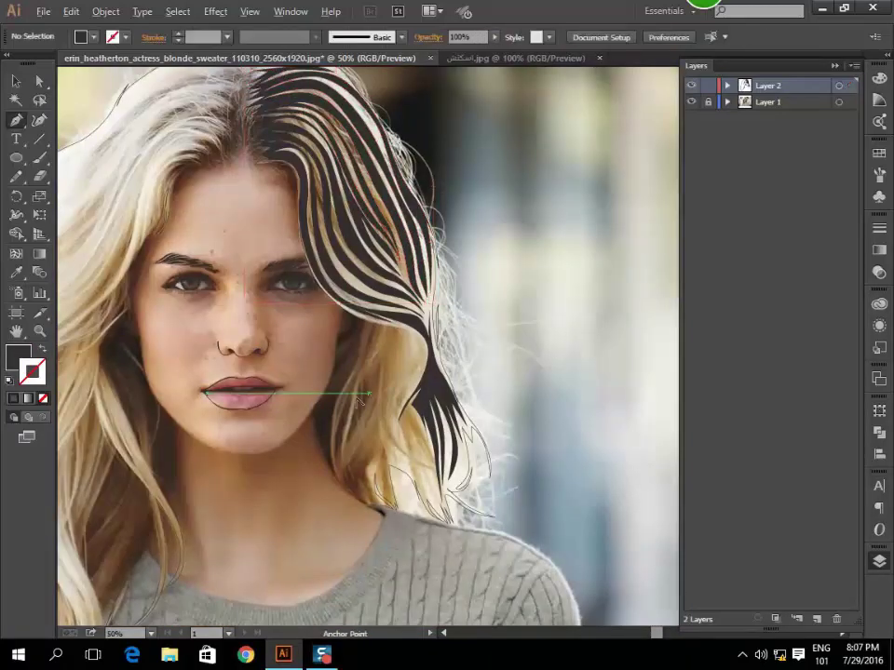
{"action": "key", "text": "ctrl+plus"}
{"action": "key", "text": "ctrl+plus"}
{"action": "key", "text": "ctrl+plus"}
{"action": "scroll", "coordinate": [369, 379], "scroll_direction": "up", "scroll_amount": 3}
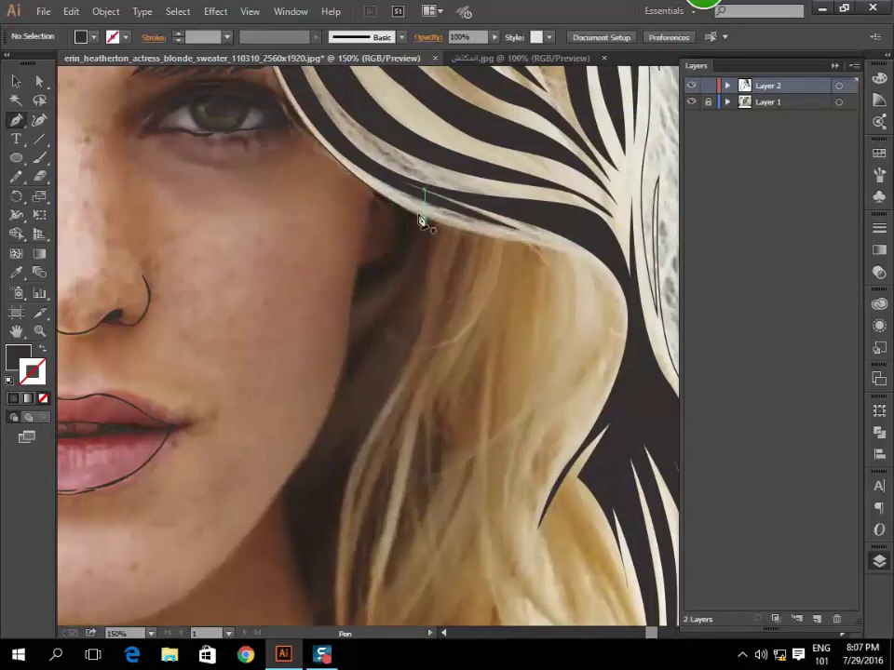
{"action": "left_click_drag", "start_coordinate": [359, 180], "coordinate": [468, 238]}
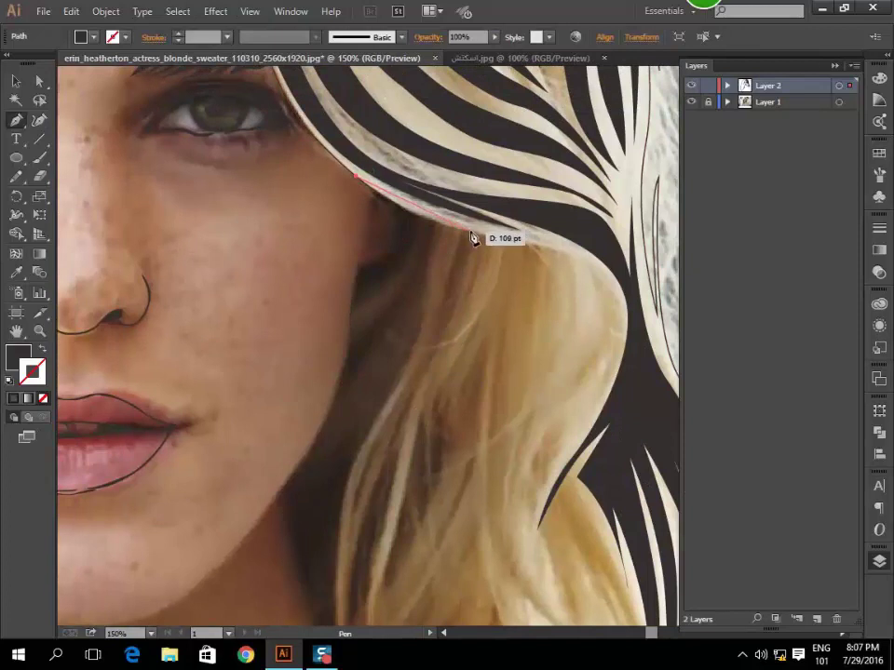
{"action": "left_click", "coordinate": [456, 239], "text": "ctrl"}
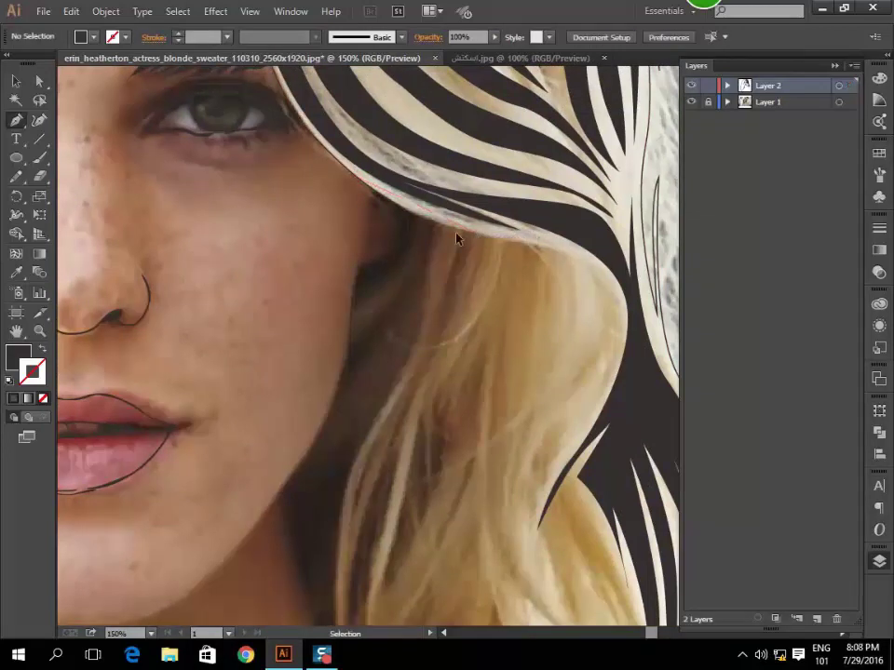
{"action": "scroll", "coordinate": [428, 296], "scroll_direction": "down", "scroll_amount": 2}
Trace a strand outline beside the cheek down toward the shoulder with curved and corner anchors.
{"action": "left_click_drag", "start_coordinate": [479, 130], "coordinate": [440, 285]}
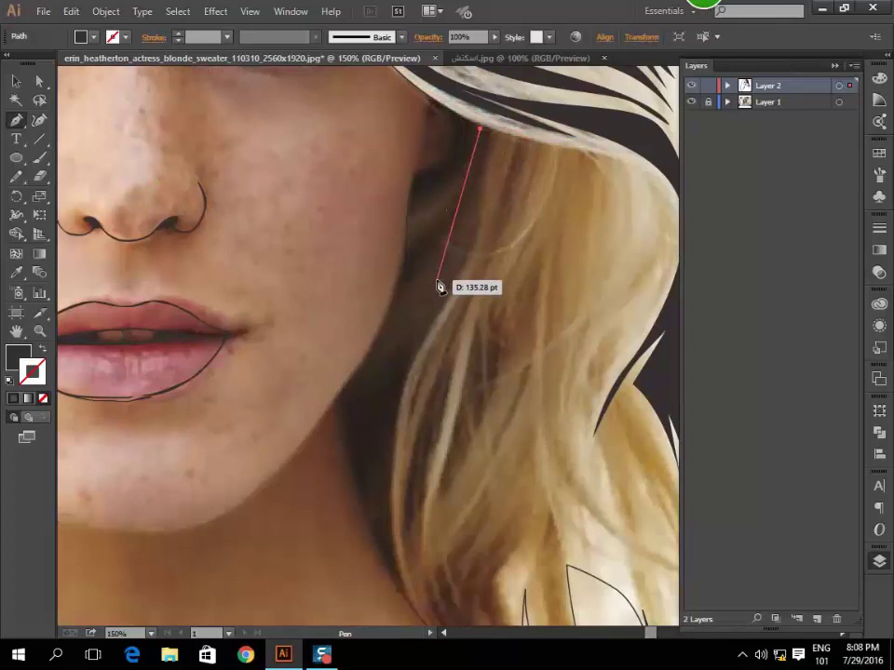
{"action": "scroll", "coordinate": [389, 358], "scroll_direction": "down", "scroll_amount": 2}
{"action": "left_click_drag", "start_coordinate": [390, 421], "coordinate": [392, 429]}
{"action": "left_click_drag", "start_coordinate": [457, 524], "coordinate": [32, 352]}
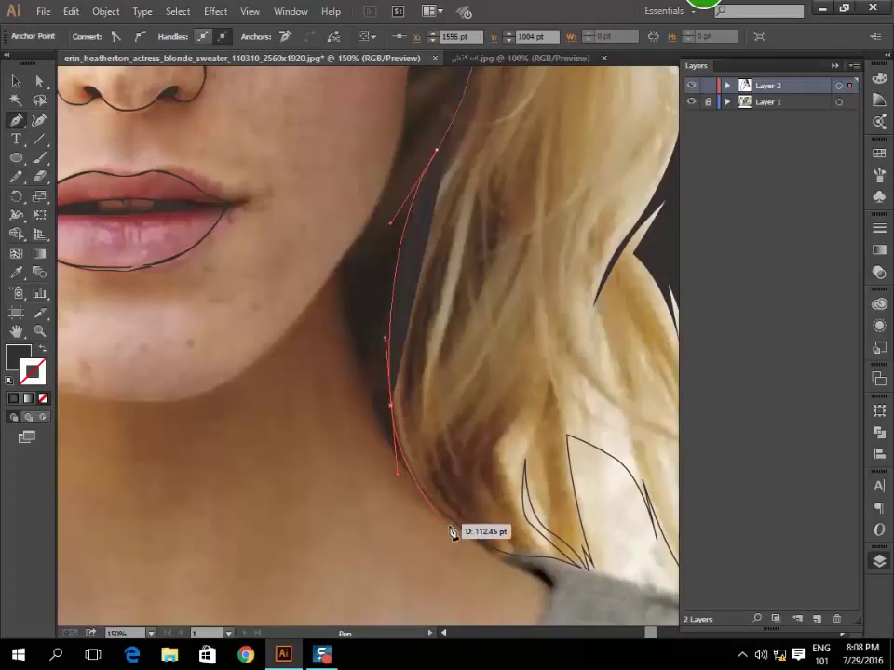
{"action": "scroll", "coordinate": [449, 303], "scroll_direction": "up", "scroll_amount": 2}
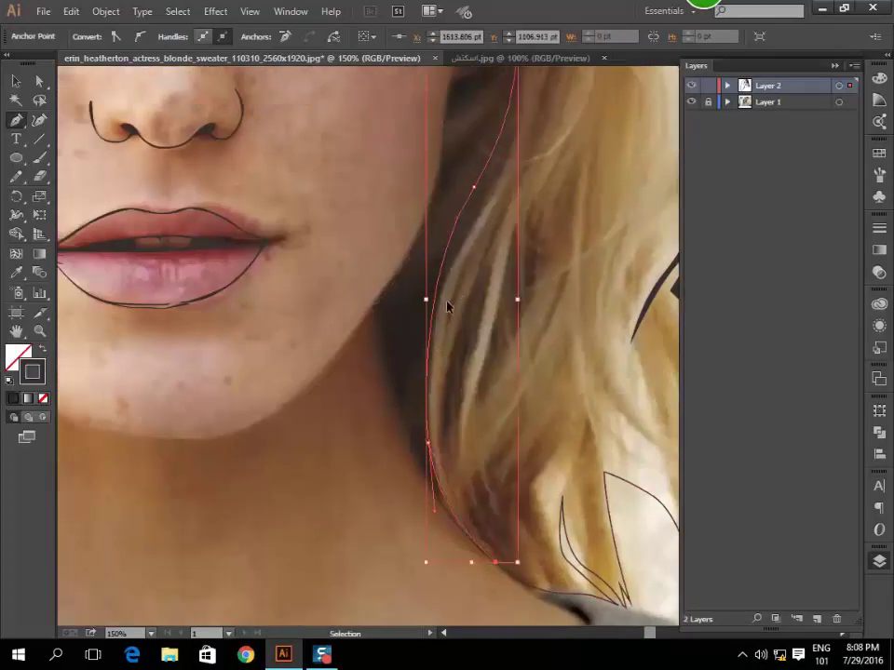
{"action": "scroll", "coordinate": [401, 353], "scroll_direction": "right", "scroll_amount": 2}
{"action": "left_click", "coordinate": [355, 381]}
{"action": "left_click", "coordinate": [414, 208]}
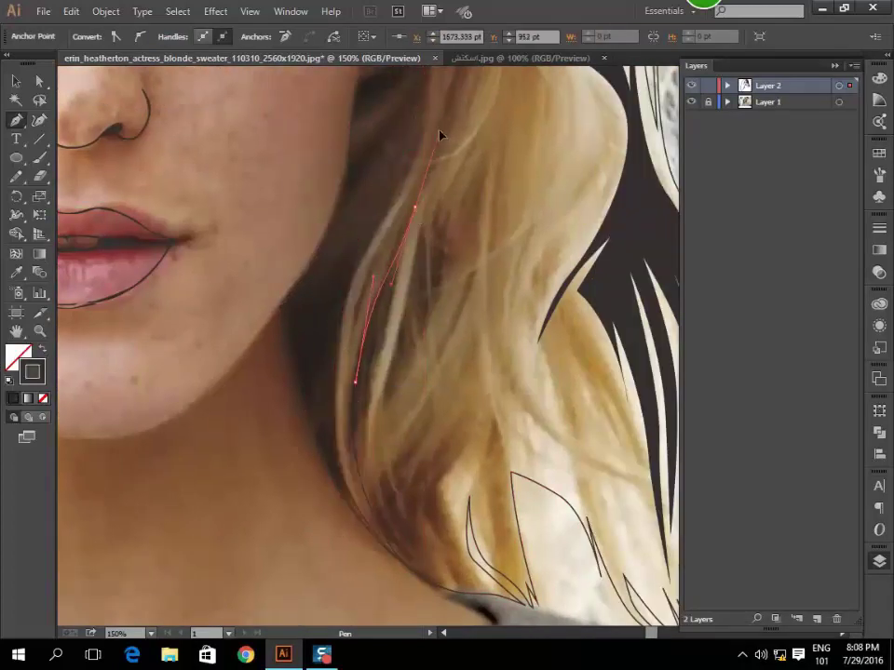
{"action": "scroll", "coordinate": [437, 195], "scroll_direction": "up", "scroll_amount": 2}
{"action": "left_click", "coordinate": [381, 411]}
{"action": "left_click", "coordinate": [354, 510]}
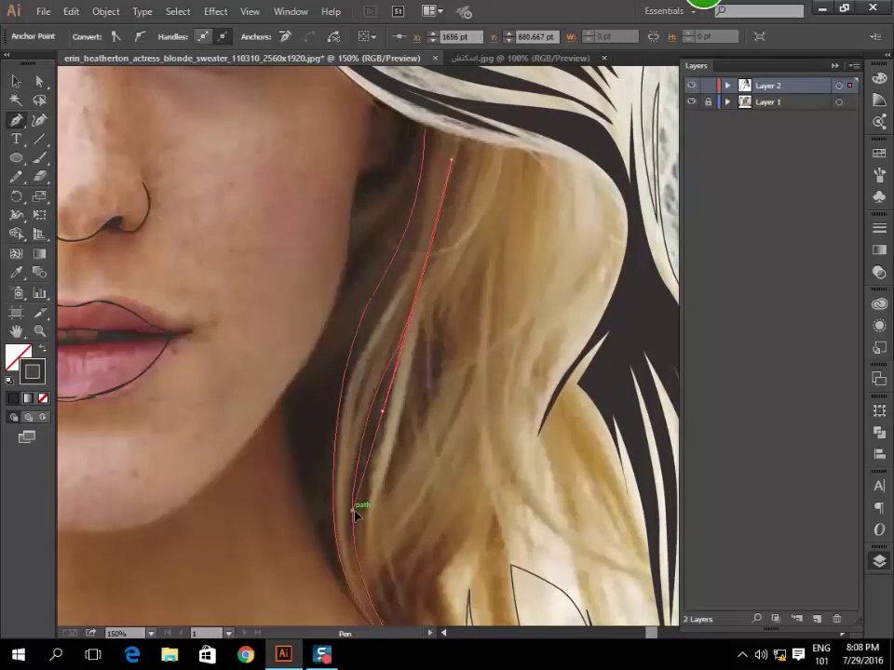
{"action": "scroll", "coordinate": [359, 513], "scroll_direction": "down", "scroll_amount": 2}
{"action": "mouse_move", "coordinate": [383, 504]}
{"action": "left_mouse_down"}
{"action": "mouse_move", "coordinate": [407, 542]}
{"action": "mouse_move", "coordinate": [415, 347]}
{"action": "mouse_move", "coordinate": [400, 309]}
{"action": "left_mouse_up"}
{"action": "scroll", "coordinate": [434, 189], "scroll_direction": "up", "scroll_amount": 3}
Outline another curved strand running down beside the cheek.
{"action": "left_click", "coordinate": [499, 175]}
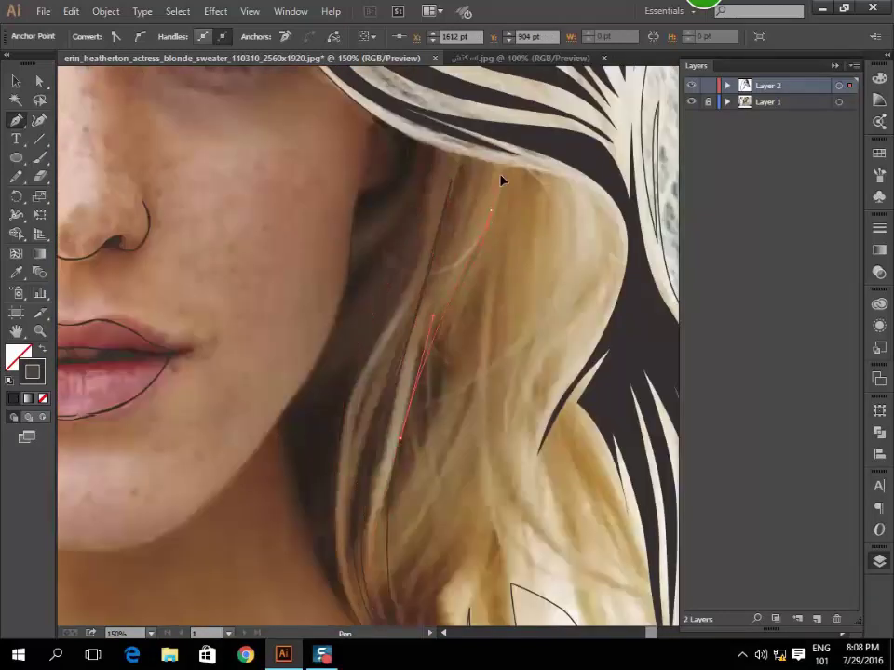
{"action": "left_click_drag", "start_coordinate": [448, 391], "coordinate": [437, 410]}
{"action": "mouse_move", "coordinate": [418, 455]}
{"action": "left_mouse_down"}
{"action": "mouse_move", "coordinate": [505, 293]}
{"action": "mouse_move", "coordinate": [527, 180]}
{"action": "mouse_move", "coordinate": [492, 421]}
{"action": "mouse_move", "coordinate": [407, 538]}
{"action": "left_mouse_up"}
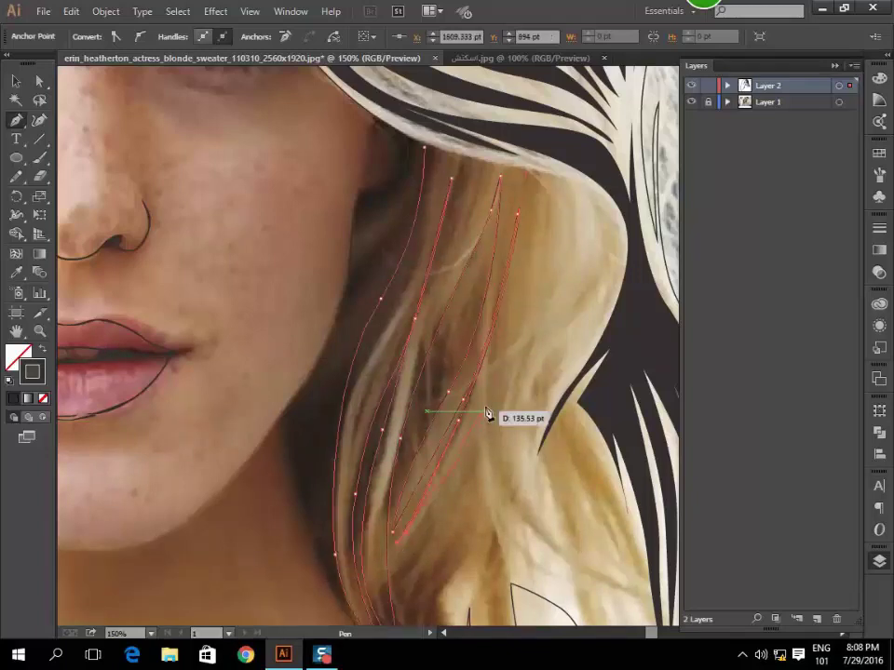
{"action": "scroll", "coordinate": [509, 462], "scroll_direction": "down", "scroll_amount": 3}
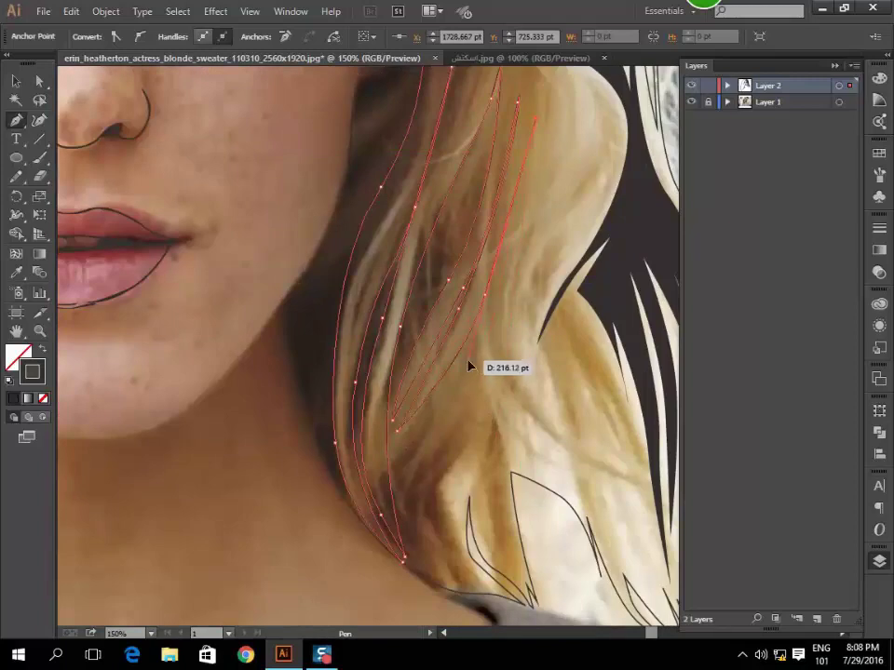
{"action": "left_click_drag", "start_coordinate": [468, 366], "coordinate": [407, 500]}
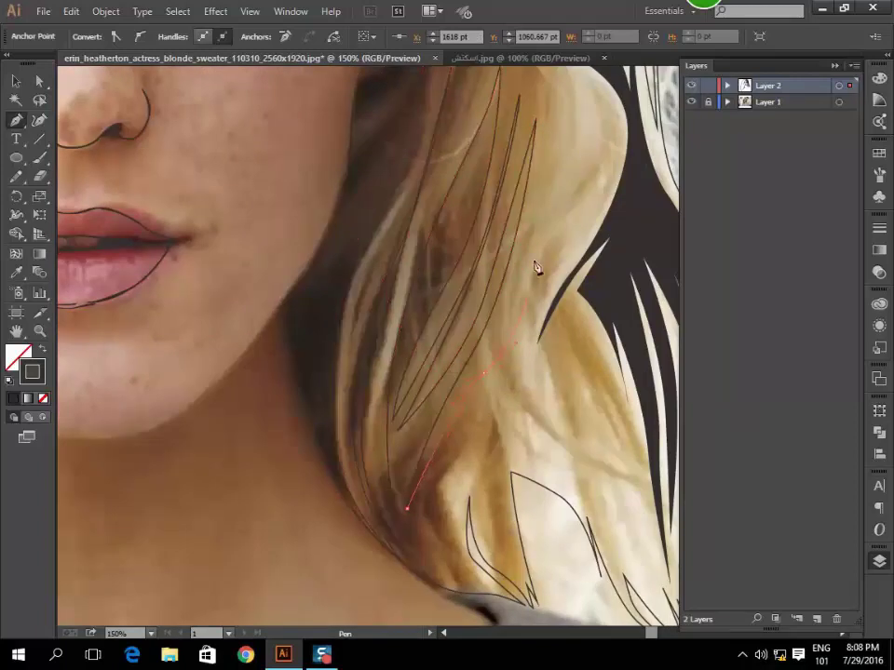
Outline the strands near the chin along the outer hair edge and fill the shape black.
{"action": "left_click", "coordinate": [546, 171]}
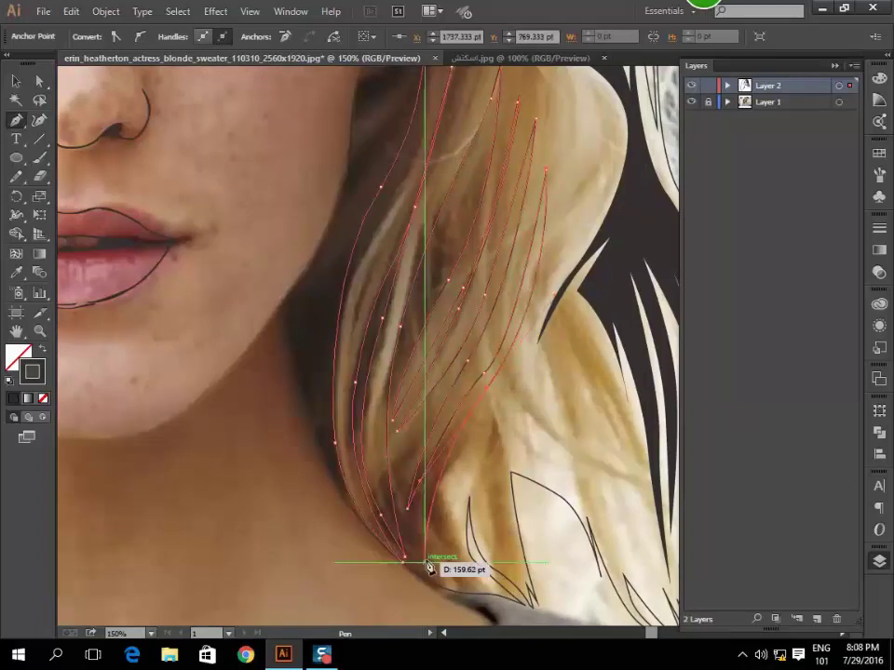
{"action": "left_click", "coordinate": [447, 582]}
{"action": "left_click", "coordinate": [485, 427]}
{"action": "left_click_drag", "start_coordinate": [526, 382], "coordinate": [472, 387]}
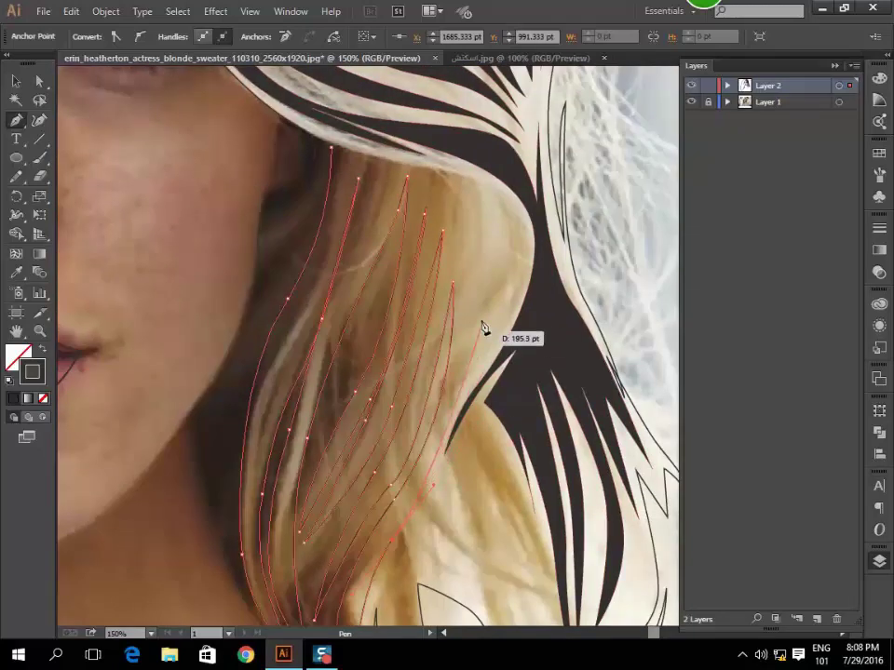
{"action": "left_click_drag", "start_coordinate": [485, 204], "coordinate": [503, 236]}
{"action": "left_click_drag", "start_coordinate": [507, 296], "coordinate": [513, 296]}
{"action": "left_click_drag", "start_coordinate": [503, 344], "coordinate": [544, 297]}
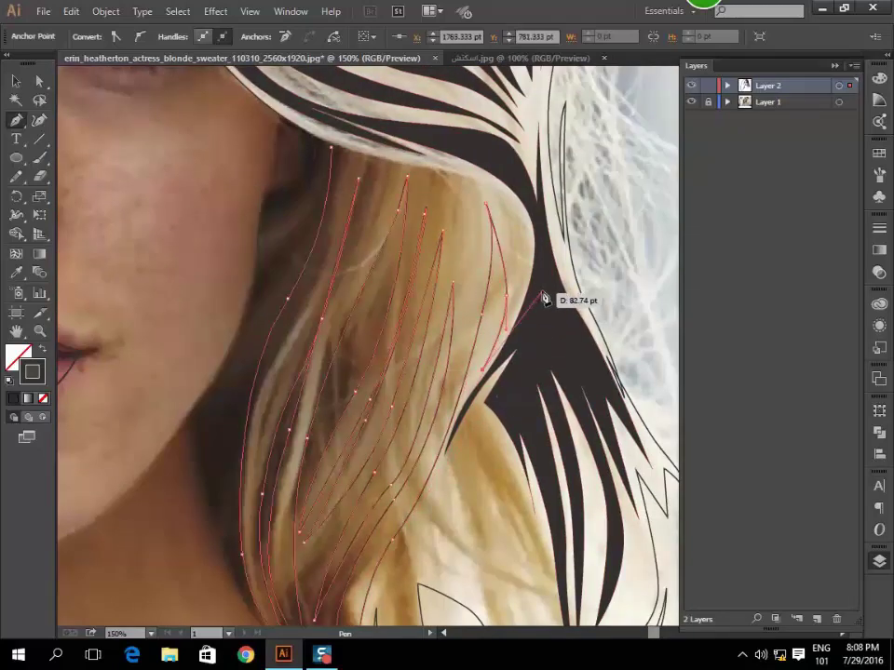
{"action": "mouse_move", "coordinate": [527, 214]}
{"action": "left_mouse_down"}
{"action": "mouse_move", "coordinate": [478, 187]}
{"action": "mouse_move", "coordinate": [375, 170]}
{"action": "mouse_move", "coordinate": [342, 150]}
{"action": "left_mouse_up"}
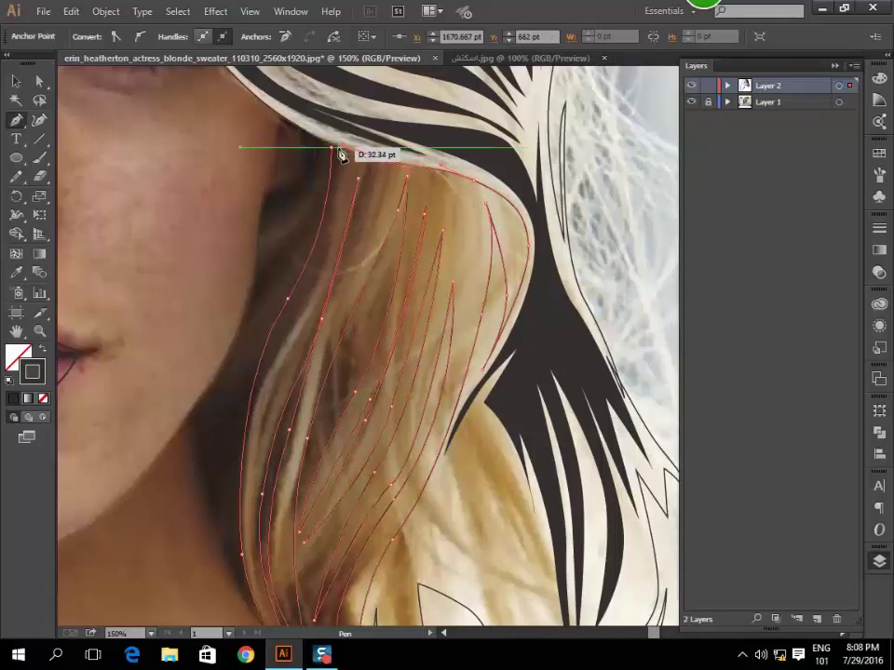
{"action": "left_click", "coordinate": [41, 351]}
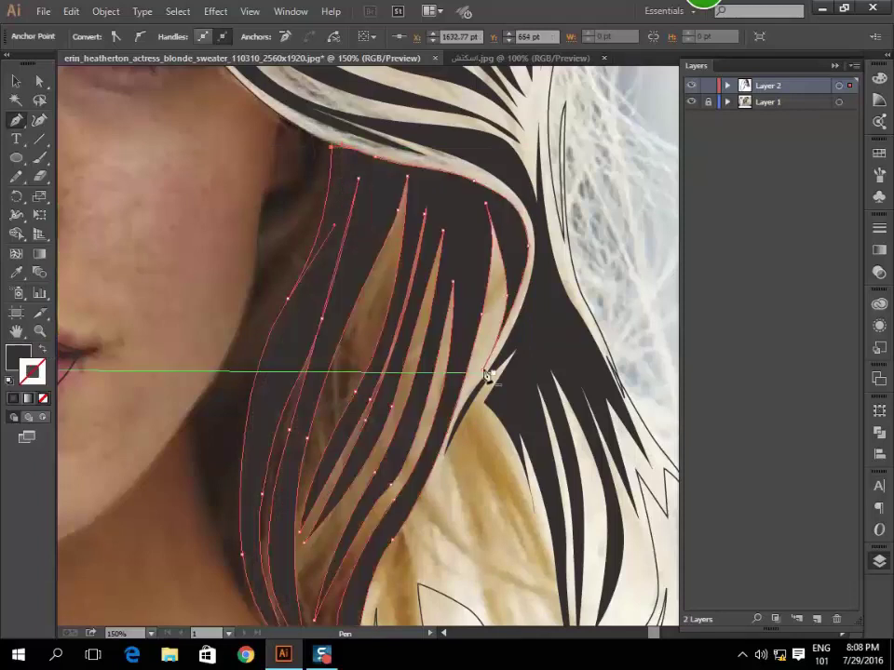
Deselect the black strands and begin a new curved strand path on the lower hair.
{"action": "scroll", "coordinate": [489, 369], "scroll_direction": "down", "scroll_amount": 2, "text": "alt"}
{"action": "scroll", "coordinate": [494, 367], "scroll_direction": "down", "scroll_amount": 5}
{"action": "left_click", "coordinate": [491, 221], "text": "ctrl"}
{"action": "scroll", "coordinate": [491, 221], "scroll_direction": "up", "scroll_amount": 1, "text": "alt"}
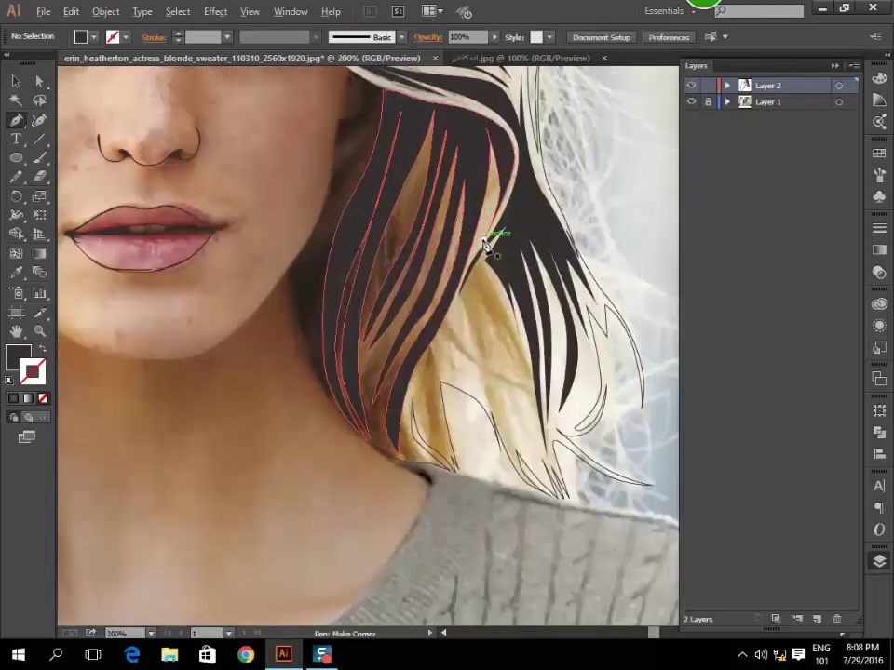
{"action": "scroll", "coordinate": [492, 241], "scroll_direction": "up", "scroll_amount": 2, "text": "alt"}
{"action": "left_click_drag", "start_coordinate": [406, 296], "coordinate": [474, 468]}
{"action": "scroll", "coordinate": [473, 468], "scroll_direction": "down", "scroll_amount": 3}
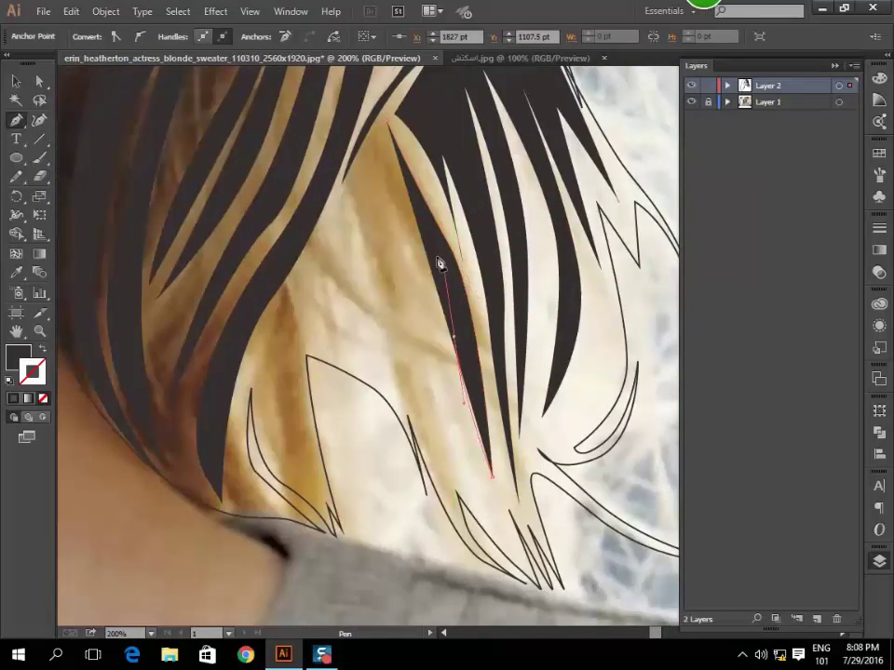
Outline the lower hair strands with anchors at their tops, tips, and curved inner edges.
{"action": "left_click", "coordinate": [387, 186]}
{"action": "left_click", "coordinate": [503, 519]}
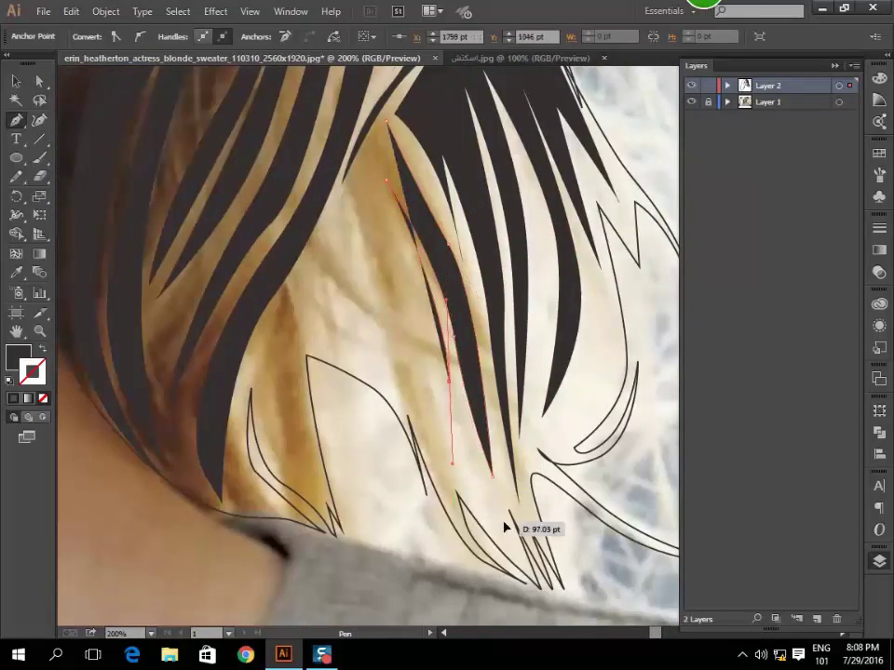
{"action": "left_click", "coordinate": [451, 462]}
{"action": "left_click_drag", "start_coordinate": [428, 421], "coordinate": [407, 360]}
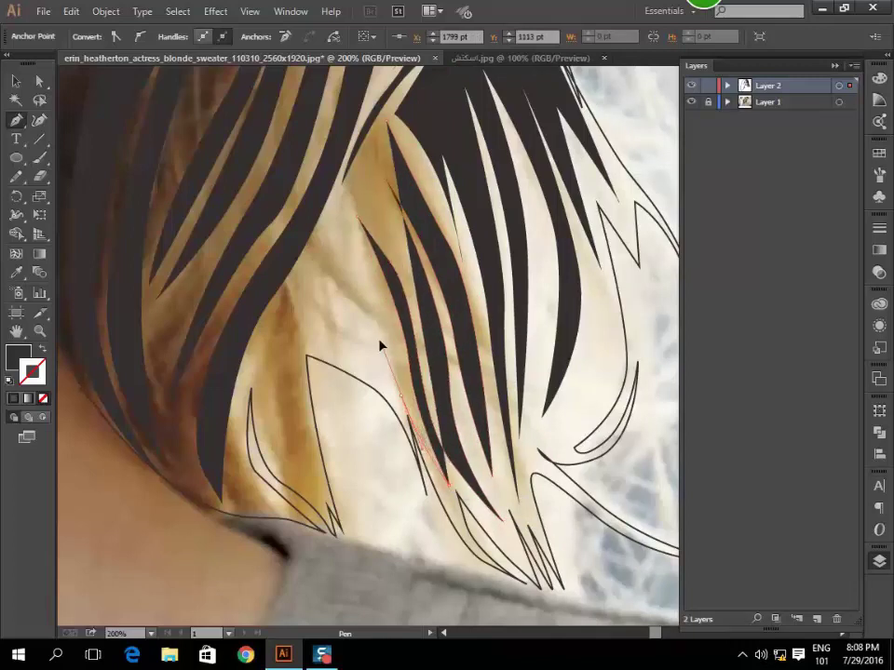
{"action": "mouse_move", "coordinate": [311, 329]}
{"action": "left_mouse_down"}
{"action": "mouse_move", "coordinate": [376, 350]}
{"action": "mouse_move", "coordinate": [368, 295]}
{"action": "mouse_move", "coordinate": [332, 295]}
{"action": "mouse_move", "coordinate": [380, 372]}
{"action": "left_mouse_up"}
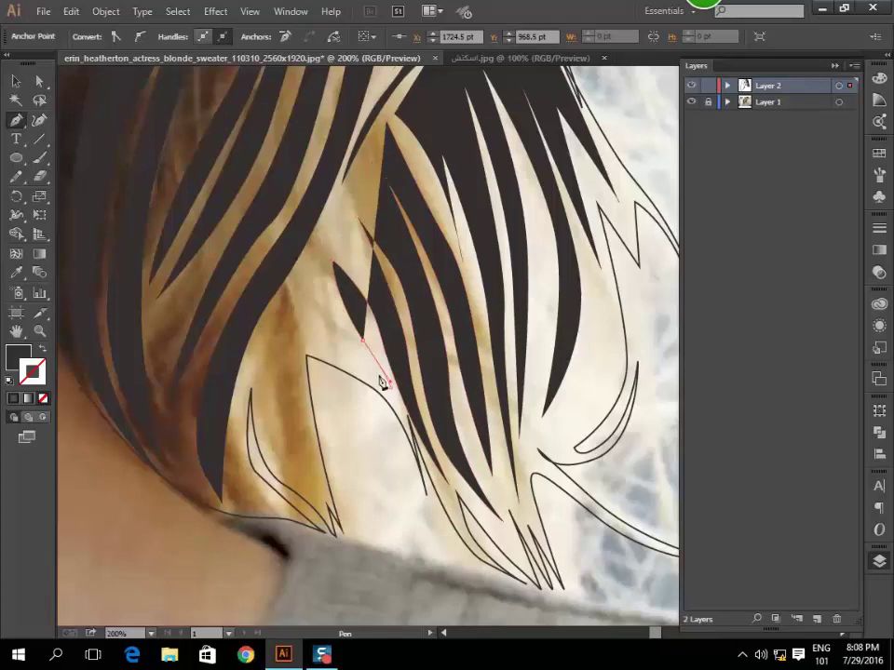
{"action": "left_click_drag", "start_coordinate": [319, 339], "coordinate": [282, 335]}
{"action": "left_click_drag", "start_coordinate": [307, 417], "coordinate": [302, 477]}
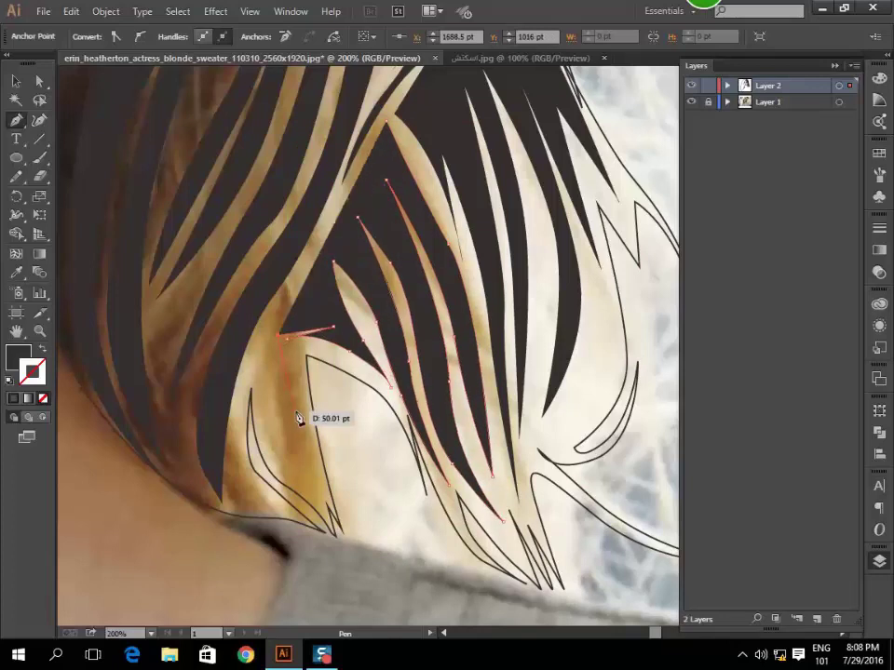
Trace a new strand near the shoulder from its curved base up toward its top.
{"action": "left_click_drag", "start_coordinate": [282, 335], "coordinate": [320, 409]}
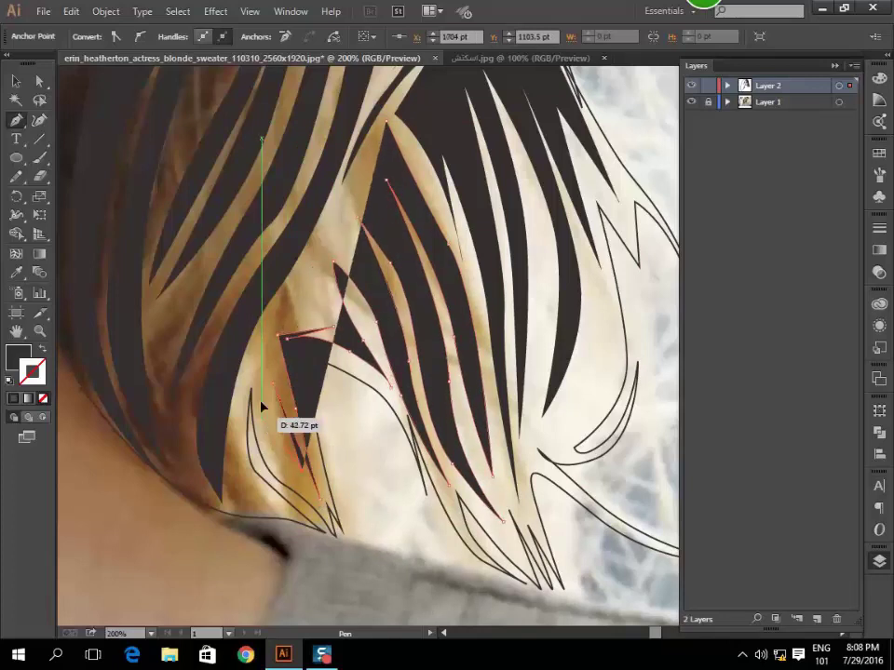
{"action": "left_click_drag", "start_coordinate": [251, 372], "coordinate": [299, 443]}
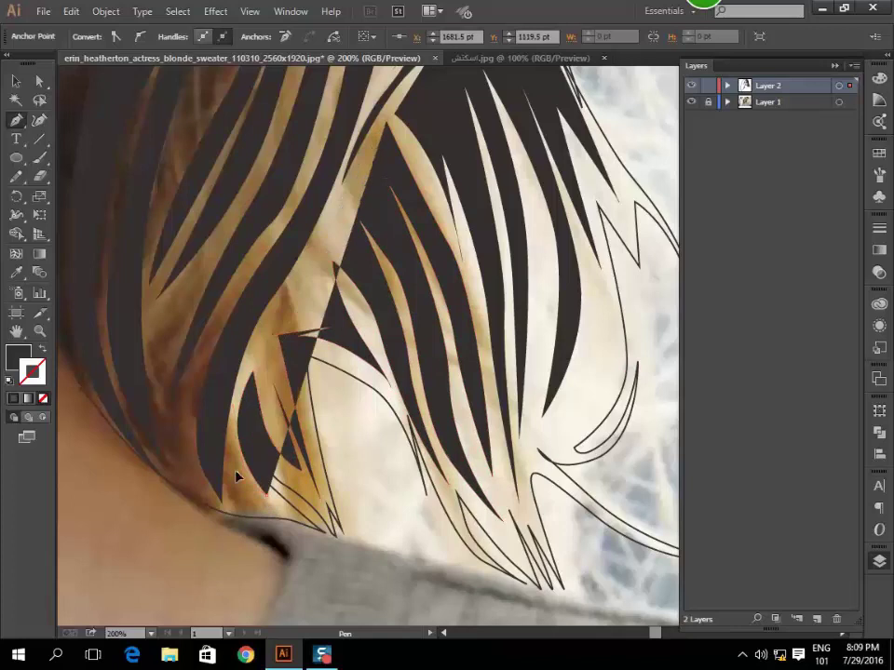
{"action": "left_click_drag", "start_coordinate": [279, 337], "coordinate": [251, 354]}
{"action": "left_click", "coordinate": [290, 304]}
{"action": "scroll", "coordinate": [330, 368], "scroll_direction": "up", "scroll_amount": 3}
{"action": "left_click_drag", "start_coordinate": [334, 372], "coordinate": [349, 329]}
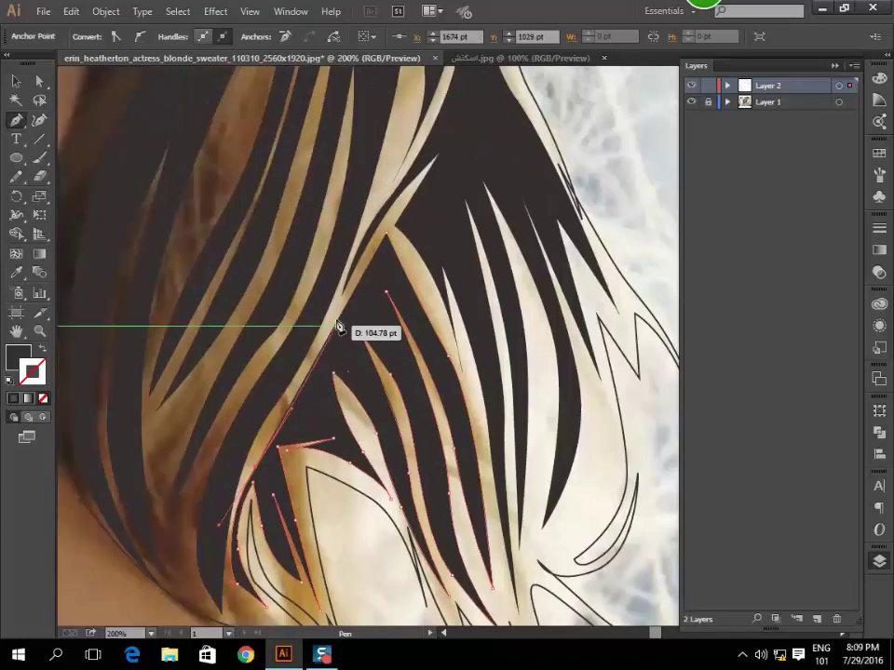
{"action": "left_click_drag", "start_coordinate": [369, 266], "coordinate": [393, 239]}
{"action": "scroll", "coordinate": [395, 292], "scroll_direction": "down", "scroll_amount": 2}
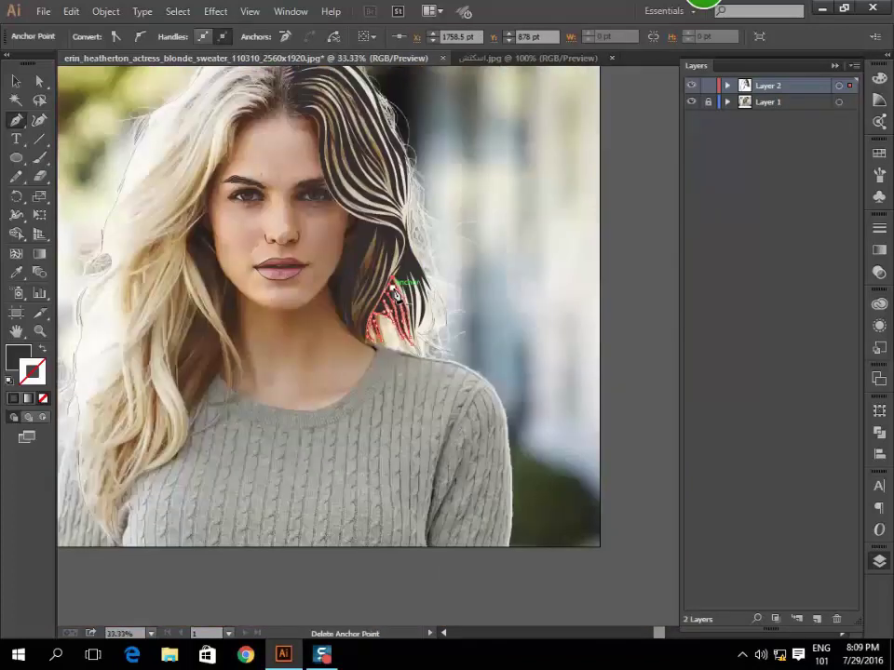
{"action": "scroll", "coordinate": [395, 292], "scroll_direction": "down", "scroll_amount": 2}
{"action": "left_click", "coordinate": [691, 103]}
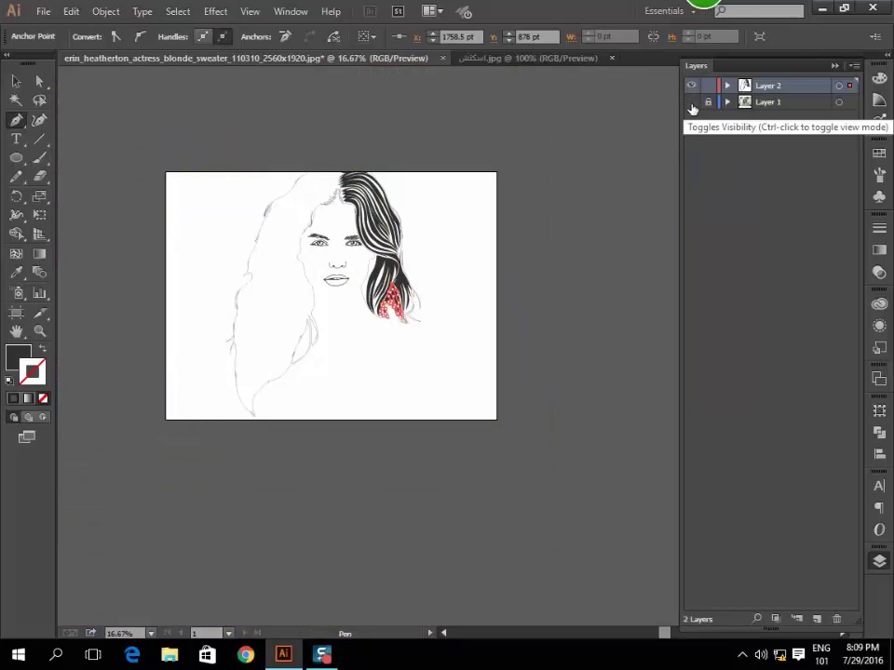
{"action": "left_click", "coordinate": [691, 103]}
{"action": "scroll", "coordinate": [325, 261], "scroll_direction": "up", "scroll_amount": 1}
{"action": "scroll", "coordinate": [363, 307], "scroll_direction": "up", "scroll_amount": 1}
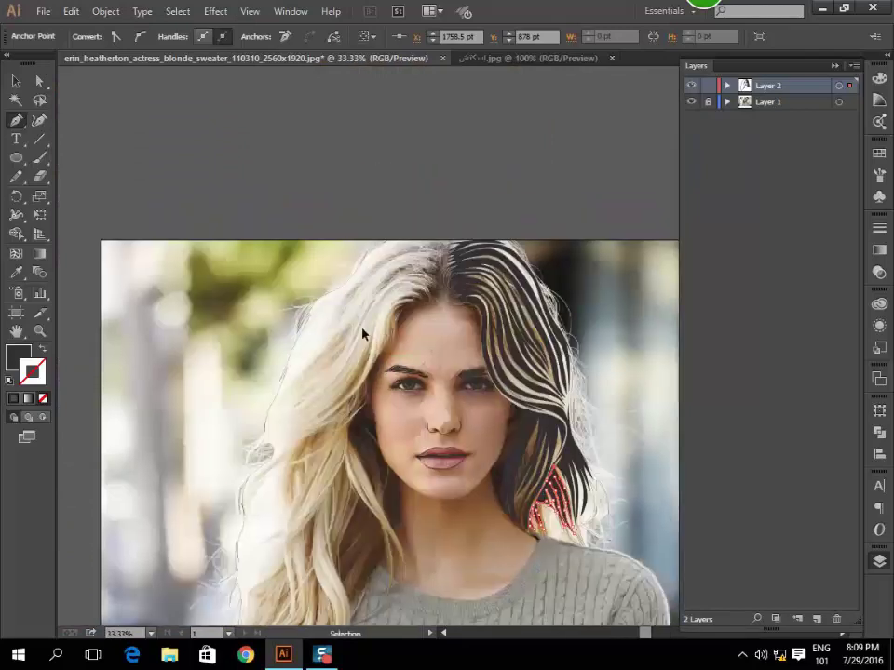
{"action": "scroll", "coordinate": [363, 410], "scroll_direction": "up", "scroll_amount": 1}
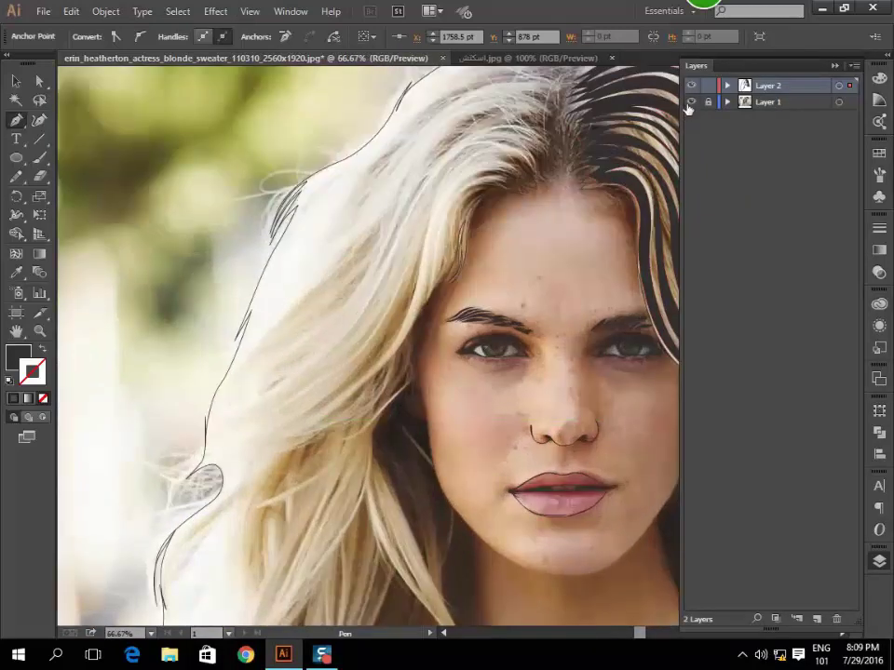
{"action": "scroll", "coordinate": [429, 288], "scroll_direction": "up", "scroll_amount": 1}
{"action": "scroll", "coordinate": [438, 293], "scroll_direction": "up", "scroll_amount": 1}
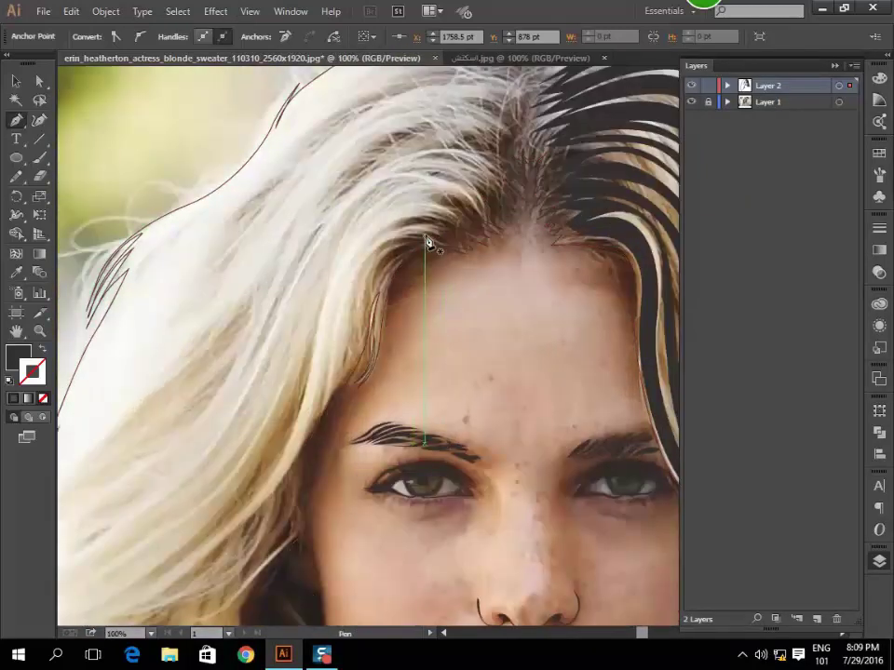
Start a new path at the forehead hairline as an unfilled black outline.
{"action": "left_click_drag", "start_coordinate": [444, 246], "coordinate": [431, 231]}
{"action": "key", "text": "shift+x"}
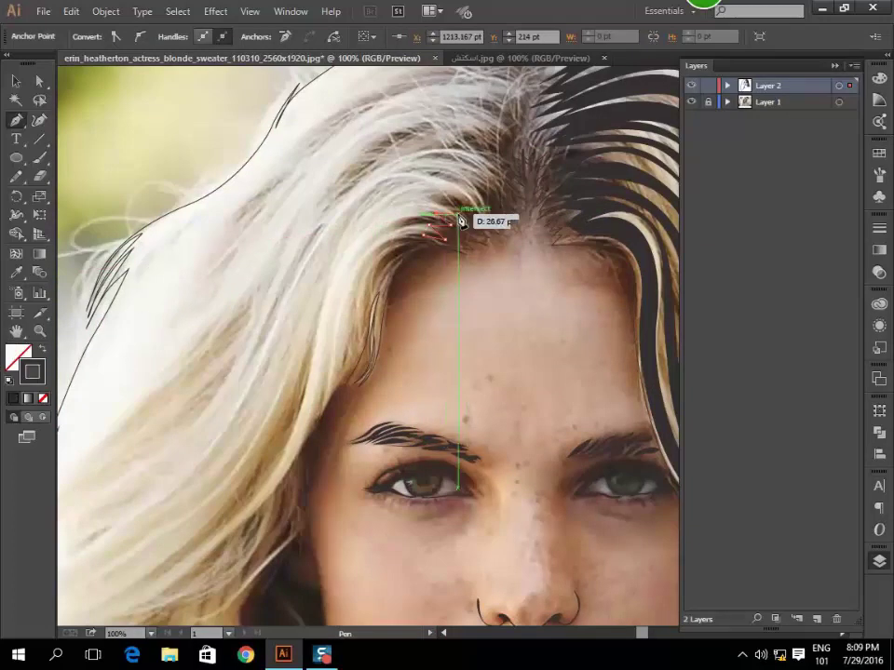
{"action": "left_click", "coordinate": [442, 238]}
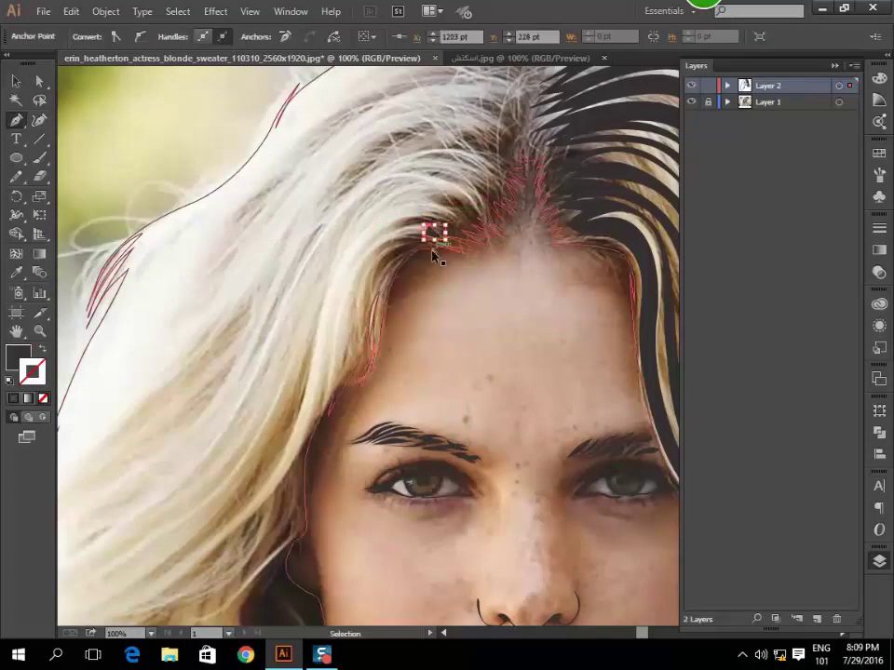
{"action": "left_click", "coordinate": [43, 349]}
{"action": "left_click", "coordinate": [435, 236]}
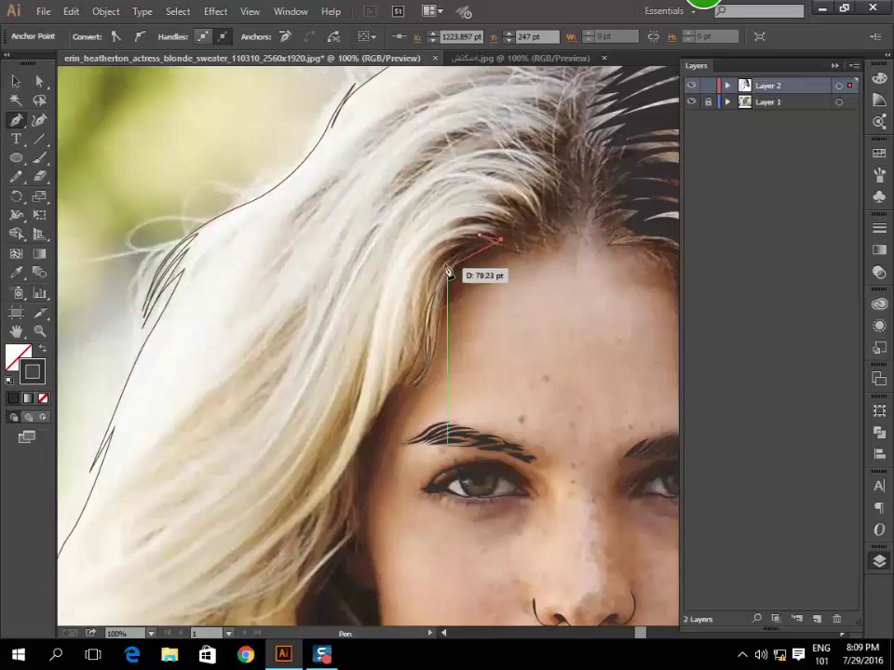
{"action": "key", "text": "shift+x"}
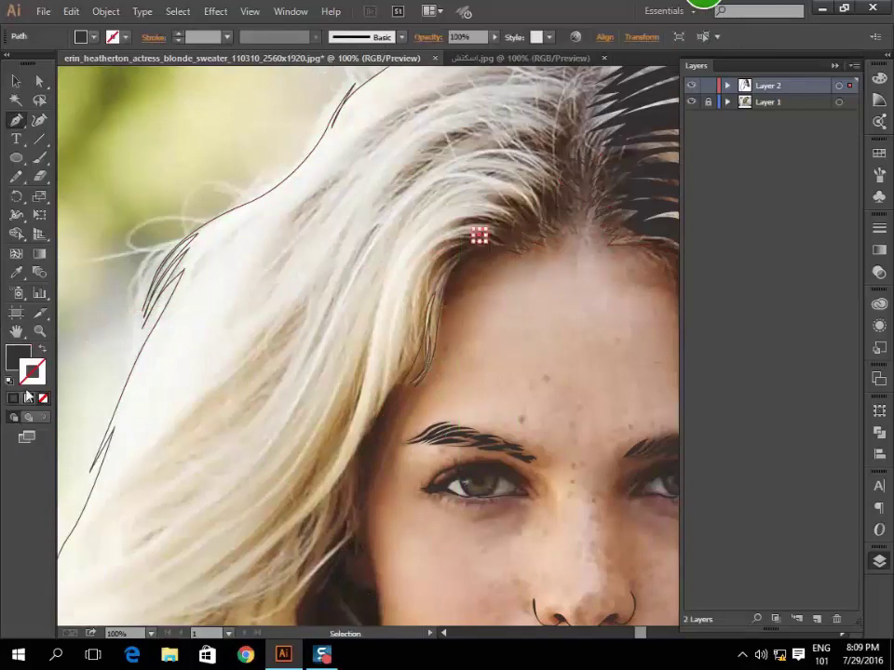
{"action": "key", "text": "shift+x"}
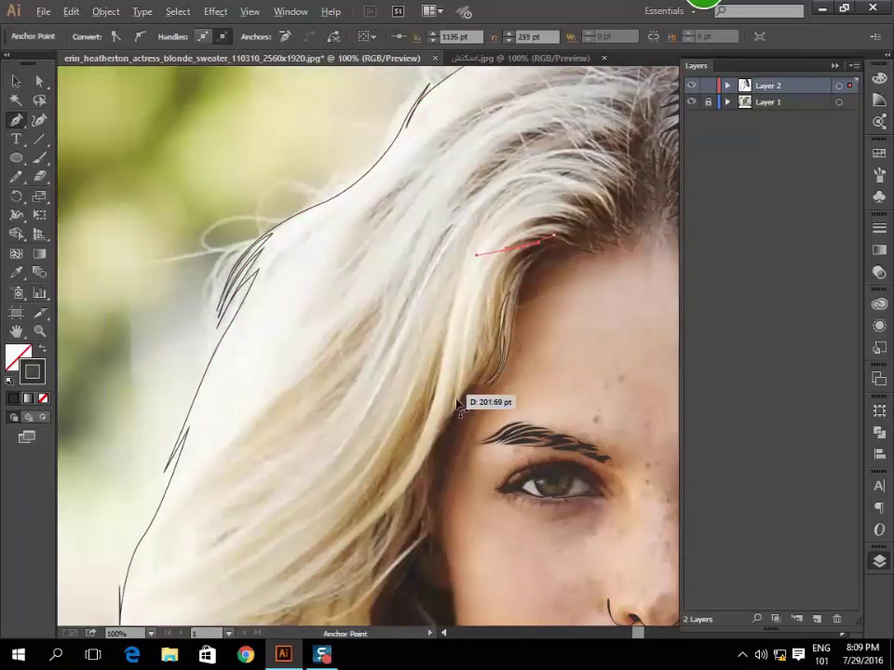
Curve the path down the lock's inner edge and place its end point at the sweater.
{"action": "key", "text": "ctrl+equal"}
{"action": "left_click_drag", "start_coordinate": [473, 361], "coordinate": [431, 439]}
{"action": "scroll", "coordinate": [423, 441], "scroll_direction": "down", "scroll_amount": 3}
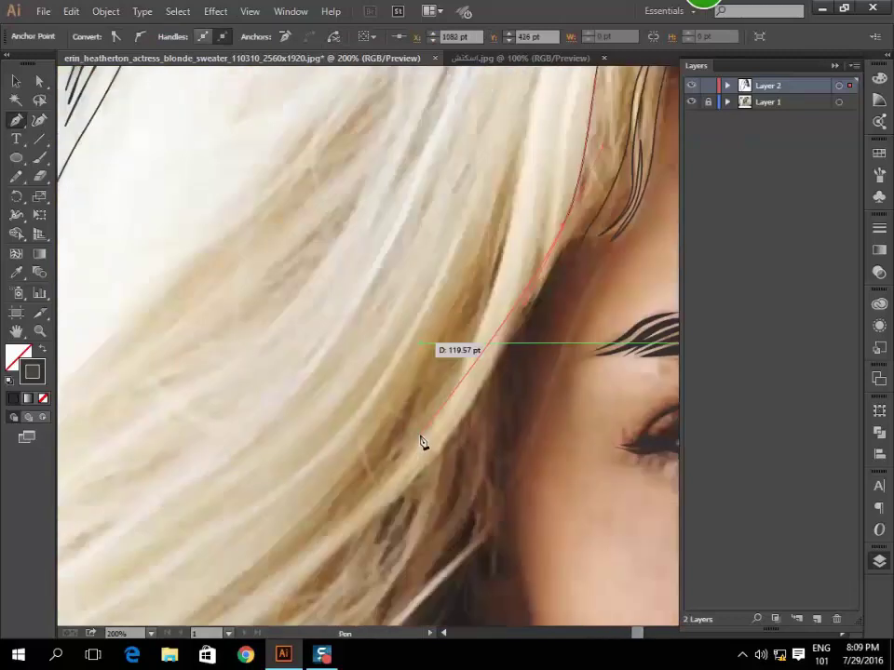
{"action": "scroll", "coordinate": [414, 424], "scroll_direction": "down", "scroll_amount": 2}
{"action": "key", "text": "ctrl+minus"}
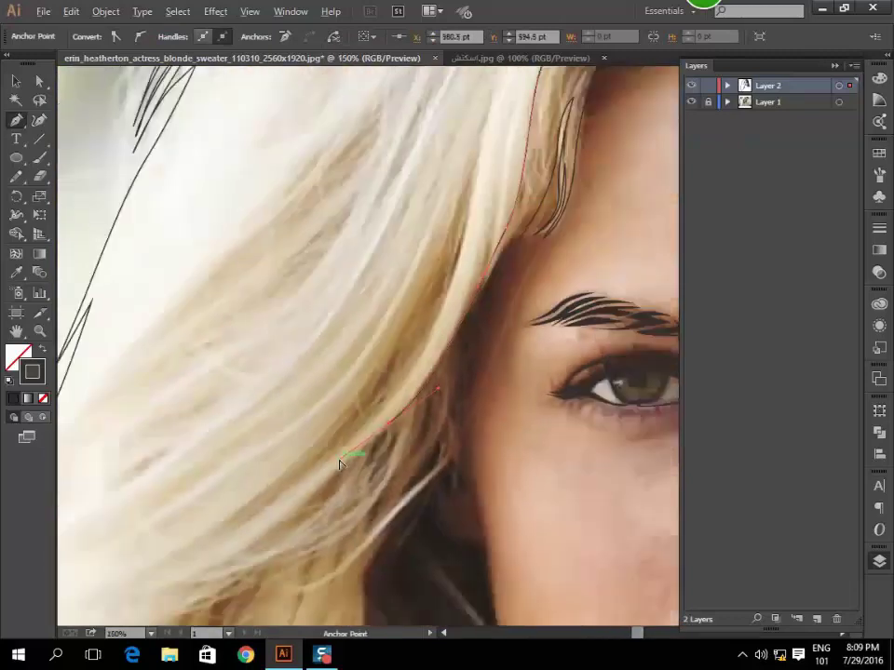
{"action": "scroll", "coordinate": [340, 456], "scroll_direction": "left", "scroll_amount": 2}
{"action": "scroll", "coordinate": [340, 443], "scroll_direction": "down", "scroll_amount": 3}
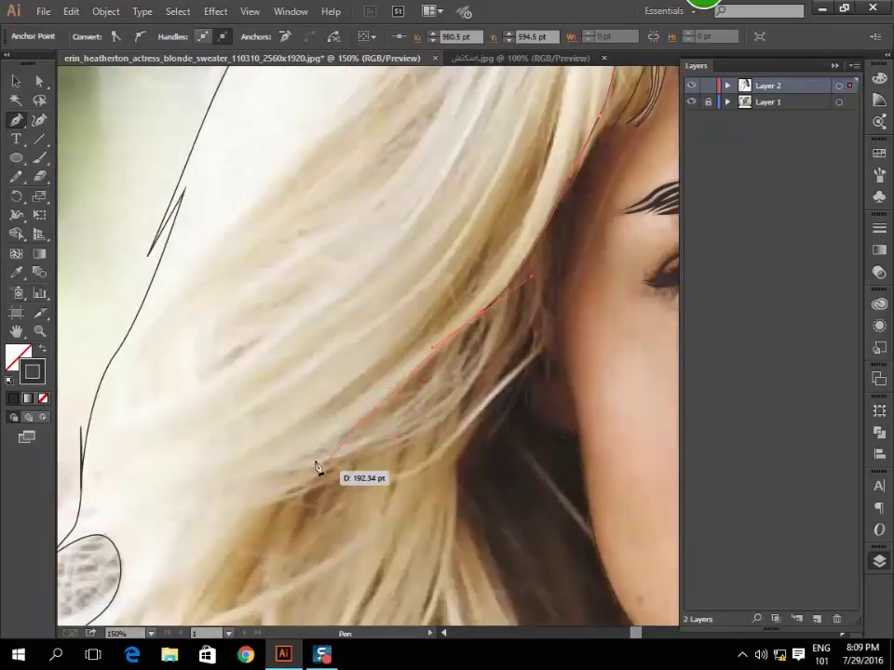
{"action": "scroll", "coordinate": [215, 502], "scroll_direction": "left", "scroll_amount": 2}
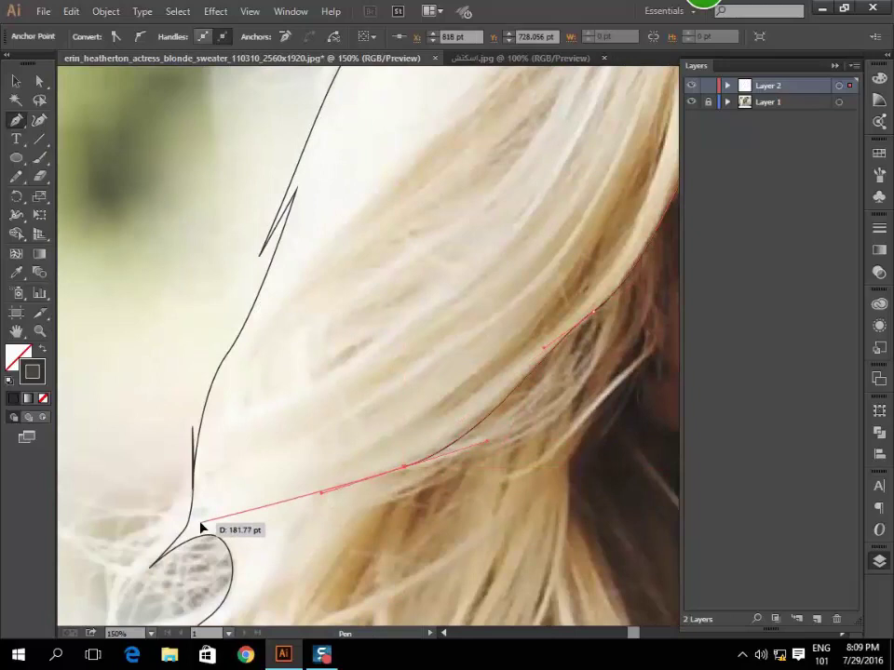
{"action": "left_click", "coordinate": [200, 522]}
Add curved anchors along the current upper-left strand down to its lower tip.
{"action": "scroll", "coordinate": [549, 337], "scroll_direction": "up", "scroll_amount": 3}
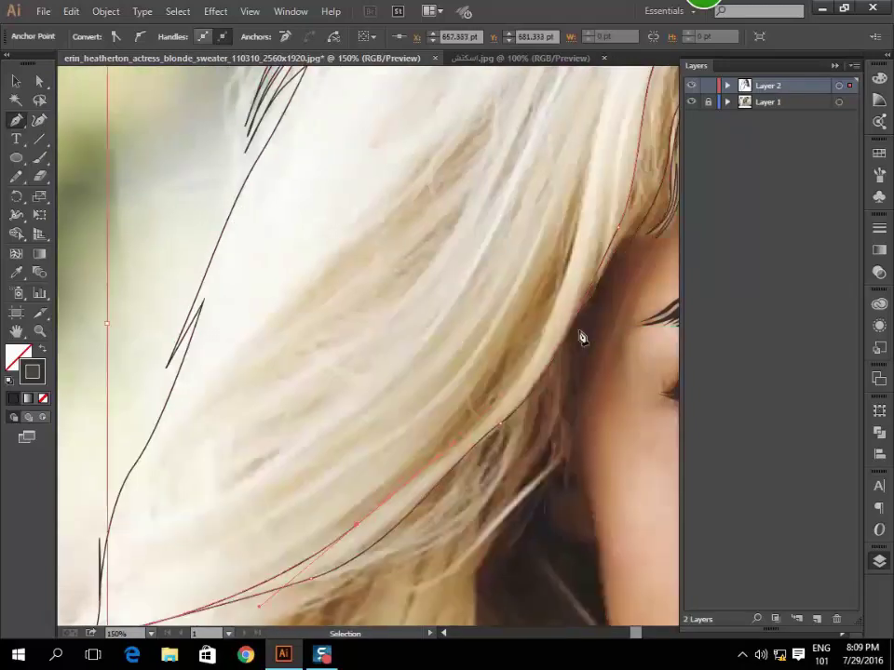
{"action": "scroll", "coordinate": [609, 144], "scroll_direction": "up", "scroll_amount": 3}
{"action": "scroll", "coordinate": [577, 233], "scroll_direction": "right", "scroll_amount": 2}
{"action": "scroll", "coordinate": [577, 233], "scroll_direction": "up", "scroll_amount": 1}
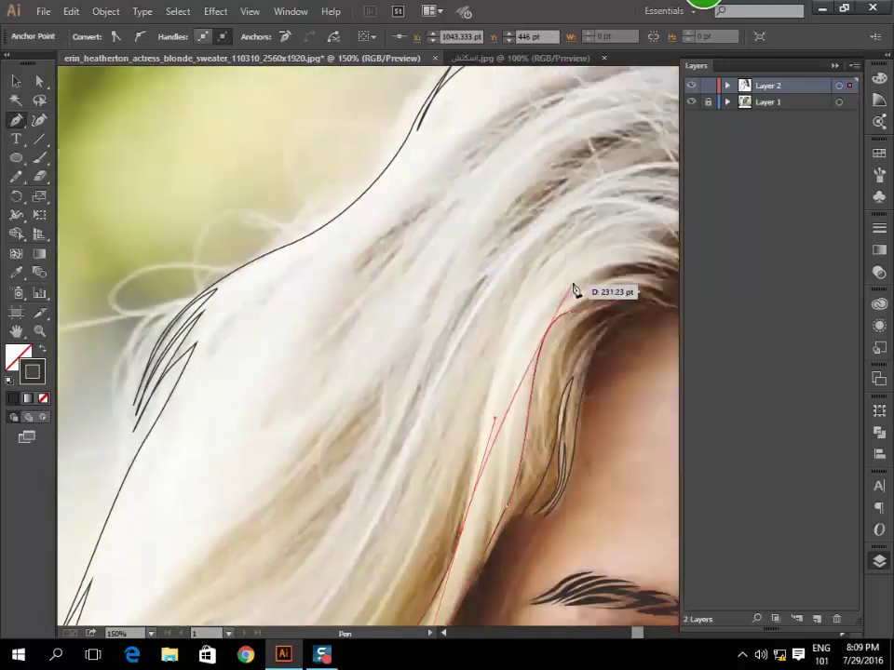
{"action": "left_click_drag", "start_coordinate": [573, 283], "coordinate": [635, 250]}
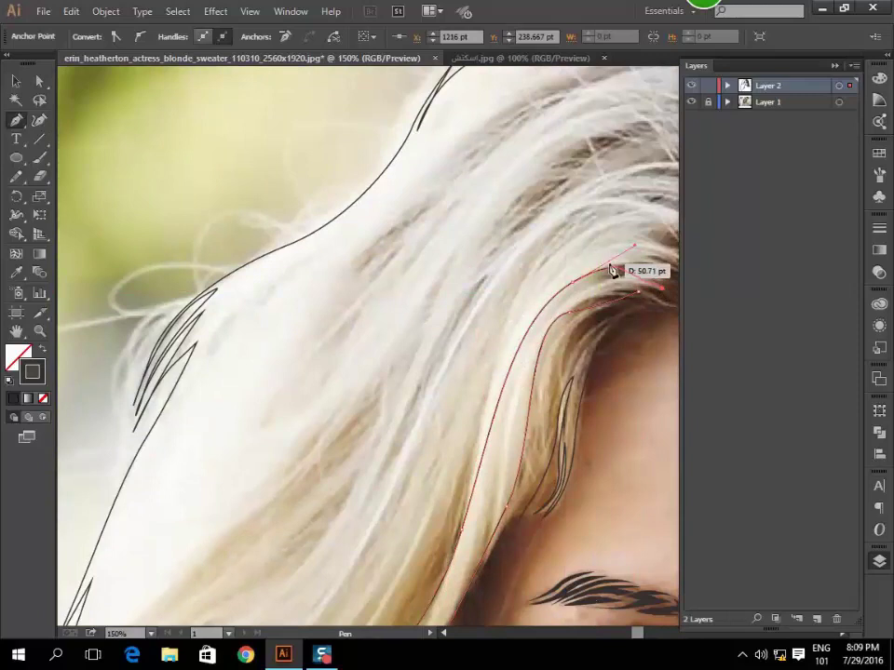
{"action": "scroll", "coordinate": [569, 479], "scroll_direction": "left", "scroll_amount": 2}
{"action": "scroll", "coordinate": [557, 392], "scroll_direction": "down", "scroll_amount": 2}
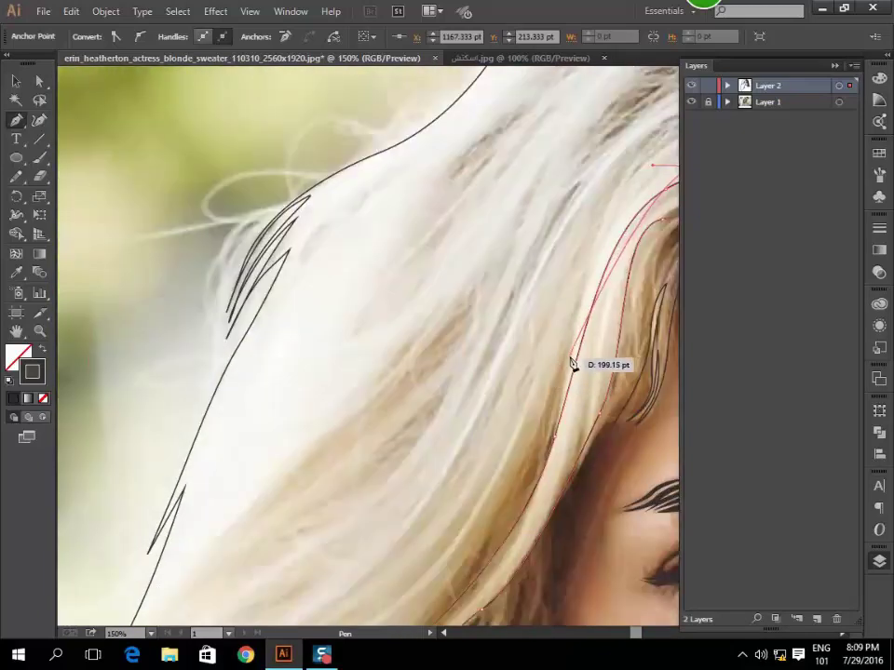
{"action": "scroll", "coordinate": [516, 521], "scroll_direction": "left", "scroll_amount": 2}
{"action": "scroll", "coordinate": [480, 549], "scroll_direction": "down", "scroll_amount": 2}
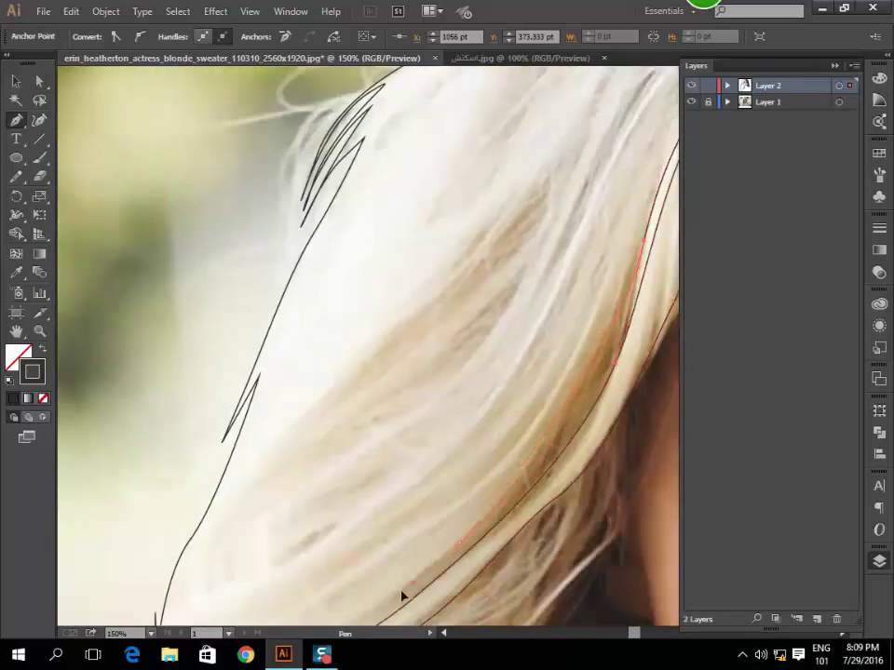
{"action": "scroll", "coordinate": [395, 611], "scroll_direction": "left", "scroll_amount": 2}
{"action": "scroll", "coordinate": [395, 610], "scroll_direction": "down", "scroll_amount": 3}
{"action": "scroll", "coordinate": [335, 455], "scroll_direction": "down", "scroll_amount": 1}
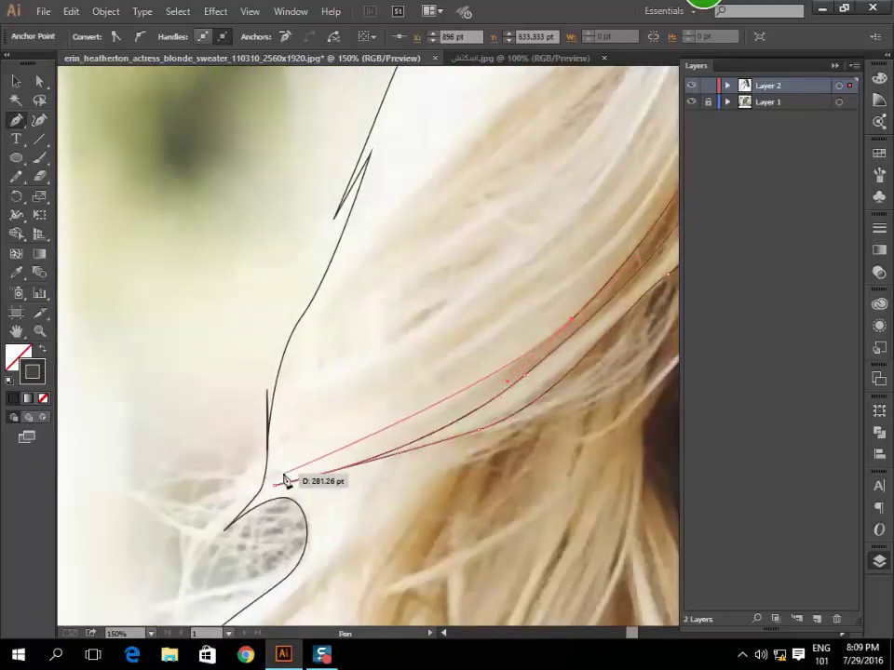
{"action": "left_click_drag", "start_coordinate": [298, 476], "coordinate": [300, 475]}
{"action": "mouse_move", "coordinate": [177, 504]}
{"action": "left_mouse_down"}
{"action": "mouse_move", "coordinate": [287, 481]}
{"action": "mouse_move", "coordinate": [461, 382]}
{"action": "left_mouse_up"}
Curve the strand outline back up along the hair to the hairline.
{"action": "scroll", "coordinate": [457, 383], "scroll_direction": "up", "scroll_amount": 2}
{"action": "scroll", "coordinate": [457, 383], "scroll_direction": "right", "scroll_amount": 2}
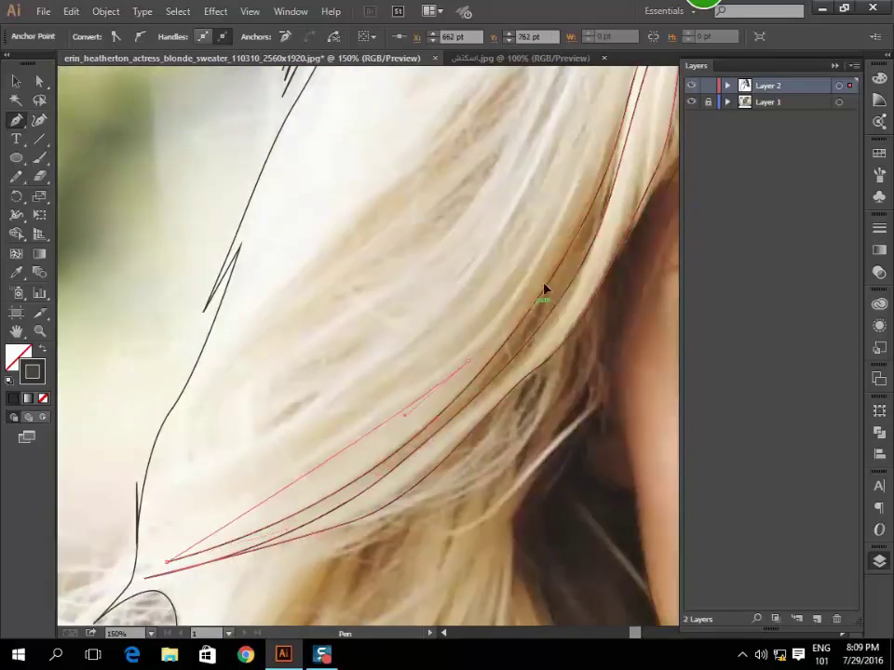
{"action": "scroll", "coordinate": [565, 253], "scroll_direction": "up", "scroll_amount": 5}
{"action": "scroll", "coordinate": [564, 310], "scroll_direction": "right", "scroll_amount": 3}
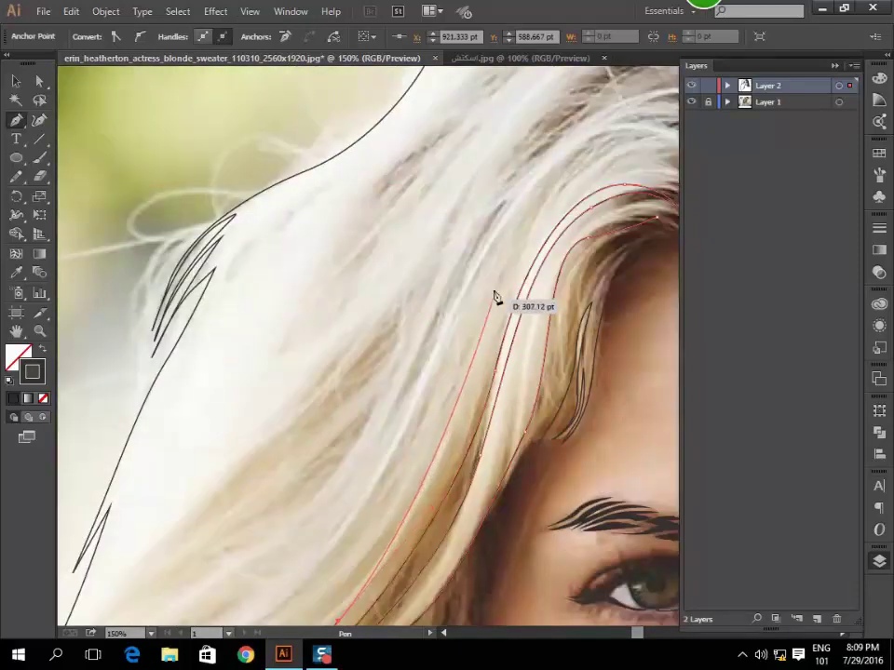
{"action": "left_click_drag", "start_coordinate": [565, 252], "coordinate": [527, 217]}
{"action": "scroll", "coordinate": [527, 217], "scroll_direction": "up", "scroll_amount": 3}
{"action": "scroll", "coordinate": [419, 299], "scroll_direction": "down", "scroll_amount": 5}
{"action": "mouse_move", "coordinate": [439, 313]}
{"action": "left_mouse_down"}
{"action": "mouse_move", "coordinate": [515, 321]}
{"action": "mouse_move", "coordinate": [472, 294]}
{"action": "mouse_move", "coordinate": [426, 329]}
{"action": "mouse_move", "coordinate": [391, 444]}
{"action": "mouse_move", "coordinate": [370, 411]}
{"action": "left_mouse_up"}
{"action": "scroll", "coordinate": [433, 313], "scroll_direction": "left", "scroll_amount": 3}
{"action": "scroll", "coordinate": [447, 365], "scroll_direction": "down", "scroll_amount": 2}
{"action": "scroll", "coordinate": [426, 328], "scroll_direction": "down", "scroll_amount": 2}
{"action": "scroll", "coordinate": [379, 445], "scroll_direction": "down", "scroll_amount": 3}
{"action": "scroll", "coordinate": [379, 443], "scroll_direction": "left", "scroll_amount": 2}
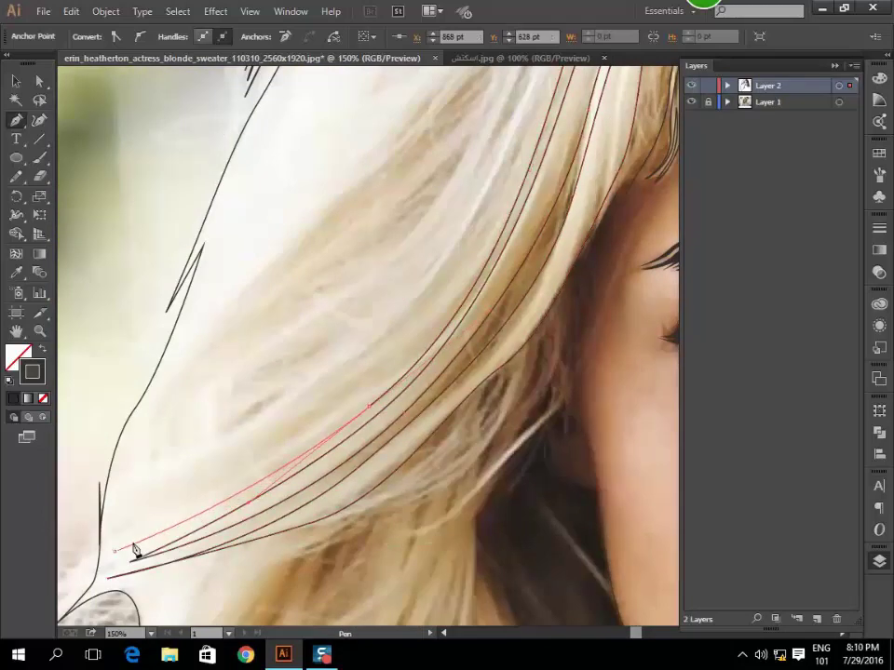
Trace a new strand from its lower tip up over and around the crown.
{"action": "mouse_move", "coordinate": [113, 551]}
{"action": "left_mouse_down"}
{"action": "mouse_move", "coordinate": [363, 389]}
{"action": "mouse_move", "coordinate": [361, 376]}
{"action": "left_mouse_up"}
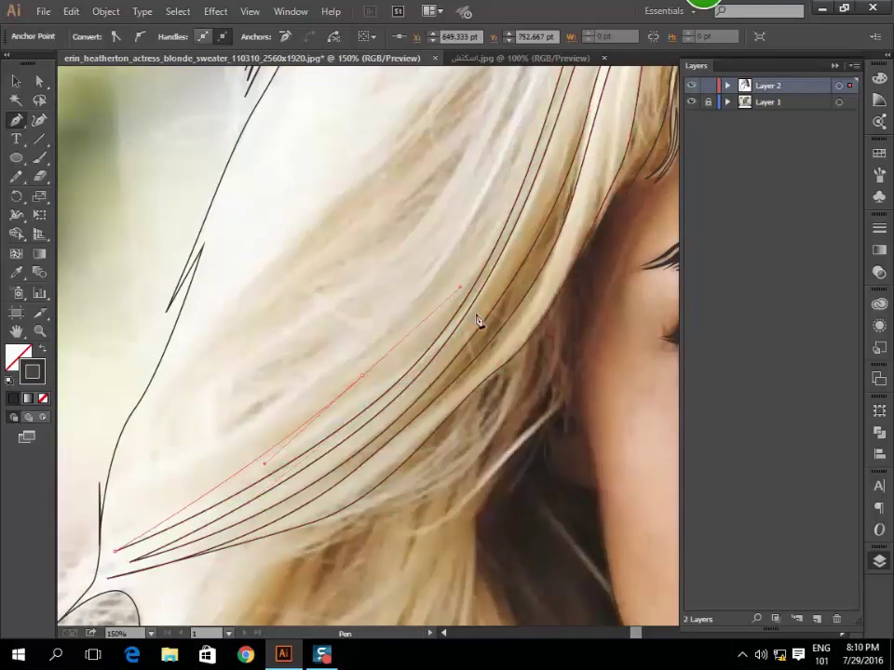
{"action": "scroll", "coordinate": [478, 321], "scroll_direction": "up", "scroll_amount": 5}
{"action": "mouse_move", "coordinate": [441, 351]}
{"action": "left_mouse_down"}
{"action": "mouse_move", "coordinate": [464, 298]}
{"action": "mouse_move", "coordinate": [545, 242]}
{"action": "left_mouse_up"}
{"action": "scroll", "coordinate": [472, 271], "scroll_direction": "up", "scroll_amount": 3}
{"action": "mouse_move", "coordinate": [574, 313]}
{"action": "left_mouse_down"}
{"action": "mouse_move", "coordinate": [584, 312]}
{"action": "mouse_move", "coordinate": [575, 307]}
{"action": "left_mouse_up"}
{"action": "left_click_drag", "start_coordinate": [488, 255], "coordinate": [421, 254]}
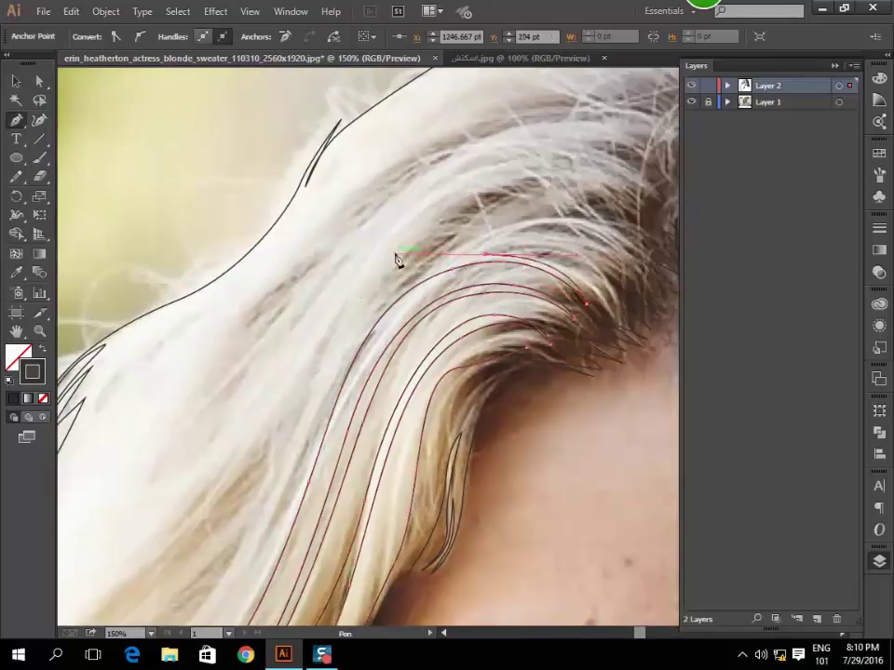
{"action": "scroll", "coordinate": [398, 261], "scroll_direction": "down", "scroll_amount": 3}
{"action": "mouse_move", "coordinate": [444, 323]}
{"action": "left_mouse_down"}
{"action": "mouse_move", "coordinate": [403, 452]}
{"action": "mouse_move", "coordinate": [389, 447]}
{"action": "mouse_move", "coordinate": [251, 510]}
{"action": "mouse_move", "coordinate": [449, 325]}
{"action": "left_mouse_up"}
{"action": "scroll", "coordinate": [389, 447], "scroll_direction": "down", "scroll_amount": 5}
{"action": "scroll", "coordinate": [450, 324], "scroll_direction": "up", "scroll_amount": 3}
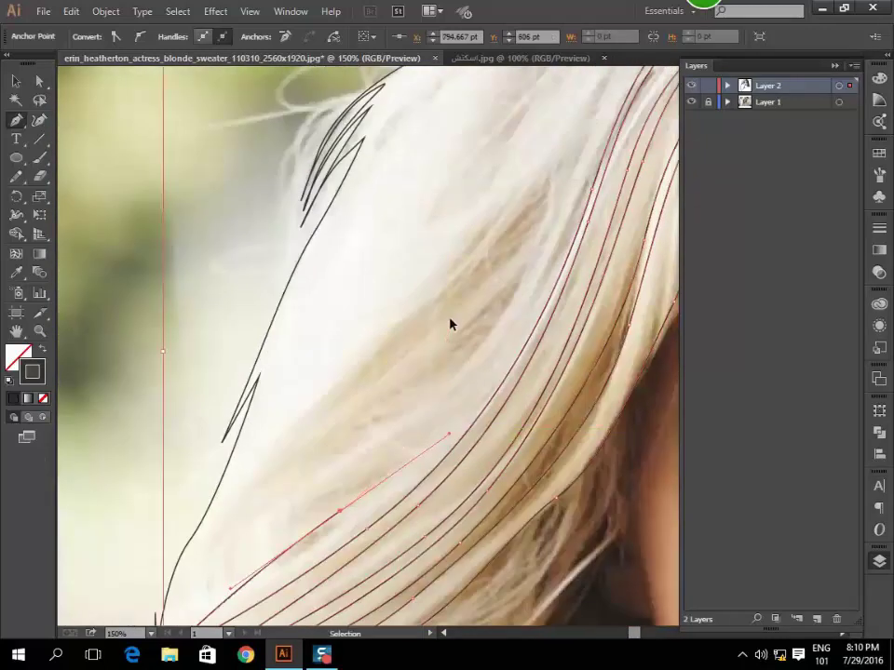
{"action": "scroll", "coordinate": [450, 324], "scroll_direction": "down", "scroll_amount": 3}
{"action": "scroll", "coordinate": [469, 159], "scroll_direction": "up", "scroll_amount": 3}
{"action": "scroll", "coordinate": [479, 204], "scroll_direction": "up", "scroll_amount": 3}
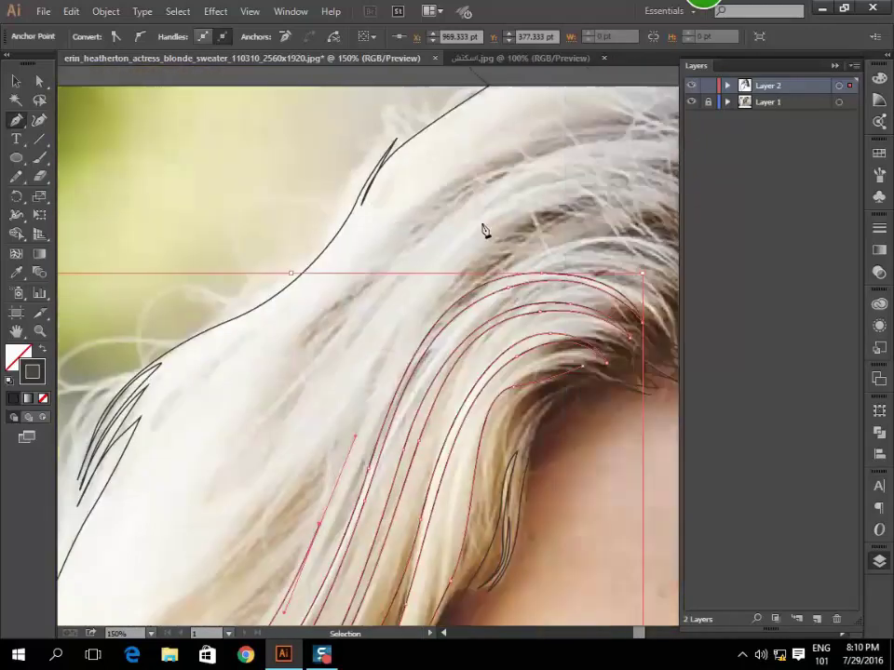
{"action": "left_click_drag", "start_coordinate": [484, 230], "coordinate": [491, 288]}
{"action": "scroll", "coordinate": [578, 235], "scroll_direction": "right", "scroll_amount": 3}
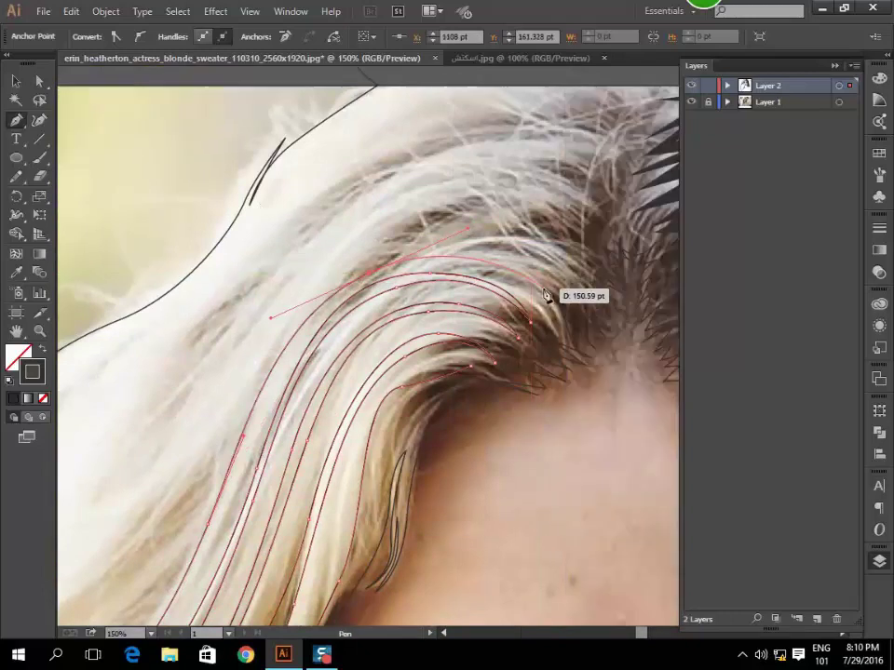
{"action": "scroll", "coordinate": [390, 239], "scroll_direction": "down", "scroll_amount": 4}
{"action": "scroll", "coordinate": [389, 239], "scroll_direction": "left", "scroll_amount": 3}
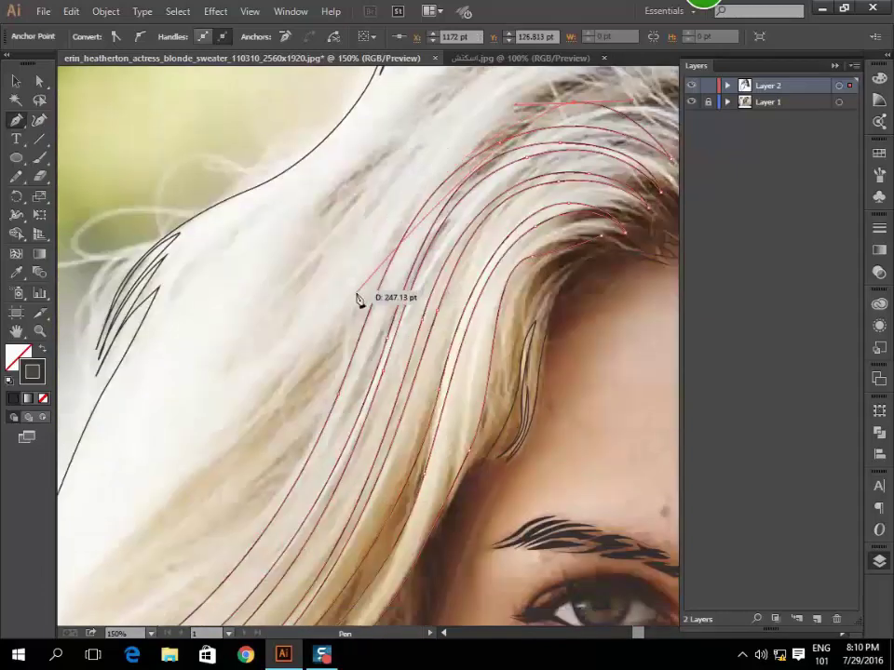
Outline another hair strand down to its lower tip and finish the path.
{"action": "left_click_drag", "start_coordinate": [372, 275], "coordinate": [361, 318]}
{"action": "scroll", "coordinate": [326, 391], "scroll_direction": "left", "scroll_amount": 3}
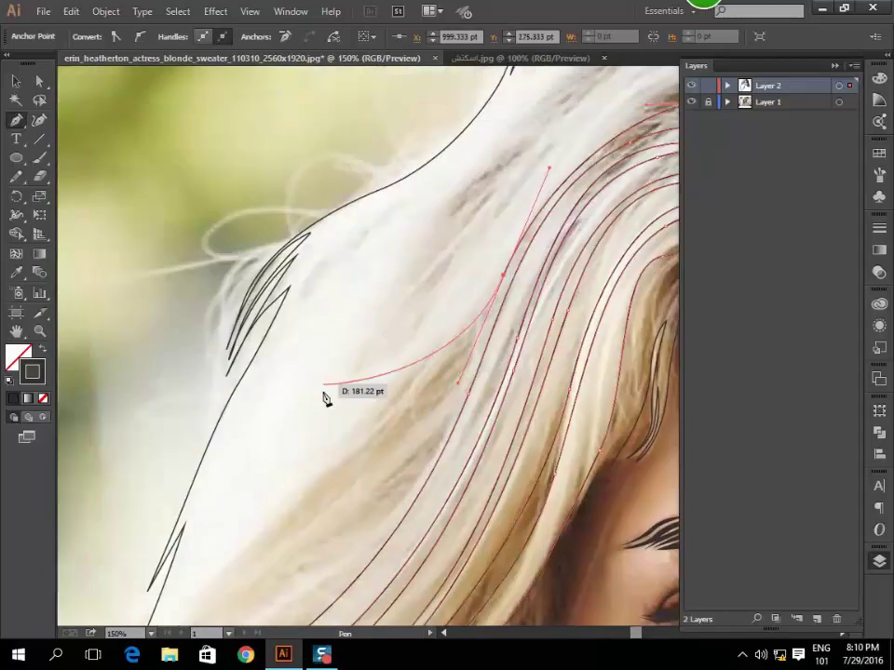
{"action": "scroll", "coordinate": [326, 391], "scroll_direction": "down", "scroll_amount": 3}
{"action": "left_click_drag", "start_coordinate": [351, 428], "coordinate": [295, 484]}
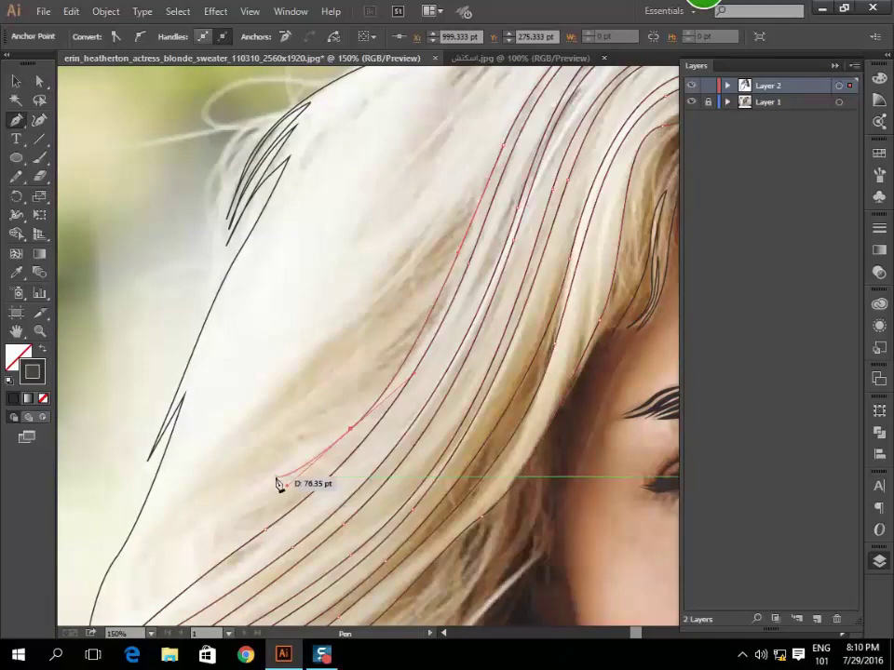
{"action": "mouse_move", "coordinate": [130, 580]}
{"action": "left_mouse_down"}
{"action": "mouse_move", "coordinate": [380, 372]}
{"action": "mouse_move", "coordinate": [405, 339]}
{"action": "left_mouse_up"}
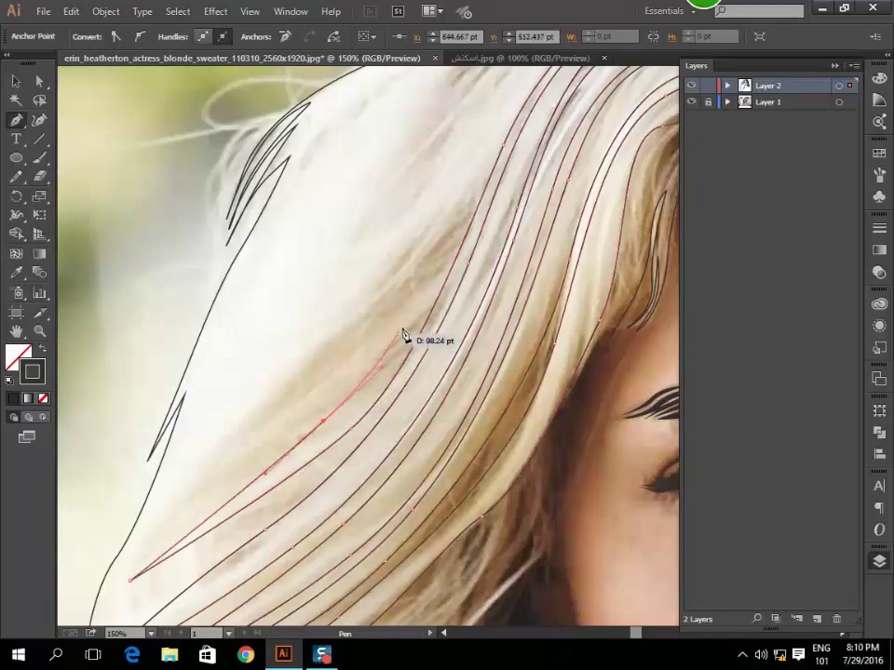
{"action": "mouse_move", "coordinate": [261, 451]}
{"action": "left_mouse_down"}
{"action": "mouse_move", "coordinate": [230, 493]}
{"action": "mouse_move", "coordinate": [205, 505]}
{"action": "left_mouse_up"}
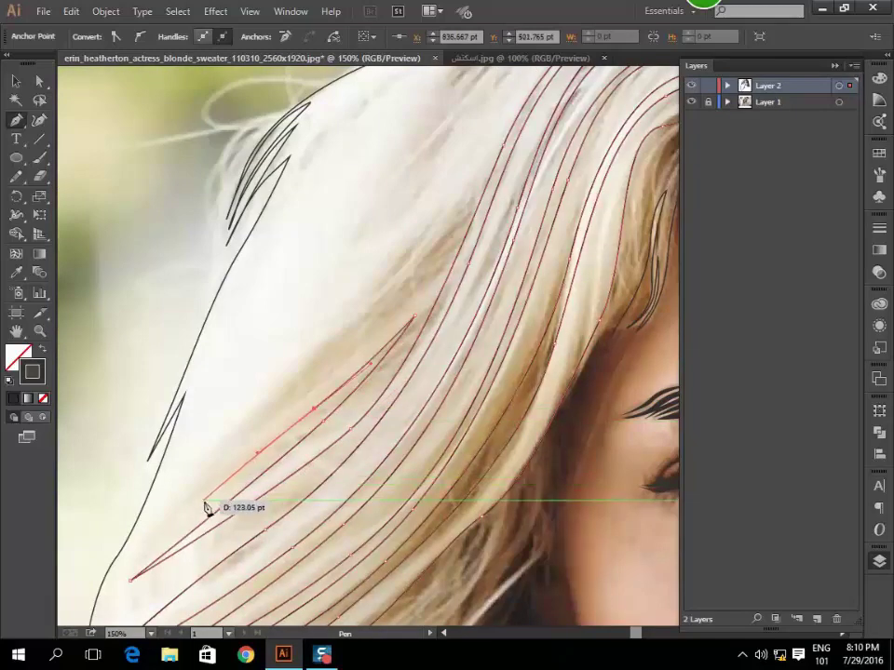
{"action": "left_click", "coordinate": [144, 547]}
Outline a new strand curving over the crown and back, then finish it.
{"action": "mouse_move", "coordinate": [333, 357]}
{"action": "left_mouse_down"}
{"action": "mouse_move", "coordinate": [415, 317]}
{"action": "mouse_move", "coordinate": [463, 225]}
{"action": "left_mouse_up"}
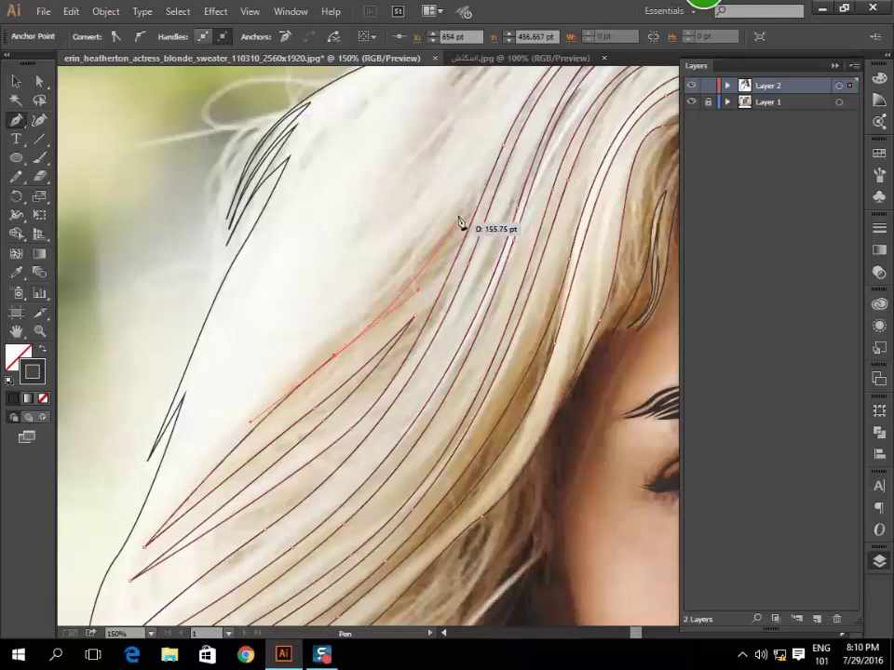
{"action": "scroll", "coordinate": [493, 120], "scroll_direction": "up", "scroll_amount": 5}
{"action": "scroll", "coordinate": [436, 279], "scroll_direction": "up", "scroll_amount": 5}
{"action": "scroll", "coordinate": [437, 280], "scroll_direction": "right", "scroll_amount": 3}
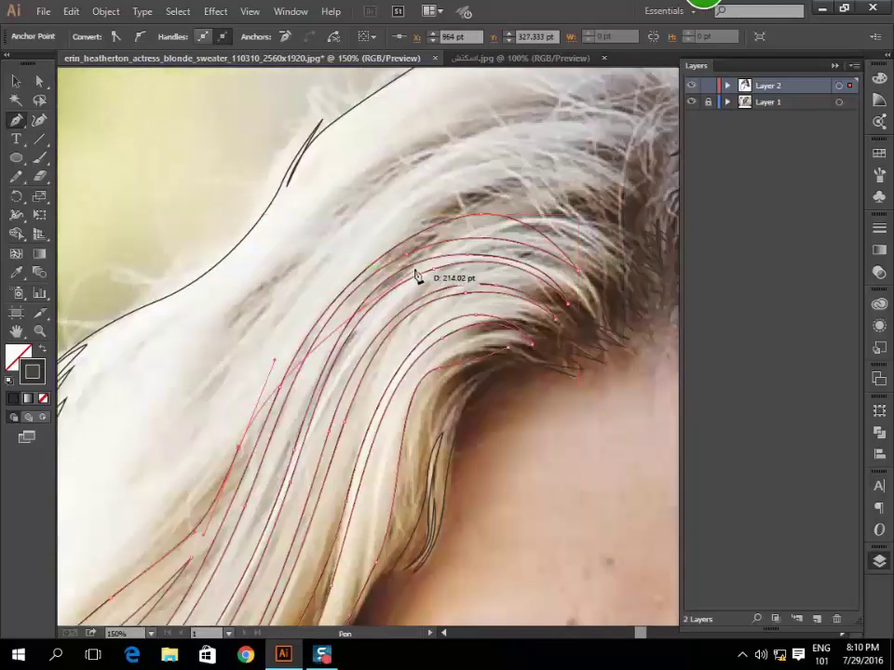
{"action": "left_click_drag", "start_coordinate": [393, 229], "coordinate": [497, 177]}
{"action": "mouse_move", "coordinate": [578, 268]}
{"action": "left_mouse_down"}
{"action": "mouse_move", "coordinate": [581, 247]}
{"action": "mouse_move", "coordinate": [598, 265]}
{"action": "left_mouse_up"}
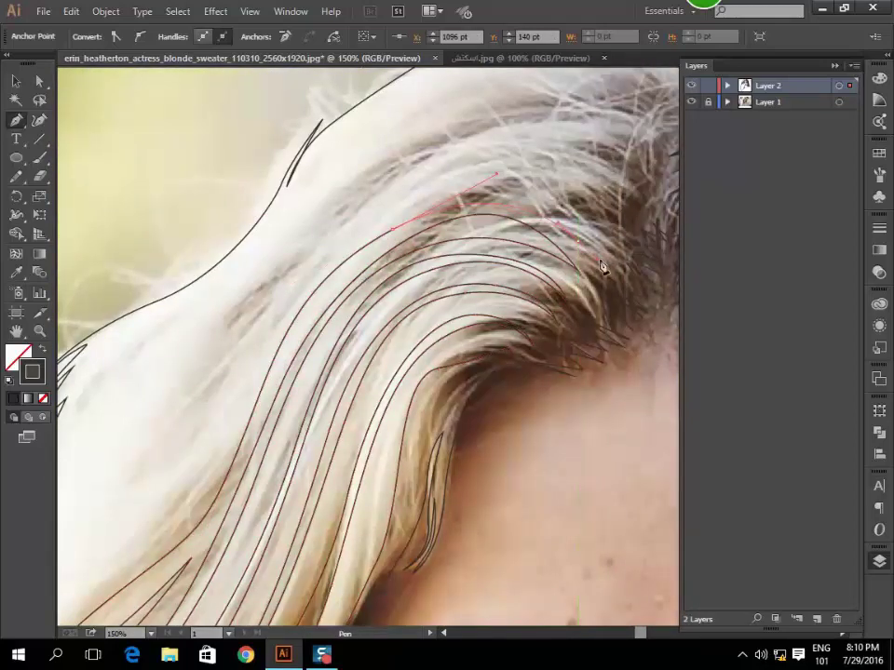
{"action": "scroll", "coordinate": [443, 184], "scroll_direction": "left", "scroll_amount": 5}
{"action": "mouse_move", "coordinate": [475, 274]}
{"action": "left_mouse_down"}
{"action": "mouse_move", "coordinate": [382, 371]}
{"action": "mouse_move", "coordinate": [389, 332]}
{"action": "left_mouse_up"}
{"action": "left_click", "coordinate": [386, 350], "text": "ctrl"}
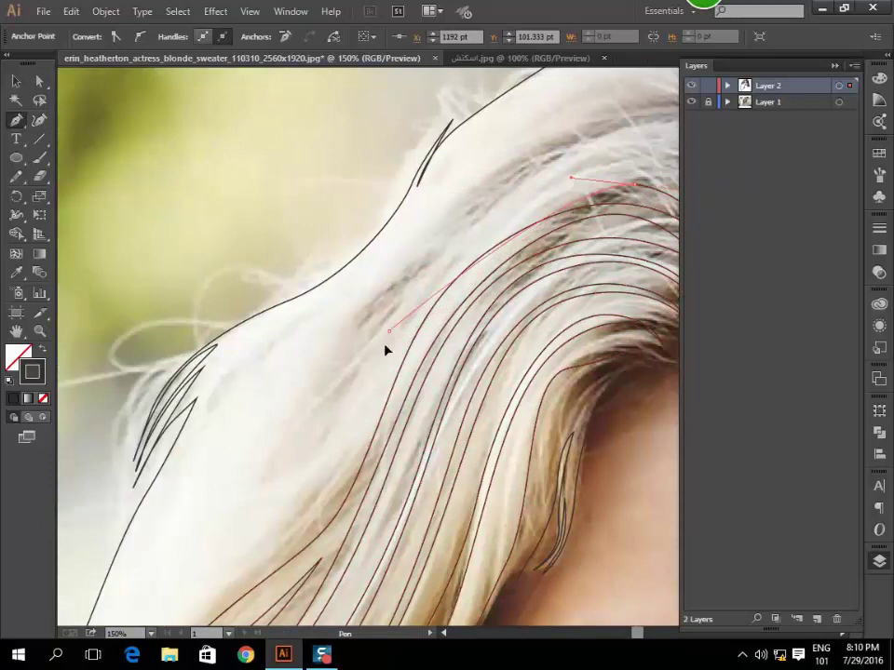
Trace a strand upward from the lower hair over the top of the head.
{"action": "scroll", "coordinate": [312, 469], "scroll_direction": "down", "scroll_amount": 5}
{"action": "scroll", "coordinate": [312, 469], "scroll_direction": "left", "scroll_amount": 5}
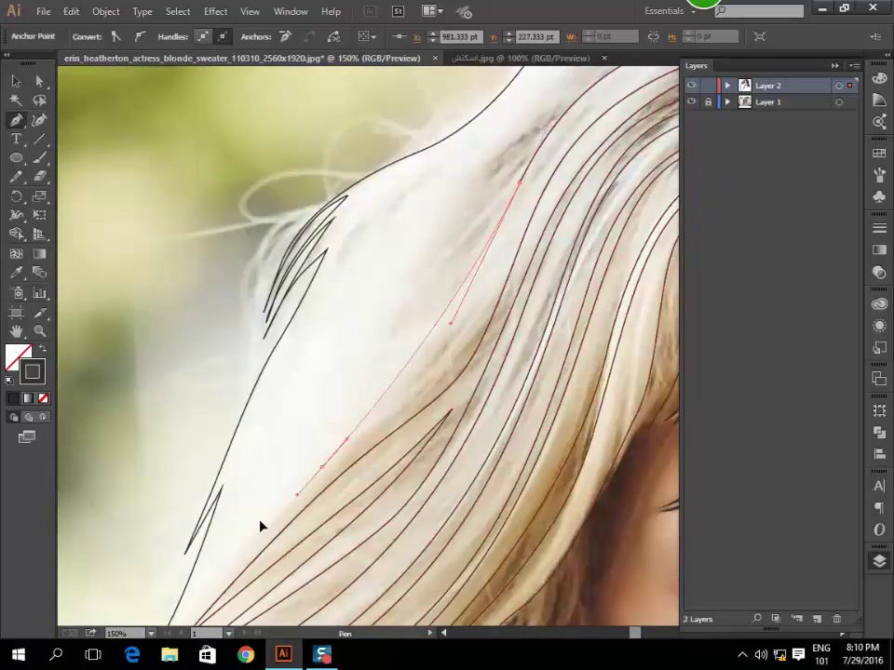
{"action": "left_click_drag", "start_coordinate": [278, 473], "coordinate": [266, 503]}
{"action": "left_click_drag", "start_coordinate": [343, 415], "coordinate": [431, 313]}
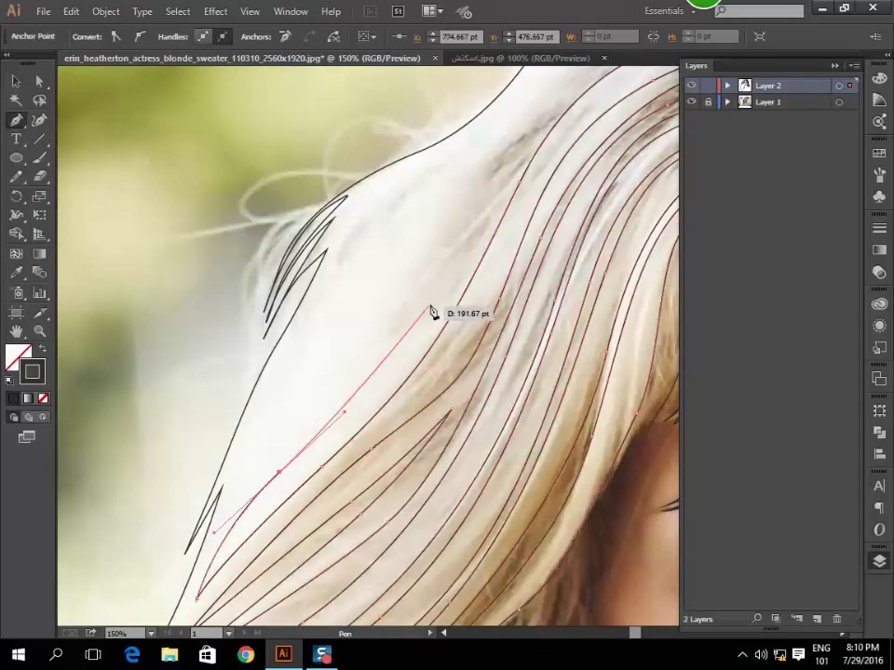
{"action": "left_click", "coordinate": [482, 210]}
{"action": "scroll", "coordinate": [481, 209], "scroll_direction": "up", "scroll_amount": 5}
{"action": "scroll", "coordinate": [478, 213], "scroll_direction": "left", "scroll_amount": 5}
{"action": "left_click_drag", "start_coordinate": [443, 201], "coordinate": [470, 190]}
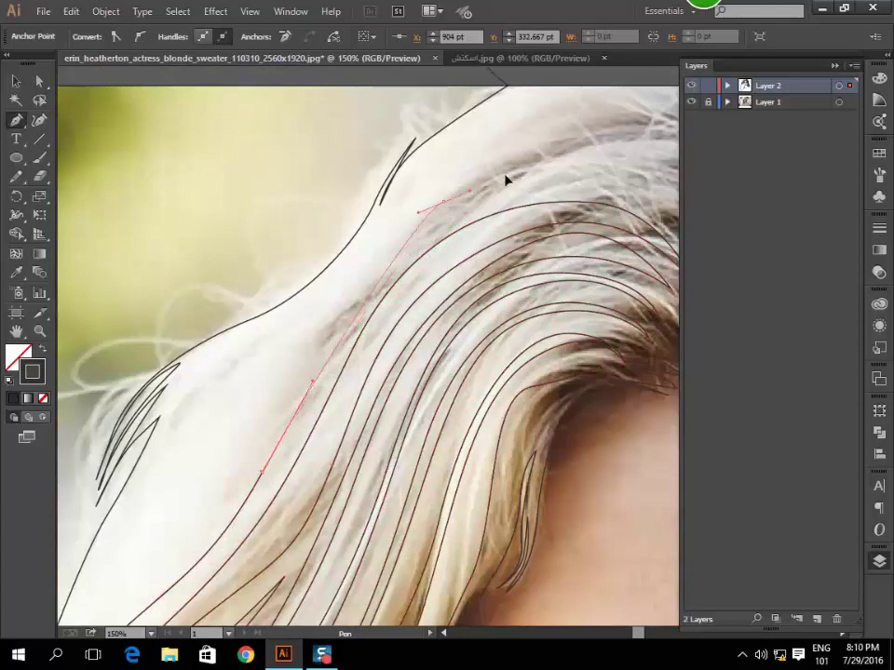
{"action": "scroll", "coordinate": [555, 151], "scroll_direction": "right", "scroll_amount": 5}
{"action": "left_click_drag", "start_coordinate": [554, 244], "coordinate": [549, 216]}
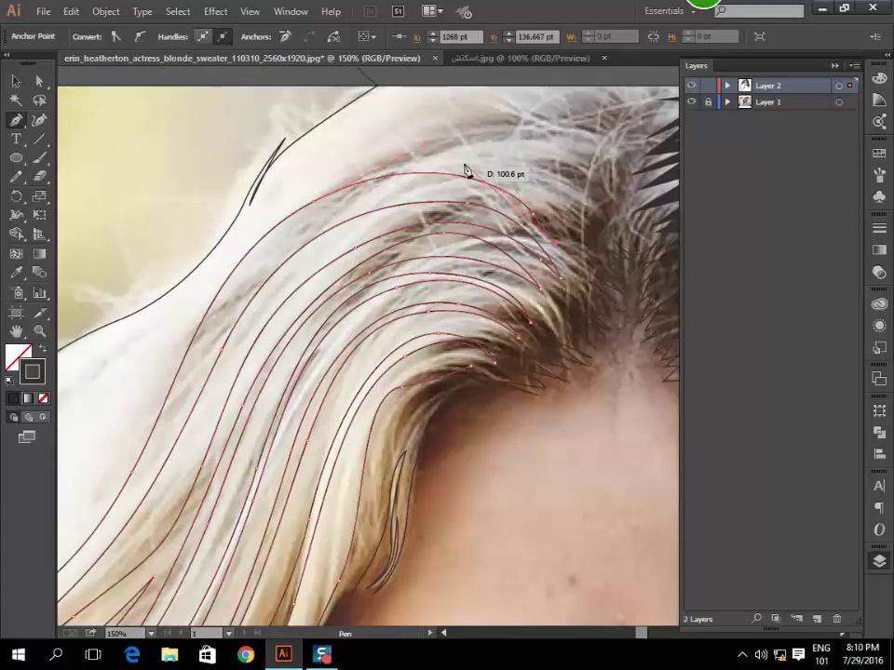
{"action": "left_click_drag", "start_coordinate": [470, 168], "coordinate": [407, 160]}
{"action": "left_click_drag", "start_coordinate": [247, 243], "coordinate": [208, 295]}
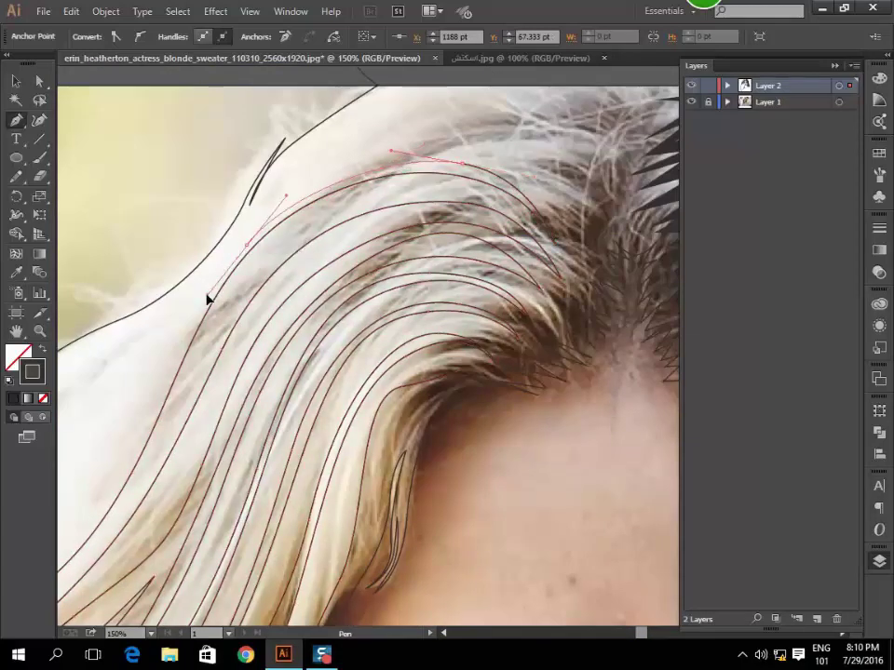
Add curved points bending that strand outline back down the hair.
{"action": "scroll", "coordinate": [207, 307], "scroll_direction": "left", "scroll_amount": 5}
{"action": "scroll", "coordinate": [206, 307], "scroll_direction": "left", "scroll_amount": 4}
{"action": "scroll", "coordinate": [207, 307], "scroll_direction": "down", "scroll_amount": 5}
{"action": "left_click_drag", "start_coordinate": [308, 391], "coordinate": [241, 533]}
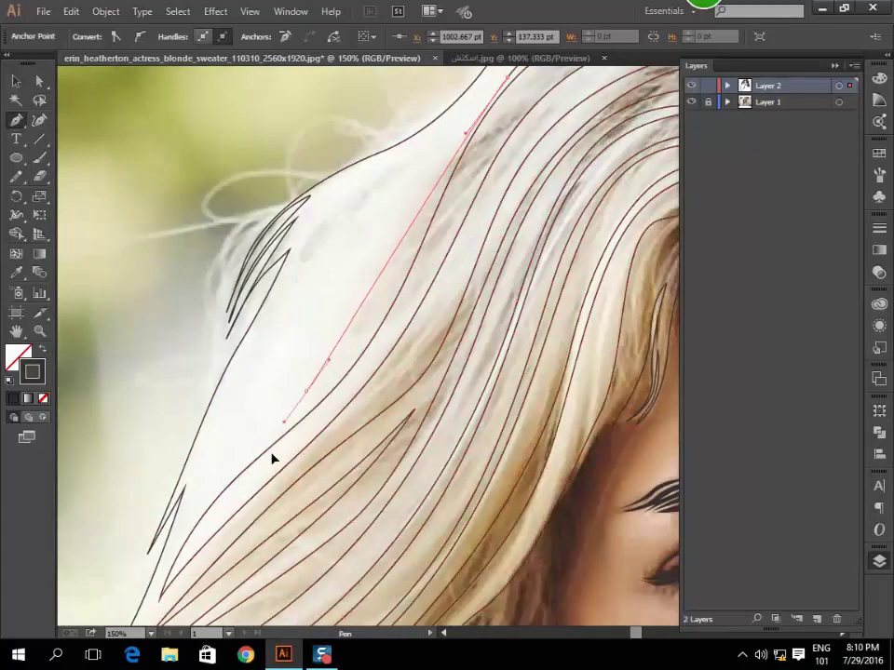
{"action": "left_click_drag", "start_coordinate": [466, 135], "coordinate": [437, 192]}
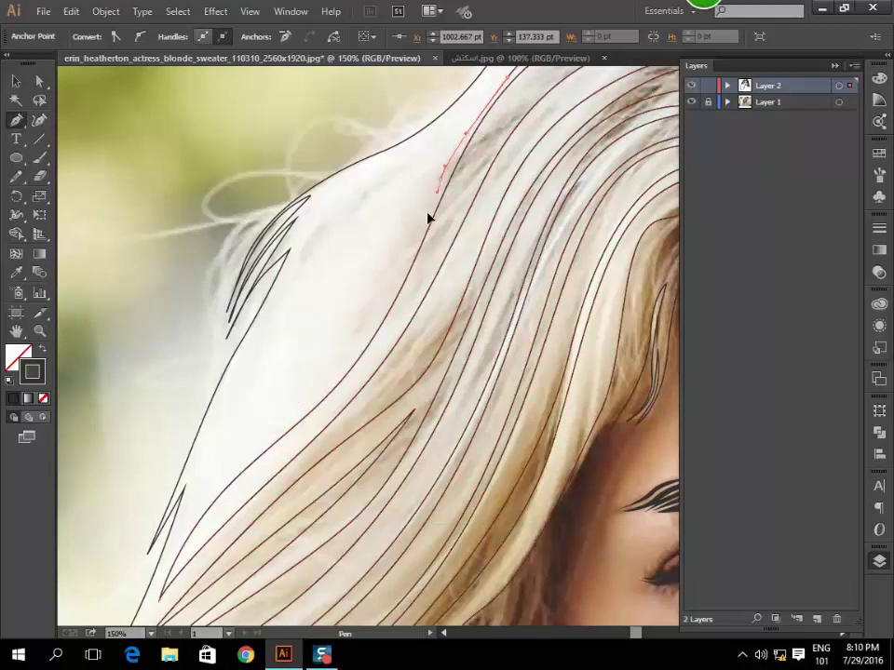
{"action": "left_click_drag", "start_coordinate": [418, 235], "coordinate": [285, 419]}
{"action": "left_click_drag", "start_coordinate": [186, 524], "coordinate": [316, 348]}
Start another curved strand on the upper hair with points along its edge.
{"action": "left_click_drag", "start_coordinate": [354, 315], "coordinate": [394, 229]}
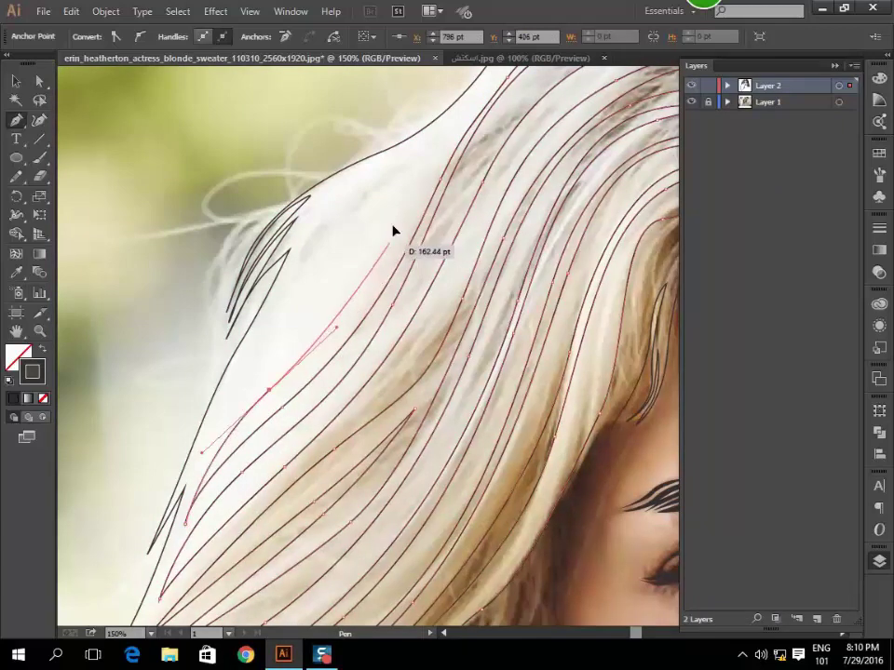
{"action": "mouse_move", "coordinate": [443, 139]}
{"action": "left_mouse_down"}
{"action": "mouse_move", "coordinate": [356, 291]}
{"action": "mouse_move", "coordinate": [309, 303]}
{"action": "left_mouse_up"}
{"action": "left_click", "coordinate": [285, 355], "text": "ctrl"}
{"action": "left_click", "coordinate": [206, 443]}
{"action": "left_click", "coordinate": [244, 349]}
Trace a strand up the outer hair edge, curving near the top of the head.
{"action": "left_click", "coordinate": [369, 232]}
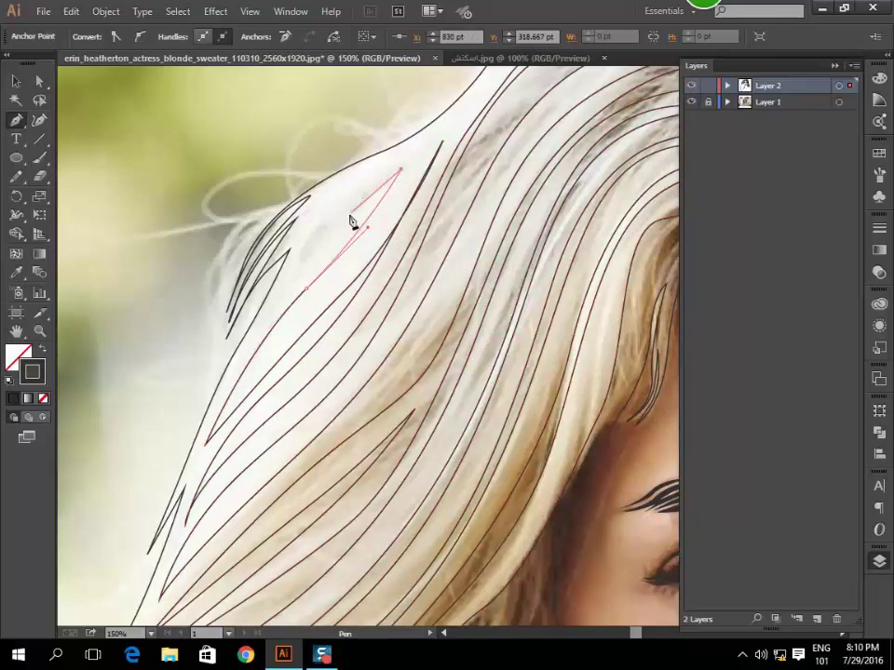
{"action": "left_click", "coordinate": [309, 265], "text": "ctrl"}
{"action": "left_click", "coordinate": [300, 272]}
{"action": "left_click", "coordinate": [328, 224]}
{"action": "left_click", "coordinate": [355, 189]}
{"action": "left_click", "coordinate": [398, 147]}
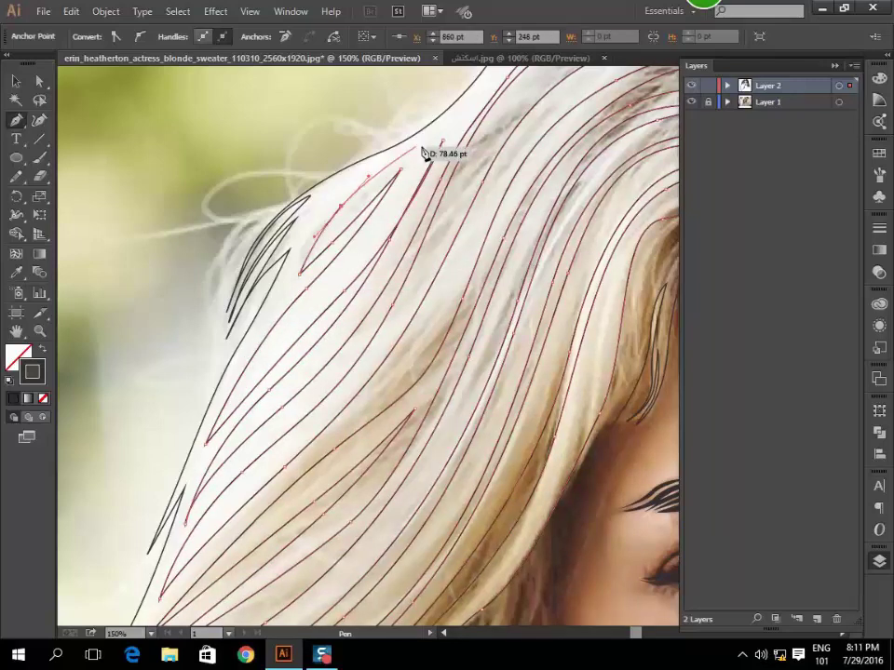
{"action": "left_click", "coordinate": [428, 136]}
{"action": "left_click", "coordinate": [459, 121]}
{"action": "mouse_move", "coordinate": [483, 93]}
{"action": "left_mouse_down"}
{"action": "mouse_move", "coordinate": [583, 280]}
{"action": "mouse_move", "coordinate": [422, 308]}
{"action": "mouse_move", "coordinate": [526, 250]}
{"action": "mouse_move", "coordinate": [479, 325]}
{"action": "mouse_move", "coordinate": [559, 335]}
{"action": "left_mouse_up"}
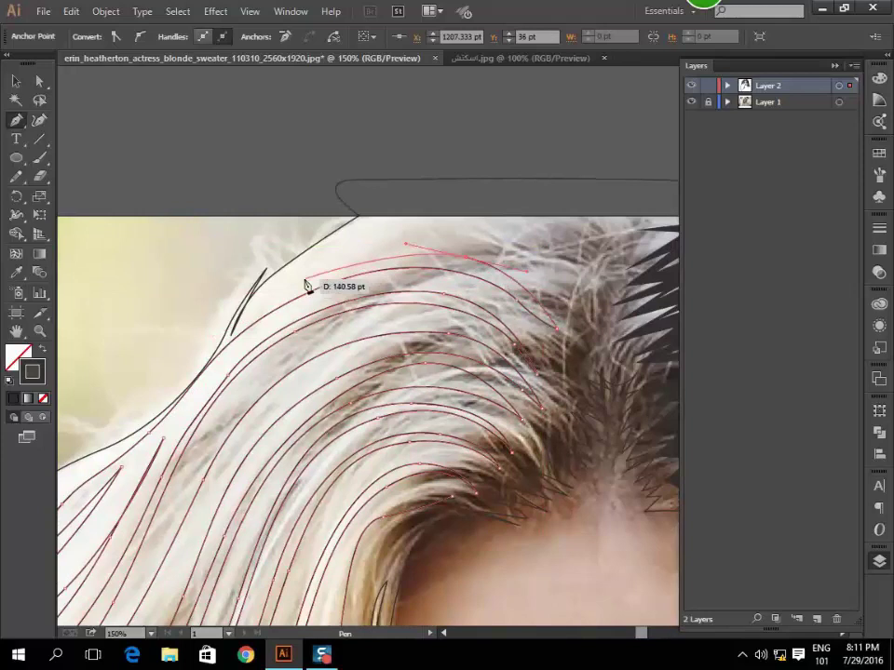
Curve a strand along the top of the crown with several bend points.
{"action": "left_click_drag", "start_coordinate": [256, 306], "coordinate": [400, 239]}
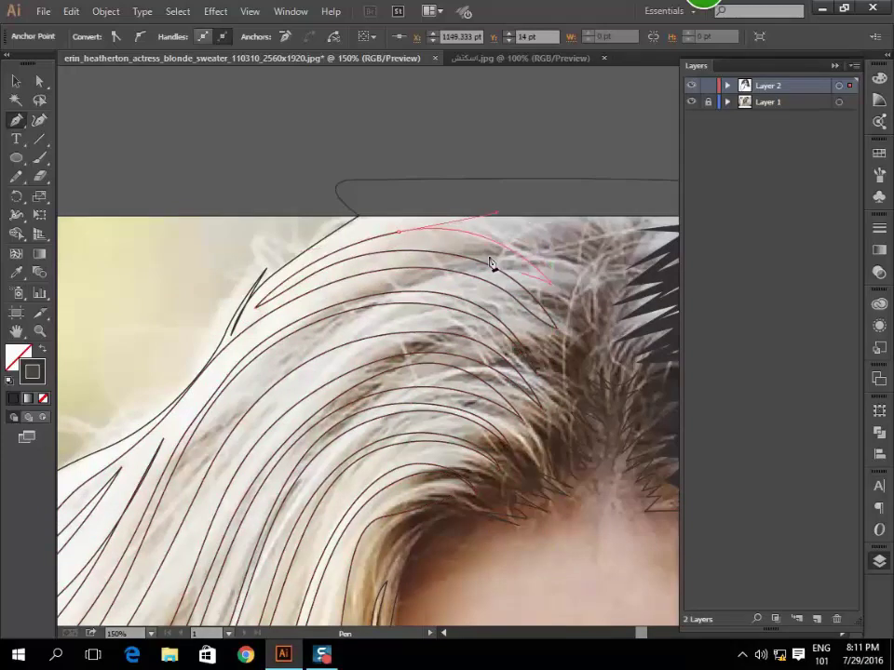
{"action": "mouse_move", "coordinate": [456, 226]}
{"action": "left_mouse_down"}
{"action": "mouse_move", "coordinate": [555, 225]}
{"action": "mouse_move", "coordinate": [485, 226]}
{"action": "left_mouse_up"}
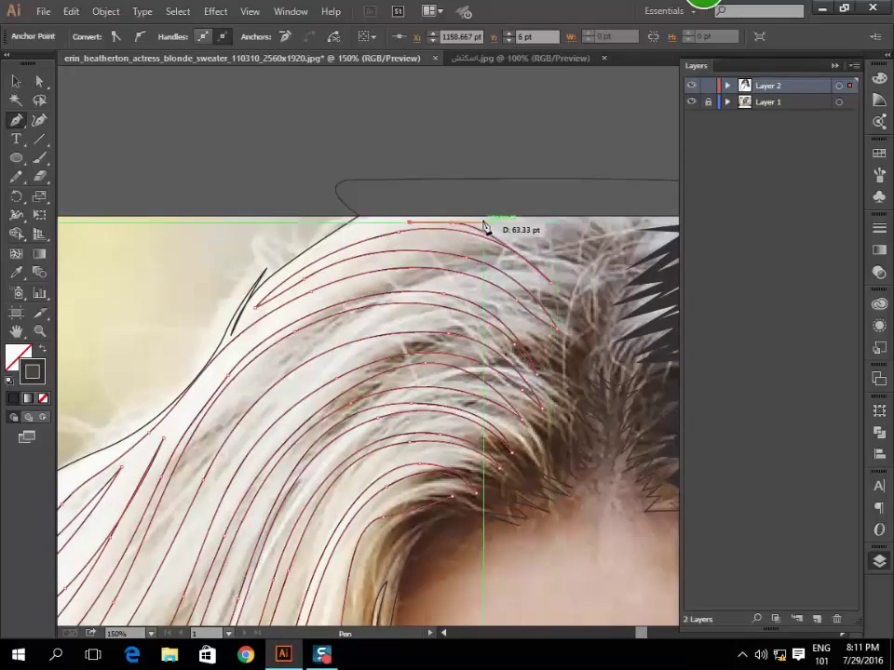
{"action": "left_click_drag", "start_coordinate": [389, 228], "coordinate": [395, 235]}
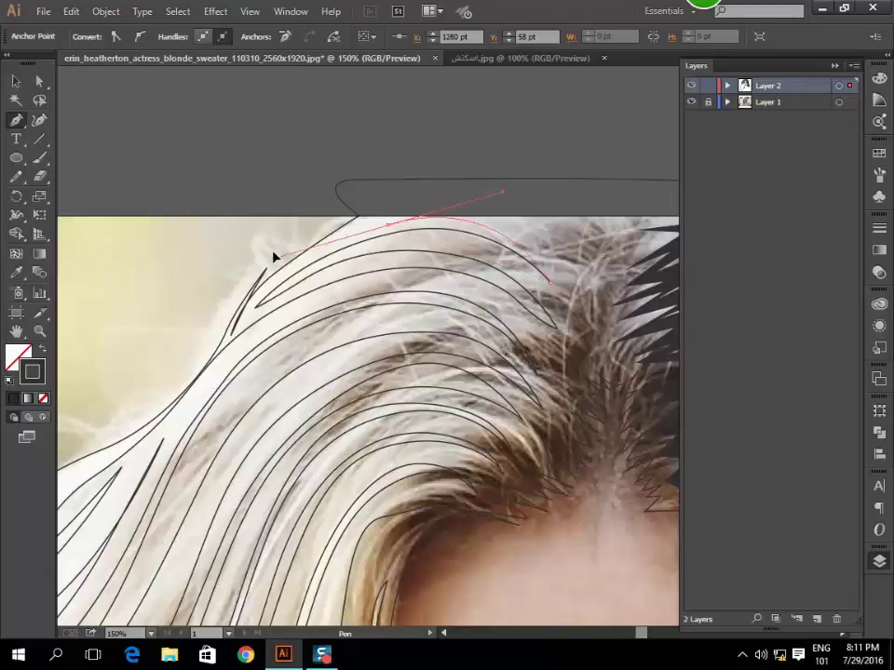
{"action": "left_click", "coordinate": [331, 245]}
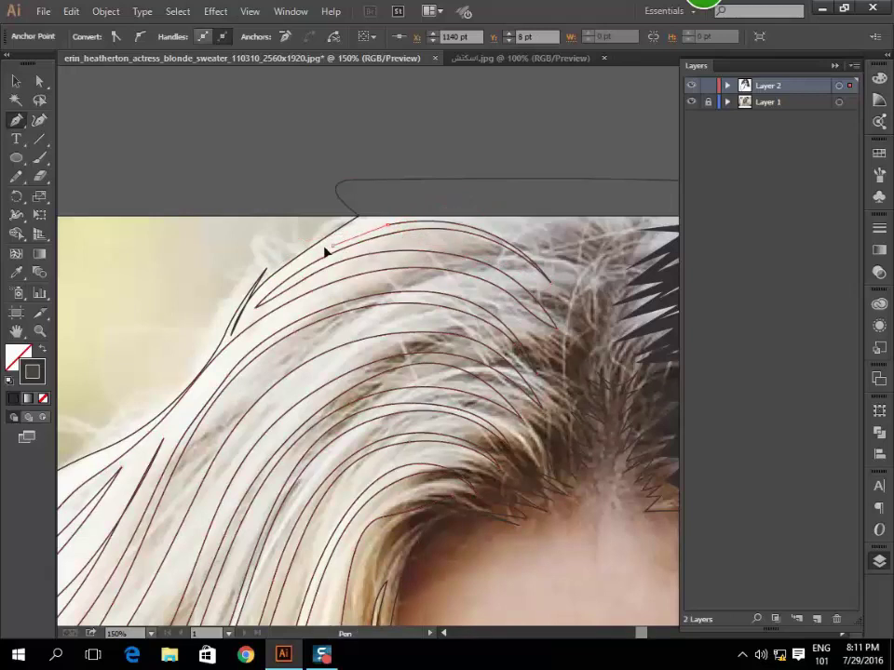
{"action": "left_click_drag", "start_coordinate": [405, 216], "coordinate": [475, 192]}
{"action": "scroll", "coordinate": [475, 192], "scroll_direction": "right", "scroll_amount": 3}
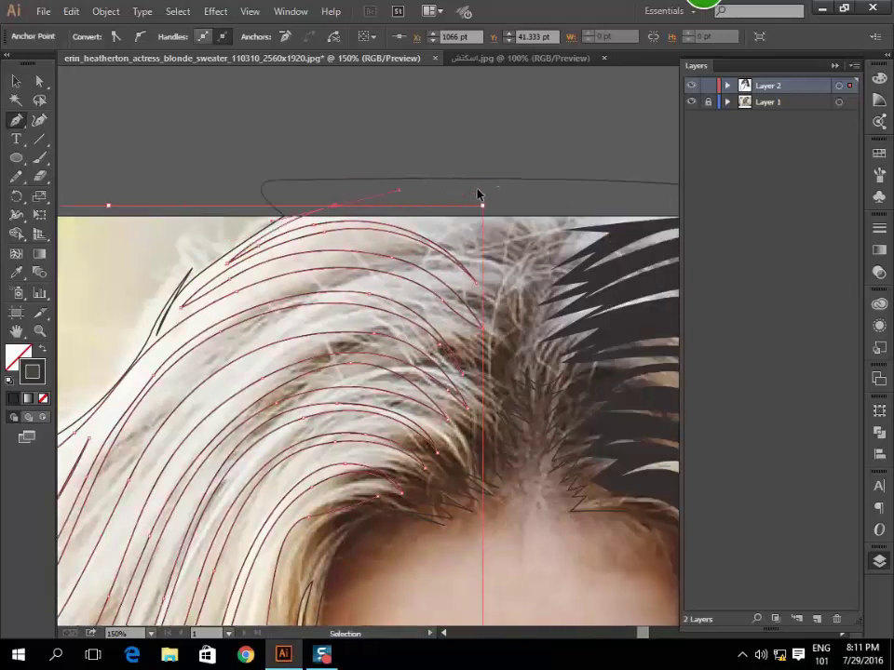
Add zigzag strand tips running down the hair parting.
{"action": "left_click", "coordinate": [507, 284]}
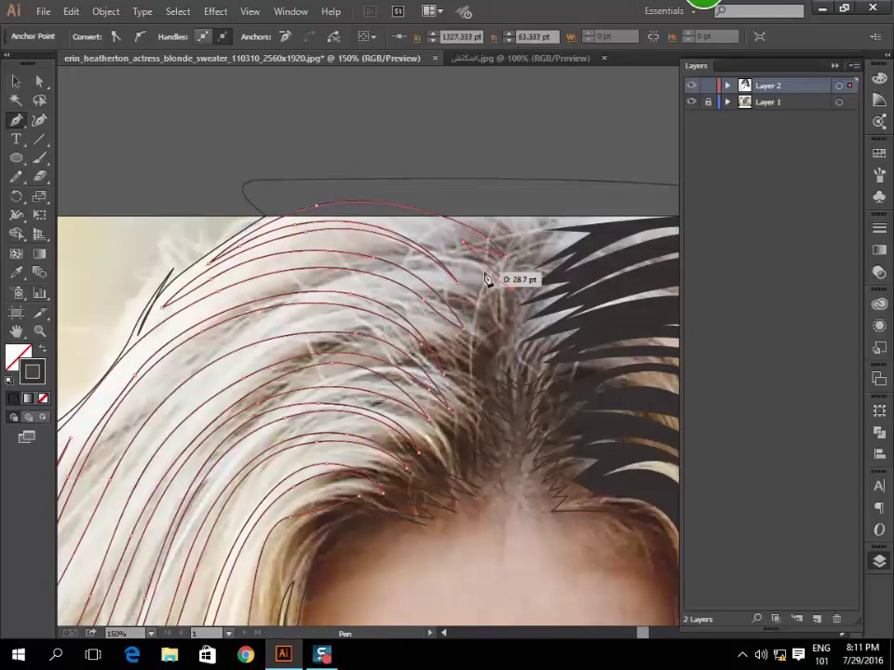
{"action": "left_click", "coordinate": [466, 305]}
{"action": "left_click", "coordinate": [482, 345]}
{"action": "left_click_drag", "start_coordinate": [491, 362], "coordinate": [461, 346]}
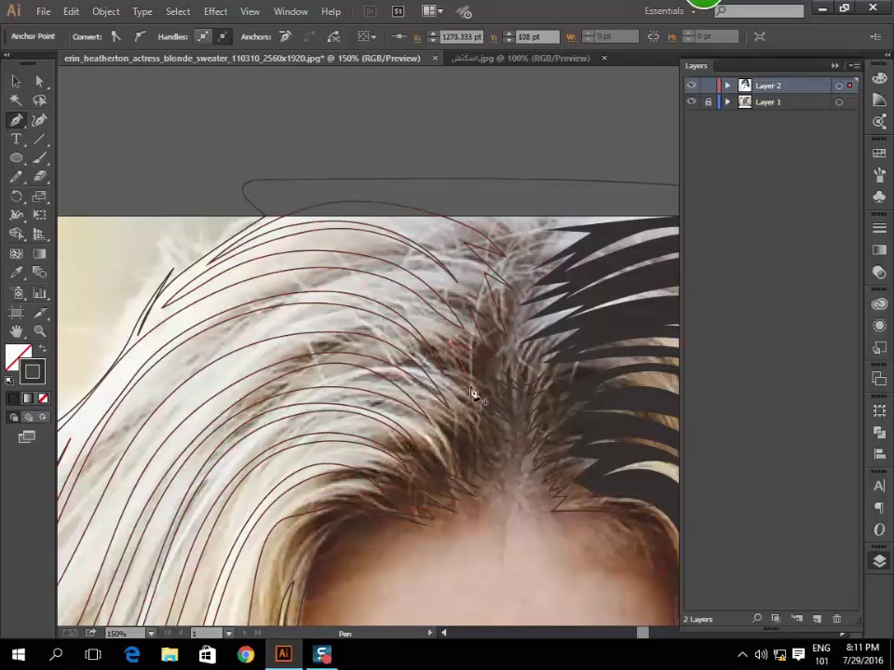
{"action": "left_click_drag", "start_coordinate": [477, 396], "coordinate": [450, 380]}
{"action": "scroll", "coordinate": [450, 401], "scroll_direction": "down", "scroll_amount": 2}
{"action": "scroll", "coordinate": [451, 403], "scroll_direction": "up", "scroll_amount": 2, "text": "alt"}
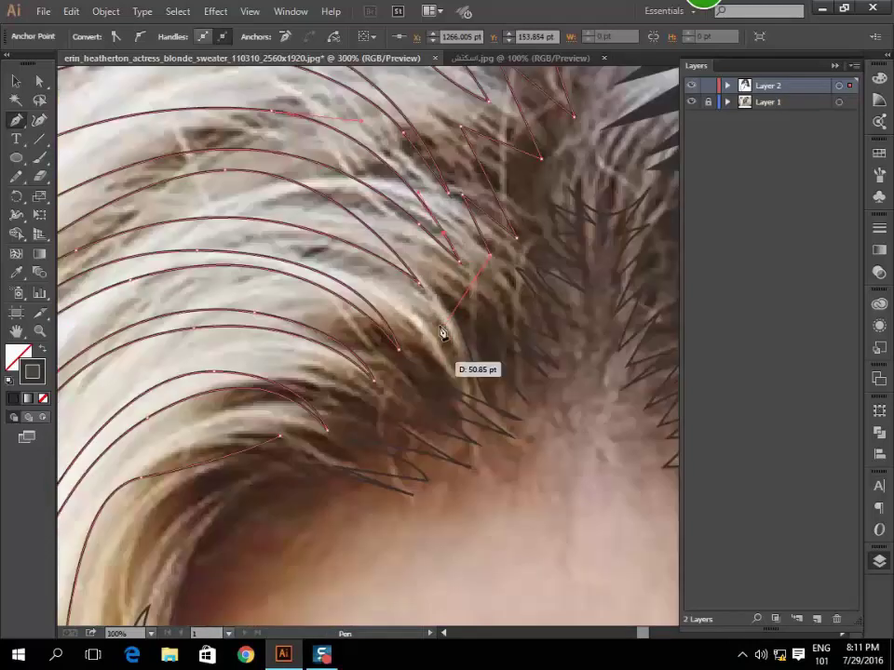
{"action": "key", "text": "ctrl"}
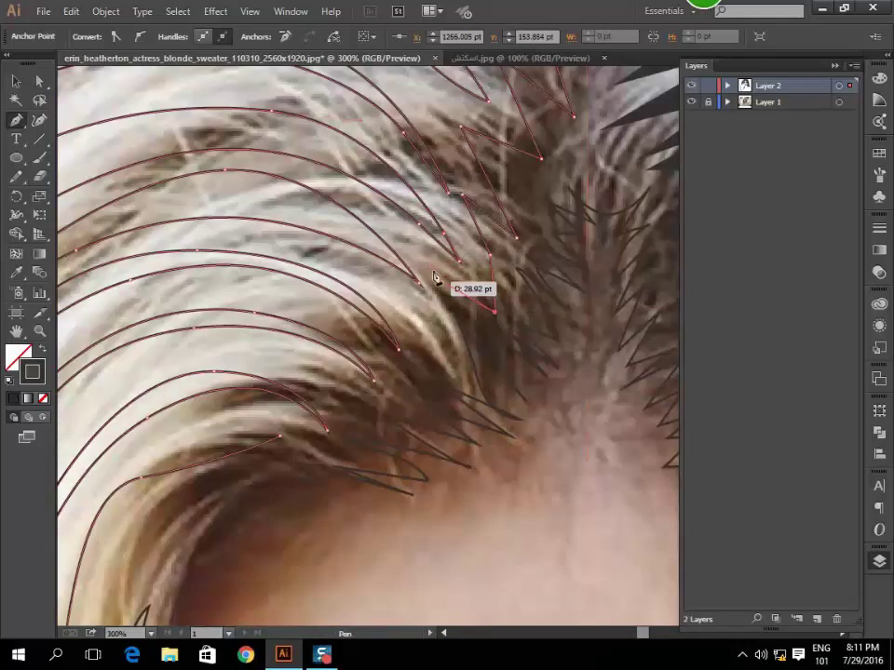
{"action": "left_click_drag", "start_coordinate": [430, 266], "coordinate": [456, 357]}
{"action": "left_click_drag", "start_coordinate": [401, 310], "coordinate": [420, 396]}
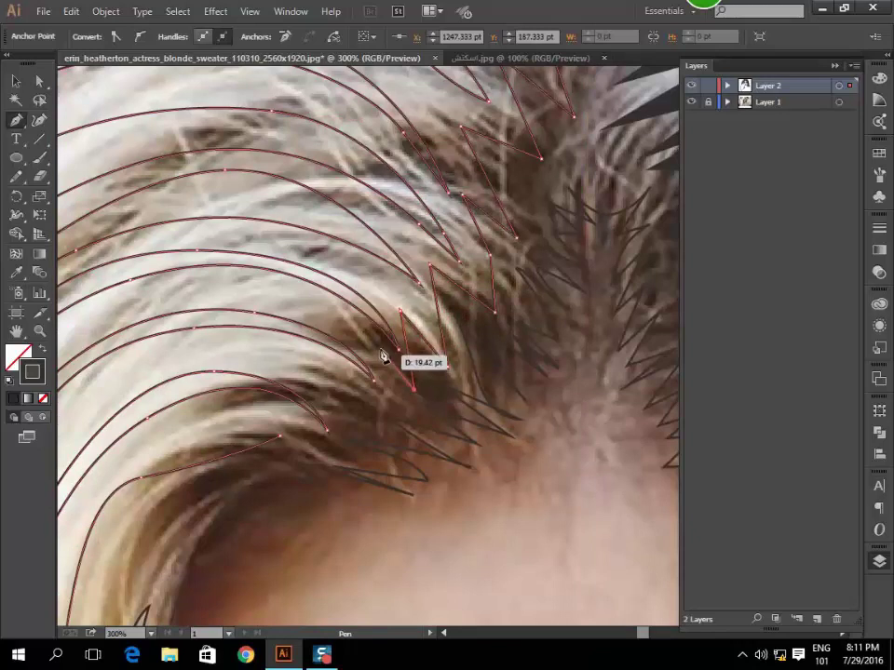
{"action": "mouse_move", "coordinate": [317, 388]}
{"action": "left_mouse_down"}
{"action": "mouse_move", "coordinate": [318, 448]}
{"action": "mouse_move", "coordinate": [228, 484]}
{"action": "mouse_move", "coordinate": [264, 389]}
{"action": "mouse_move", "coordinate": [260, 351]}
{"action": "left_mouse_up"}
Close the strand down along the temple and begin a thin strand beside it.
{"action": "left_click_drag", "start_coordinate": [223, 433], "coordinate": [313, 332]}
{"action": "mouse_move", "coordinate": [314, 331]}
{"action": "left_mouse_down"}
{"action": "mouse_move", "coordinate": [309, 494]}
{"action": "mouse_move", "coordinate": [247, 569]}
{"action": "mouse_move", "coordinate": [312, 279]}
{"action": "left_mouse_up"}
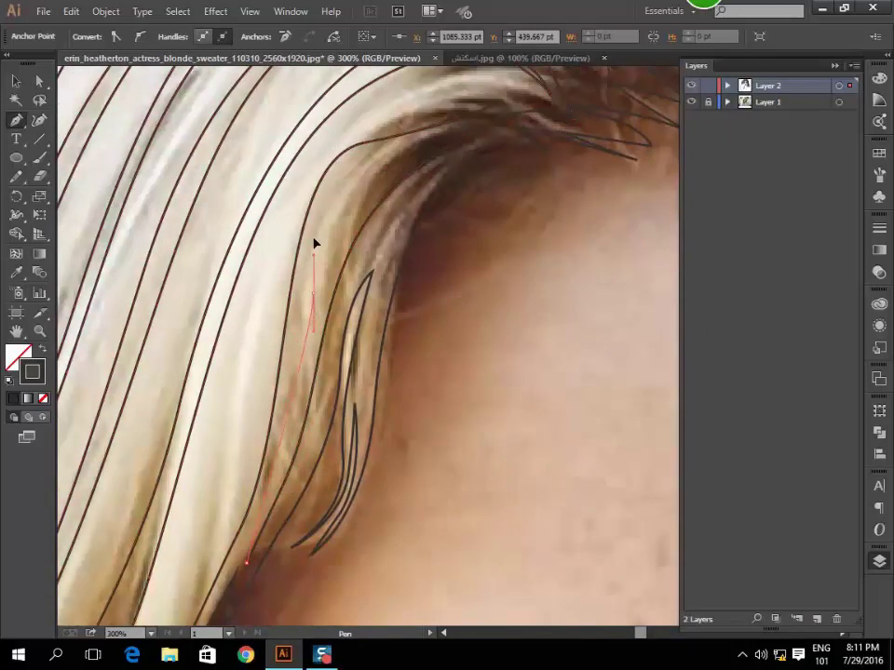
{"action": "left_click_drag", "start_coordinate": [503, 100], "coordinate": [507, 104]}
{"action": "scroll", "coordinate": [504, 107], "scroll_direction": "up", "scroll_amount": 2}
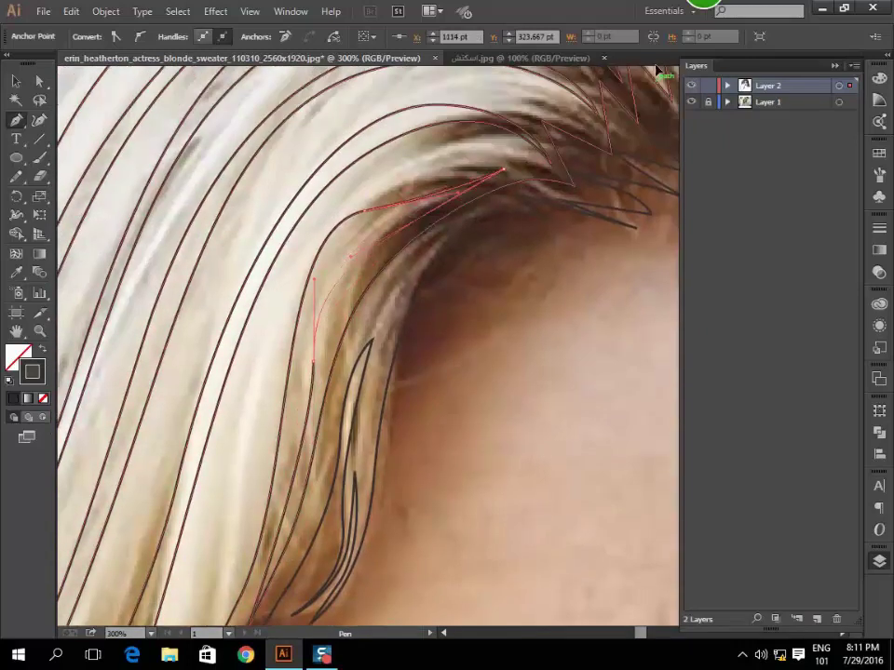
{"action": "scroll", "coordinate": [674, 147], "scroll_direction": "up", "scroll_amount": 2}
{"action": "scroll", "coordinate": [517, 320], "scroll_direction": "down", "scroll_amount": 2}
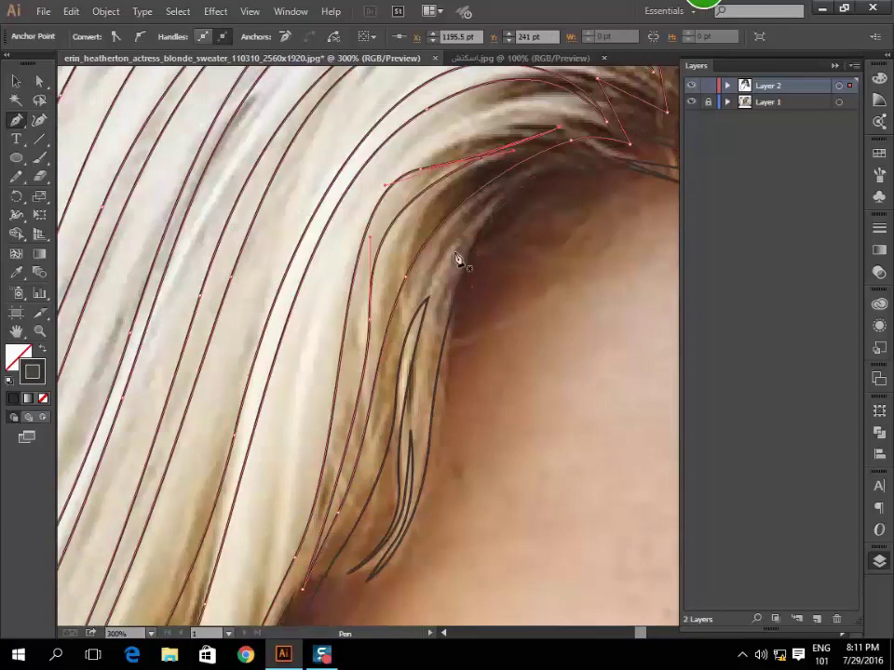
{"action": "left_click_drag", "start_coordinate": [459, 256], "coordinate": [430, 463]}
{"action": "left_click", "coordinate": [429, 463]}
{"action": "left_click_drag", "start_coordinate": [454, 252], "coordinate": [457, 258]}
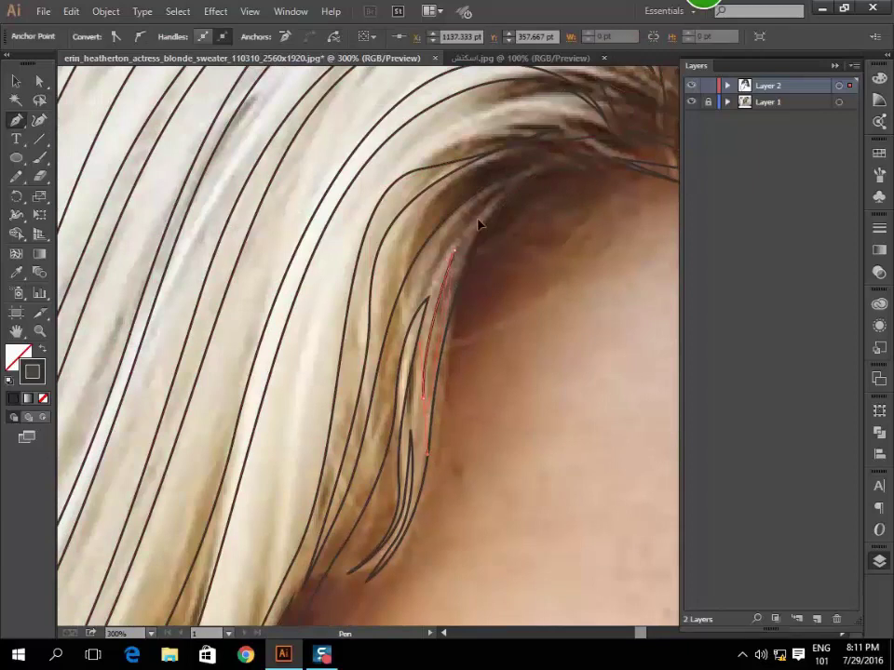
Give all hair strands black fill with no outline and hide the reference photo layer.
{"action": "key", "text": "ctrl+a"}
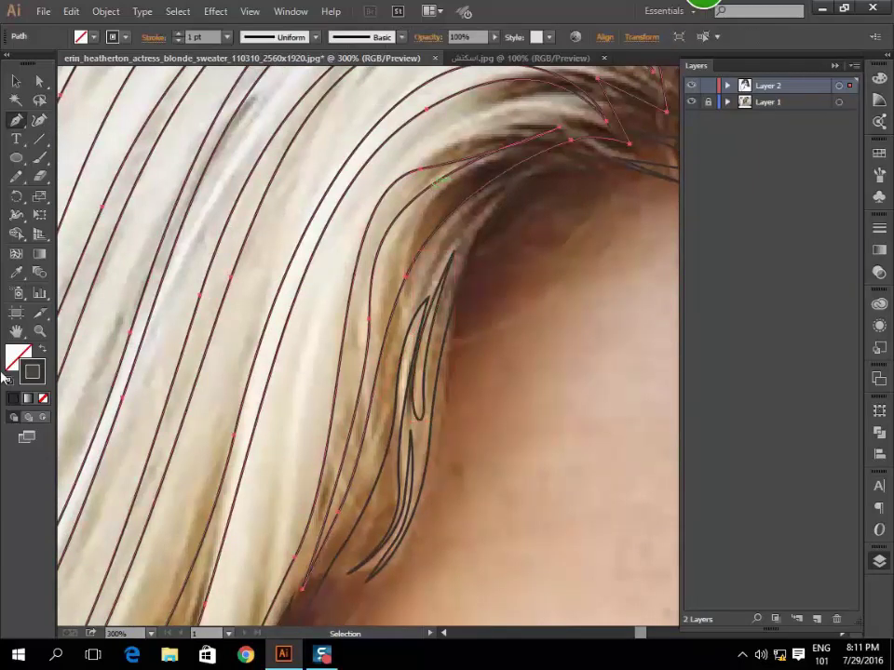
{"action": "left_click", "coordinate": [41, 349]}
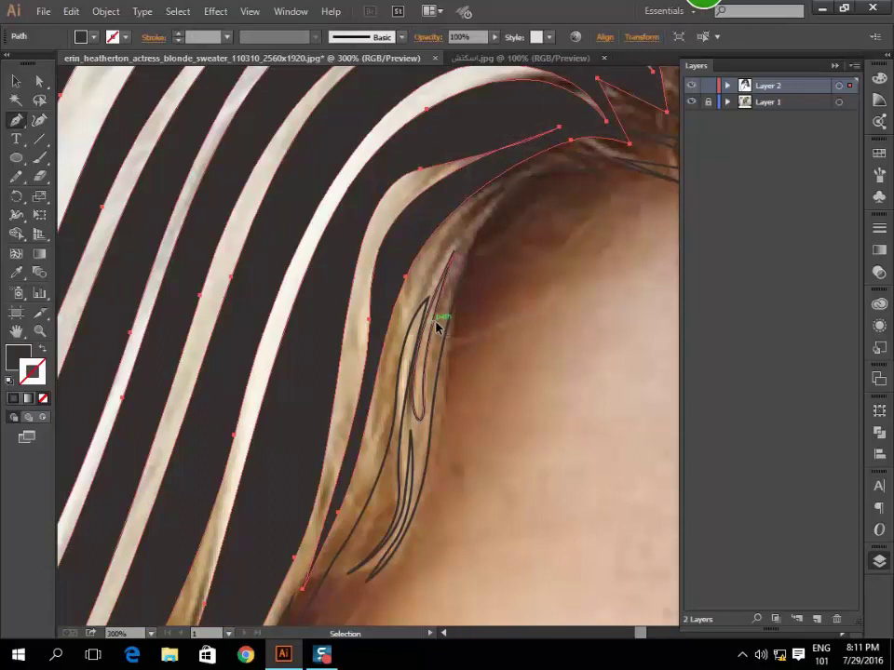
{"action": "left_click", "coordinate": [438, 326], "text": "ctrl"}
{"action": "left_click", "coordinate": [524, 407], "text": "ctrl"}
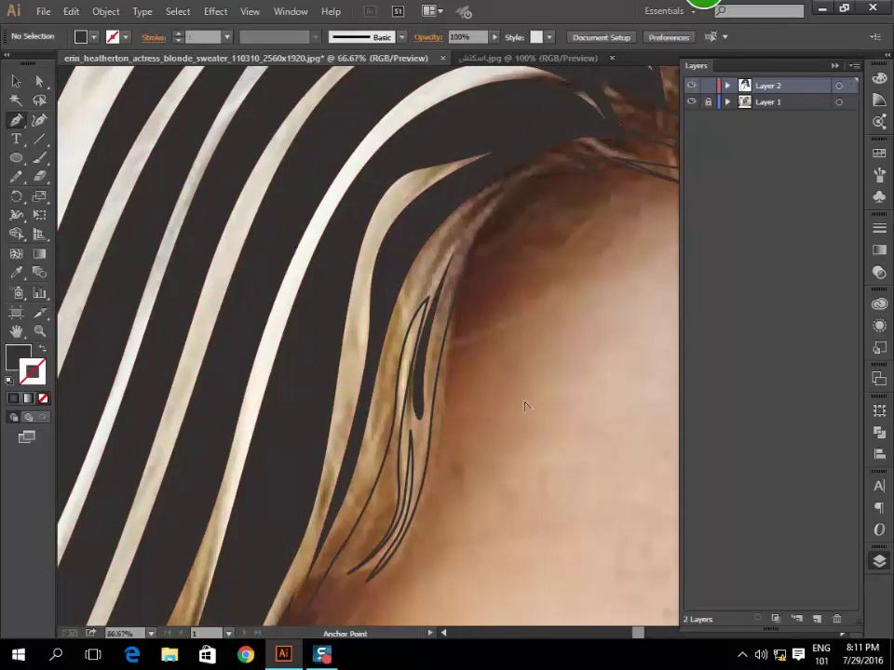
{"action": "scroll", "coordinate": [678, 180], "scroll_direction": "down", "scroll_amount": 3}
{"action": "scroll", "coordinate": [677, 140], "scroll_direction": "down", "scroll_amount": 3}
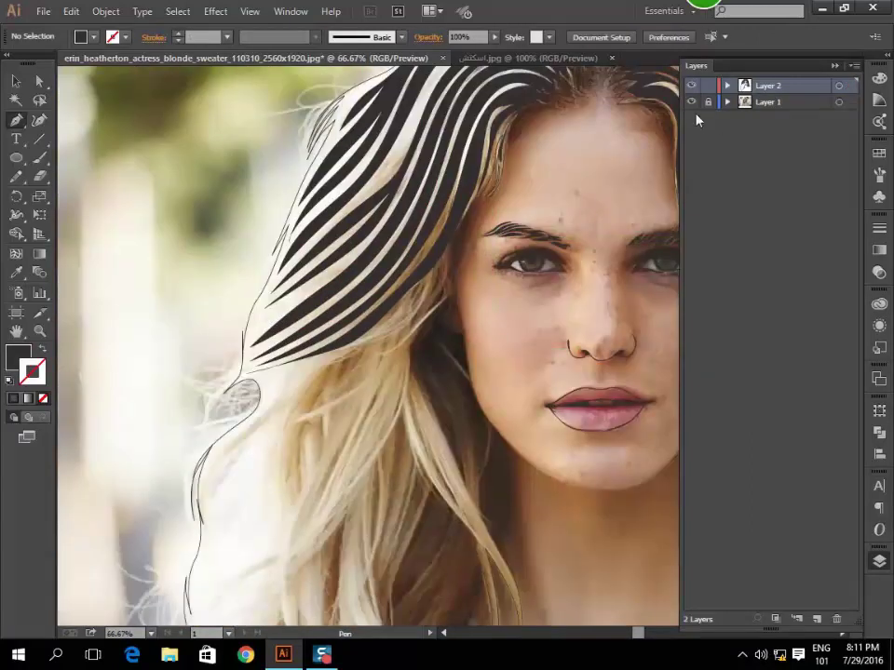
{"action": "left_click", "coordinate": [692, 103]}
Start a new strand path on the hair with a curved point.
{"action": "scroll", "coordinate": [402, 259], "scroll_direction": "down", "scroll_amount": 2}
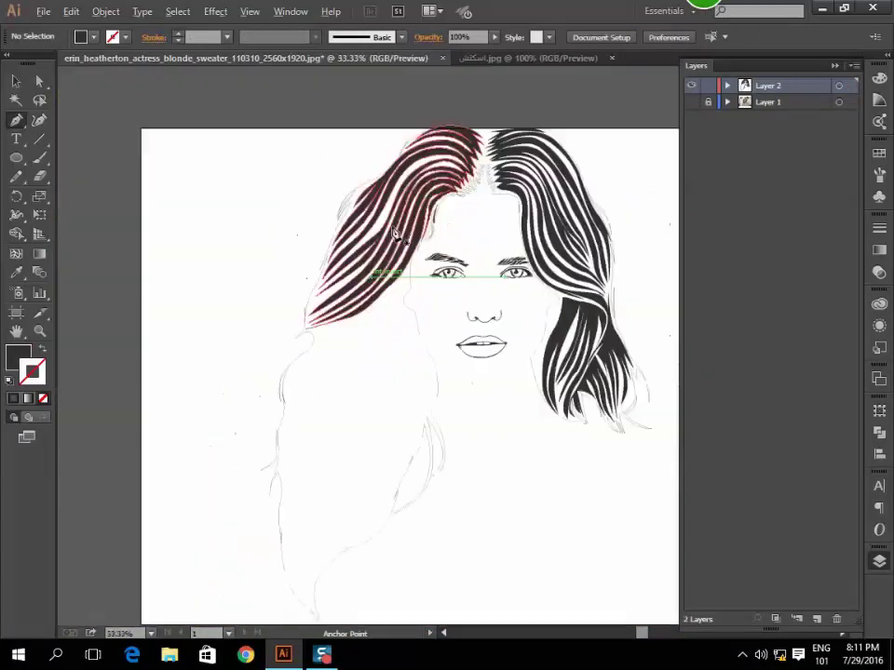
{"action": "scroll", "coordinate": [359, 323], "scroll_direction": "up", "scroll_amount": 3}
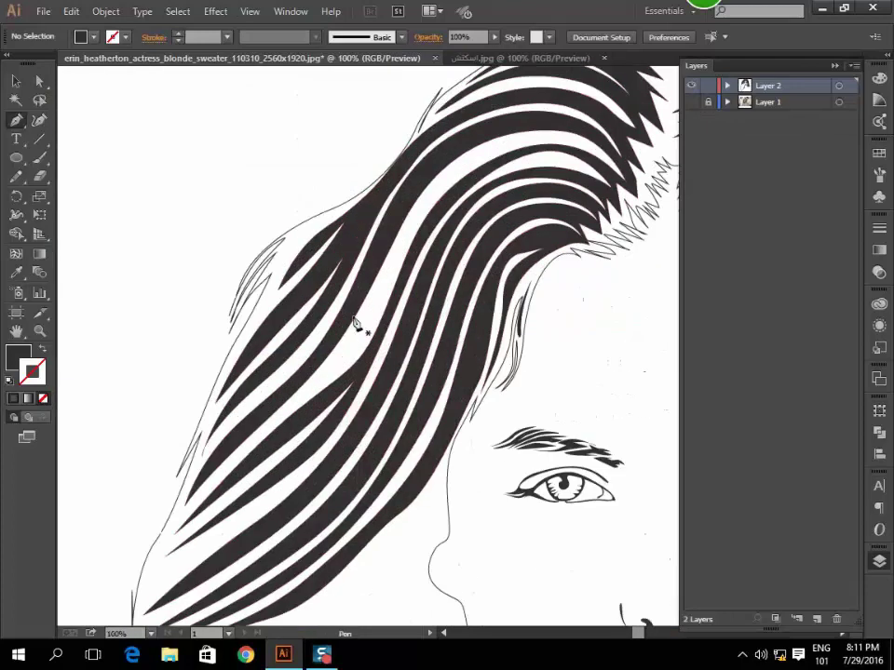
{"action": "left_click", "coordinate": [280, 414]}
{"action": "left_click", "coordinate": [398, 249]}
{"action": "scroll", "coordinate": [409, 233], "scroll_direction": "up", "scroll_amount": 1}
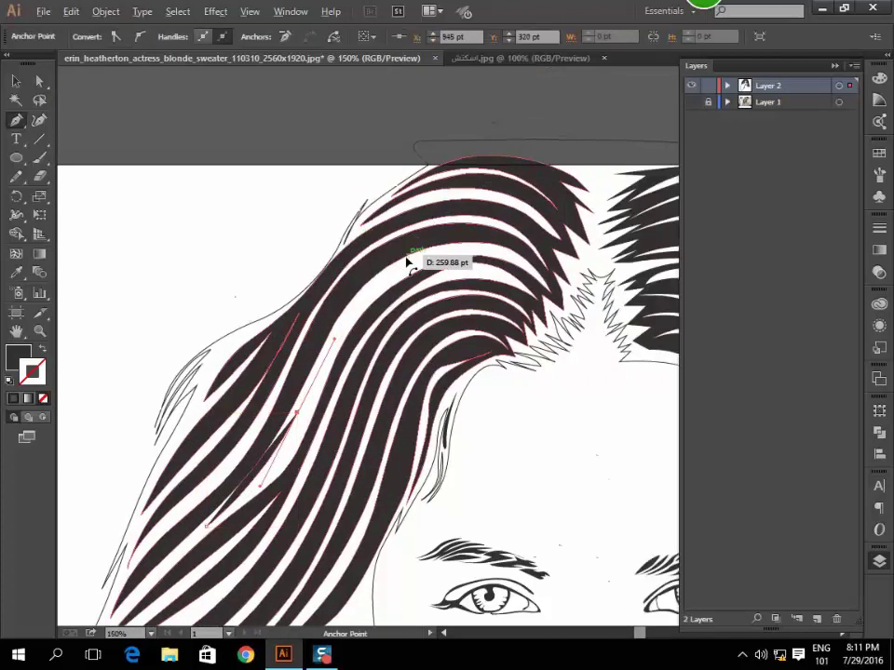
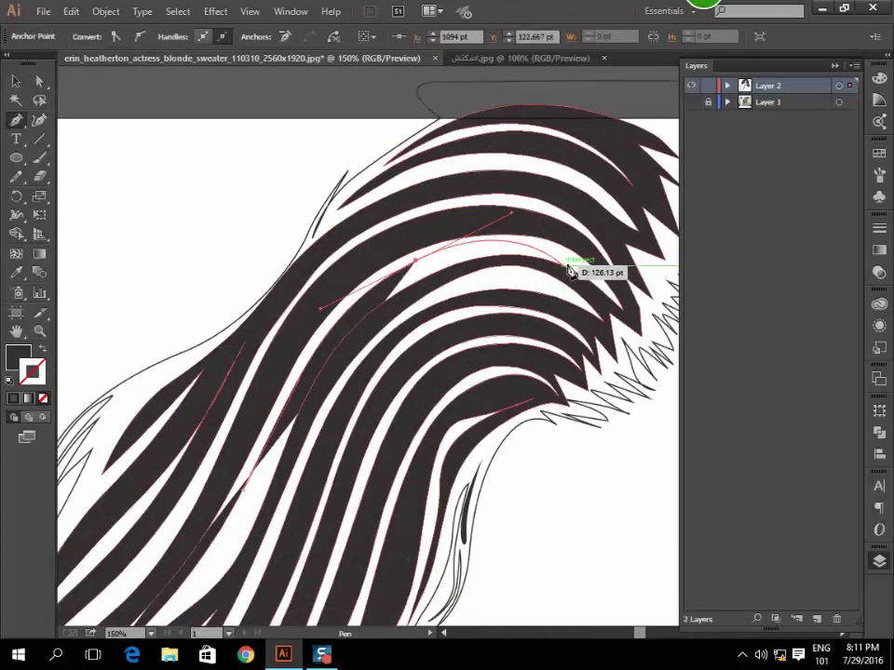
Finish tracing the left-side hair strand with several more curved anchors down its length.
{"action": "mouse_move", "coordinate": [574, 265]}
{"action": "left_mouse_down"}
{"action": "mouse_move", "coordinate": [71, 370]}
{"action": "mouse_move", "coordinate": [345, 331]}
{"action": "left_mouse_up"}
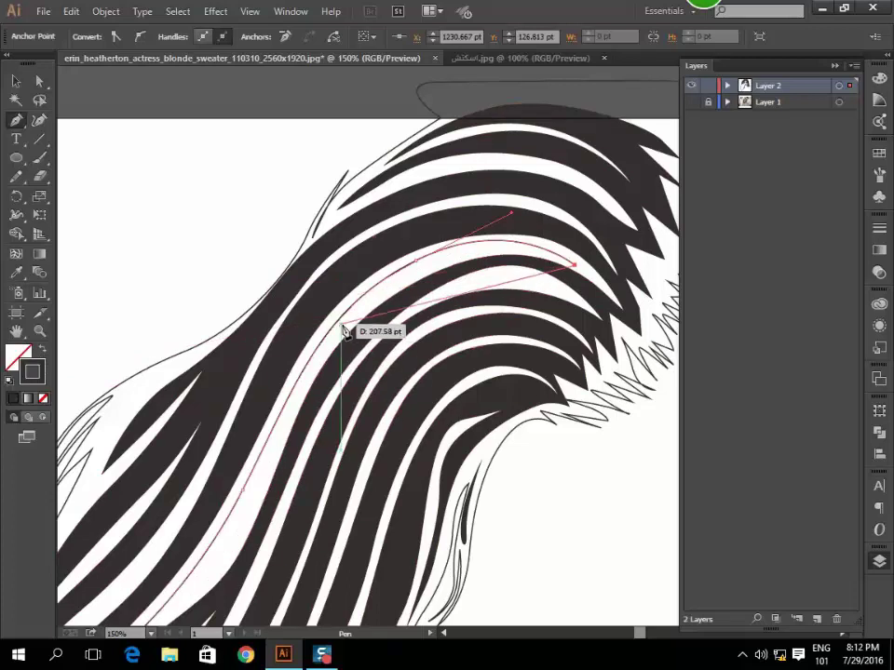
{"action": "scroll", "coordinate": [233, 457], "scroll_direction": "down", "scroll_amount": 3}
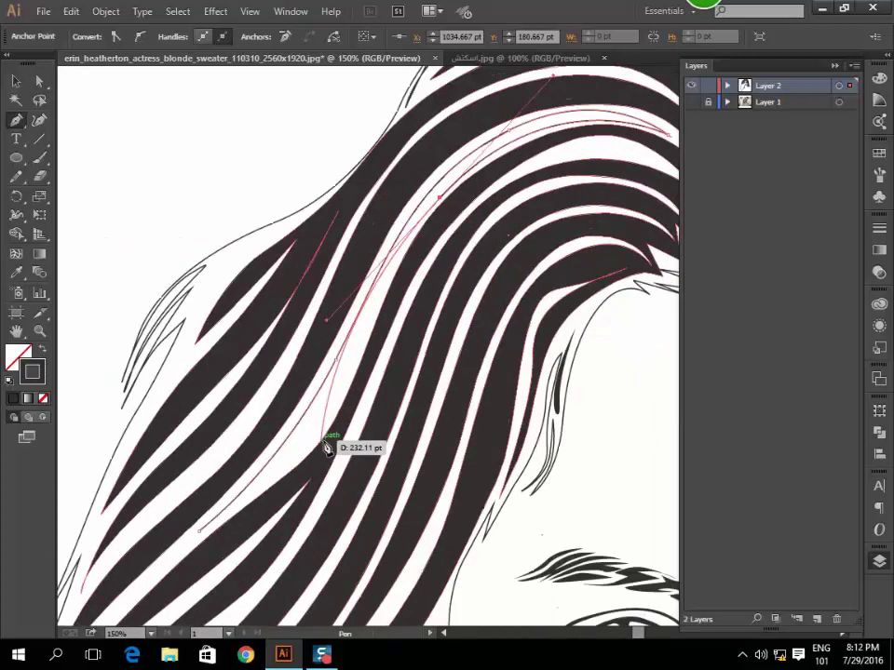
{"action": "left_click_drag", "start_coordinate": [320, 440], "coordinate": [316, 434]}
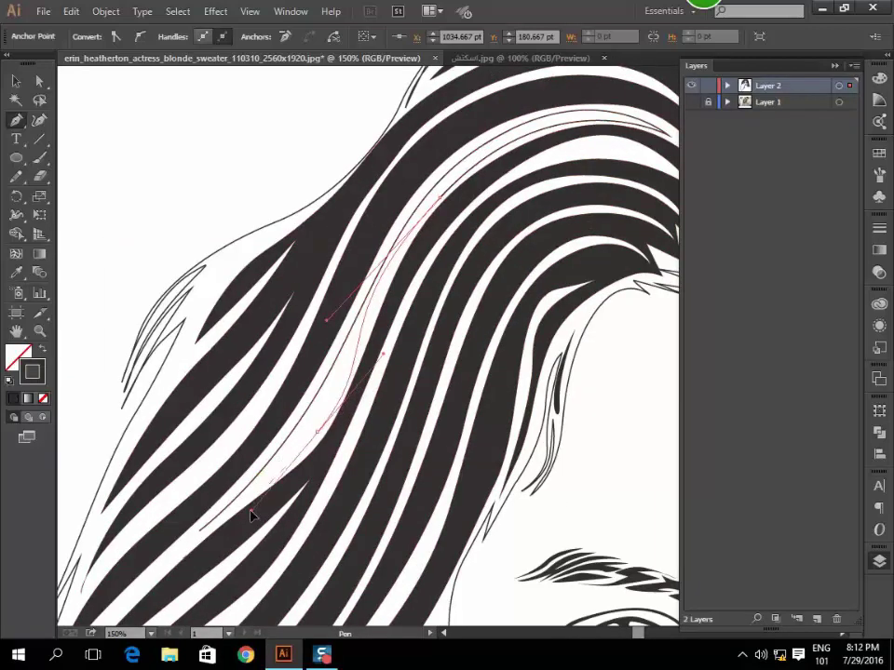
{"action": "left_click_drag", "start_coordinate": [249, 512], "coordinate": [417, 419]}
{"action": "left_click_drag", "start_coordinate": [366, 438], "coordinate": [324, 482]}
{"action": "left_click_drag", "start_coordinate": [263, 539], "coordinate": [381, 435]}
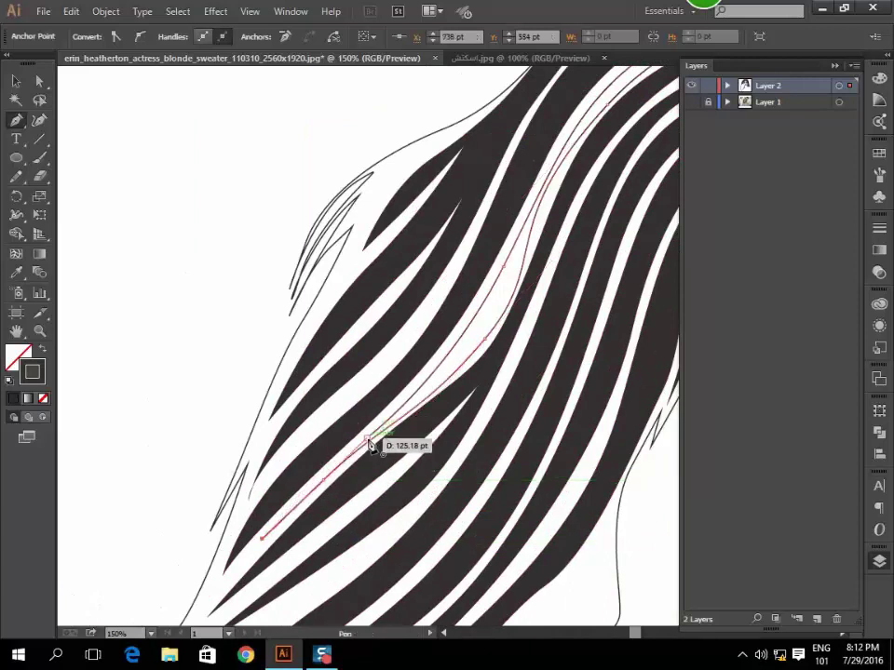
Deselect the finished strand and zoom out to view the whole face.
{"action": "key", "text": "ctrl+minus"}
{"action": "key", "text": "ctrl+minus"}
{"action": "key", "text": "ctrl+minus"}
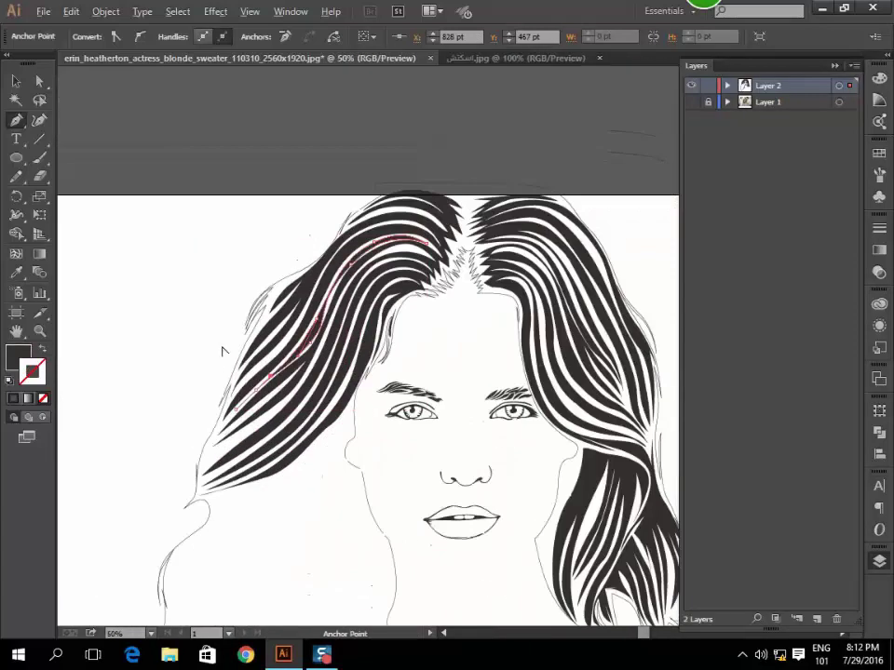
{"action": "left_click", "coordinate": [184, 311], "text": "ctrl"}
{"action": "scroll", "coordinate": [184, 311], "scroll_direction": "down", "scroll_amount": 2}
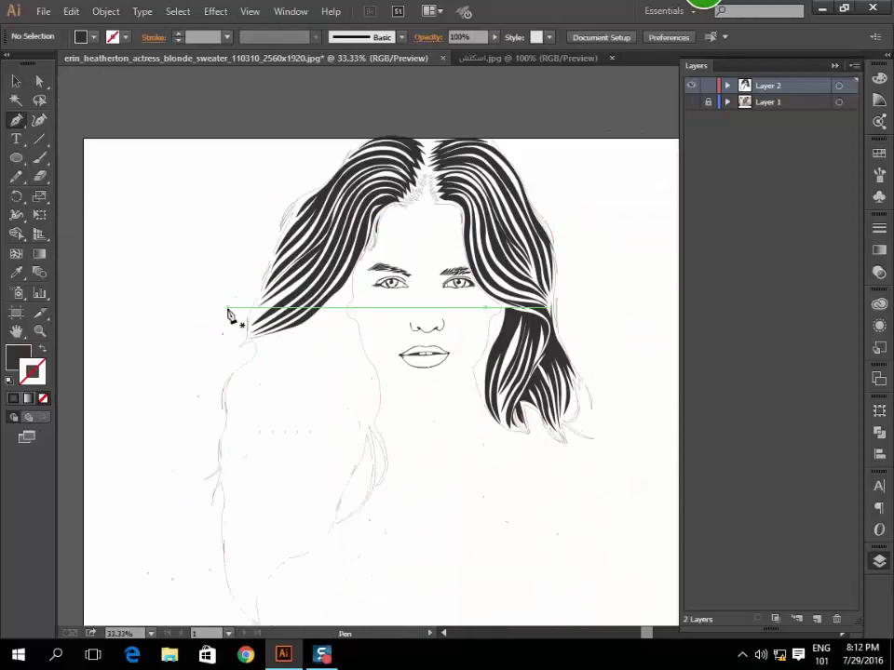
{"action": "scroll", "coordinate": [316, 388], "scroll_direction": "up", "scroll_amount": 1}
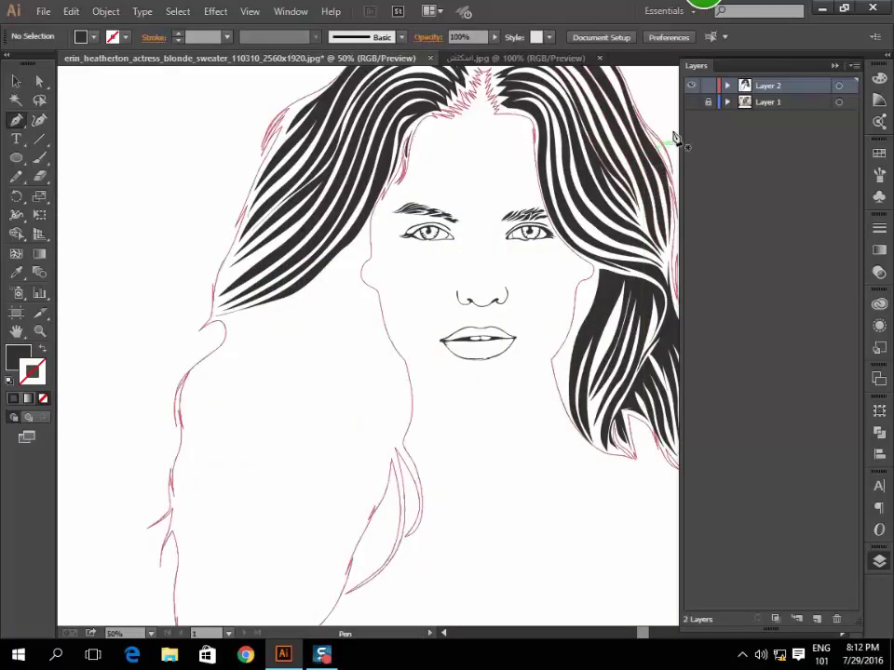
Show the reference photo beneath the line art and pan to the strands below the chin.
{"action": "left_click", "coordinate": [691, 101]}
{"action": "scroll", "coordinate": [280, 335], "scroll_direction": "up", "scroll_amount": 1}
{"action": "scroll", "coordinate": [276, 334], "scroll_direction": "up", "scroll_amount": 1}
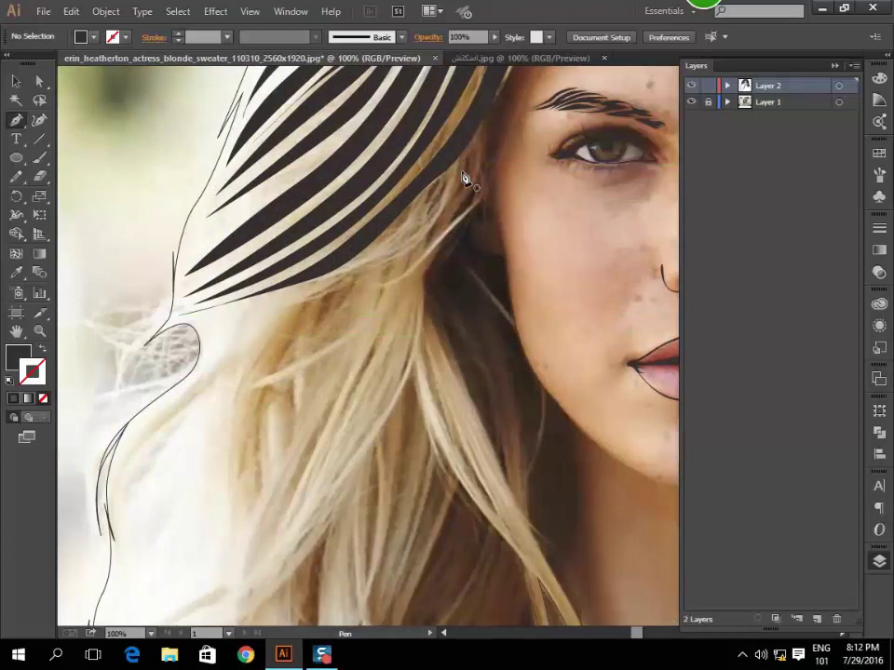
{"action": "scroll", "coordinate": [465, 179], "scroll_direction": "left", "scroll_amount": 1}
{"action": "scroll", "coordinate": [372, 195], "scroll_direction": "right", "scroll_amount": 2}
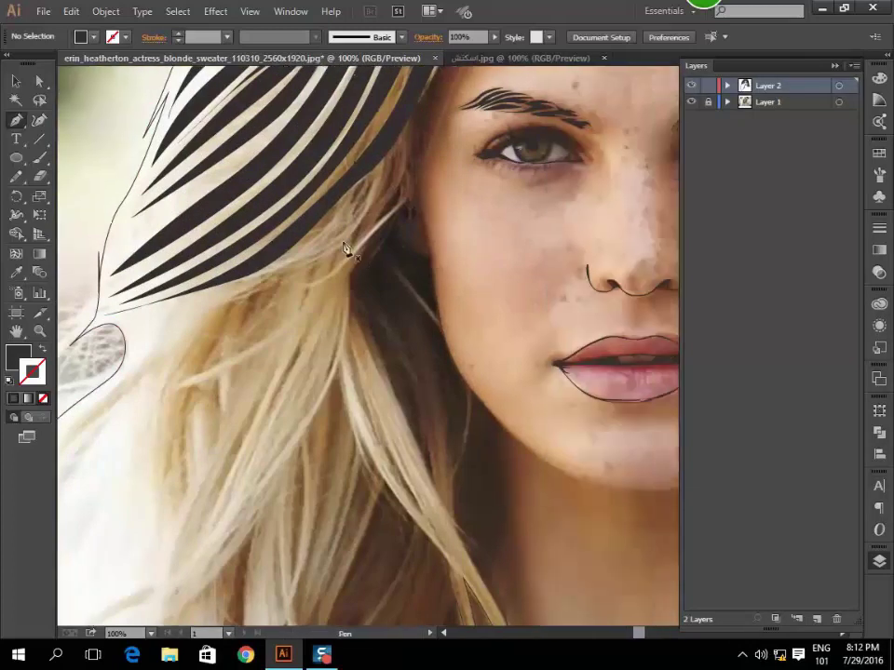
Start a new outline on a loose strand below the chin with a sharp tip and curved points.
{"action": "left_click_drag", "start_coordinate": [407, 149], "coordinate": [377, 252]}
{"action": "scroll", "coordinate": [351, 284], "scroll_direction": "down", "scroll_amount": 3}
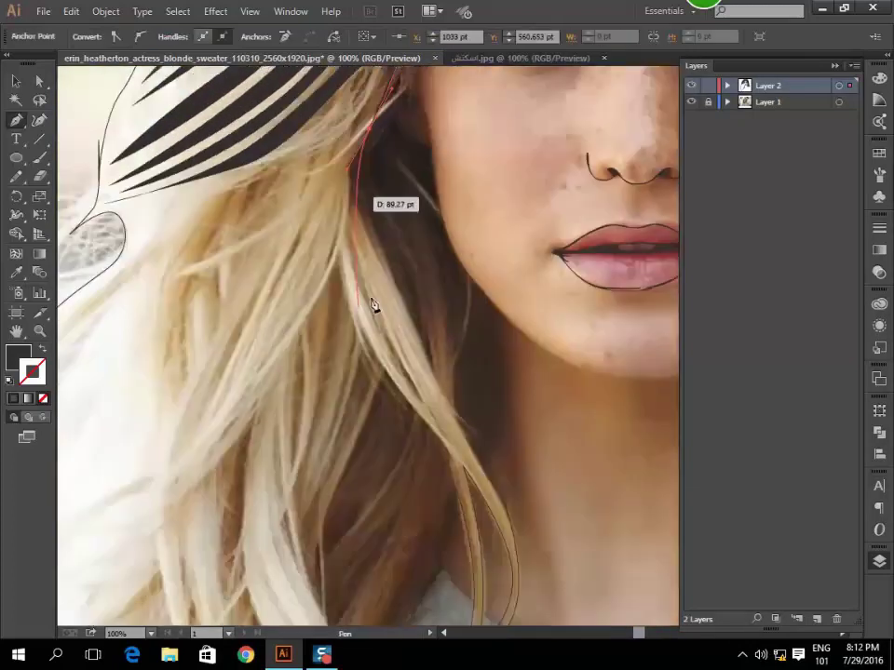
{"action": "scroll", "coordinate": [433, 340], "scroll_direction": "down", "scroll_amount": 2}
{"action": "left_click_drag", "start_coordinate": [455, 346], "coordinate": [484, 347]}
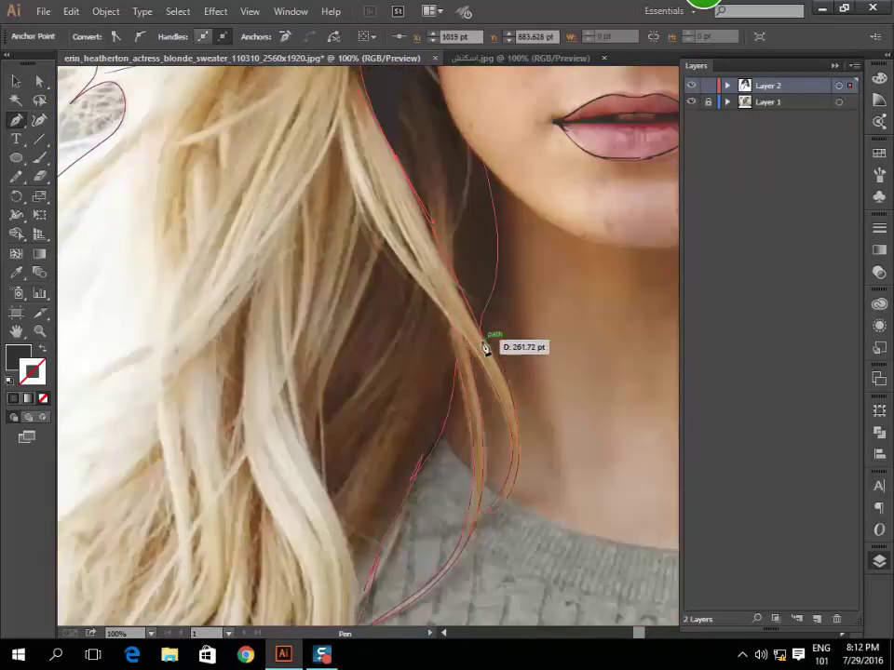
{"action": "scroll", "coordinate": [492, 368], "scroll_direction": "up", "scroll_amount": 2}
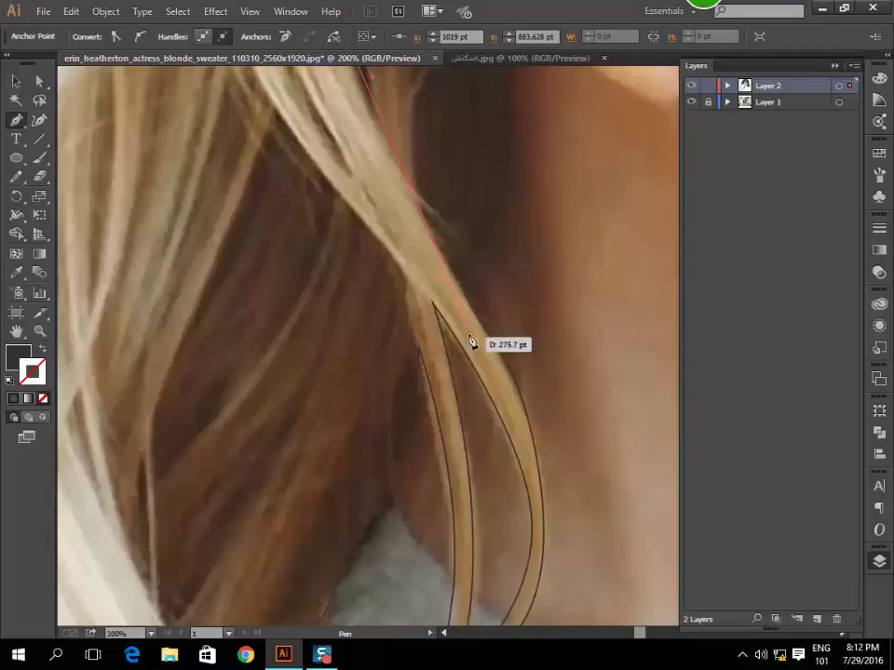
{"action": "left_click", "coordinate": [515, 381]}
{"action": "mouse_move", "coordinate": [528, 466]}
{"action": "left_mouse_down"}
{"action": "mouse_move", "coordinate": [42, 368]}
{"action": "mouse_move", "coordinate": [364, 321]}
{"action": "left_mouse_up"}
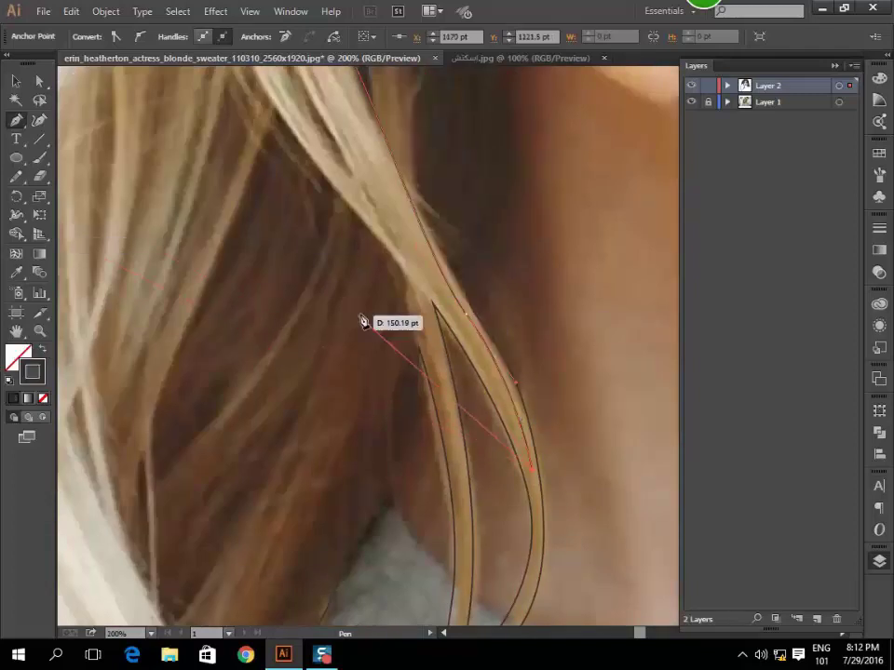
{"action": "left_click_drag", "start_coordinate": [386, 234], "coordinate": [290, 322]}
{"action": "scroll", "coordinate": [290, 322], "scroll_direction": "up", "scroll_amount": 5}
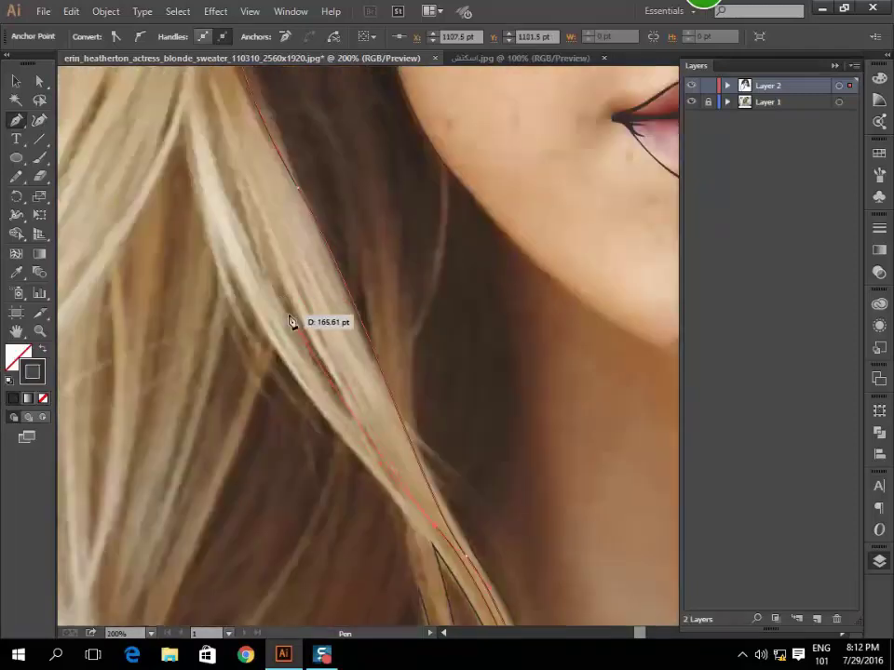
{"action": "scroll", "coordinate": [220, 179], "scroll_direction": "up", "scroll_amount": 3}
Continue the strand outline with a curved segment and fix its lower end point.
{"action": "left_click_drag", "start_coordinate": [209, 213], "coordinate": [307, 530]}
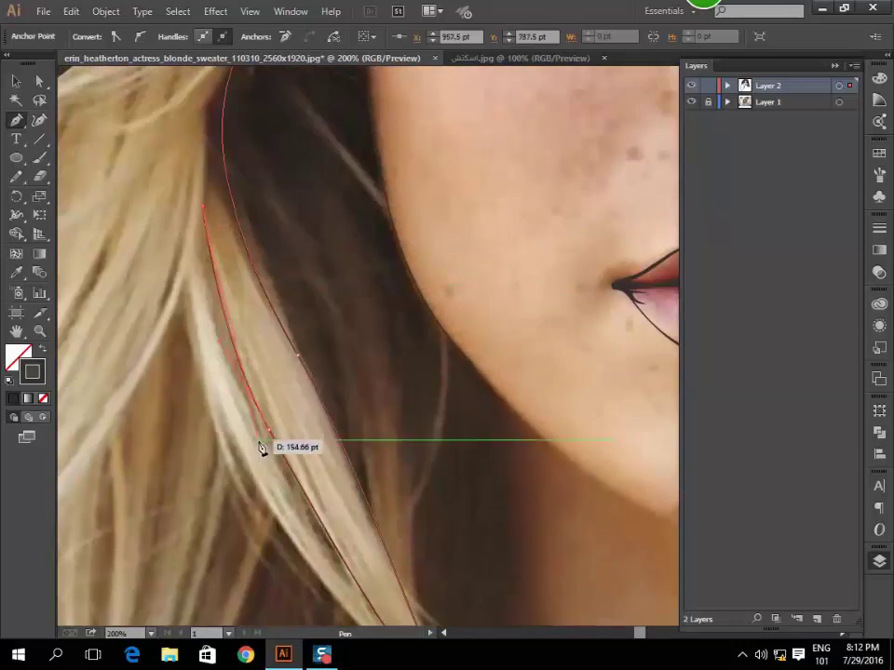
{"action": "scroll", "coordinate": [307, 530], "scroll_direction": "down", "scroll_amount": 5}
{"action": "left_click_drag", "start_coordinate": [354, 386], "coordinate": [433, 481]}
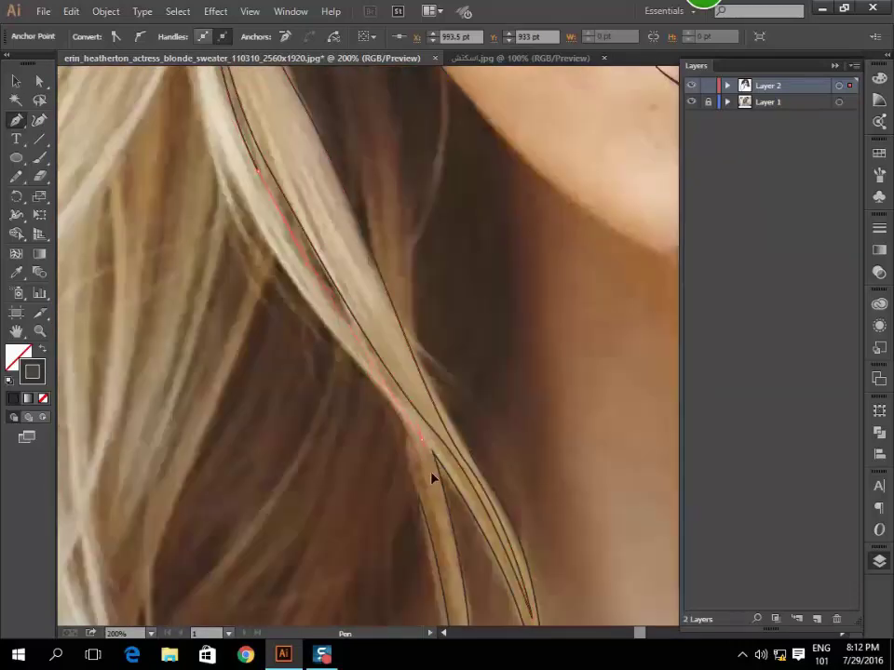
{"action": "scroll", "coordinate": [433, 481], "scroll_direction": "down", "scroll_amount": 3}
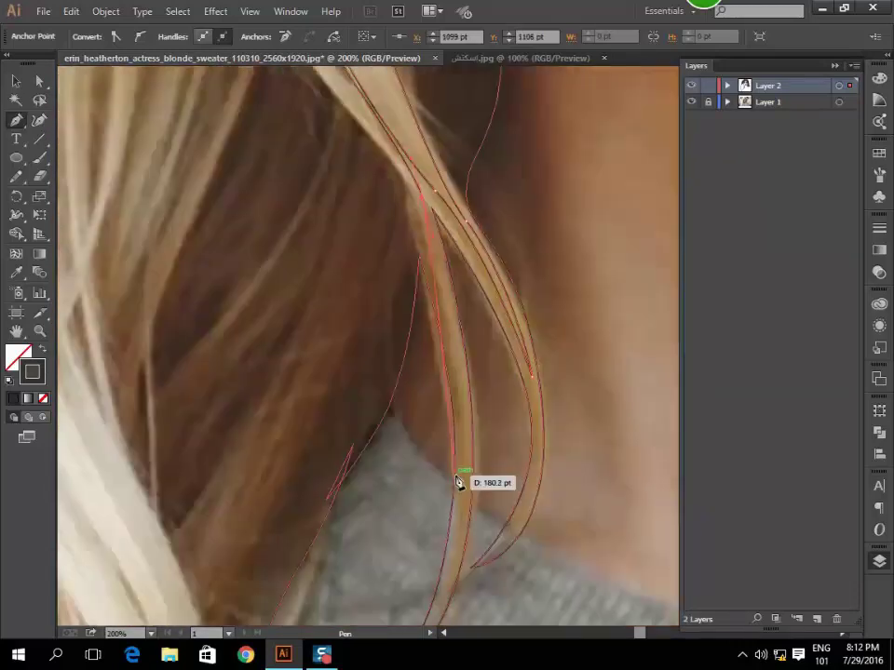
{"action": "left_click", "coordinate": [455, 587]}
{"action": "scroll", "coordinate": [443, 592], "scroll_direction": "down", "scroll_amount": 3}
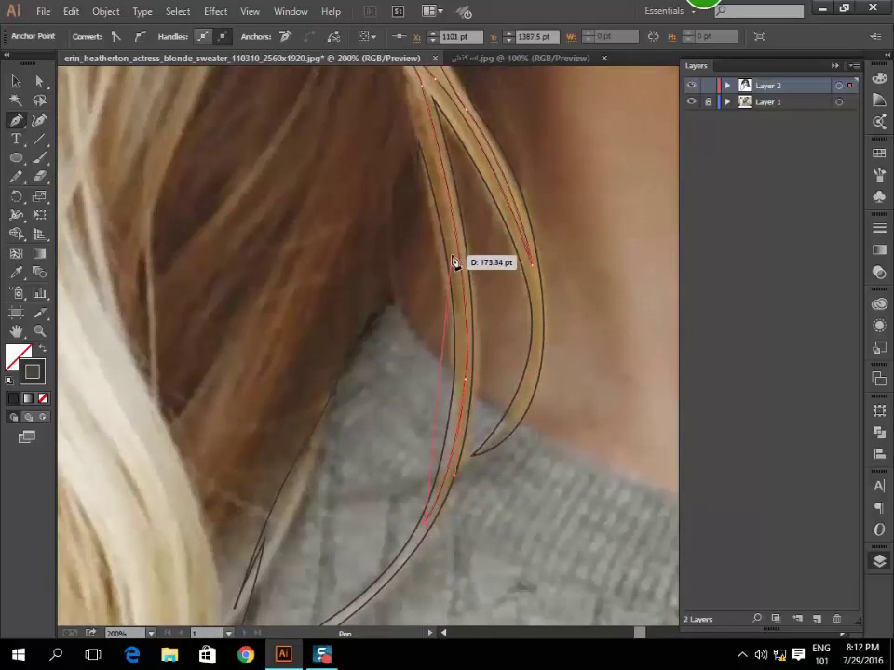
{"action": "left_click_drag", "start_coordinate": [423, 139], "coordinate": [419, 110]}
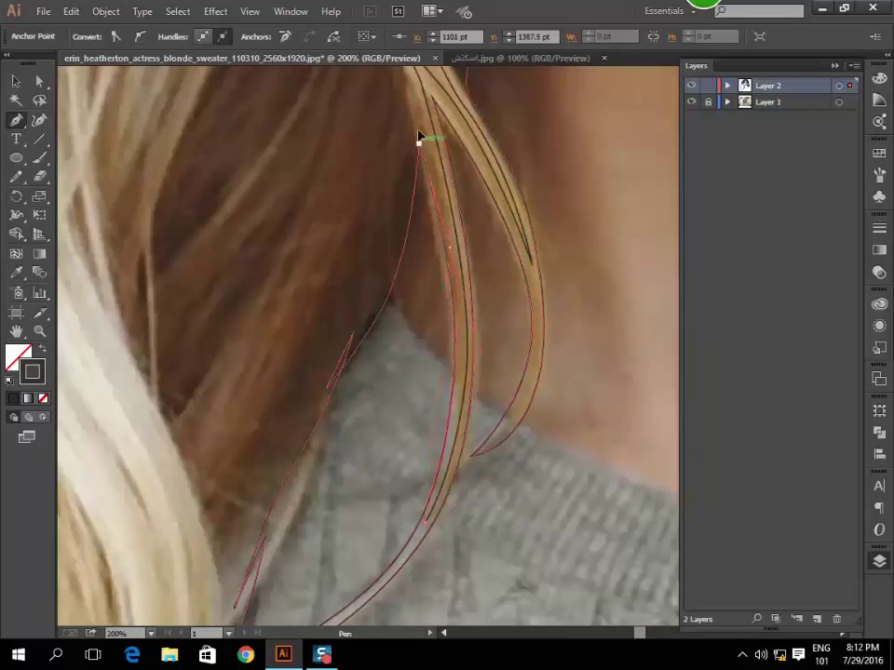
{"action": "scroll", "coordinate": [423, 103], "scroll_direction": "up", "scroll_amount": 3}
{"action": "scroll", "coordinate": [422, 104], "scroll_direction": "up", "scroll_amount": 4}
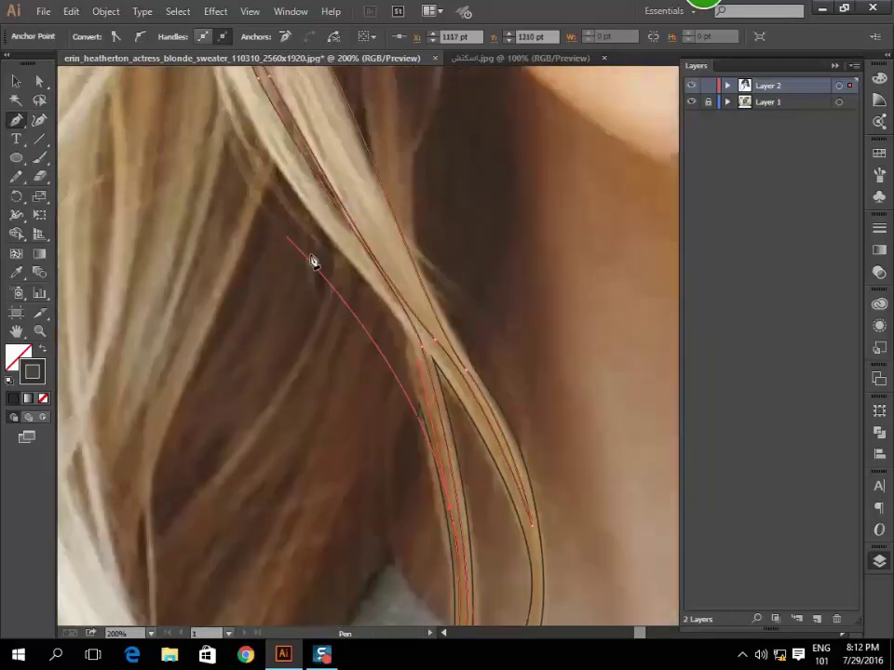
Add points back up the strand toward its top.
{"action": "left_click", "coordinate": [360, 271]}
{"action": "scroll", "coordinate": [299, 210], "scroll_direction": "up", "scroll_amount": 2}
{"action": "scroll", "coordinate": [150, 155], "scroll_direction": "up", "scroll_amount": 2}
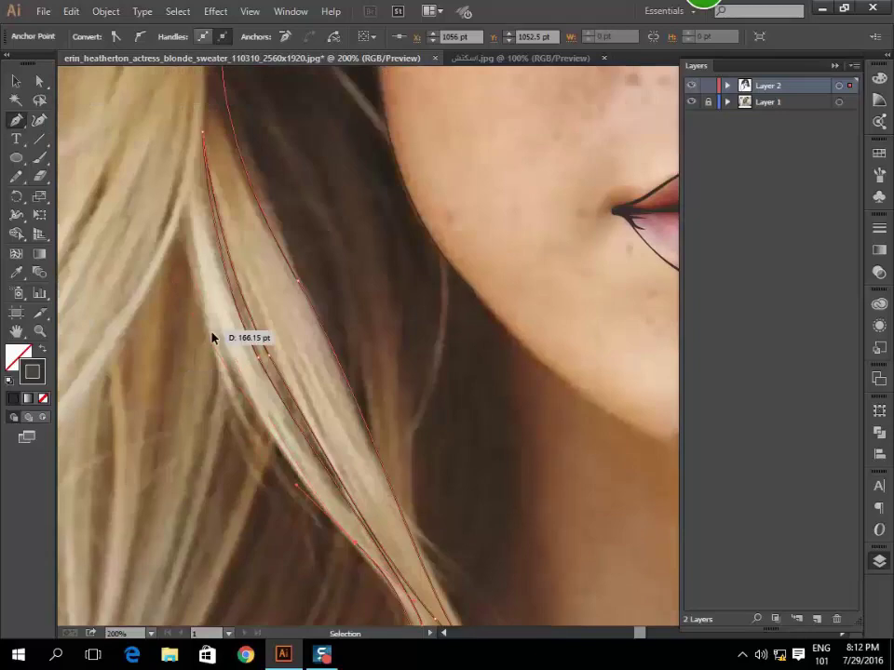
{"action": "scroll", "coordinate": [213, 339], "scroll_direction": "up", "scroll_amount": 2}
{"action": "left_click", "coordinate": [240, 179]}
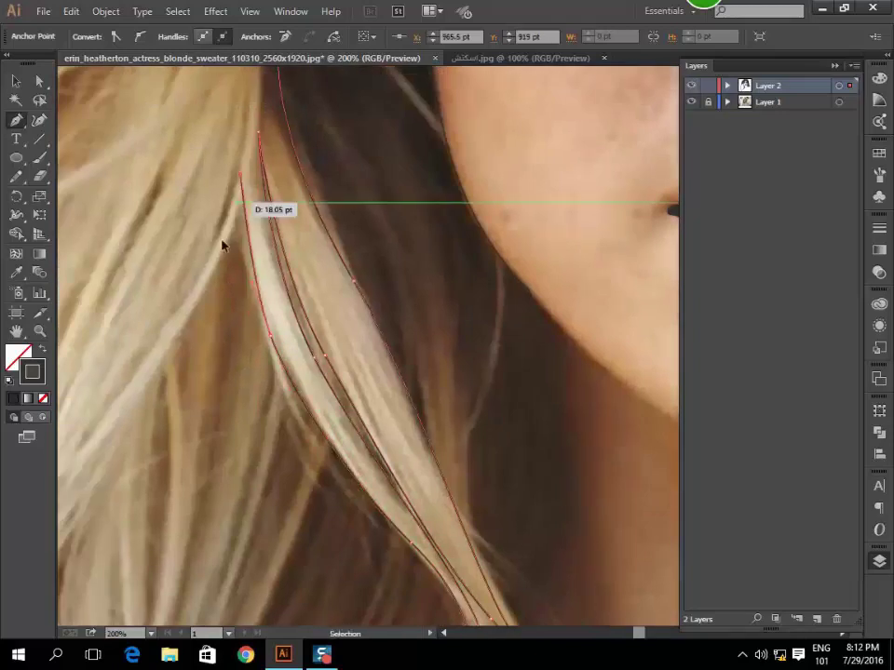
{"action": "scroll", "coordinate": [224, 243], "scroll_direction": "left", "scroll_amount": 5}
{"action": "left_click", "coordinate": [343, 451]}
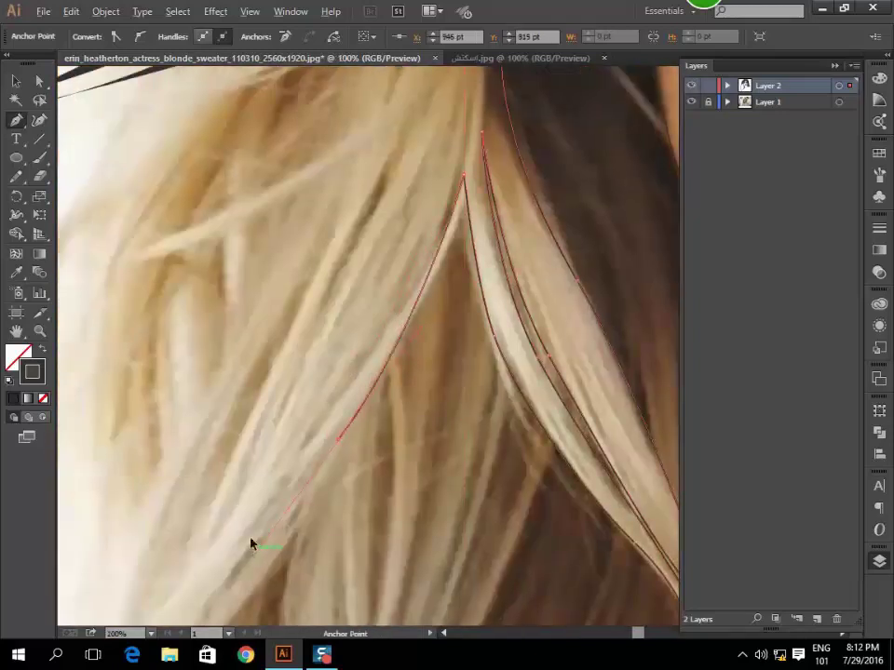
Trace a hair strand outline up through the hair and back down to its lower tip.
{"action": "scroll", "coordinate": [253, 535], "scroll_direction": "down", "scroll_amount": 1}
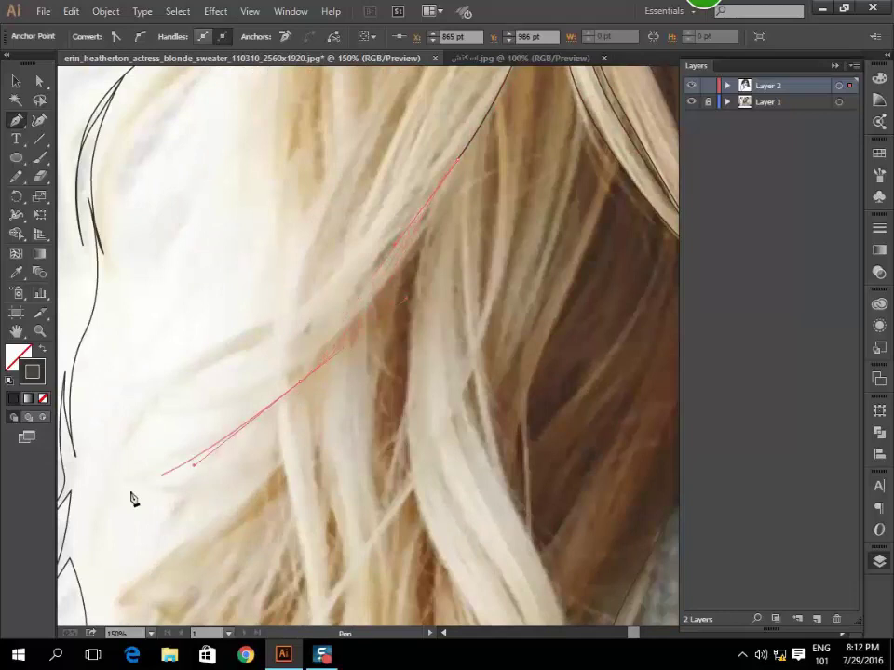
{"action": "left_click_drag", "start_coordinate": [192, 455], "coordinate": [282, 383]}
{"action": "scroll", "coordinate": [356, 315], "scroll_direction": "up", "scroll_amount": 2}
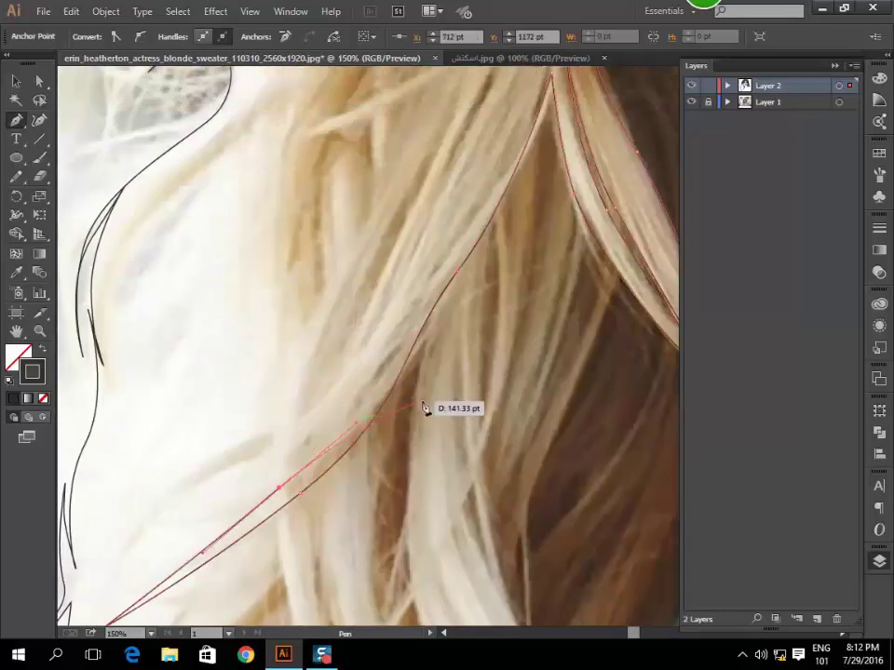
{"action": "left_click_drag", "start_coordinate": [391, 437], "coordinate": [447, 303]}
{"action": "left_click_drag", "start_coordinate": [486, 374], "coordinate": [507, 275]}
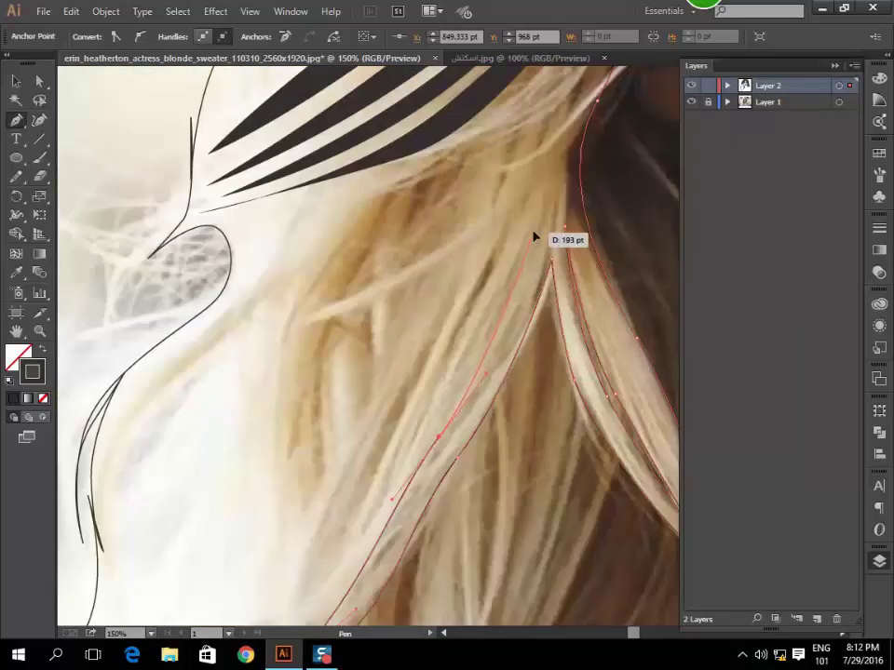
{"action": "mouse_move", "coordinate": [548, 178]}
{"action": "left_mouse_down"}
{"action": "mouse_move", "coordinate": [419, 456]}
{"action": "mouse_move", "coordinate": [365, 501]}
{"action": "left_mouse_up"}
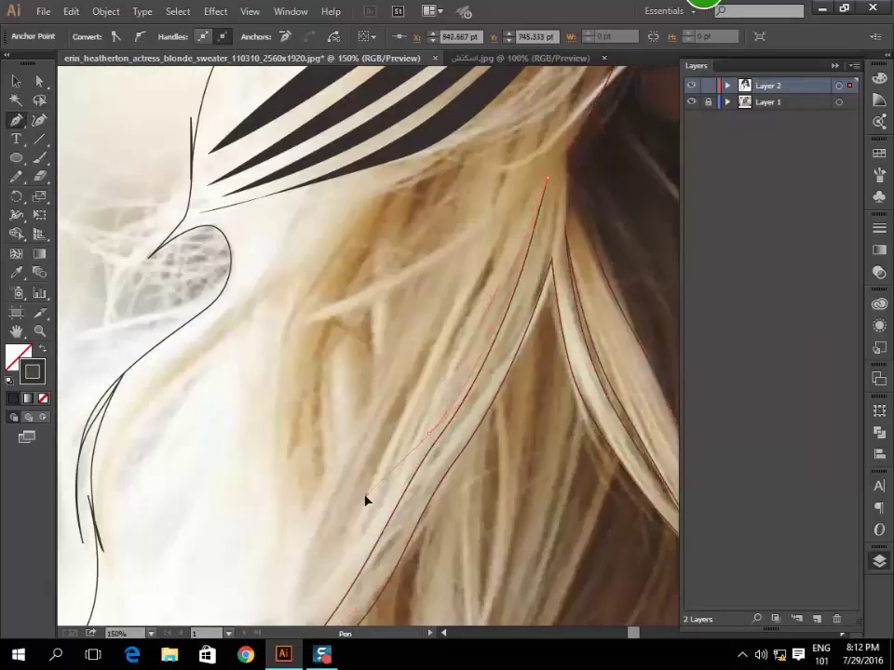
{"action": "scroll", "coordinate": [365, 502], "scroll_direction": "down", "scroll_amount": 3}
{"action": "left_click_drag", "start_coordinate": [502, 228], "coordinate": [331, 488]}
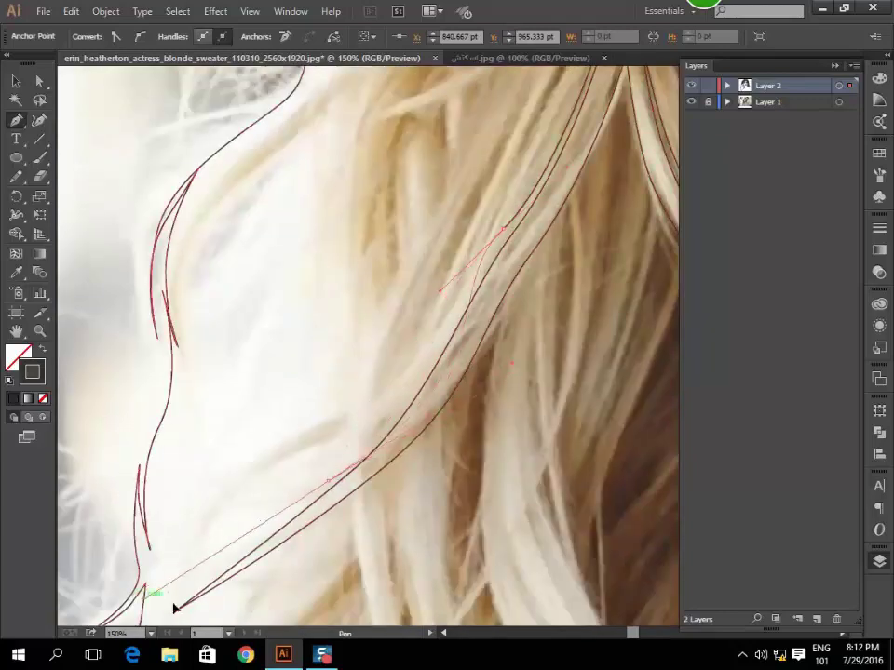
{"action": "mouse_move", "coordinate": [172, 594]}
{"action": "left_mouse_down"}
{"action": "mouse_move", "coordinate": [365, 416]}
{"action": "mouse_move", "coordinate": [412, 355]}
{"action": "left_mouse_up"}
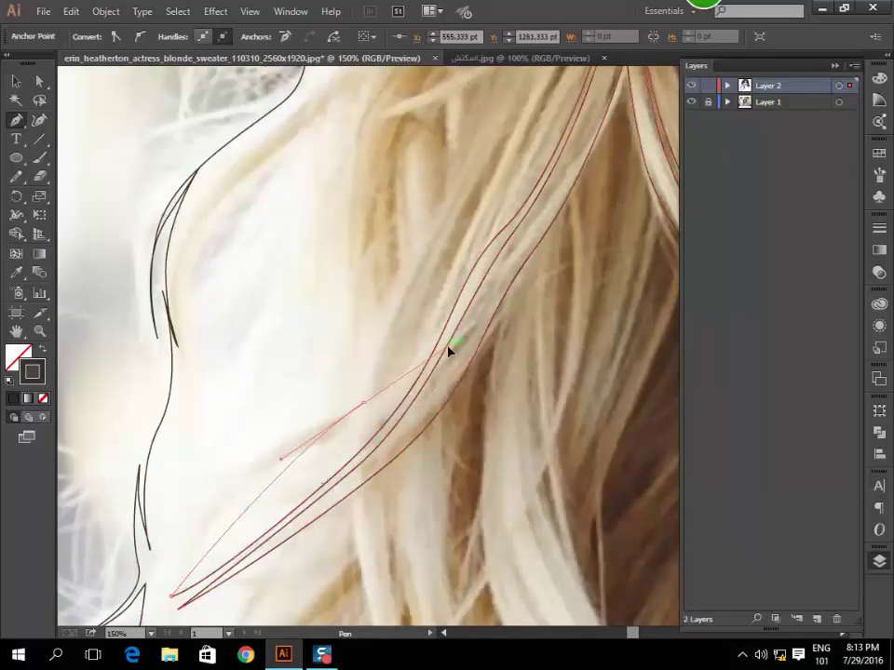
{"action": "scroll", "coordinate": [450, 343], "scroll_direction": "up", "scroll_amount": 3}
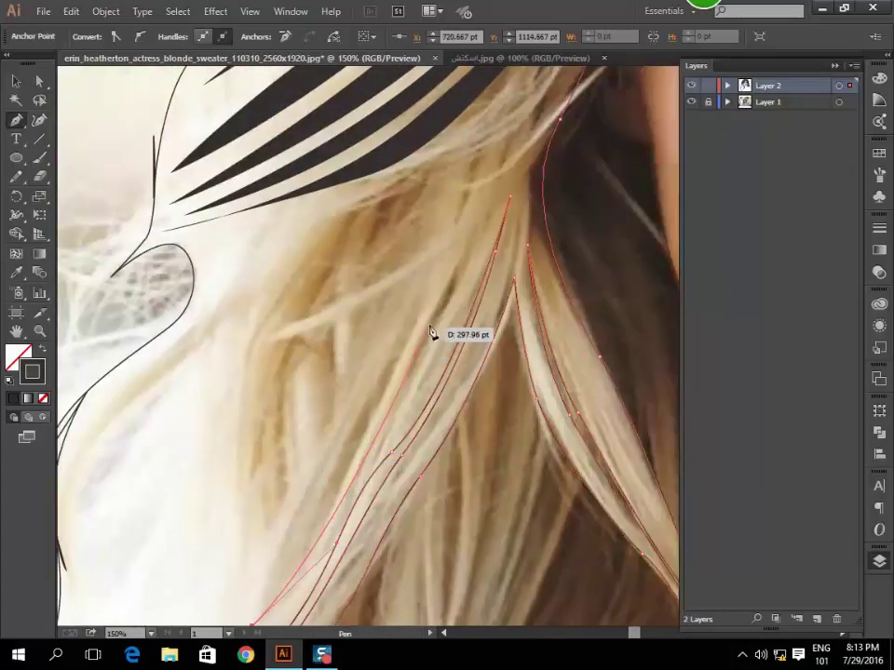
Add further curved anchors along the strand, ending with a corner point at its tip.
{"action": "left_click_drag", "start_coordinate": [428, 326], "coordinate": [397, 362]}
{"action": "left_click_drag", "start_coordinate": [361, 421], "coordinate": [309, 491]}
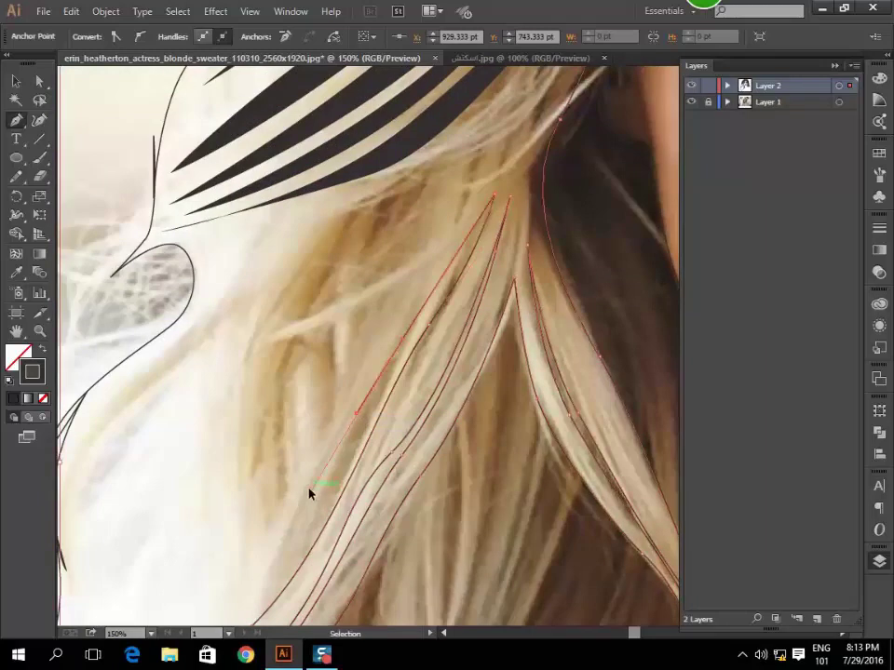
{"action": "scroll", "coordinate": [309, 490], "scroll_direction": "down", "scroll_amount": 3}
{"action": "left_click_drag", "start_coordinate": [316, 408], "coordinate": [176, 541]}
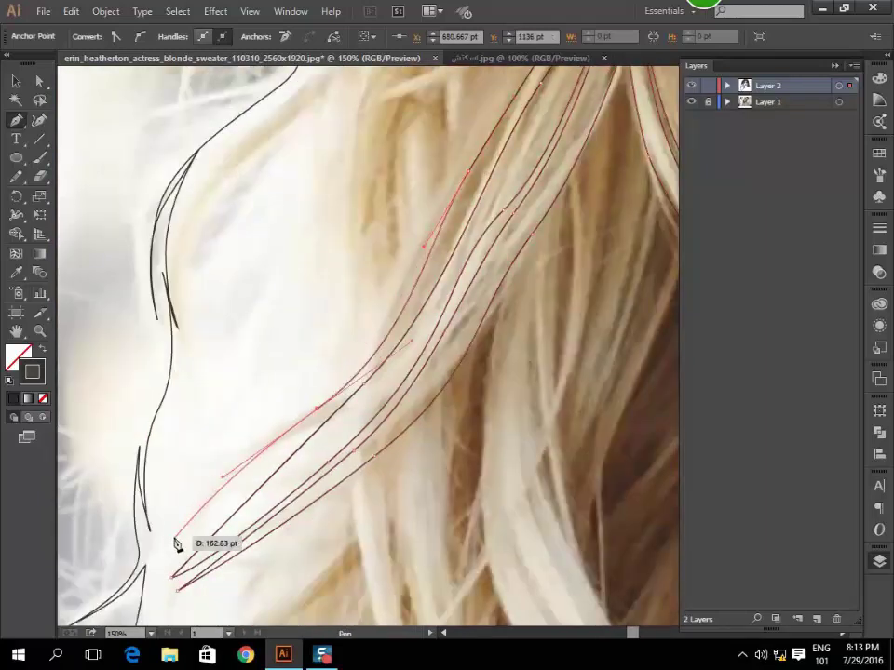
{"action": "left_click_drag", "start_coordinate": [373, 313], "coordinate": [424, 320]}
{"action": "scroll", "coordinate": [424, 319], "scroll_direction": "up", "scroll_amount": 3}
{"action": "scroll", "coordinate": [424, 319], "scroll_direction": "up", "scroll_amount": 3}
{"action": "scroll", "coordinate": [424, 319], "scroll_direction": "right", "scroll_amount": 2}
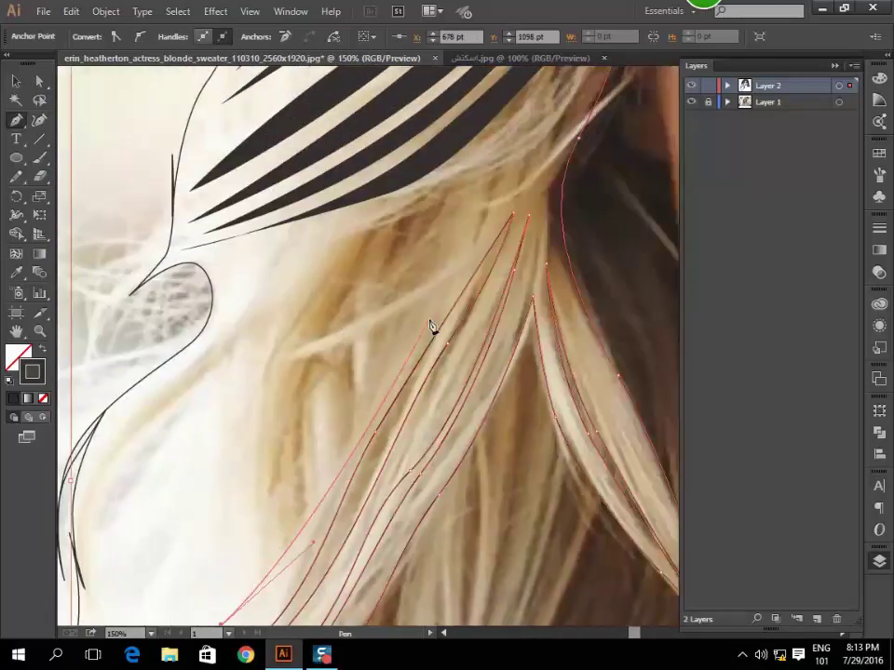
{"action": "left_click", "coordinate": [402, 326]}
Outline the next strand's edge, placing its lower tip and curving back toward its top.
{"action": "mouse_move", "coordinate": [489, 247]}
{"action": "left_mouse_down"}
{"action": "mouse_move", "coordinate": [382, 333]}
{"action": "mouse_move", "coordinate": [319, 352]}
{"action": "left_mouse_up"}
{"action": "left_click_drag", "start_coordinate": [217, 451], "coordinate": [339, 345]}
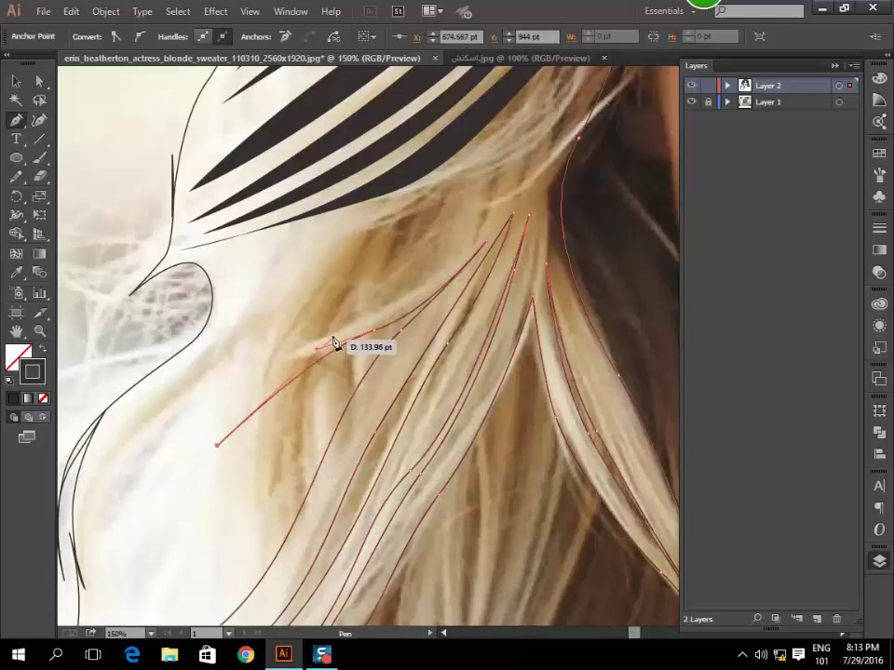
{"action": "mouse_move", "coordinate": [485, 229]}
{"action": "left_mouse_down"}
{"action": "mouse_move", "coordinate": [504, 176]}
{"action": "mouse_move", "coordinate": [436, 258]}
{"action": "left_mouse_up"}
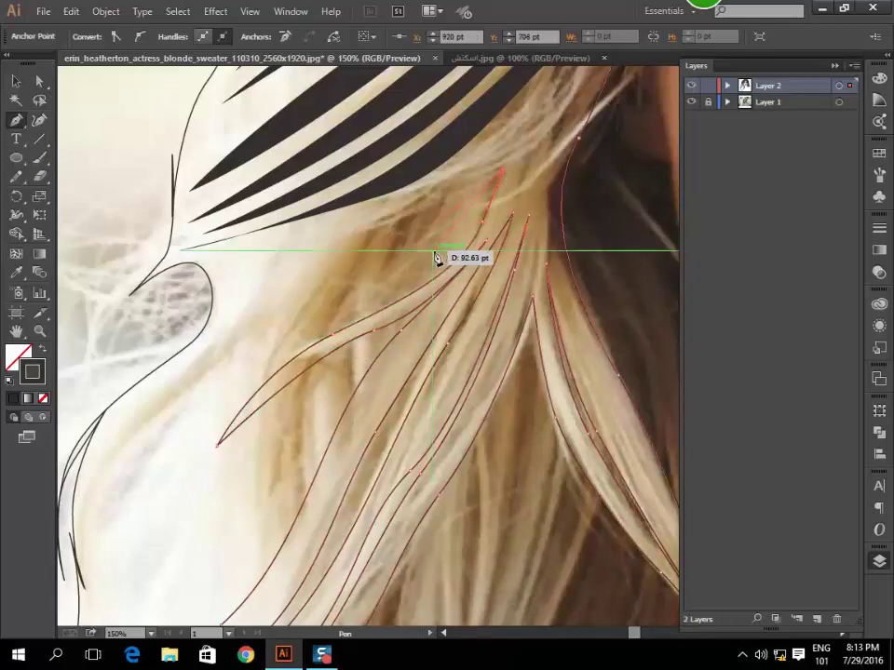
{"action": "left_click_drag", "start_coordinate": [460, 321], "coordinate": [430, 515]}
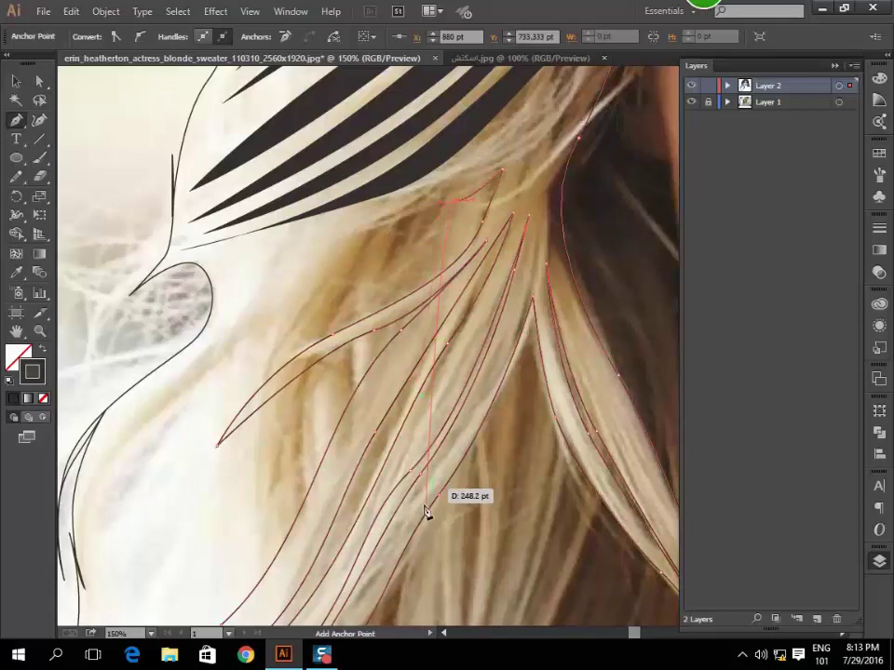
{"action": "scroll", "coordinate": [430, 515], "scroll_direction": "down", "scroll_amount": 3}
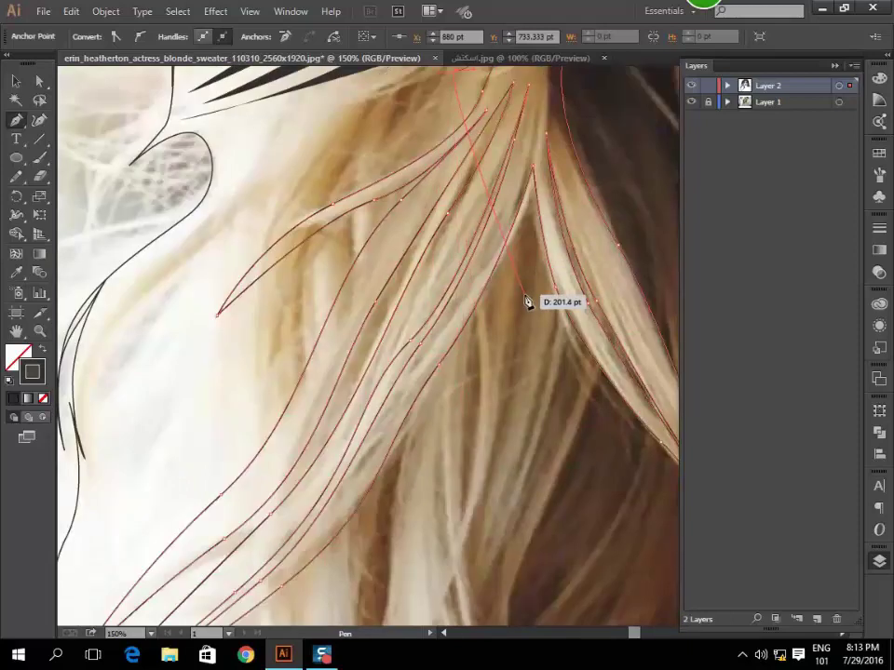
{"action": "scroll", "coordinate": [359, 204], "scroll_direction": "up", "scroll_amount": 1}
{"action": "scroll", "coordinate": [359, 204], "scroll_direction": "up", "scroll_amount": 2}
Extend the outline with curved anchors around the ear up to the strand's top.
{"action": "left_click_drag", "start_coordinate": [319, 257], "coordinate": [269, 274]}
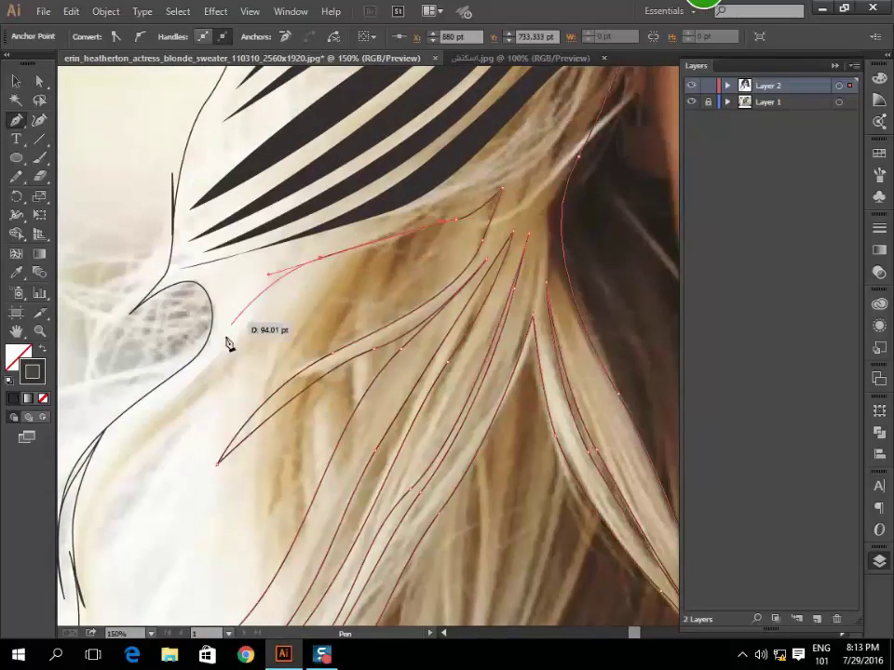
{"action": "left_click_drag", "start_coordinate": [229, 343], "coordinate": [204, 385]}
{"action": "scroll", "coordinate": [159, 415], "scroll_direction": "down", "scroll_amount": 2}
{"action": "mouse_move", "coordinate": [159, 415]}
{"action": "left_mouse_down"}
{"action": "mouse_move", "coordinate": [181, 439]}
{"action": "mouse_move", "coordinate": [216, 320]}
{"action": "left_mouse_up"}
{"action": "left_click_drag", "start_coordinate": [295, 255], "coordinate": [316, 223]}
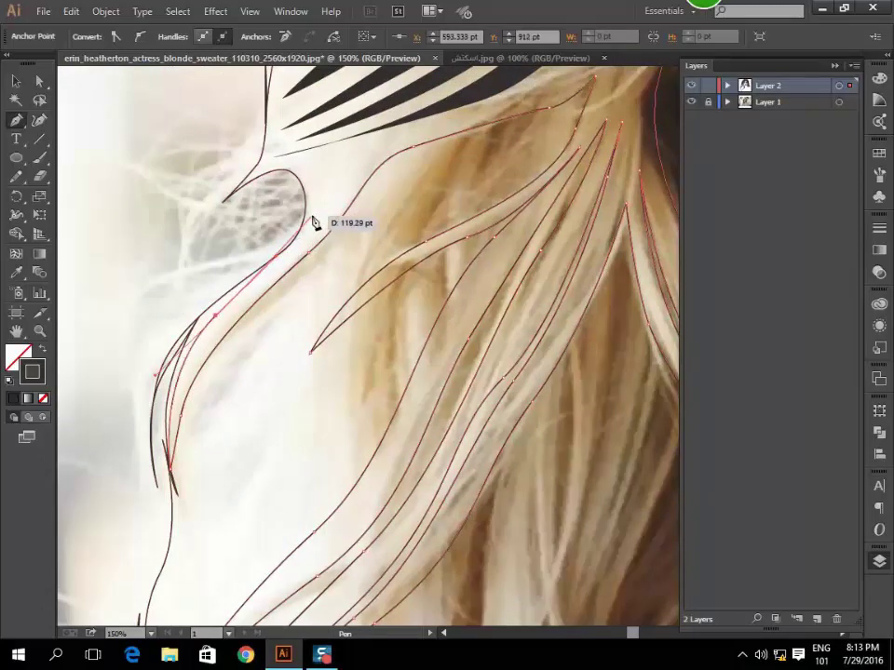
{"action": "scroll", "coordinate": [342, 176], "scroll_direction": "up", "scroll_amount": 3}
{"action": "left_click_drag", "start_coordinate": [313, 287], "coordinate": [489, 243]}
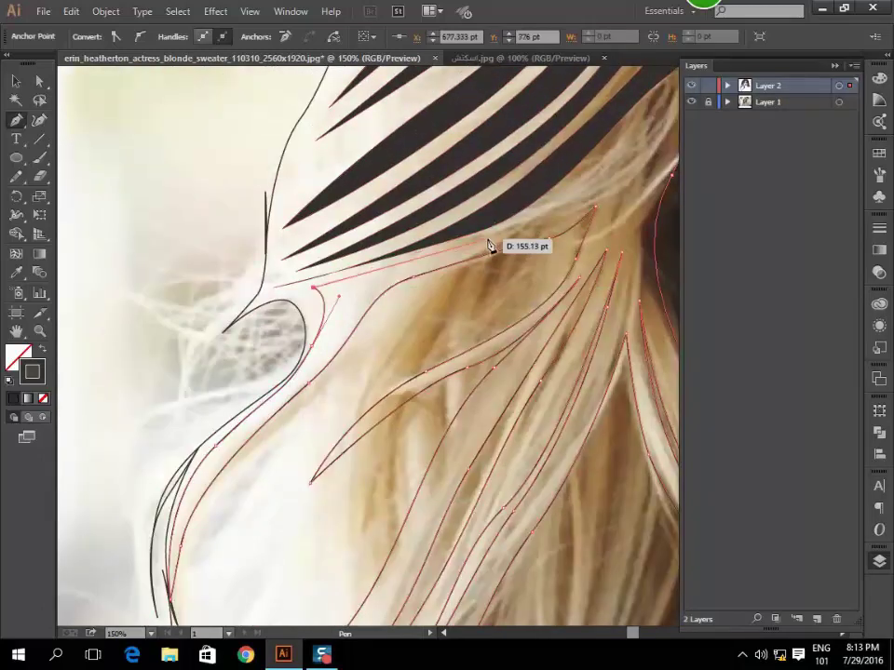
{"action": "left_click_drag", "start_coordinate": [573, 205], "coordinate": [574, 215]}
{"action": "scroll", "coordinate": [575, 215], "scroll_direction": "up", "scroll_amount": 3}
{"action": "scroll", "coordinate": [537, 320], "scroll_direction": "right", "scroll_amount": 3}
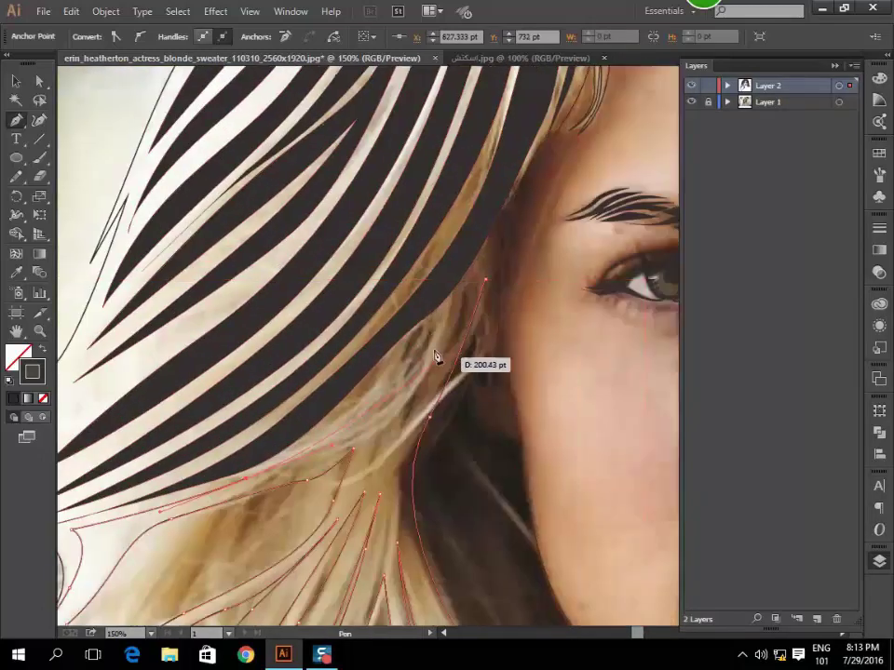
Outline a new strand beside the face, close it, and fill the strands solid black.
{"action": "left_click_drag", "start_coordinate": [386, 398], "coordinate": [352, 431]}
{"action": "left_click_drag", "start_coordinate": [443, 359], "coordinate": [450, 349]}
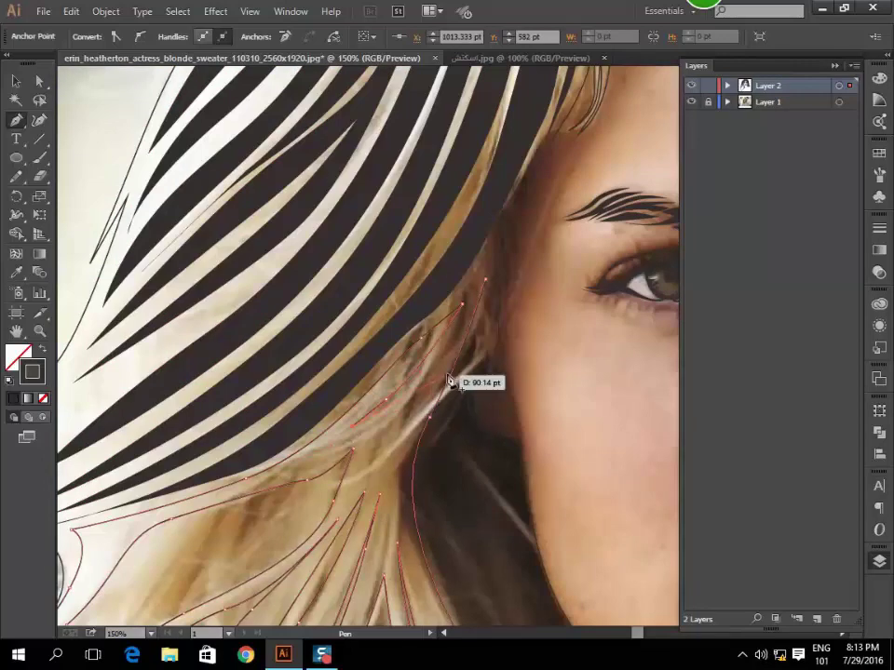
{"action": "left_click_drag", "start_coordinate": [471, 310], "coordinate": [472, 311]}
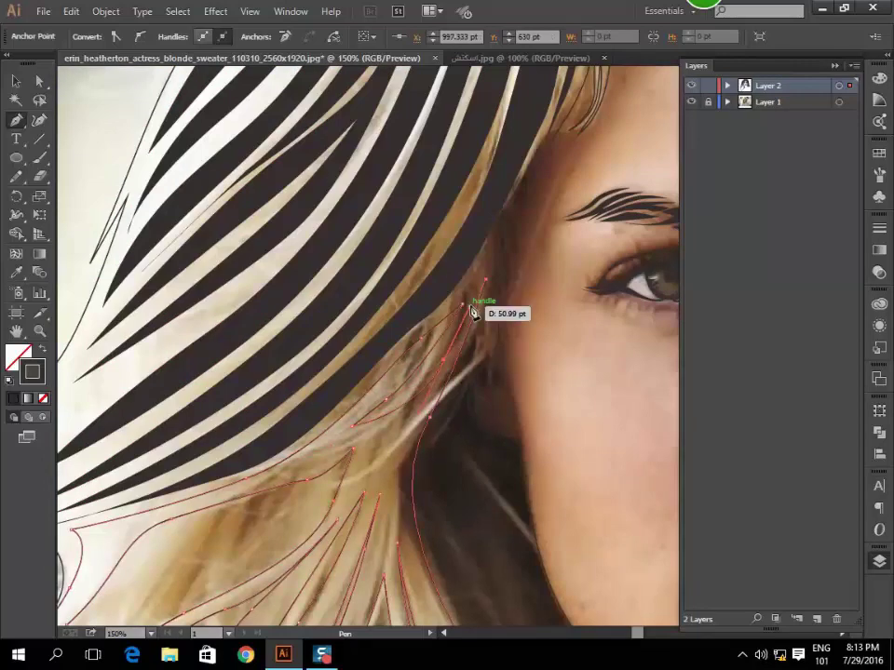
{"action": "left_click_drag", "start_coordinate": [400, 402], "coordinate": [351, 429]}
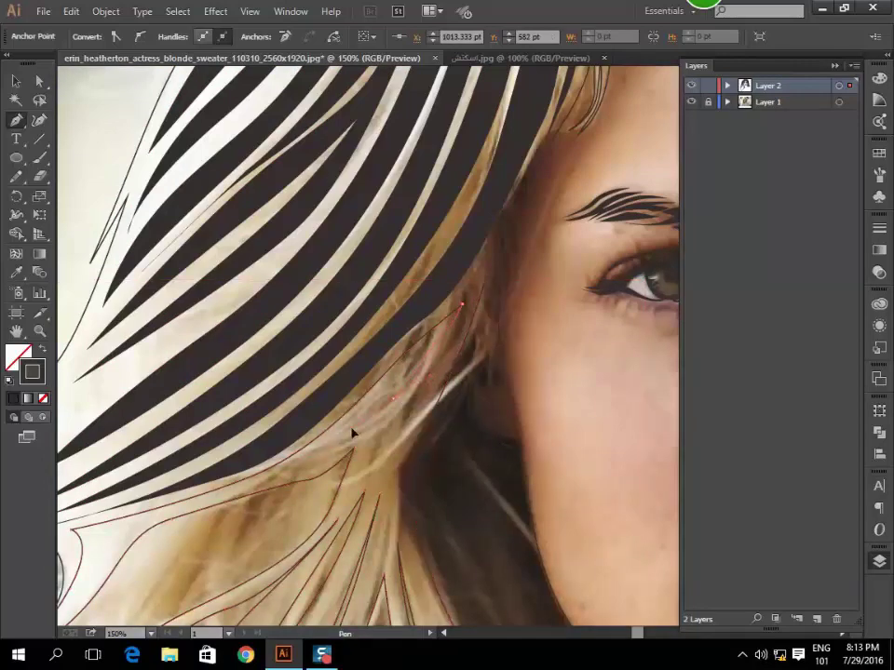
{"action": "mouse_move", "coordinate": [408, 413]}
{"action": "left_mouse_down"}
{"action": "mouse_move", "coordinate": [448, 361]}
{"action": "mouse_move", "coordinate": [354, 484]}
{"action": "left_mouse_up"}
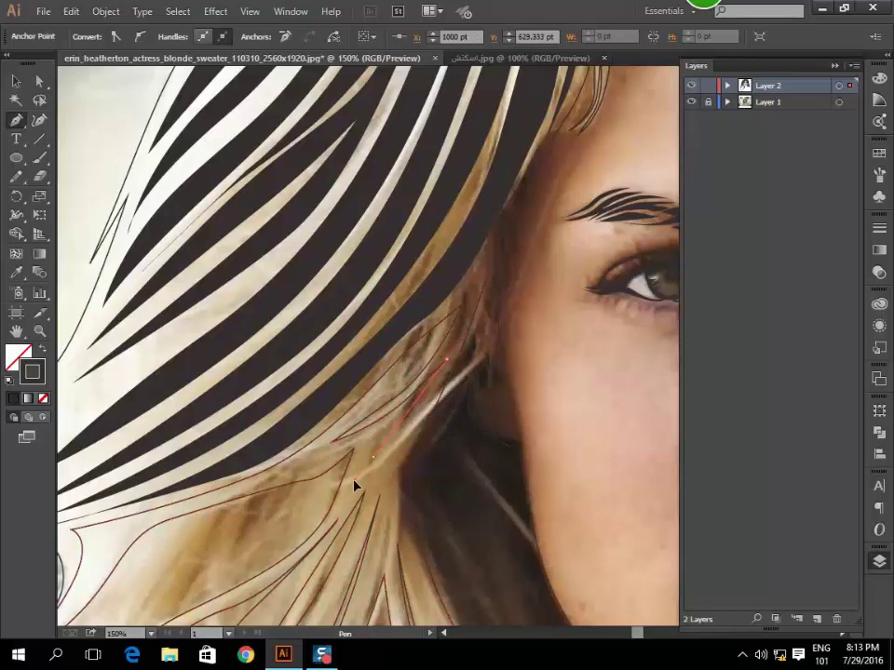
{"action": "left_click_drag", "start_coordinate": [429, 398], "coordinate": [430, 396]}
{"action": "left_click_drag", "start_coordinate": [484, 279], "coordinate": [487, 287]}
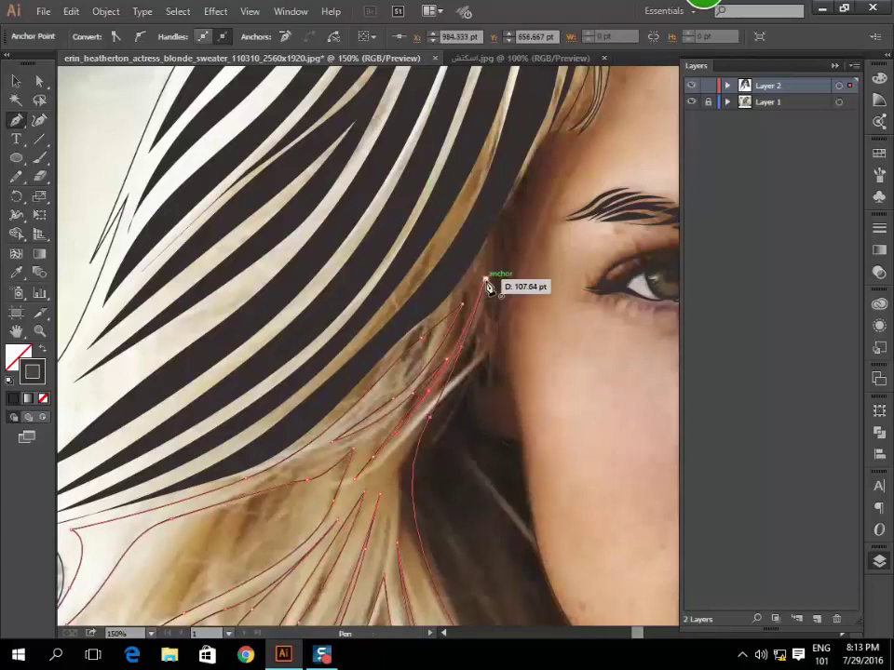
{"action": "left_click", "coordinate": [42, 350]}
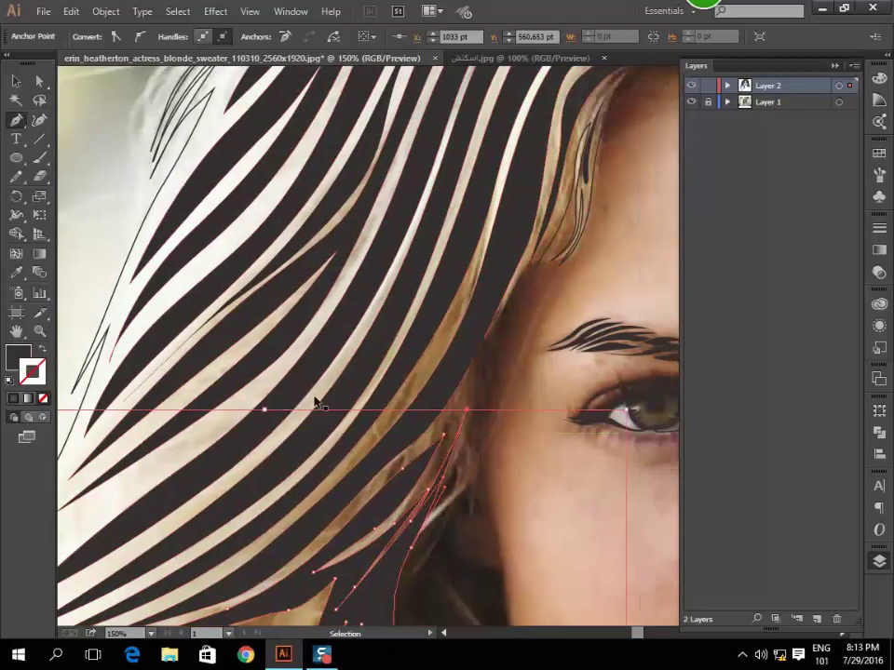
{"action": "scroll", "coordinate": [313, 403], "scroll_direction": "down", "scroll_amount": 5}
Draw a three-point strand below the ear and close it as a black-filled shape.
{"action": "scroll", "coordinate": [320, 405], "scroll_direction": "down", "scroll_amount": 3}
{"action": "left_click", "coordinate": [365, 310], "text": "ctrl"}
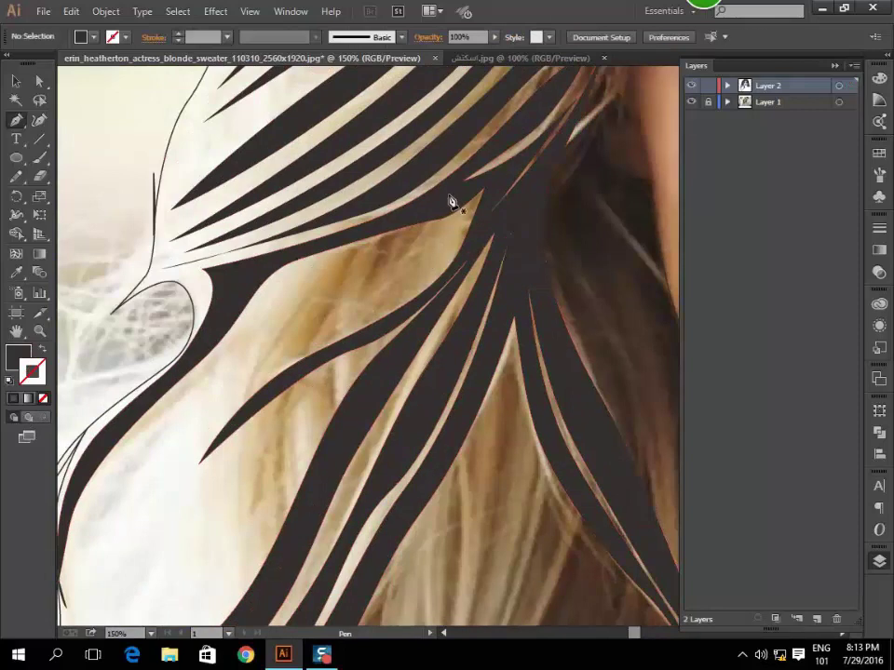
{"action": "left_click", "coordinate": [449, 199]}
{"action": "scroll", "coordinate": [459, 355], "scroll_direction": "down", "scroll_amount": 3}
{"action": "scroll", "coordinate": [520, 281], "scroll_direction": "up", "scroll_amount": 2}
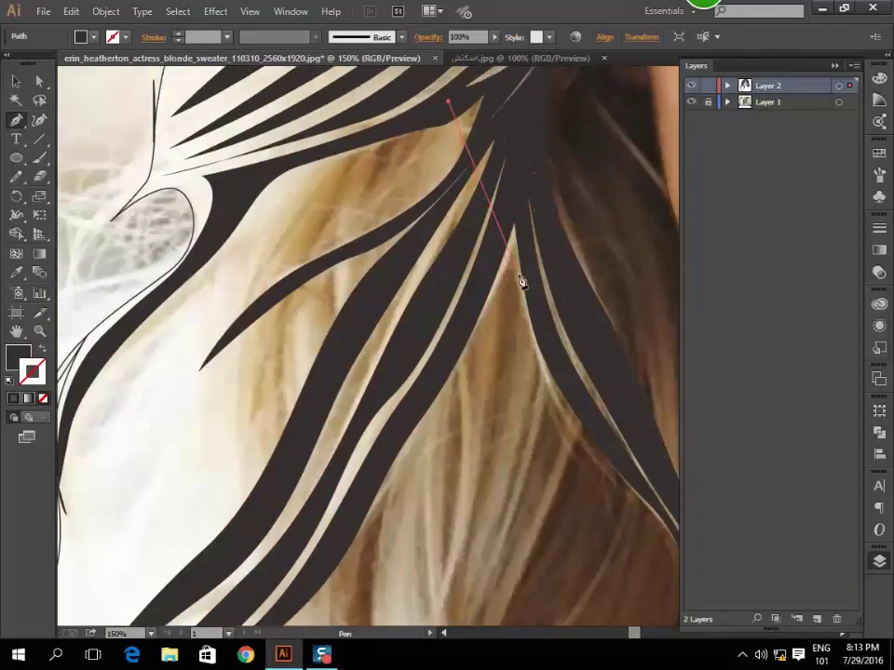
{"action": "scroll", "coordinate": [520, 281], "scroll_direction": "up", "scroll_amount": 2}
{"action": "left_click", "coordinate": [542, 503]}
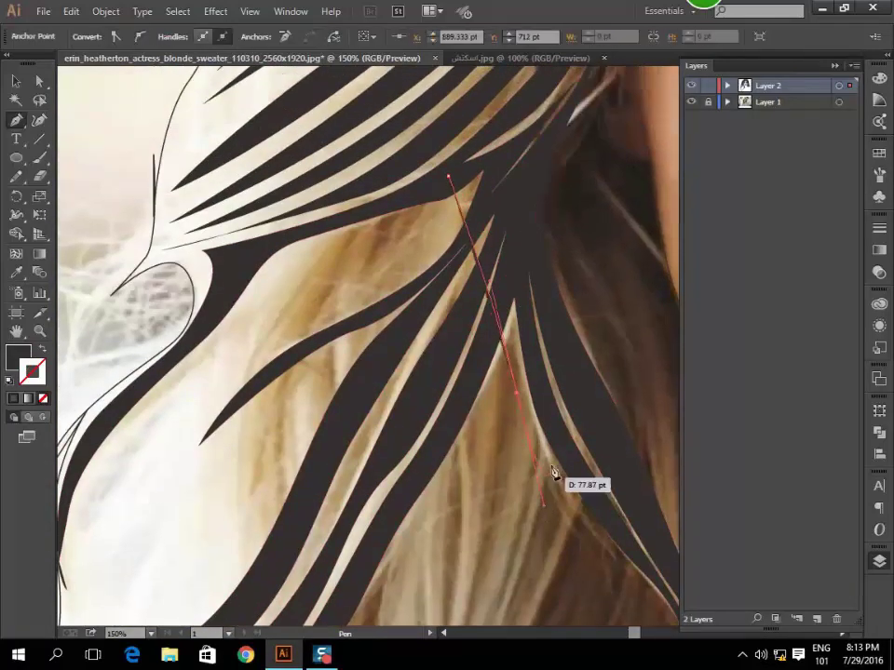
{"action": "scroll", "coordinate": [532, 418], "scroll_direction": "down", "scroll_amount": 4}
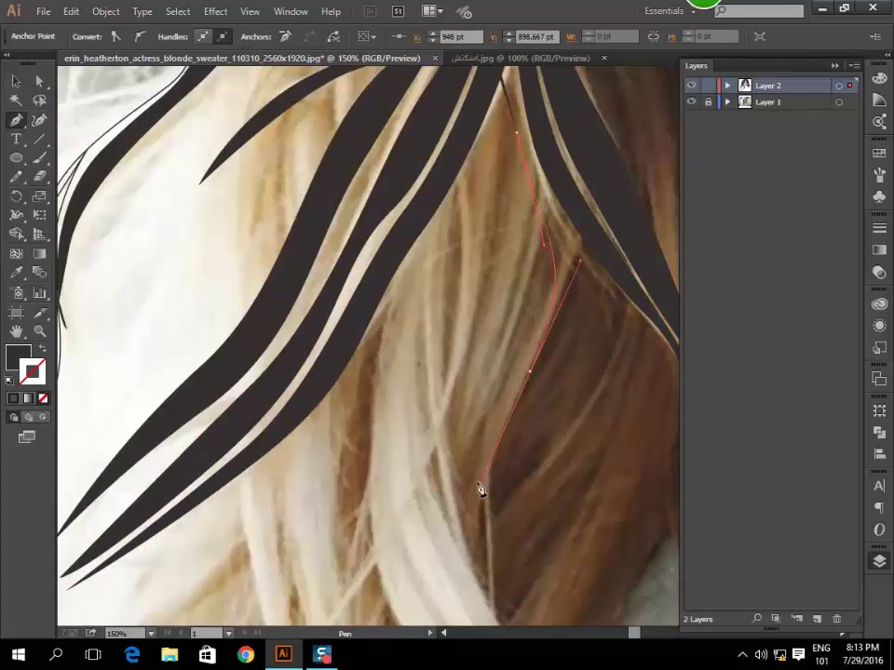
{"action": "scroll", "coordinate": [470, 465], "scroll_direction": "up", "scroll_amount": 3}
{"action": "left_click", "coordinate": [438, 288]}
Deselect it and start another strand with two curved anchors lower on the right.
{"action": "scroll", "coordinate": [437, 279], "scroll_direction": "up", "scroll_amount": 1}
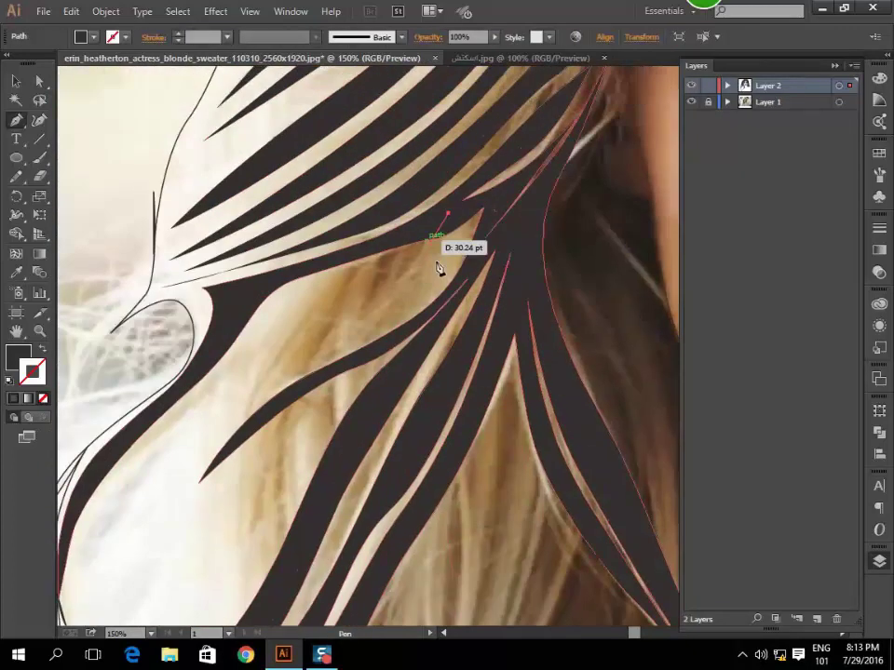
{"action": "left_click", "coordinate": [439, 270], "text": "ctrl"}
{"action": "left_click_drag", "start_coordinate": [458, 245], "coordinate": [421, 309]}
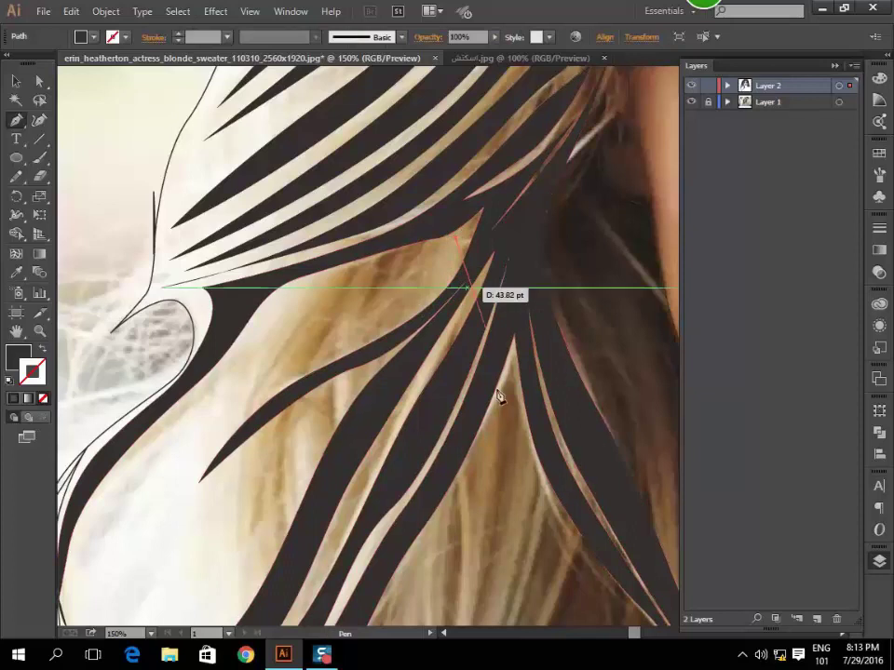
{"action": "mouse_move", "coordinate": [521, 435]}
{"action": "left_mouse_down"}
{"action": "mouse_move", "coordinate": [545, 517]}
{"action": "mouse_move", "coordinate": [521, 307]}
{"action": "left_mouse_up"}
Begin a strand in the darker hair above the sweater, keeping it as an unfilled outline.
{"action": "scroll", "coordinate": [551, 428], "scroll_direction": "down", "scroll_amount": 3}
{"action": "scroll", "coordinate": [550, 409], "scroll_direction": "down", "scroll_amount": 3}
{"action": "scroll", "coordinate": [523, 376], "scroll_direction": "left", "scroll_amount": 2}
{"action": "scroll", "coordinate": [519, 352], "scroll_direction": "down", "scroll_amount": 2}
{"action": "scroll", "coordinate": [475, 391], "scroll_direction": "down", "scroll_amount": 5}
{"action": "scroll", "coordinate": [445, 396], "scroll_direction": "down", "scroll_amount": 2}
{"action": "scroll", "coordinate": [453, 371], "scroll_direction": "up", "scroll_amount": 2}
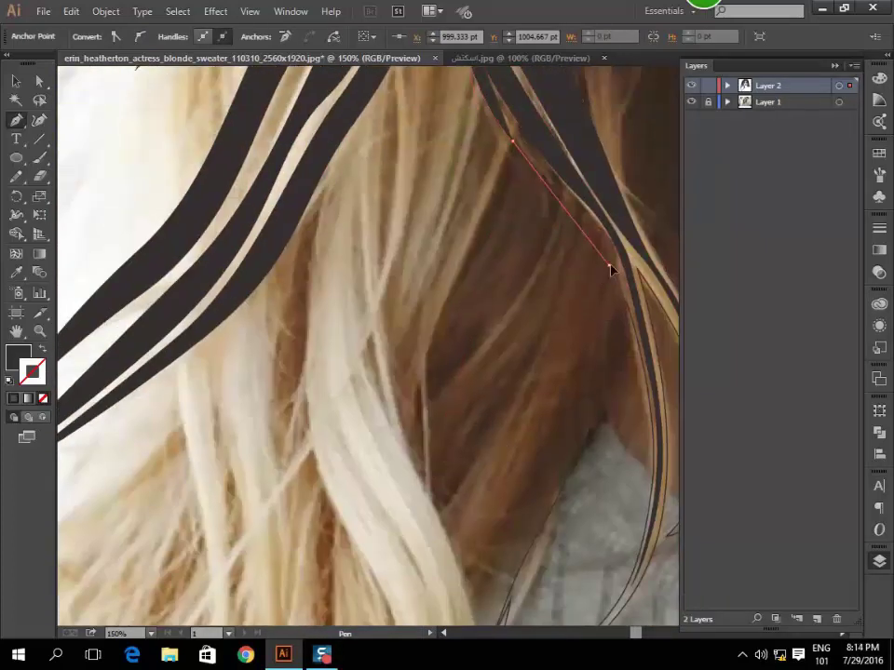
{"action": "left_click_drag", "start_coordinate": [609, 270], "coordinate": [564, 407]}
{"action": "scroll", "coordinate": [564, 407], "scroll_direction": "down", "scroll_amount": 5}
{"action": "left_click_drag", "start_coordinate": [481, 457], "coordinate": [521, 307]}
{"action": "left_click", "coordinate": [43, 350]}
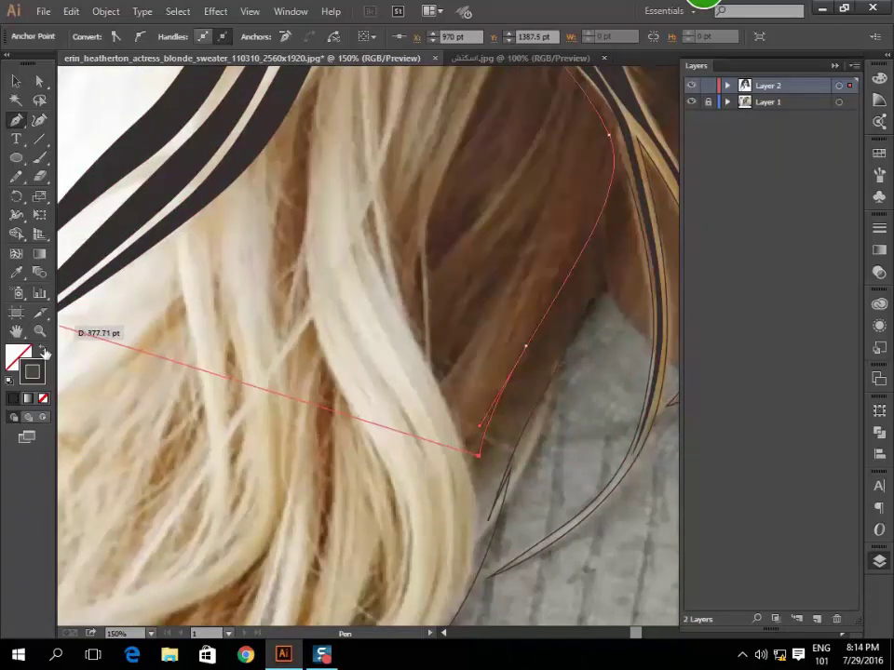
{"action": "left_click", "coordinate": [43, 350]}
Bend its lower curve, add a corner point at the top and close the outline.
{"action": "left_click_drag", "start_coordinate": [515, 308], "coordinate": [578, 275]}
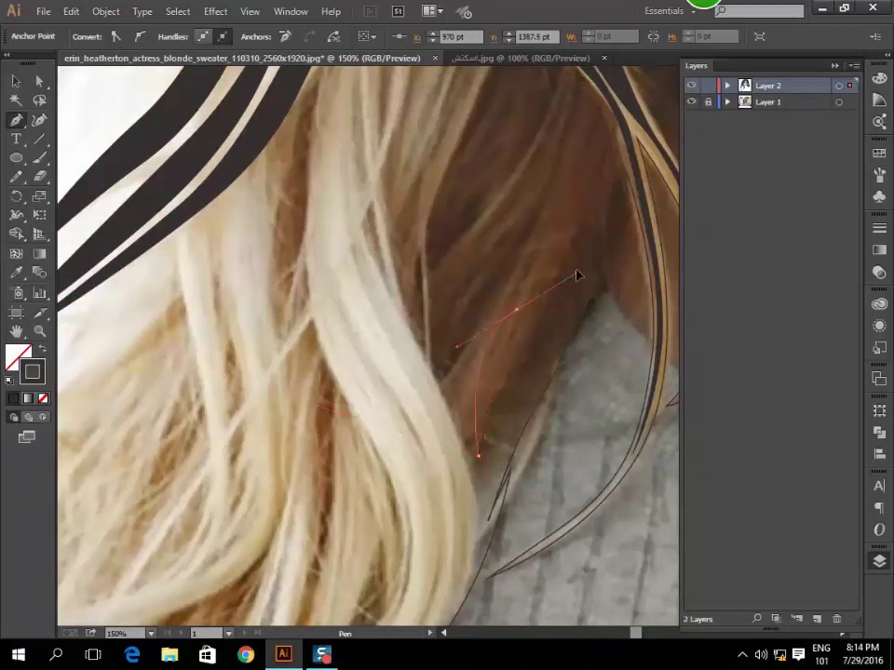
{"action": "scroll", "coordinate": [562, 245], "scroll_direction": "up", "scroll_amount": 2}
{"action": "left_click", "coordinate": [582, 199]}
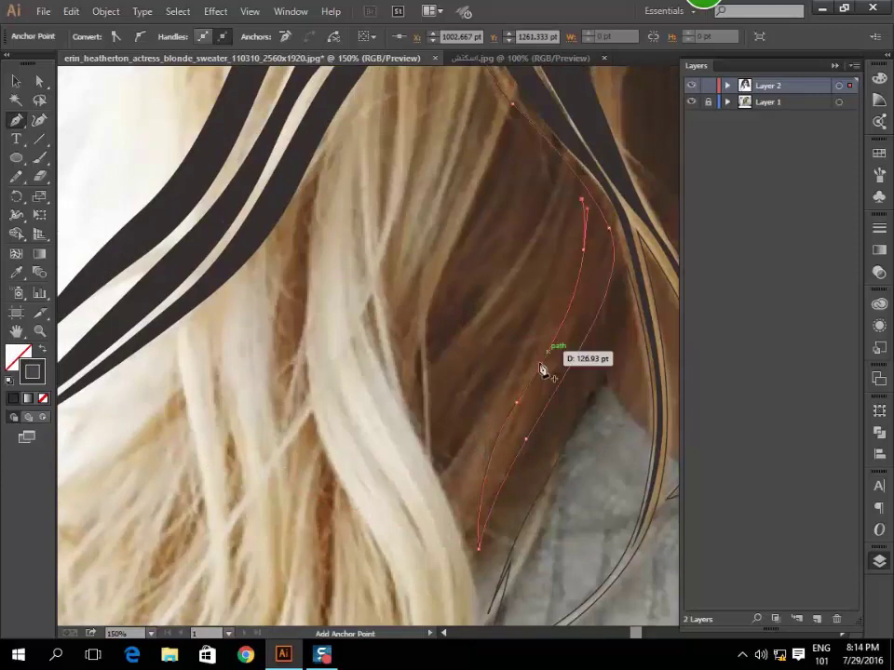
{"action": "left_click", "coordinate": [479, 549]}
Outline another unfilled strand with curved anchors up to its top point.
{"action": "mouse_move", "coordinate": [455, 502]}
{"action": "left_mouse_down"}
{"action": "mouse_move", "coordinate": [498, 365]}
{"action": "mouse_move", "coordinate": [555, 249]}
{"action": "mouse_move", "coordinate": [564, 190]}
{"action": "left_mouse_up"}
{"action": "left_click_drag", "start_coordinate": [491, 349], "coordinate": [447, 386]}
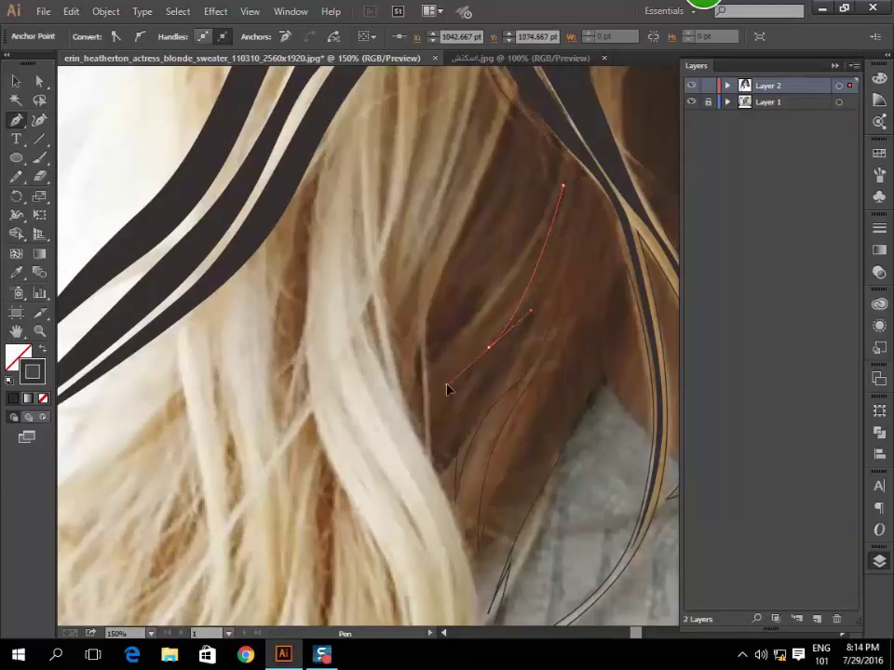
{"action": "left_click_drag", "start_coordinate": [443, 476], "coordinate": [504, 240]}
{"action": "left_click", "coordinate": [545, 170]}
{"action": "left_click", "coordinate": [434, 454]}
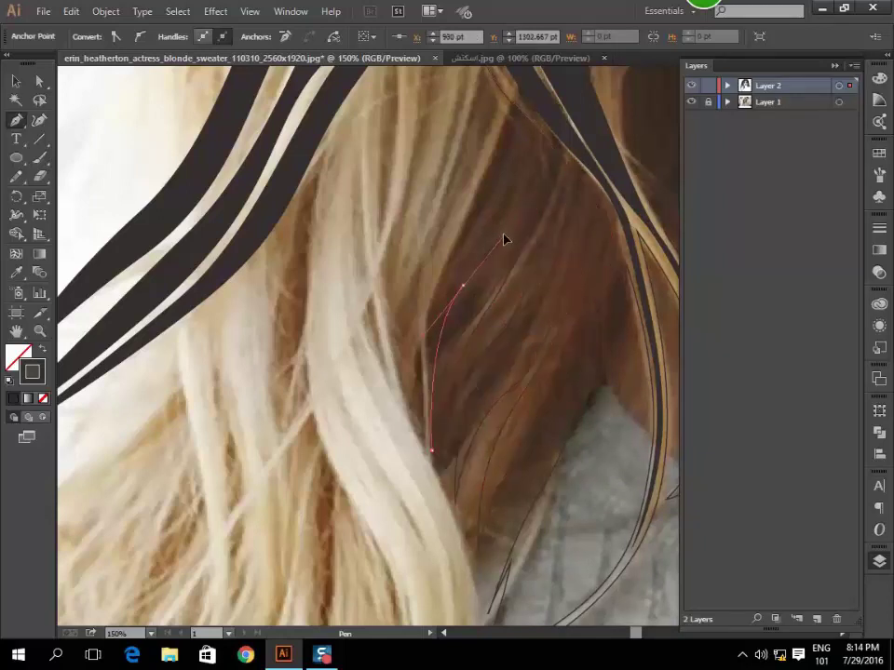
Trace a further strand with curved anchors down the blonde lock's edge.
{"action": "mouse_move", "coordinate": [409, 389]}
{"action": "left_mouse_down"}
{"action": "mouse_move", "coordinate": [497, 151]}
{"action": "mouse_move", "coordinate": [439, 249]}
{"action": "mouse_move", "coordinate": [488, 166]}
{"action": "left_mouse_up"}
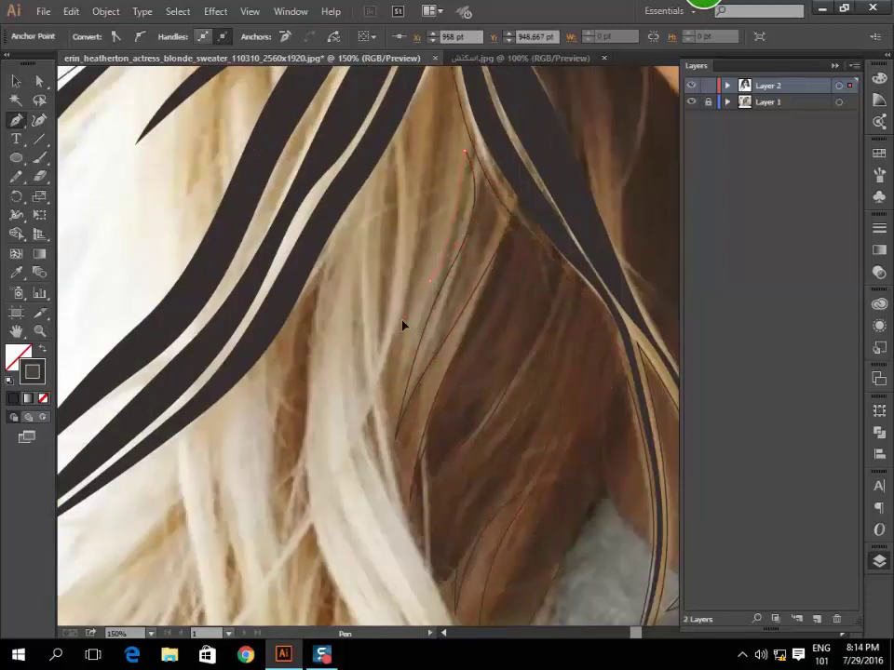
{"action": "mouse_move", "coordinate": [396, 439]}
{"action": "left_mouse_down"}
{"action": "mouse_move", "coordinate": [391, 406]}
{"action": "mouse_move", "coordinate": [452, 176]}
{"action": "left_mouse_up"}
{"action": "scroll", "coordinate": [453, 176], "scroll_direction": "up", "scroll_amount": 3}
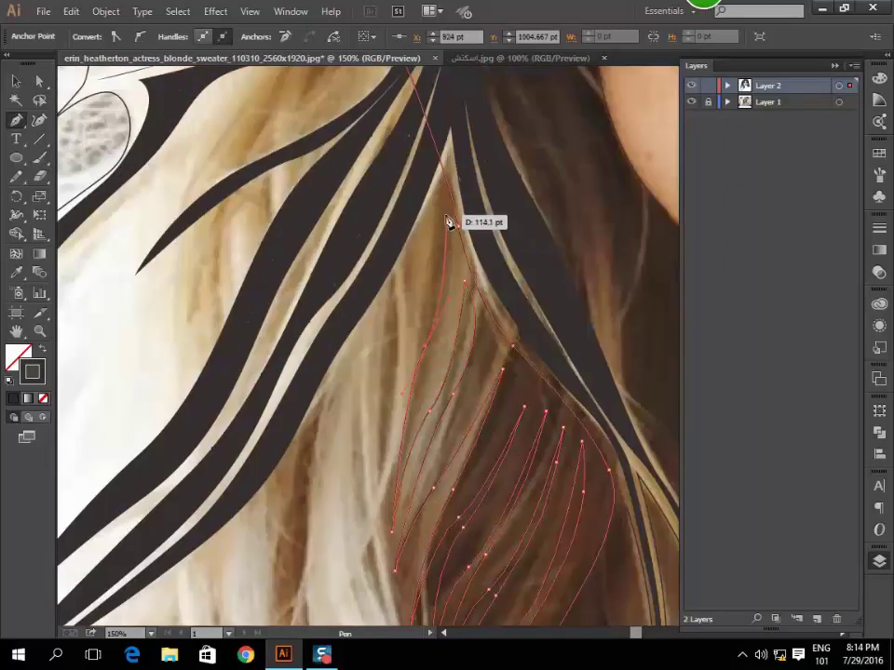
{"action": "mouse_move", "coordinate": [449, 218]}
{"action": "left_mouse_down"}
{"action": "mouse_move", "coordinate": [416, 383]}
{"action": "mouse_move", "coordinate": [416, 485]}
{"action": "mouse_move", "coordinate": [479, 477]}
{"action": "left_mouse_up"}
{"action": "scroll", "coordinate": [385, 421], "scroll_direction": "down", "scroll_amount": 5}
{"action": "scroll", "coordinate": [478, 476], "scroll_direction": "down", "scroll_amount": 5}
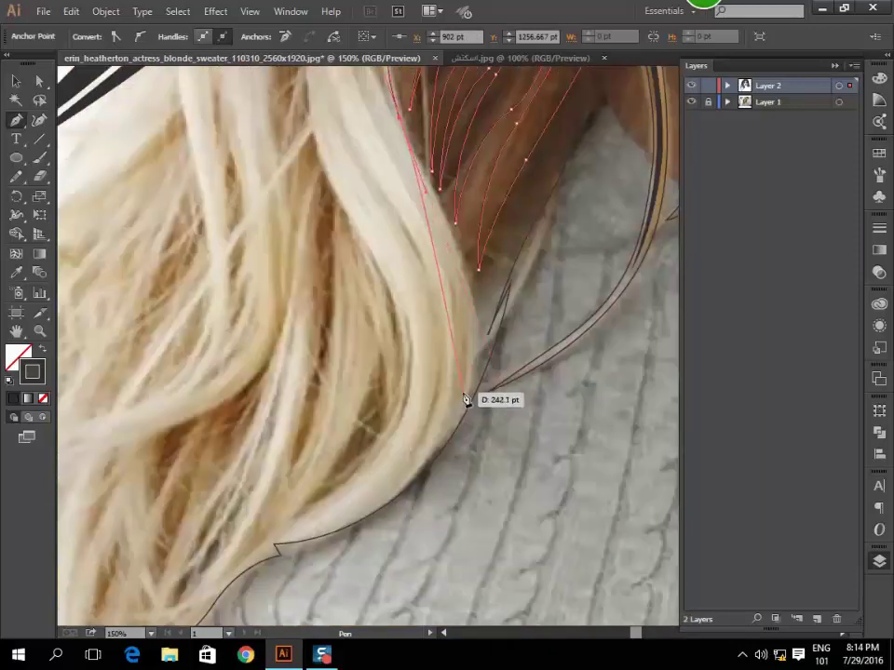
{"action": "mouse_move", "coordinate": [419, 488]}
{"action": "left_mouse_down"}
{"action": "mouse_move", "coordinate": [331, 530]}
{"action": "mouse_move", "coordinate": [446, 322]}
{"action": "left_mouse_up"}
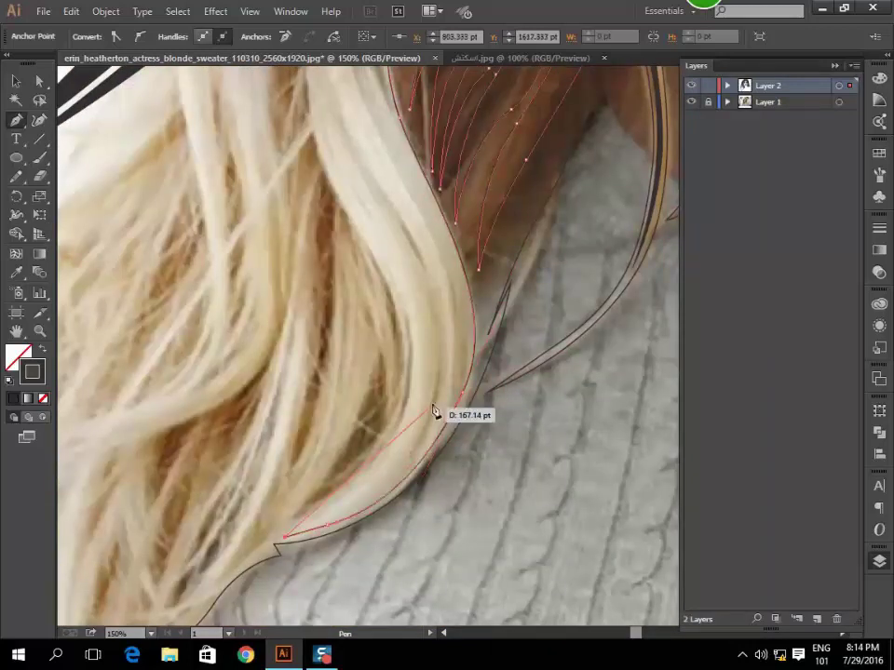
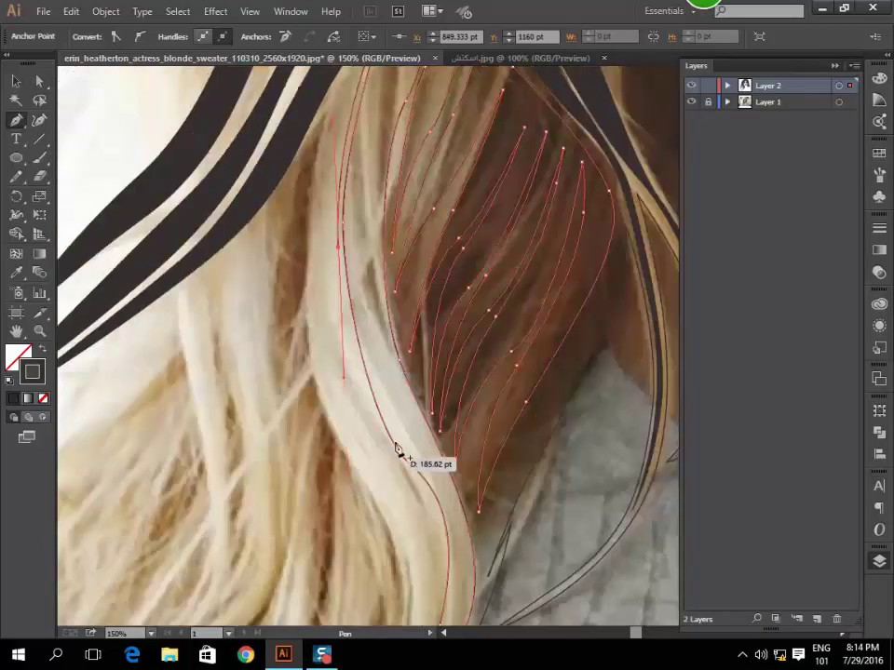
{"action": "scroll", "coordinate": [397, 450], "scroll_direction": "down", "scroll_amount": 5}
Trace a curved hair-strand outline down to its tip with the Pen tool.
{"action": "left_click_drag", "start_coordinate": [398, 450], "coordinate": [420, 393]}
{"action": "mouse_move", "coordinate": [284, 500]}
{"action": "left_mouse_down"}
{"action": "mouse_move", "coordinate": [377, 445]}
{"action": "mouse_move", "coordinate": [381, 429]}
{"action": "left_mouse_up"}
{"action": "left_click_drag", "start_coordinate": [236, 523], "coordinate": [404, 322]}
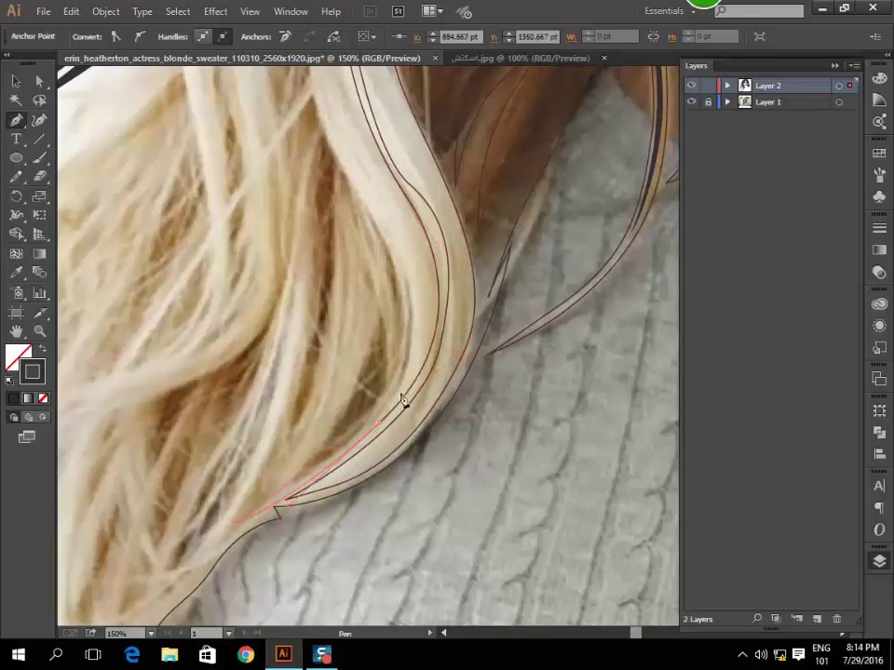
{"action": "scroll", "coordinate": [401, 239], "scroll_direction": "up", "scroll_amount": 5}
{"action": "left_click_drag", "start_coordinate": [402, 498], "coordinate": [402, 573]}
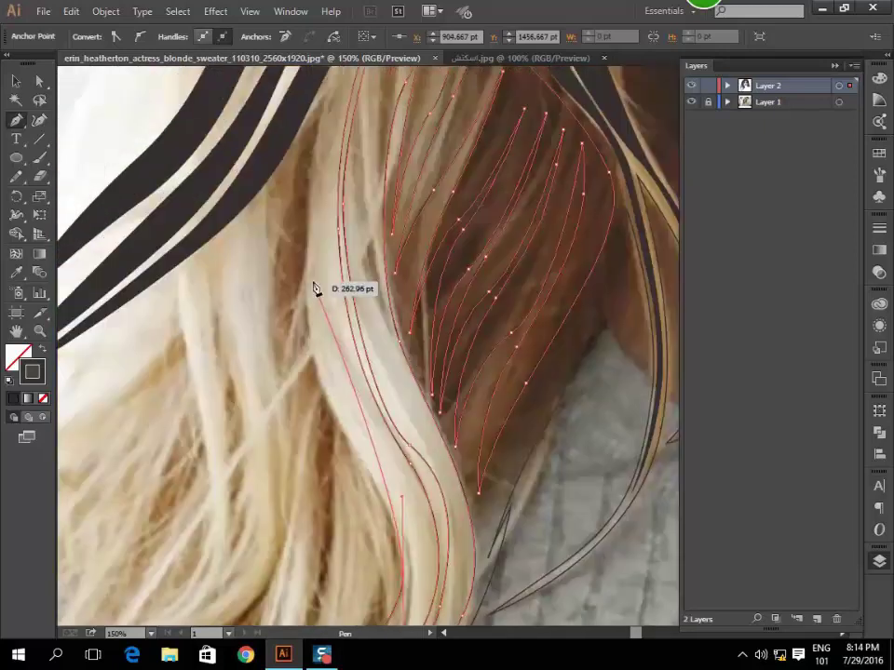
{"action": "mouse_move", "coordinate": [310, 273]}
{"action": "left_mouse_down"}
{"action": "mouse_move", "coordinate": [319, 184]}
{"action": "mouse_move", "coordinate": [305, 304]}
{"action": "left_mouse_up"}
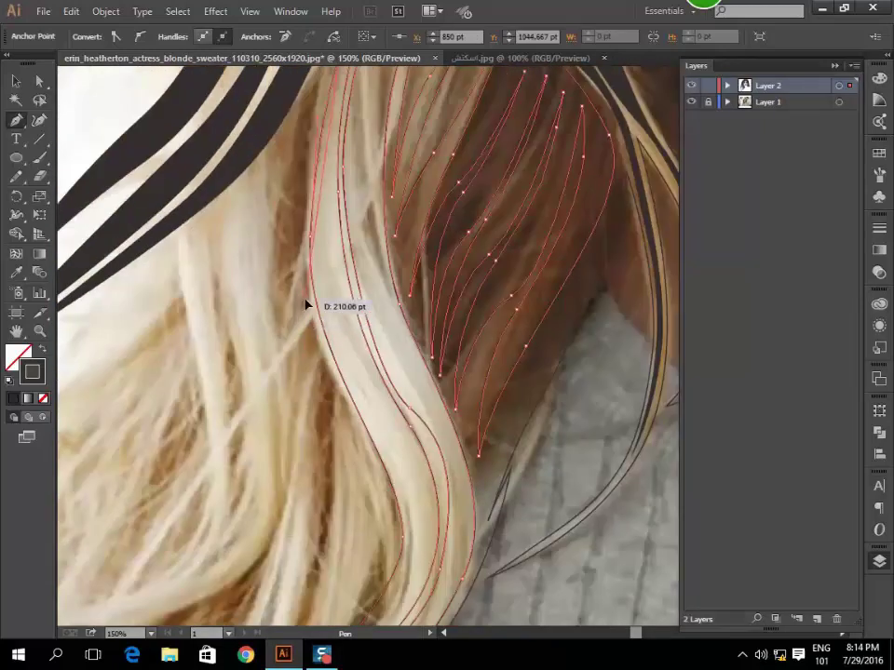
{"action": "mouse_move", "coordinate": [389, 549]}
{"action": "left_mouse_down"}
{"action": "mouse_move", "coordinate": [409, 439]}
{"action": "mouse_move", "coordinate": [368, 351]}
{"action": "left_mouse_up"}
Extend that strand's curves along the hair and finish it at its tip.
{"action": "scroll", "coordinate": [409, 439], "scroll_direction": "down", "scroll_amount": 3}
{"action": "scroll", "coordinate": [333, 255], "scroll_direction": "up", "scroll_amount": 2}
{"action": "mouse_move", "coordinate": [287, 298]}
{"action": "left_mouse_down"}
{"action": "mouse_move", "coordinate": [290, 152]}
{"action": "mouse_move", "coordinate": [305, 280]}
{"action": "left_mouse_up"}
{"action": "scroll", "coordinate": [290, 152], "scroll_direction": "down", "scroll_amount": 1}
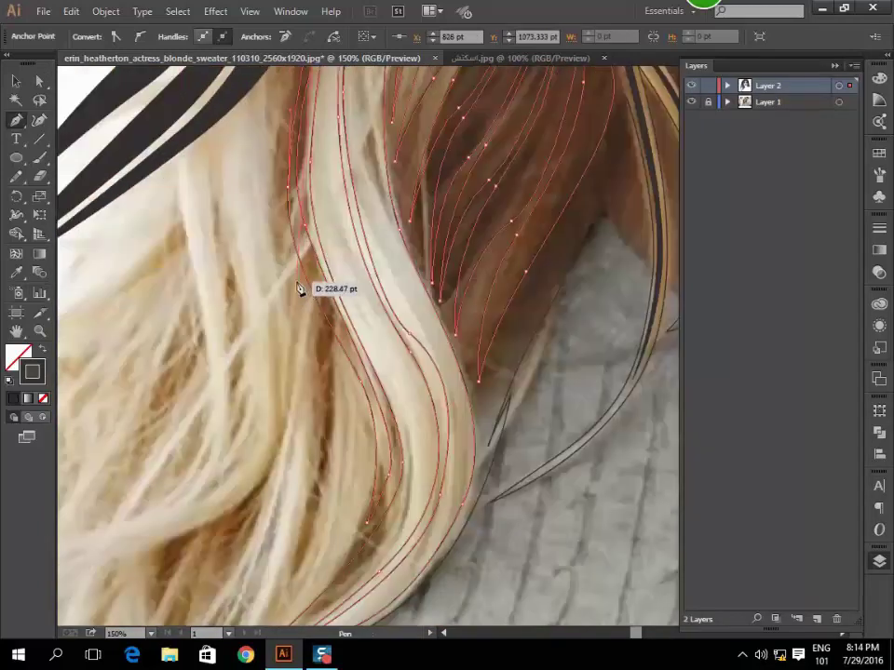
{"action": "scroll", "coordinate": [362, 419], "scroll_direction": "down", "scroll_amount": 2}
{"action": "left_click_drag", "start_coordinate": [349, 428], "coordinate": [326, 497]}
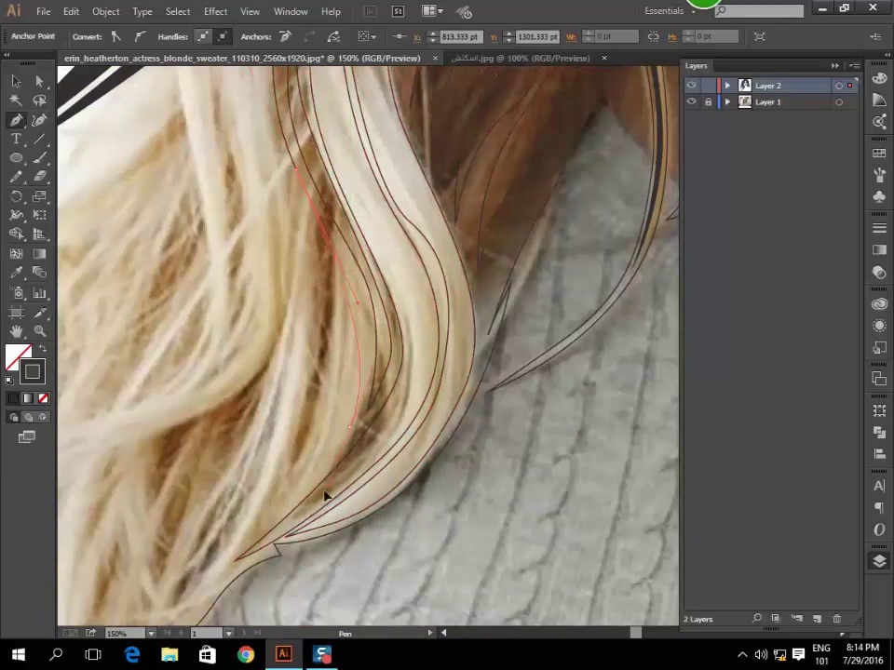
{"action": "mouse_move", "coordinate": [234, 556]}
{"action": "left_mouse_down"}
{"action": "mouse_move", "coordinate": [266, 548]}
{"action": "mouse_move", "coordinate": [359, 340]}
{"action": "mouse_move", "coordinate": [299, 462]}
{"action": "left_mouse_up"}
Trace the next strand upward to the left and end its outline.
{"action": "left_click", "coordinate": [275, 483]}
{"action": "left_click", "coordinate": [338, 303]}
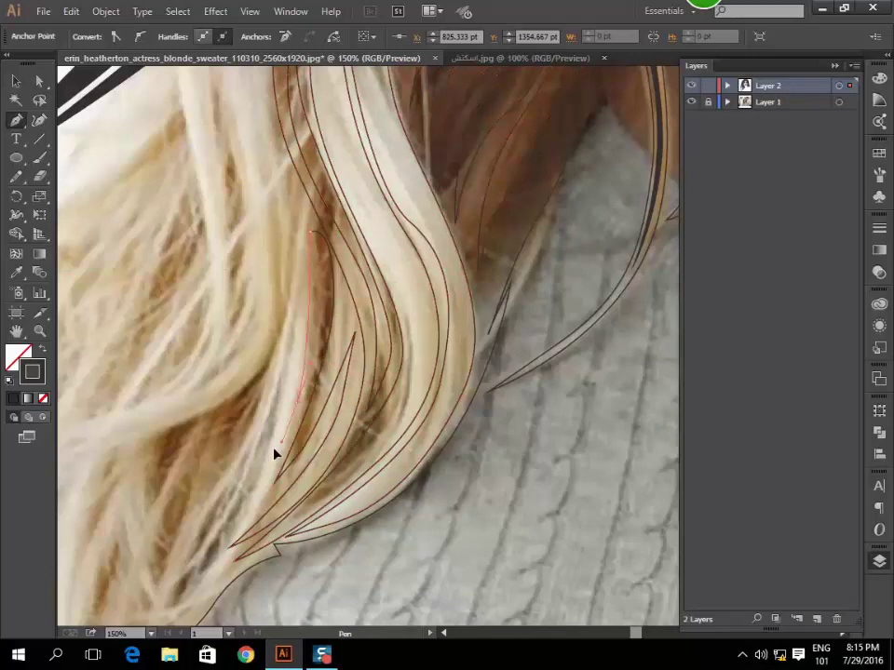
{"action": "scroll", "coordinate": [268, 456], "scroll_direction": "down", "scroll_amount": 3}
{"action": "scroll", "coordinate": [270, 451], "scroll_direction": "left", "scroll_amount": 2}
{"action": "scroll", "coordinate": [276, 440], "scroll_direction": "down", "scroll_amount": 2}
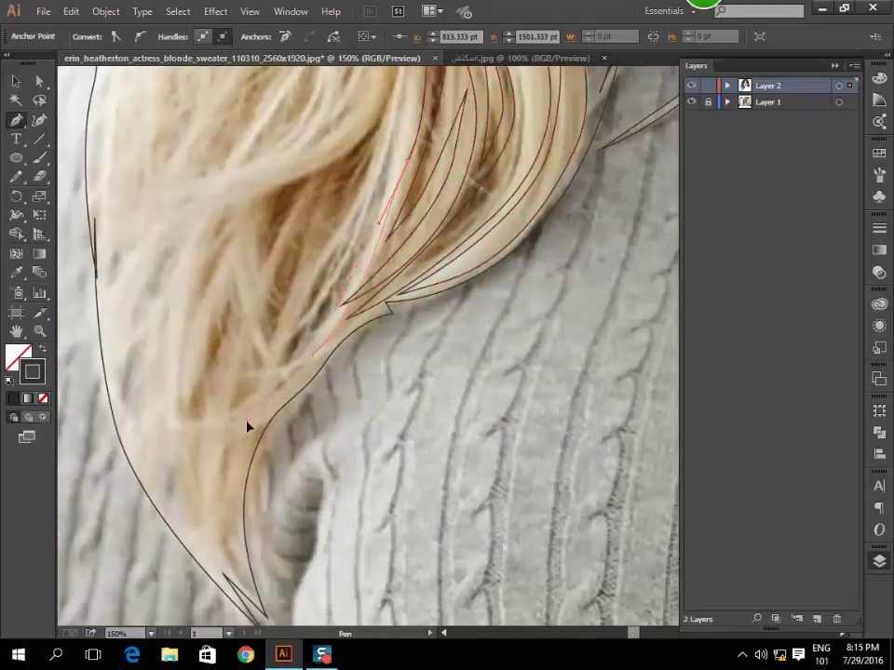
{"action": "left_click_drag", "start_coordinate": [372, 258], "coordinate": [376, 205]}
{"action": "mouse_move", "coordinate": [406, 111]}
{"action": "left_mouse_down"}
{"action": "mouse_move", "coordinate": [330, 293]}
{"action": "mouse_move", "coordinate": [269, 345]}
{"action": "mouse_move", "coordinate": [313, 260]}
{"action": "mouse_move", "coordinate": [368, 342]}
{"action": "mouse_move", "coordinate": [405, 290]}
{"action": "left_mouse_up"}
{"action": "scroll", "coordinate": [369, 342], "scroll_direction": "up", "scroll_amount": 5}
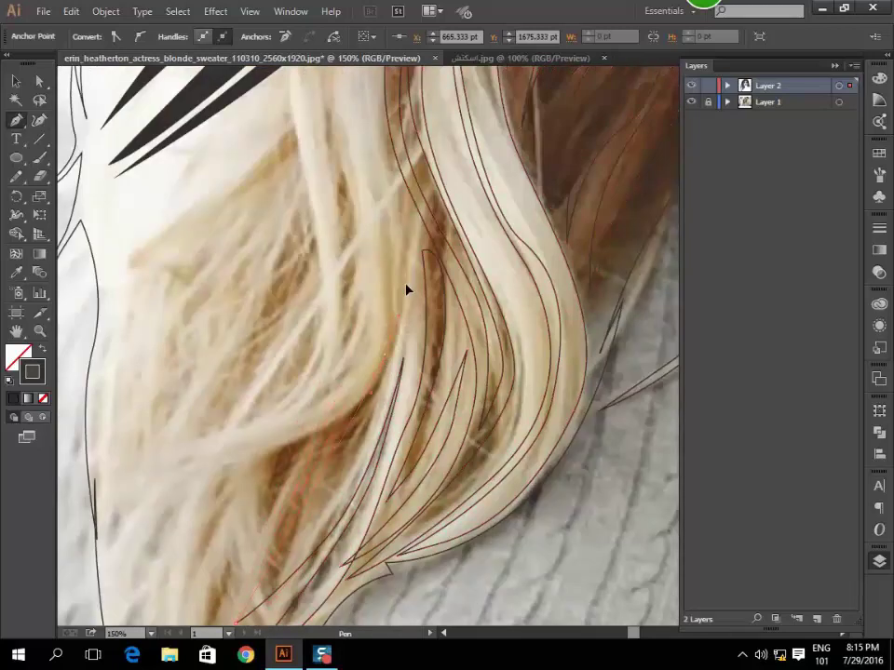
Trace a new strand curving down the left hair lock.
{"action": "left_click_drag", "start_coordinate": [389, 189], "coordinate": [392, 201]}
{"action": "left_click_drag", "start_coordinate": [331, 425], "coordinate": [346, 443]}
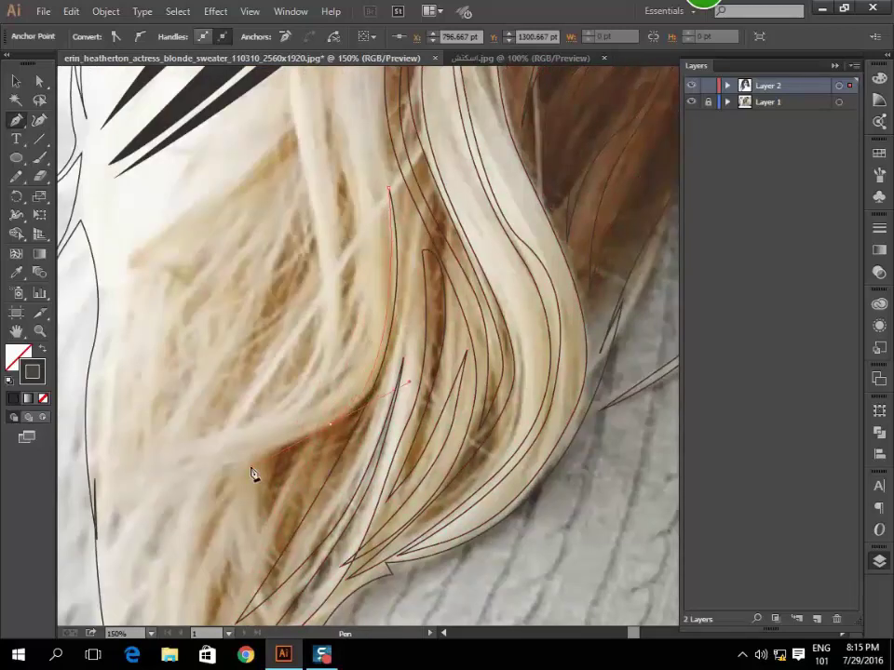
{"action": "scroll", "coordinate": [253, 474], "scroll_direction": "down", "scroll_amount": 5}
{"action": "left_click_drag", "start_coordinate": [297, 470], "coordinate": [298, 543]}
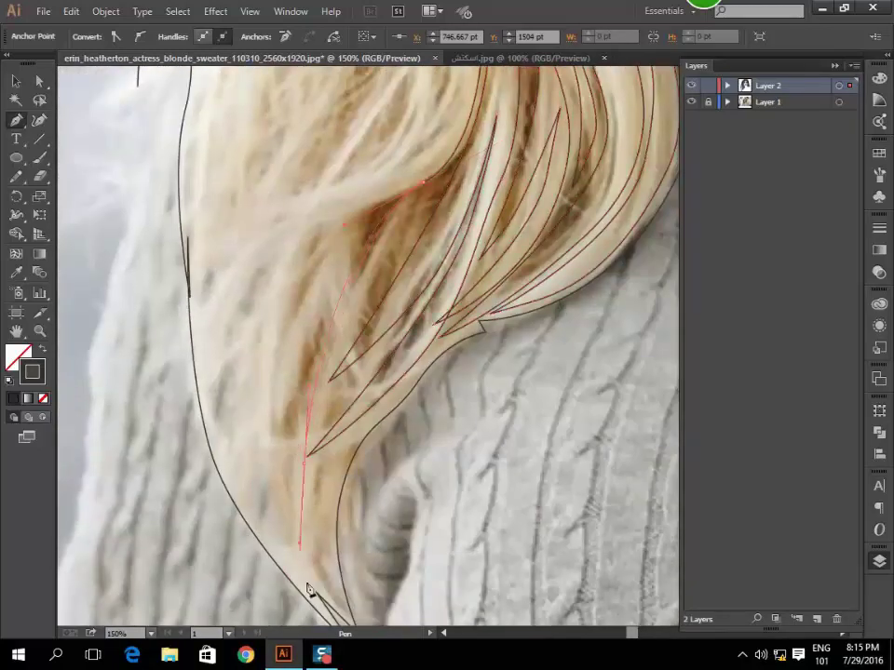
{"action": "left_click_drag", "start_coordinate": [290, 431], "coordinate": [355, 258]}
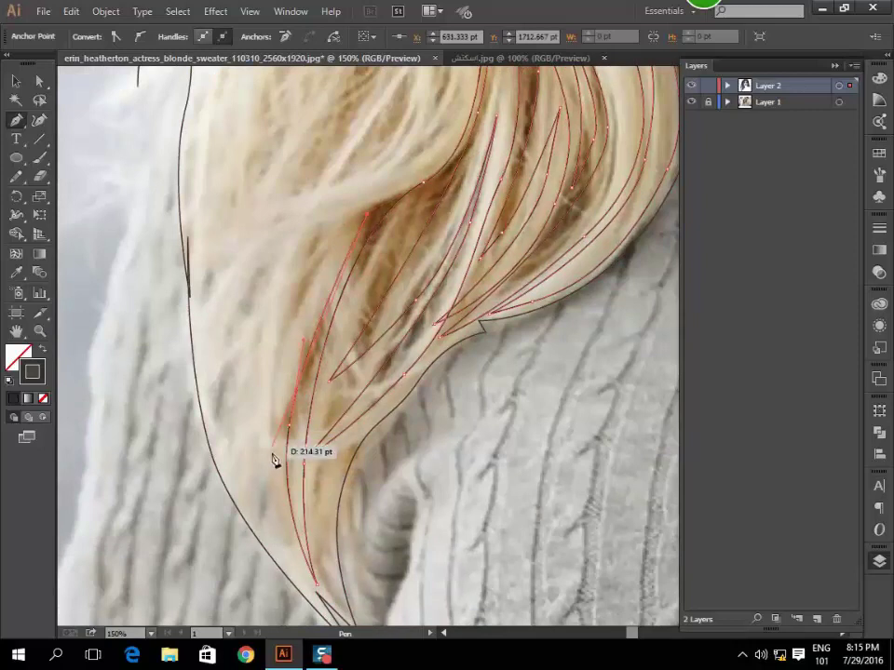
{"action": "left_click_drag", "start_coordinate": [275, 460], "coordinate": [266, 534]}
{"action": "left_click_drag", "start_coordinate": [252, 435], "coordinate": [311, 276]}
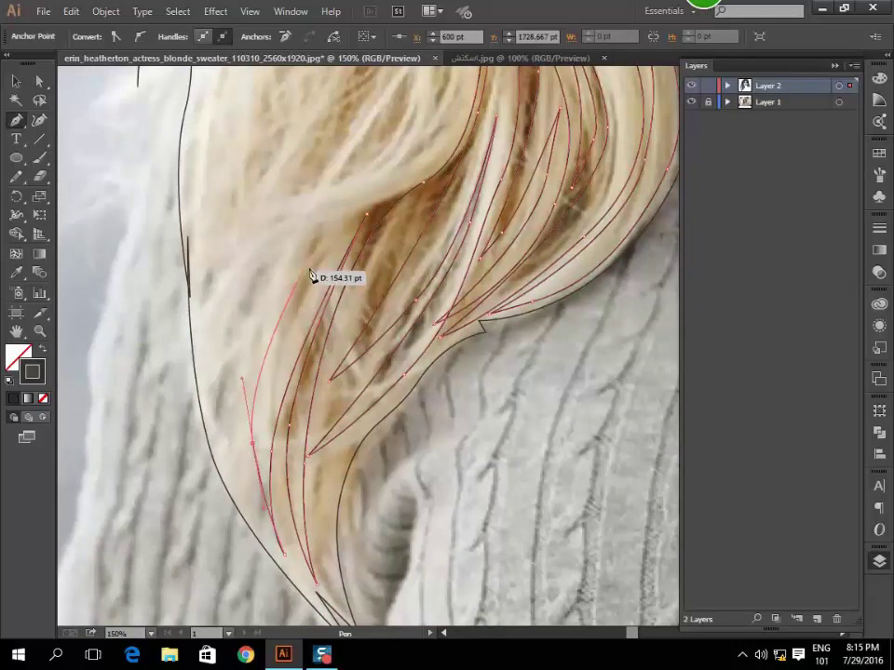
Add a strand near the left edge that flares out toward the lower left.
{"action": "left_click_drag", "start_coordinate": [254, 510], "coordinate": [253, 415]}
{"action": "mouse_move", "coordinate": [222, 382]}
{"action": "left_mouse_down"}
{"action": "mouse_move", "coordinate": [239, 313]}
{"action": "mouse_move", "coordinate": [309, 243]}
{"action": "left_mouse_up"}
{"action": "scroll", "coordinate": [309, 243], "scroll_direction": "up", "scroll_amount": 5}
{"action": "scroll", "coordinate": [347, 225], "scroll_direction": "up", "scroll_amount": 5}
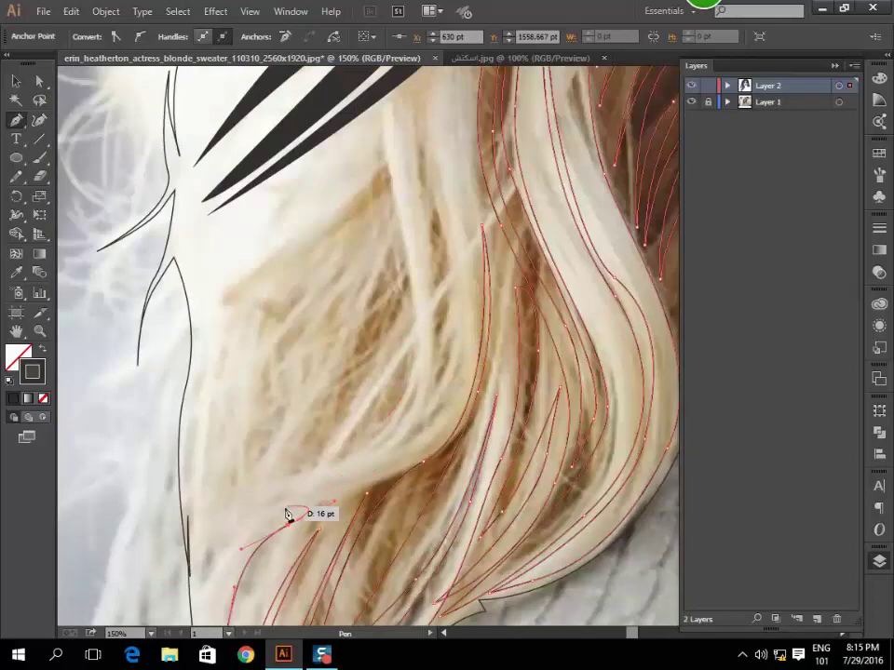
{"action": "mouse_move", "coordinate": [199, 533]}
{"action": "left_mouse_down"}
{"action": "mouse_move", "coordinate": [393, 467]}
{"action": "mouse_move", "coordinate": [244, 523]}
{"action": "mouse_move", "coordinate": [450, 399]}
{"action": "left_mouse_up"}
Trace a strand from below the black stripes down to a lower-left tip.
{"action": "left_click", "coordinate": [435, 207]}
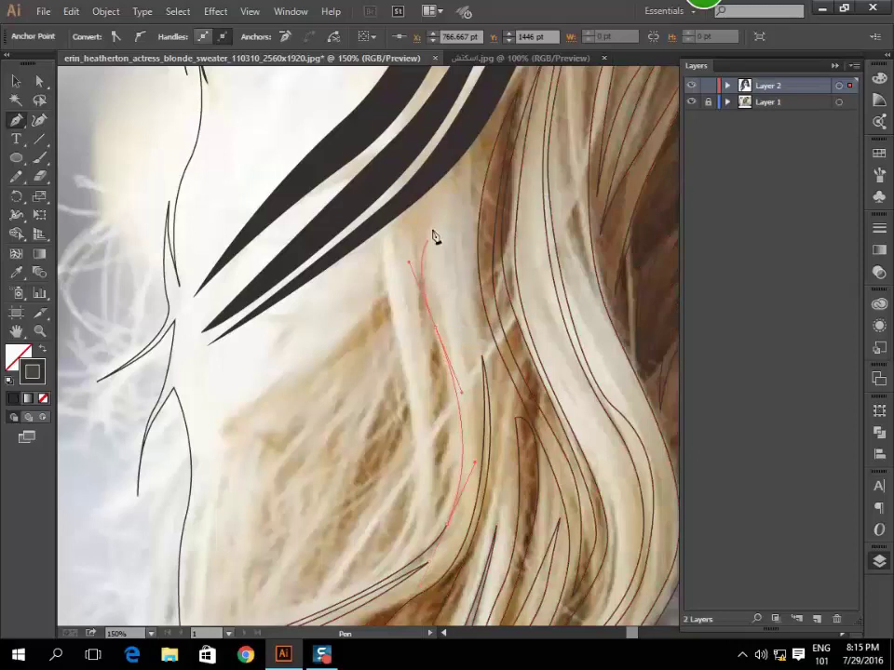
{"action": "left_click_drag", "start_coordinate": [429, 347], "coordinate": [451, 414]}
{"action": "mouse_move", "coordinate": [421, 521]}
{"action": "left_mouse_down"}
{"action": "mouse_move", "coordinate": [405, 540]}
{"action": "mouse_move", "coordinate": [389, 265]}
{"action": "left_mouse_up"}
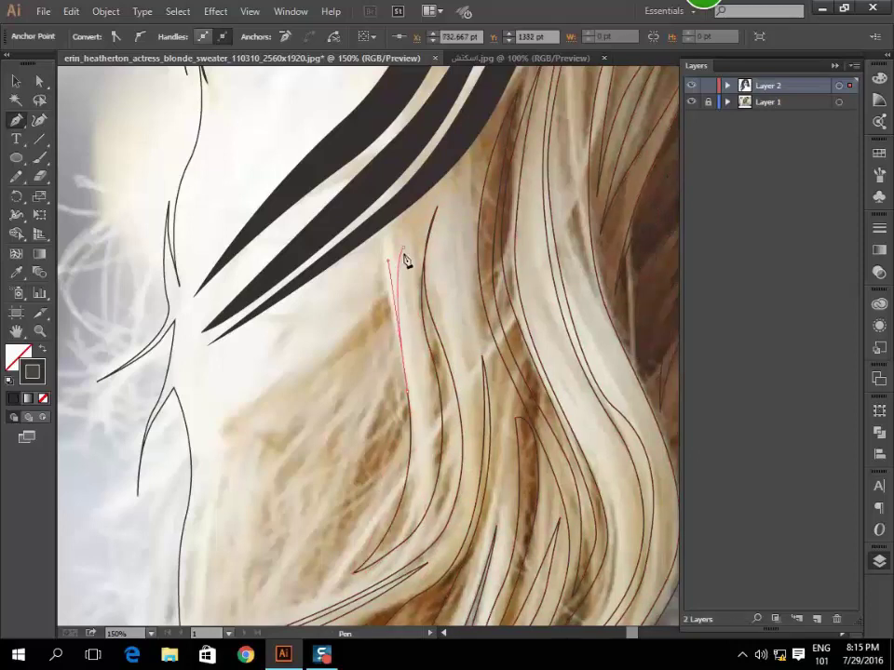
{"action": "left_click", "coordinate": [283, 599]}
{"action": "scroll", "coordinate": [270, 587], "scroll_direction": "down", "scroll_amount": 3}
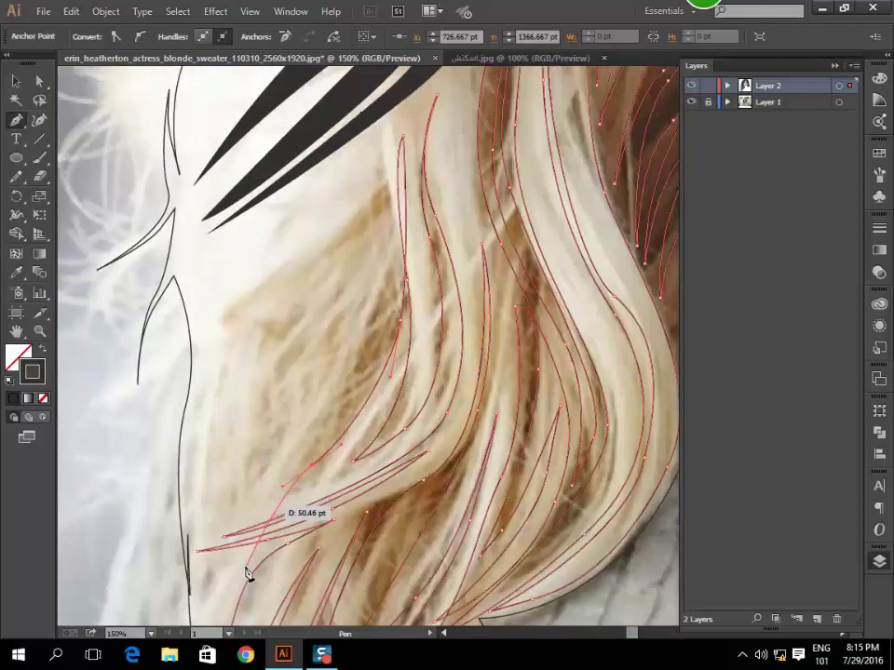
{"action": "left_click_drag", "start_coordinate": [375, 320], "coordinate": [392, 216]}
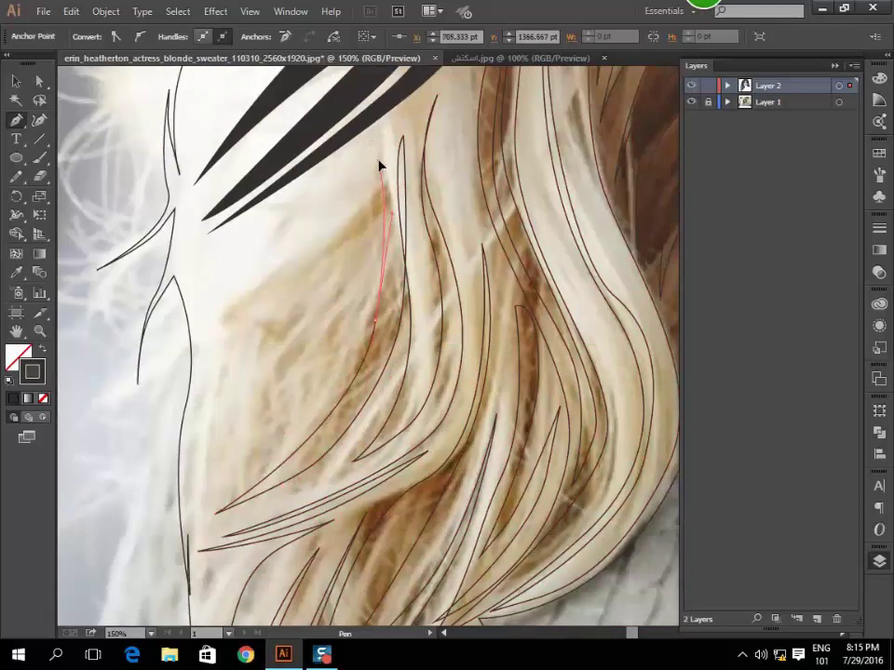
{"action": "left_click_drag", "start_coordinate": [216, 498], "coordinate": [338, 241]}
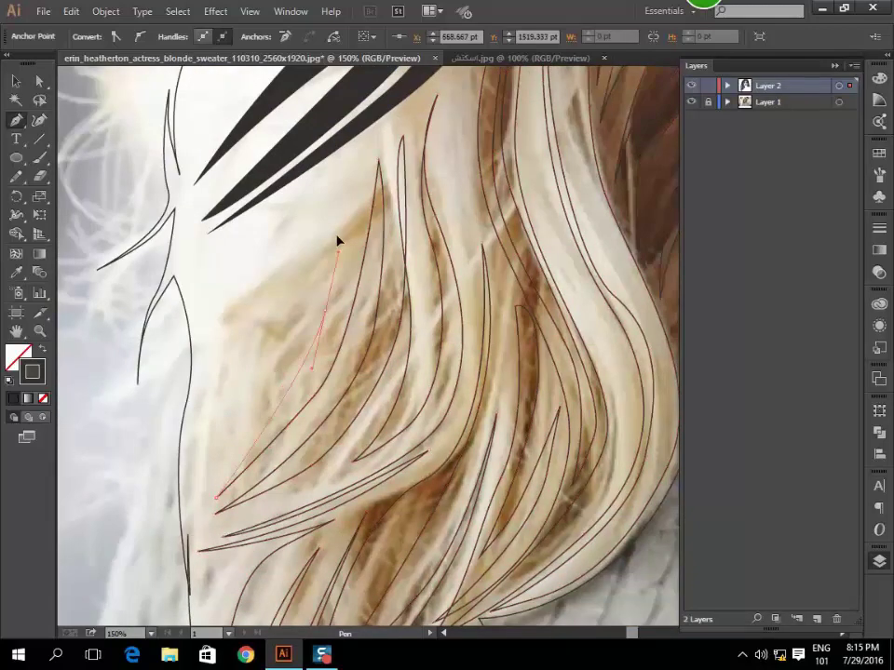
Close that strand and trace another curving up to just under the black stripe.
{"action": "left_click", "coordinate": [369, 159]}
{"action": "left_click_drag", "start_coordinate": [298, 326], "coordinate": [296, 401]}
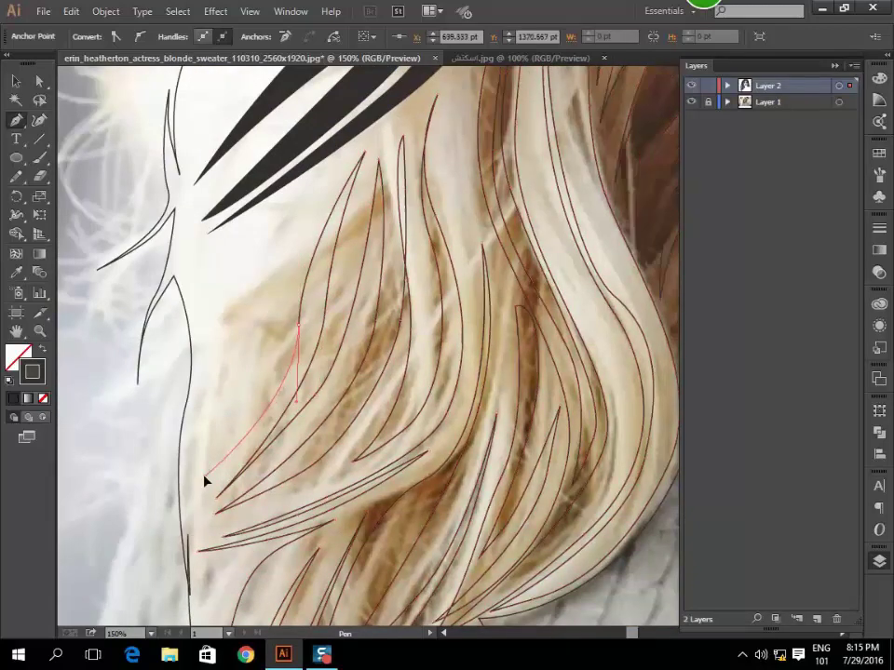
{"action": "left_click_drag", "start_coordinate": [206, 481], "coordinate": [273, 314]}
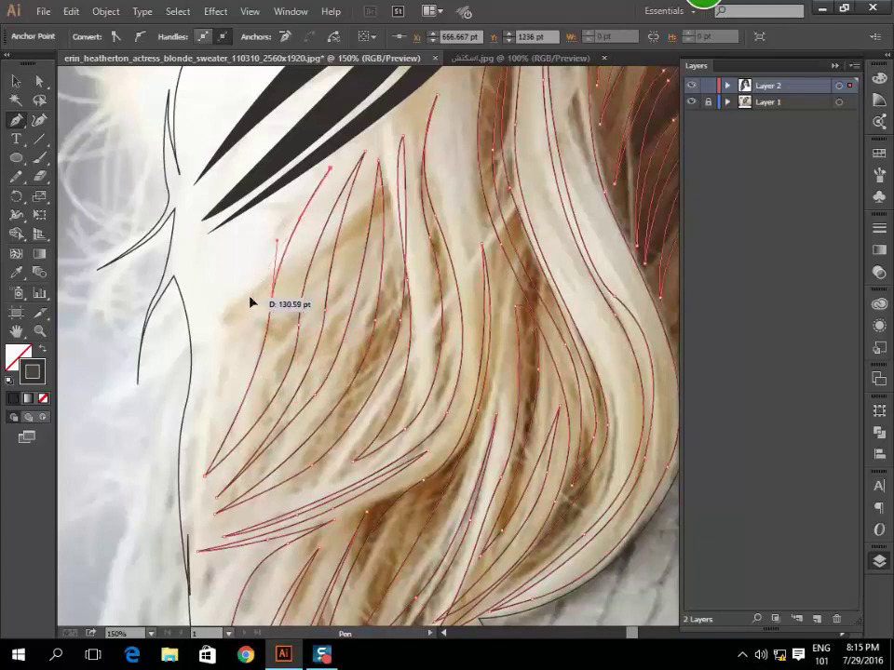
{"action": "mouse_move", "coordinate": [194, 435]}
{"action": "left_mouse_down"}
{"action": "mouse_move", "coordinate": [226, 295]}
{"action": "mouse_move", "coordinate": [247, 251]}
{"action": "left_mouse_up"}
{"action": "left_click", "coordinate": [280, 198]}
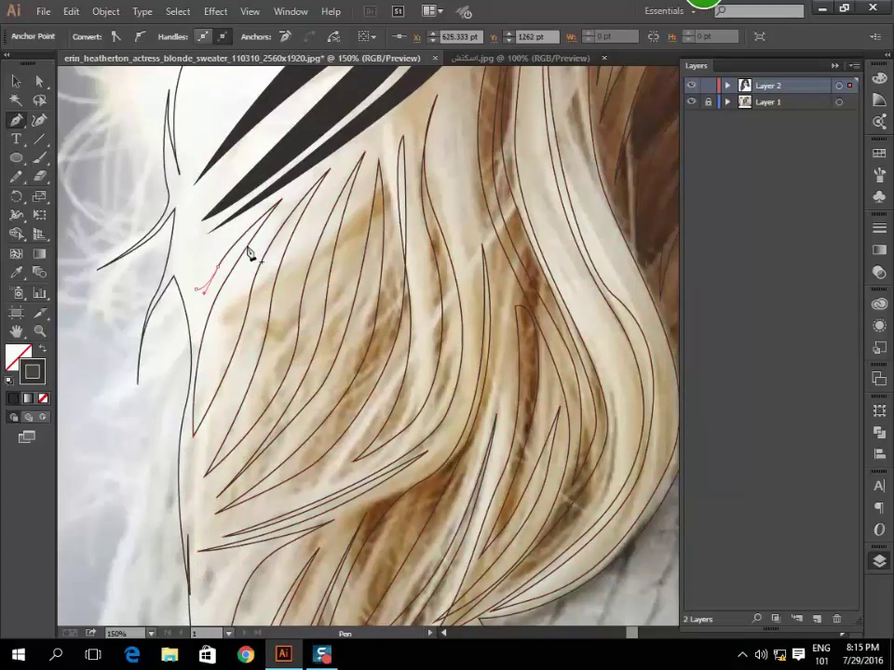
{"action": "left_click", "coordinate": [428, 110]}
Start a new strand among the black hair stripes and curve it down to a lower tip.
{"action": "scroll", "coordinate": [443, 89], "scroll_direction": "up", "scroll_amount": 2}
{"action": "scroll", "coordinate": [443, 89], "scroll_direction": "up", "scroll_amount": 2}
{"action": "scroll", "coordinate": [515, 285], "scroll_direction": "up", "scroll_amount": 2}
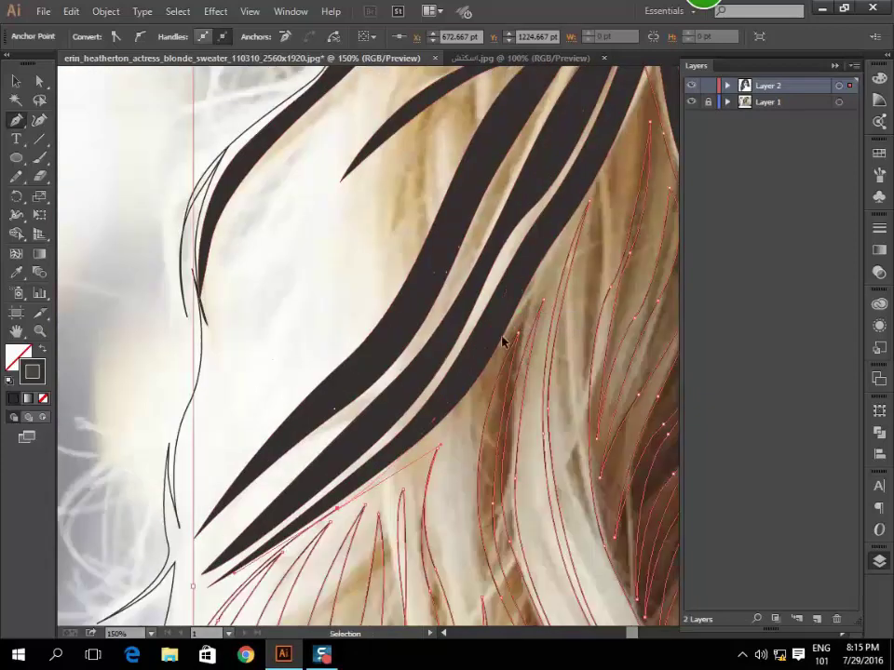
{"action": "scroll", "coordinate": [413, 377], "scroll_direction": "right", "scroll_amount": 2}
{"action": "left_click", "coordinate": [455, 266], "text": "ctrl"}
{"action": "scroll", "coordinate": [455, 265], "scroll_direction": "up", "scroll_amount": 2}
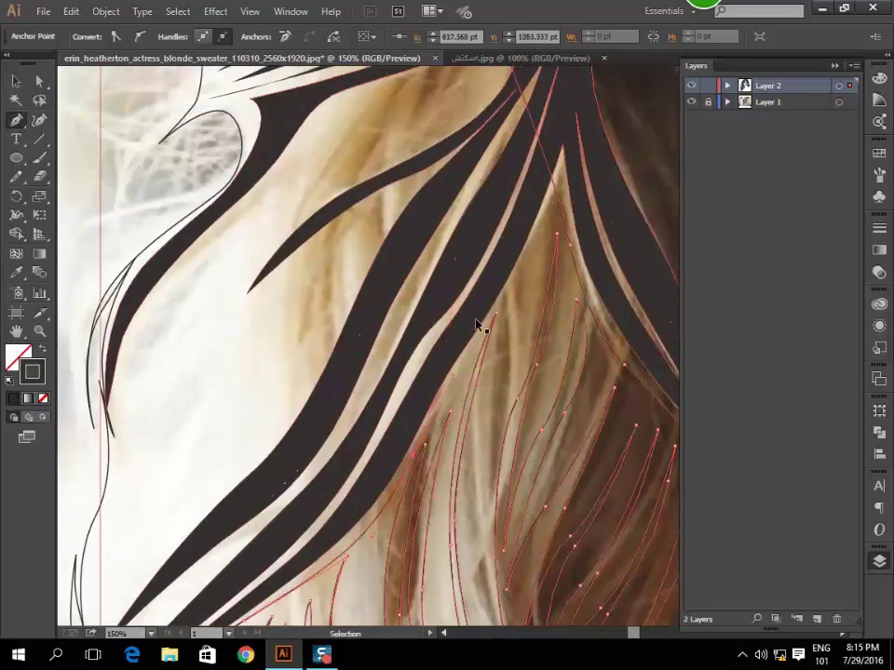
{"action": "left_click", "coordinate": [425, 276]}
{"action": "scroll", "coordinate": [443, 256], "scroll_direction": "up", "scroll_amount": 2}
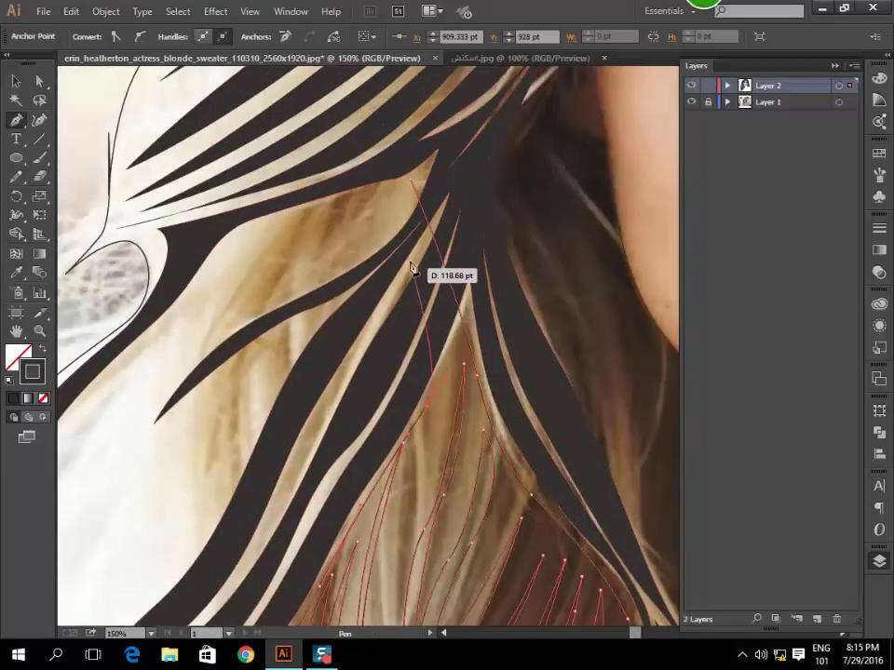
{"action": "left_click", "coordinate": [400, 184]}
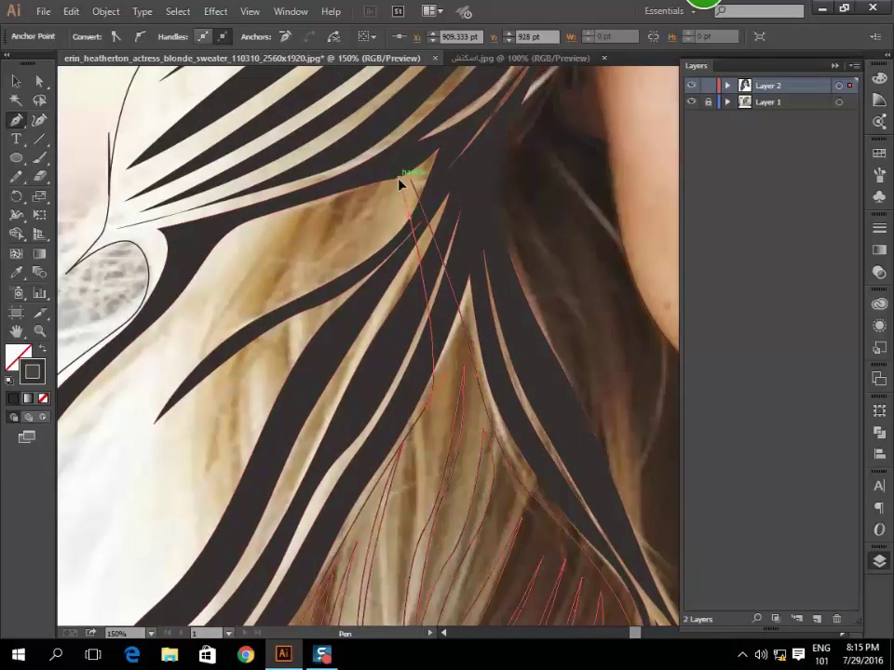
{"action": "left_click", "coordinate": [358, 250]}
{"action": "left_click_drag", "start_coordinate": [278, 389], "coordinate": [255, 417]}
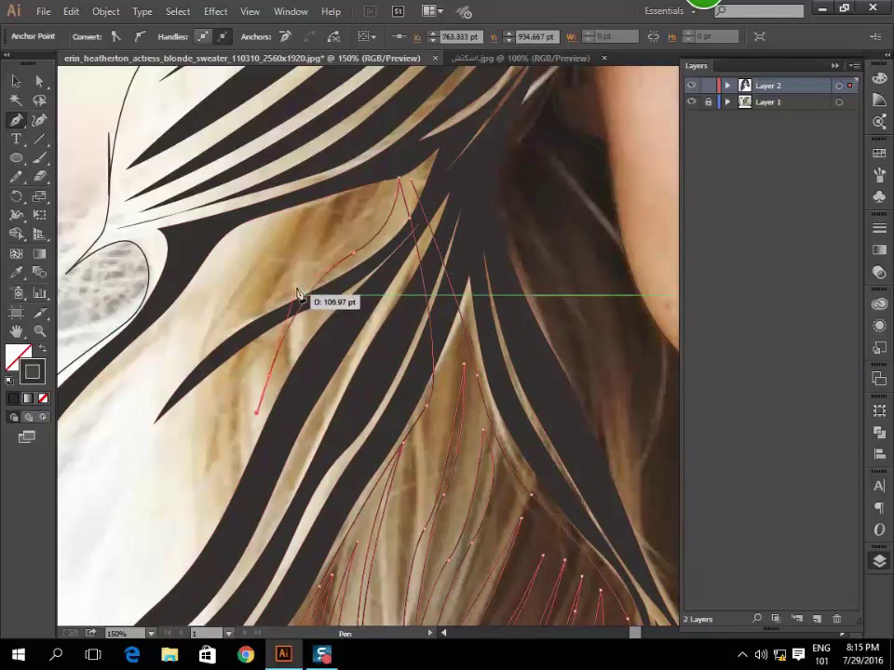
Extend that strand toward the lower left, curve it back up, and finish the path.
{"action": "mouse_move", "coordinate": [295, 285]}
{"action": "left_mouse_down"}
{"action": "mouse_move", "coordinate": [323, 259]}
{"action": "mouse_move", "coordinate": [260, 349]}
{"action": "left_mouse_up"}
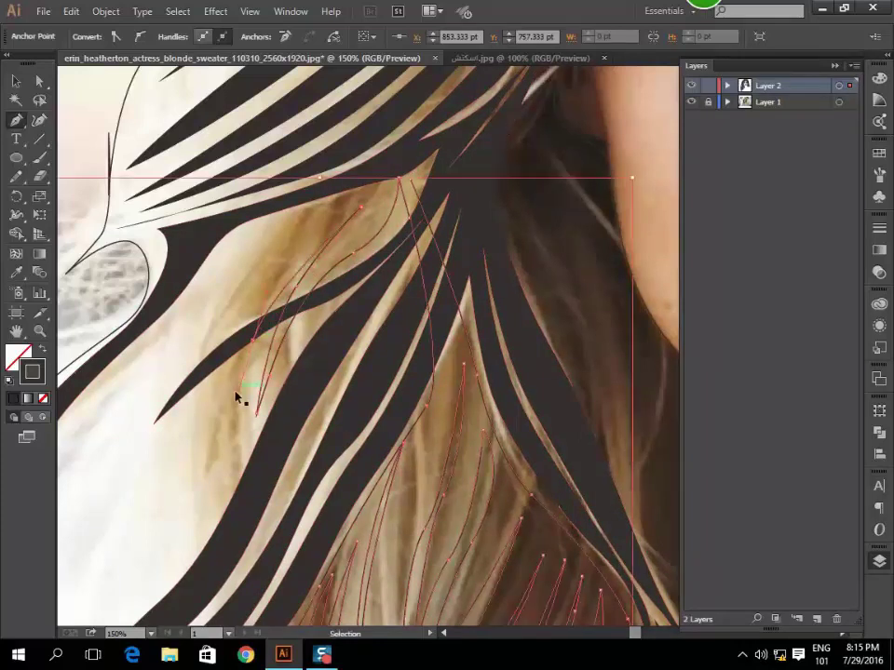
{"action": "scroll", "coordinate": [280, 404], "scroll_direction": "left", "scroll_amount": 3}
{"action": "mouse_move", "coordinate": [361, 377]}
{"action": "left_mouse_down"}
{"action": "mouse_move", "coordinate": [359, 295]}
{"action": "mouse_move", "coordinate": [317, 323]}
{"action": "left_mouse_up"}
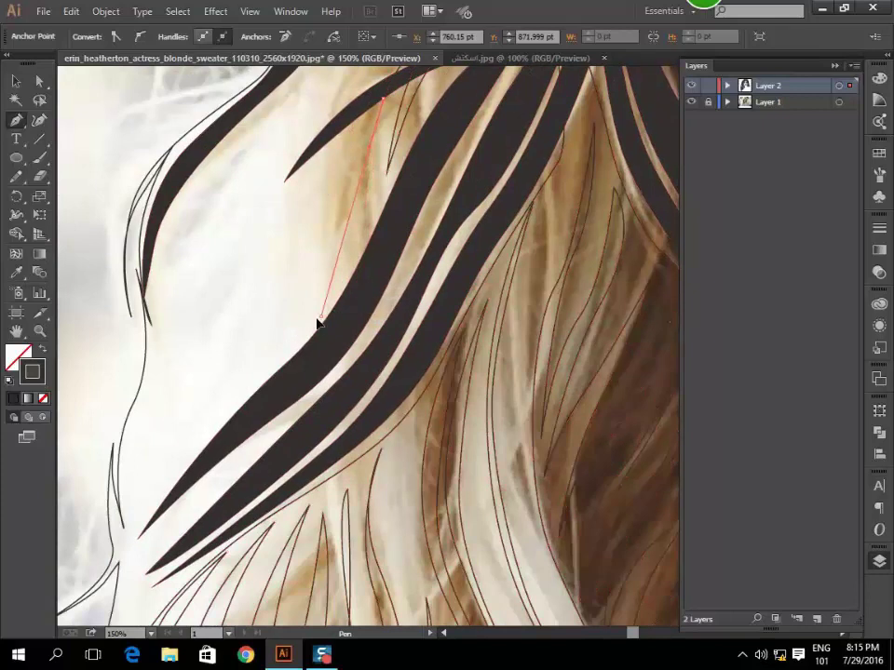
{"action": "left_click_drag", "start_coordinate": [137, 470], "coordinate": [304, 309]}
{"action": "scroll", "coordinate": [351, 226], "scroll_direction": "up", "scroll_amount": 3}
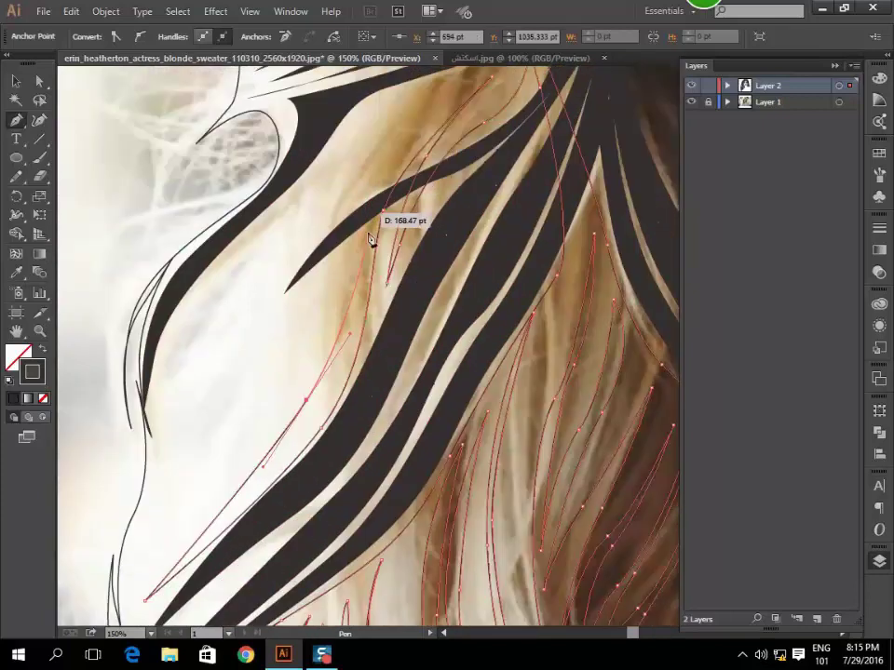
{"action": "mouse_move", "coordinate": [372, 239]}
{"action": "left_mouse_down"}
{"action": "mouse_move", "coordinate": [397, 124]}
{"action": "mouse_move", "coordinate": [349, 289]}
{"action": "left_mouse_up"}
{"action": "left_click_drag", "start_coordinate": [221, 484], "coordinate": [164, 530]}
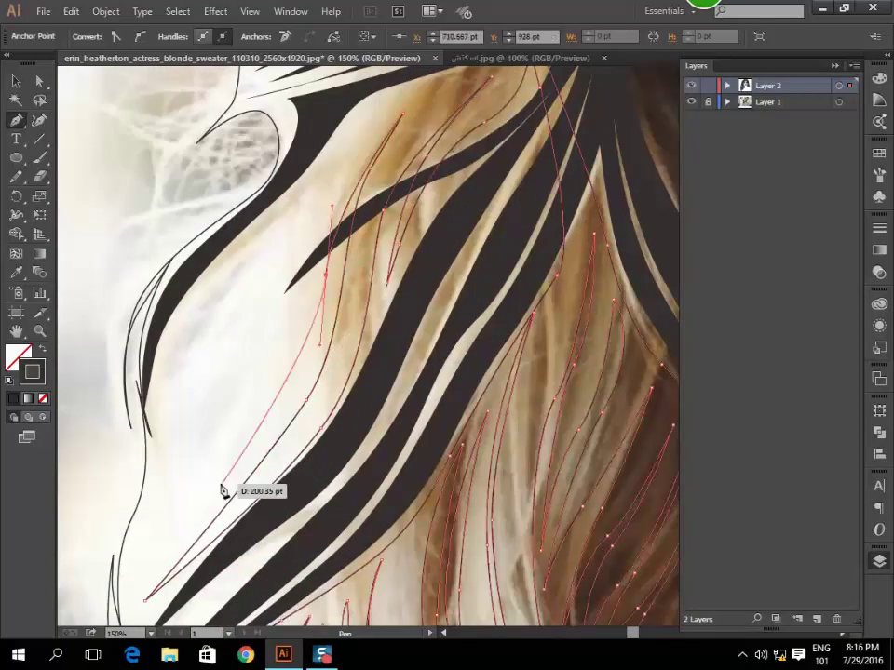
{"action": "left_click_drag", "start_coordinate": [142, 577], "coordinate": [328, 175]}
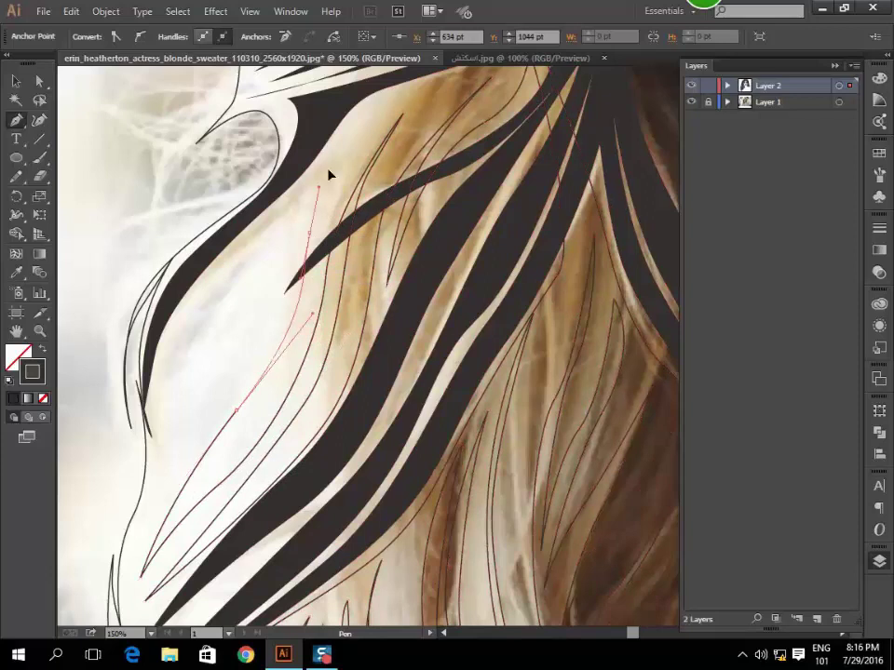
{"action": "key", "text": "ctrl+a"}
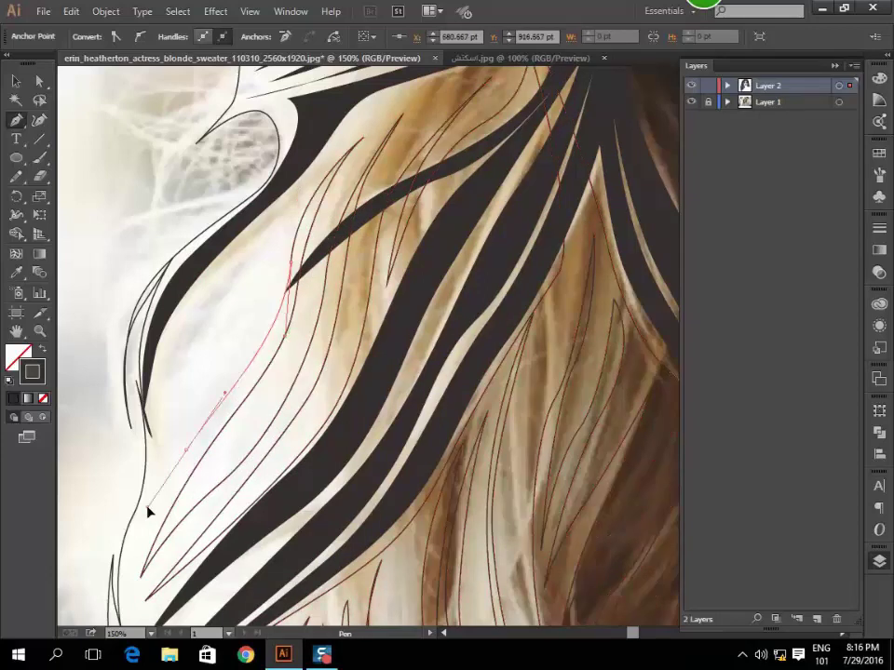
Trace another strand from the lower left curving up to its upper end.
{"action": "left_click", "coordinate": [149, 510]}
{"action": "left_click_drag", "start_coordinate": [224, 340], "coordinate": [292, 216]}
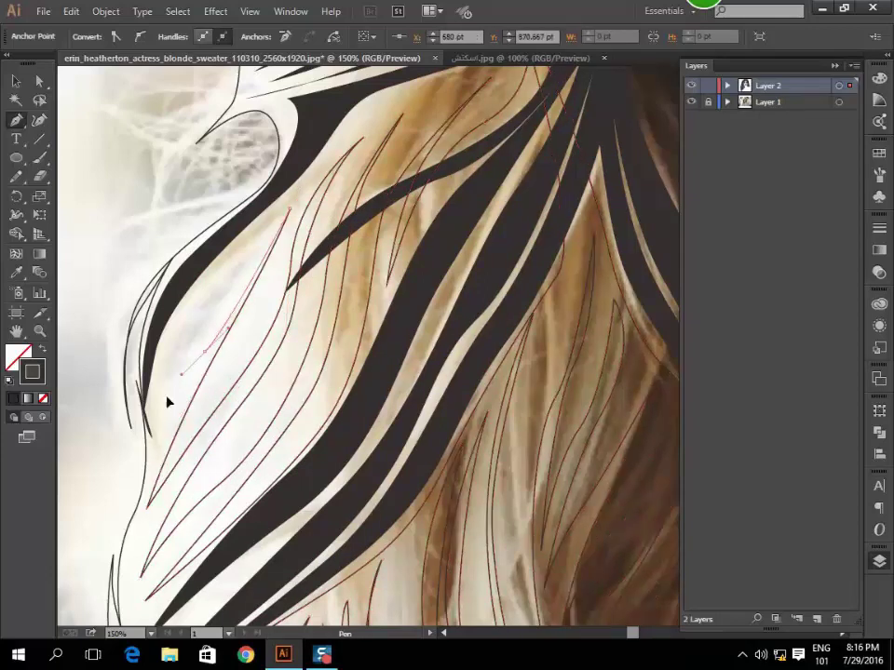
{"action": "left_click", "coordinate": [159, 438]}
{"action": "left_click_drag", "start_coordinate": [167, 360], "coordinate": [275, 209]}
{"action": "scroll", "coordinate": [276, 209], "scroll_direction": "up", "scroll_amount": 3}
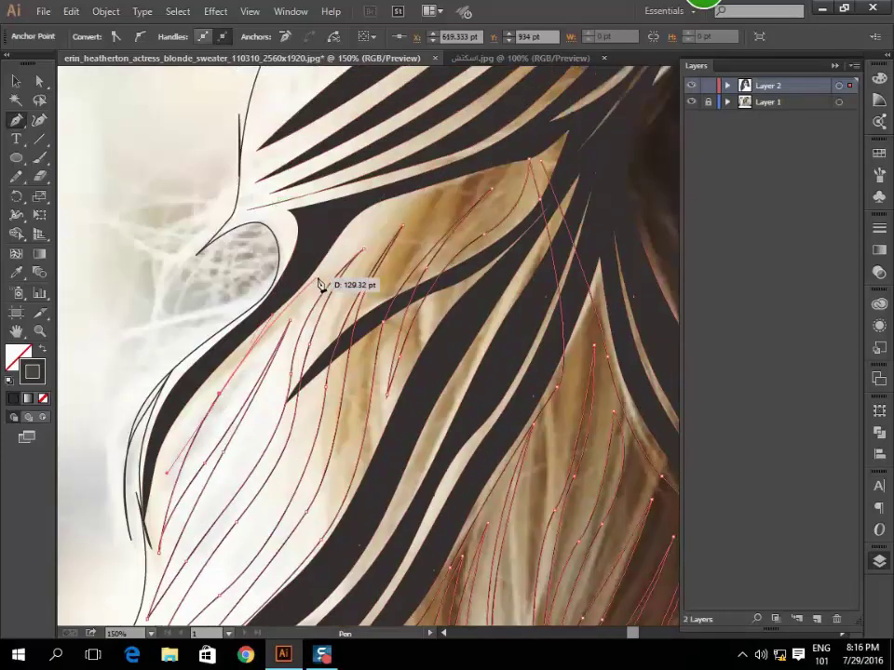
{"action": "mouse_move", "coordinate": [279, 322]}
{"action": "left_mouse_down"}
{"action": "mouse_move", "coordinate": [363, 228]}
{"action": "mouse_move", "coordinate": [451, 200]}
{"action": "left_mouse_up"}
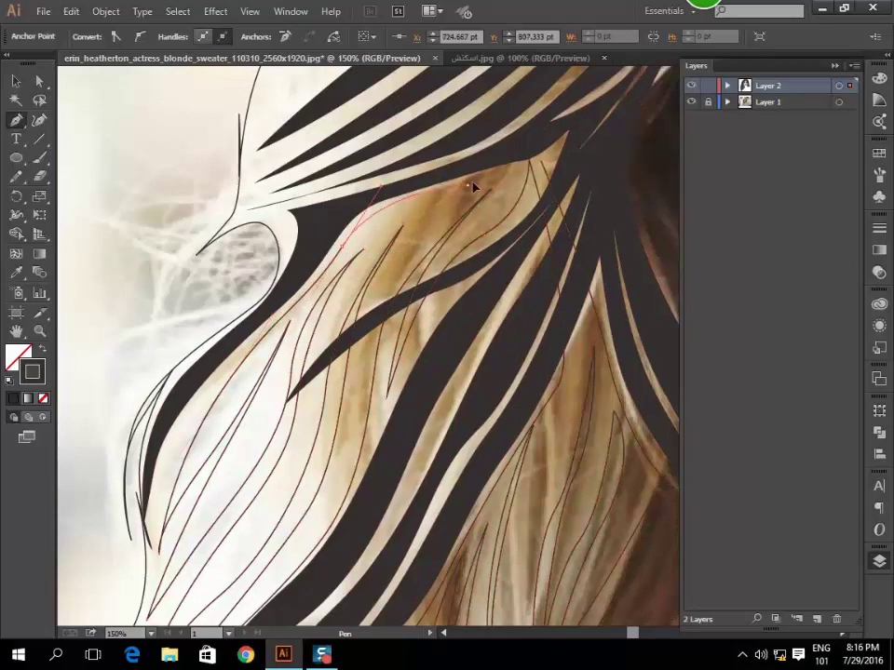
{"action": "left_click_drag", "start_coordinate": [529, 162], "coordinate": [540, 169]}
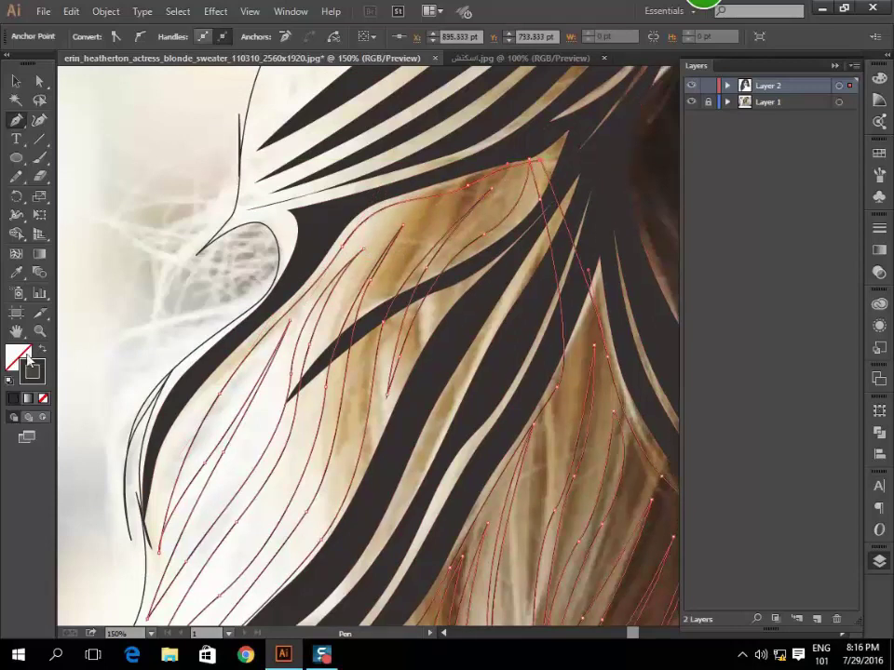
Make the new strand solid black with no outline and hide the reference photo.
{"action": "key", "text": "shift+x"}
{"action": "key", "text": "ctrl+minus"}
{"action": "key", "text": "ctrl+minus"}
{"action": "key", "text": "ctrl+minus"}
{"action": "key", "text": "ctrl+minus"}
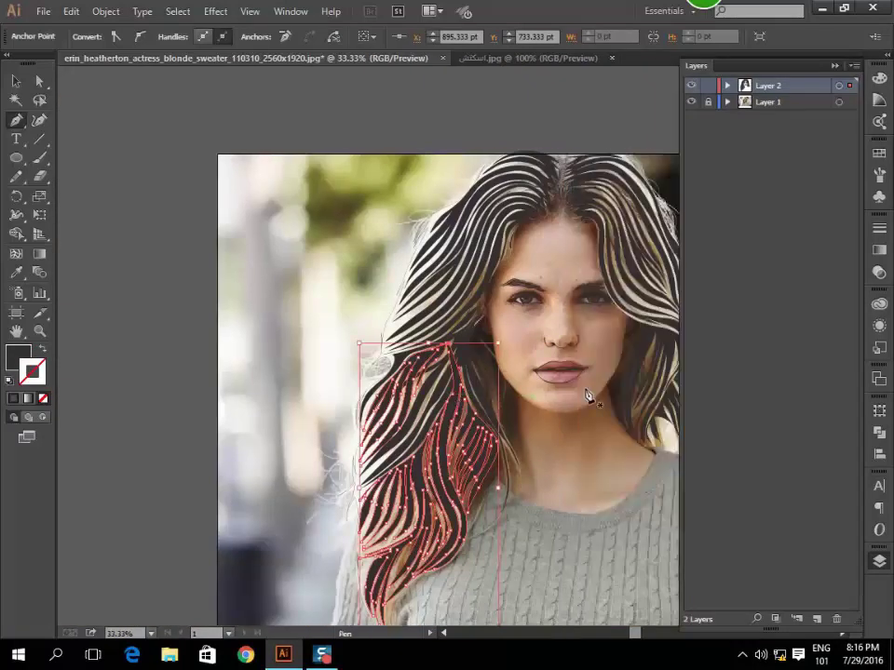
{"action": "scroll", "coordinate": [663, 160], "scroll_direction": "right", "scroll_amount": 2}
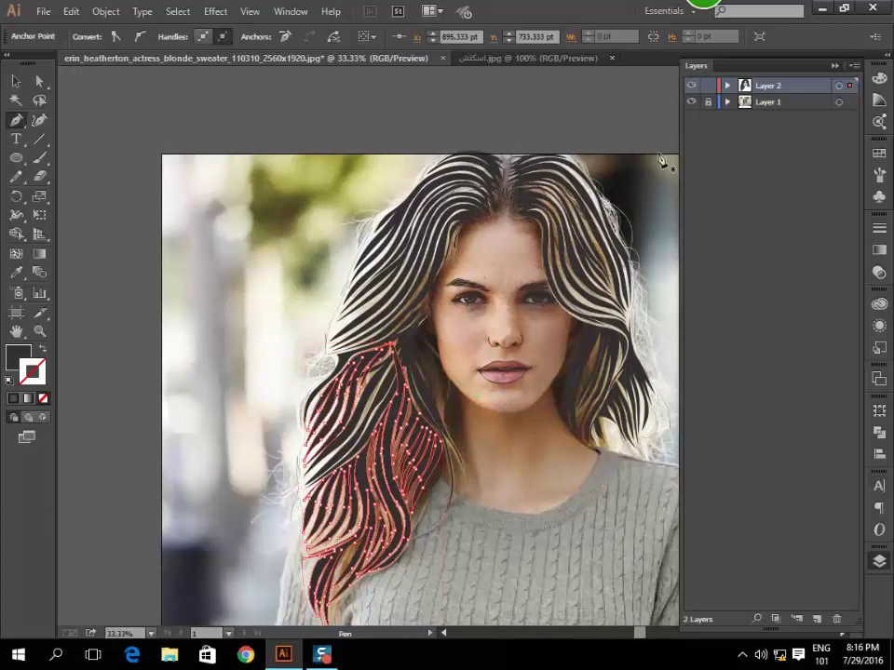
{"action": "left_click", "coordinate": [691, 102]}
Deselect, switch to black fill with no stroke, and select the large outer hair outline.
{"action": "key", "text": "ctrl+shift+a"}
{"action": "key", "text": "ctrl+minus"}
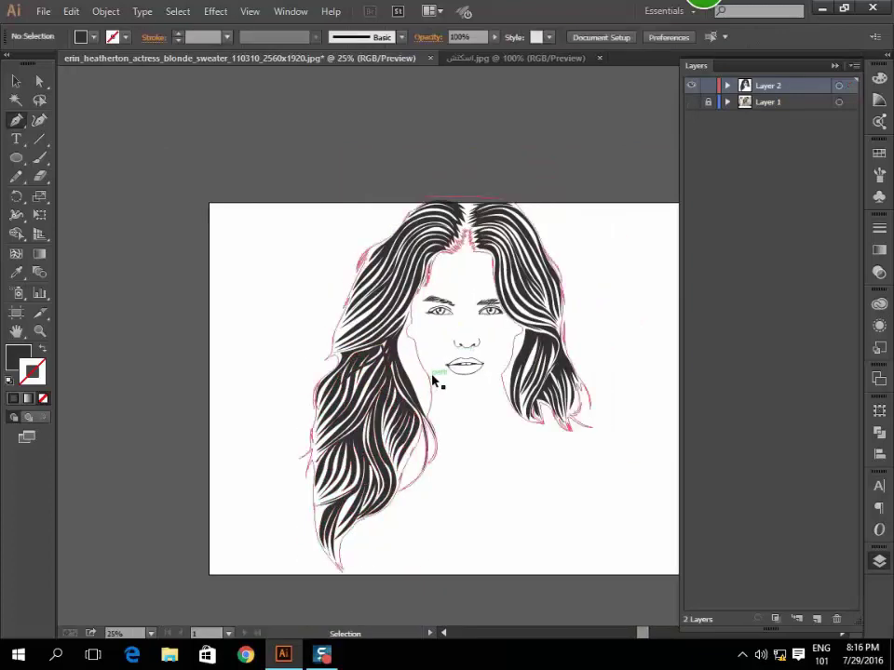
{"action": "scroll", "coordinate": [470, 380], "scroll_direction": "up", "scroll_amount": 2}
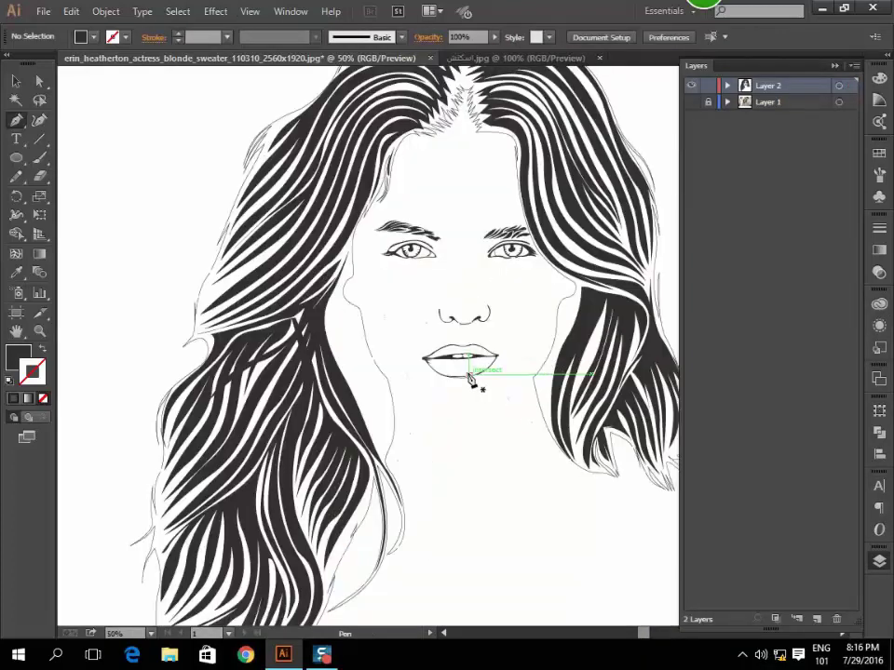
{"action": "left_click", "coordinate": [42, 354]}
{"action": "left_click", "coordinate": [42, 353]}
{"action": "key", "text": "ctrl+a"}
Fill the hair outline black, select all paths, and drop the left eye and eyebrow from selection.
{"action": "left_click", "coordinate": [42, 352]}
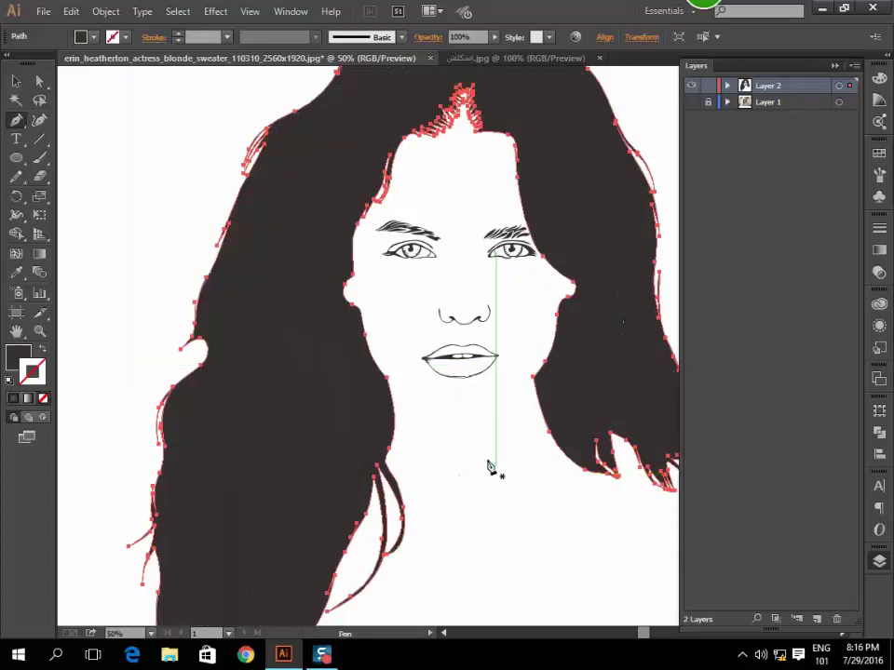
{"action": "key", "text": "ctrl+minus"}
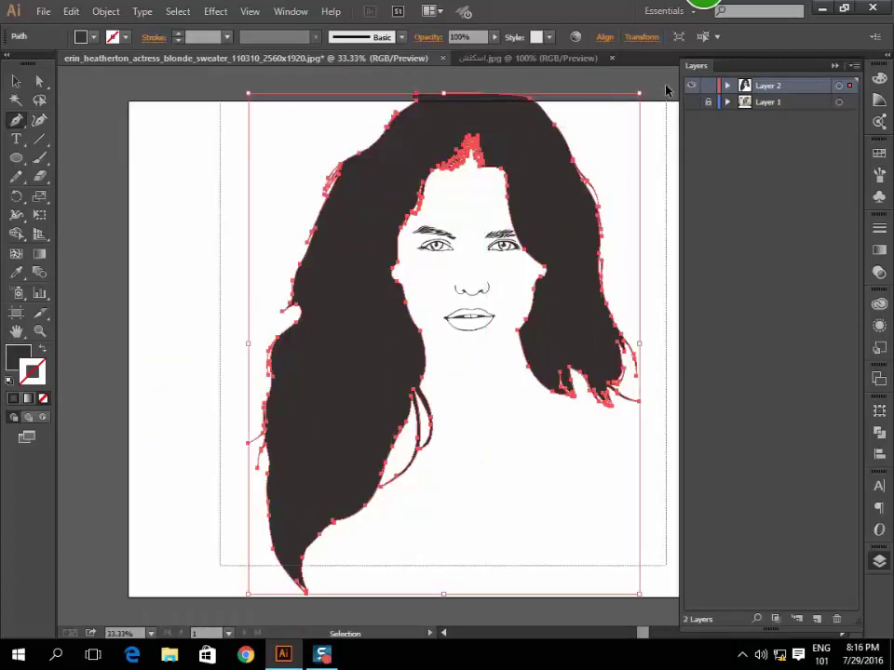
{"action": "key", "text": "ctrl+a"}
{"action": "scroll", "coordinate": [460, 253], "scroll_direction": "up", "scroll_amount": 3}
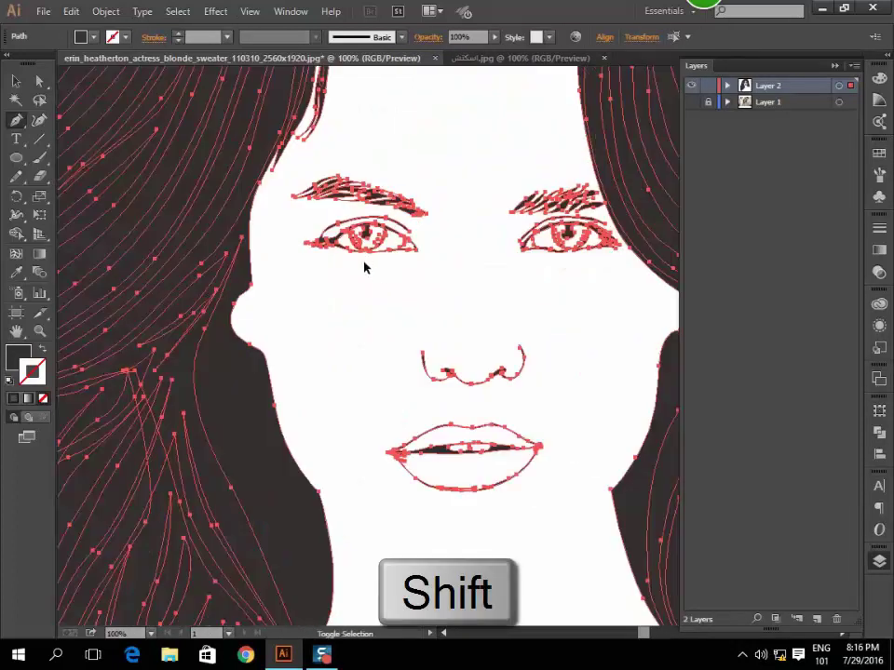
{"action": "left_click_drag", "start_coordinate": [422, 170], "coordinate": [422, 170]}
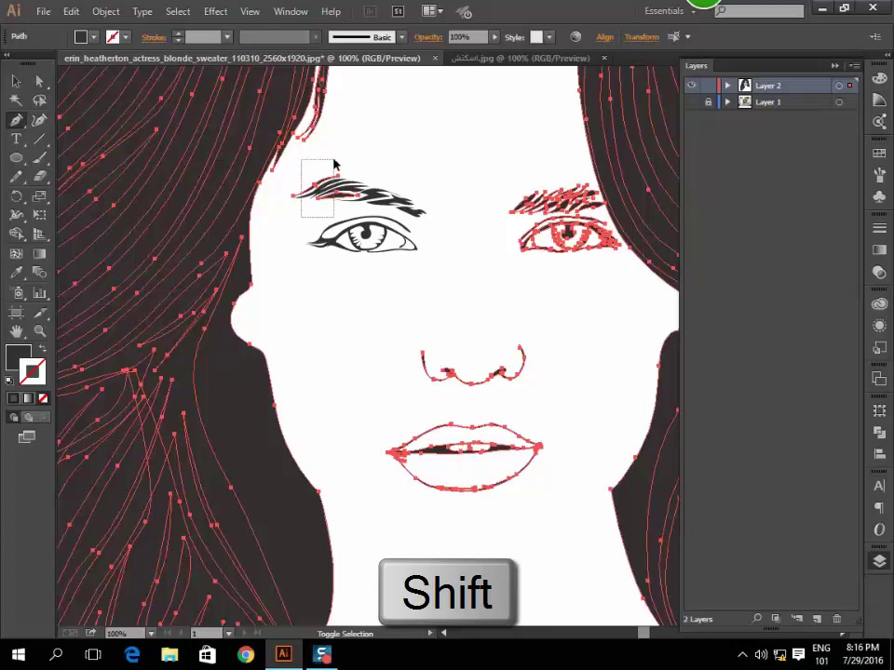
{"action": "scroll", "coordinate": [306, 193], "scroll_direction": "up", "scroll_amount": 2}
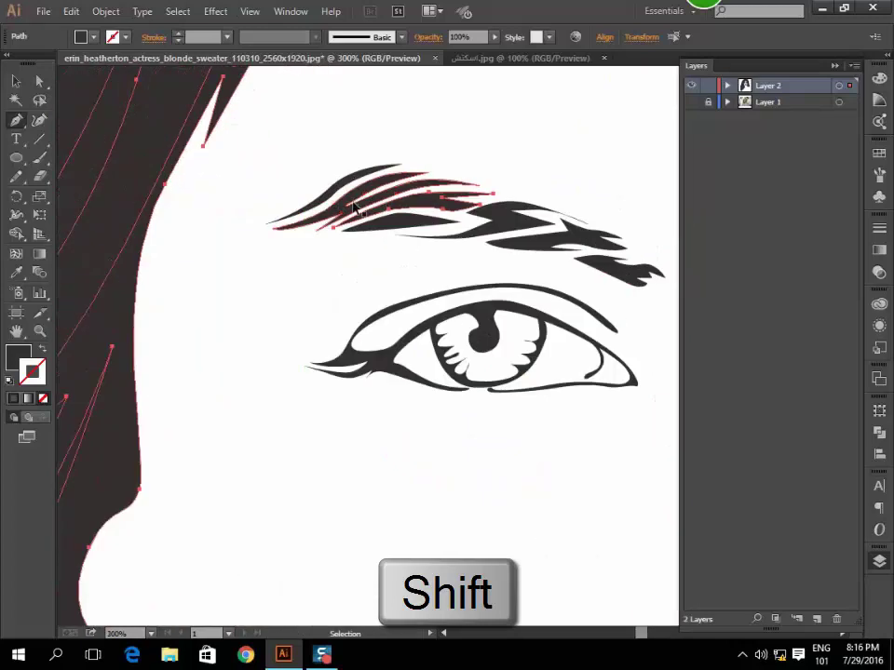
{"action": "scroll", "coordinate": [365, 280], "scroll_direction": "down", "scroll_amount": 3}
{"action": "scroll", "coordinate": [359, 322], "scroll_direction": "down", "scroll_amount": 3}
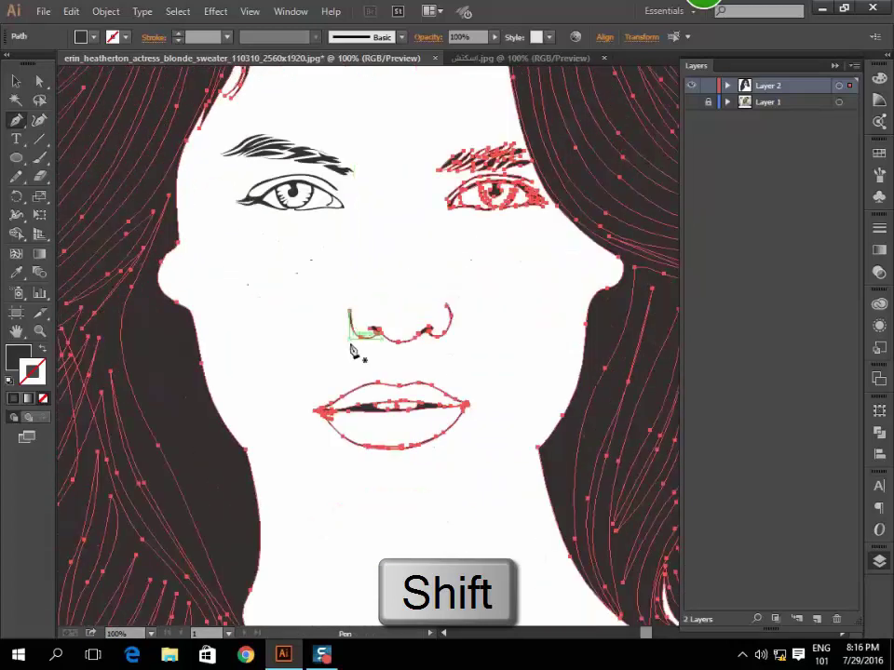
{"action": "scroll", "coordinate": [361, 335], "scroll_direction": "up", "scroll_amount": 1}
{"action": "scroll", "coordinate": [360, 340], "scroll_direction": "up", "scroll_amount": 1}
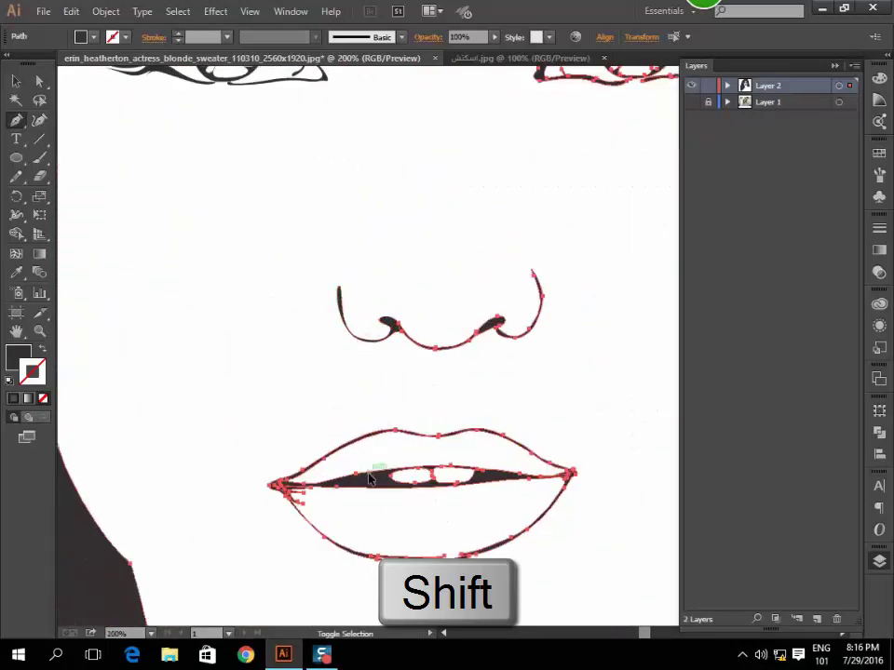
Remove the upper lip and the right eye and eyebrow from the selection.
{"action": "left_click", "coordinate": [325, 462], "text": "shift"}
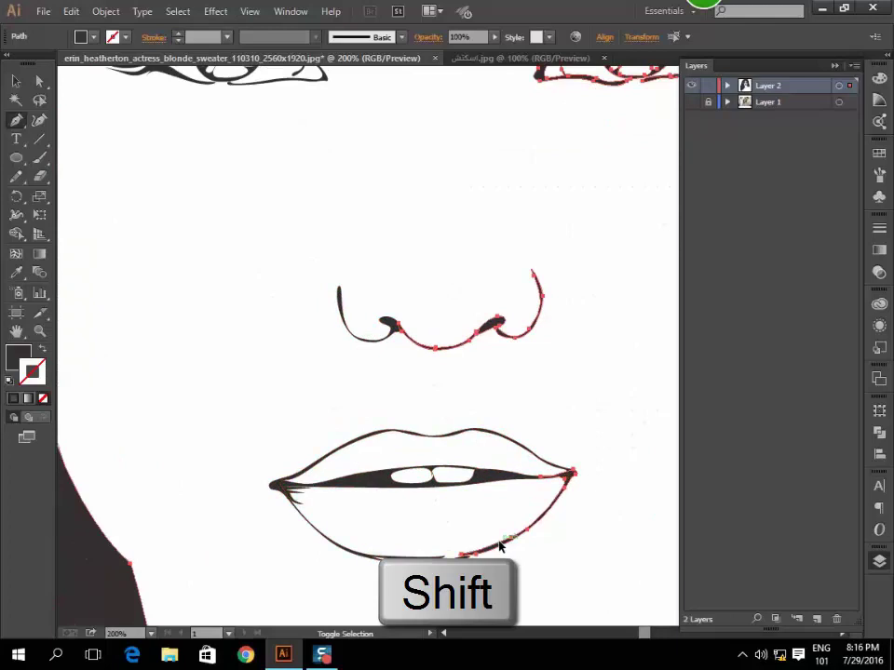
{"action": "scroll", "coordinate": [512, 493], "scroll_direction": "up", "scroll_amount": 1}
{"action": "scroll", "coordinate": [503, 445], "scroll_direction": "up", "scroll_amount": 2}
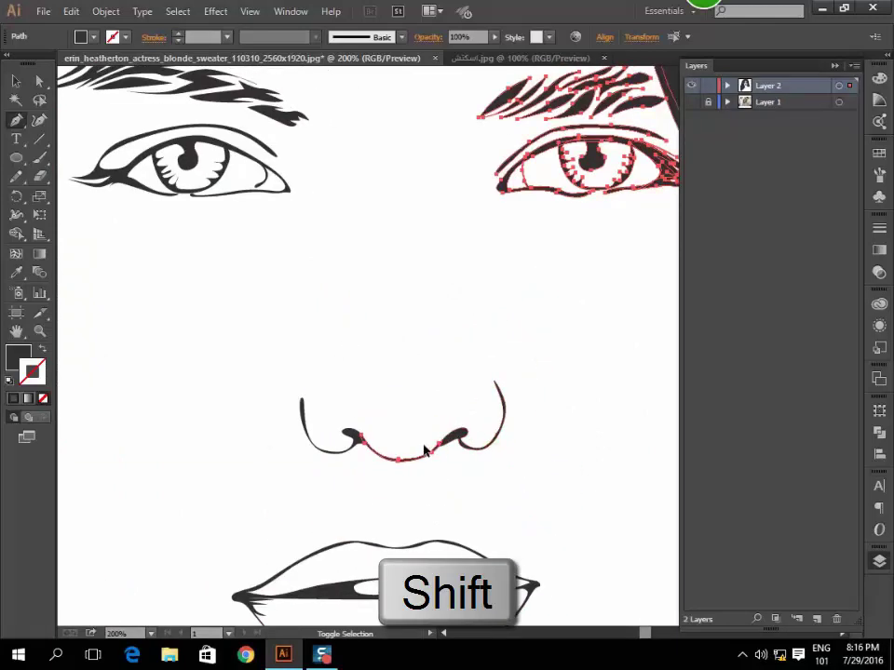
{"action": "scroll", "coordinate": [515, 333], "scroll_direction": "up", "scroll_amount": 3}
{"action": "scroll", "coordinate": [463, 324], "scroll_direction": "right", "scroll_amount": 3}
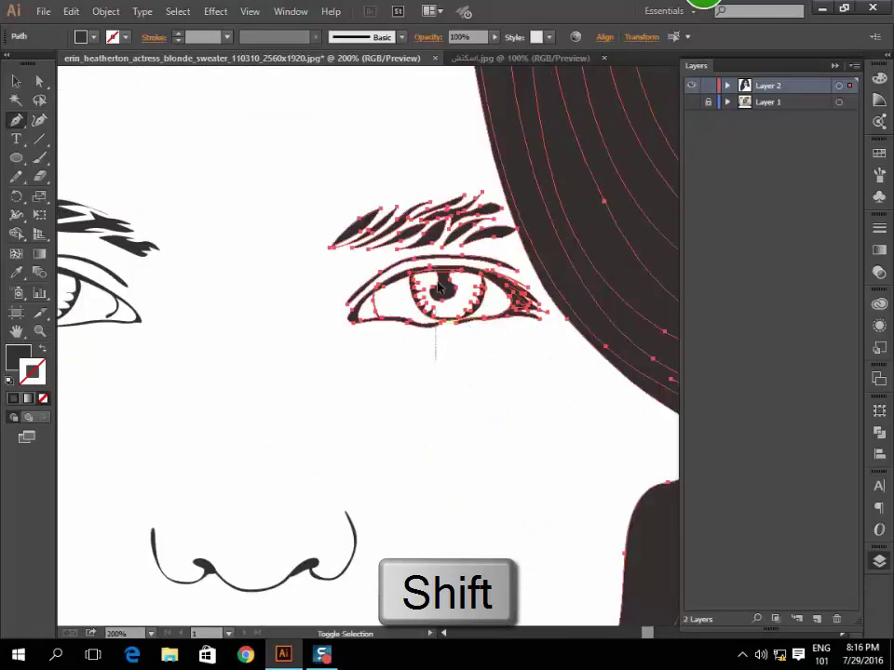
{"action": "left_click_drag", "start_coordinate": [485, 170], "coordinate": [485, 171]}
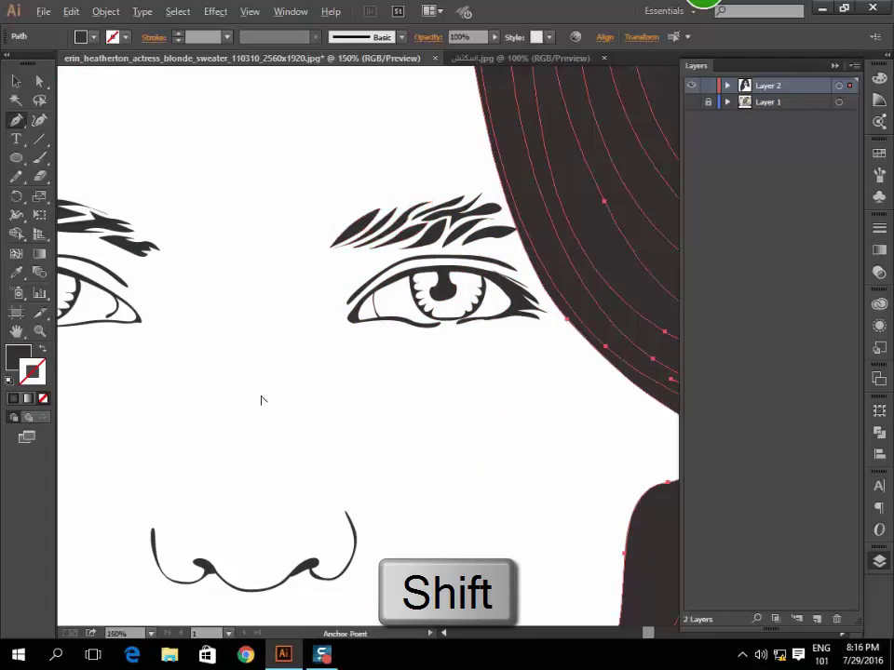
{"action": "scroll", "coordinate": [262, 400], "scroll_direction": "down", "scroll_amount": 2}
{"action": "scroll", "coordinate": [262, 401], "scroll_direction": "down", "scroll_amount": 1}
{"action": "scroll", "coordinate": [264, 396], "scroll_direction": "down", "scroll_amount": 1}
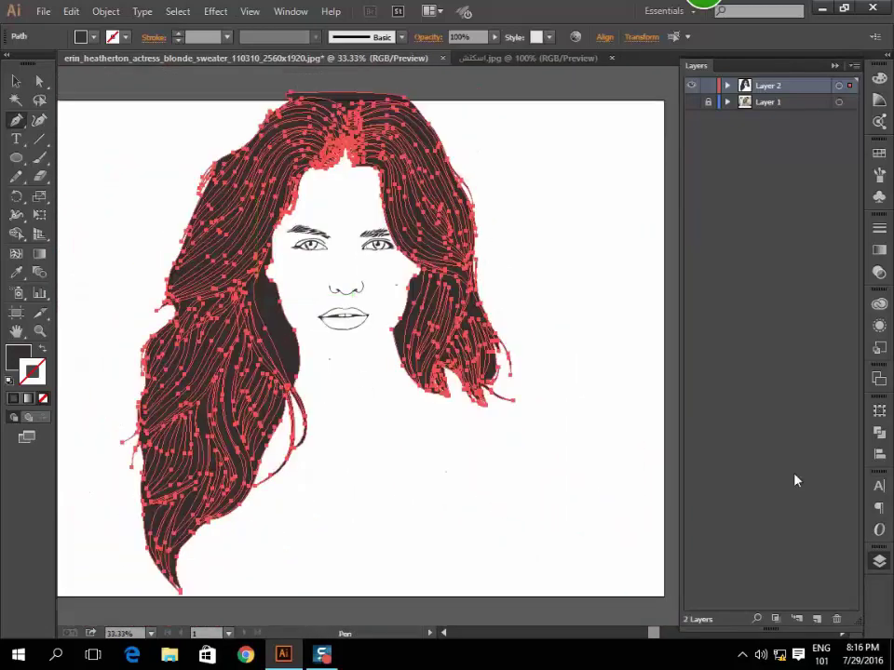
Subtract the strands from the hair mass with Pathfinder Minus Front, then deselect.
{"action": "left_click", "coordinate": [877, 432]}
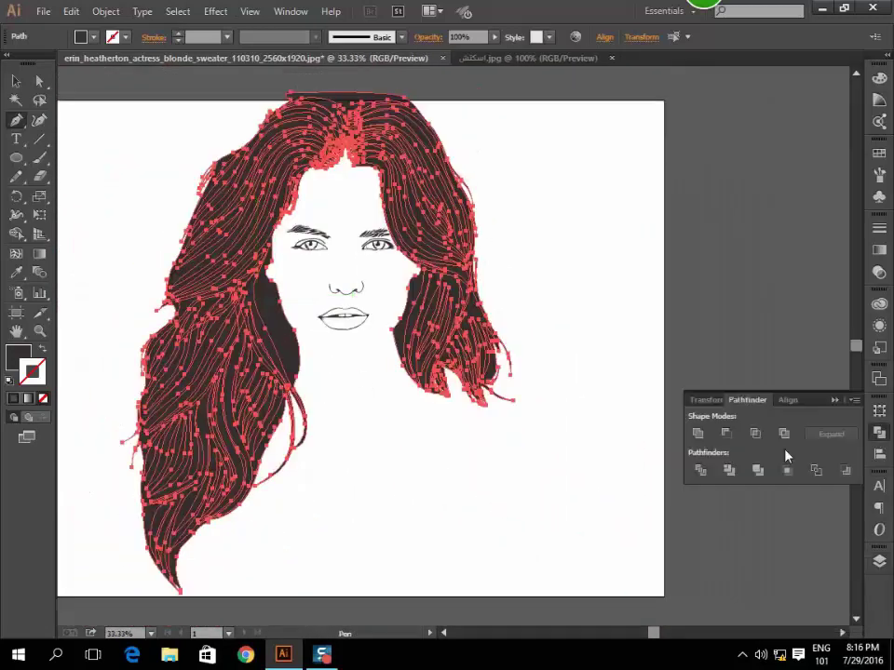
{"action": "left_click", "coordinate": [729, 442]}
{"action": "left_click", "coordinate": [611, 306], "text": "ctrl"}
{"action": "scroll", "coordinate": [611, 305], "scroll_direction": "down", "scroll_amount": 1}
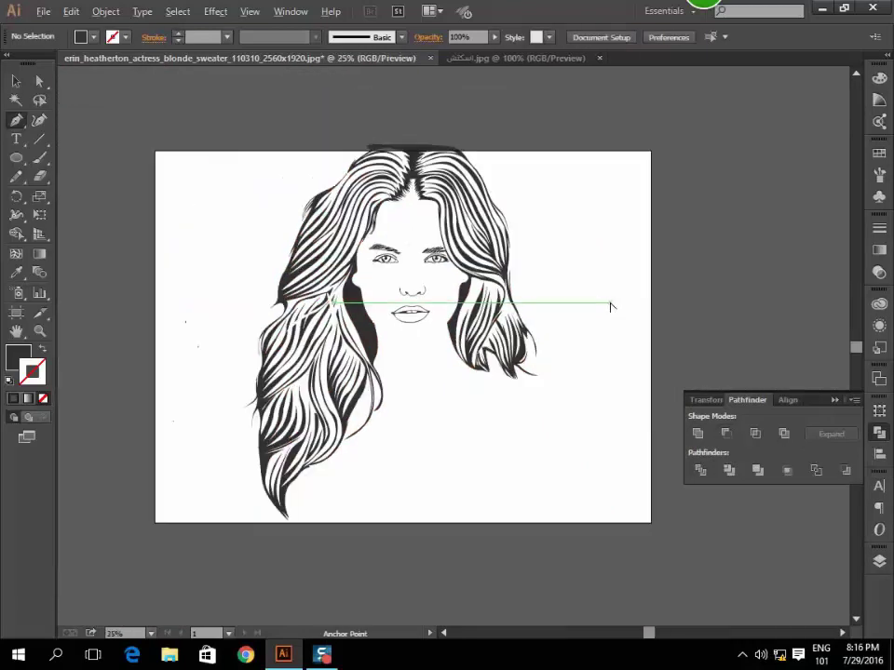
{"action": "left_click", "coordinate": [879, 561]}
Show the reference photo and start an outline from the hair-neck junction along the sweater neckline.
{"action": "left_click", "coordinate": [691, 101]}
{"action": "scroll", "coordinate": [398, 379], "scroll_direction": "up", "scroll_amount": 1}
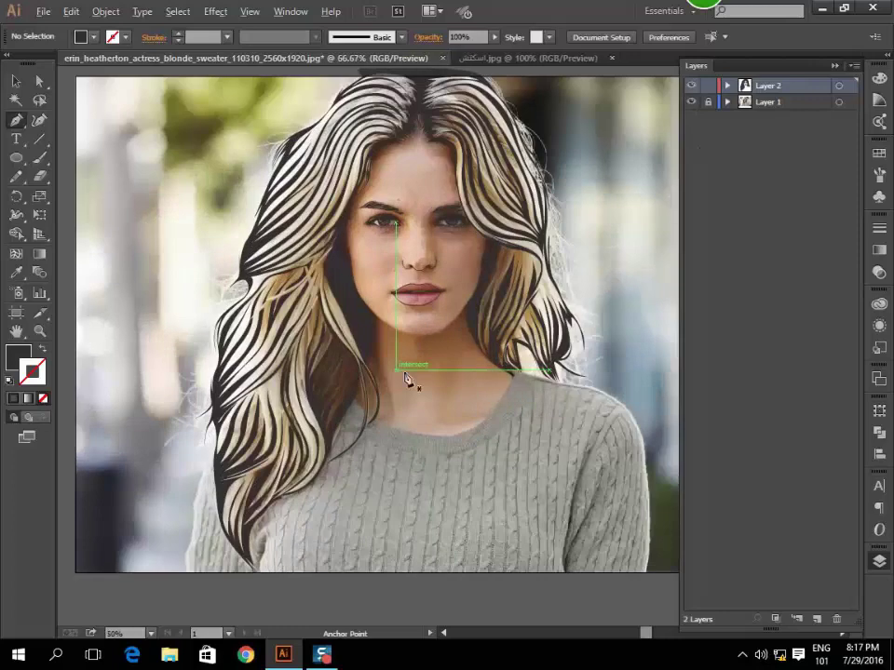
{"action": "scroll", "coordinate": [409, 378], "scroll_direction": "up", "scroll_amount": 2}
{"action": "scroll", "coordinate": [424, 363], "scroll_direction": "up", "scroll_amount": 1}
{"action": "scroll", "coordinate": [436, 370], "scroll_direction": "up", "scroll_amount": 1}
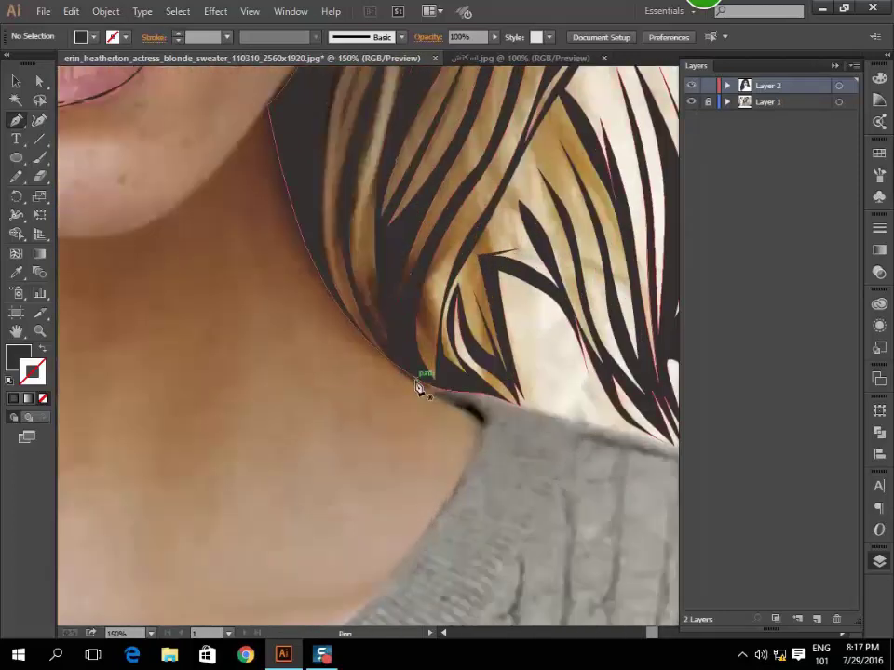
{"action": "left_click", "coordinate": [421, 382]}
{"action": "left_click", "coordinate": [487, 421]}
{"action": "scroll", "coordinate": [469, 454], "scroll_direction": "down", "scroll_amount": 5}
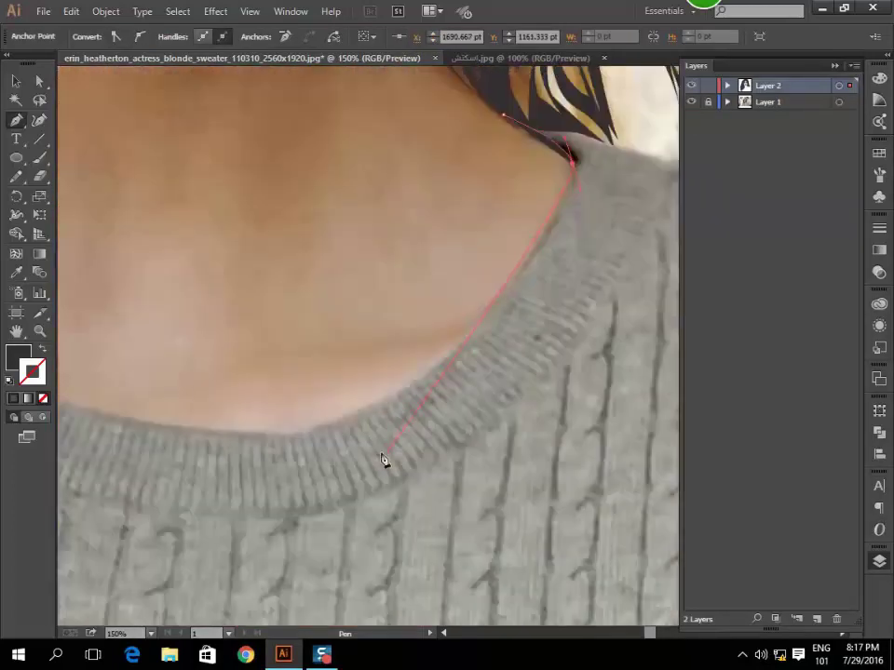
{"action": "scroll", "coordinate": [246, 433], "scroll_direction": "up", "scroll_amount": 5}
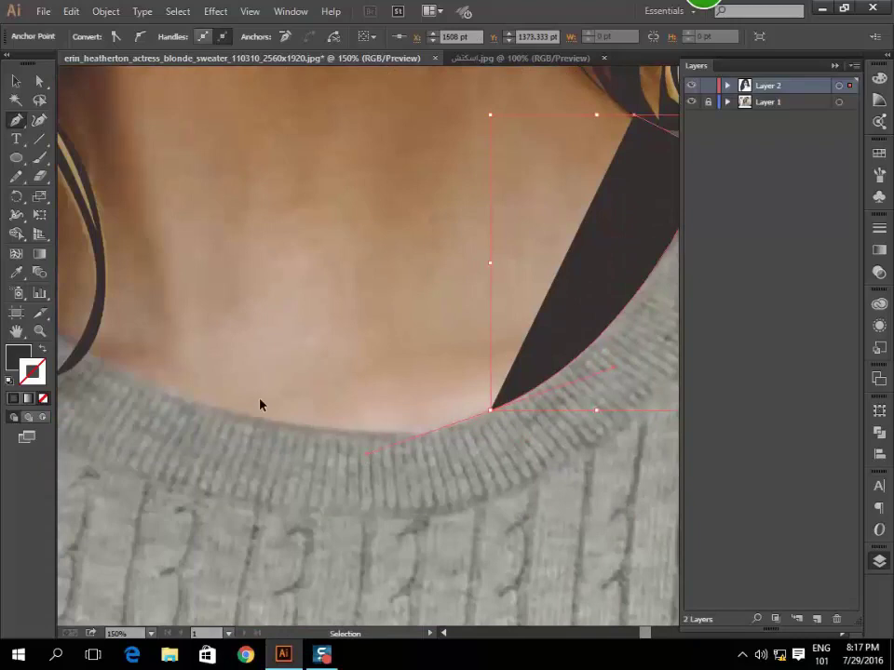
{"action": "scroll", "coordinate": [284, 410], "scroll_direction": "left", "scroll_amount": 3}
{"action": "left_click_drag", "start_coordinate": [232, 376], "coordinate": [184, 330]}
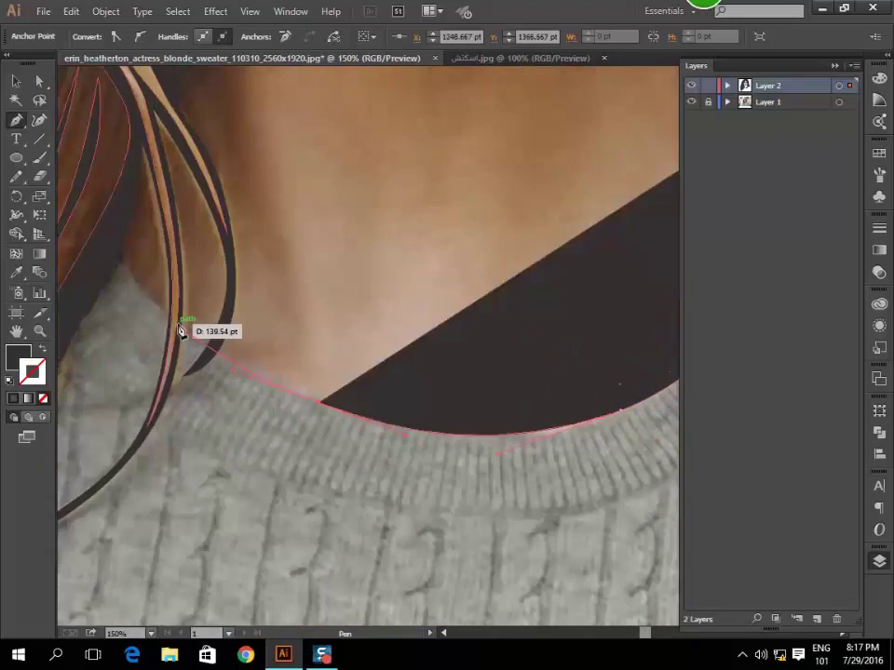
{"action": "left_click", "coordinate": [175, 323]}
{"action": "left_click", "coordinate": [117, 244]}
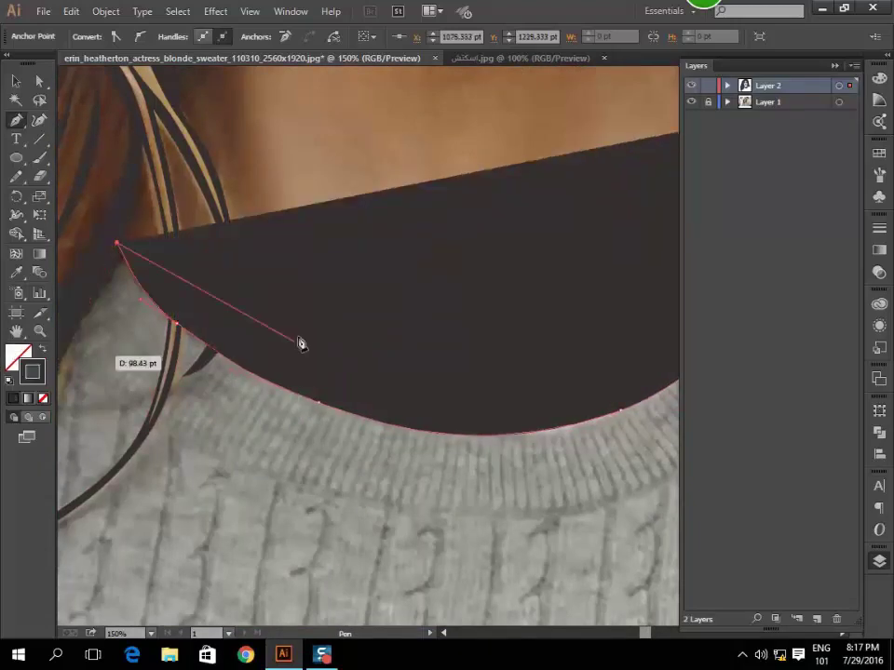
Continue the outline with curved points following the neckline edge.
{"action": "scroll", "coordinate": [125, 235], "scroll_direction": "up", "scroll_amount": 1}
{"action": "scroll", "coordinate": [126, 259], "scroll_direction": "up", "scroll_amount": 1}
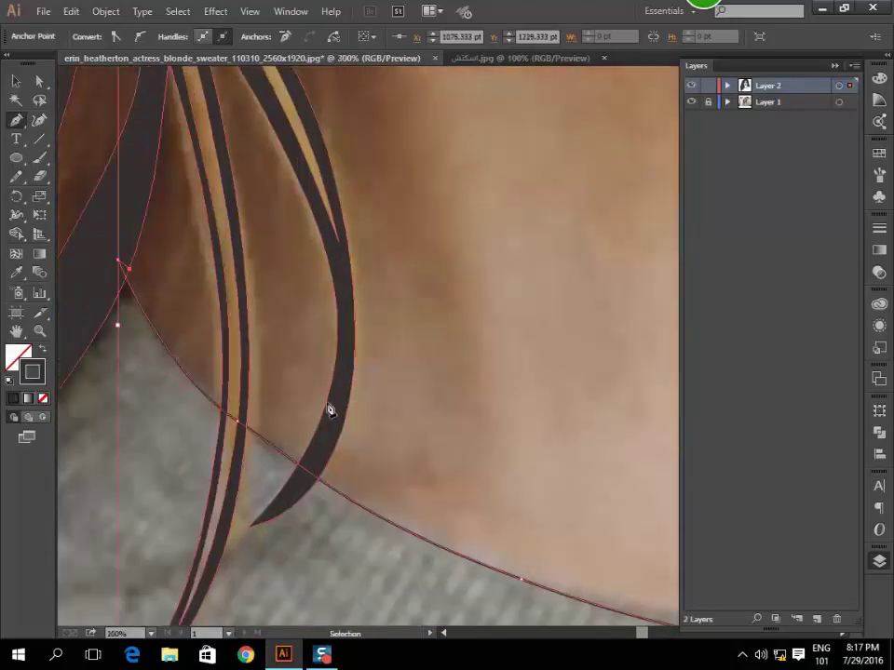
{"action": "scroll", "coordinate": [322, 410], "scroll_direction": "down", "scroll_amount": 3}
{"action": "scroll", "coordinate": [315, 411], "scroll_direction": "right", "scroll_amount": 3}
{"action": "left_click", "coordinate": [301, 414]}
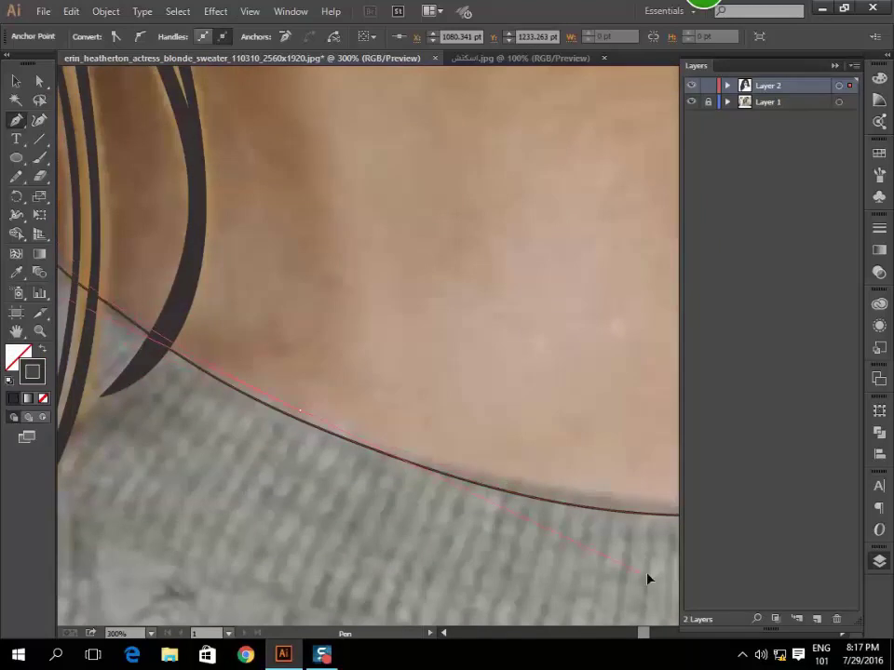
{"action": "left_click_drag", "start_coordinate": [646, 586], "coordinate": [541, 507]}
{"action": "scroll", "coordinate": [497, 497], "scroll_direction": "down", "scroll_amount": 3}
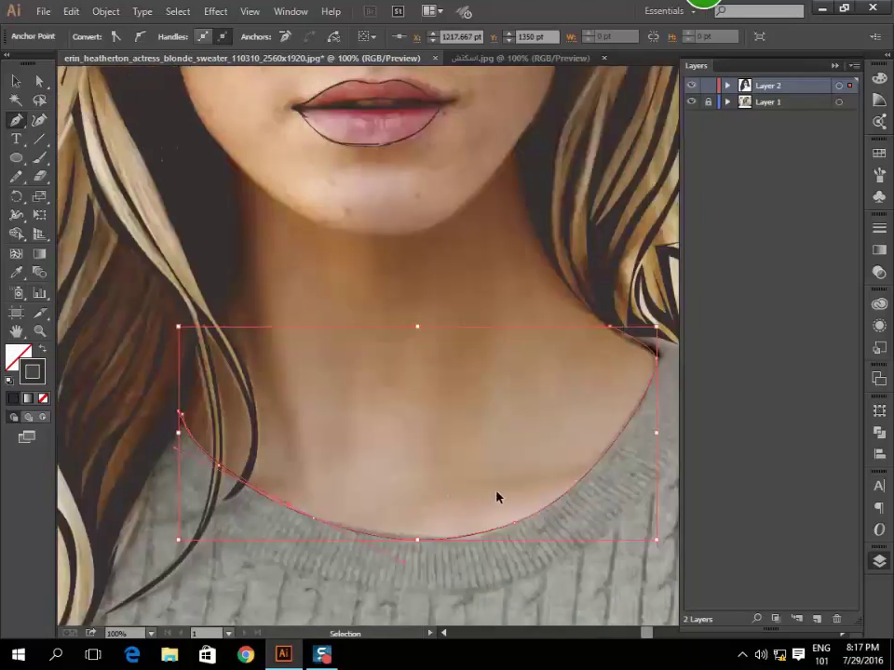
{"action": "scroll", "coordinate": [379, 522], "scroll_direction": "up", "scroll_amount": 1}
{"action": "scroll", "coordinate": [430, 391], "scroll_direction": "up", "scroll_amount": 2}
{"action": "mouse_move", "coordinate": [521, 317]}
{"action": "left_mouse_down"}
{"action": "mouse_move", "coordinate": [569, 289]}
{"action": "mouse_move", "coordinate": [628, 294]}
{"action": "mouse_move", "coordinate": [347, 424]}
{"action": "mouse_move", "coordinate": [347, 415]}
{"action": "left_mouse_up"}
Curve the outline up the neck's right edge toward the hair and finish the neckline path.
{"action": "scroll", "coordinate": [622, 293], "scroll_direction": "up", "scroll_amount": 2}
{"action": "scroll", "coordinate": [568, 326], "scroll_direction": "right", "scroll_amount": 3}
{"action": "scroll", "coordinate": [373, 408], "scroll_direction": "up", "scroll_amount": 2}
{"action": "scroll", "coordinate": [400, 399], "scroll_direction": "right", "scroll_amount": 2}
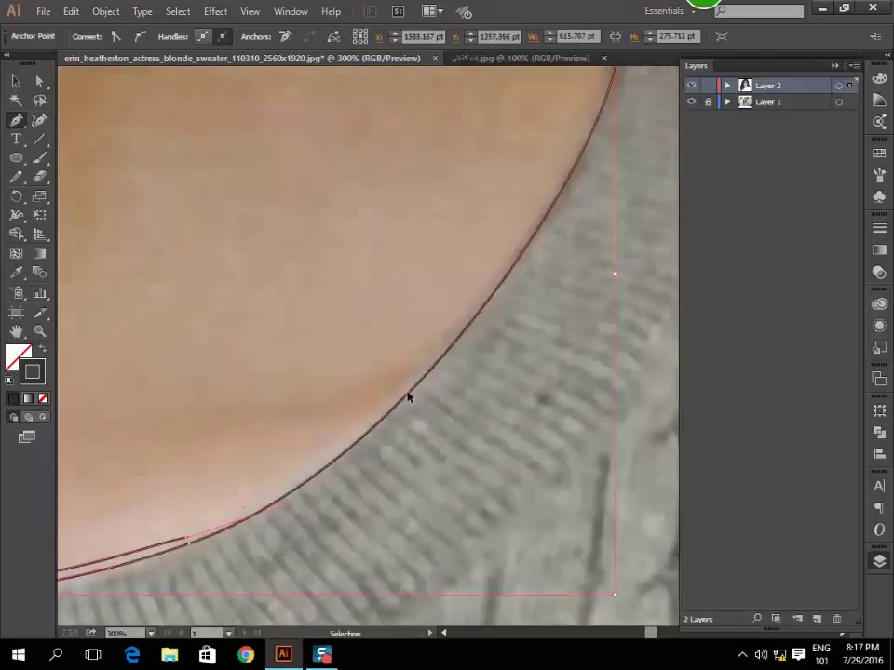
{"action": "left_click_drag", "start_coordinate": [470, 300], "coordinate": [502, 252]}
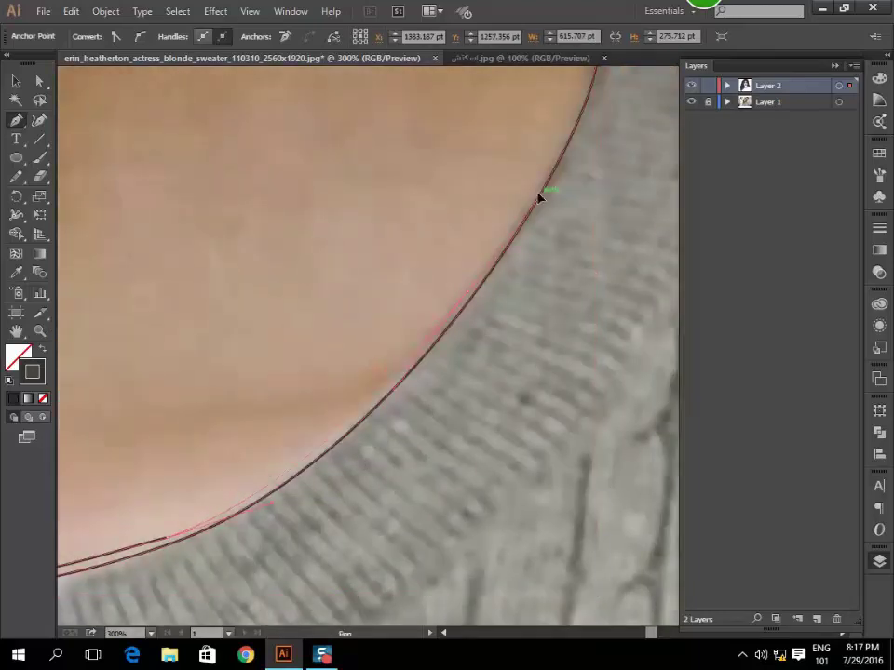
{"action": "scroll", "coordinate": [538, 198], "scroll_direction": "up", "scroll_amount": 3}
{"action": "left_click_drag", "start_coordinate": [538, 198], "coordinate": [473, 370]}
{"action": "scroll", "coordinate": [535, 279], "scroll_direction": "right", "scroll_amount": 2}
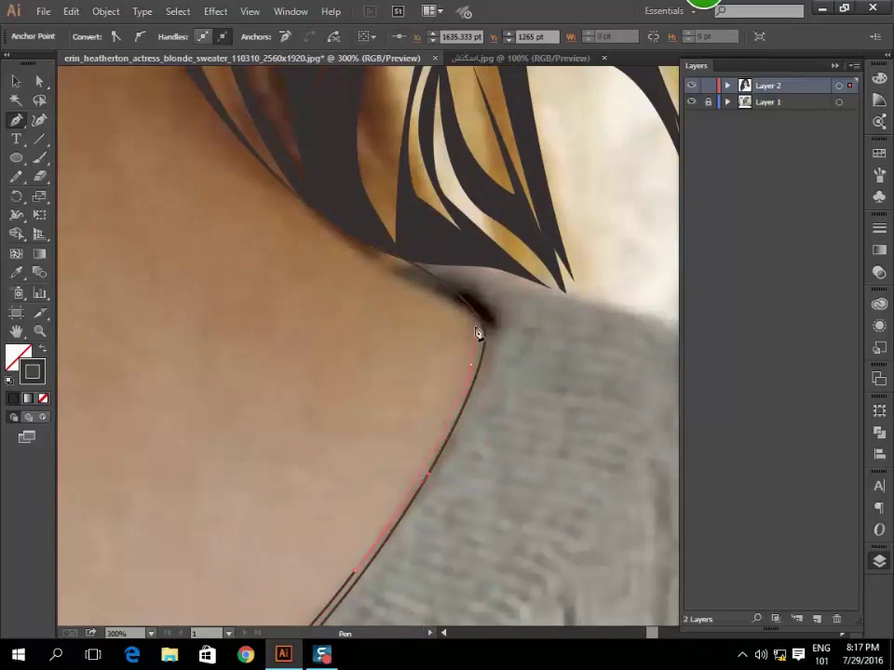
{"action": "left_click_drag", "start_coordinate": [398, 271], "coordinate": [346, 232]}
{"action": "mouse_move", "coordinate": [303, 202]}
{"action": "left_mouse_down"}
{"action": "mouse_move", "coordinate": [351, 248]}
{"action": "mouse_move", "coordinate": [322, 261]}
{"action": "left_mouse_up"}
{"action": "left_click", "coordinate": [189, 378], "text": "ctrl"}
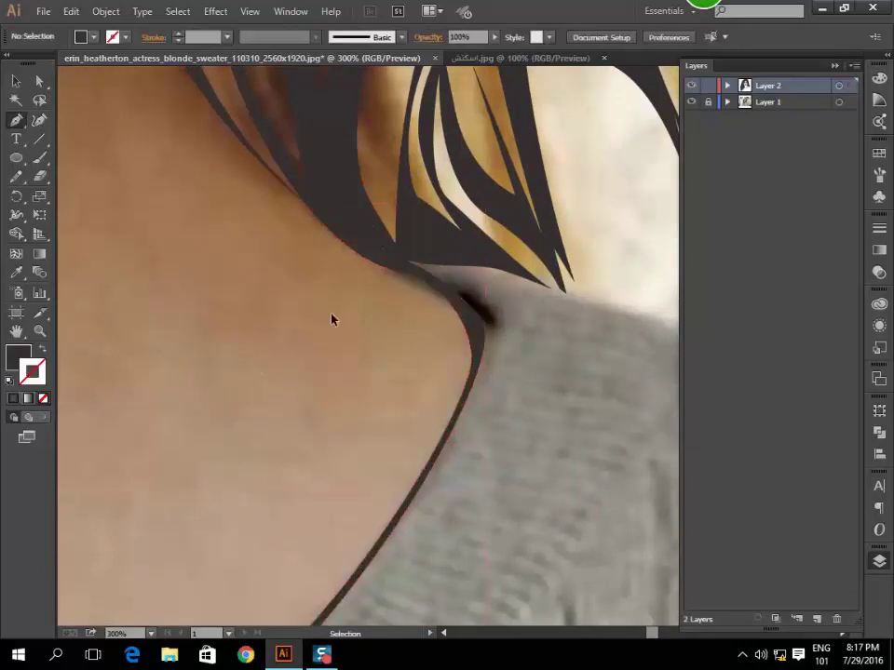
Continue from the neckline end, adding points across the top of the shoulder.
{"action": "key", "text": "ctrl+minus"}
{"action": "scroll", "coordinate": [410, 265], "scroll_direction": "right", "scroll_amount": 2}
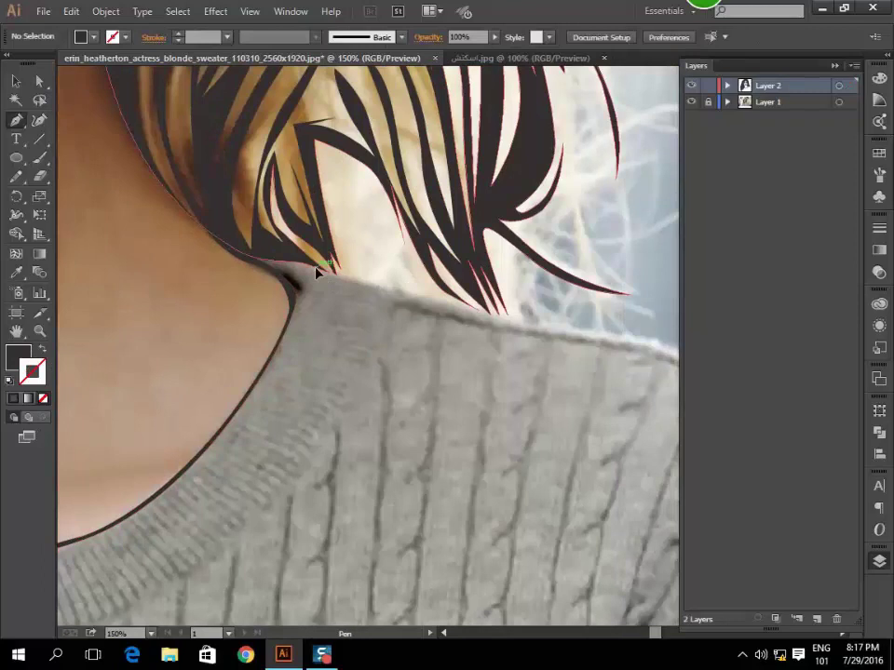
{"action": "left_click", "coordinate": [296, 281]}
{"action": "scroll", "coordinate": [382, 298], "scroll_direction": "right", "scroll_amount": 4}
{"action": "left_click", "coordinate": [382, 332]}
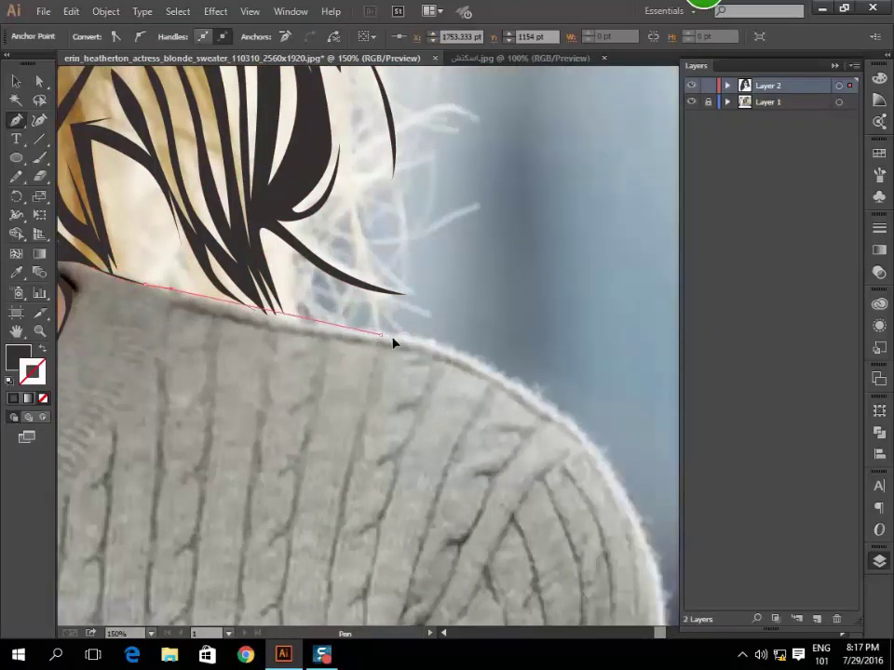
{"action": "scroll", "coordinate": [486, 358], "scroll_direction": "right", "scroll_amount": 2}
{"action": "scroll", "coordinate": [486, 359], "scroll_direction": "down", "scroll_amount": 3}
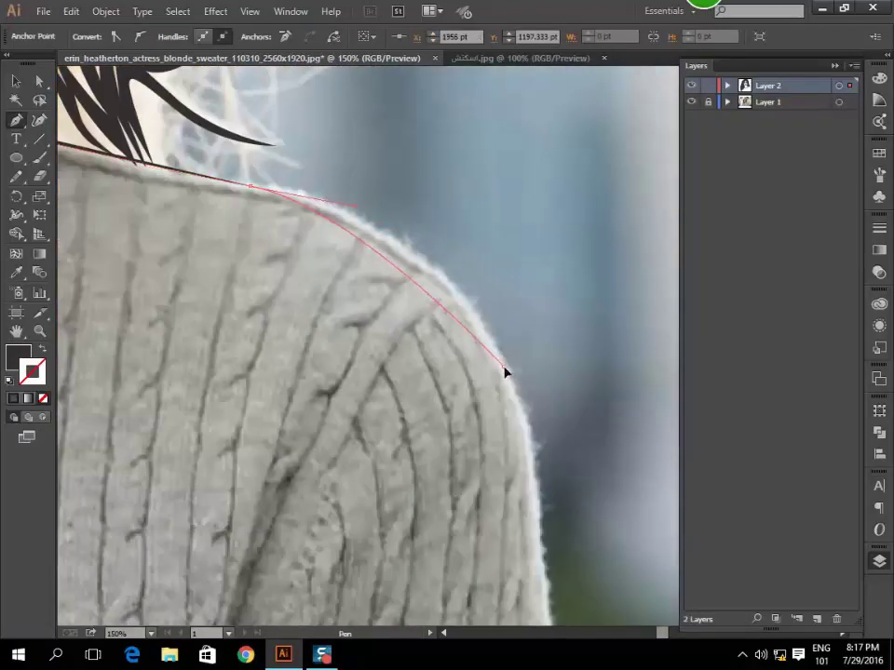
{"action": "left_click", "coordinate": [542, 479]}
{"action": "scroll", "coordinate": [522, 437], "scroll_direction": "right", "scroll_amount": 3}
{"action": "scroll", "coordinate": [512, 425], "scroll_direction": "down", "scroll_amount": 5}
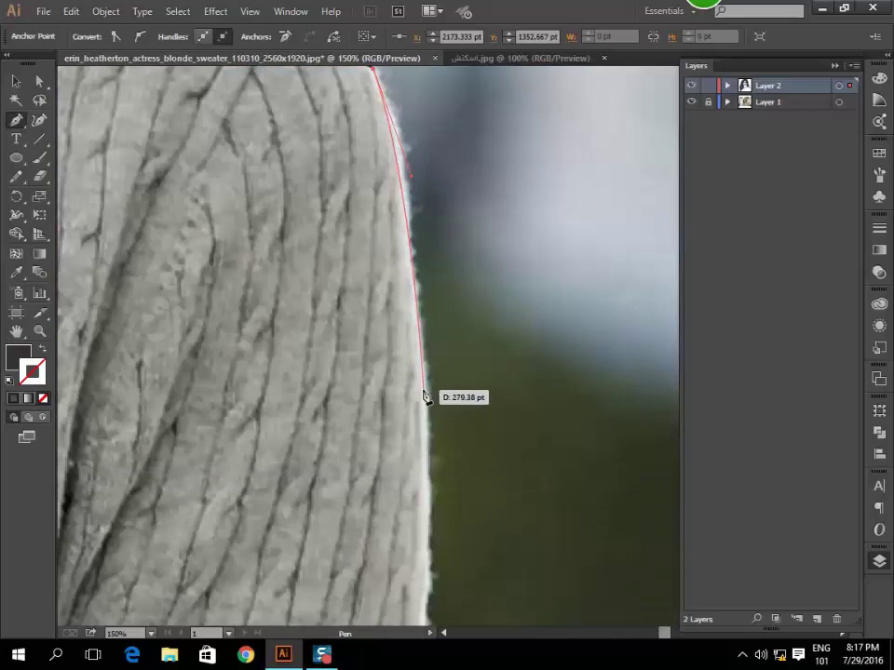
Curve the outline down the shoulder's outer edge along the arm.
{"action": "left_click_drag", "start_coordinate": [424, 389], "coordinate": [434, 502]}
{"action": "scroll", "coordinate": [434, 503], "scroll_direction": "down", "scroll_amount": 2}
{"action": "left_click", "coordinate": [424, 526]}
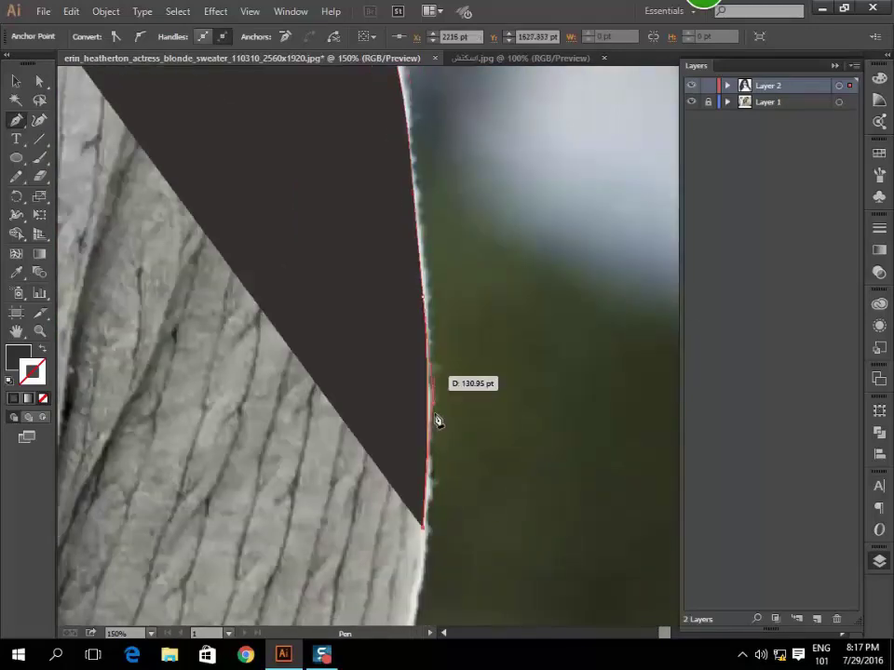
{"action": "scroll", "coordinate": [438, 423], "scroll_direction": "down", "scroll_amount": 2}
{"action": "left_click_drag", "start_coordinate": [445, 436], "coordinate": [432, 397]}
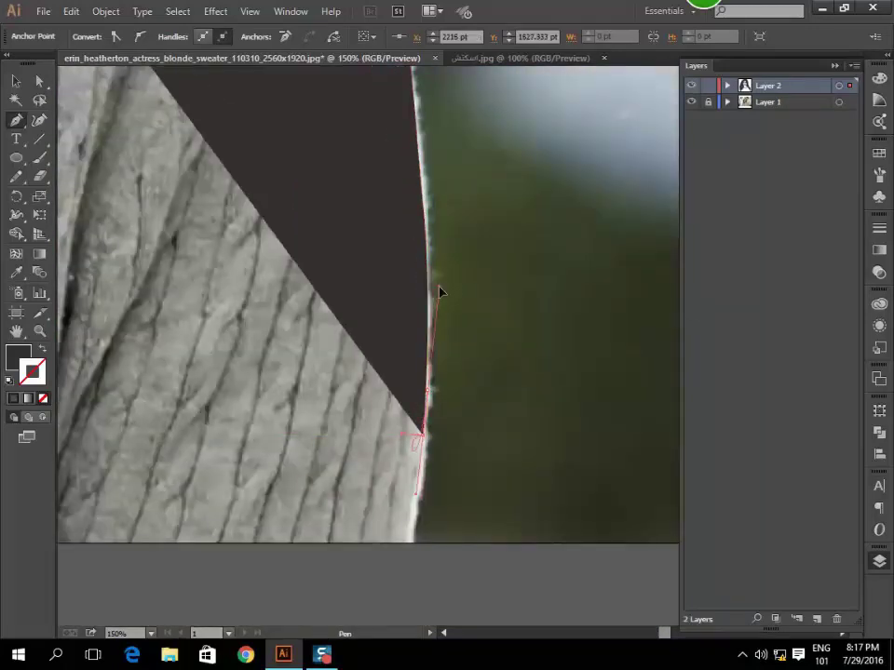
{"action": "left_click_drag", "start_coordinate": [440, 291], "coordinate": [429, 448]}
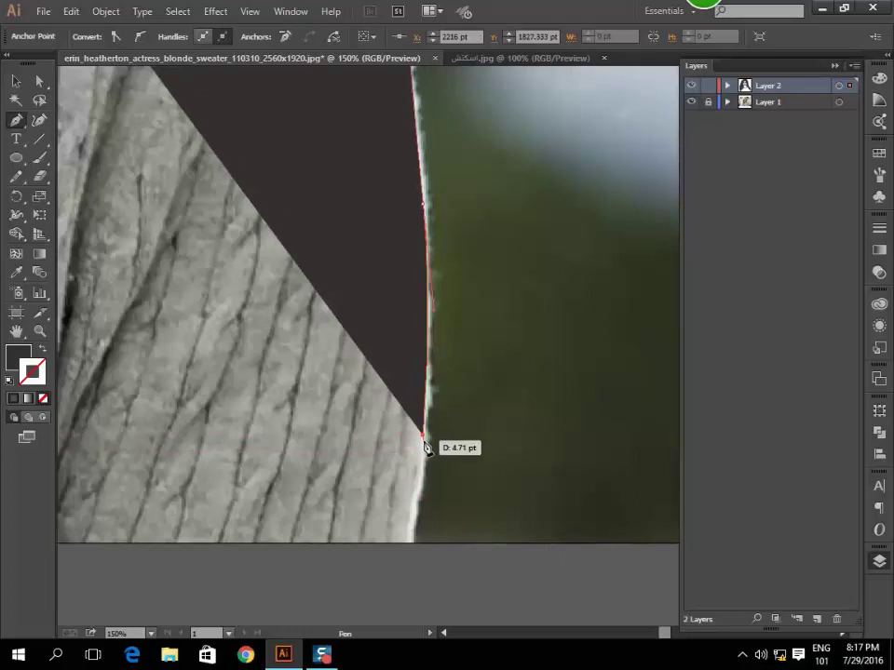
Undo the misplaced point, redraw the arm and shoulder curve, then hide the reference photo.
{"action": "key", "text": "ctrl+z"}
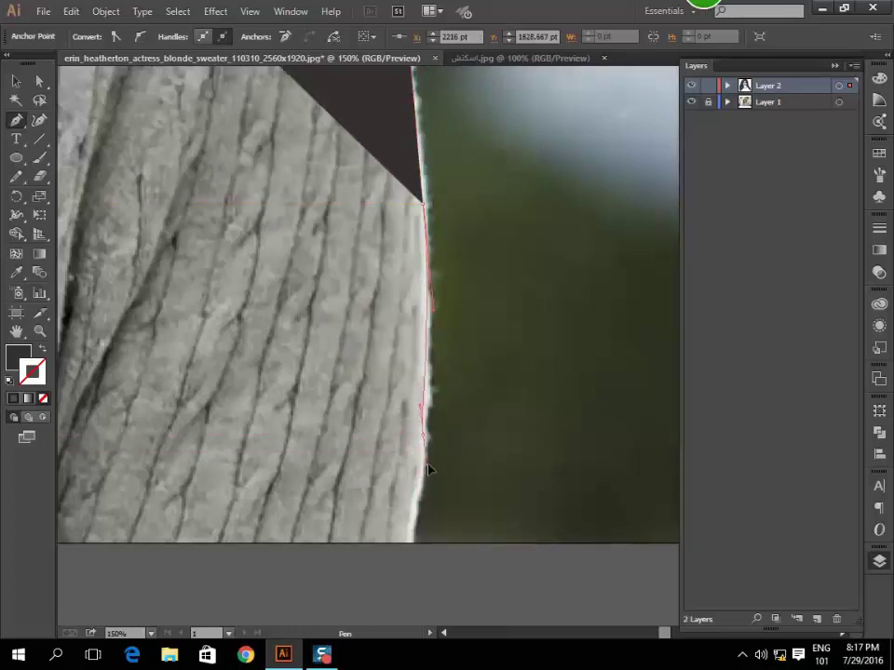
{"action": "left_click_drag", "start_coordinate": [427, 436], "coordinate": [433, 224]}
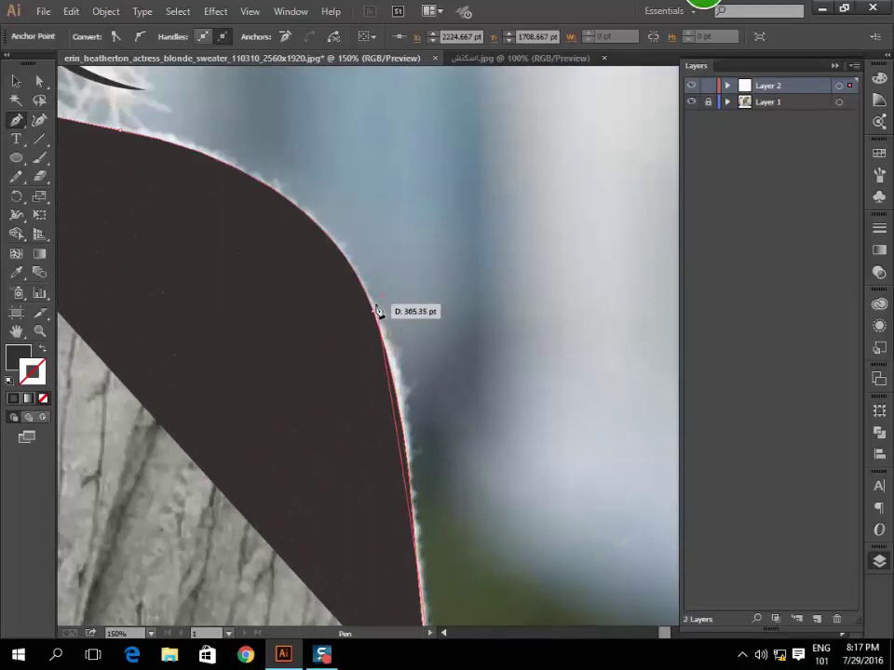
{"action": "left_click_drag", "start_coordinate": [434, 225], "coordinate": [350, 248]}
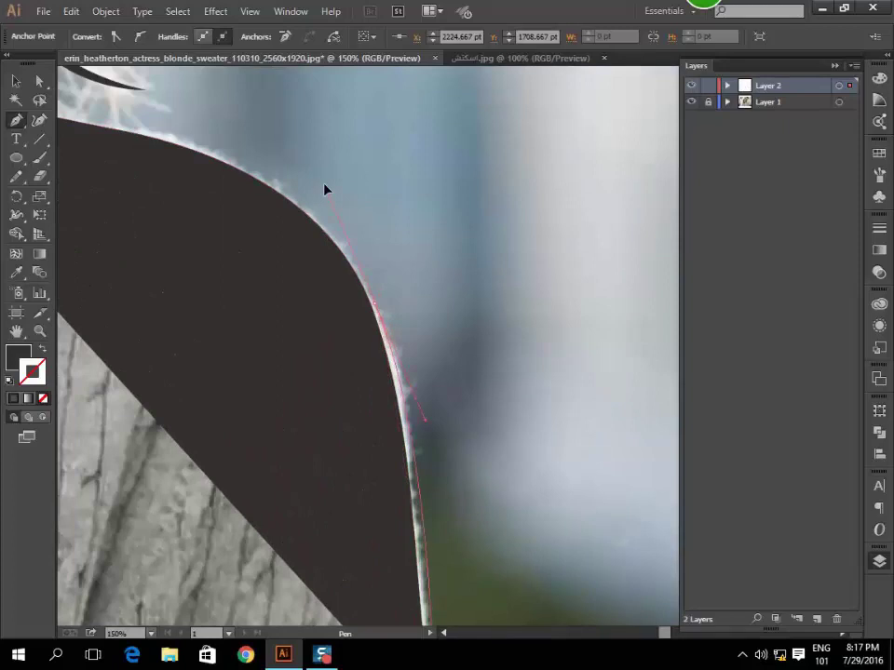
{"action": "mouse_move", "coordinate": [324, 190]}
{"action": "left_mouse_down"}
{"action": "mouse_move", "coordinate": [318, 280]}
{"action": "mouse_move", "coordinate": [321, 270]}
{"action": "left_mouse_up"}
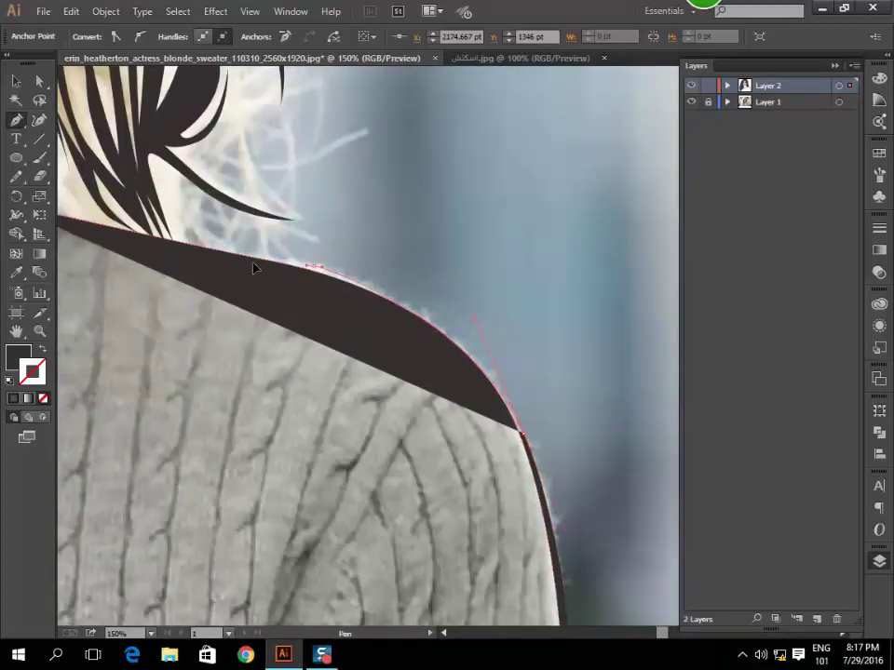
{"action": "scroll", "coordinate": [214, 235], "scroll_direction": "up", "scroll_amount": 3}
{"action": "mouse_move", "coordinate": [232, 271]}
{"action": "left_mouse_down"}
{"action": "mouse_move", "coordinate": [184, 244]}
{"action": "mouse_move", "coordinate": [173, 258]}
{"action": "left_mouse_up"}
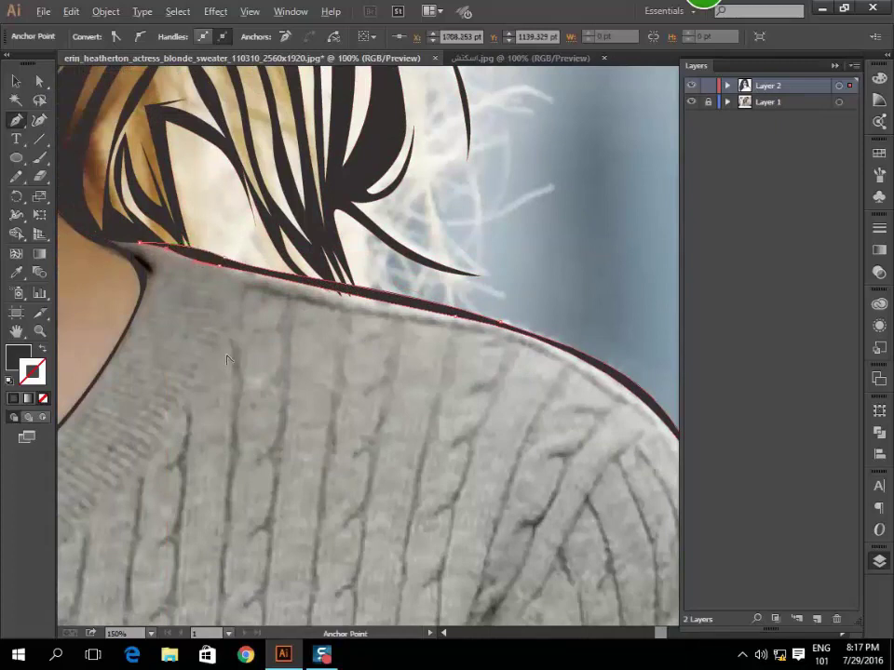
{"action": "scroll", "coordinate": [228, 360], "scroll_direction": "down", "scroll_amount": 3}
{"action": "scroll", "coordinate": [201, 372], "scroll_direction": "down", "scroll_amount": 2}
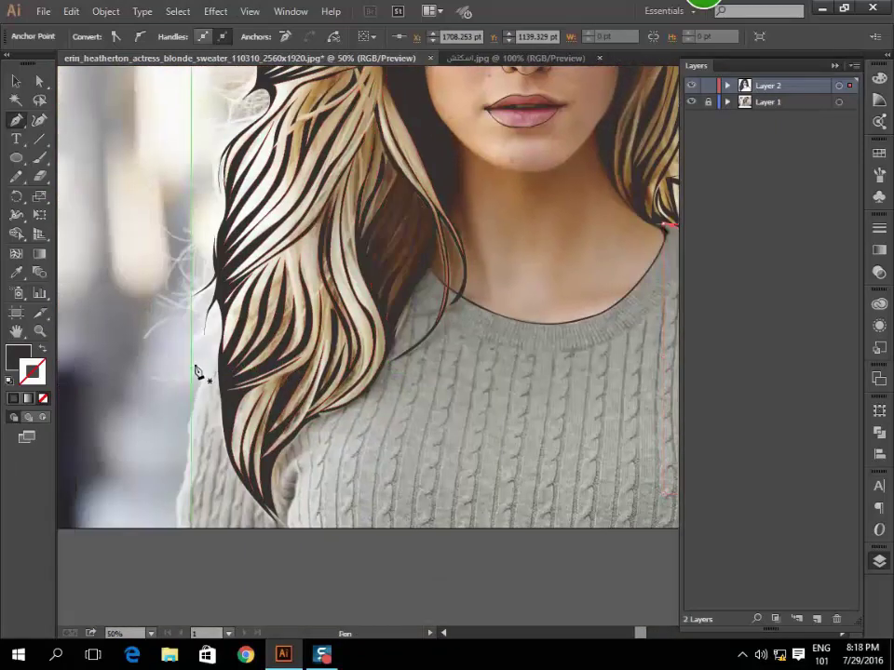
{"action": "left_click", "coordinate": [691, 102]}
Draw and close a small black strand shape in a gap of the left hair.
{"action": "key", "text": "ctrl+minus"}
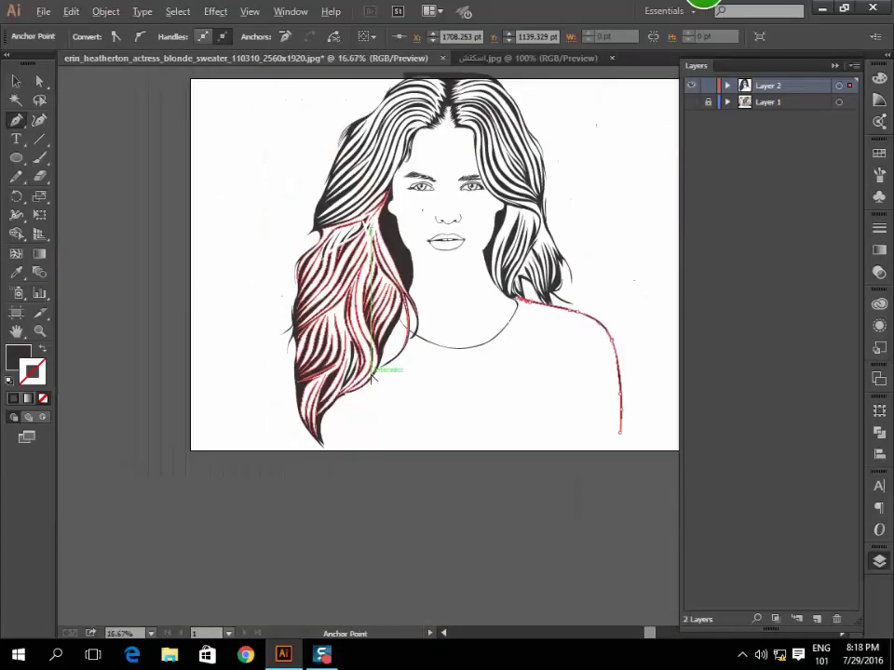
{"action": "left_click", "coordinate": [562, 227], "text": "ctrl"}
{"action": "scroll", "coordinate": [565, 233], "scroll_direction": "up", "scroll_amount": 2}
{"action": "scroll", "coordinate": [373, 384], "scroll_direction": "right", "scroll_amount": 3}
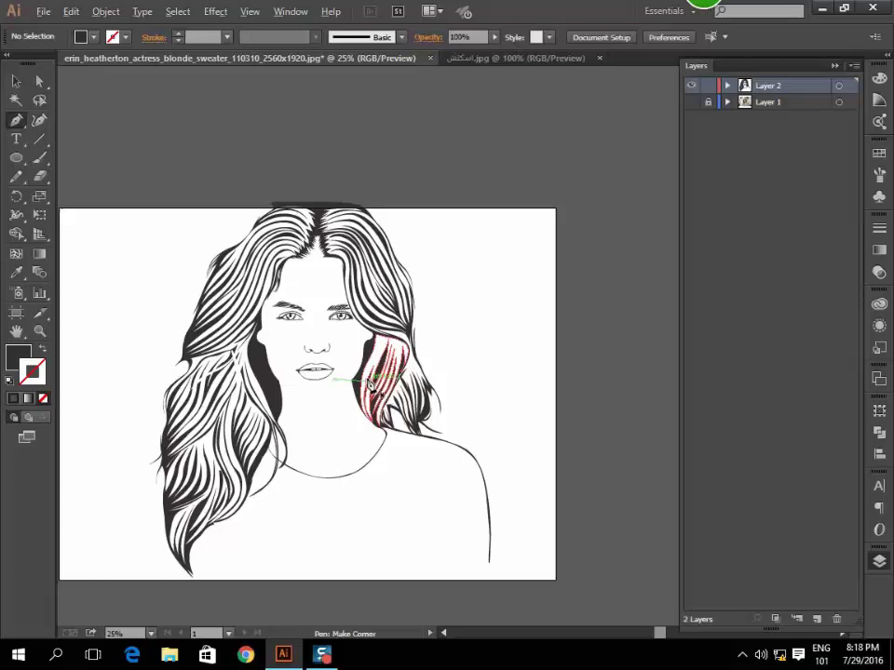
{"action": "scroll", "coordinate": [379, 396], "scroll_direction": "left", "scroll_amount": 2}
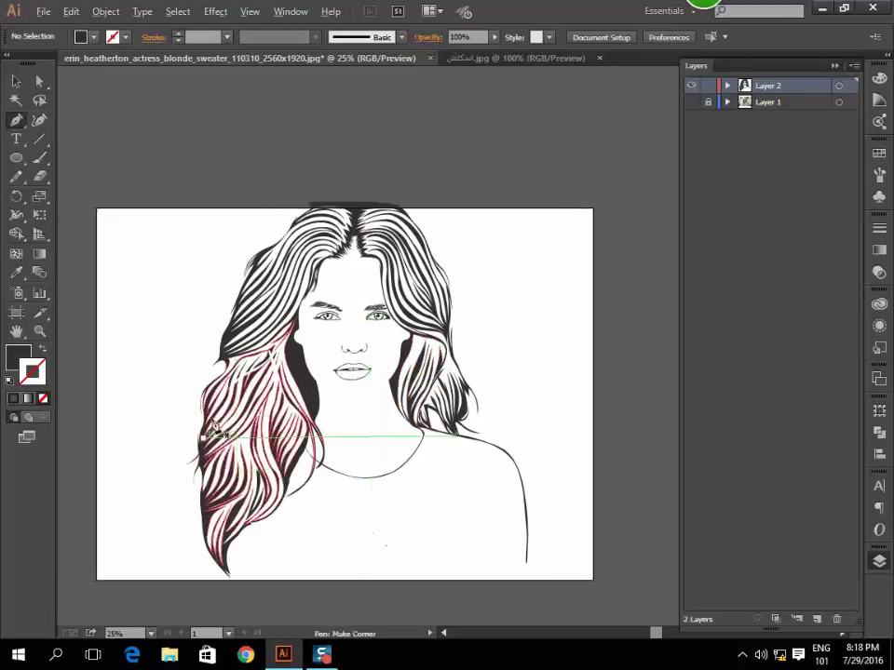
{"action": "scroll", "coordinate": [210, 419], "scroll_direction": "up", "scroll_amount": 1}
{"action": "scroll", "coordinate": [237, 373], "scroll_direction": "up", "scroll_amount": 3}
{"action": "scroll", "coordinate": [326, 310], "scroll_direction": "up", "scroll_amount": 1}
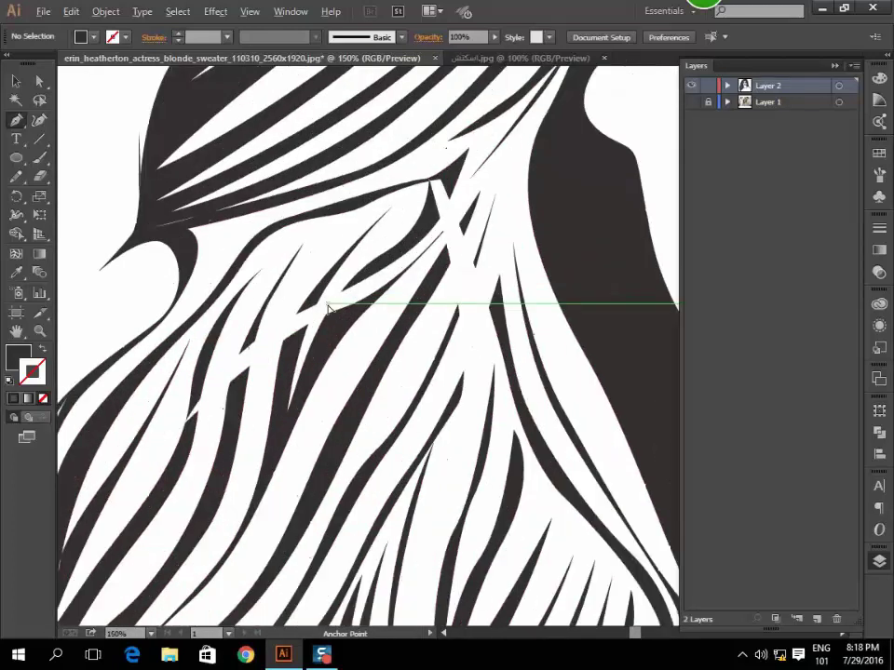
{"action": "scroll", "coordinate": [330, 303], "scroll_direction": "up", "scroll_amount": 1}
{"action": "mouse_move", "coordinate": [333, 272]}
{"action": "left_mouse_down"}
{"action": "mouse_move", "coordinate": [293, 384]}
{"action": "mouse_move", "coordinate": [262, 414]}
{"action": "mouse_move", "coordinate": [305, 302]}
{"action": "left_mouse_up"}
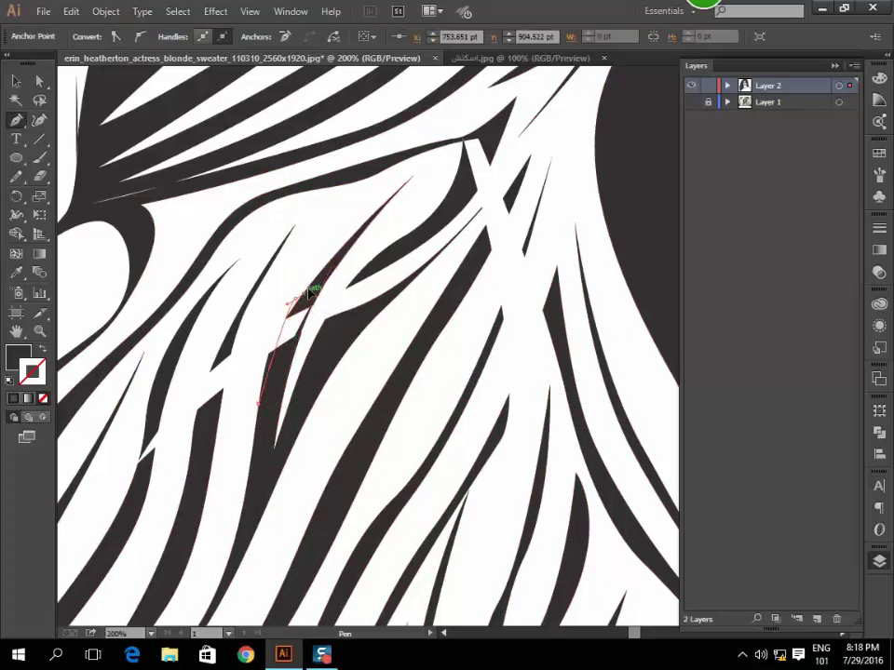
{"action": "left_click_drag", "start_coordinate": [332, 265], "coordinate": [338, 275]}
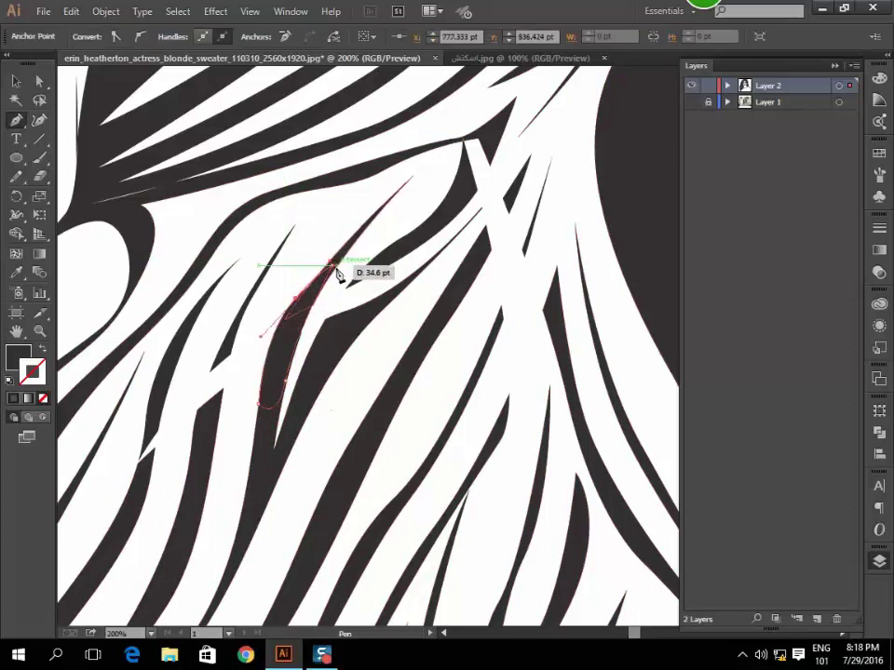
Draw a second curved strand shape down the neighbouring hair gap.
{"action": "left_click", "coordinate": [245, 310]}
{"action": "mouse_move", "coordinate": [218, 365]}
{"action": "left_mouse_down"}
{"action": "mouse_move", "coordinate": [225, 414]}
{"action": "mouse_move", "coordinate": [201, 439]}
{"action": "mouse_move", "coordinate": [213, 369]}
{"action": "mouse_move", "coordinate": [242, 325]}
{"action": "left_mouse_up"}
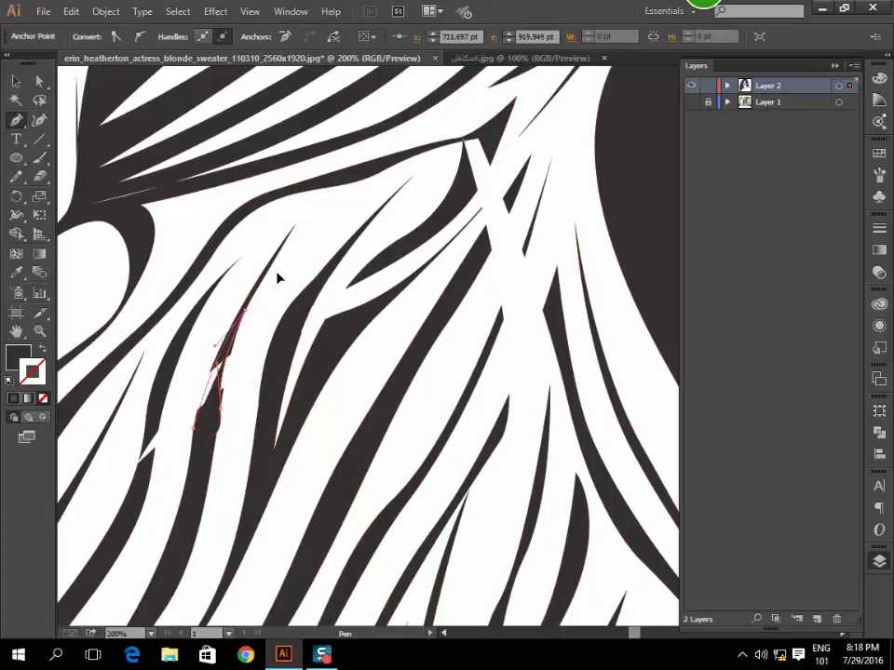
{"action": "key", "text": "ctrl"}
{"action": "left_click", "coordinate": [419, 307], "text": "ctrl"}
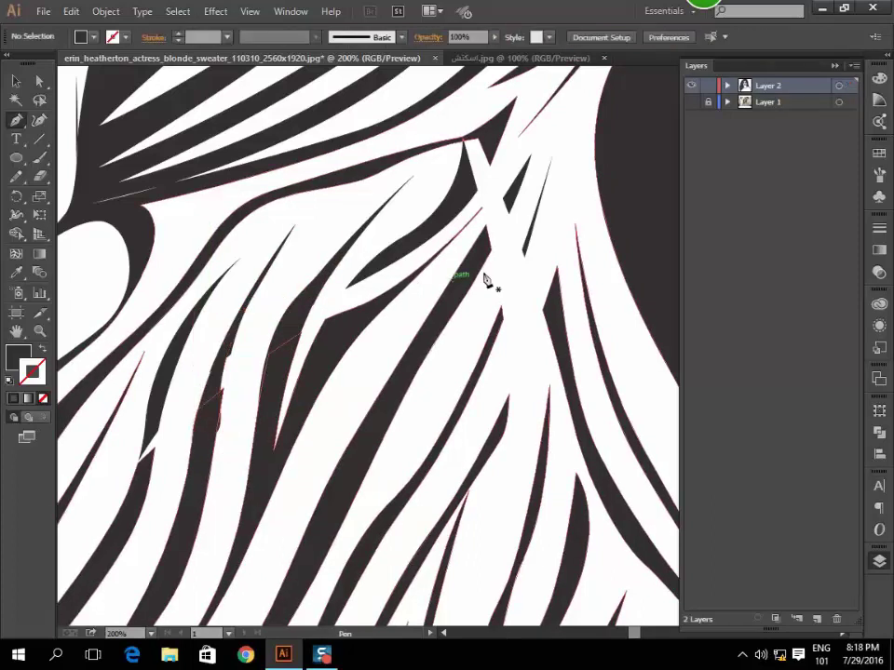
Start another strand piece, placing curved anchors down and back up the white gap.
{"action": "scroll", "coordinate": [485, 279], "scroll_direction": "down", "scroll_amount": 1}
{"action": "scroll", "coordinate": [451, 320], "scroll_direction": "down", "scroll_amount": 1}
{"action": "scroll", "coordinate": [447, 329], "scroll_direction": "down", "scroll_amount": 1}
{"action": "scroll", "coordinate": [443, 326], "scroll_direction": "down", "scroll_amount": 1}
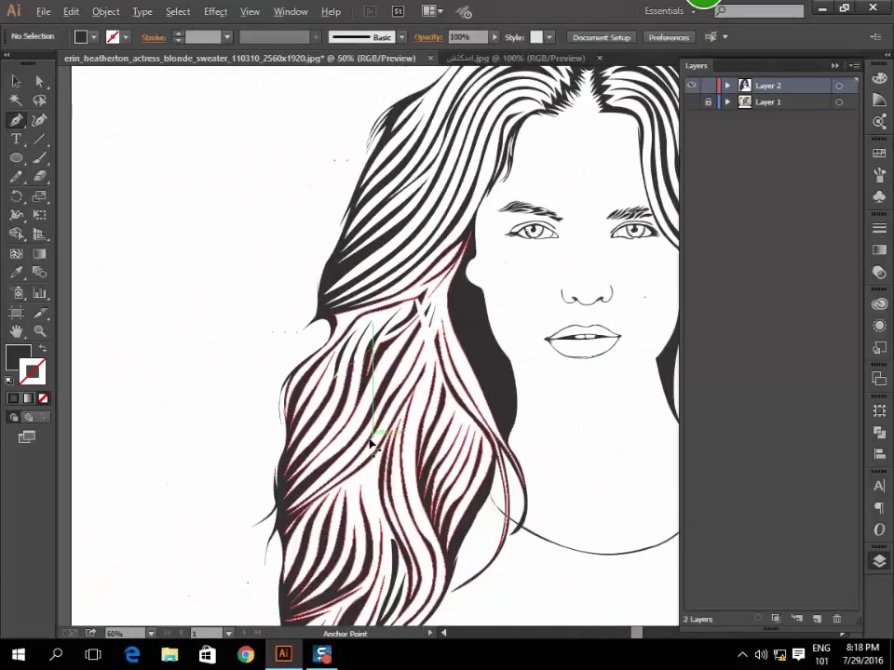
{"action": "scroll", "coordinate": [429, 307], "scroll_direction": "up", "scroll_amount": 3}
{"action": "scroll", "coordinate": [426, 312], "scroll_direction": "up", "scroll_amount": 1}
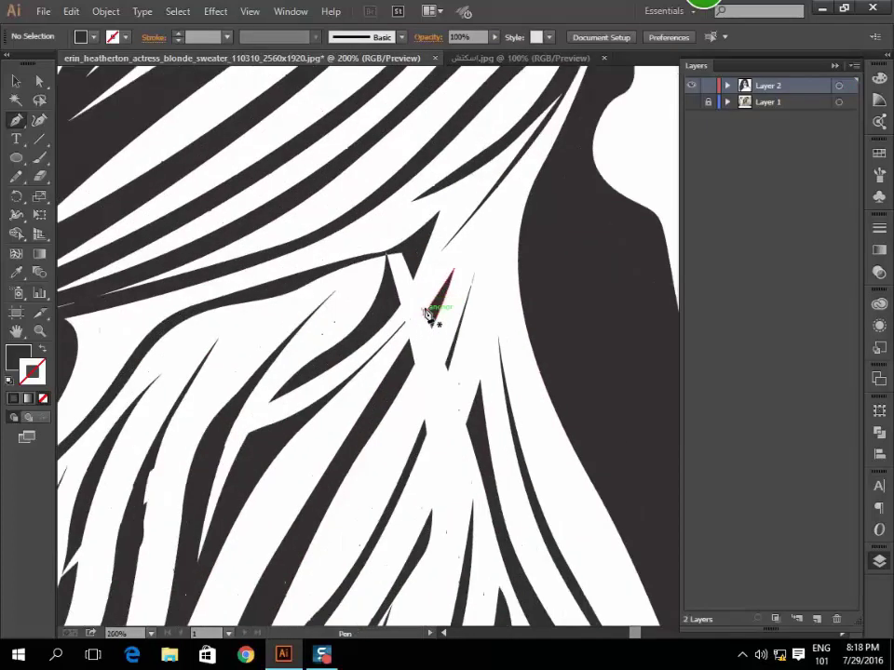
{"action": "left_click_drag", "start_coordinate": [425, 267], "coordinate": [396, 317]}
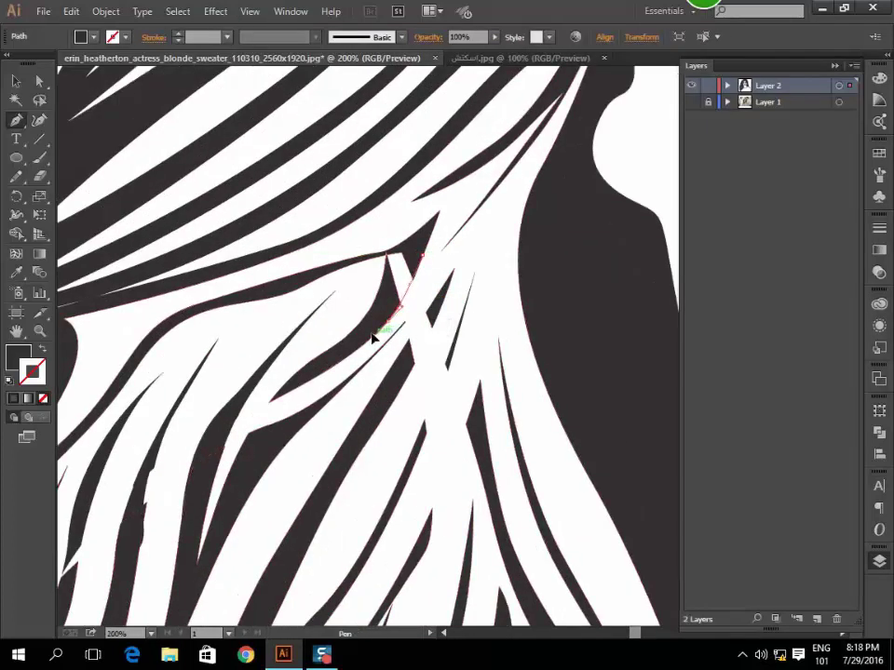
{"action": "left_click_drag", "start_coordinate": [387, 255], "coordinate": [422, 256]}
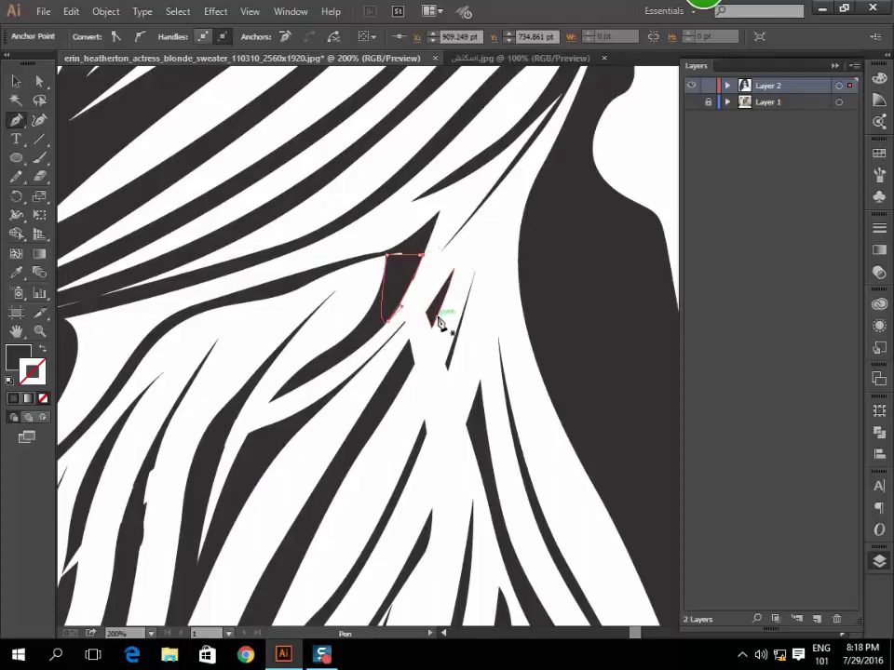
{"action": "left_click_drag", "start_coordinate": [408, 333], "coordinate": [405, 381]}
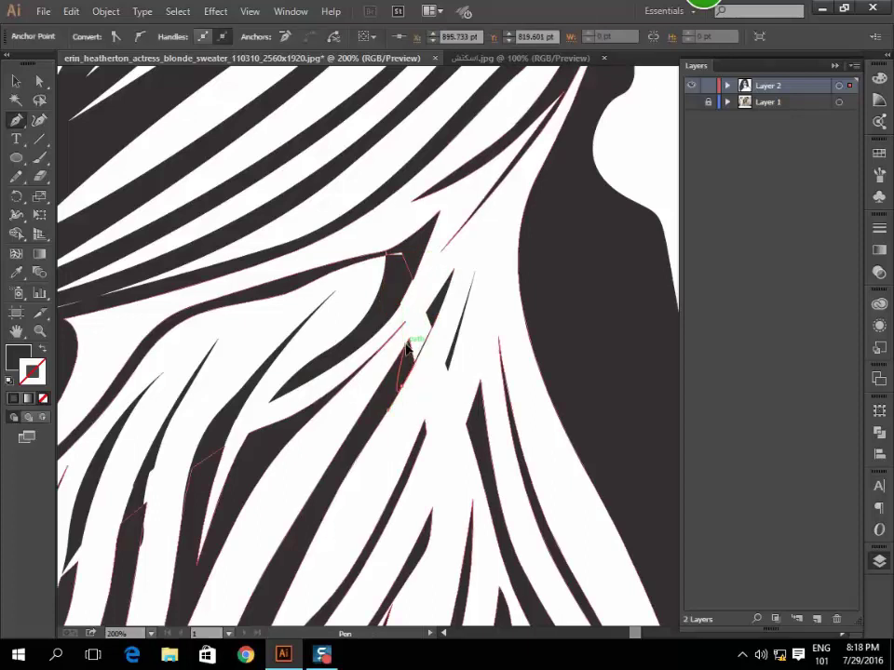
{"action": "left_click_drag", "start_coordinate": [429, 307], "coordinate": [442, 321]}
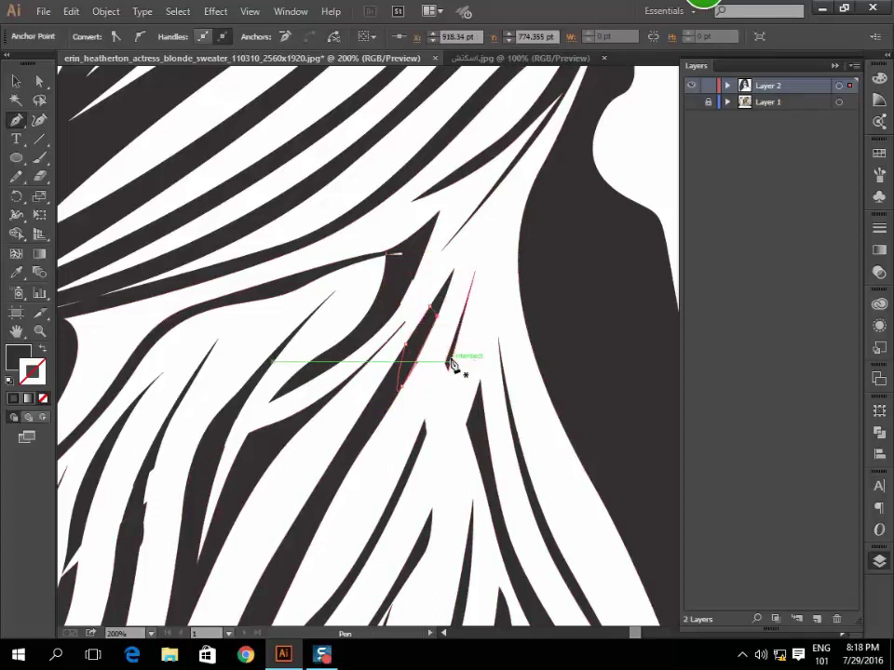
{"action": "mouse_move", "coordinate": [451, 363]}
{"action": "left_mouse_down"}
{"action": "mouse_move", "coordinate": [416, 470]}
{"action": "mouse_move", "coordinate": [451, 364]}
{"action": "left_mouse_up"}
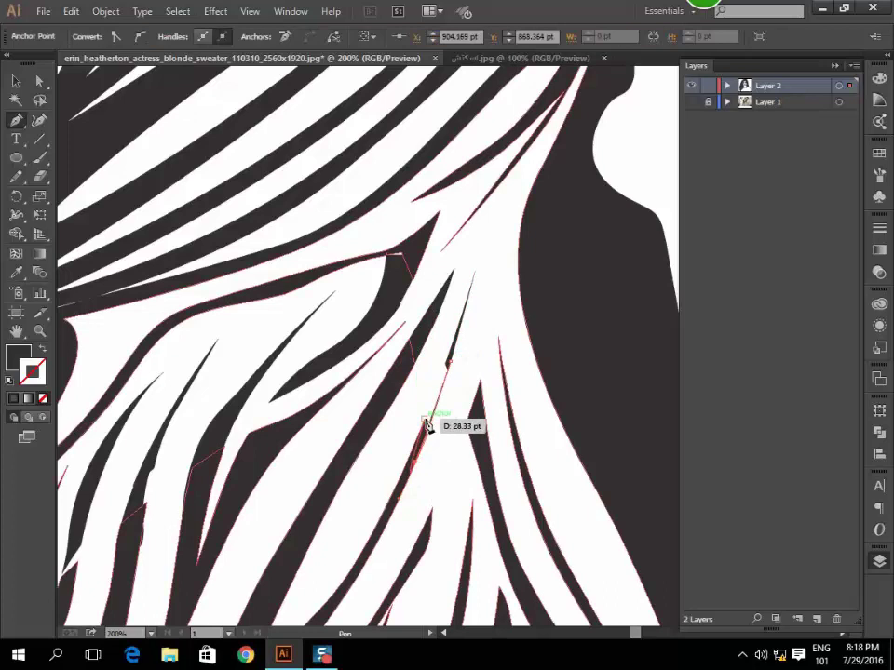
Zoom in and draw a curved filler strand shape along a hair stripe.
{"action": "scroll", "coordinate": [451, 365], "scroll_direction": "down", "scroll_amount": 3}
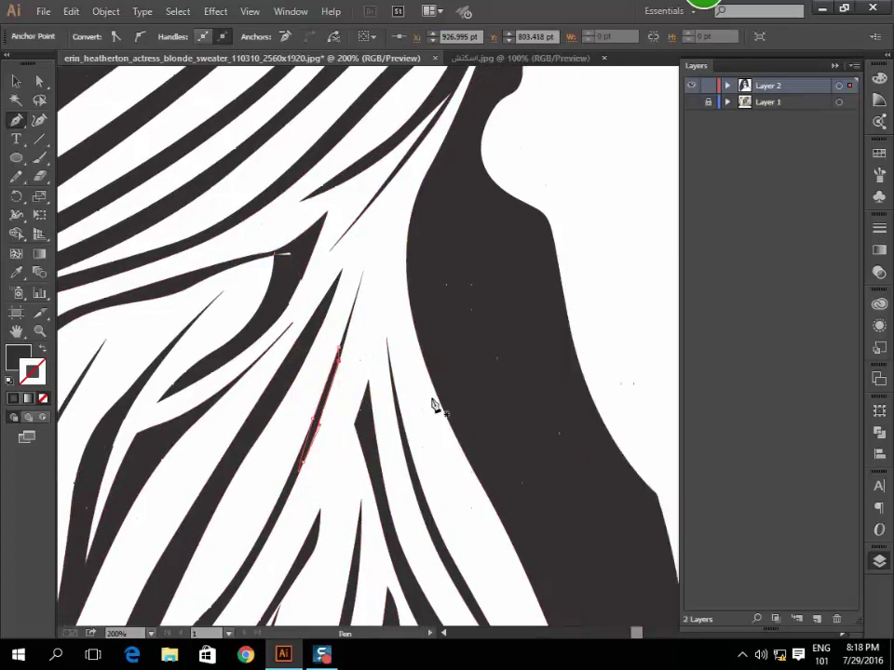
{"action": "scroll", "coordinate": [433, 405], "scroll_direction": "down", "scroll_amount": 3}
{"action": "key", "text": "ctrl+minus"}
{"action": "key", "text": "ctrl+plus"}
{"action": "key", "text": "ctrl+plus"}
{"action": "key", "text": "ctrl+plus"}
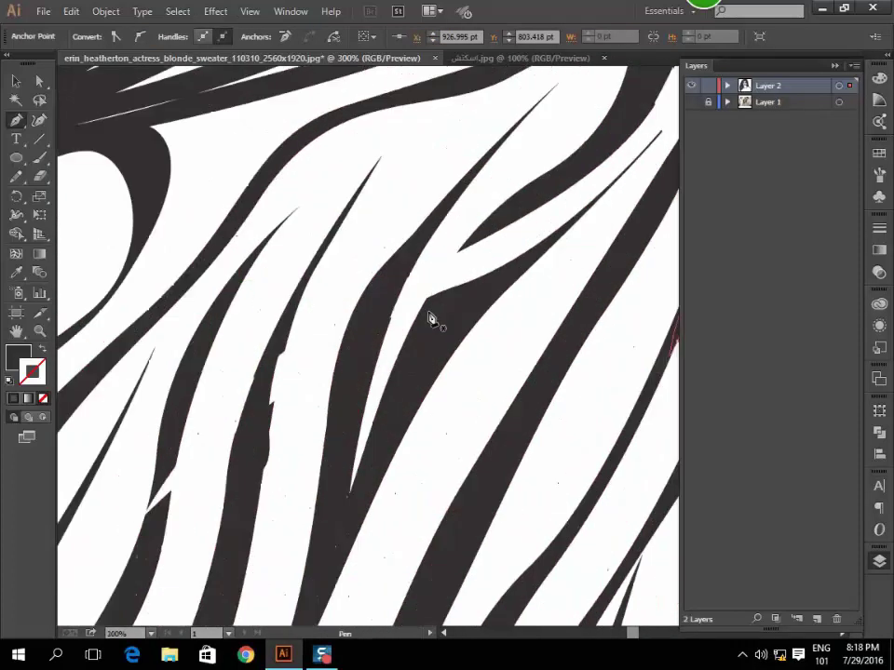
{"action": "left_click", "coordinate": [391, 391]}
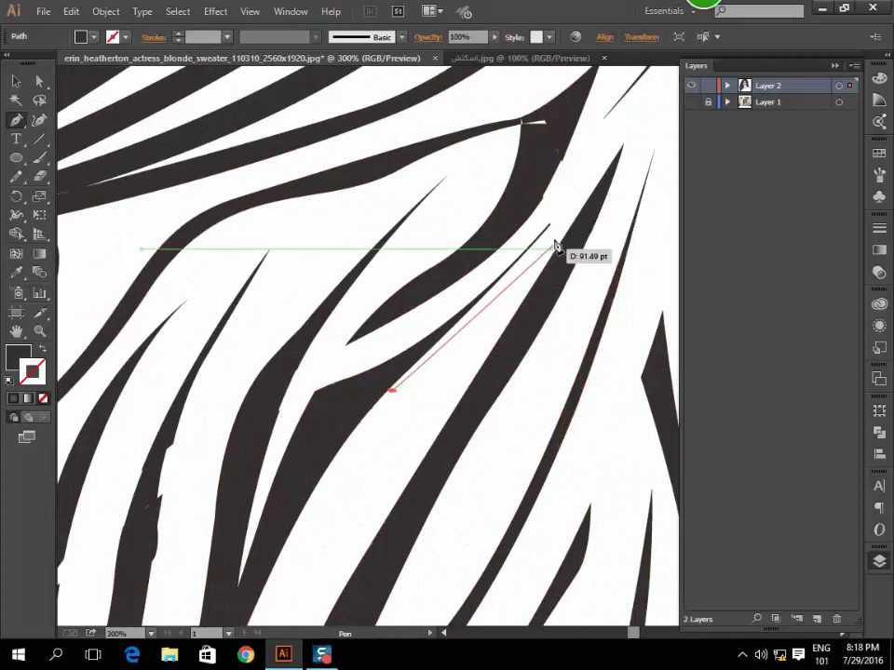
{"action": "left_click_drag", "start_coordinate": [549, 231], "coordinate": [569, 191]}
{"action": "left_click_drag", "start_coordinate": [428, 282], "coordinate": [357, 313]}
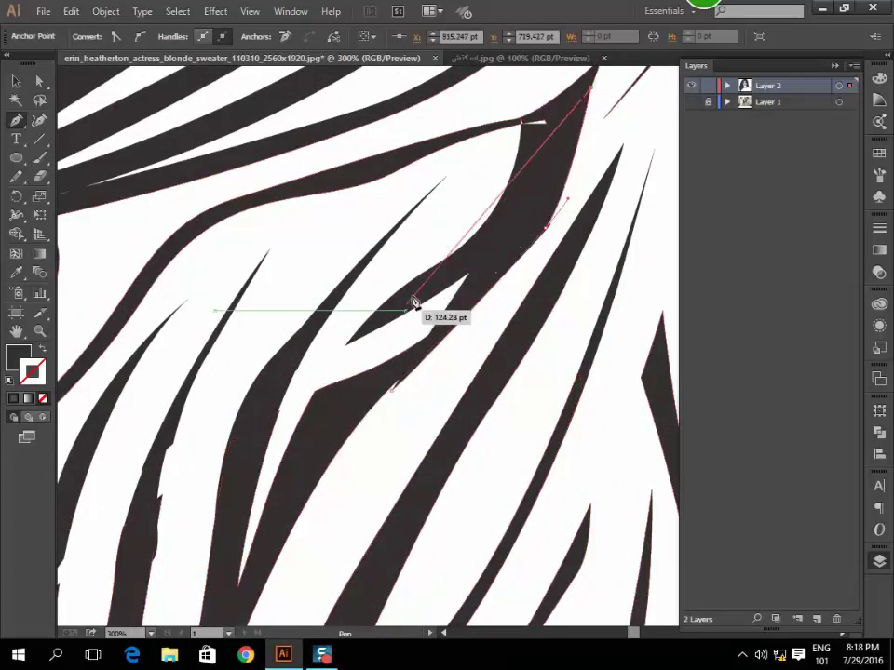
{"action": "left_click_drag", "start_coordinate": [344, 404], "coordinate": [391, 391]}
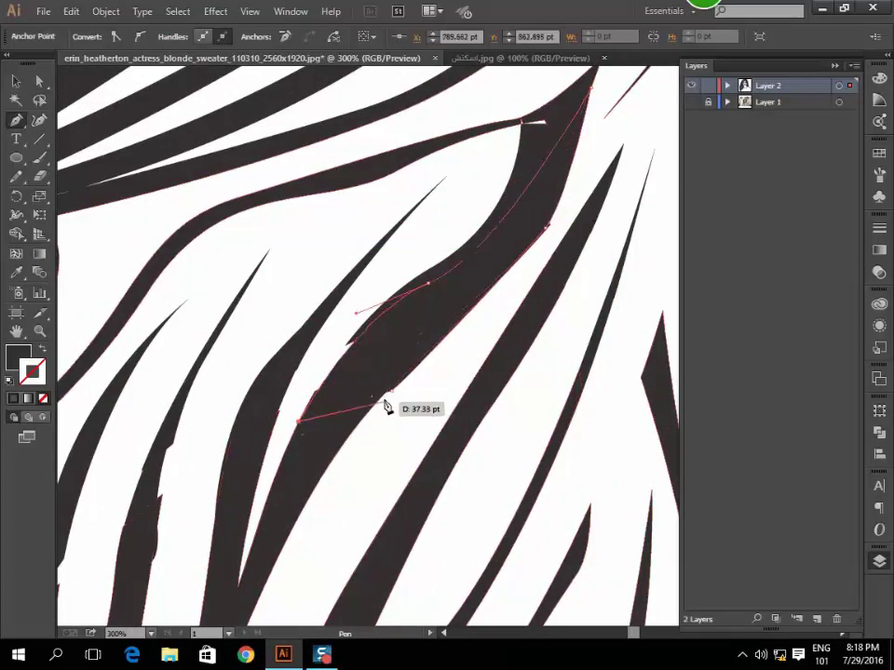
Add a curved anchor at another strand's edge, then scroll to view the full portrait.
{"action": "scroll", "coordinate": [395, 398], "scroll_direction": "down", "scroll_amount": 3}
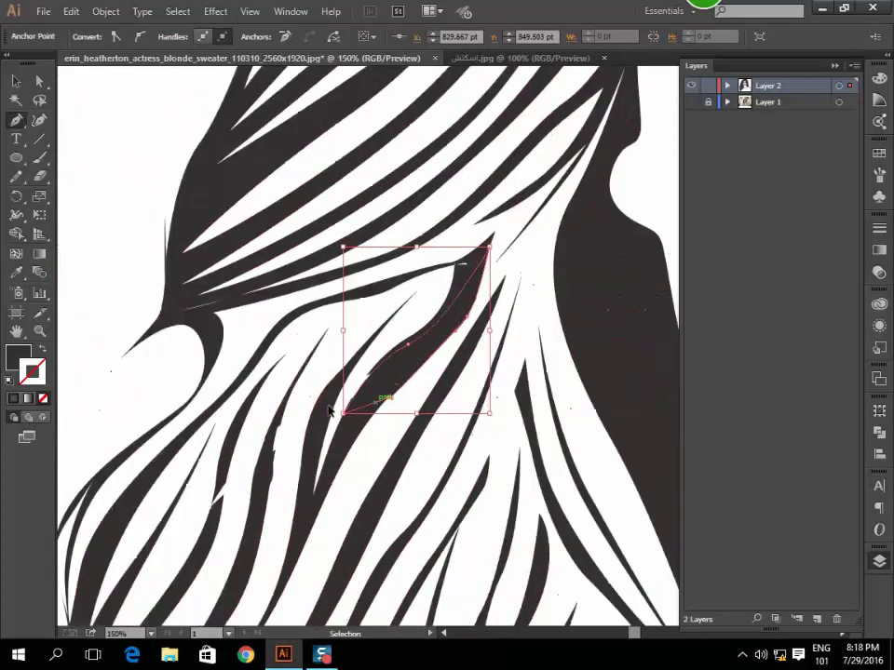
{"action": "scroll", "coordinate": [326, 415], "scroll_direction": "up", "scroll_amount": 3}
{"action": "mouse_move", "coordinate": [340, 448]}
{"action": "left_mouse_down"}
{"action": "mouse_move", "coordinate": [330, 411]}
{"action": "mouse_move", "coordinate": [342, 441]}
{"action": "left_mouse_up"}
{"action": "scroll", "coordinate": [338, 438], "scroll_direction": "down", "scroll_amount": 4}
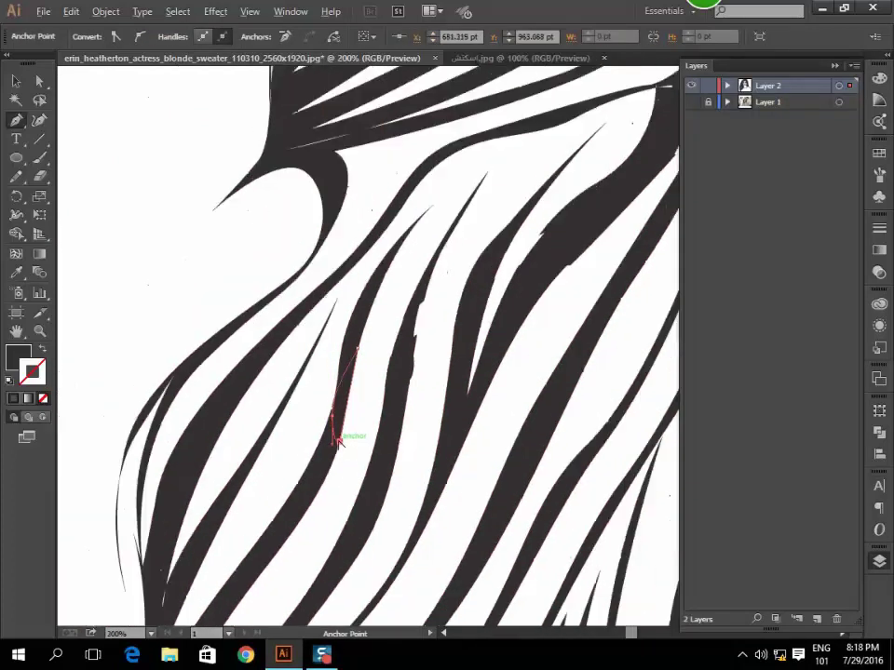
{"action": "scroll", "coordinate": [338, 438], "scroll_direction": "down", "scroll_amount": 1}
{"action": "scroll", "coordinate": [257, 367], "scroll_direction": "down", "scroll_amount": 1}
{"action": "scroll", "coordinate": [260, 365], "scroll_direction": "down", "scroll_amount": 1}
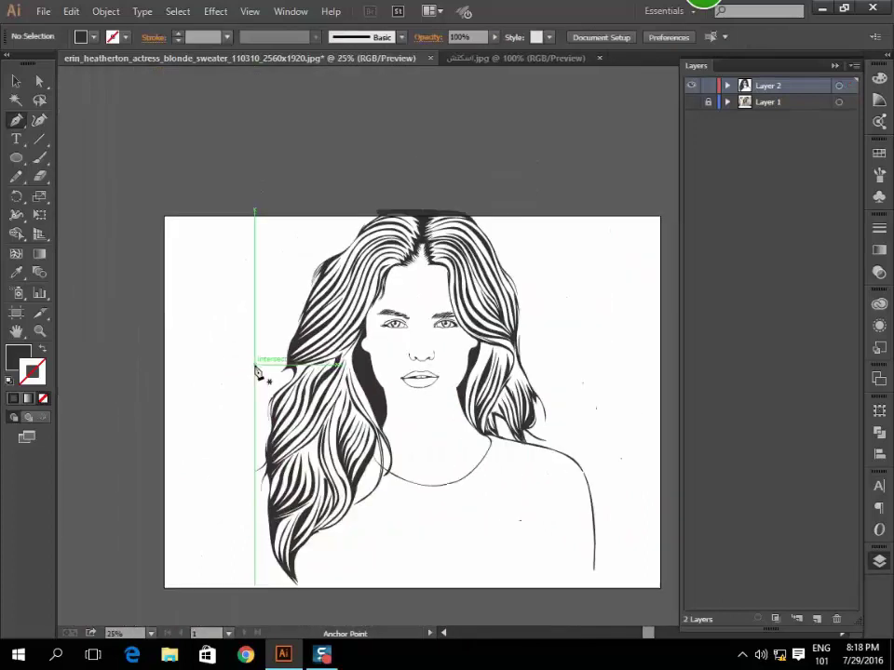